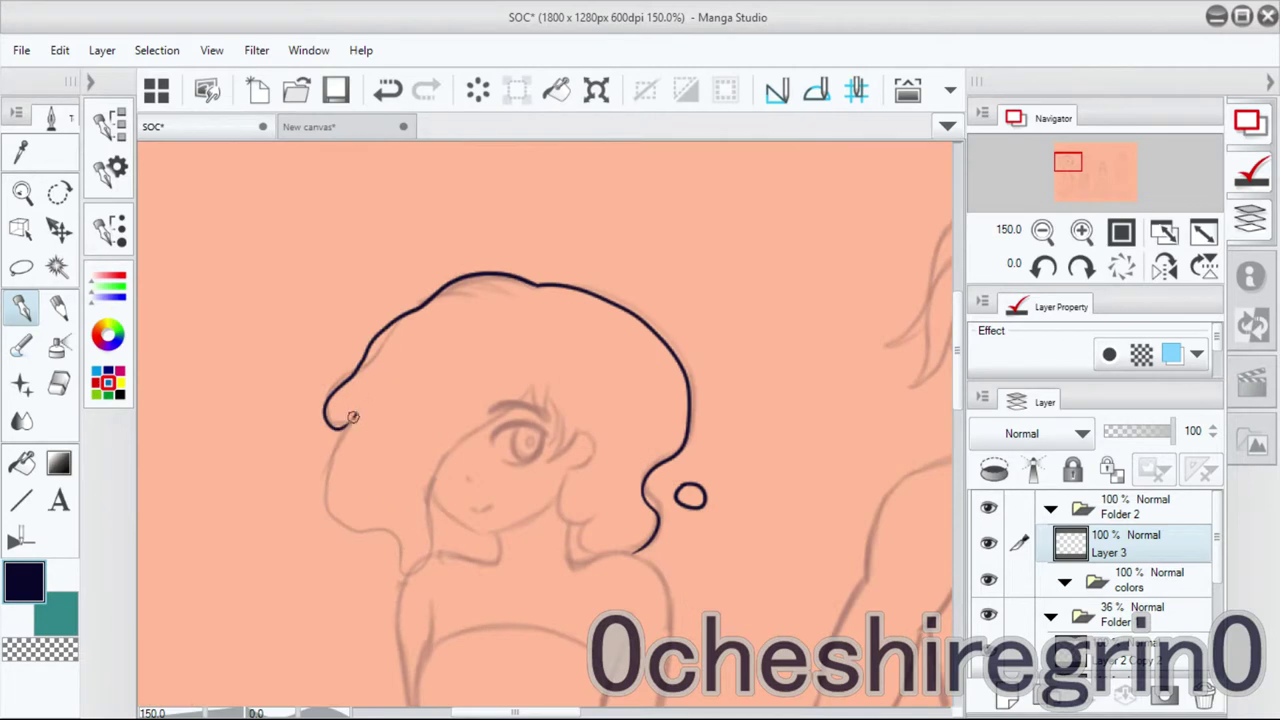
Ink the rest of the first girl's curly hair around her face, plus her jaw, neck and shoulders.
{"action": "key", "text": "ctrl+z"}
{"action": "mouse_move", "coordinate": [432, 565]}
{"action": "left_mouse_down"}
{"action": "mouse_move", "coordinate": [465, 433]}
{"action": "mouse_move", "coordinate": [518, 406]}
{"action": "mouse_move", "coordinate": [534, 370]}
{"action": "mouse_move", "coordinate": [583, 432]}
{"action": "left_mouse_up"}
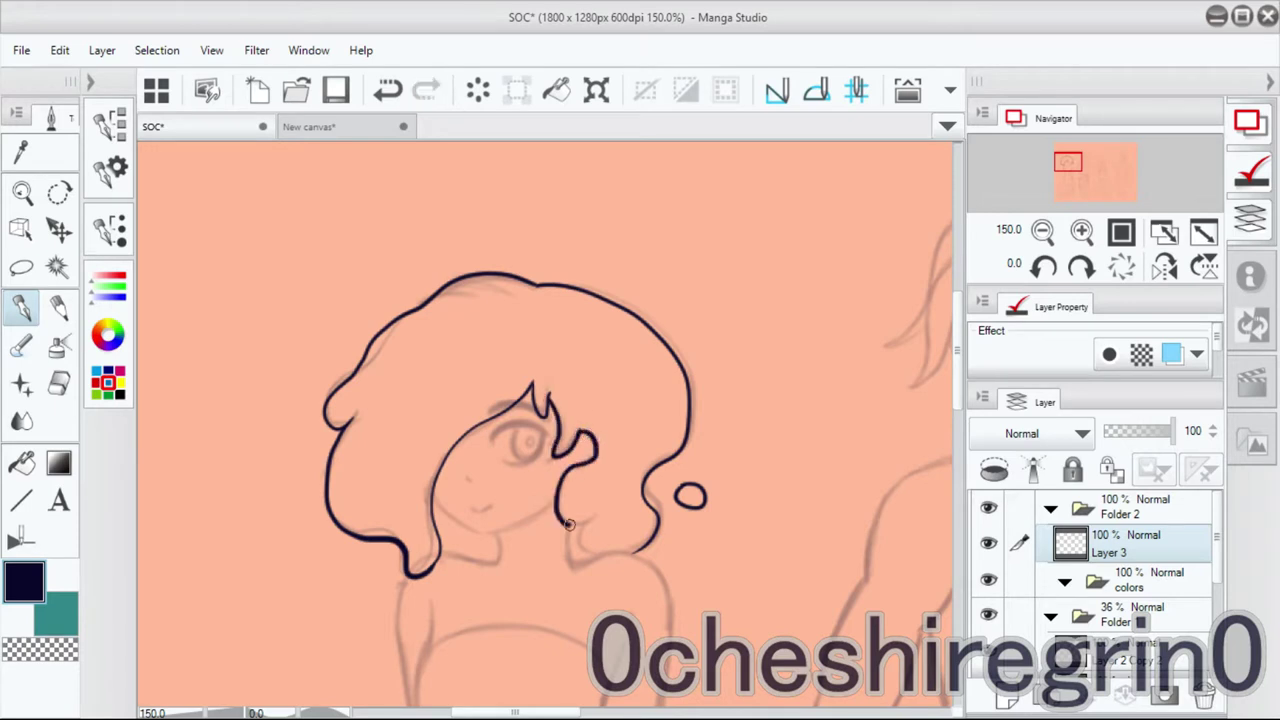
{"action": "scroll", "coordinate": [607, 310], "scroll_direction": "up", "scroll_amount": 1}
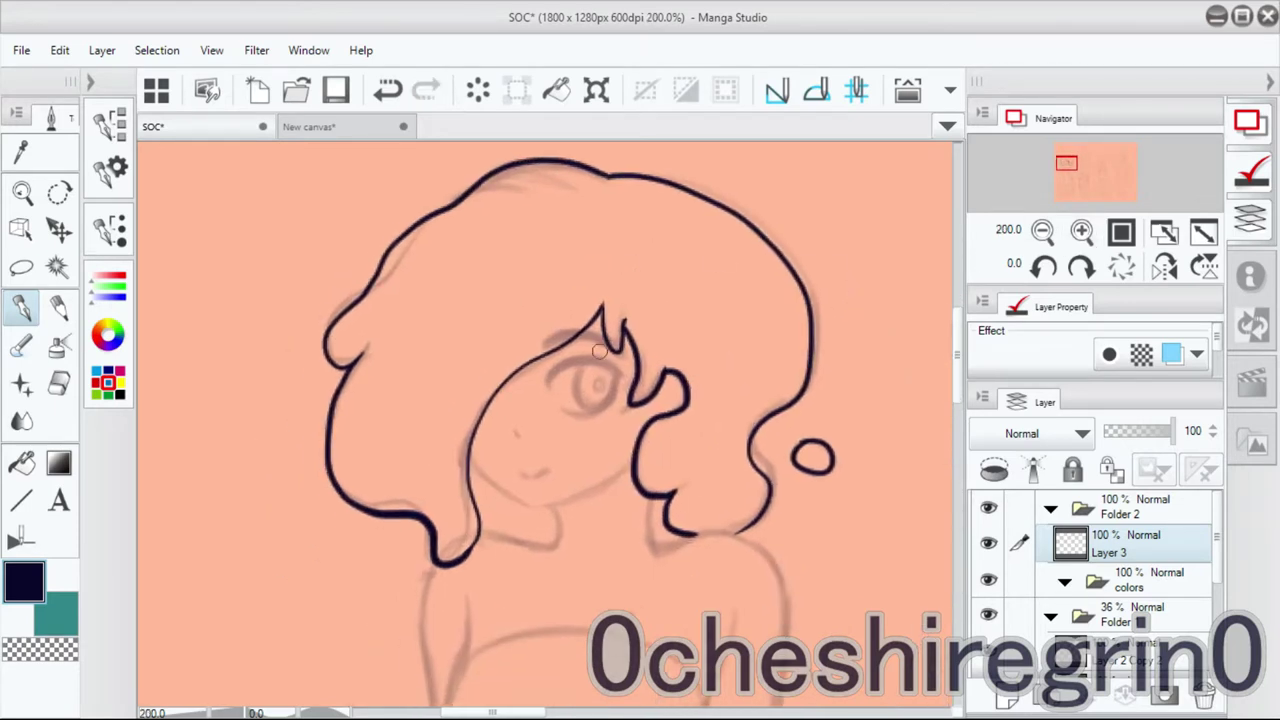
{"action": "mouse_move", "coordinate": [636, 420]}
{"action": "left_mouse_down"}
{"action": "mouse_move", "coordinate": [521, 348]}
{"action": "mouse_move", "coordinate": [595, 299]}
{"action": "mouse_move", "coordinate": [527, 420]}
{"action": "mouse_move", "coordinate": [482, 290]}
{"action": "left_mouse_up"}
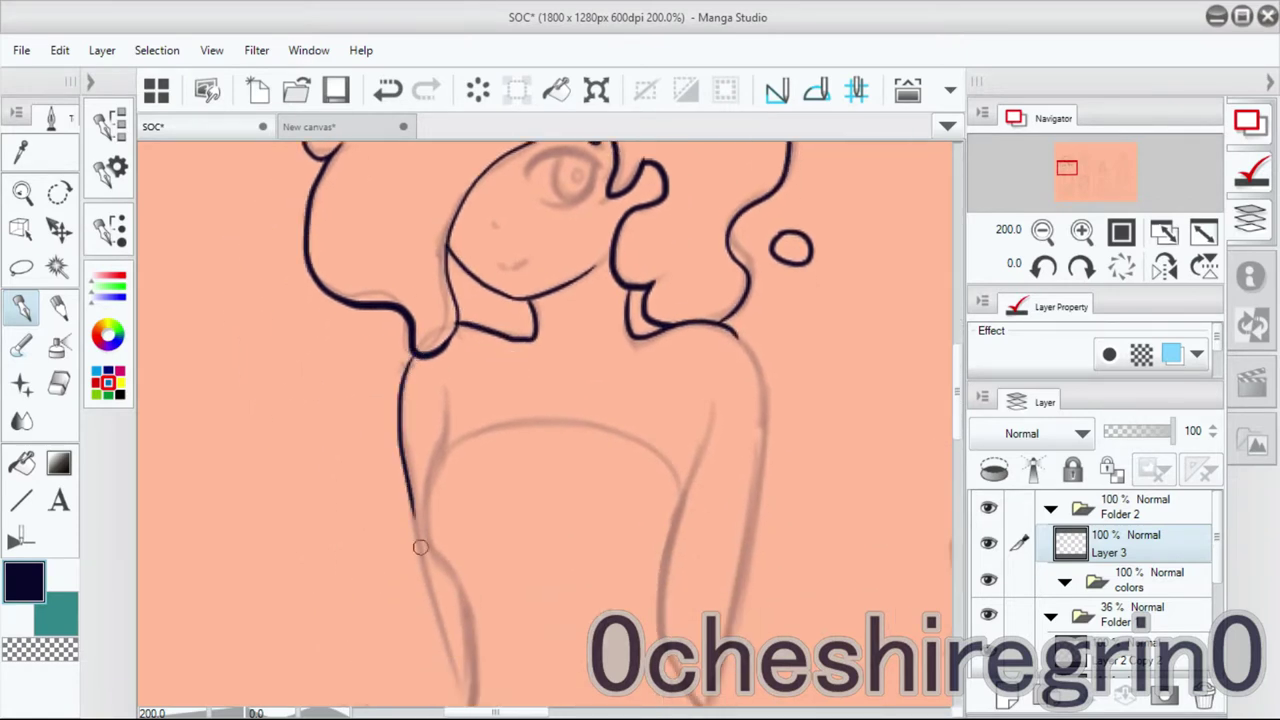
Ink both sides of the girl's torso and the curved top edge of her dress.
{"action": "scroll", "coordinate": [737, 349], "scroll_direction": "down", "scroll_amount": 1}
{"action": "left_click_drag", "start_coordinate": [737, 349], "coordinate": [607, 380]}
{"action": "left_click_drag", "start_coordinate": [467, 345], "coordinate": [490, 517]}
{"action": "left_click_drag", "start_coordinate": [670, 355], "coordinate": [664, 578]}
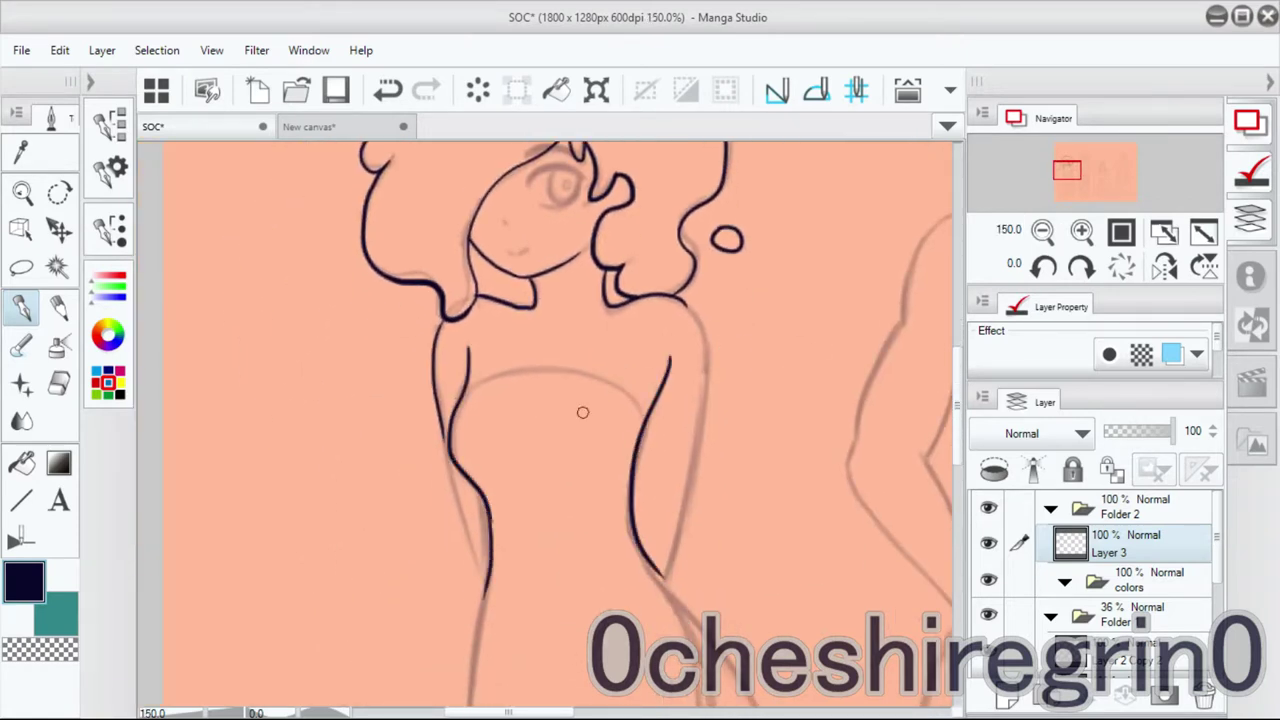
{"action": "left_click_drag", "start_coordinate": [467, 384], "coordinate": [634, 390]}
Ink the outer edges of the girl's arms down to the waist.
{"action": "key", "text": "h"}
{"action": "mouse_move", "coordinate": [400, 300]}
{"action": "left_mouse_down"}
{"action": "mouse_move", "coordinate": [408, 527]}
{"action": "mouse_move", "coordinate": [424, 560]}
{"action": "left_mouse_up"}
{"action": "key", "text": "ctrl+z"}
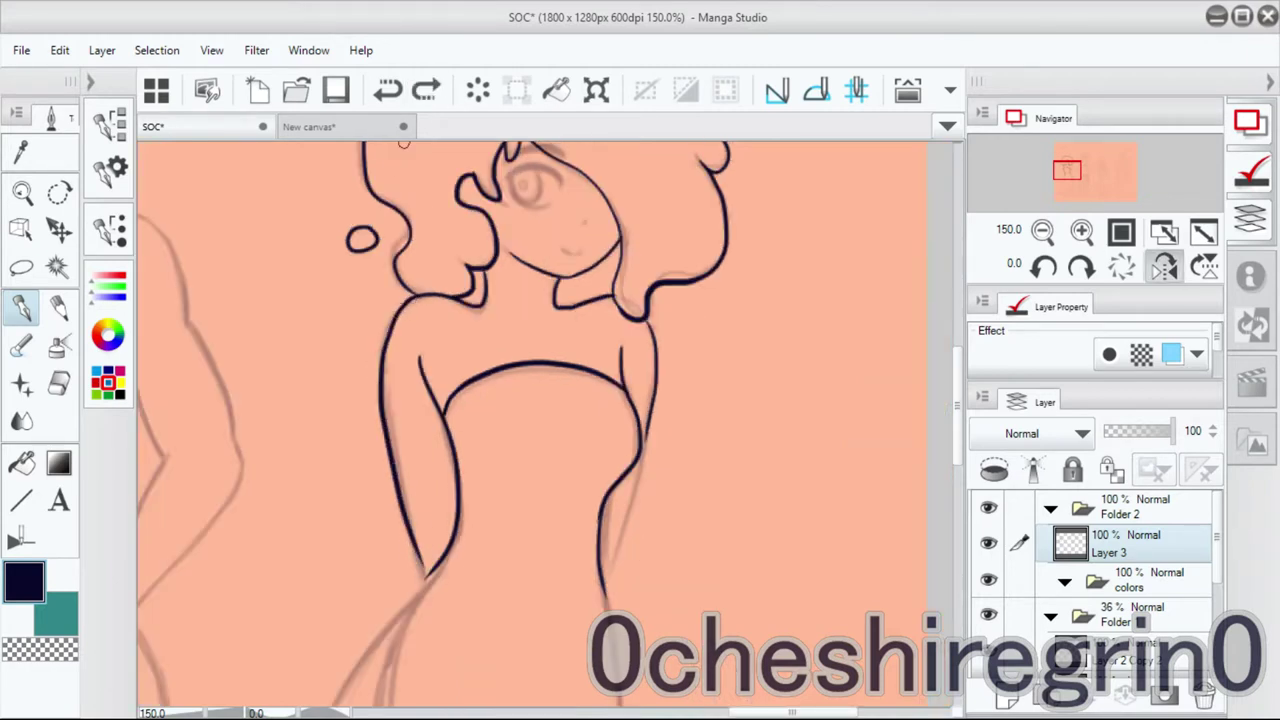
{"action": "key", "text": "h"}
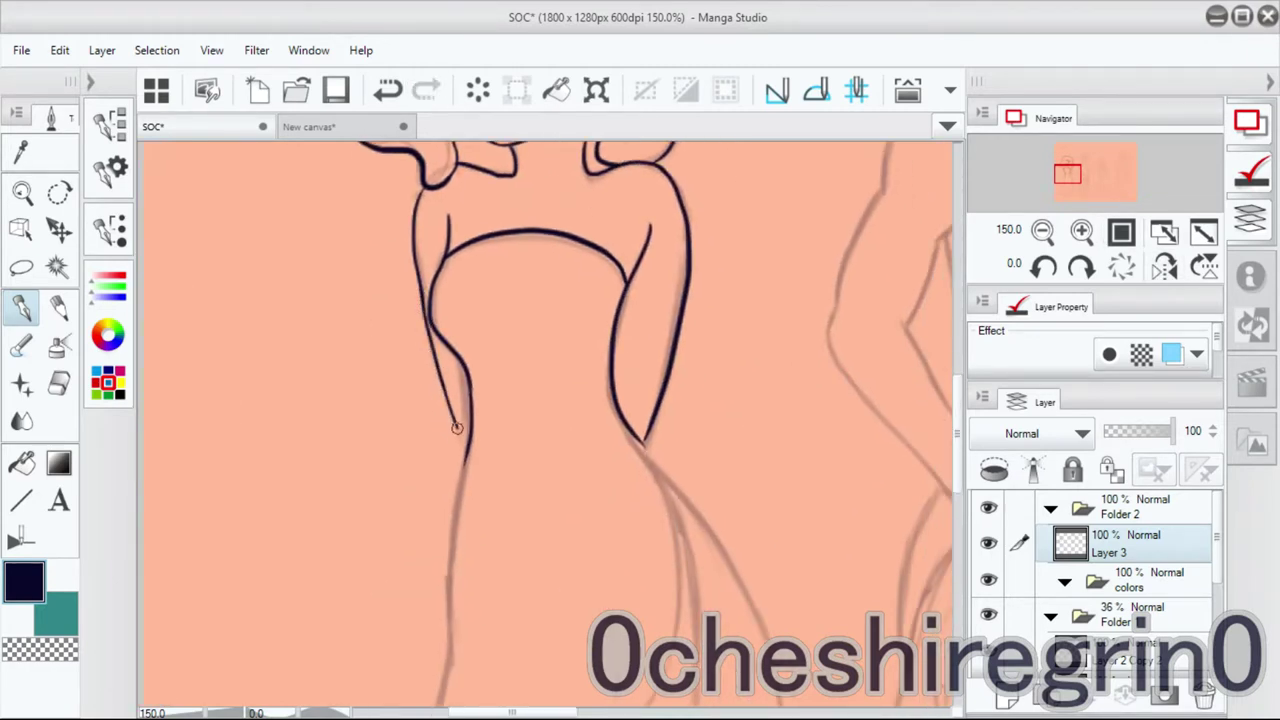
Ink the front edge of the dress from the waist down into its wavy, flared hem.
{"action": "scroll", "coordinate": [456, 427], "scroll_direction": "down", "scroll_amount": 5}
{"action": "key", "text": "ctrl+minus"}
{"action": "mouse_move", "coordinate": [490, 255]}
{"action": "left_mouse_down"}
{"action": "mouse_move", "coordinate": [440, 484]}
{"action": "mouse_move", "coordinate": [460, 442]}
{"action": "mouse_move", "coordinate": [391, 517]}
{"action": "mouse_move", "coordinate": [404, 630]}
{"action": "left_mouse_up"}
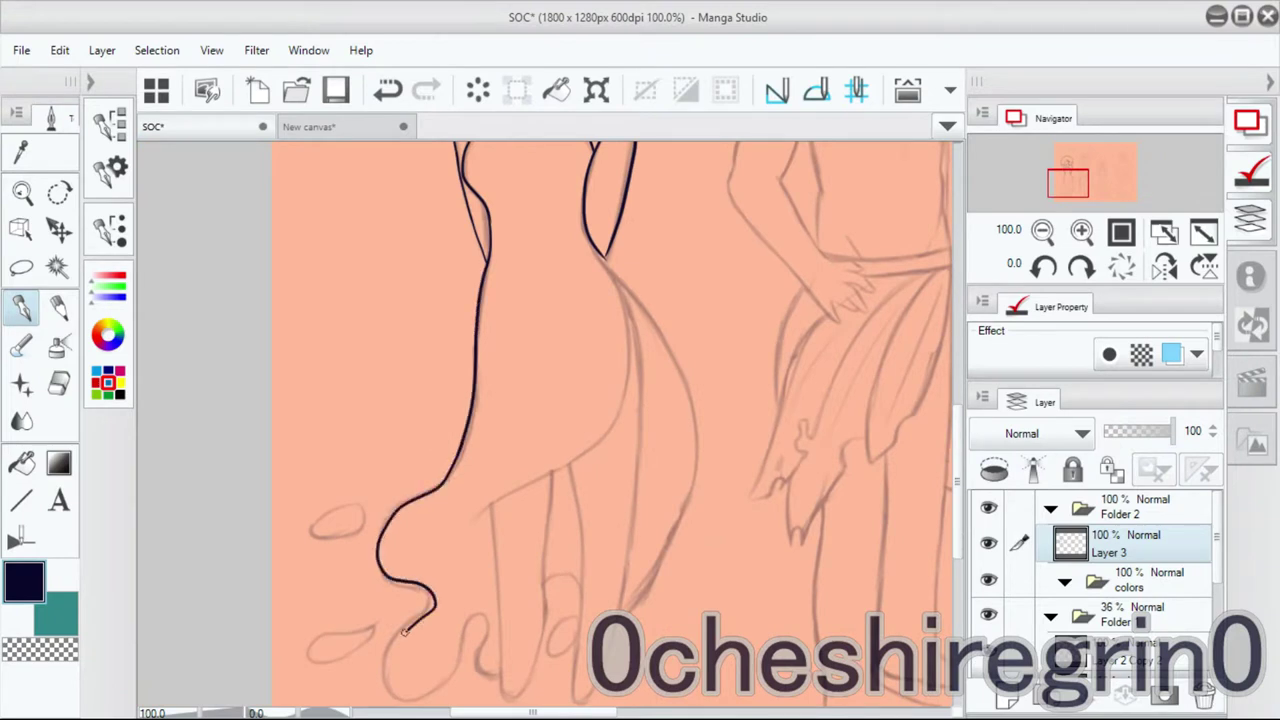
{"action": "key", "text": "ctrl+z"}
{"action": "scroll", "coordinate": [404, 630], "scroll_direction": "down", "scroll_amount": 2}
{"action": "left_click_drag", "start_coordinate": [428, 387], "coordinate": [482, 553]}
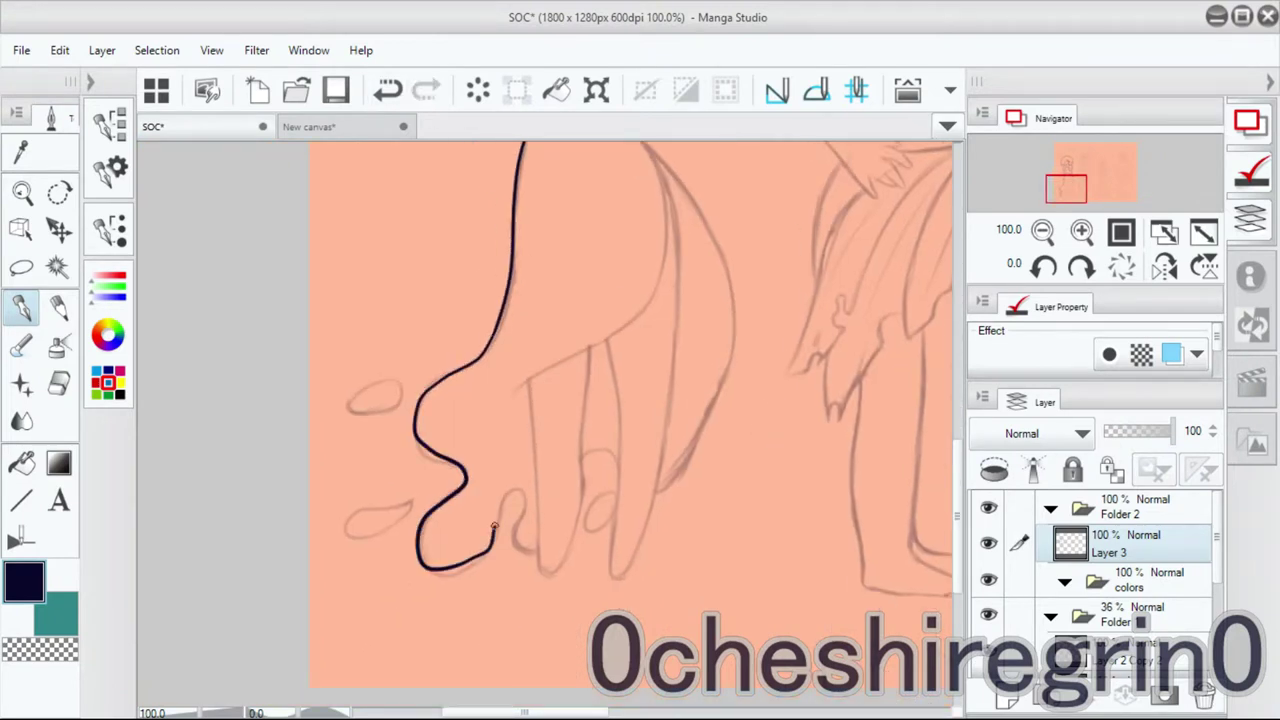
Ink the long outer curve of the dress's trailing back edge from the hip downward.
{"action": "scroll", "coordinate": [493, 527], "scroll_direction": "up", "scroll_amount": 3}
{"action": "key", "text": "h"}
{"action": "left_click_drag", "start_coordinate": [520, 225], "coordinate": [476, 570]}
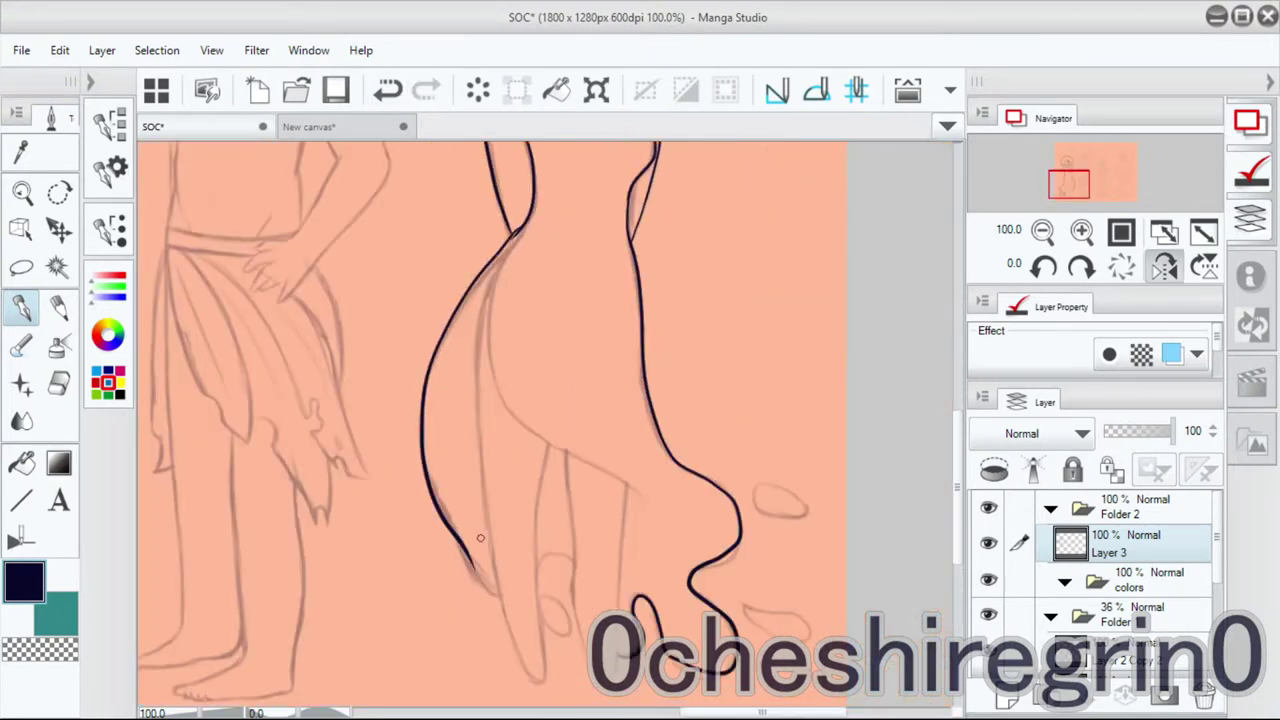
{"action": "key", "text": "h"}
{"action": "scroll", "coordinate": [643, 349], "scroll_direction": "up", "scroll_amount": 2}
{"action": "key", "text": "h"}
{"action": "left_click_drag", "start_coordinate": [537, 343], "coordinate": [641, 285]}
{"action": "scroll", "coordinate": [686, 306], "scroll_direction": "down", "scroll_amount": 1}
{"action": "mouse_move", "coordinate": [478, 182]}
{"action": "left_mouse_down"}
{"action": "mouse_move", "coordinate": [688, 590]}
{"action": "mouse_move", "coordinate": [465, 398]}
{"action": "mouse_move", "coordinate": [685, 580]}
{"action": "mouse_move", "coordinate": [695, 648]}
{"action": "left_mouse_up"}
{"action": "key", "text": "ctrl+z"}
{"action": "key", "text": "ctrl+z"}
{"action": "key", "text": "h"}
Ink the skirt's front hem and the first leg below it.
{"action": "left_click_drag", "start_coordinate": [806, 457], "coordinate": [806, 300]}
{"action": "mouse_move", "coordinate": [435, 318]}
{"action": "left_mouse_down"}
{"action": "mouse_move", "coordinate": [503, 529]}
{"action": "mouse_move", "coordinate": [512, 490]}
{"action": "left_mouse_up"}
{"action": "left_click_drag", "start_coordinate": [527, 265], "coordinate": [513, 376]}
Ink the inner fold line of the trailing fabric behind the legs.
{"action": "left_click", "coordinate": [1164, 266]}
{"action": "mouse_move", "coordinate": [468, 186]}
{"action": "left_mouse_down"}
{"action": "mouse_move", "coordinate": [446, 284]}
{"action": "mouse_move", "coordinate": [436, 510]}
{"action": "left_mouse_up"}
{"action": "left_click", "coordinate": [1164, 266]}
{"action": "left_click_drag", "start_coordinate": [543, 267], "coordinate": [580, 600]}
{"action": "key", "text": "ctrl+z"}
{"action": "mouse_move", "coordinate": [545, 268]}
{"action": "left_mouse_down"}
{"action": "mouse_move", "coordinate": [562, 375]}
{"action": "mouse_move", "coordinate": [560, 622]}
{"action": "left_mouse_up"}
{"action": "key", "text": "ctrl+z"}
{"action": "key", "text": "ctrl+z"}
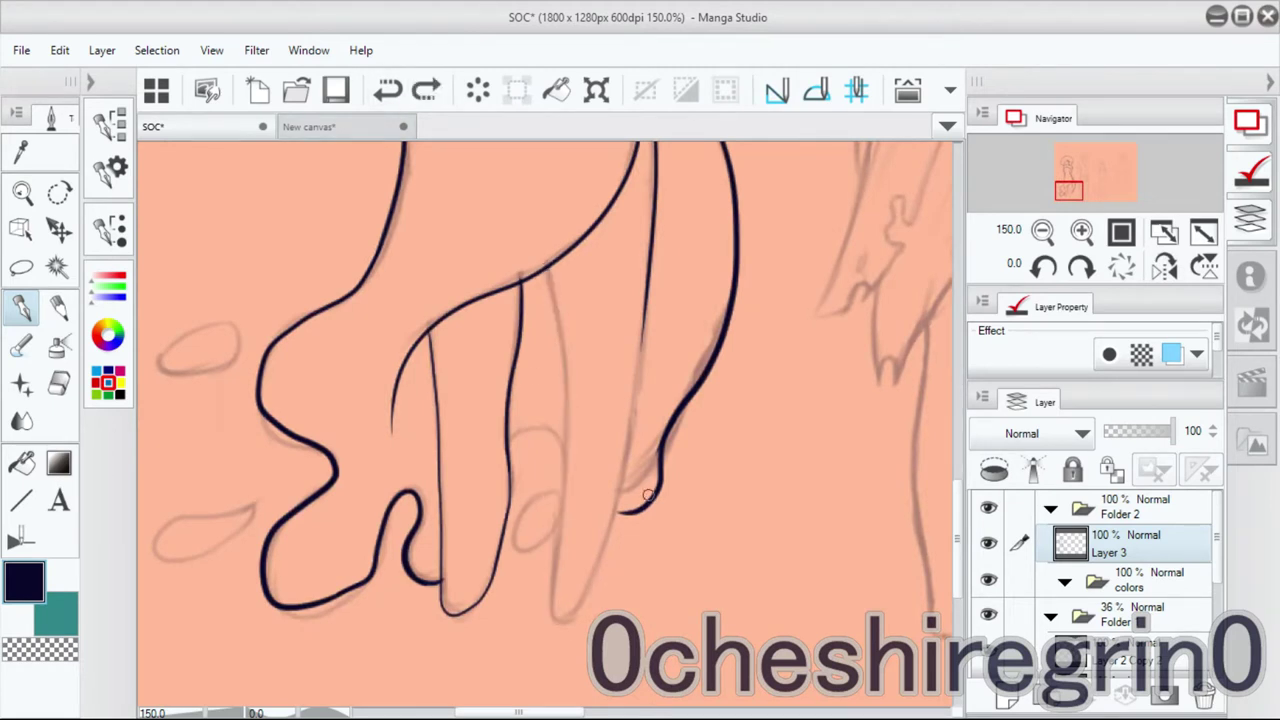
Ink the rear edge of the girl's second leg down toward the pointed foot.
{"action": "key", "text": "h"}
{"action": "key", "text": "ctrl+z"}
{"action": "mouse_move", "coordinate": [443, 322]}
{"action": "left_mouse_down"}
{"action": "mouse_move", "coordinate": [460, 468]}
{"action": "mouse_move", "coordinate": [513, 570]}
{"action": "mouse_move", "coordinate": [454, 431]}
{"action": "mouse_move", "coordinate": [505, 585]}
{"action": "left_mouse_up"}
{"action": "key", "text": "ctrl+z"}
{"action": "left_click_drag", "start_coordinate": [458, 452], "coordinate": [494, 579]}
{"action": "key", "text": "h"}
Redraw the front edge of the second leg from the skirt hem to the foot until it follows the sketch.
{"action": "left_click_drag", "start_coordinate": [545, 265], "coordinate": [562, 500]}
{"action": "key", "text": "ctrl+z"}
{"action": "key", "text": "h"}
{"action": "left_click_drag", "start_coordinate": [540, 266], "coordinate": [530, 618]}
{"action": "key", "text": "ctrl+z"}
{"action": "key", "text": "ctrl+z"}
{"action": "key", "text": "ctrl+z"}
{"action": "left_click_drag", "start_coordinate": [543, 265], "coordinate": [530, 598]}
{"action": "key", "text": "ctrl+z"}
{"action": "key", "text": "h"}
Ink the small rounded fabric shapes between the girl's two legs.
{"action": "left_click_drag", "start_coordinate": [552, 433], "coordinate": [560, 465]}
{"action": "mouse_move", "coordinate": [545, 497]}
{"action": "left_mouse_down"}
{"action": "mouse_move", "coordinate": [515, 540]}
{"action": "mouse_move", "coordinate": [547, 503]}
{"action": "mouse_move", "coordinate": [790, 470]}
{"action": "left_mouse_up"}
{"action": "key", "text": "ctrl+z"}
{"action": "key", "text": "ctrl+z"}
{"action": "key", "text": "ctrl+z"}
Ink the two droplets floating beside the dress's wavy hem.
{"action": "left_click", "coordinate": [1164, 266]}
{"action": "key", "text": "minus"}
{"action": "key", "text": "minus"}
{"action": "key", "text": "h"}
{"action": "mouse_move", "coordinate": [552, 396]}
{"action": "left_mouse_down"}
{"action": "mouse_move", "coordinate": [540, 393]}
{"action": "mouse_move", "coordinate": [596, 392]}
{"action": "left_mouse_up"}
{"action": "key", "text": "h"}
{"action": "key", "text": "ctrl+z"}
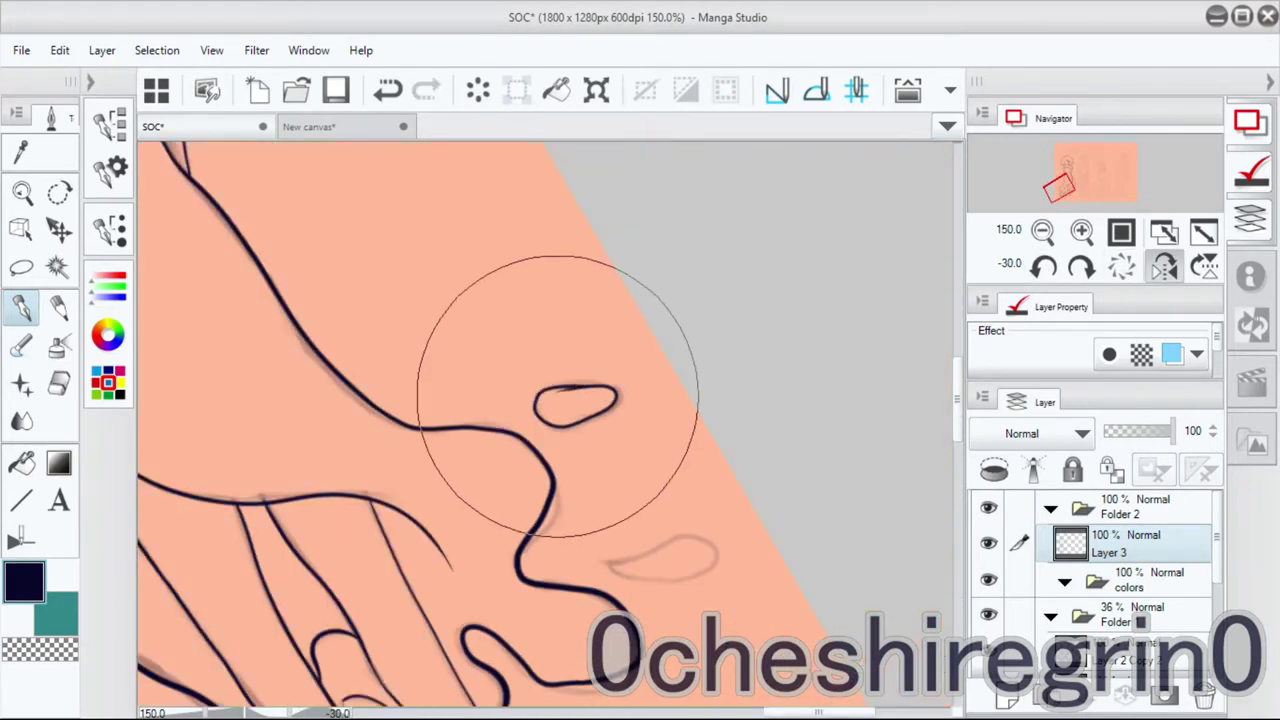
{"action": "key", "text": "h"}
{"action": "key", "text": "asciicircum"}
{"action": "key", "text": "asciicircum"}
{"action": "left_click_drag", "start_coordinate": [546, 456], "coordinate": [533, 483]}
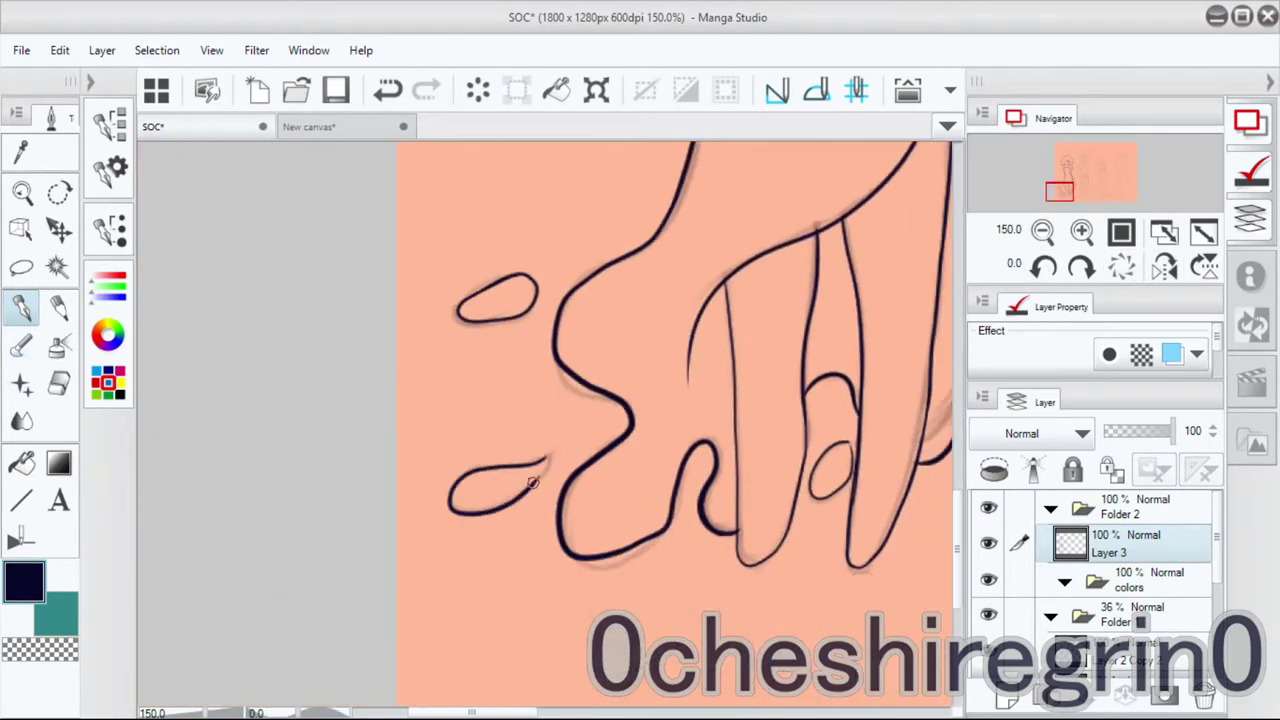
Ink the pointed front bang falling over the second figure's forehead.
{"action": "mouse_move", "coordinate": [587, 412]}
{"action": "left_mouse_down"}
{"action": "mouse_move", "coordinate": [737, 523]}
{"action": "mouse_move", "coordinate": [654, 480]}
{"action": "mouse_move", "coordinate": [418, 302]}
{"action": "left_mouse_up"}
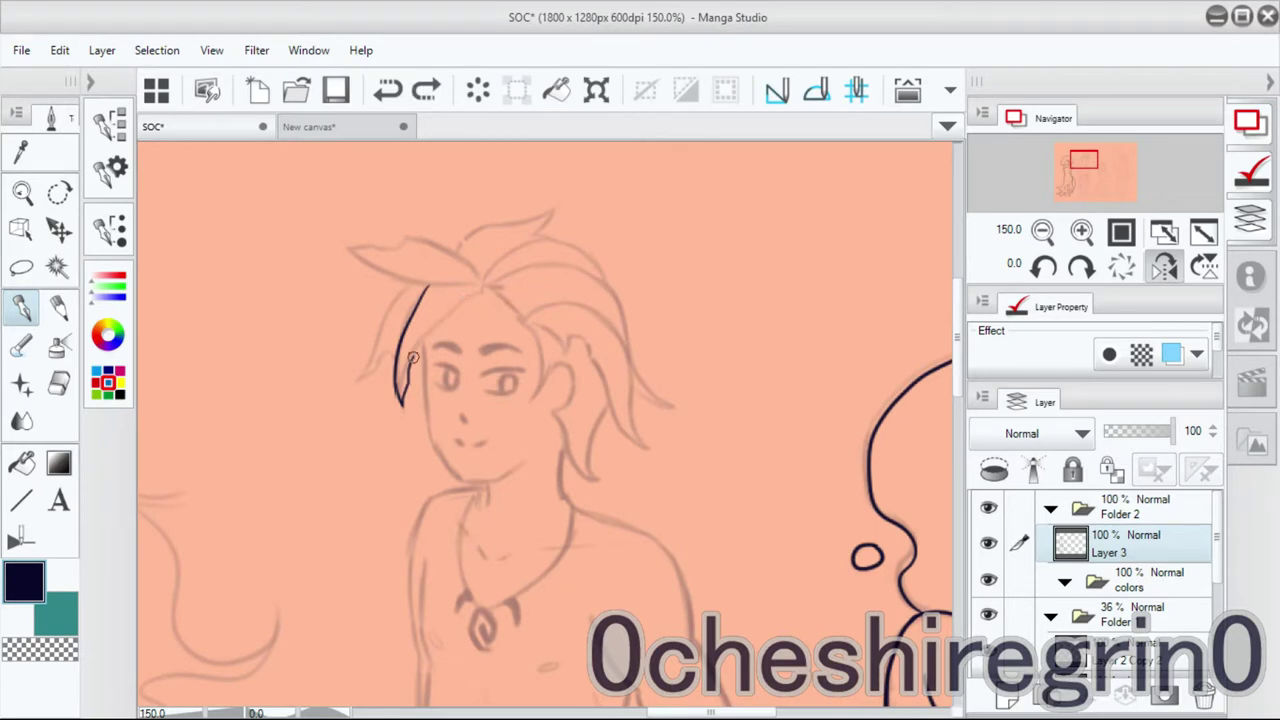
{"action": "key", "text": "ctrl+z"}
{"action": "key", "text": "ctrl+z"}
{"action": "left_click", "coordinate": [1081, 231]}
{"action": "left_click", "coordinate": [426, 90]}
{"action": "left_click", "coordinate": [426, 90]}
{"action": "left_click", "coordinate": [388, 90]}
{"action": "left_click", "coordinate": [426, 90]}
{"action": "left_click_drag", "start_coordinate": [604, 297], "coordinate": [726, 422]}
Ink the large leaf-shaped hair tuft above the bang, giving it a sharp tip and a short inner crease.
{"action": "left_click_drag", "start_coordinate": [572, 365], "coordinate": [621, 311]}
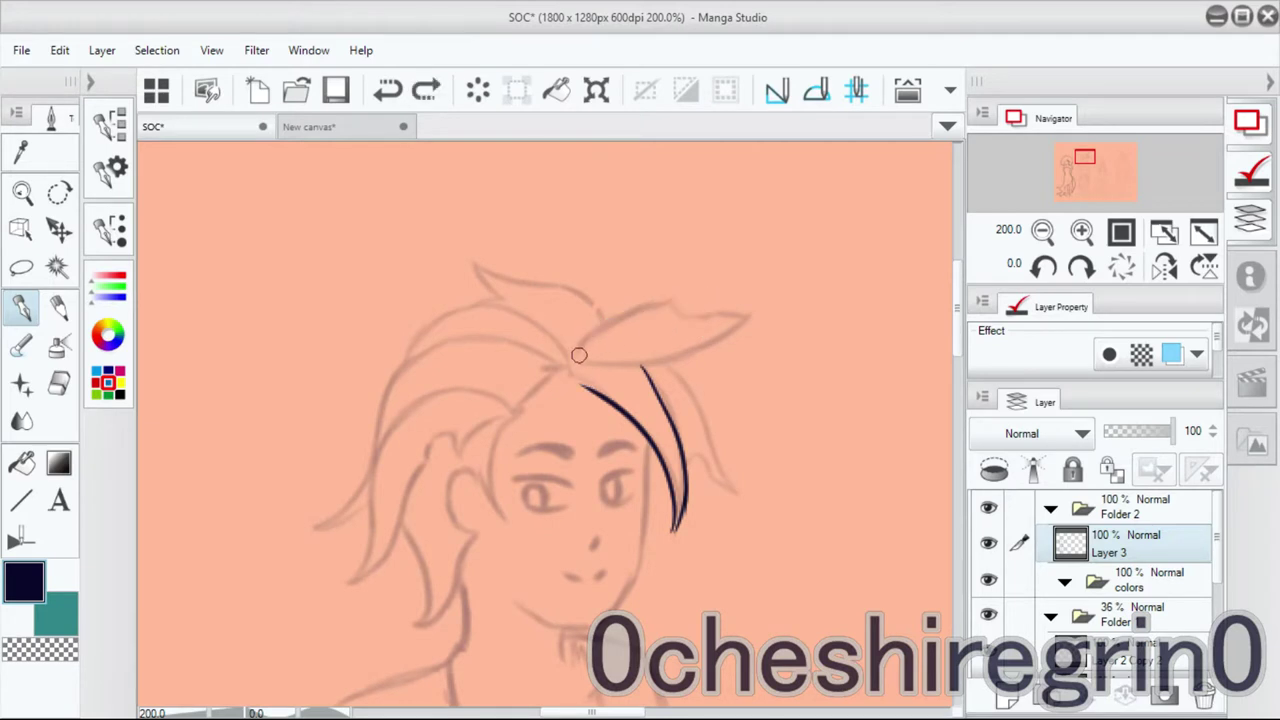
{"action": "key", "text": "ctrl+z"}
{"action": "left_click_drag", "start_coordinate": [570, 366], "coordinate": [672, 301]}
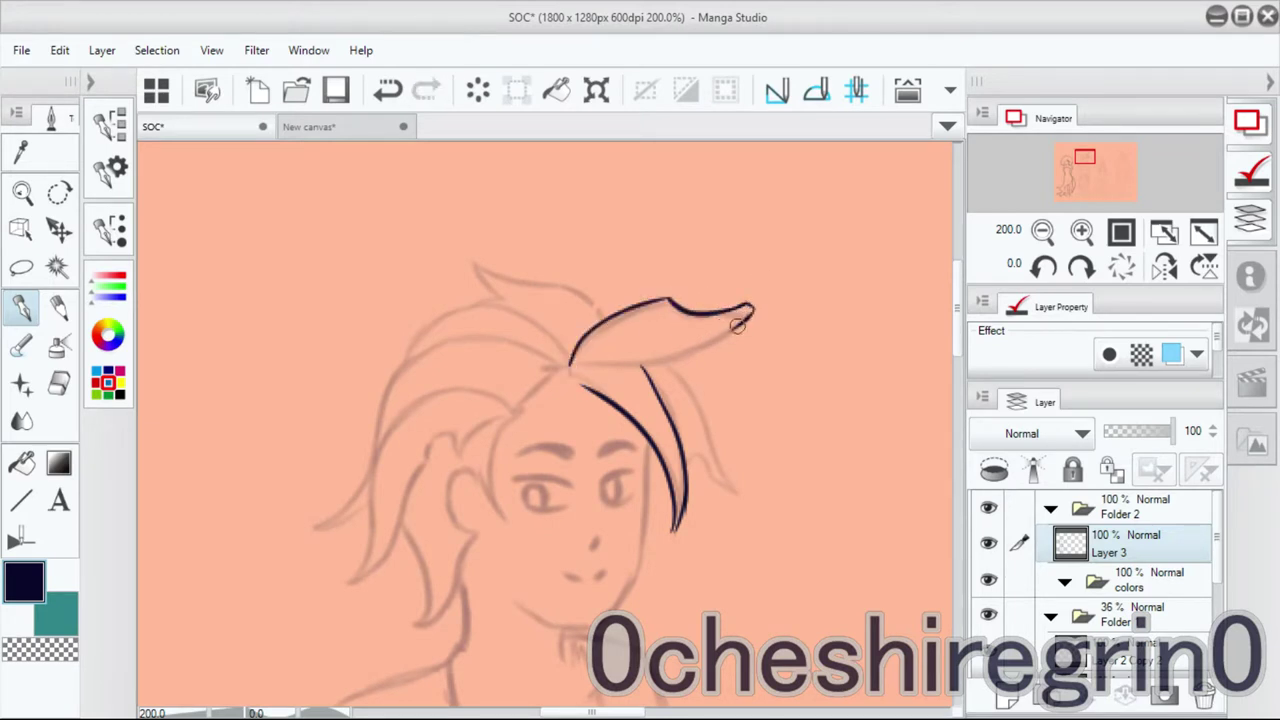
{"action": "left_click_drag", "start_coordinate": [745, 315], "coordinate": [660, 358]}
{"action": "key", "text": "h"}
{"action": "key", "text": "h"}
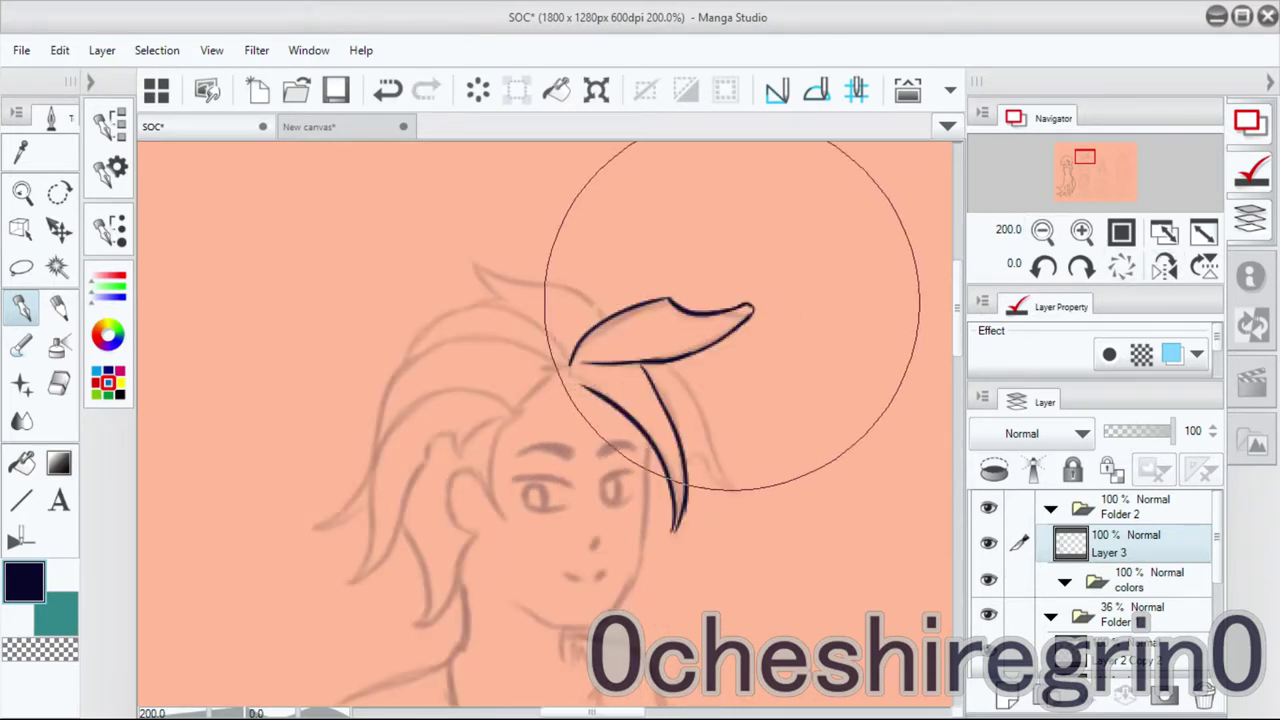
{"action": "key", "text": "ctrl+z"}
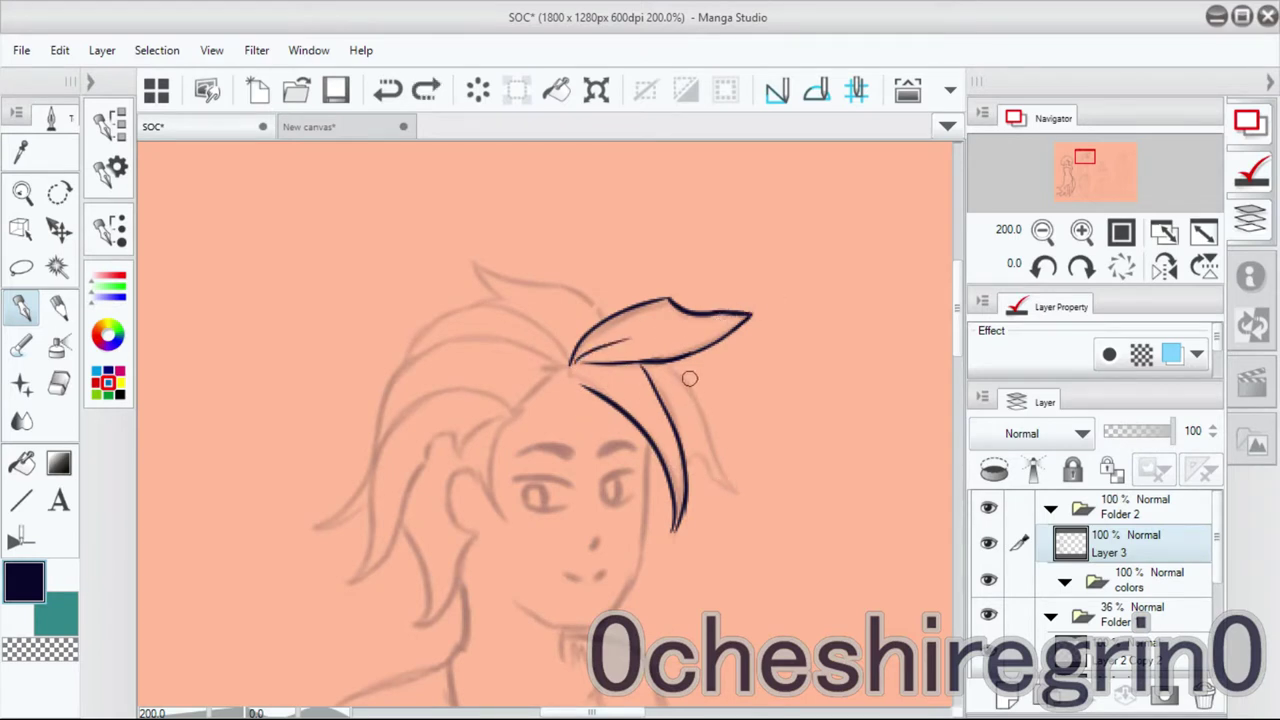
Ink the second hair strand hanging beside the front bang.
{"action": "key", "text": "h"}
{"action": "mouse_move", "coordinate": [436, 358]}
{"action": "left_mouse_down"}
{"action": "mouse_move", "coordinate": [352, 490]}
{"action": "mouse_move", "coordinate": [408, 458]}
{"action": "left_mouse_up"}
{"action": "key", "text": "ctrl+z"}
{"action": "key", "text": "h"}
{"action": "key", "text": "h"}
Ink the pointed tuft rising from the back of the crown.
{"action": "left_click_drag", "start_coordinate": [492, 312], "coordinate": [620, 262]}
{"action": "key", "text": "h"}
{"action": "key", "text": "h"}
{"action": "left_click_drag", "start_coordinate": [520, 360], "coordinate": [640, 310]}
{"action": "key", "text": "ctrl+z"}
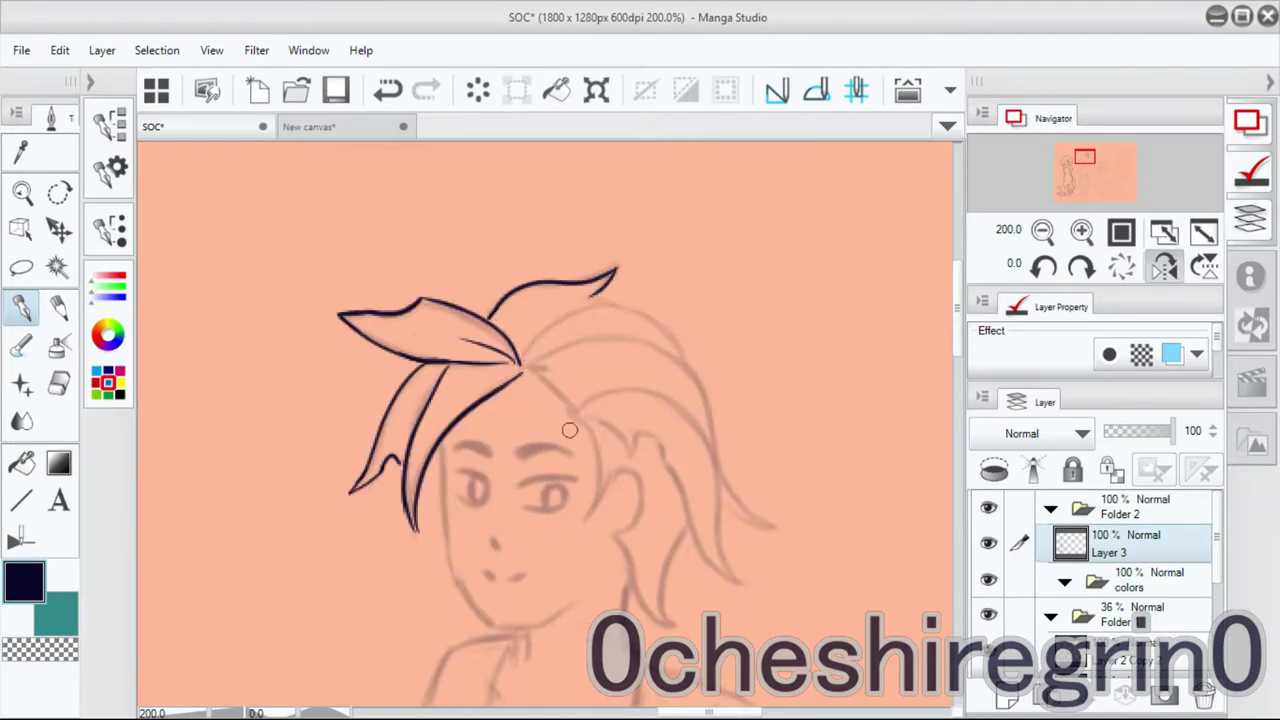
Ink the side of the second figure's face and his chin.
{"action": "scroll", "coordinate": [628, 377], "scroll_direction": "down", "scroll_amount": 3}
{"action": "key", "text": "ctrl+z"}
{"action": "mouse_move", "coordinate": [438, 482]}
{"action": "left_mouse_down"}
{"action": "mouse_move", "coordinate": [476, 534]}
{"action": "mouse_move", "coordinate": [551, 506]}
{"action": "mouse_move", "coordinate": [527, 533]}
{"action": "left_mouse_up"}
{"action": "key", "text": "ctrl+z"}
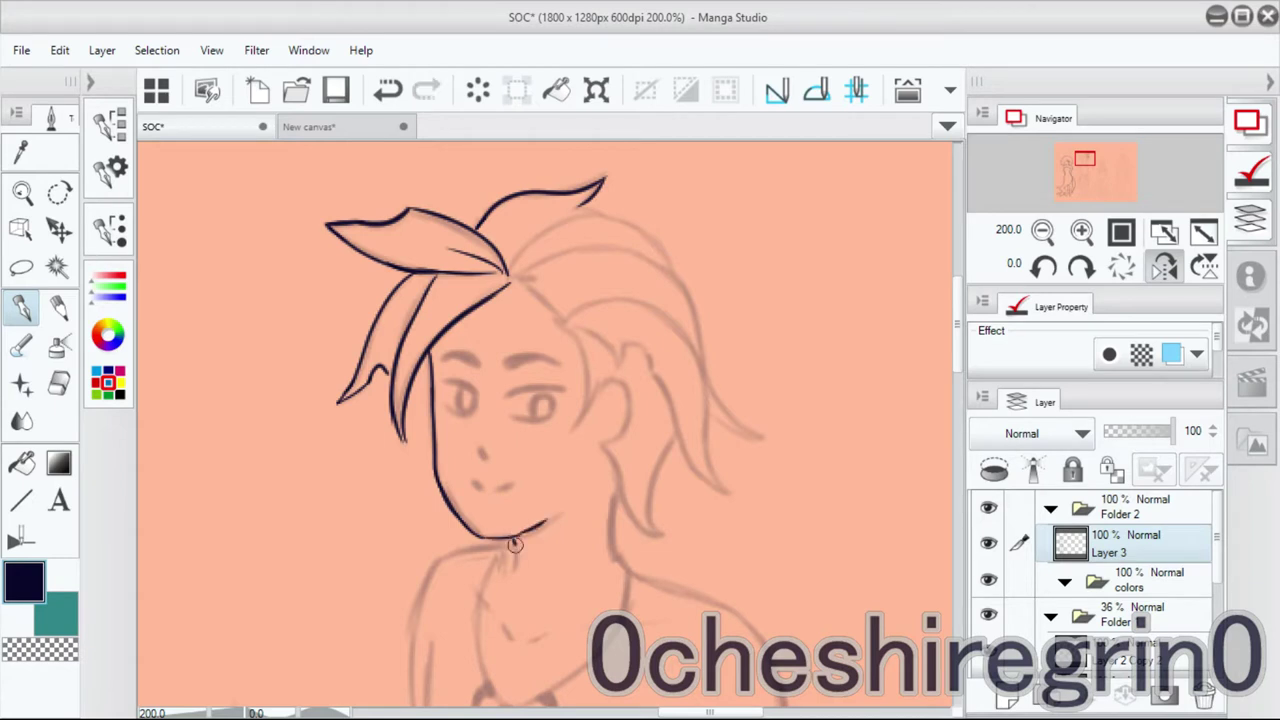
Ink the second figure's neck lines, hairline with sideburn, and ear.
{"action": "key", "text": "h"}
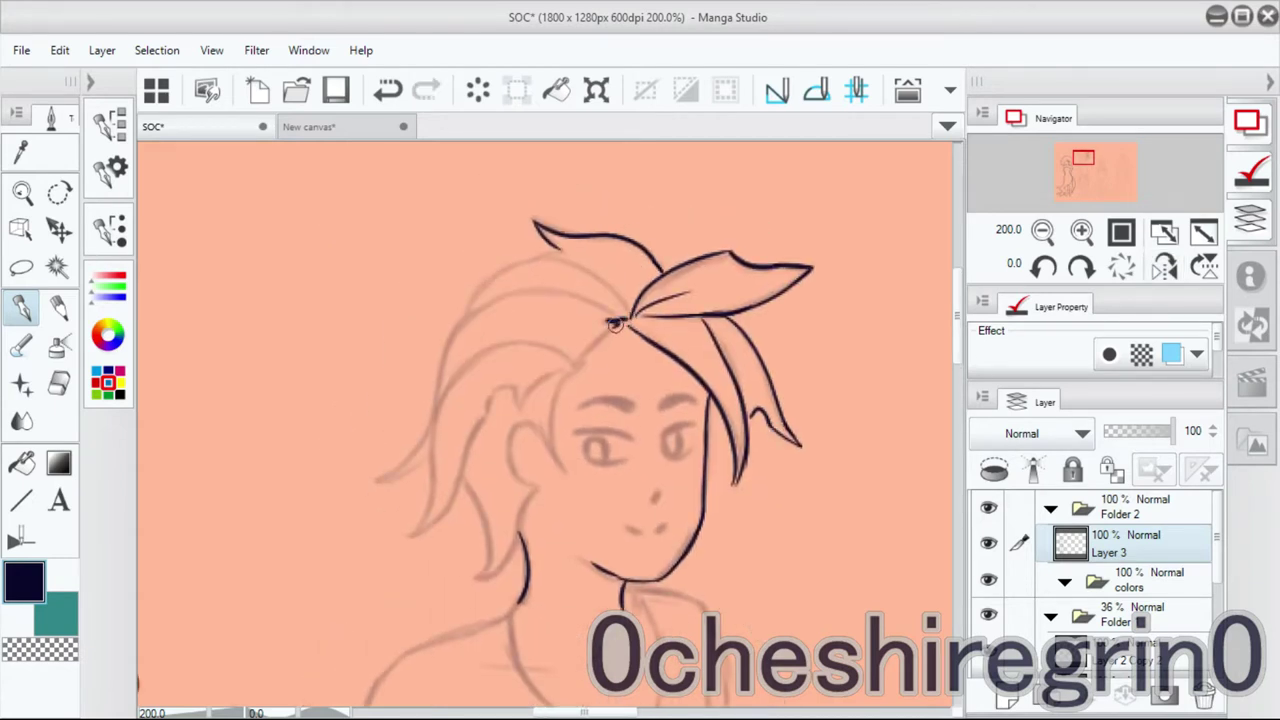
{"action": "key", "text": "ctrl+z"}
{"action": "key", "text": "ctrl+z"}
{"action": "mouse_move", "coordinate": [552, 474]}
{"action": "left_mouse_down"}
{"action": "mouse_move", "coordinate": [514, 470]}
{"action": "mouse_move", "coordinate": [576, 476]}
{"action": "left_mouse_up"}
{"action": "key", "text": "h"}
{"action": "key", "text": "ctrl+z"}
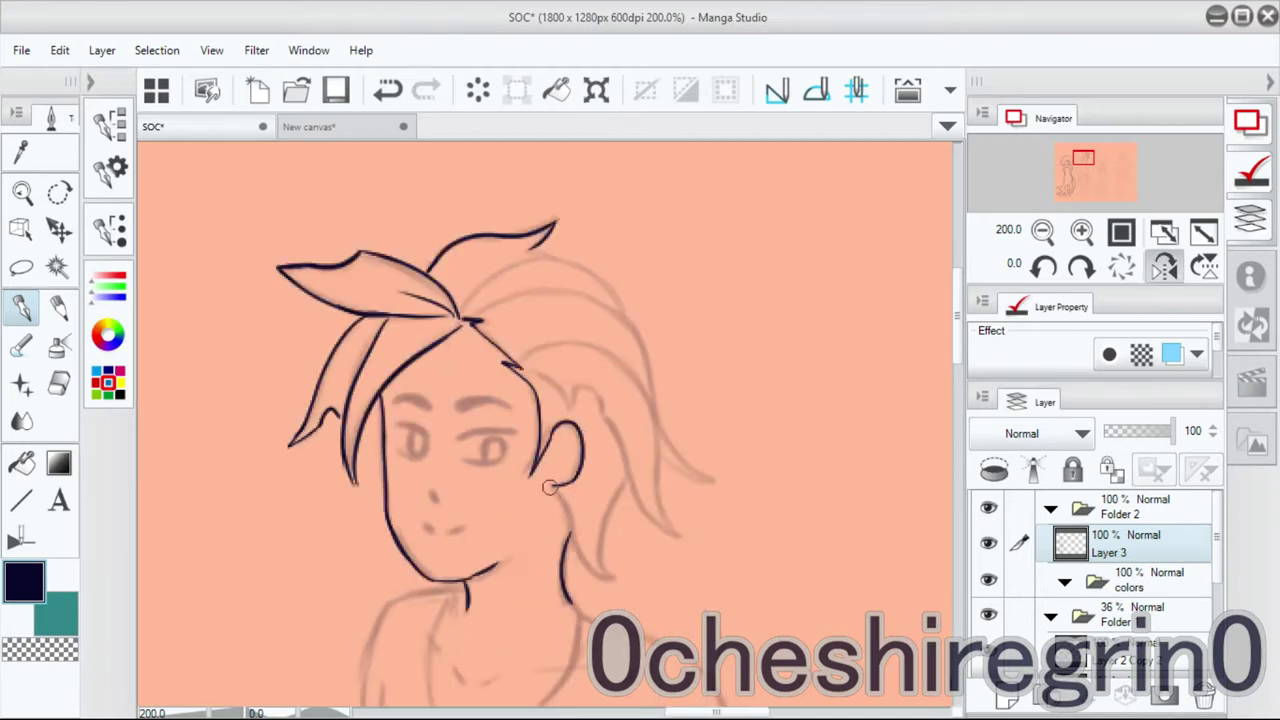
Ink the hair strands behind the ear and the swept-back outer hair outline.
{"action": "left_click_drag", "start_coordinate": [612, 576], "coordinate": [626, 472]}
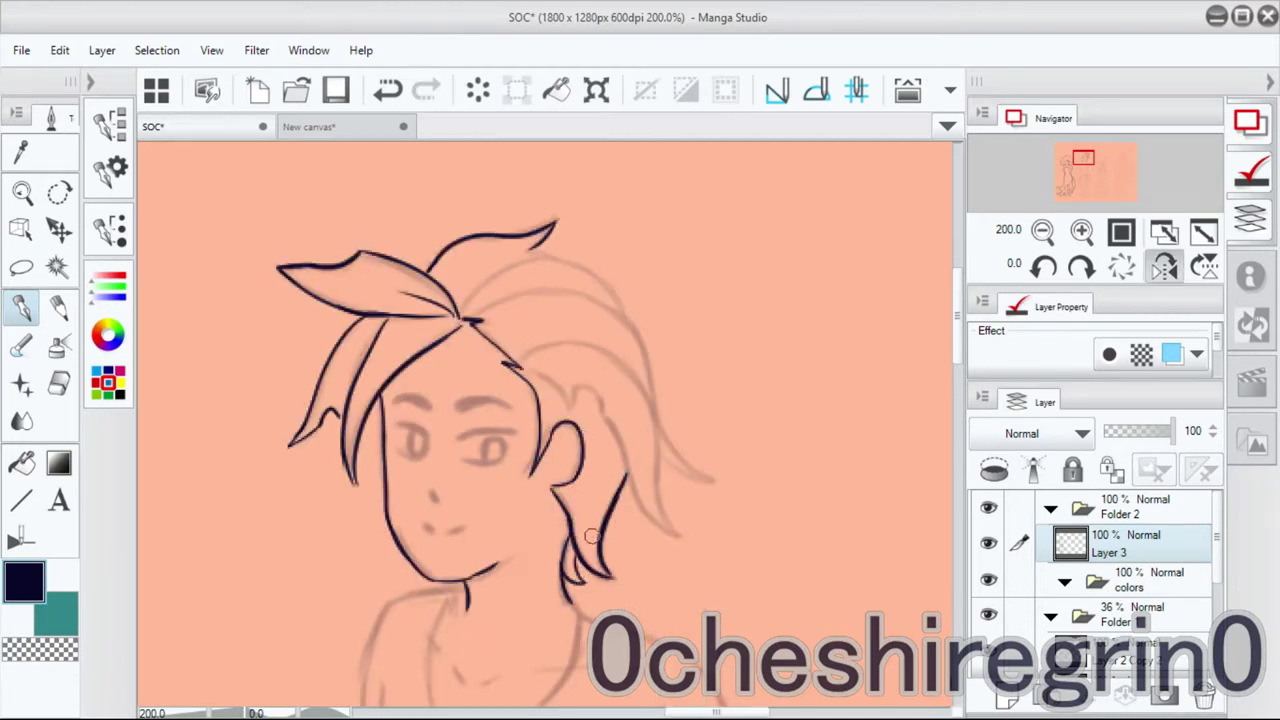
{"action": "key", "text": "h"}
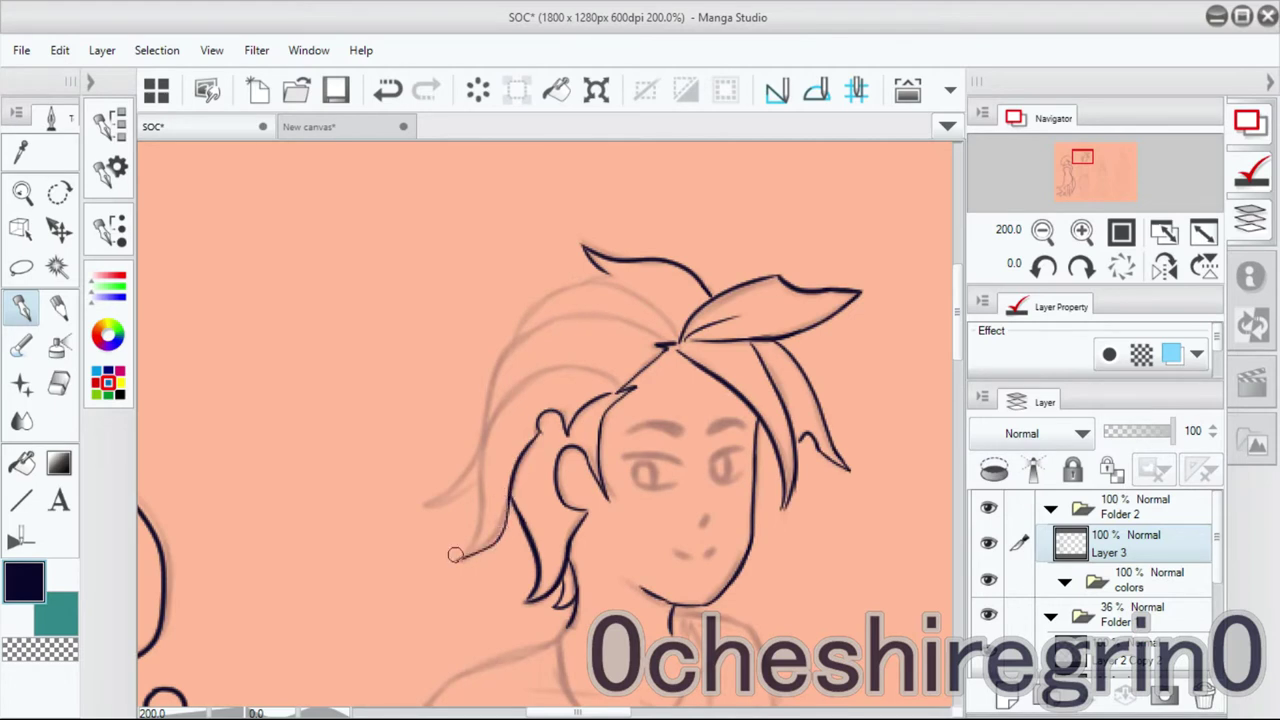
{"action": "mouse_move", "coordinate": [518, 338]}
{"action": "left_mouse_down"}
{"action": "mouse_move", "coordinate": [440, 498]}
{"action": "mouse_move", "coordinate": [420, 505]}
{"action": "left_mouse_up"}
{"action": "mouse_move", "coordinate": [610, 378]}
{"action": "left_mouse_down"}
{"action": "mouse_move", "coordinate": [565, 368]}
{"action": "mouse_move", "coordinate": [480, 490]}
{"action": "mouse_move", "coordinate": [474, 532]}
{"action": "left_mouse_up"}
{"action": "key", "text": "ctrl+z"}
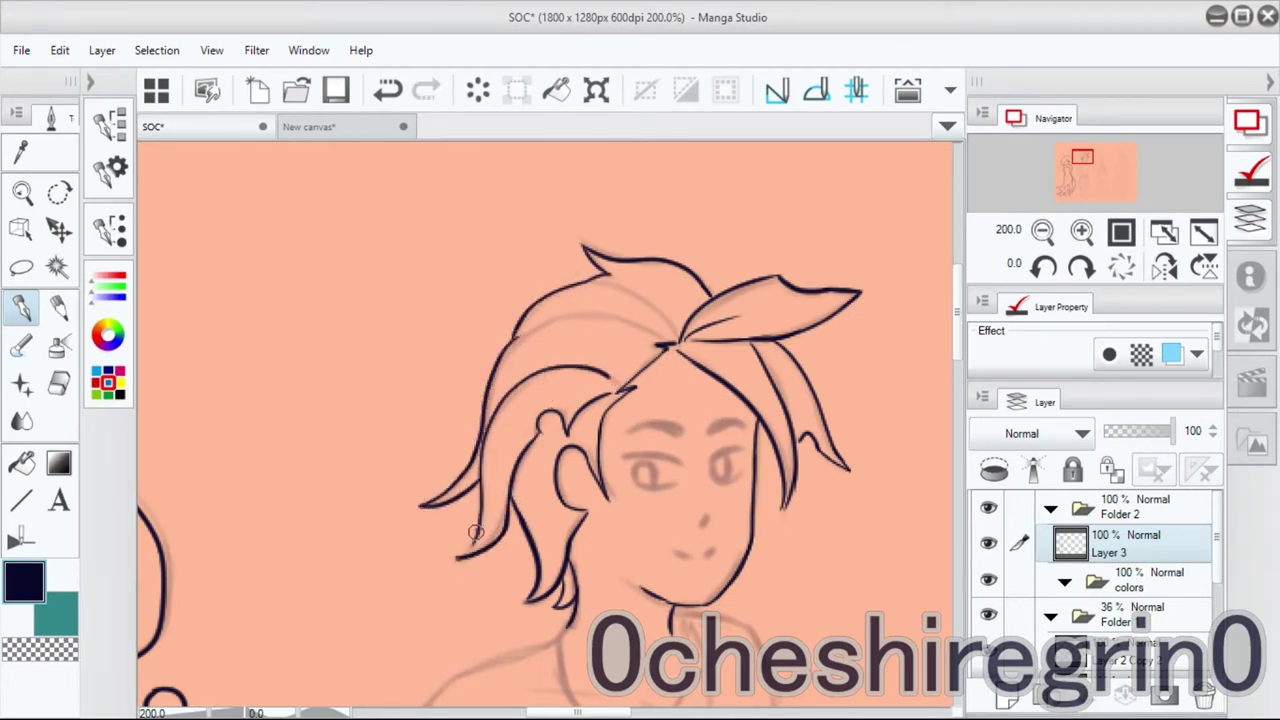
Ink the inner hair detail sweeping back from the parting on the crown.
{"action": "key", "text": "h"}
{"action": "key", "text": "h"}
{"action": "key", "text": "ctrl+z"}
{"action": "mouse_move", "coordinate": [659, 343]}
{"action": "left_mouse_down"}
{"action": "mouse_move", "coordinate": [508, 340]}
{"action": "mouse_move", "coordinate": [644, 315]}
{"action": "left_mouse_up"}
{"action": "key", "text": "h"}
{"action": "left_click_drag", "start_coordinate": [480, 295], "coordinate": [420, 345]}
{"action": "key", "text": "ctrl+z"}
Ink the second figure's far shoulder and the outer edge of his straight arm.
{"action": "mouse_move", "coordinate": [613, 470]}
{"action": "left_mouse_down"}
{"action": "mouse_move", "coordinate": [851, 323]}
{"action": "mouse_move", "coordinate": [693, 315]}
{"action": "left_mouse_up"}
{"action": "mouse_move", "coordinate": [455, 310]}
{"action": "left_mouse_down"}
{"action": "mouse_move", "coordinate": [385, 322]}
{"action": "mouse_move", "coordinate": [351, 437]}
{"action": "left_mouse_up"}
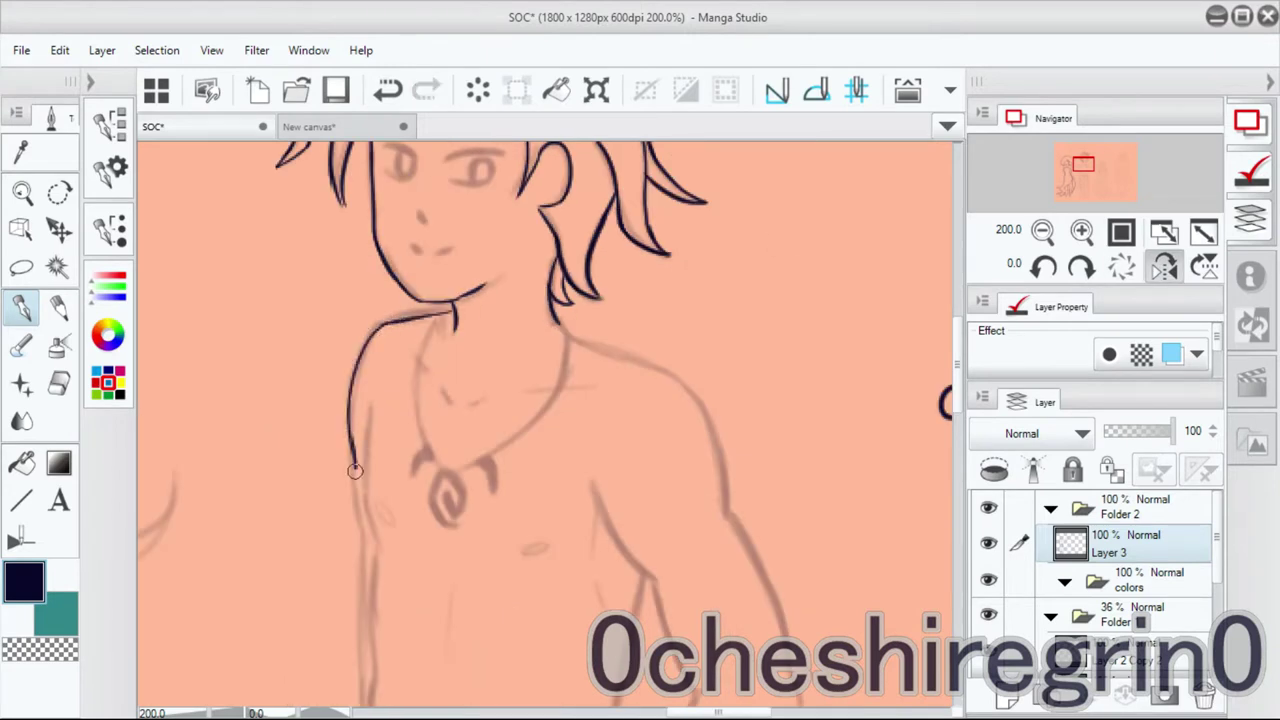
{"action": "left_click_drag", "start_coordinate": [381, 494], "coordinate": [445, 319]}
{"action": "left_click_drag", "start_coordinate": [426, 362], "coordinate": [422, 574]}
{"action": "left_click_drag", "start_coordinate": [422, 574], "coordinate": [479, 697]}
Ink the near shoulder, the upper arm and the inner edge of the bent elbow.
{"action": "key", "text": "h"}
{"action": "key", "text": "ctrl+z"}
{"action": "mouse_move", "coordinate": [612, 287]}
{"action": "left_mouse_down"}
{"action": "mouse_move", "coordinate": [455, 460]}
{"action": "mouse_move", "coordinate": [450, 428]}
{"action": "mouse_move", "coordinate": [523, 363]}
{"action": "mouse_move", "coordinate": [530, 274]}
{"action": "left_mouse_up"}
{"action": "mouse_move", "coordinate": [612, 255]}
{"action": "left_mouse_down"}
{"action": "mouse_move", "coordinate": [481, 299]}
{"action": "mouse_move", "coordinate": [433, 447]}
{"action": "left_mouse_up"}
{"action": "scroll", "coordinate": [555, 357], "scroll_direction": "down", "scroll_amount": 3}
{"action": "key", "text": "h"}
{"action": "left_click_drag", "start_coordinate": [590, 371], "coordinate": [530, 486]}
{"action": "key", "text": "h"}
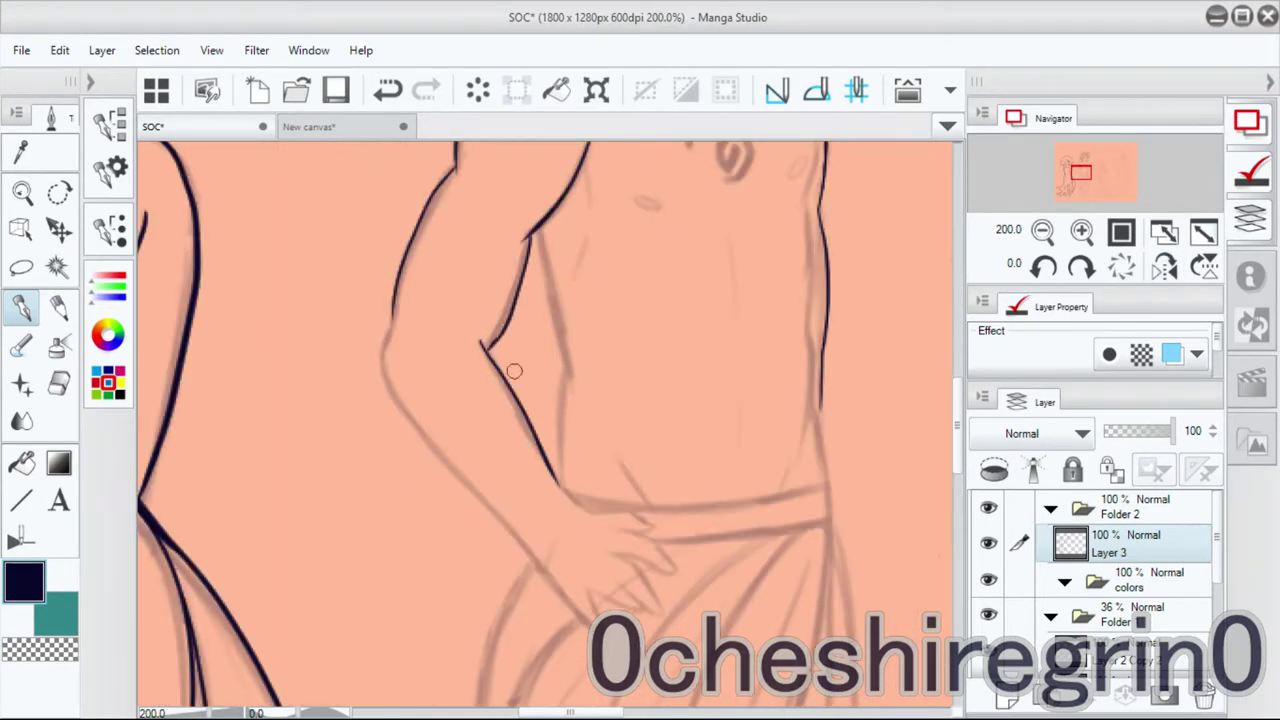
Ink the outer forearm of the bent arm and the adjacent side of the torso.
{"action": "mouse_move", "coordinate": [384, 378]}
{"action": "left_mouse_down"}
{"action": "mouse_move", "coordinate": [458, 474]}
{"action": "mouse_move", "coordinate": [434, 463]}
{"action": "mouse_move", "coordinate": [517, 534]}
{"action": "mouse_move", "coordinate": [560, 600]}
{"action": "left_mouse_up"}
{"action": "key", "text": "ctrl+z"}
{"action": "key", "text": "ctrl+z"}
{"action": "left_click_drag", "start_coordinate": [551, 548], "coordinate": [565, 600]}
{"action": "left_click_drag", "start_coordinate": [545, 232], "coordinate": [577, 509]}
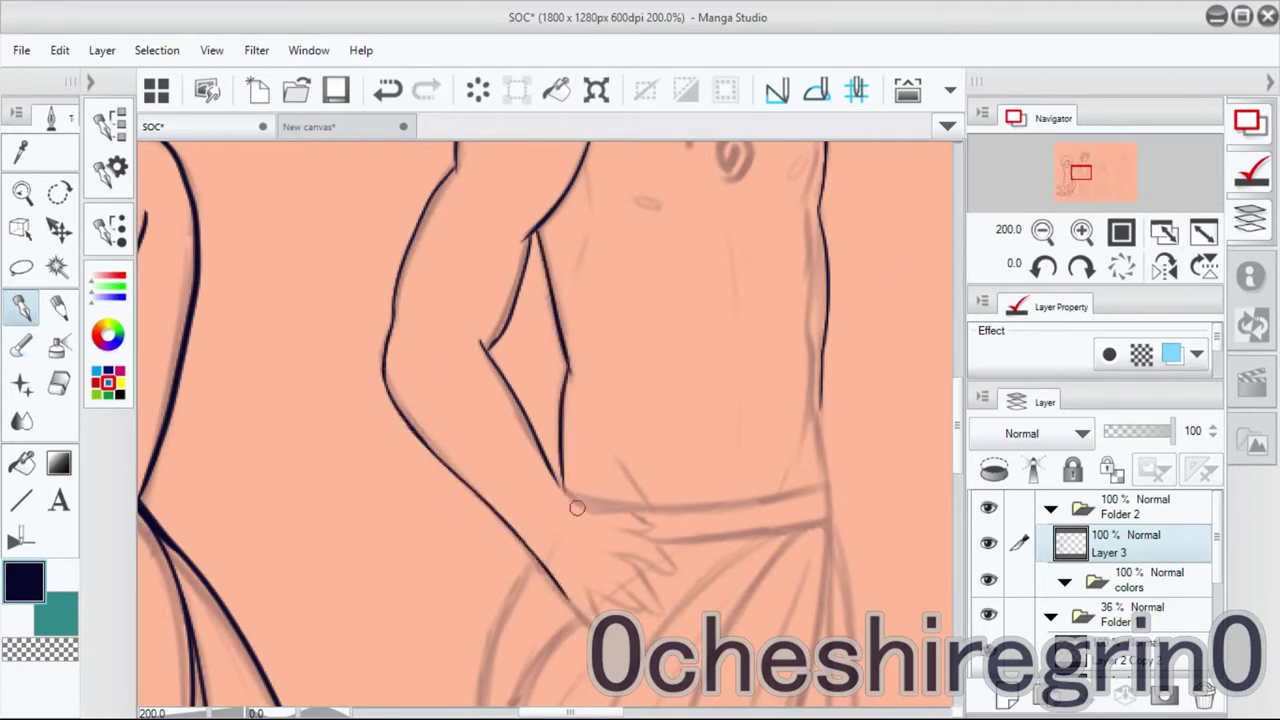
Ink the far side of the torso and the inner edge of the straight arm down to the waist.
{"action": "scroll", "coordinate": [577, 509], "scroll_direction": "up", "scroll_amount": 2}
{"action": "left_click", "coordinate": [1165, 266]}
{"action": "left_click_drag", "start_coordinate": [430, 250], "coordinate": [436, 364]}
{"action": "scroll", "coordinate": [500, 400], "scroll_direction": "down", "scroll_amount": 3}
{"action": "mouse_move", "coordinate": [462, 268]}
{"action": "left_mouse_down"}
{"action": "mouse_move", "coordinate": [478, 360]}
{"action": "mouse_move", "coordinate": [468, 480]}
{"action": "left_mouse_up"}
{"action": "scroll", "coordinate": [473, 390], "scroll_direction": "down", "scroll_amount": 2}
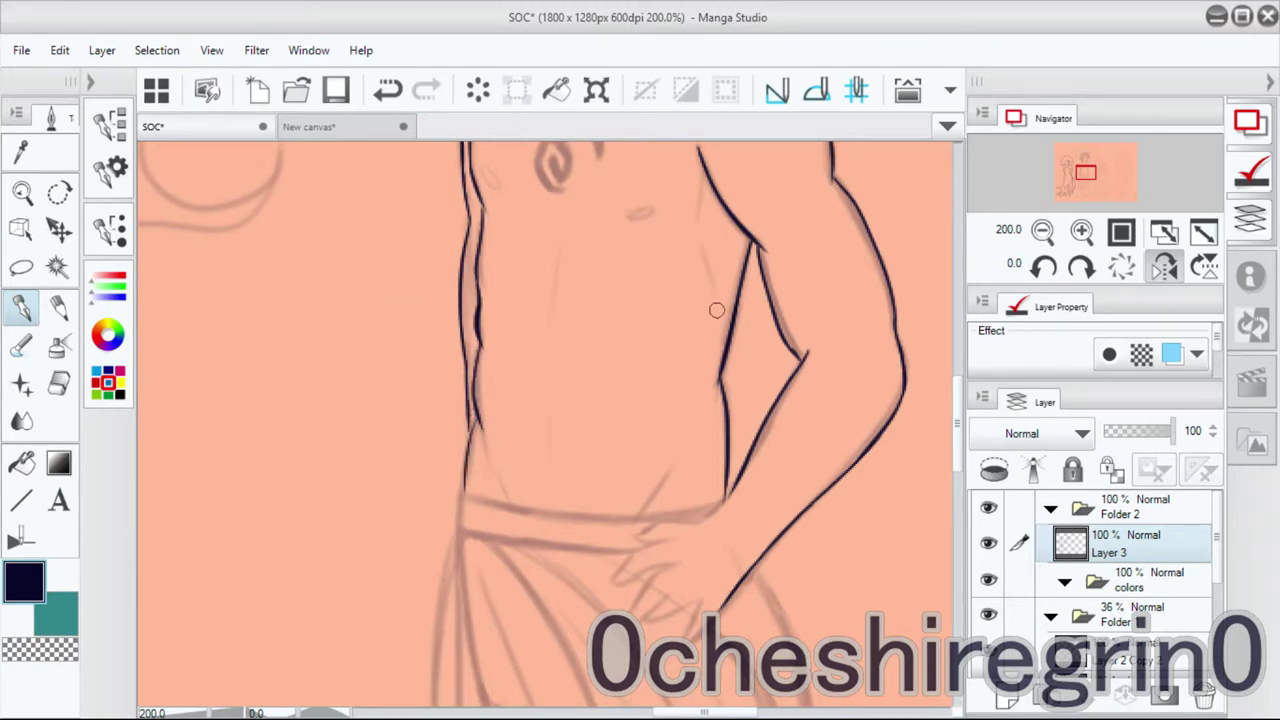
Ink the collarbones, chest details and muscle lines on the second figure's bare torso.
{"action": "scroll", "coordinate": [716, 310], "scroll_direction": "up", "scroll_amount": 5}
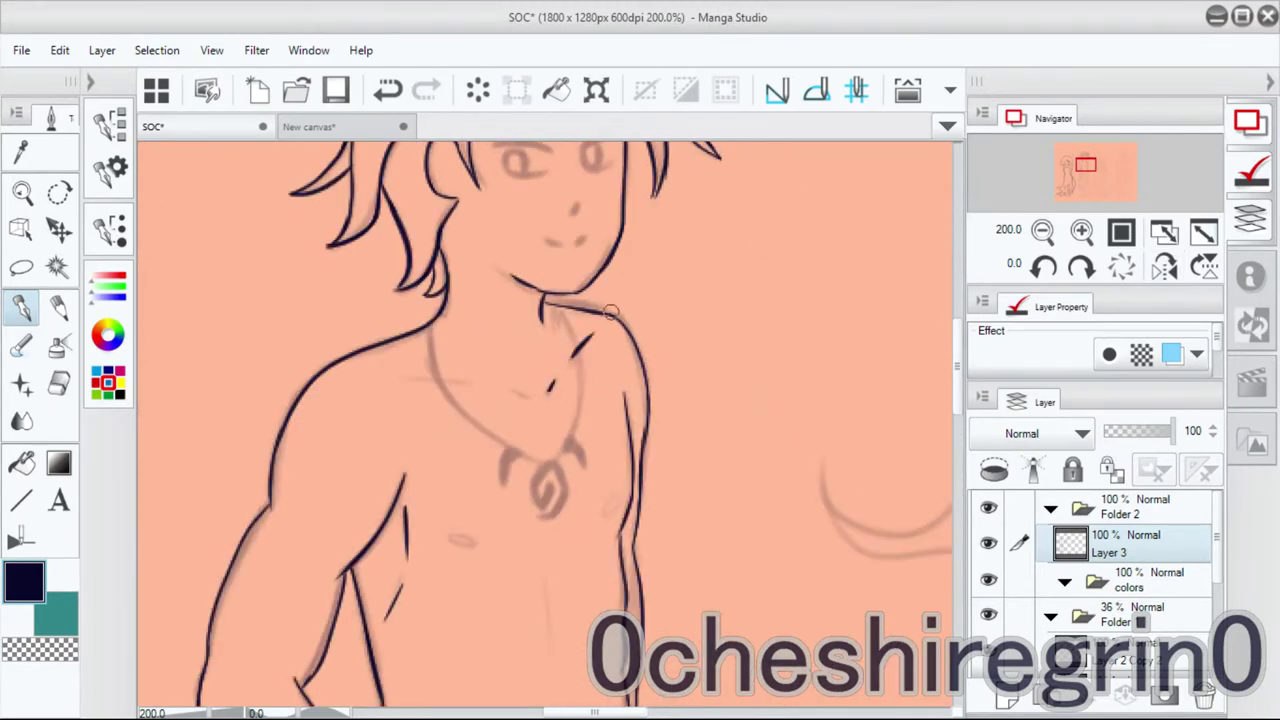
{"action": "left_click", "coordinate": [1165, 266]}
{"action": "left_click", "coordinate": [1165, 266]}
{"action": "scroll", "coordinate": [575, 473], "scroll_direction": "down", "scroll_amount": 3}
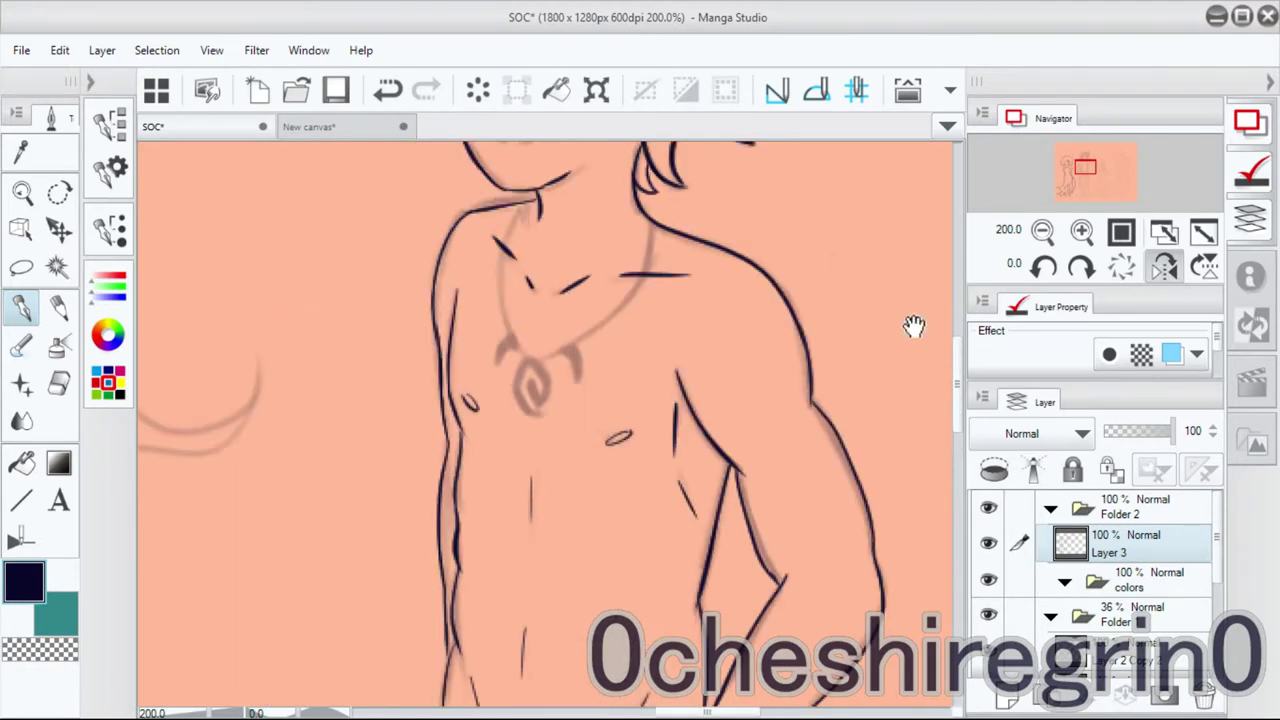
Ink the hip lines and the fingers of the hand resting on the waistband.
{"action": "scroll", "coordinate": [786, 335], "scroll_direction": "down", "scroll_amount": 3}
{"action": "key", "text": "h"}
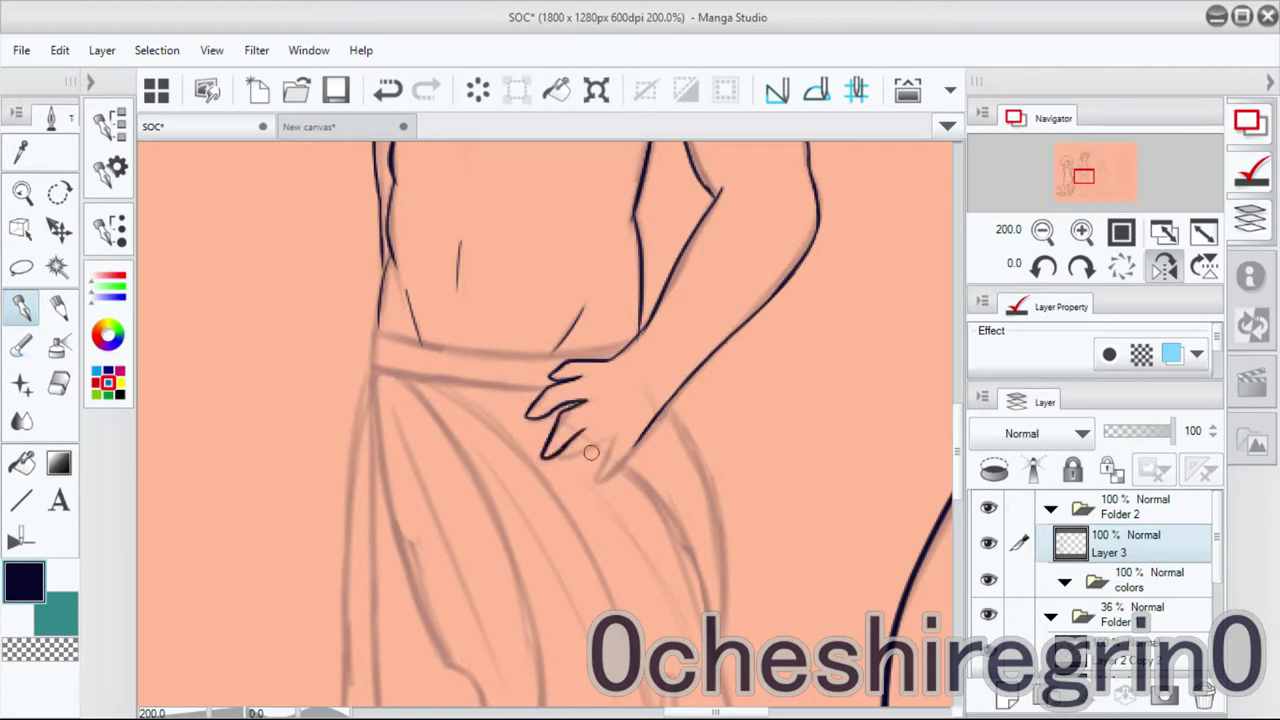
{"action": "key", "text": "h"}
Ink the outer edges of the draped cloth beneath the second figure's hand, down to its pointed corner.
{"action": "mouse_move", "coordinate": [790, 340]}
{"action": "left_mouse_down"}
{"action": "mouse_move", "coordinate": [809, 320]}
{"action": "mouse_move", "coordinate": [800, 180]}
{"action": "left_mouse_up"}
{"action": "left_click_drag", "start_coordinate": [447, 288], "coordinate": [400, 520]}
{"action": "left_click_drag", "start_coordinate": [476, 392], "coordinate": [514, 214]}
{"action": "left_click_drag", "start_coordinate": [566, 170], "coordinate": [415, 527]}
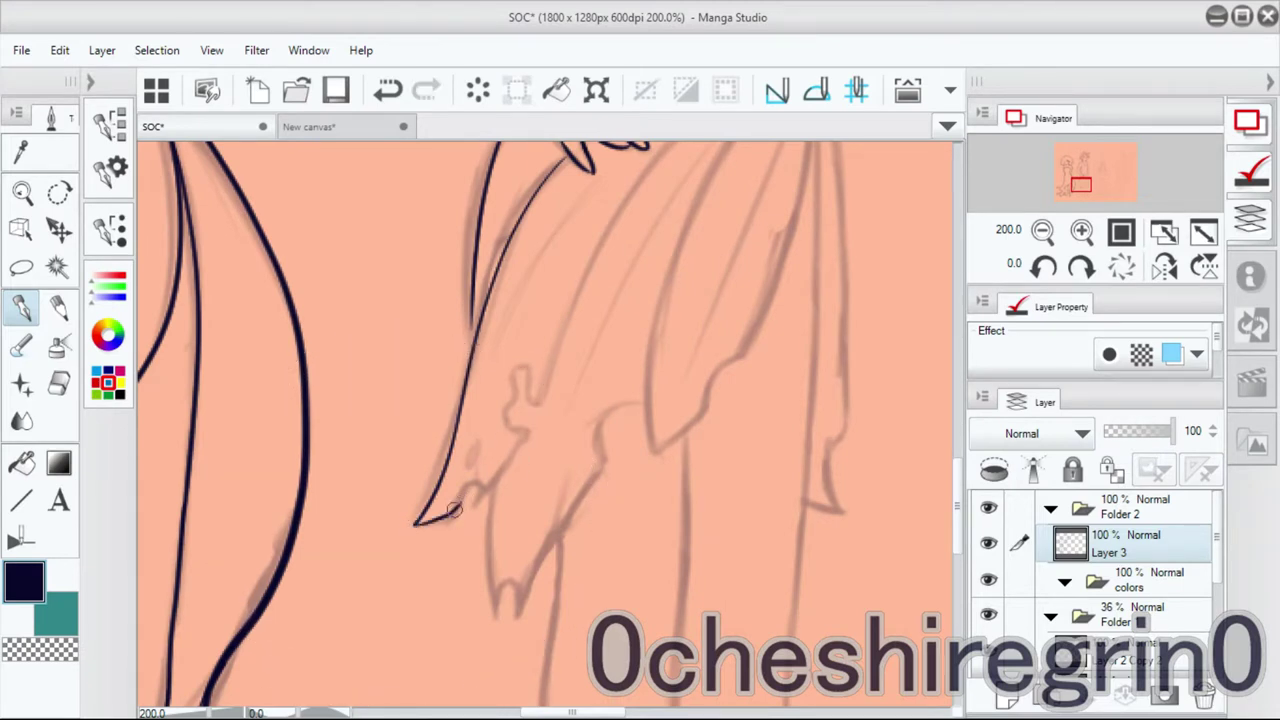
Ink the ragged hem with its small hole and the long front fold leading up to the waistband.
{"action": "mouse_move", "coordinate": [553, 418]}
{"action": "left_mouse_down"}
{"action": "mouse_move", "coordinate": [533, 492]}
{"action": "mouse_move", "coordinate": [484, 534]}
{"action": "left_mouse_up"}
{"action": "left_click_drag", "start_coordinate": [704, 228], "coordinate": [487, 530]}
{"action": "key", "text": "ctrl+z"}
{"action": "left_click_drag", "start_coordinate": [702, 228], "coordinate": [488, 548]}
{"action": "key", "text": "ctrl+z"}
{"action": "scroll", "coordinate": [576, 390], "scroll_direction": "up", "scroll_amount": 3}
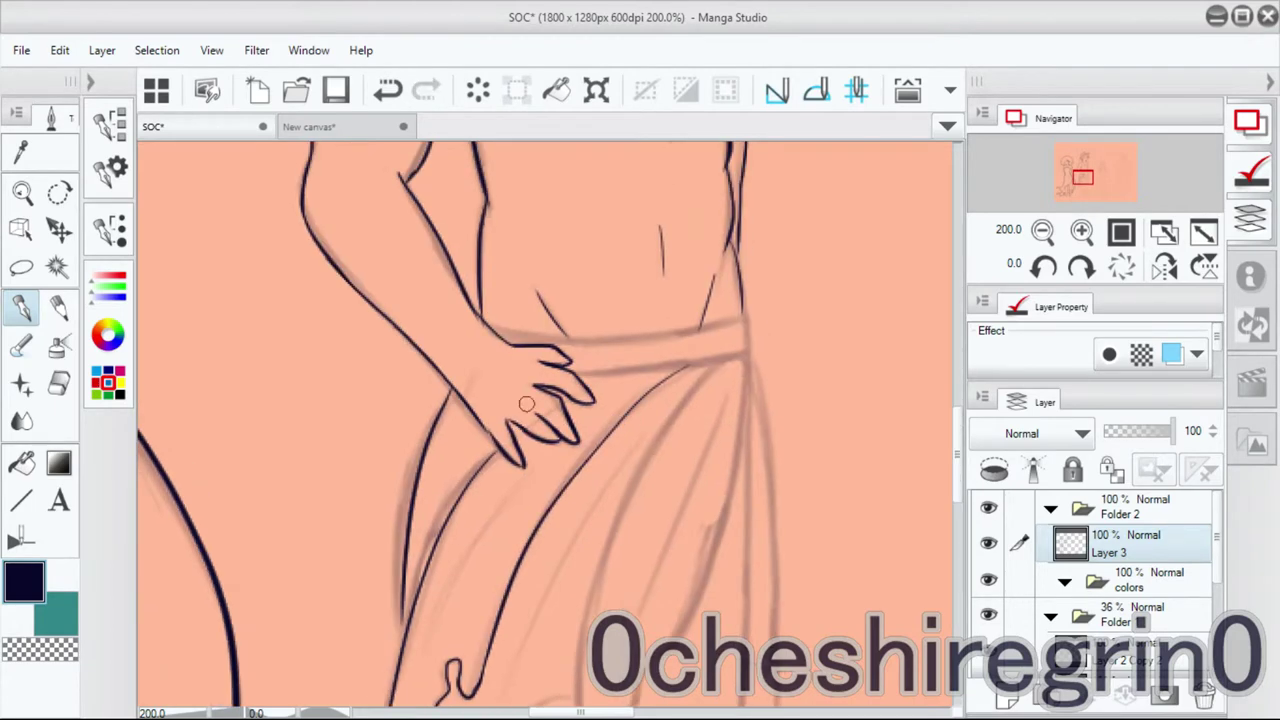
Ink the waistband's upper edge and its short end at the far hip.
{"action": "left_click_drag", "start_coordinate": [562, 400], "coordinate": [833, 257]}
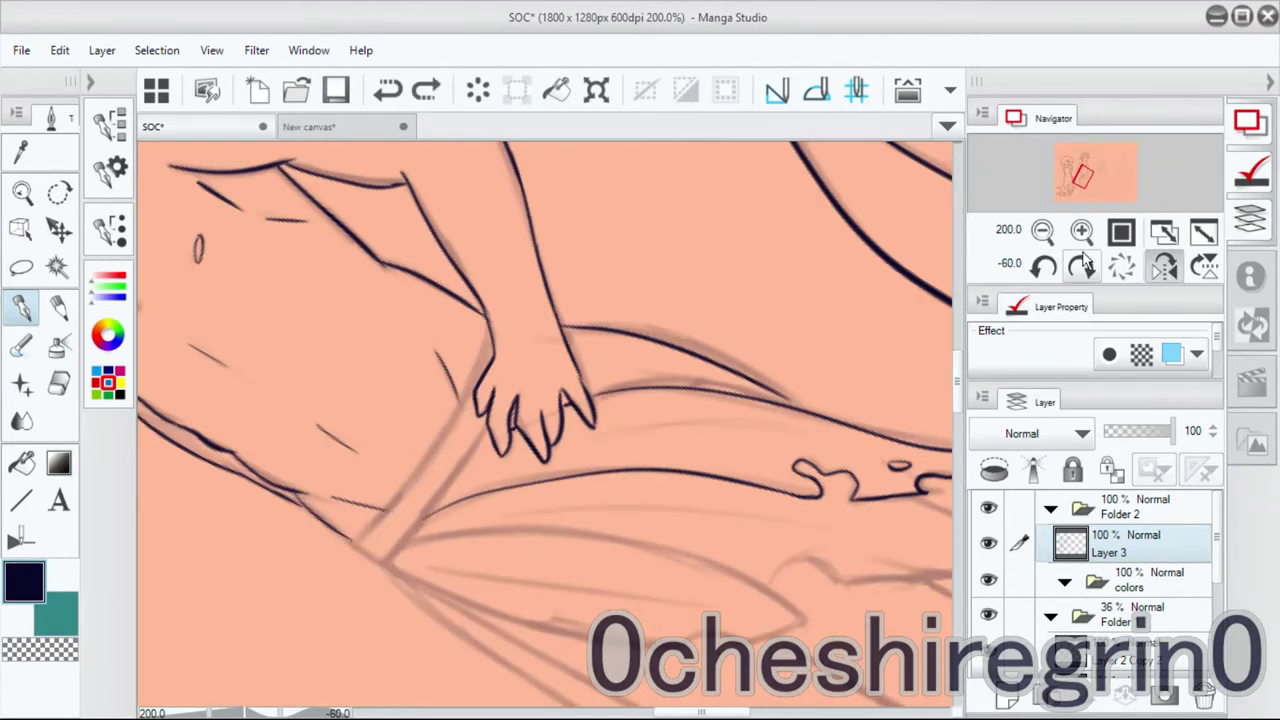
{"action": "key", "text": "ctrl+z"}
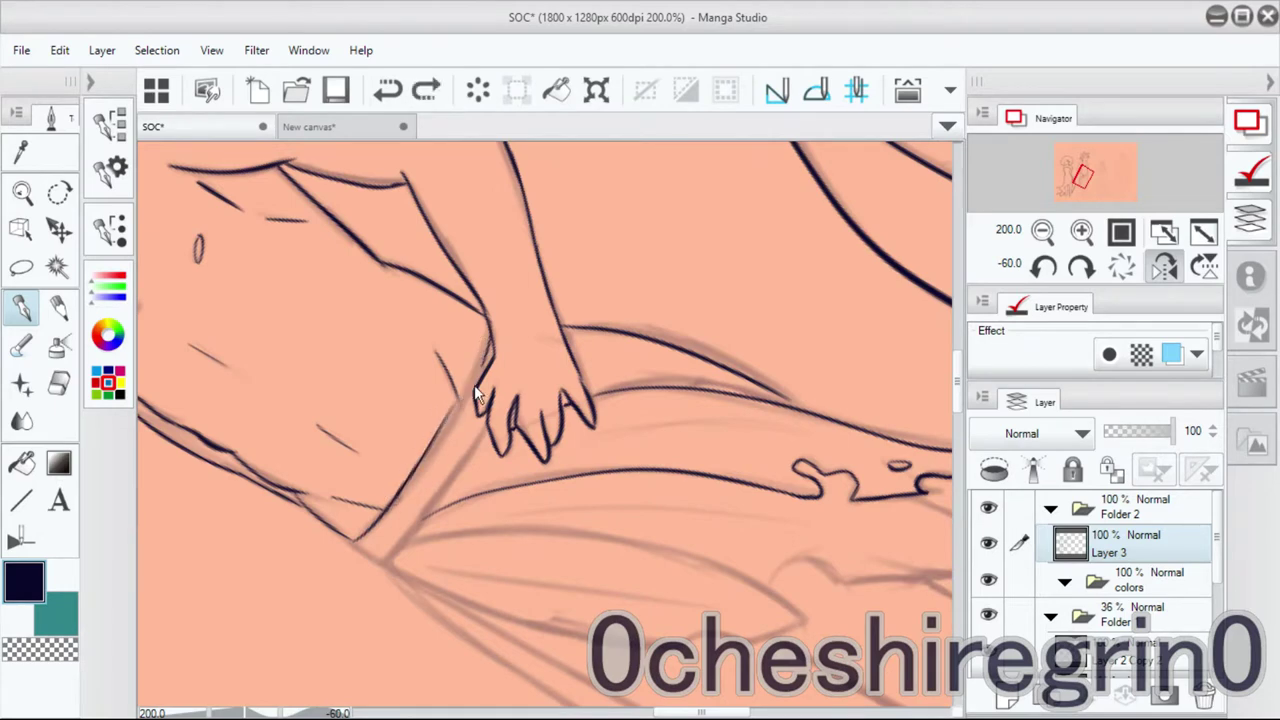
{"action": "mouse_move", "coordinate": [533, 326]}
{"action": "left_mouse_down"}
{"action": "mouse_move", "coordinate": [723, 349]}
{"action": "mouse_move", "coordinate": [570, 320]}
{"action": "left_mouse_up"}
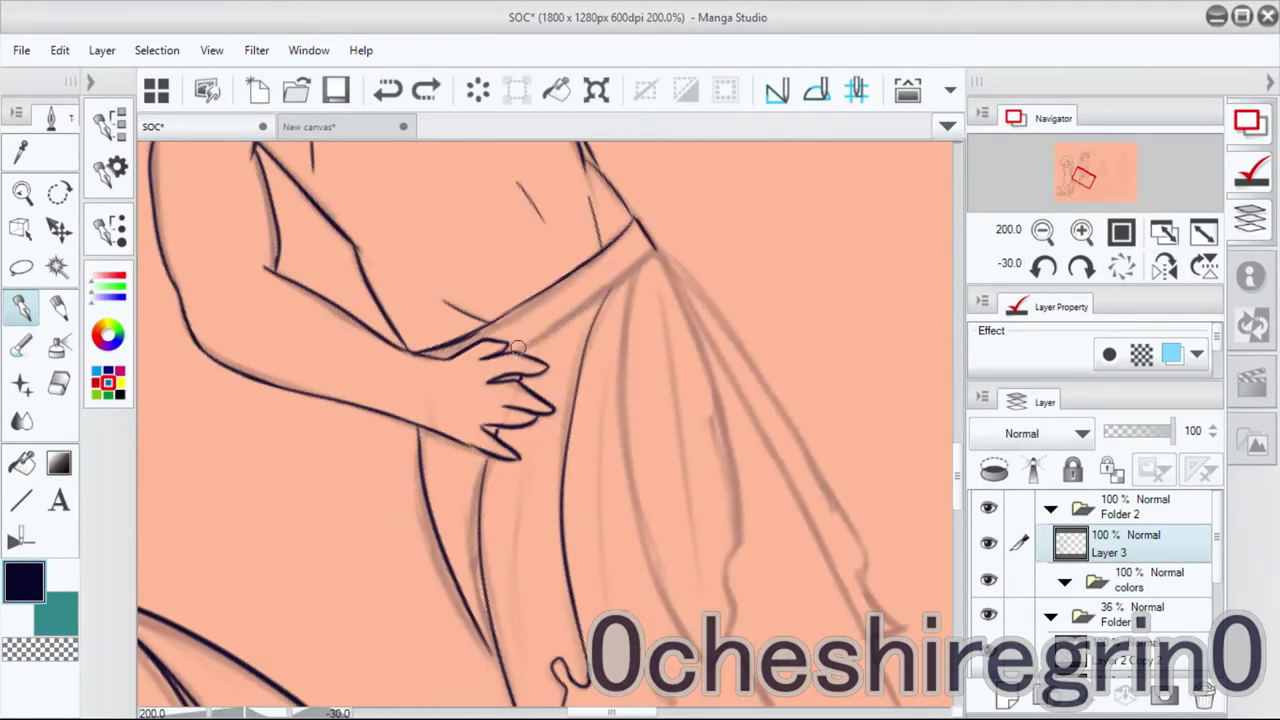
Ink the waistband's lower edge and the far side of the cloth down to its torn end.
{"action": "left_click_drag", "start_coordinate": [651, 249], "coordinate": [471, 511]}
{"action": "key", "text": "ctrl+z"}
{"action": "mouse_move", "coordinate": [490, 195]}
{"action": "left_mouse_down"}
{"action": "mouse_move", "coordinate": [472, 519]}
{"action": "mouse_move", "coordinate": [462, 508]}
{"action": "left_mouse_up"}
{"action": "key", "text": "ctrl+z"}
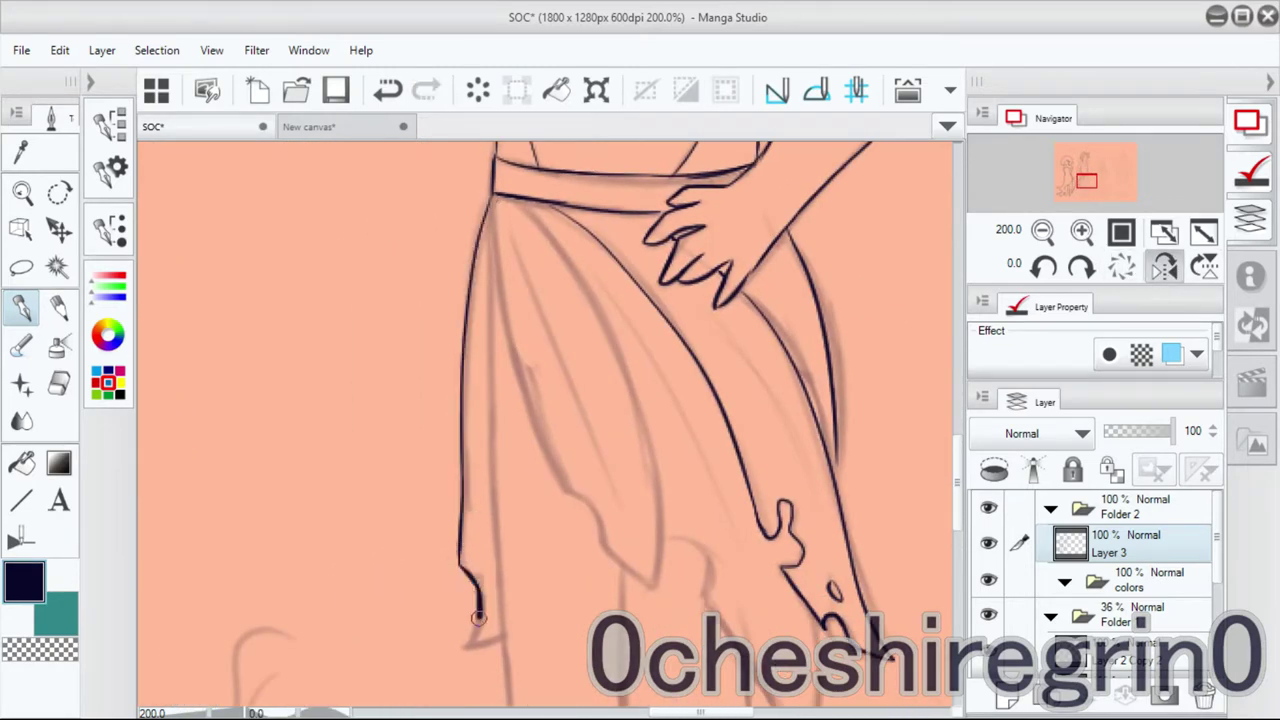
Ink the torn tip of the far side and the overlapping pointed panel with its jagged edge.
{"action": "key", "text": "h"}
{"action": "left_click_drag", "start_coordinate": [585, 200], "coordinate": [433, 582]}
{"action": "left_click_drag", "start_coordinate": [496, 514], "coordinate": [527, 487]}
{"action": "left_click_drag", "start_coordinate": [598, 198], "coordinate": [554, 413]}
{"action": "left_click_drag", "start_coordinate": [579, 229], "coordinate": [458, 543]}
{"action": "key", "text": "ctrl+z"}
{"action": "left_click_drag", "start_coordinate": [578, 210], "coordinate": [472, 510]}
Ink the remaining inner folds and the forked torn hem at the middle of the cloth.
{"action": "left_click_drag", "start_coordinate": [447, 399], "coordinate": [550, 212]}
{"action": "mouse_move", "coordinate": [528, 351]}
{"action": "left_mouse_down"}
{"action": "mouse_move", "coordinate": [405, 560]}
{"action": "mouse_move", "coordinate": [406, 408]}
{"action": "left_mouse_up"}
{"action": "left_click_drag", "start_coordinate": [440, 350], "coordinate": [400, 510]}
{"action": "mouse_move", "coordinate": [523, 277]}
{"action": "left_mouse_down"}
{"action": "mouse_move", "coordinate": [538, 372]}
{"action": "mouse_move", "coordinate": [480, 262]}
{"action": "left_mouse_up"}
{"action": "left_click_drag", "start_coordinate": [700, 400], "coordinate": [714, 171]}
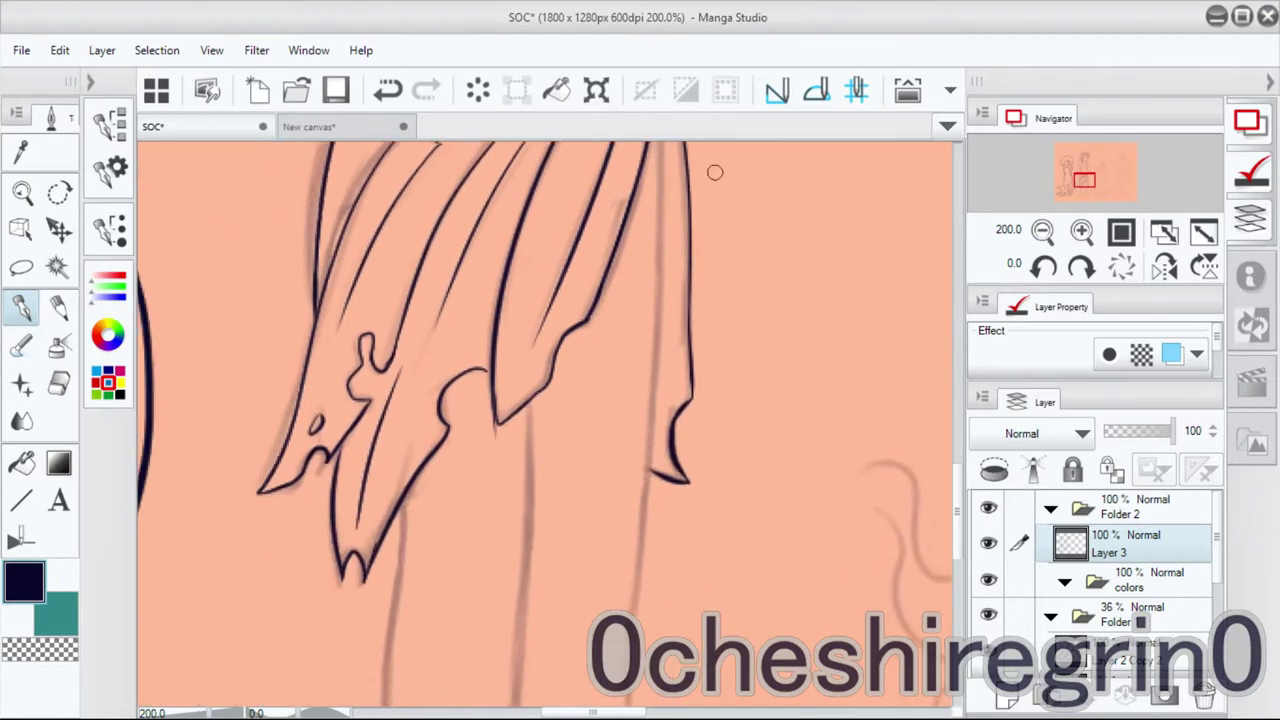
Ink both sides of the second figure's near leg from the torn hem down to the ankle.
{"action": "scroll", "coordinate": [657, 394], "scroll_direction": "down", "scroll_amount": 1}
{"action": "left_click_drag", "start_coordinate": [608, 196], "coordinate": [602, 532]}
{"action": "left_click_drag", "start_coordinate": [495, 513], "coordinate": [520, 257]}
{"action": "left_click_drag", "start_coordinate": [440, 292], "coordinate": [432, 418]}
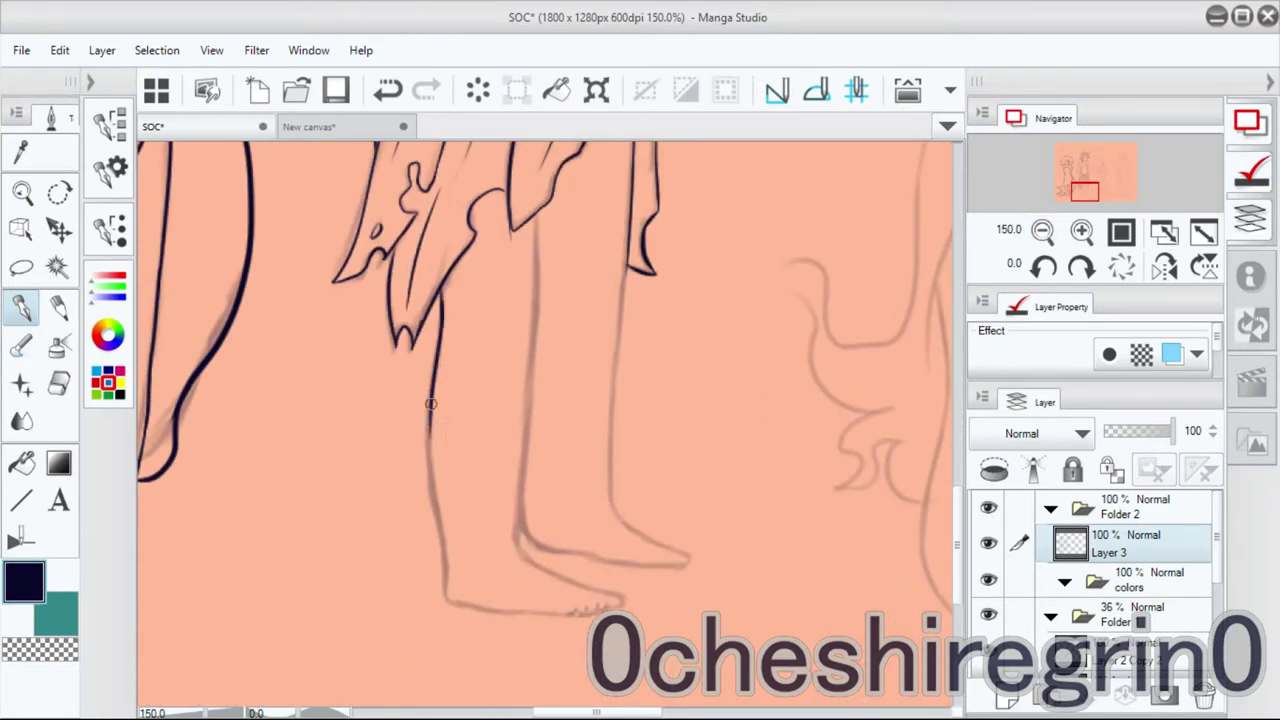
{"action": "left_click_drag", "start_coordinate": [537, 214], "coordinate": [520, 493]}
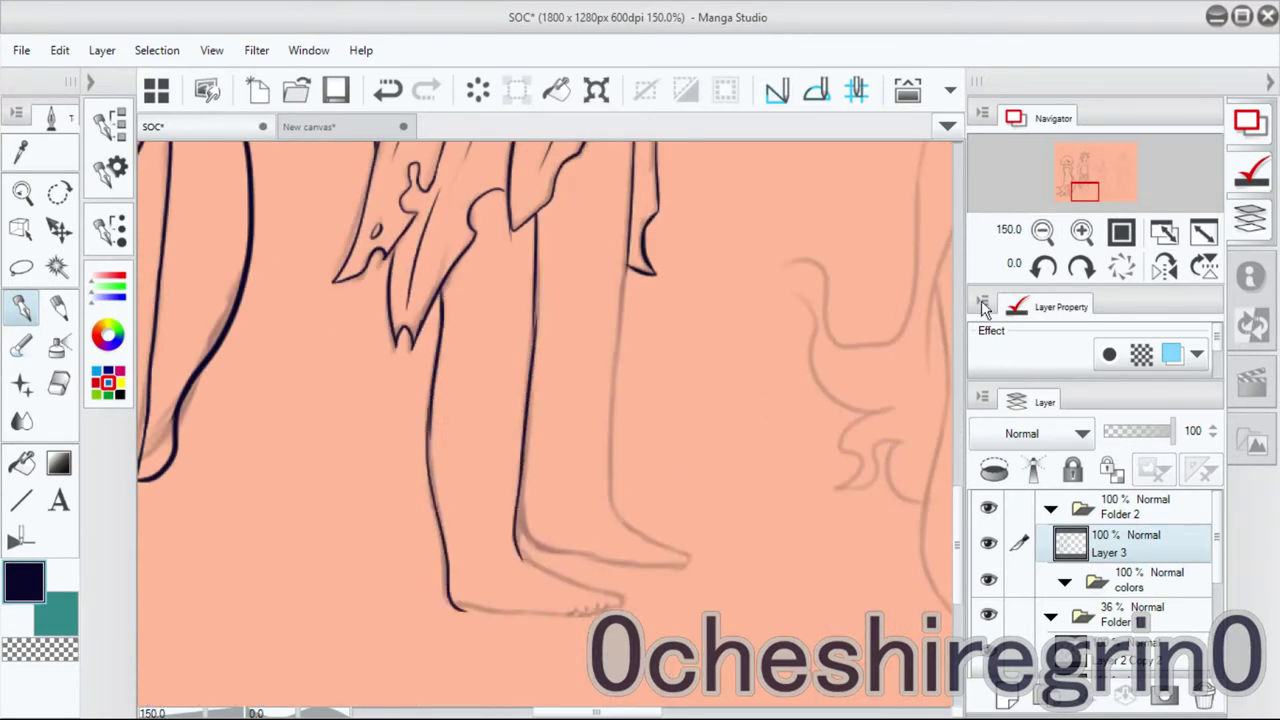
Ink the near foot's instep, toes and sole.
{"action": "left_click_drag", "start_coordinate": [676, 467], "coordinate": [70, 440]}
{"action": "scroll", "coordinate": [660, 385], "scroll_direction": "up", "scroll_amount": 1}
{"action": "left_click_drag", "start_coordinate": [660, 385], "coordinate": [540, 450]}
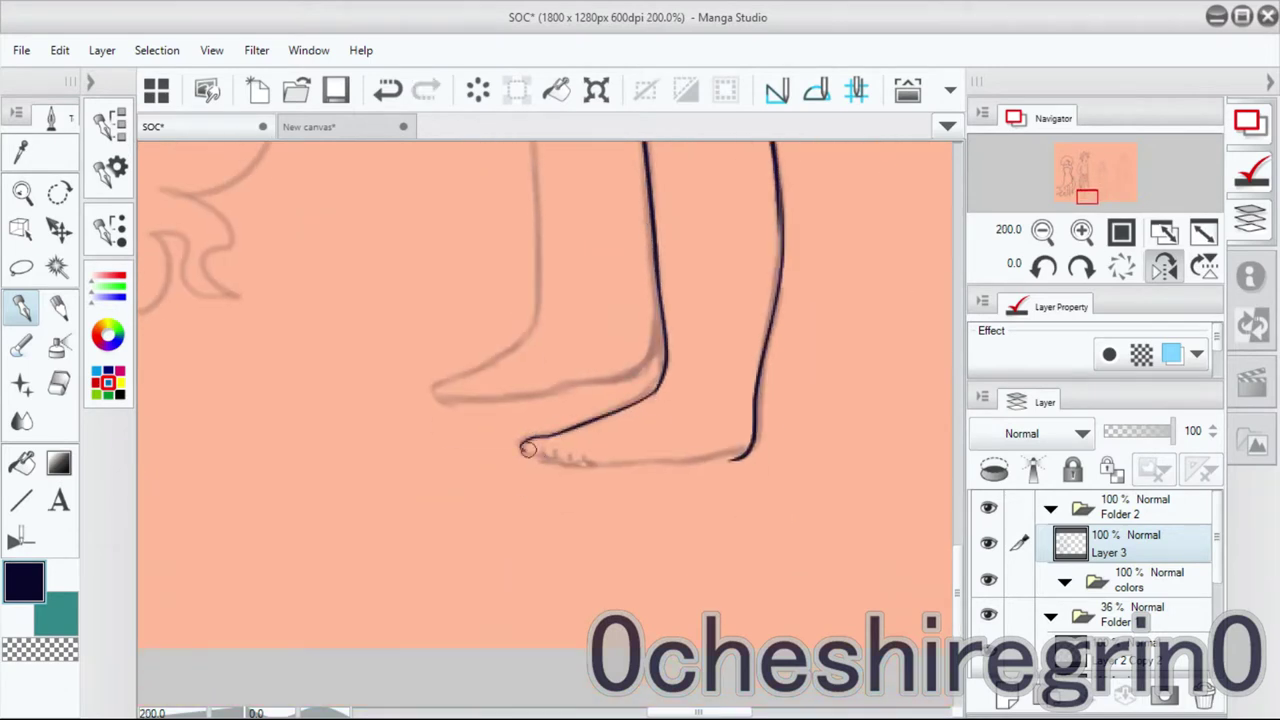
{"action": "left_click_drag", "start_coordinate": [638, 459], "coordinate": [740, 456]}
{"action": "mouse_move", "coordinate": [720, 452]}
{"action": "left_mouse_down"}
{"action": "mouse_move", "coordinate": [697, 449]}
{"action": "mouse_move", "coordinate": [754, 386]}
{"action": "mouse_move", "coordinate": [528, 249]}
{"action": "mouse_move", "coordinate": [531, 508]}
{"action": "left_mouse_up"}
{"action": "key", "text": "ctrl+z"}
{"action": "key", "text": "ctrl+z"}
Ink the far leg and foot, redrawing the top of that foot.
{"action": "left_click_drag", "start_coordinate": [394, 468], "coordinate": [420, 540]}
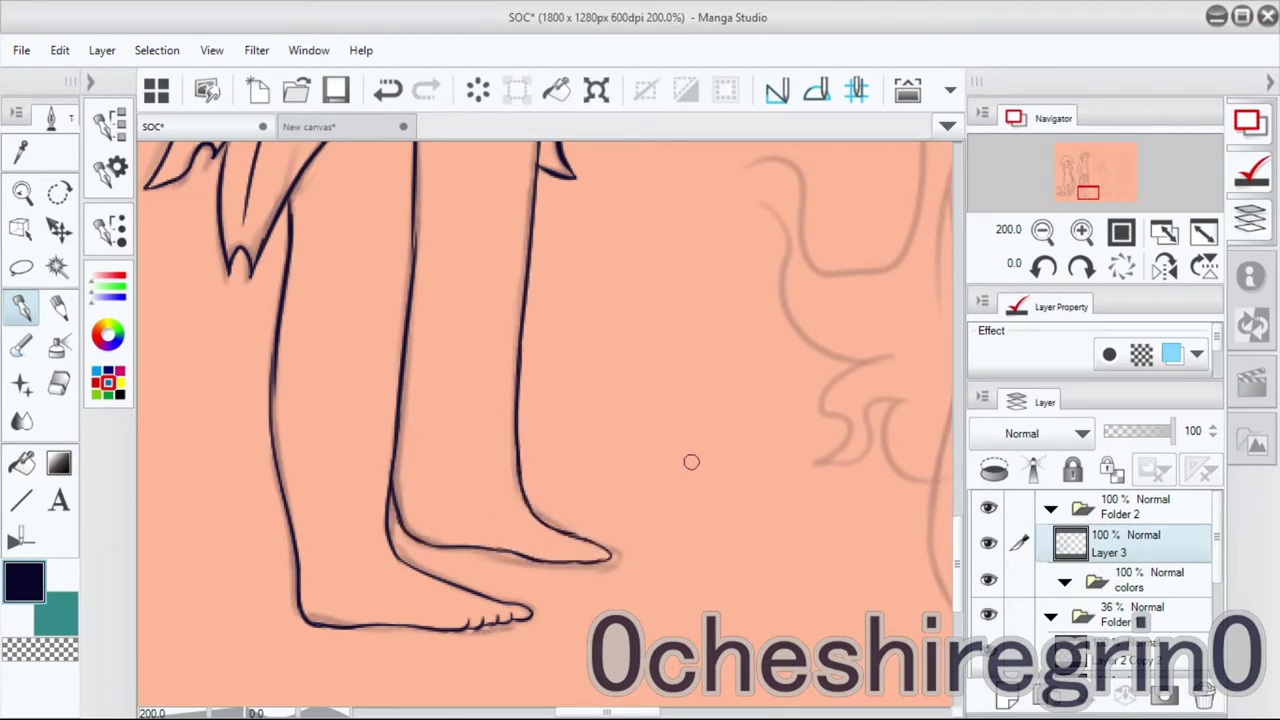
{"action": "key", "text": "ctrl+z"}
{"action": "left_click", "coordinate": [1158, 274]}
{"action": "mouse_move", "coordinate": [558, 505]}
{"action": "left_mouse_down"}
{"action": "mouse_move", "coordinate": [502, 536]}
{"action": "mouse_move", "coordinate": [560, 507]}
{"action": "left_mouse_up"}
{"action": "key", "text": "ctrl+z"}
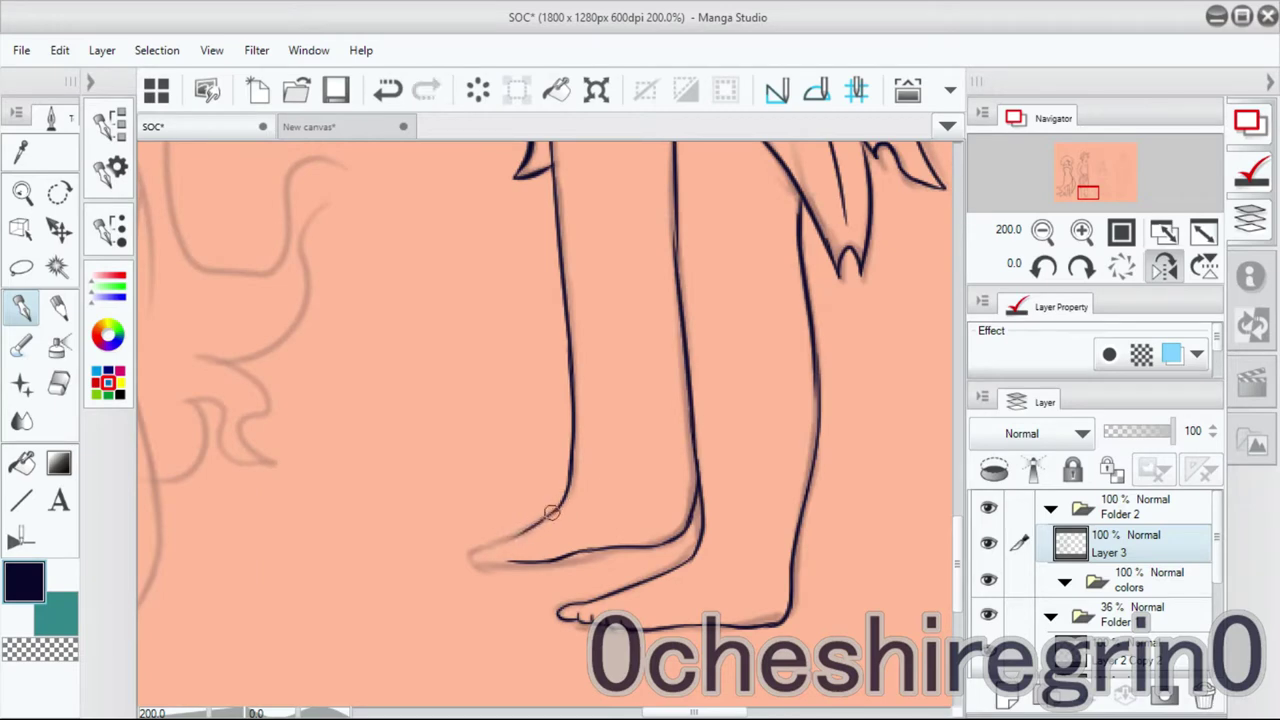
Ink the second figure's necklace cord, the two curved fangs and the spiral pendant on the chest.
{"action": "scroll", "coordinate": [737, 509], "scroll_direction": "up", "scroll_amount": 5}
{"action": "left_click", "coordinate": [1042, 231]}
{"action": "left_click", "coordinate": [1164, 265]}
{"action": "left_click", "coordinate": [1082, 231]}
{"action": "left_click_drag", "start_coordinate": [1095, 162], "coordinate": [1084, 167]}
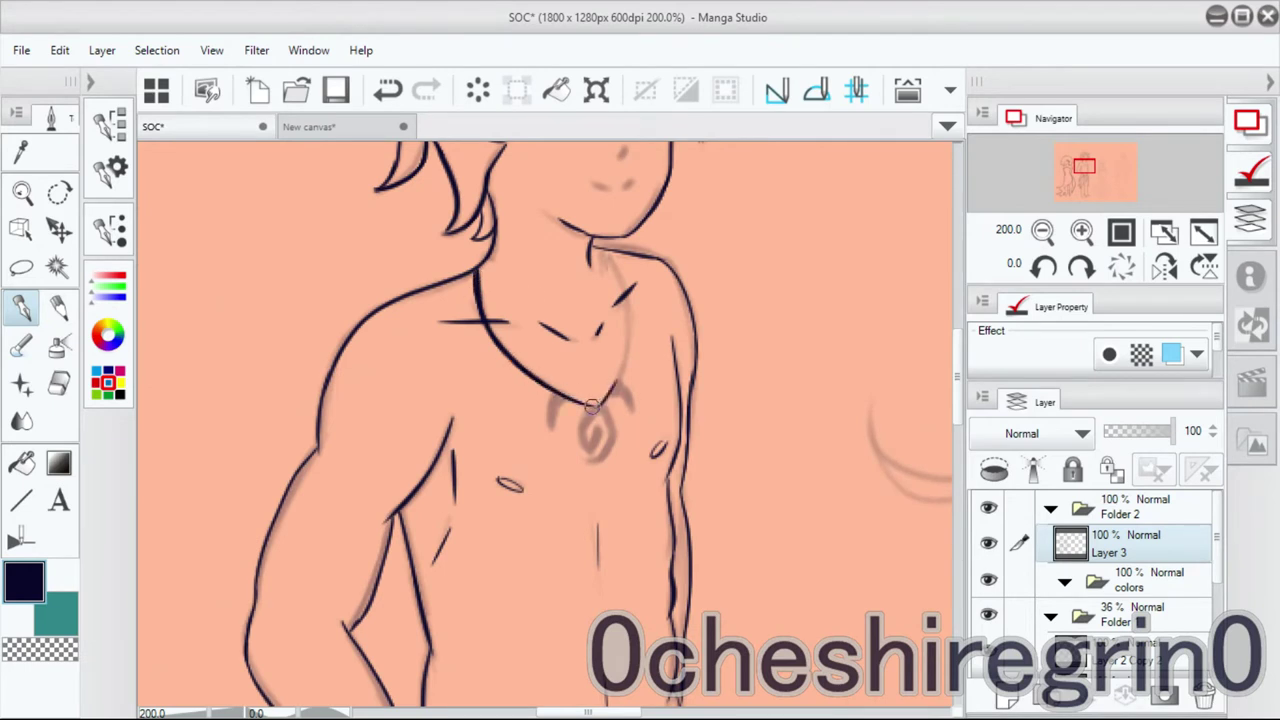
{"action": "scroll", "coordinate": [606, 397], "scroll_direction": "up", "scroll_amount": 2}
{"action": "left_click_drag", "start_coordinate": [596, 382], "coordinate": [616, 432]}
{"action": "mouse_move", "coordinate": [492, 412]}
{"action": "left_mouse_down"}
{"action": "mouse_move", "coordinate": [463, 470]}
{"action": "mouse_move", "coordinate": [477, 405]}
{"action": "left_mouse_up"}
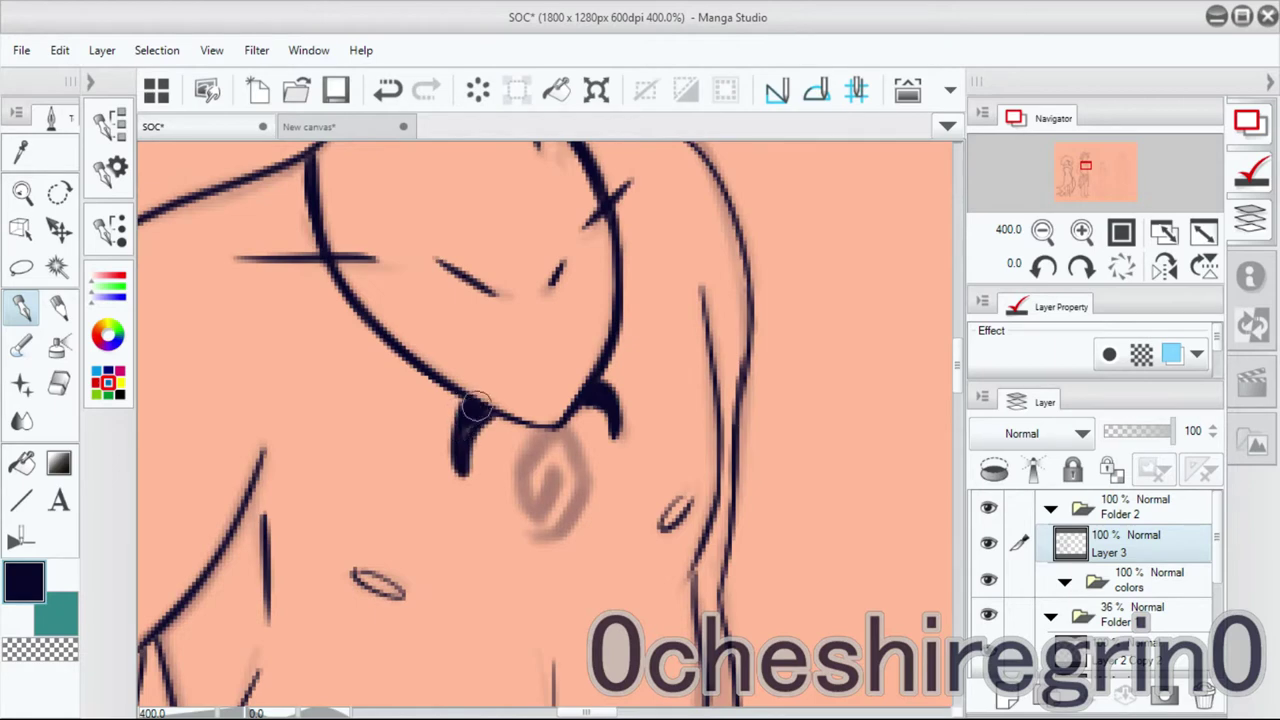
{"action": "mouse_move", "coordinate": [558, 452]}
{"action": "left_mouse_down"}
{"action": "mouse_move", "coordinate": [516, 495]}
{"action": "mouse_move", "coordinate": [572, 480]}
{"action": "mouse_move", "coordinate": [540, 470]}
{"action": "mouse_move", "coordinate": [569, 448]}
{"action": "mouse_move", "coordinate": [543, 528]}
{"action": "left_mouse_up"}
Ink the third figure's side hair strand, cheek, chin, neck and adjoining collar edge.
{"action": "left_click", "coordinate": [1121, 232]}
{"action": "scroll", "coordinate": [1117, 232], "scroll_direction": "up", "scroll_amount": 1}
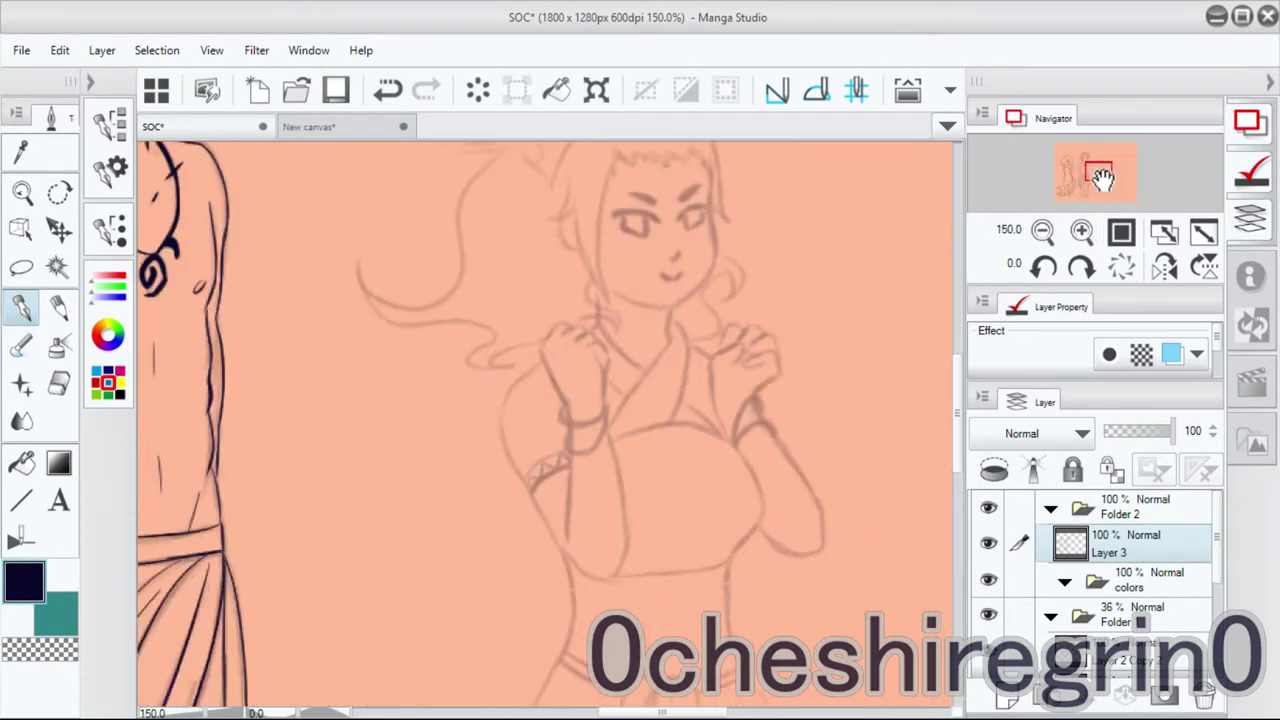
{"action": "scroll", "coordinate": [1117, 232], "scroll_direction": "up", "scroll_amount": 1}
{"action": "left_click_drag", "start_coordinate": [515, 272], "coordinate": [488, 395]}
{"action": "left_click_drag", "start_coordinate": [506, 322], "coordinate": [501, 462]}
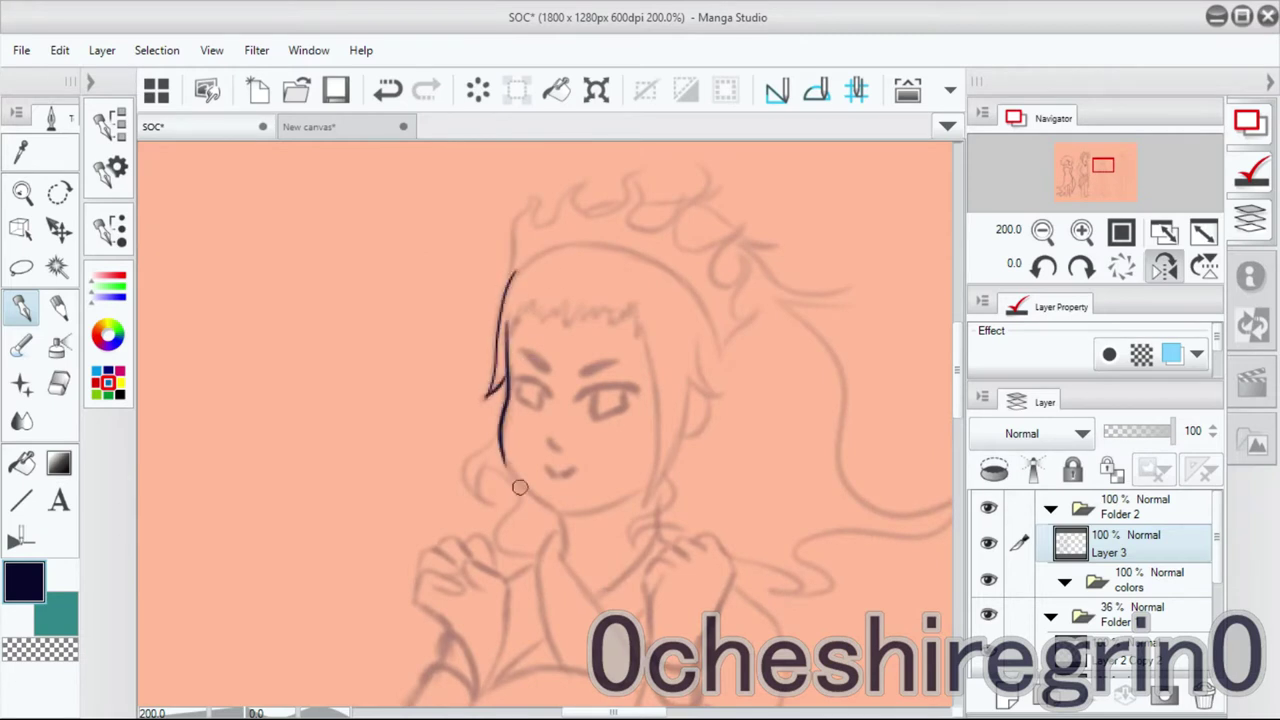
{"action": "left_click_drag", "start_coordinate": [550, 512], "coordinate": [602, 508]}
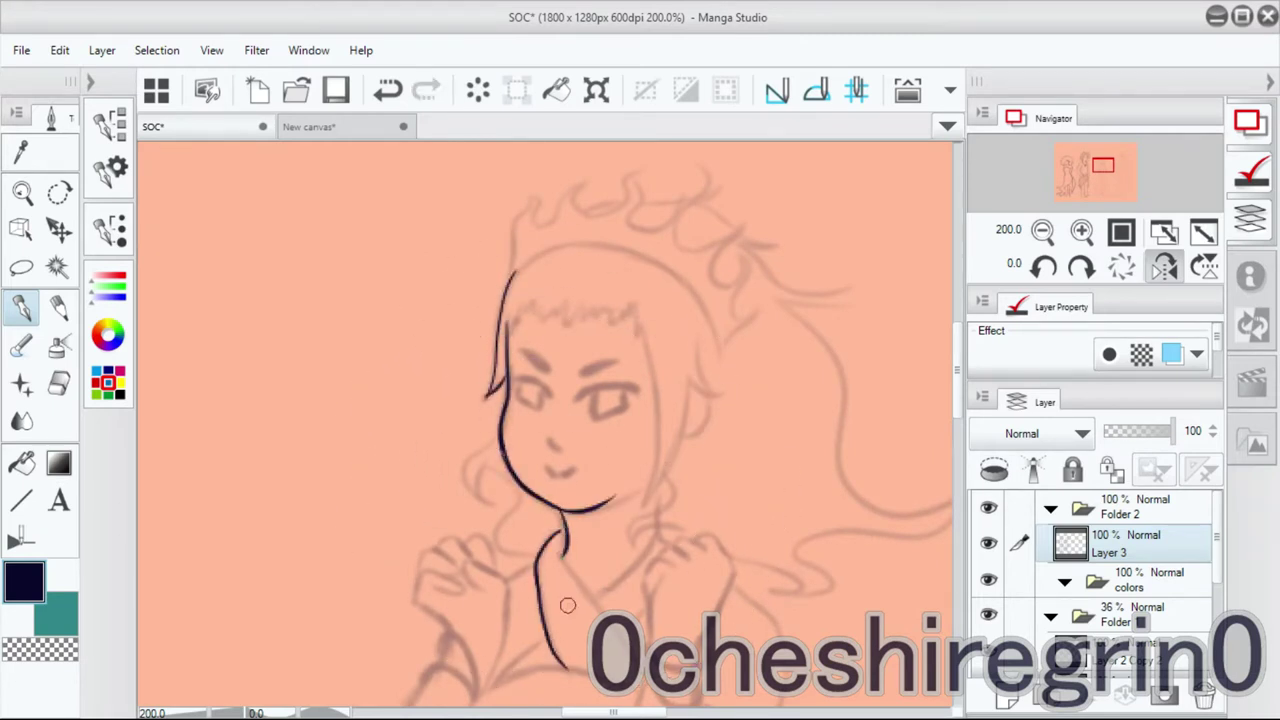
Ink the long hair strands framing the other side of the third figure's face.
{"action": "key", "text": "h"}
{"action": "mouse_move", "coordinate": [508, 336]}
{"action": "left_mouse_down"}
{"action": "mouse_move", "coordinate": [495, 518]}
{"action": "mouse_move", "coordinate": [506, 517]}
{"action": "left_mouse_up"}
{"action": "key", "text": "ctrl+z"}
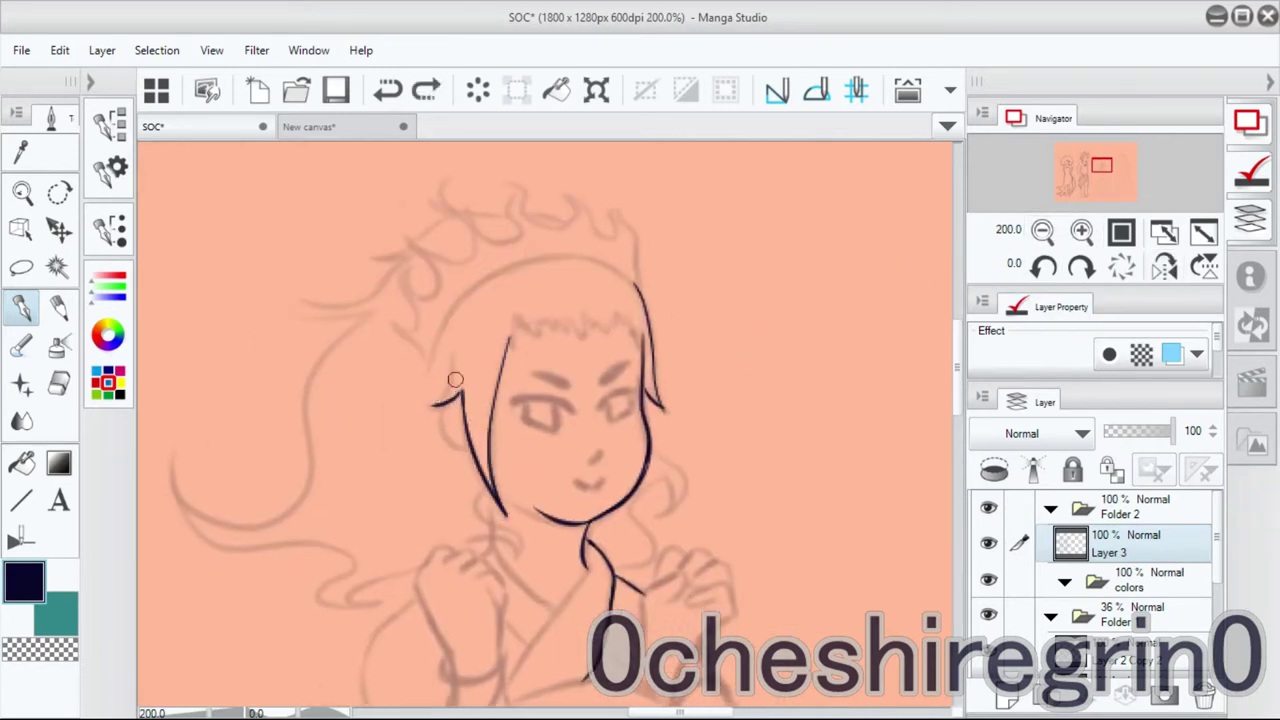
{"action": "left_click_drag", "start_coordinate": [571, 457], "coordinate": [589, 463]}
Ink the third figure's jagged short fringe across the forehead.
{"action": "key", "text": "h"}
{"action": "scroll", "coordinate": [437, 277], "scroll_direction": "up", "scroll_amount": 2}
{"action": "mouse_move", "coordinate": [410, 318]}
{"action": "left_mouse_down"}
{"action": "mouse_move", "coordinate": [437, 277]}
{"action": "mouse_move", "coordinate": [682, 264]}
{"action": "left_mouse_up"}
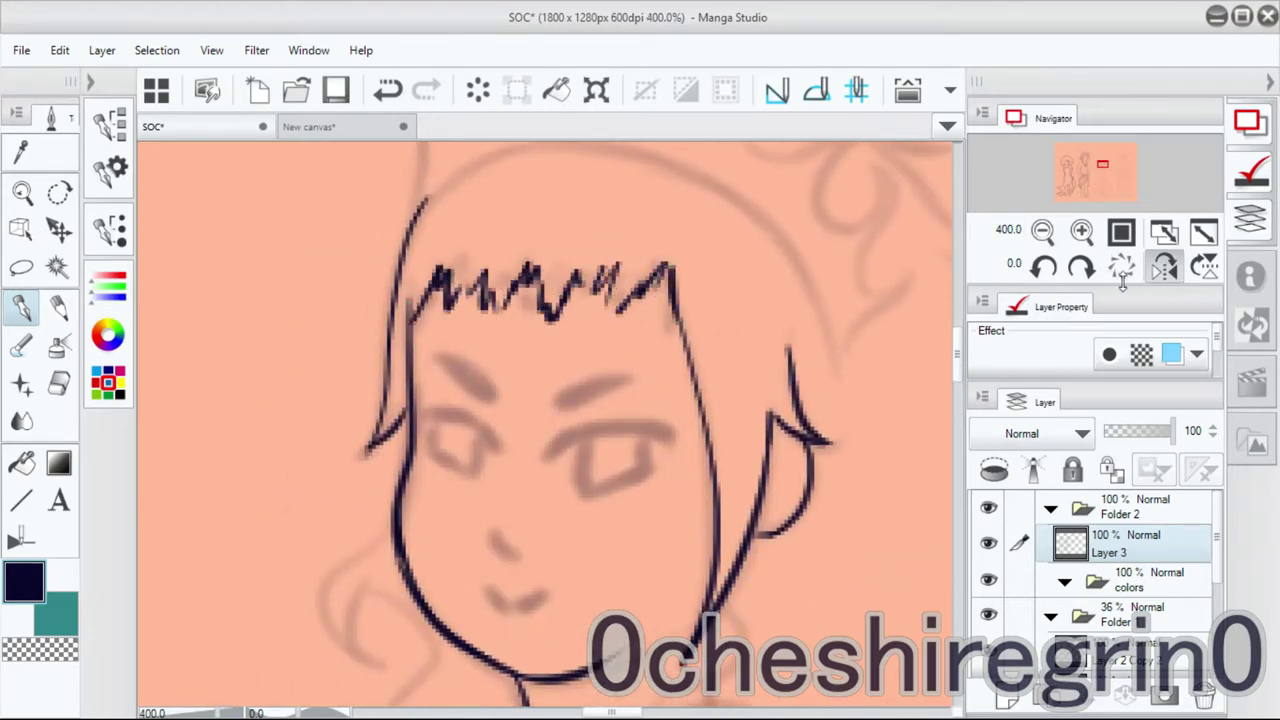
Ink the curled lock below the ear and the crossing collar lines at the neck.
{"action": "scroll", "coordinate": [820, 236], "scroll_direction": "down", "scroll_amount": 3}
{"action": "scroll", "coordinate": [820, 236], "scroll_direction": "up", "scroll_amount": 1}
{"action": "left_click_drag", "start_coordinate": [549, 486], "coordinate": [533, 416]}
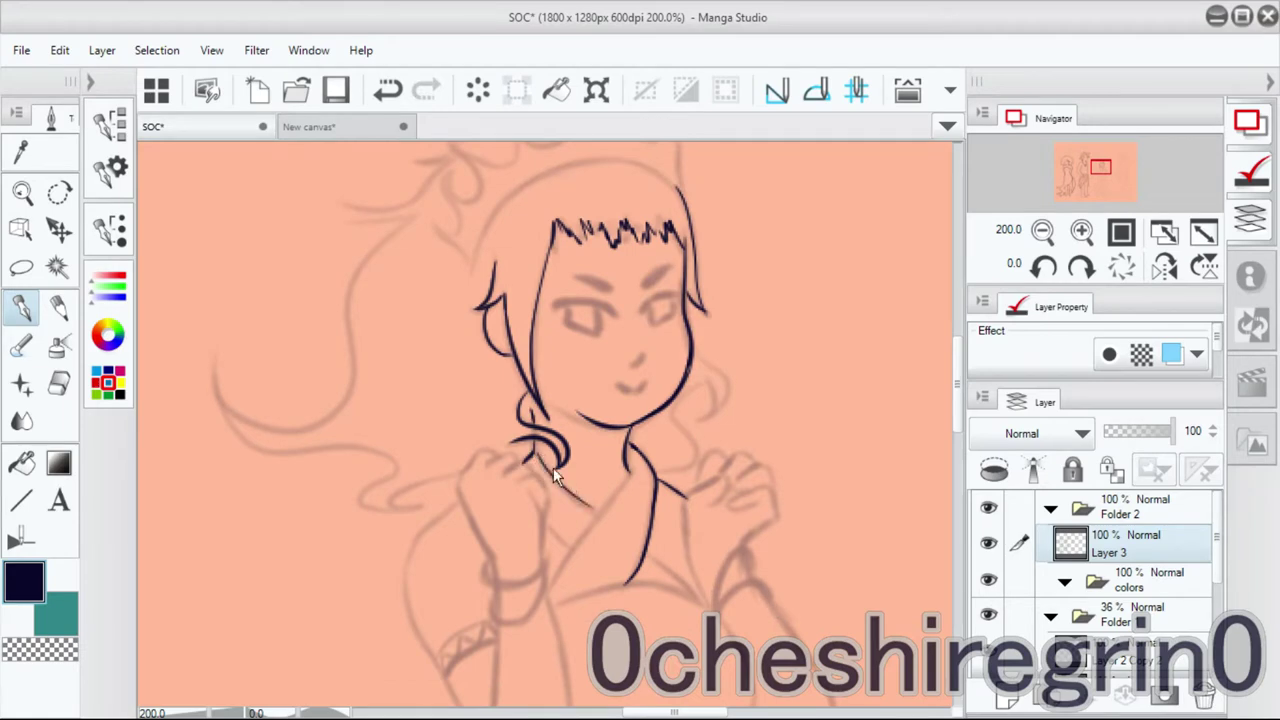
{"action": "scroll", "coordinate": [562, 497], "scroll_direction": "down", "scroll_amount": 3}
{"action": "left_click_drag", "start_coordinate": [672, 384], "coordinate": [596, 512]}
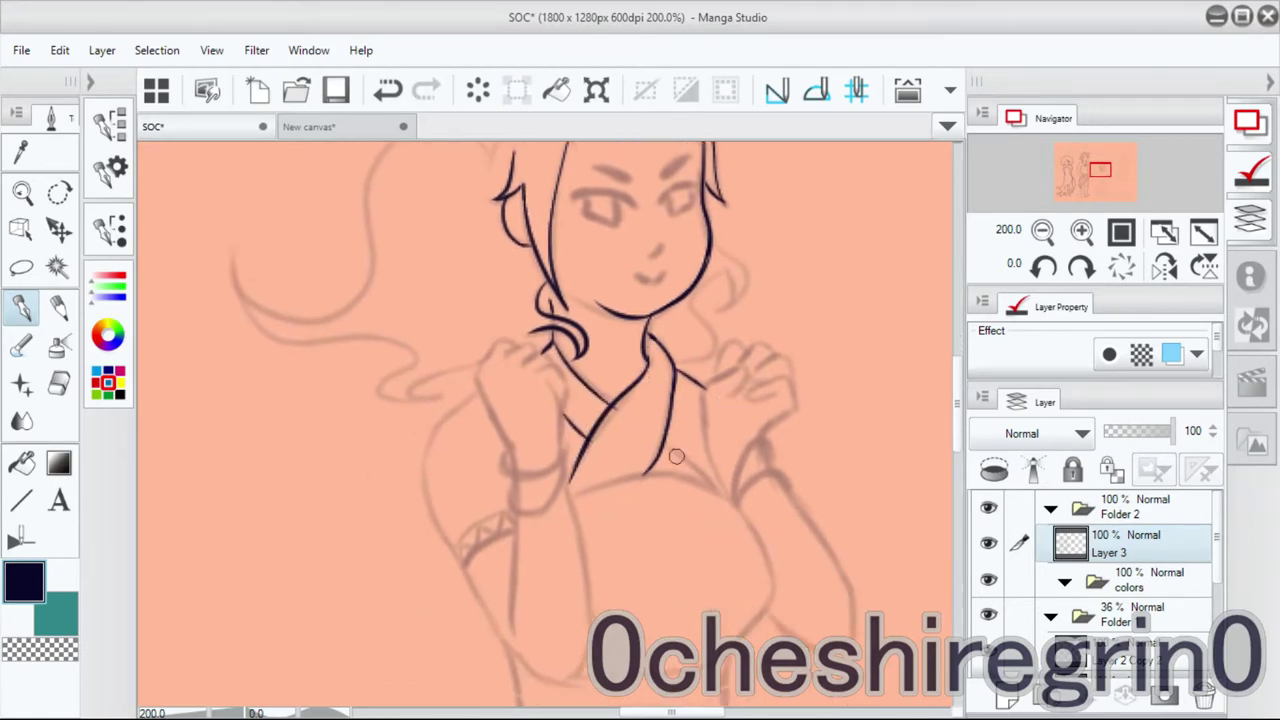
Ink the curved upper edge of the third figure's top and the strap line meeting it.
{"action": "scroll", "coordinate": [812, 471], "scroll_direction": "up", "scroll_amount": 2}
{"action": "left_click_drag", "start_coordinate": [812, 471], "coordinate": [760, 240]}
{"action": "left_click_drag", "start_coordinate": [462, 368], "coordinate": [792, 390]}
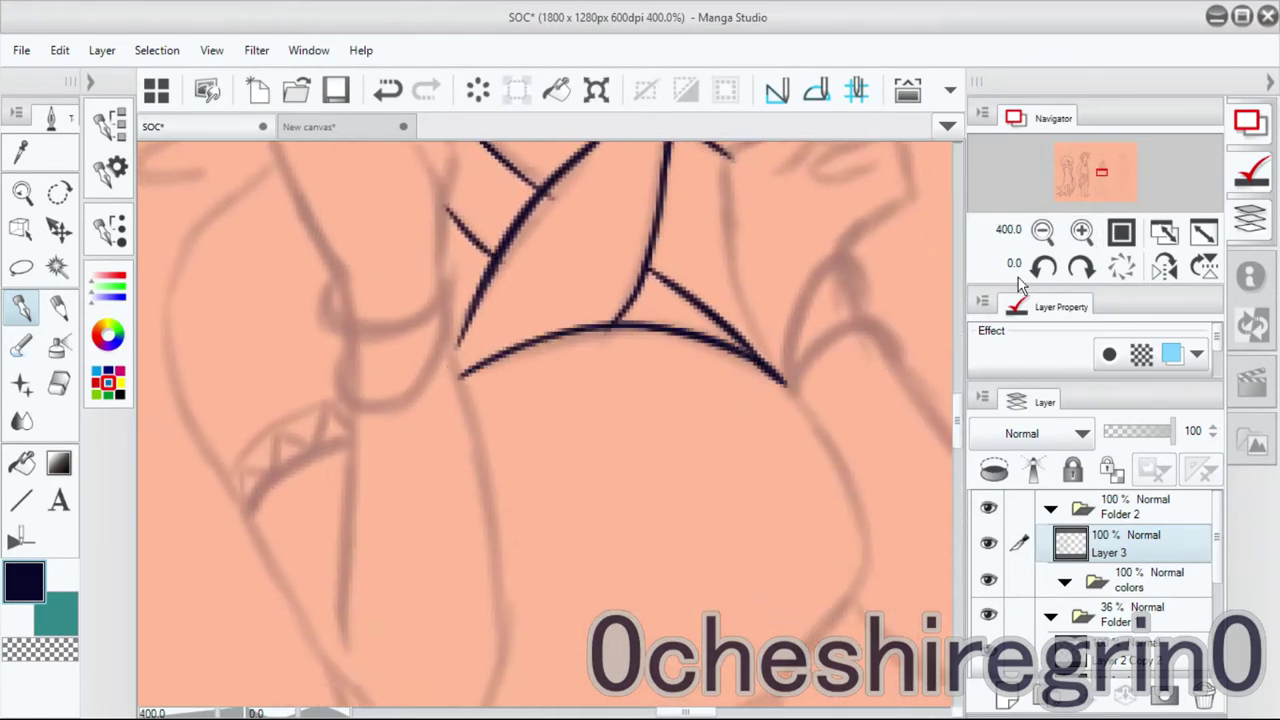
Ink the third figure's near shoulder, upper arm, elbow and both sides of the raised forearm.
{"action": "scroll", "coordinate": [755, 345], "scroll_direction": "down", "scroll_amount": 2}
{"action": "left_click_drag", "start_coordinate": [755, 345], "coordinate": [811, 367]}
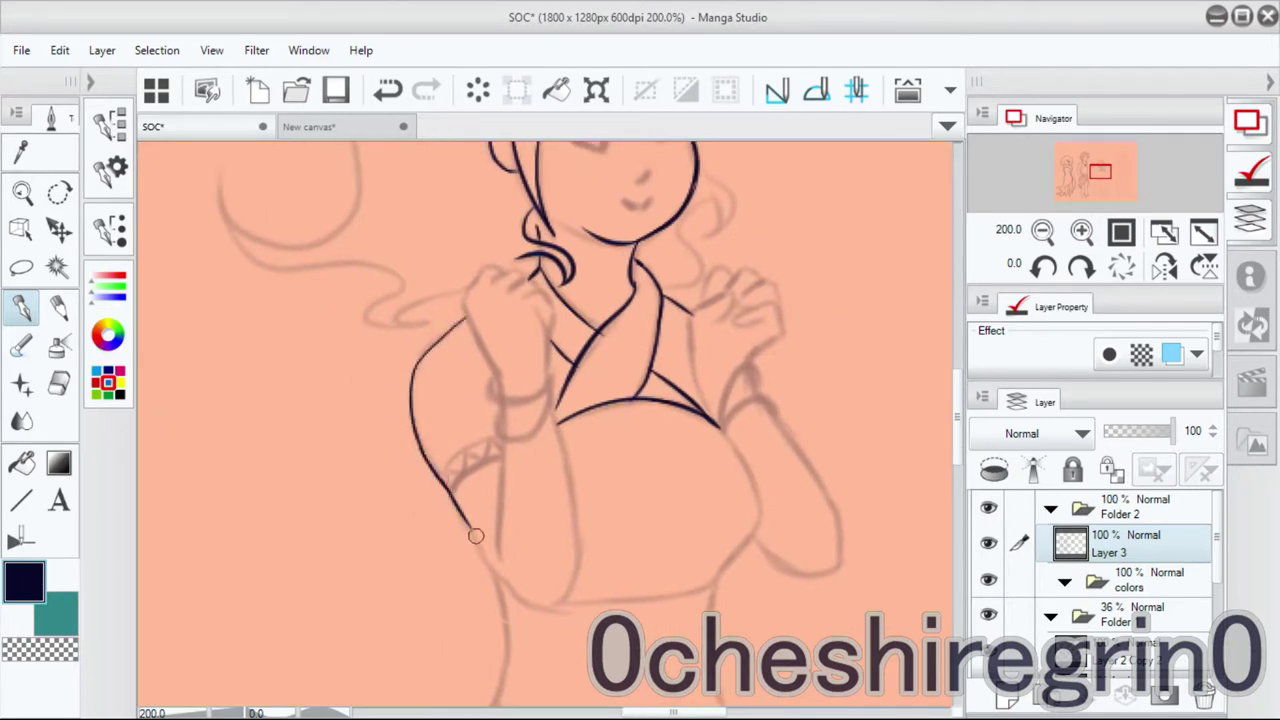
{"action": "left_click_drag", "start_coordinate": [480, 546], "coordinate": [535, 606]}
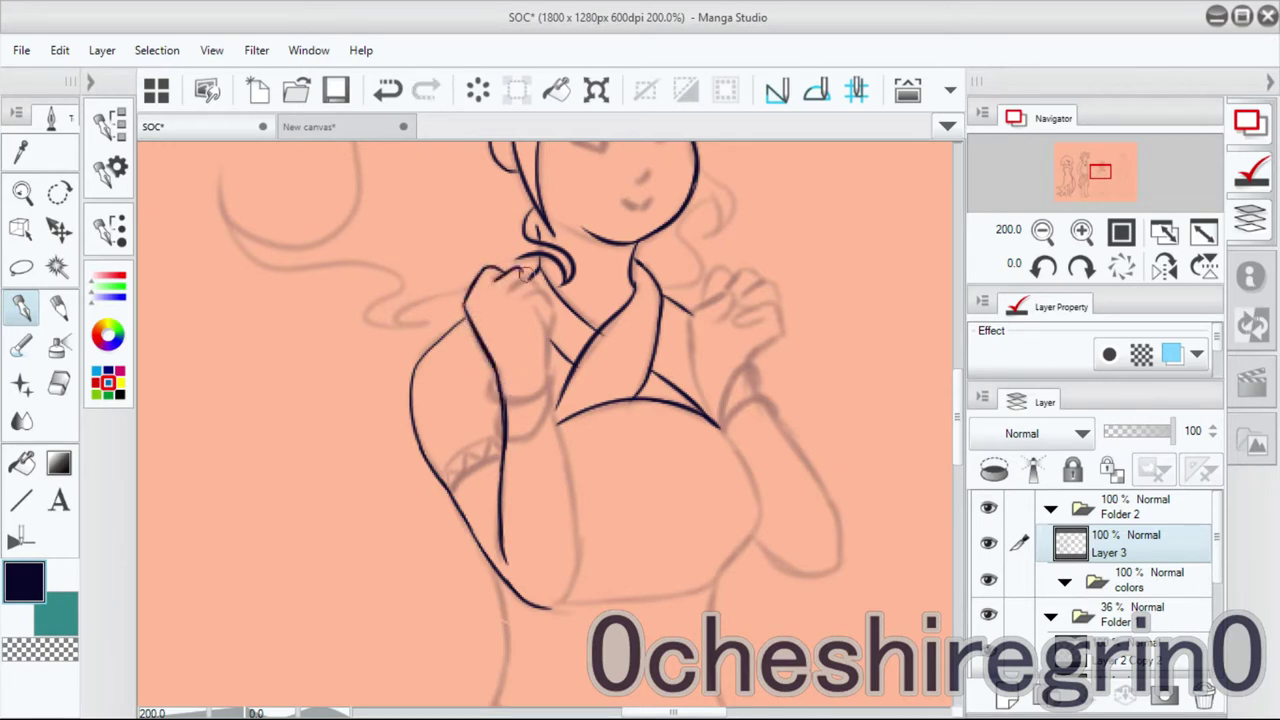
{"action": "key", "text": "h"}
{"action": "mouse_move", "coordinate": [547, 352]}
{"action": "left_mouse_down"}
{"action": "mouse_move", "coordinate": [558, 460]}
{"action": "mouse_move", "coordinate": [517, 571]}
{"action": "left_mouse_up"}
{"action": "key", "text": "h"}
Ink the fingers of both raised fists and the outer line of the far forearm.
{"action": "mouse_move", "coordinate": [635, 418]}
{"action": "left_mouse_down"}
{"action": "mouse_move", "coordinate": [511, 343]}
{"action": "mouse_move", "coordinate": [531, 449]}
{"action": "left_mouse_up"}
{"action": "key", "text": "ctrl+plus"}
{"action": "mouse_move", "coordinate": [500, 375]}
{"action": "left_mouse_down"}
{"action": "mouse_move", "coordinate": [512, 318]}
{"action": "mouse_move", "coordinate": [566, 351]}
{"action": "mouse_move", "coordinate": [573, 321]}
{"action": "mouse_move", "coordinate": [573, 371]}
{"action": "mouse_move", "coordinate": [609, 340]}
{"action": "mouse_move", "coordinate": [654, 374]}
{"action": "left_mouse_up"}
{"action": "mouse_move", "coordinate": [565, 405]}
{"action": "left_mouse_down"}
{"action": "mouse_move", "coordinate": [609, 389]}
{"action": "mouse_move", "coordinate": [668, 437]}
{"action": "left_mouse_up"}
{"action": "key", "text": "ctrl+minus"}
{"action": "left_click_drag", "start_coordinate": [351, 348], "coordinate": [531, 328]}
{"action": "left_click", "coordinate": [1164, 265]}
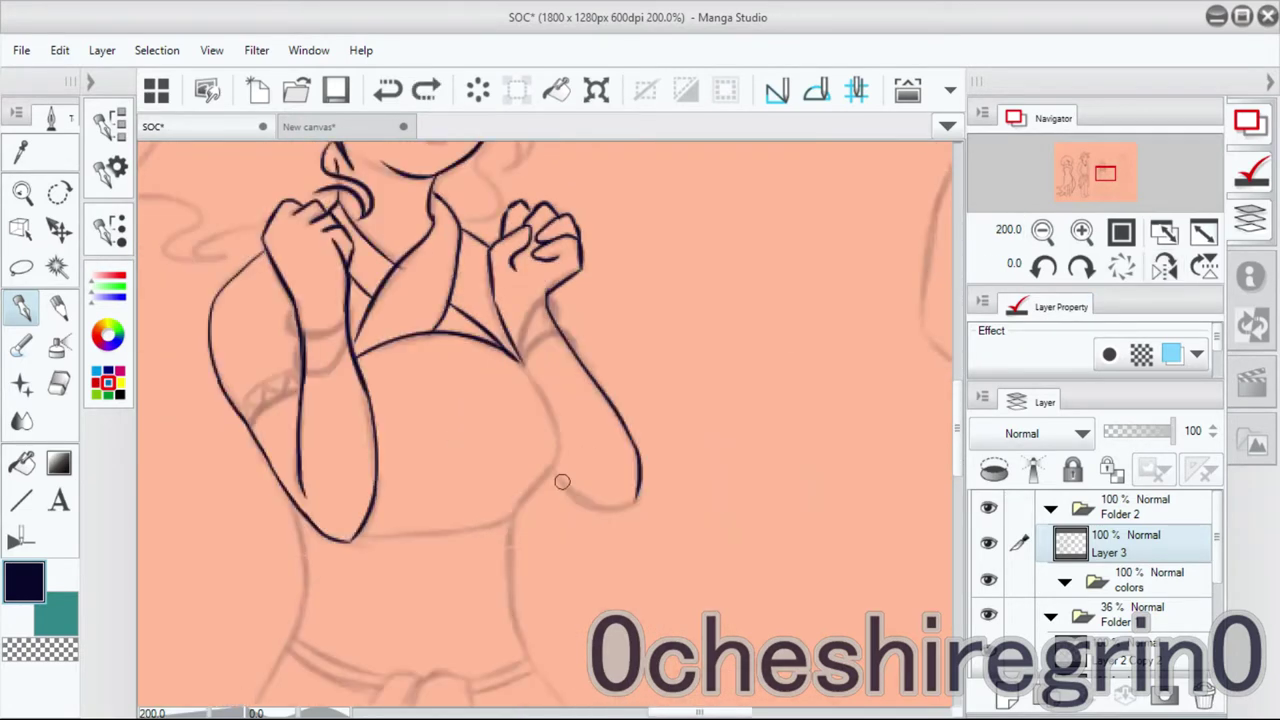
Ink the far elbow's underside, the side of the bust and the lower edge of the top.
{"action": "key", "text": "h"}
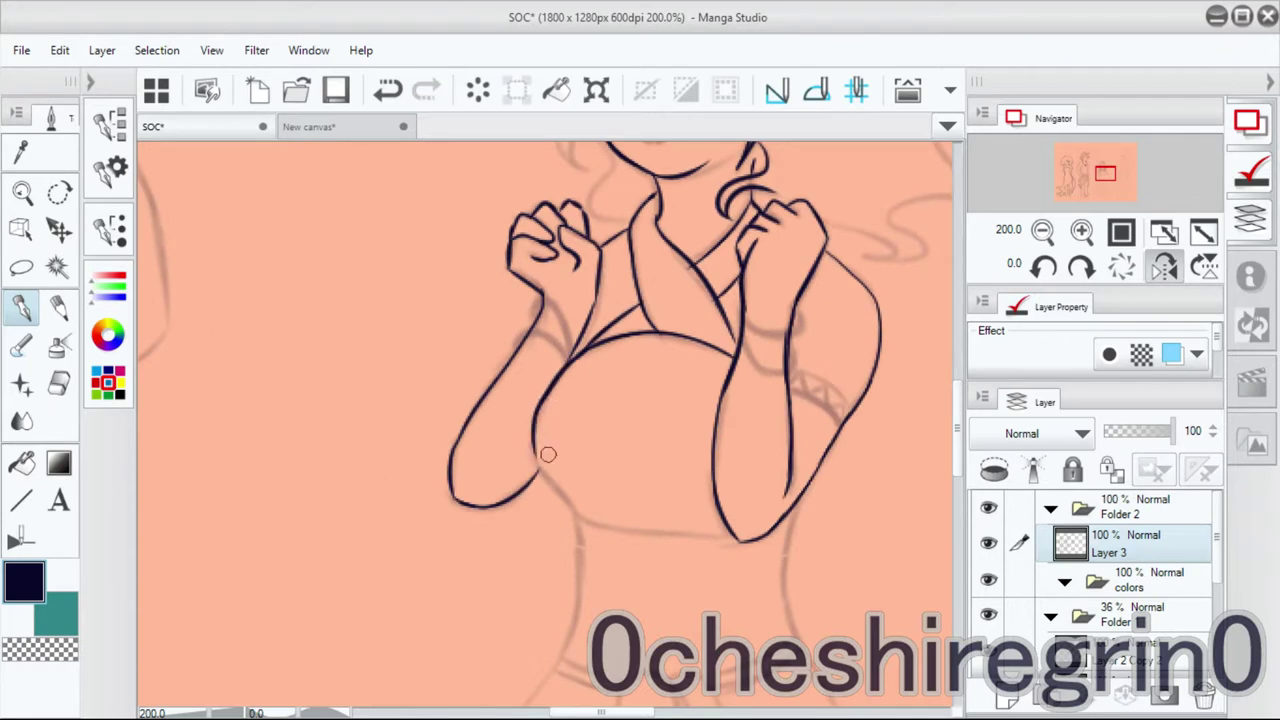
{"action": "key", "text": "h"}
{"action": "mouse_move", "coordinate": [586, 531]}
{"action": "left_mouse_down"}
{"action": "mouse_move", "coordinate": [663, 394]}
{"action": "mouse_move", "coordinate": [515, 416]}
{"action": "mouse_move", "coordinate": [507, 557]}
{"action": "left_mouse_up"}
{"action": "key", "text": "h"}
{"action": "key", "text": "ctrl+z"}
{"action": "key", "text": "h"}
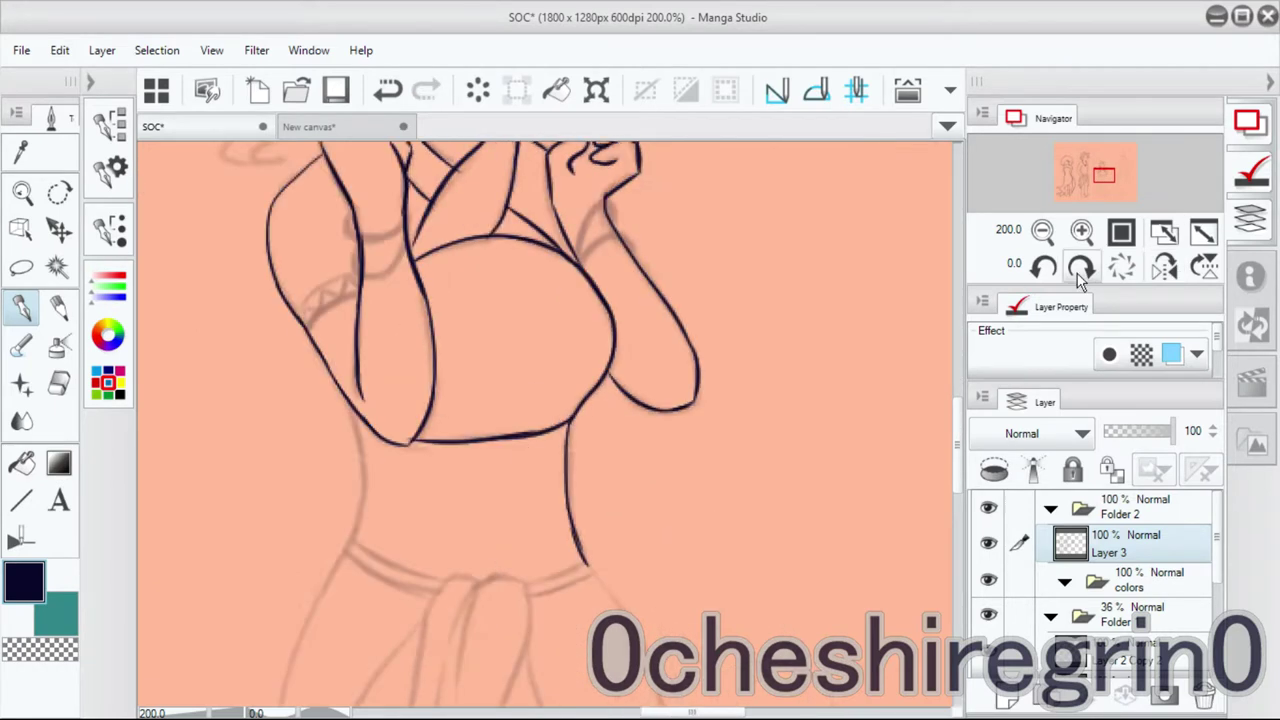
Ink both sides of the third figure's waist down to the belt.
{"action": "scroll", "coordinate": [484, 472], "scroll_direction": "down", "scroll_amount": 2}
{"action": "left_click_drag", "start_coordinate": [492, 318], "coordinate": [484, 472]}
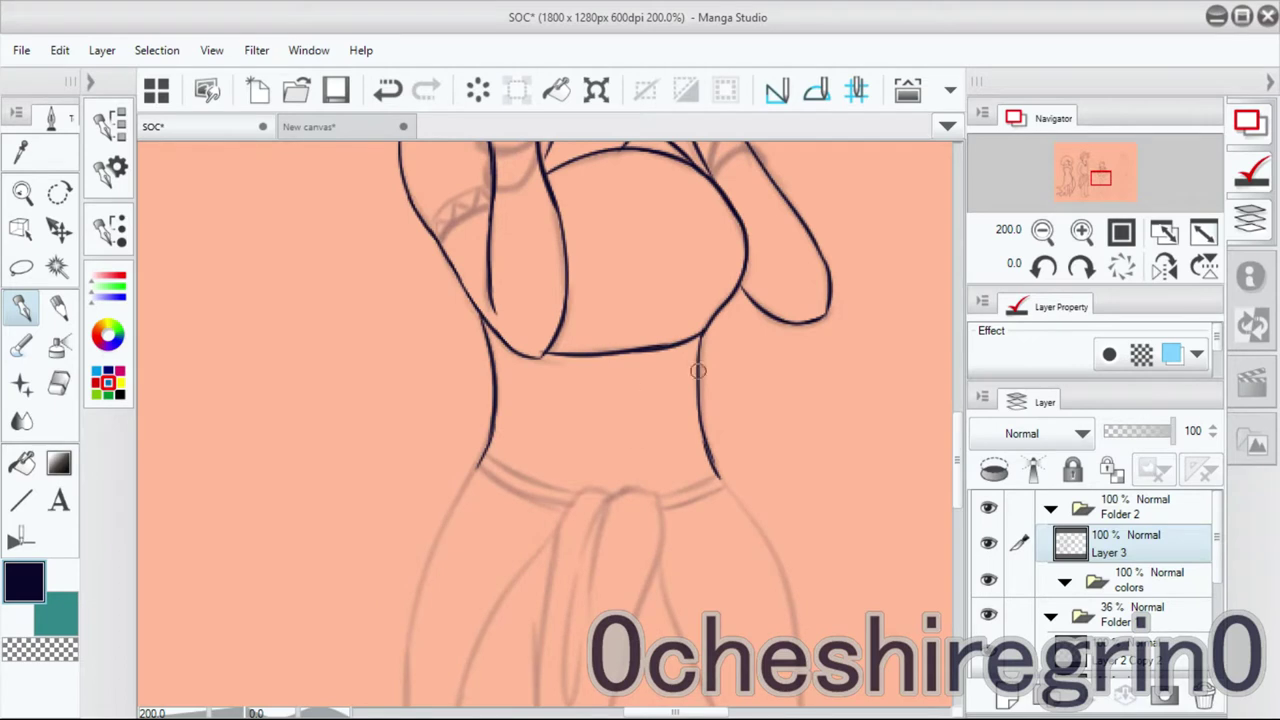
{"action": "left_click_drag", "start_coordinate": [636, 457], "coordinate": [608, 337]}
{"action": "left_click_drag", "start_coordinate": [700, 405], "coordinate": [700, 320]}
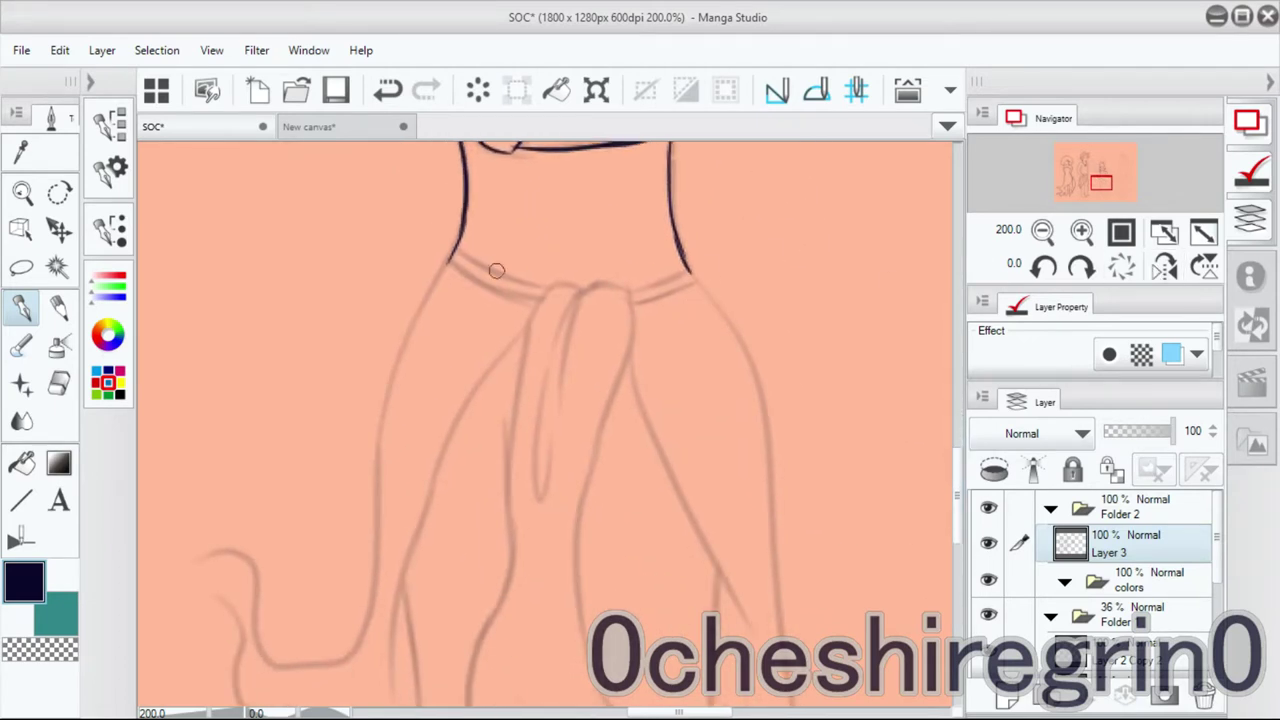
Ink the outer edge of the long skirt from the hip downward.
{"action": "left_click_drag", "start_coordinate": [370, 305], "coordinate": [490, 430]}
{"action": "key", "text": "ctrl+z"}
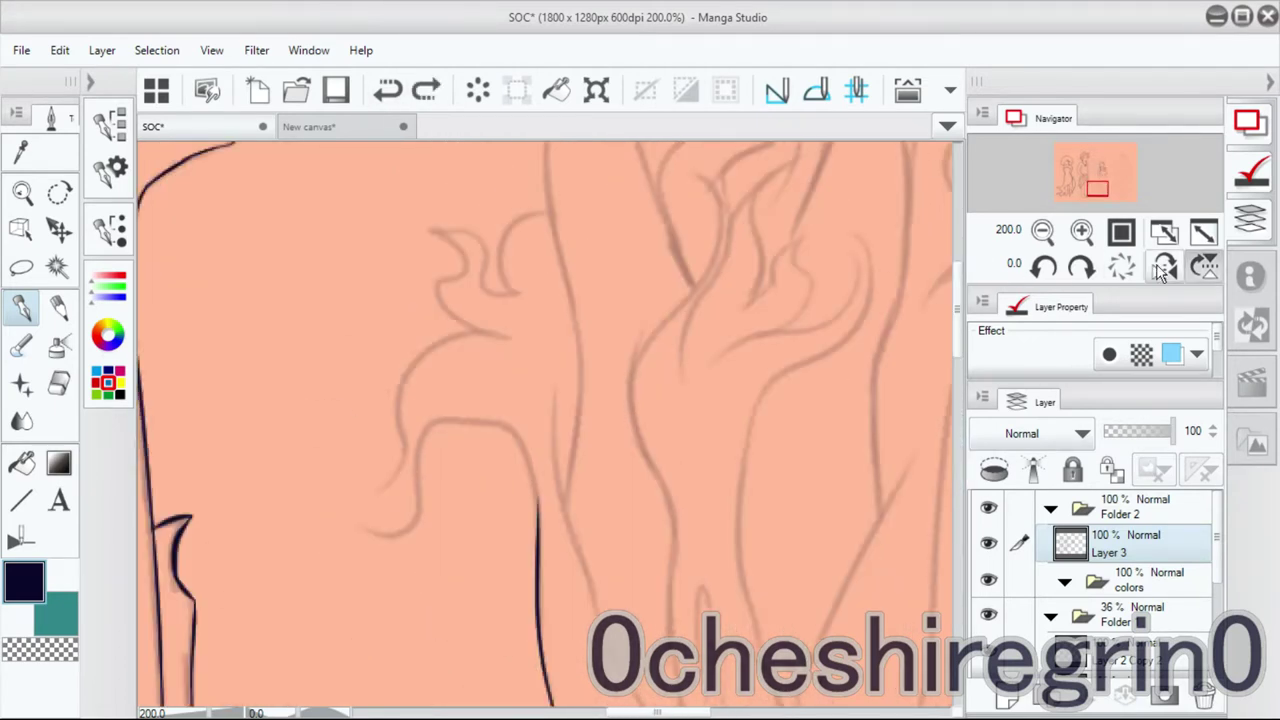
{"action": "left_click", "coordinate": [1160, 272]}
{"action": "left_click_drag", "start_coordinate": [552, 530], "coordinate": [676, 455]}
Ink the curling tail and the wavy, flame-like hem at the outer side of the skirt.
{"action": "key", "text": "h"}
{"action": "mouse_move", "coordinate": [380, 352]}
{"action": "left_mouse_down"}
{"action": "mouse_move", "coordinate": [420, 505]}
{"action": "mouse_move", "coordinate": [470, 500]}
{"action": "mouse_move", "coordinate": [598, 308]}
{"action": "left_mouse_up"}
{"action": "key", "text": "ctrl+z"}
{"action": "mouse_move", "coordinate": [550, 315]}
{"action": "left_mouse_down"}
{"action": "mouse_move", "coordinate": [480, 425]}
{"action": "mouse_move", "coordinate": [566, 356]}
{"action": "mouse_move", "coordinate": [436, 461]}
{"action": "left_mouse_up"}
{"action": "key", "text": "ctrl+z"}
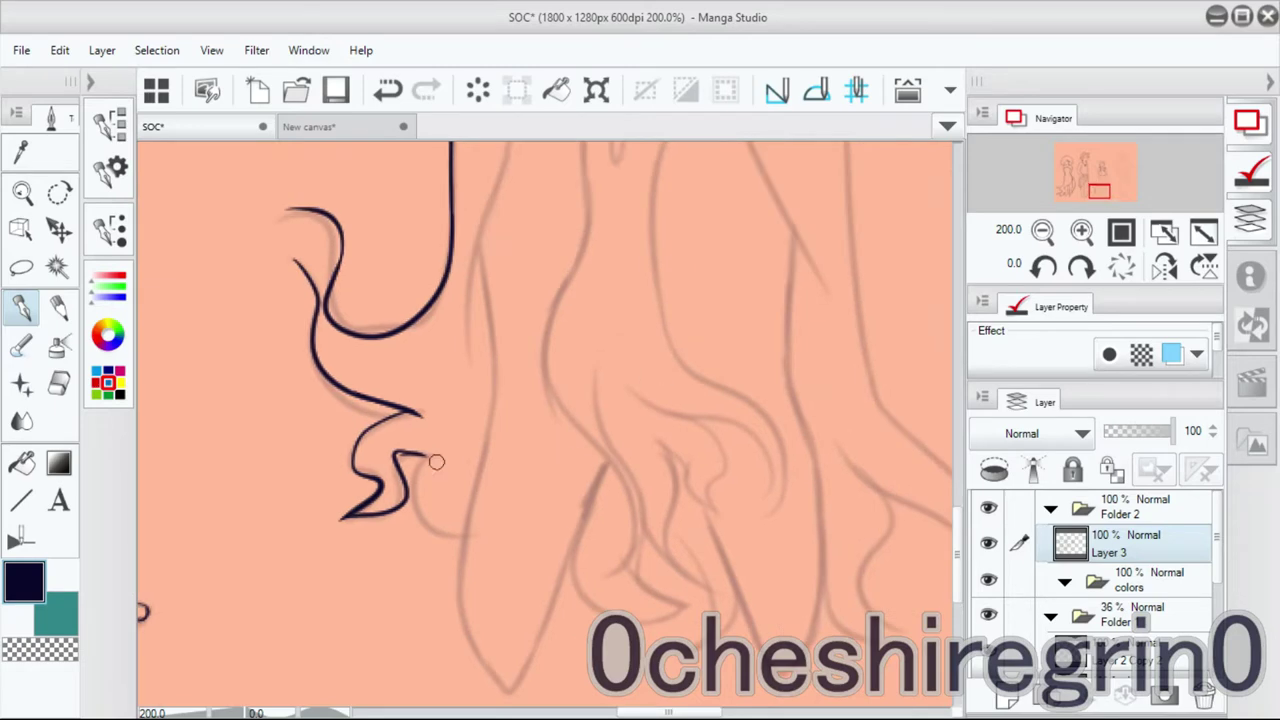
{"action": "key", "text": "h"}
{"action": "key", "text": "h"}
{"action": "key", "text": "h"}
Ink the skirt's inner opening edge and try the opposite outer edge from the hip.
{"action": "key", "text": "ctrl+minus"}
{"action": "left_click_drag", "start_coordinate": [751, 480], "coordinate": [751, 100]}
{"action": "key", "text": "ctrl+z"}
{"action": "key", "text": "h"}
{"action": "left_click_drag", "start_coordinate": [500, 232], "coordinate": [440, 520]}
{"action": "key", "text": "ctrl+z"}
{"action": "left_click_drag", "start_coordinate": [504, 218], "coordinate": [430, 625]}
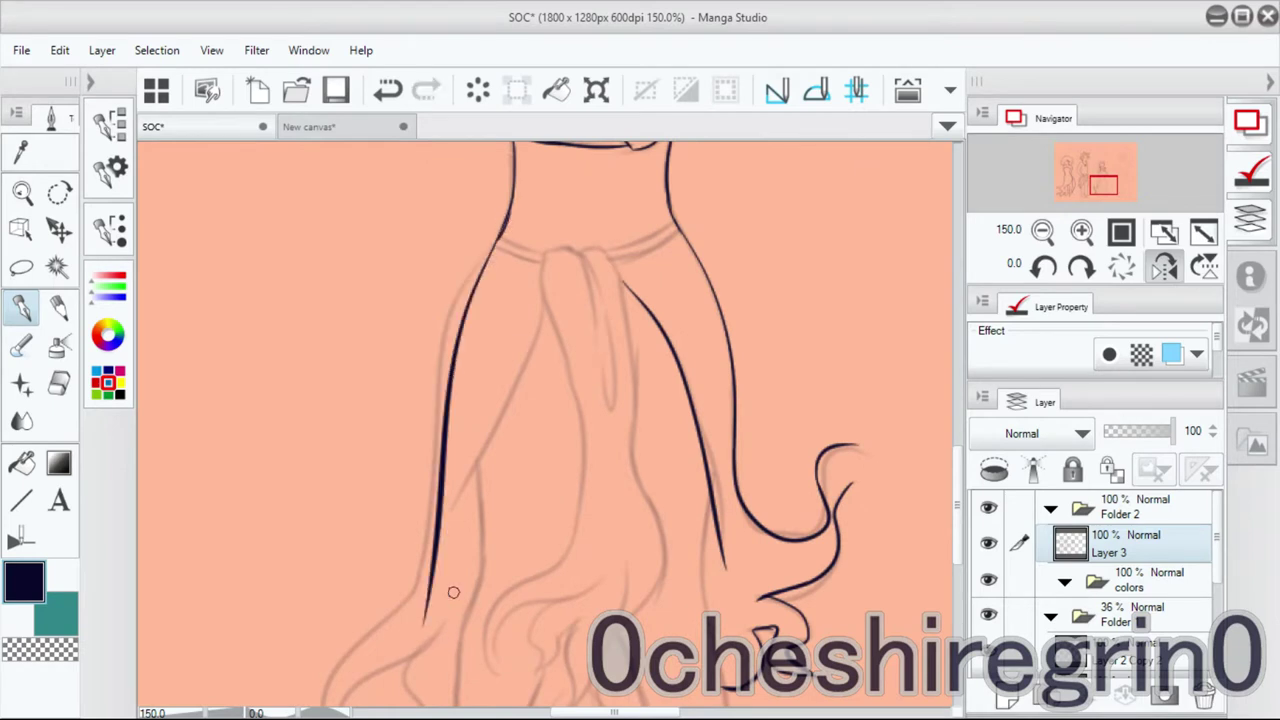
{"action": "key", "text": "ctrl+z"}
Ink the skirt's opposite outer edge down to its sweeping curled hem.
{"action": "left_click_drag", "start_coordinate": [548, 155], "coordinate": [465, 528]}
{"action": "left_click_drag", "start_coordinate": [478, 458], "coordinate": [543, 363]}
{"action": "left_click_drag", "start_coordinate": [543, 365], "coordinate": [430, 605]}
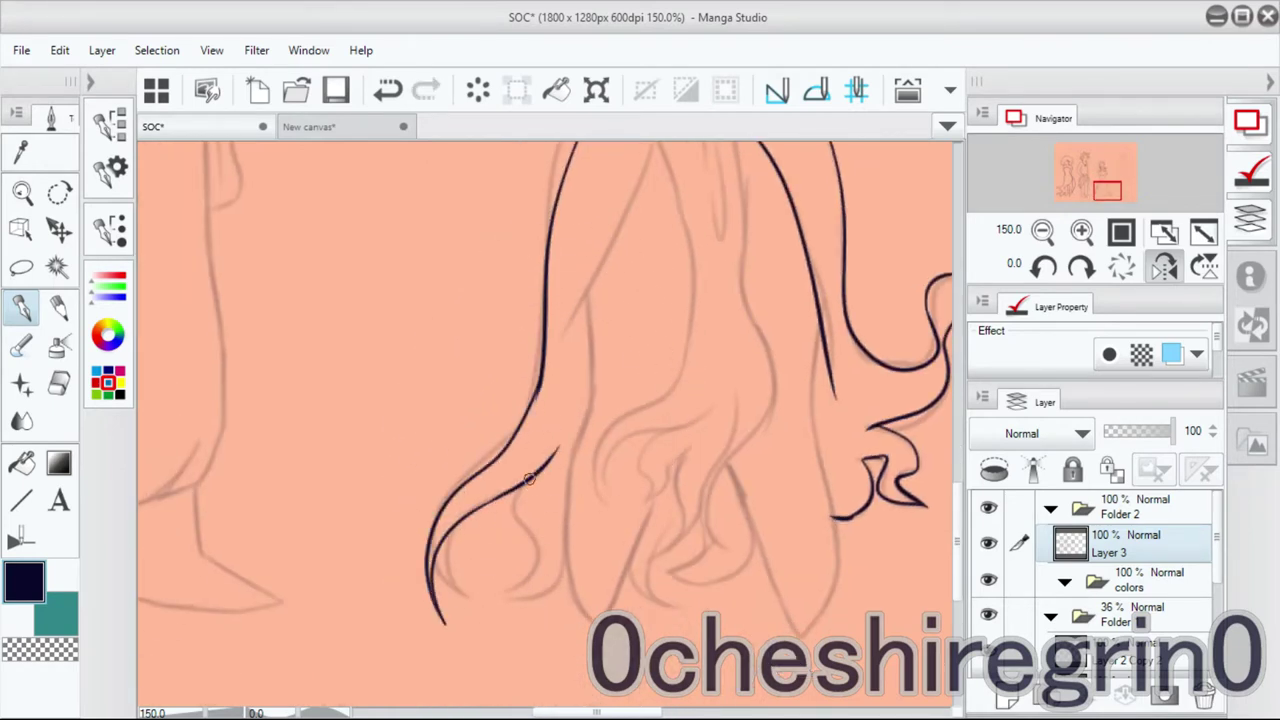
{"action": "key", "text": "ctrl+z"}
{"action": "mouse_move", "coordinate": [513, 488]}
{"action": "left_mouse_down"}
{"action": "mouse_move", "coordinate": [540, 560]}
{"action": "mouse_move", "coordinate": [505, 585]}
{"action": "left_mouse_up"}
{"action": "key", "text": "ctrl+z"}
Ink the belt's edges around the waist and the loops of the sash knot at the front.
{"action": "scroll", "coordinate": [578, 446], "scroll_direction": "up", "scroll_amount": 1}
{"action": "mouse_move", "coordinate": [578, 446]}
{"action": "left_mouse_down"}
{"action": "mouse_move", "coordinate": [363, 258]}
{"action": "mouse_move", "coordinate": [452, 312]}
{"action": "left_mouse_up"}
{"action": "key", "text": "h"}
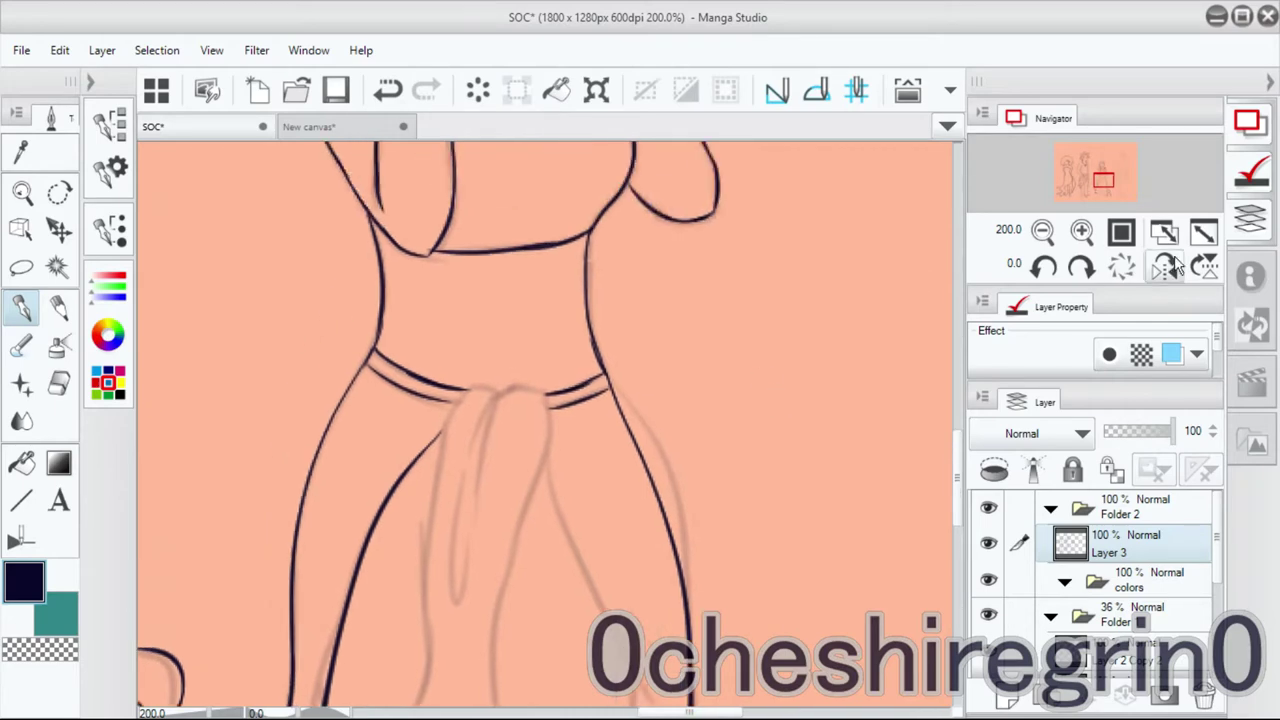
{"action": "left_click_drag", "start_coordinate": [540, 443], "coordinate": [606, 410]}
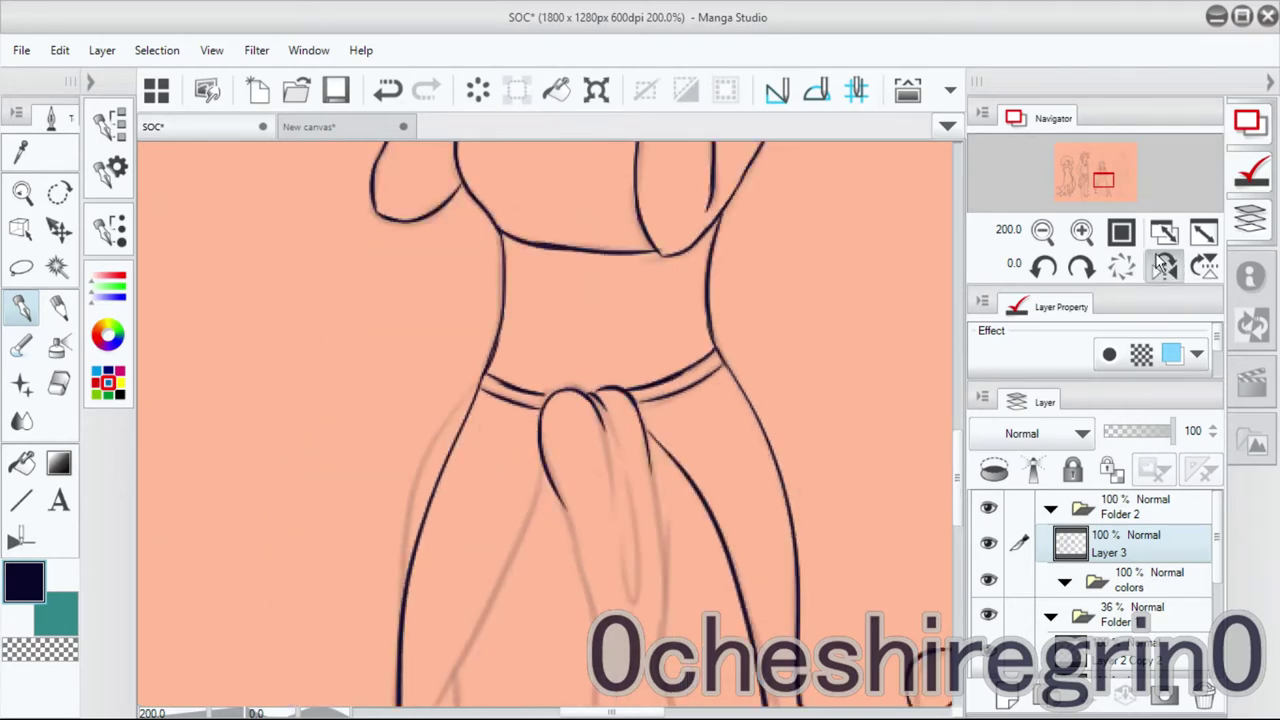
Ink the two long edges of the hanging sash from the knot down to its curling end between the legs.
{"action": "scroll", "coordinate": [626, 229], "scroll_direction": "down", "scroll_amount": 3}
{"action": "scroll", "coordinate": [603, 314], "scroll_direction": "down", "scroll_amount": 3}
{"action": "left_click_drag", "start_coordinate": [550, 242], "coordinate": [498, 606]}
{"action": "left_click_drag", "start_coordinate": [650, 228], "coordinate": [600, 536]}
{"action": "scroll", "coordinate": [605, 415], "scroll_direction": "down", "scroll_amount": 2}
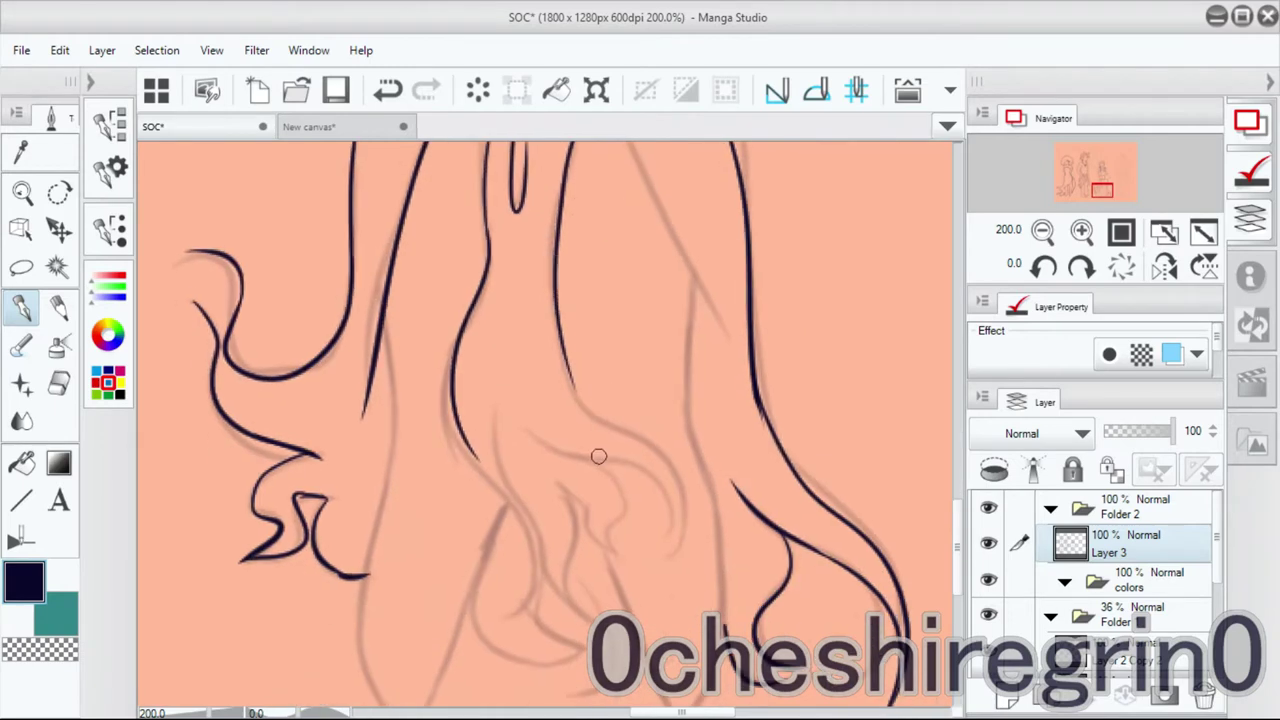
{"action": "scroll", "coordinate": [581, 535], "scroll_direction": "down", "scroll_amount": 2}
{"action": "left_click_drag", "start_coordinate": [434, 322], "coordinate": [503, 470]}
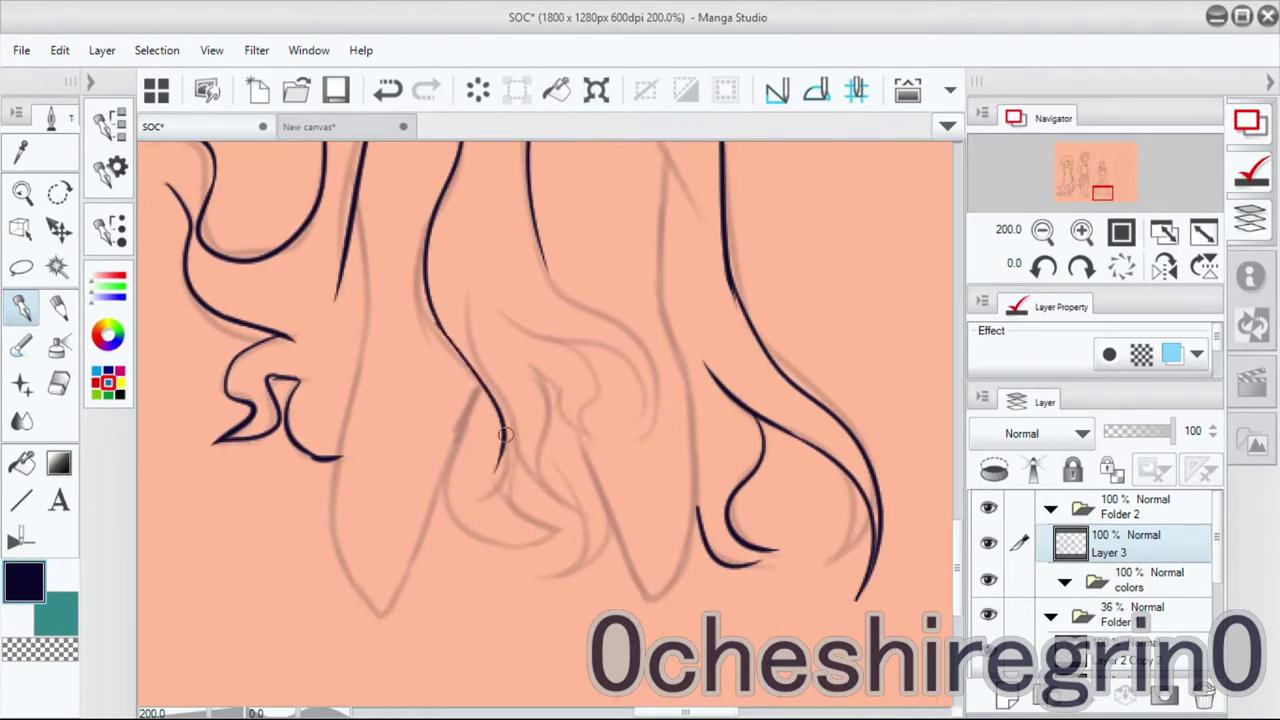
{"action": "scroll", "coordinate": [471, 457], "scroll_direction": "up", "scroll_amount": 2}
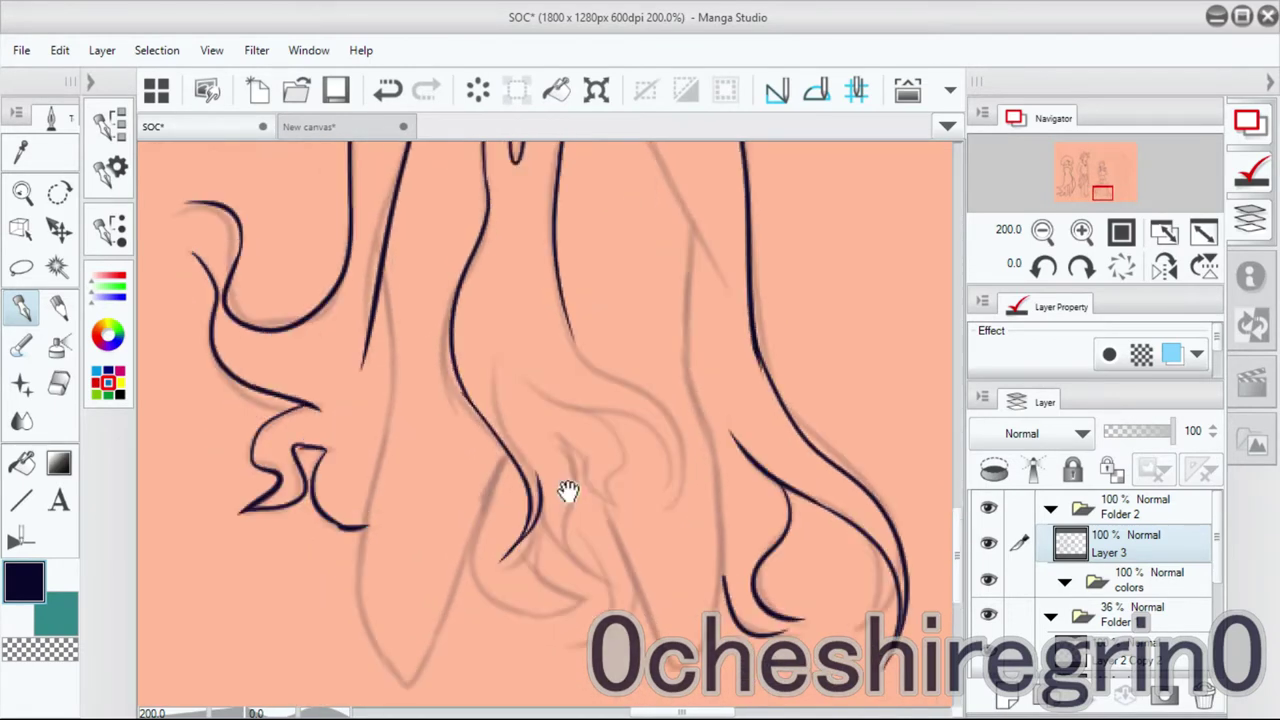
Ink the lower leg beside the sash, tapering it to a rounded point and back up its inner edge.
{"action": "left_click_drag", "start_coordinate": [363, 569], "coordinate": [390, 648]}
{"action": "key", "text": "ctrl+z"}
{"action": "left_click_drag", "start_coordinate": [363, 515], "coordinate": [376, 611]}
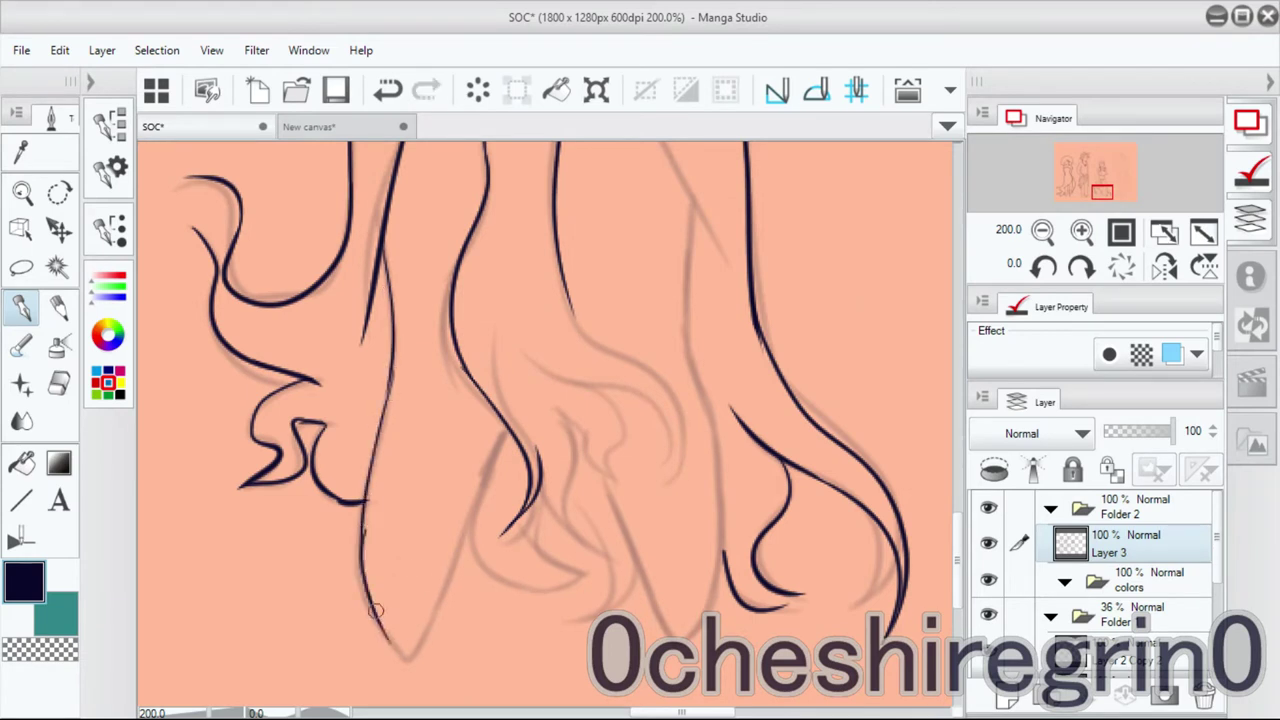
{"action": "key", "text": "ctrl+z"}
{"action": "mouse_move", "coordinate": [362, 526]}
{"action": "left_mouse_down"}
{"action": "mouse_move", "coordinate": [412, 662]}
{"action": "mouse_move", "coordinate": [508, 420]}
{"action": "left_mouse_up"}
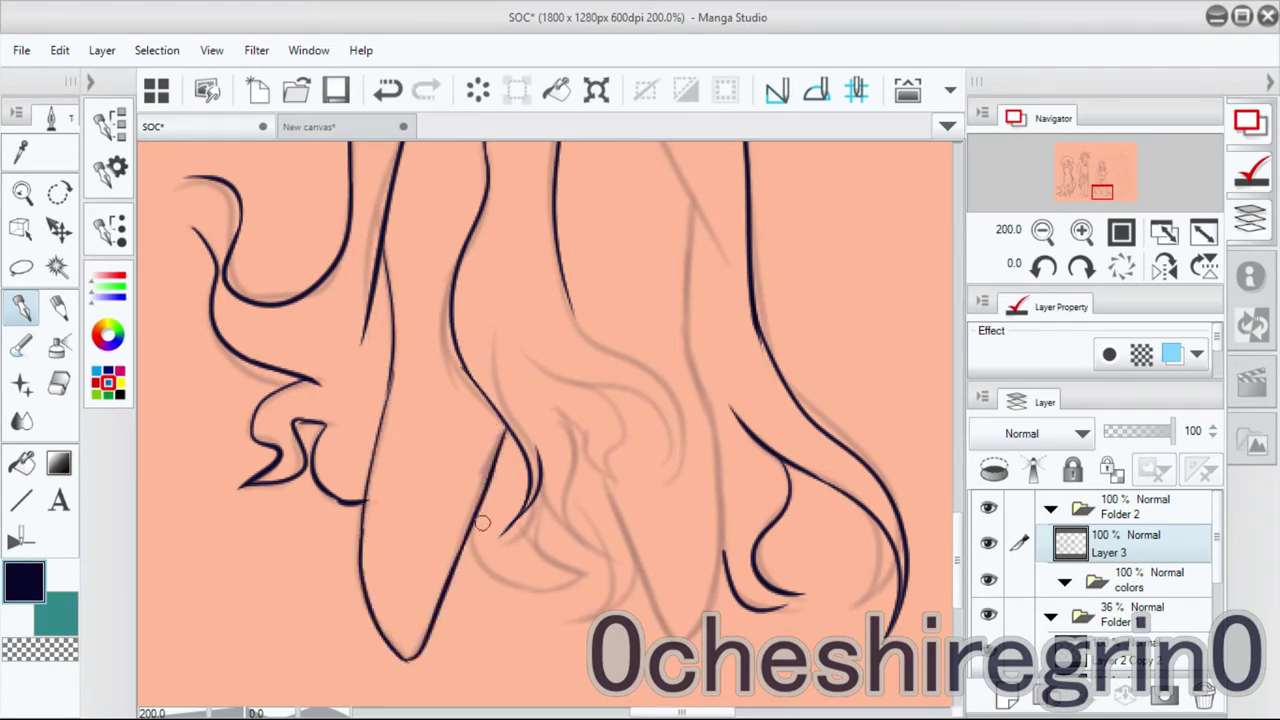
{"action": "key", "text": "h"}
{"action": "key", "text": "ctrl+z"}
{"action": "key", "text": "ctrl+y"}
Ink the flame-like curls at the flared end of the sash.
{"action": "mouse_move", "coordinate": [532, 408]}
{"action": "left_mouse_down"}
{"action": "mouse_move", "coordinate": [475, 556]}
{"action": "mouse_move", "coordinate": [540, 467]}
{"action": "left_mouse_up"}
{"action": "key", "text": "ctrl+z"}
{"action": "left_click_drag", "start_coordinate": [557, 357], "coordinate": [465, 443]}
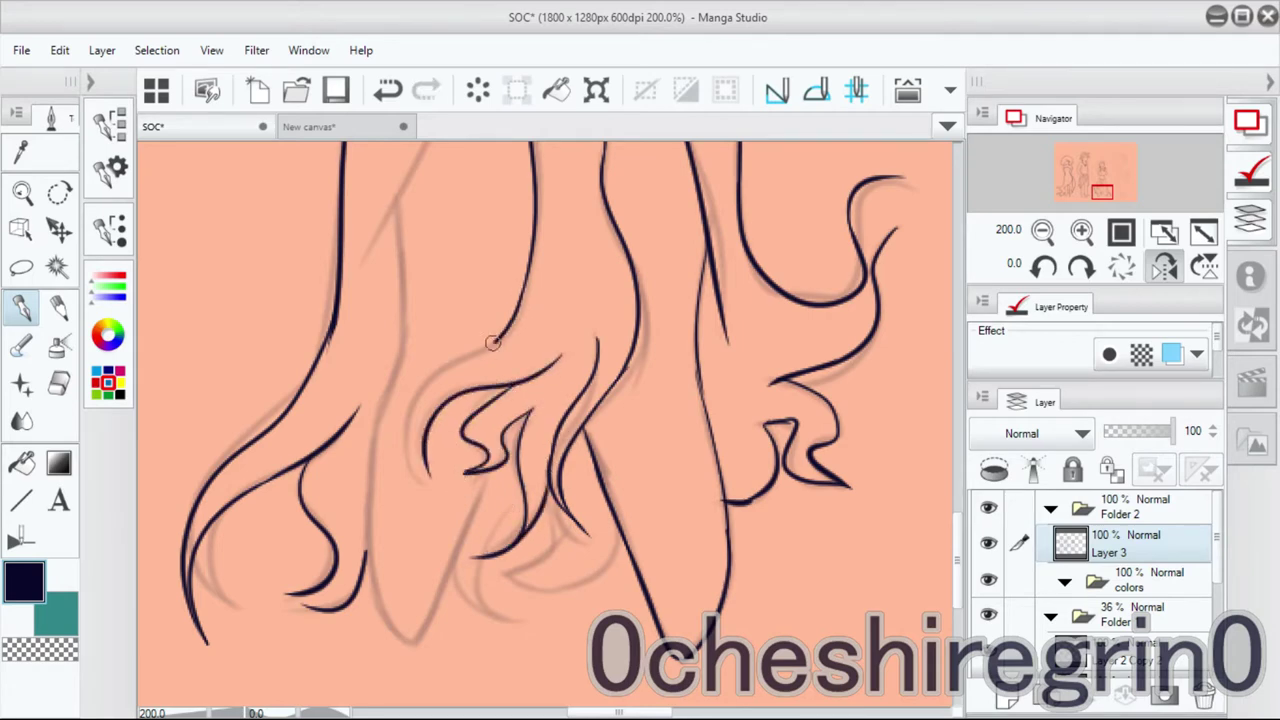
Ink the other leg from the skirt opening down to its pointed tip.
{"action": "scroll", "coordinate": [491, 400], "scroll_direction": "up", "scroll_amount": 3}
{"action": "left_click_drag", "start_coordinate": [528, 305], "coordinate": [420, 540]}
{"action": "scroll", "coordinate": [420, 540], "scroll_direction": "down", "scroll_amount": 5}
{"action": "left_click_drag", "start_coordinate": [466, 240], "coordinate": [449, 434]}
{"action": "scroll", "coordinate": [403, 400], "scroll_direction": "down", "scroll_amount": 1}
{"action": "mouse_move", "coordinate": [396, 365]}
{"action": "left_mouse_down"}
{"action": "mouse_move", "coordinate": [431, 523]}
{"action": "mouse_move", "coordinate": [507, 352]}
{"action": "left_mouse_up"}
{"action": "key", "text": "h"}
{"action": "scroll", "coordinate": [568, 437], "scroll_direction": "up", "scroll_amount": 2}
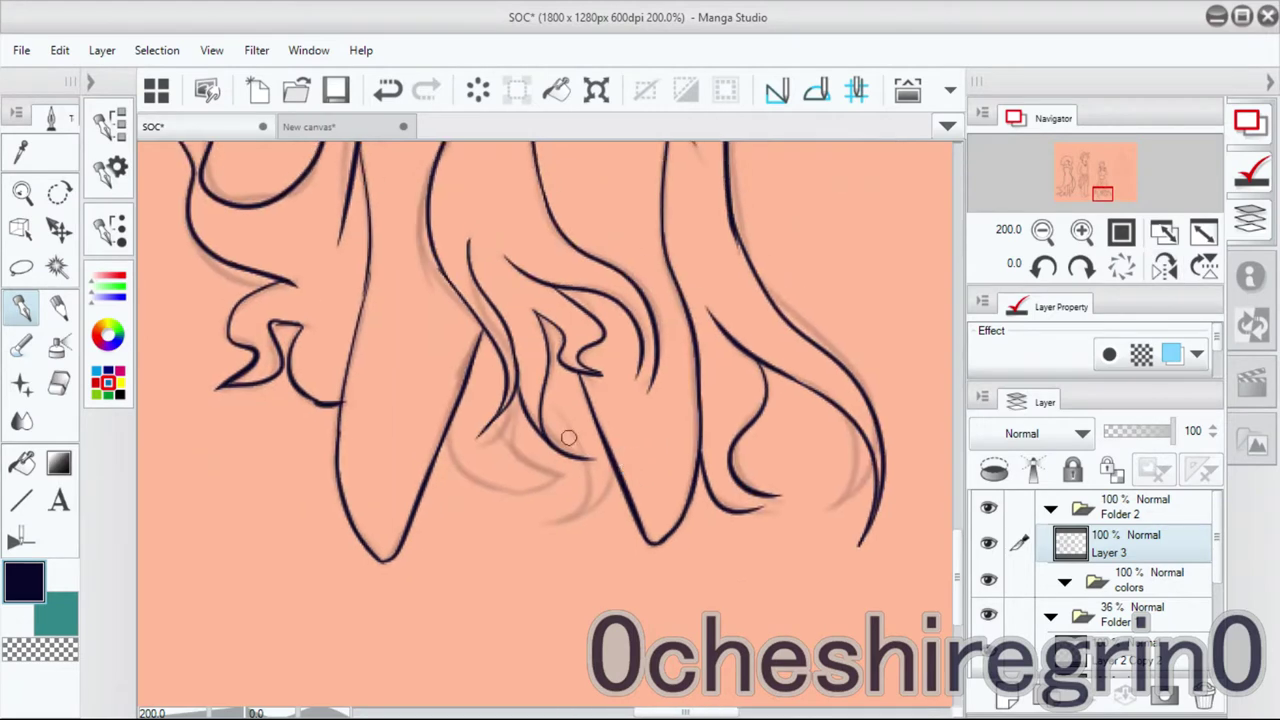
Ink the remaining curled wisps at the bottom of the sash, between the two pointed legs.
{"action": "key", "text": "ctrl+z"}
{"action": "key", "text": "h"}
{"action": "left_click_drag", "start_coordinate": [584, 400], "coordinate": [528, 478]}
{"action": "left_click_drag", "start_coordinate": [648, 442], "coordinate": [524, 508]}
{"action": "key", "text": "h"}
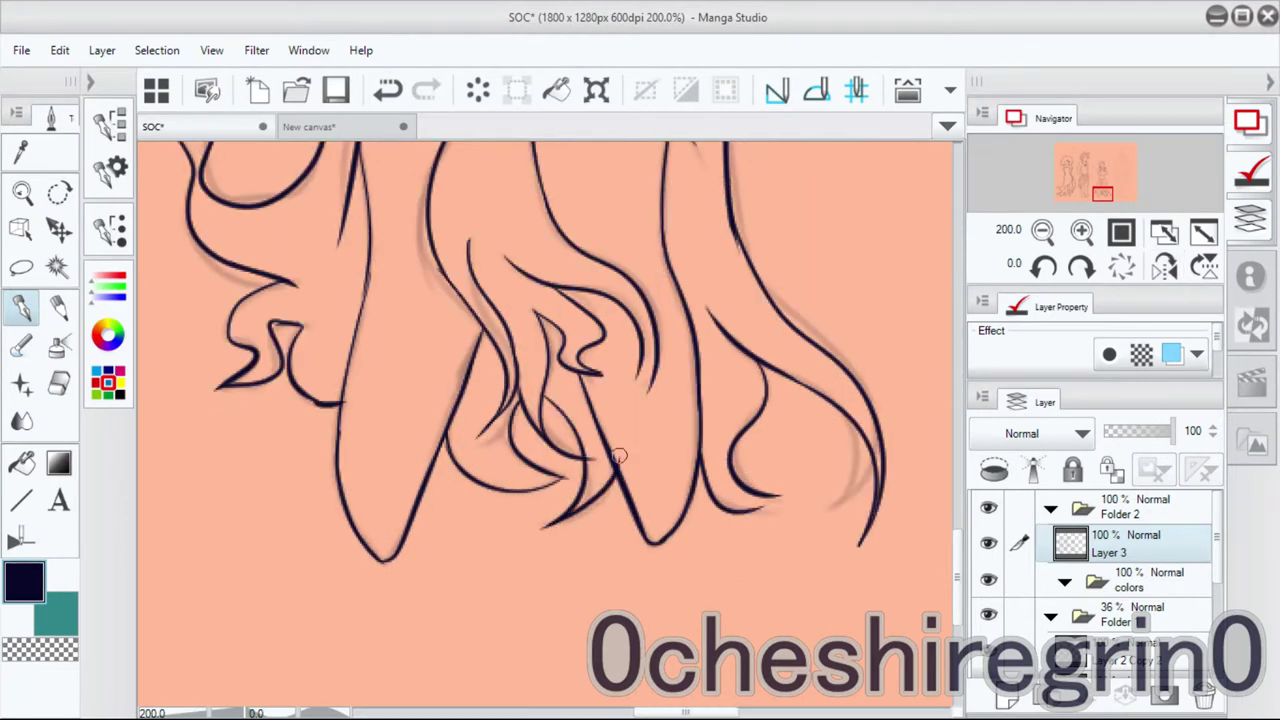
Ink the rounded crown of the third figure's head, joining the hair strands on both sides of the face.
{"action": "key", "text": "ctrl+alt+0"}
{"action": "scroll", "coordinate": [715, 190], "scroll_direction": "up", "scroll_amount": 3}
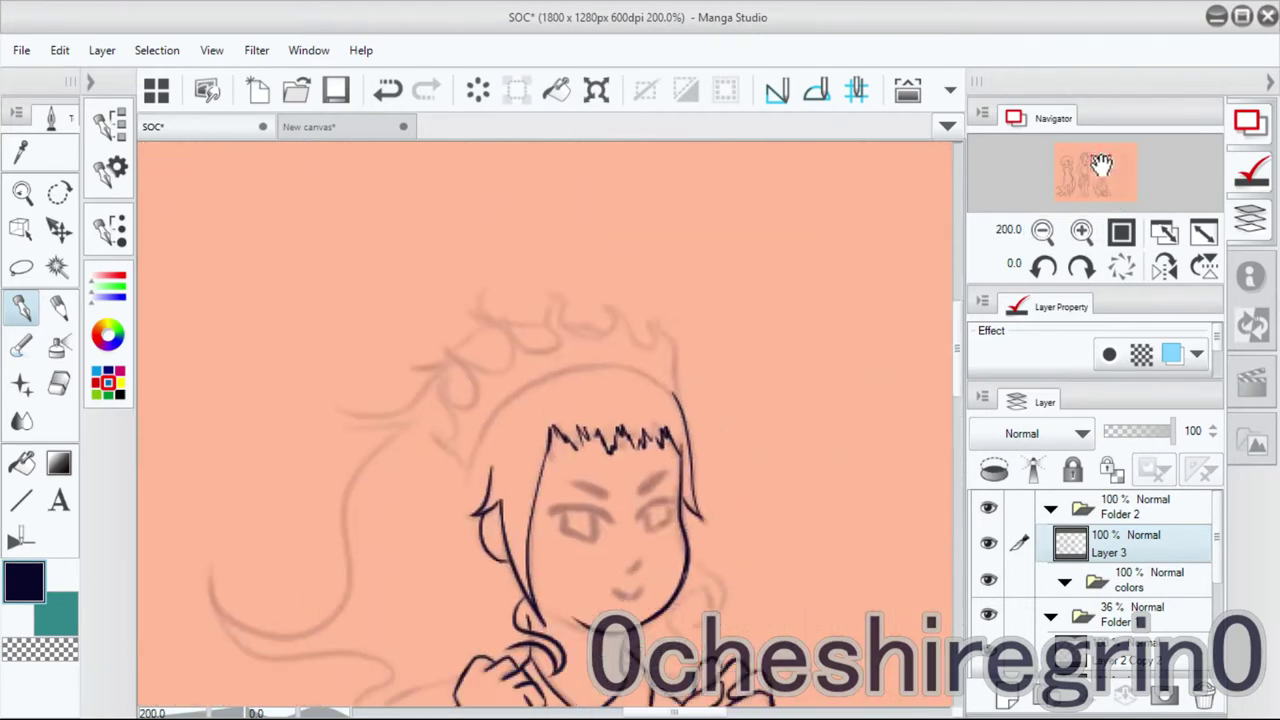
{"action": "key", "text": "h"}
{"action": "key", "text": "ctrl+z"}
{"action": "key", "text": "ctrl+y"}
{"action": "key", "text": "ctrl+z"}
{"action": "key", "text": "ctrl+y"}
{"action": "key", "text": "ctrl+z"}
{"action": "key", "text": "ctrl+y"}
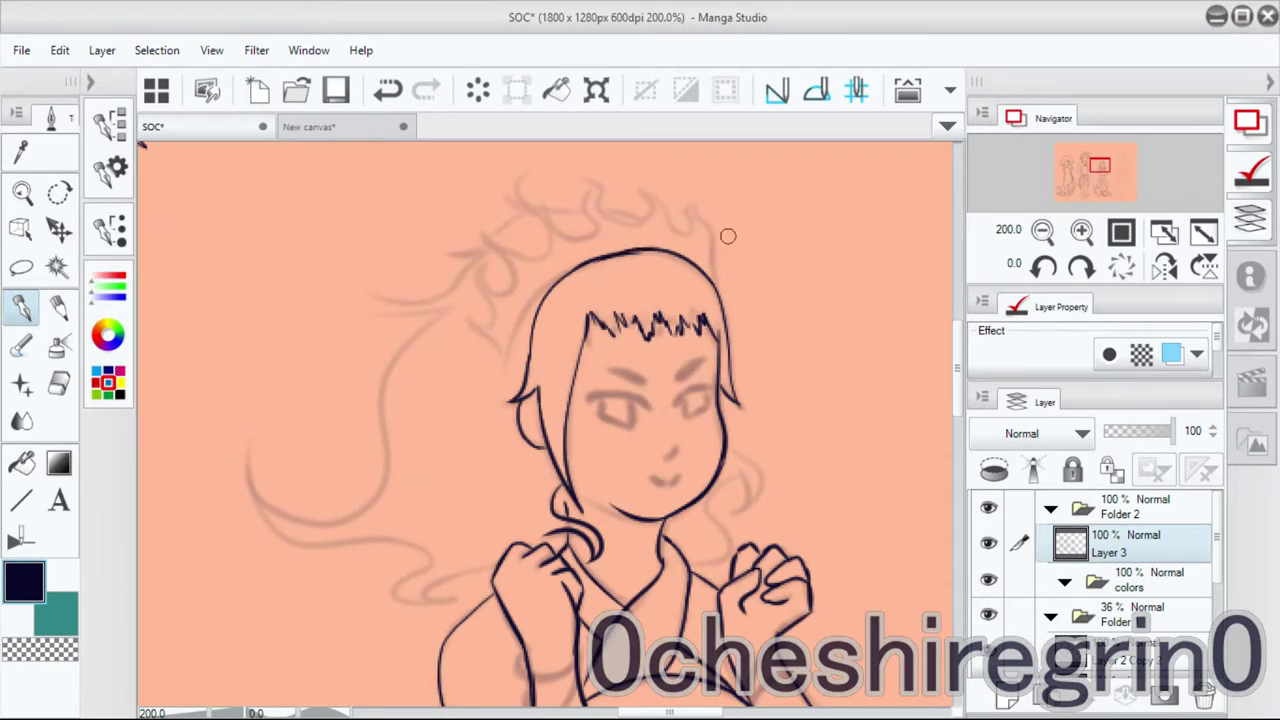
Ink the row of flame-shaped hair tongues around the crown, from the forehead side to behind the ear.
{"action": "left_click", "coordinate": [1081, 231]}
{"action": "mouse_move", "coordinate": [700, 300]}
{"action": "left_mouse_down"}
{"action": "mouse_move", "coordinate": [694, 449]}
{"action": "mouse_move", "coordinate": [351, 363]}
{"action": "left_mouse_up"}
{"action": "key", "text": "ctrl+z"}
{"action": "mouse_move", "coordinate": [270, 400]}
{"action": "left_mouse_down"}
{"action": "mouse_move", "coordinate": [340, 180]}
{"action": "mouse_move", "coordinate": [320, 234]}
{"action": "mouse_move", "coordinate": [551, 191]}
{"action": "mouse_move", "coordinate": [508, 298]}
{"action": "mouse_move", "coordinate": [647, 229]}
{"action": "mouse_move", "coordinate": [737, 298]}
{"action": "mouse_move", "coordinate": [720, 412]}
{"action": "left_mouse_up"}
{"action": "left_click_drag", "start_coordinate": [735, 350], "coordinate": [725, 428]}
{"action": "key", "text": "ctrl+z"}
{"action": "mouse_move", "coordinate": [735, 350]}
{"action": "left_mouse_down"}
{"action": "mouse_move", "coordinate": [728, 488]}
{"action": "mouse_move", "coordinate": [688, 575]}
{"action": "left_mouse_up"}
{"action": "left_click_drag", "start_coordinate": [688, 575], "coordinate": [650, 290]}
{"action": "mouse_move", "coordinate": [660, 390]}
{"action": "left_mouse_down"}
{"action": "mouse_move", "coordinate": [657, 371]}
{"action": "mouse_move", "coordinate": [744, 345]}
{"action": "left_mouse_up"}
{"action": "key", "text": "ctrl+z"}
{"action": "mouse_move", "coordinate": [660, 355]}
{"action": "left_mouse_down"}
{"action": "mouse_move", "coordinate": [737, 343]}
{"action": "mouse_move", "coordinate": [745, 400]}
{"action": "left_mouse_up"}
{"action": "scroll", "coordinate": [745, 400], "scroll_direction": "down", "scroll_amount": 3}
{"action": "left_click_drag", "start_coordinate": [1091, 171], "coordinate": [1097, 163]}
{"action": "left_click_drag", "start_coordinate": [400, 345], "coordinate": [711, 326]}
{"action": "left_click_drag", "start_coordinate": [589, 247], "coordinate": [611, 295]}
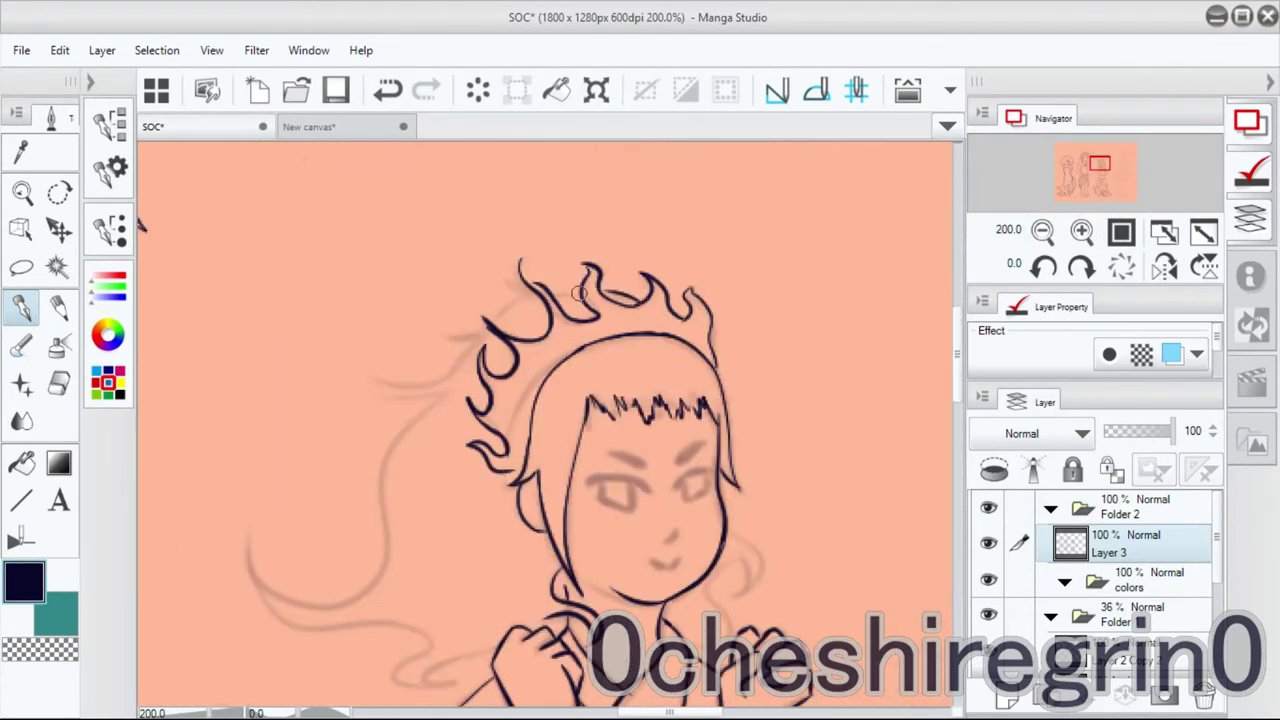
Ink the long flowing ponytail behind the head and the curled locks beside the neck.
{"action": "left_click_drag", "start_coordinate": [383, 394], "coordinate": [461, 304]}
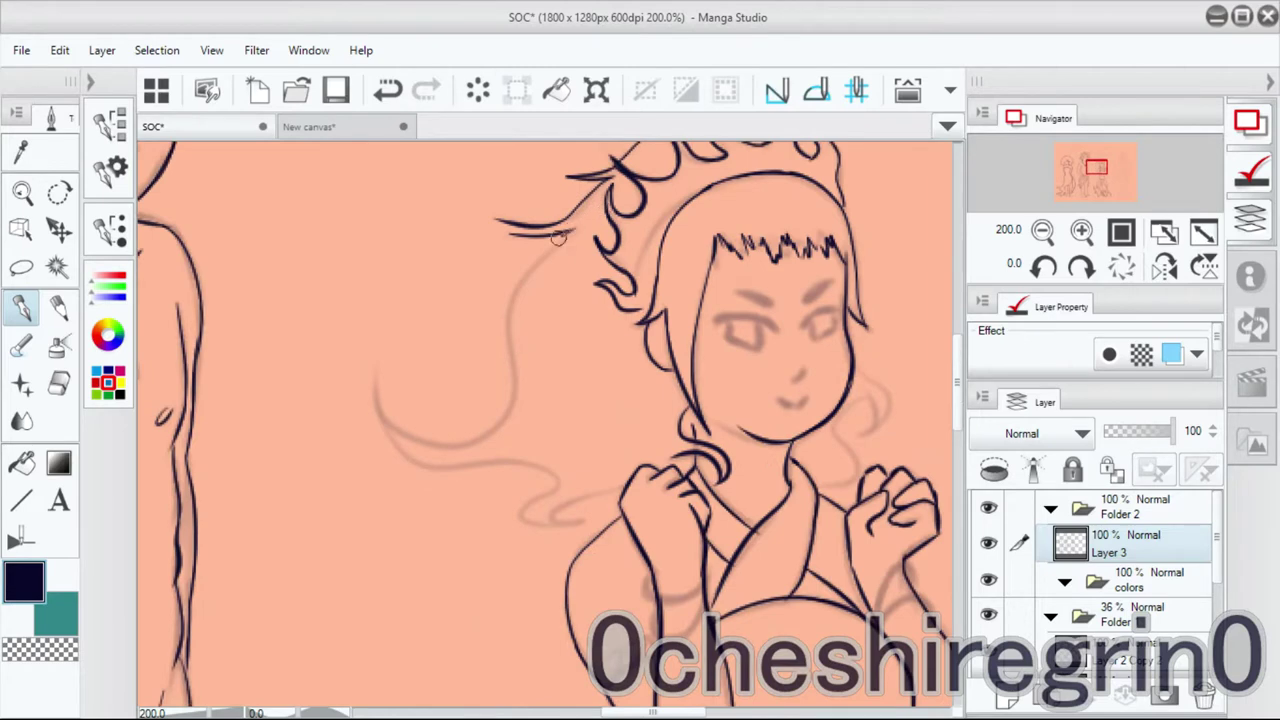
{"action": "left_click_drag", "start_coordinate": [700, 380], "coordinate": [286, 310]}
{"action": "left_click_drag", "start_coordinate": [470, 493], "coordinate": [487, 518]}
{"action": "mouse_move", "coordinate": [552, 469]}
{"action": "left_mouse_down"}
{"action": "mouse_move", "coordinate": [695, 432]}
{"action": "mouse_move", "coordinate": [731, 386]}
{"action": "mouse_move", "coordinate": [728, 340]}
{"action": "left_mouse_up"}
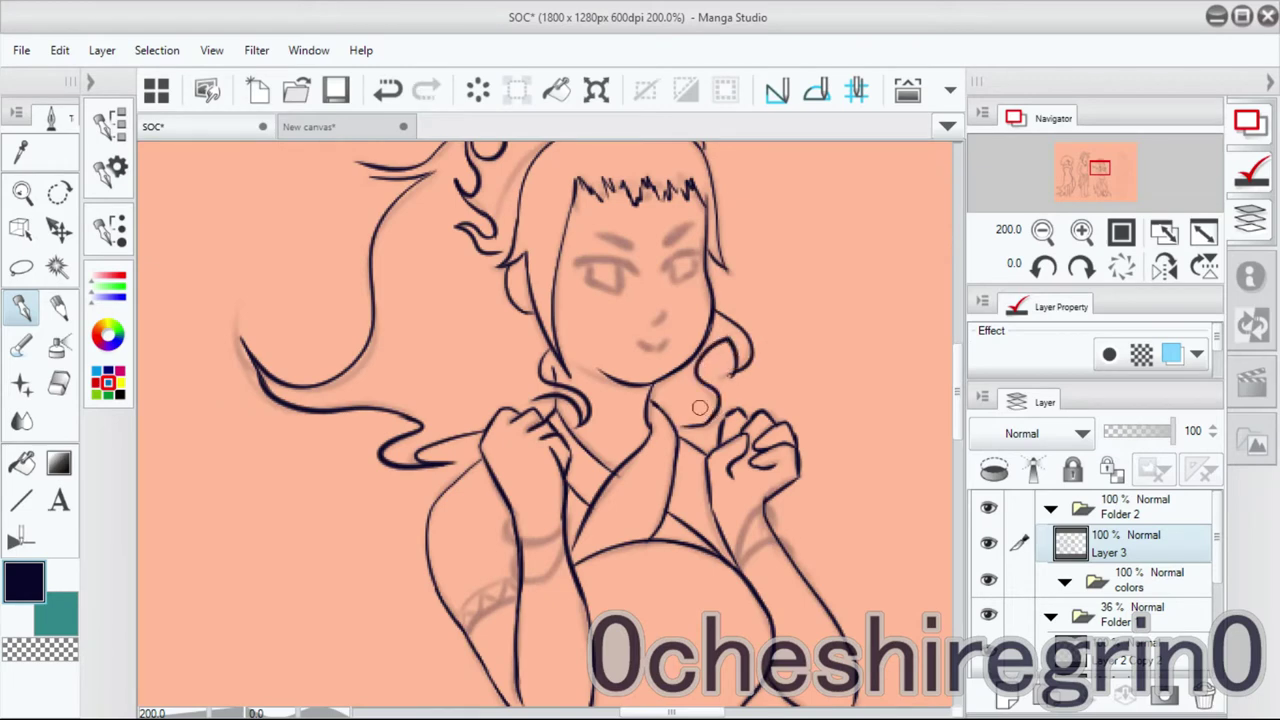
Ink the wrist bangles and the upper-arm band with its zigzag pattern.
{"action": "left_click_drag", "start_coordinate": [680, 457], "coordinate": [854, 306]}
{"action": "scroll", "coordinate": [854, 306], "scroll_direction": "up", "scroll_amount": 2}
{"action": "mouse_move", "coordinate": [729, 400]}
{"action": "left_mouse_down"}
{"action": "mouse_move", "coordinate": [790, 340]}
{"action": "mouse_move", "coordinate": [740, 455]}
{"action": "mouse_move", "coordinate": [953, 296]}
{"action": "left_mouse_up"}
{"action": "mouse_move", "coordinate": [412, 256]}
{"action": "left_mouse_down"}
{"action": "mouse_move", "coordinate": [430, 310]}
{"action": "mouse_move", "coordinate": [512, 250]}
{"action": "left_mouse_up"}
{"action": "mouse_move", "coordinate": [420, 335]}
{"action": "left_mouse_down"}
{"action": "mouse_move", "coordinate": [465, 385]}
{"action": "mouse_move", "coordinate": [520, 292]}
{"action": "left_mouse_up"}
{"action": "mouse_move", "coordinate": [411, 371]}
{"action": "left_mouse_down"}
{"action": "mouse_move", "coordinate": [303, 458]}
{"action": "mouse_move", "coordinate": [405, 418]}
{"action": "left_mouse_up"}
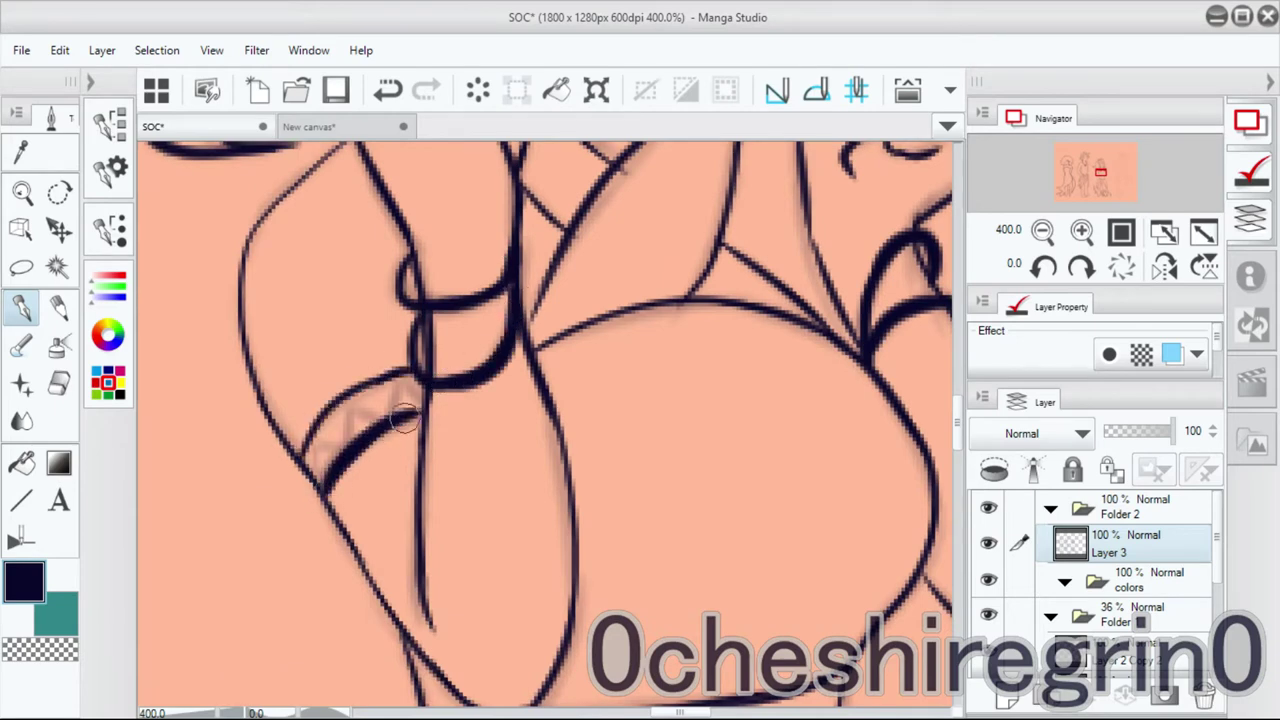
{"action": "mouse_move", "coordinate": [318, 488]}
{"action": "left_mouse_down"}
{"action": "mouse_move", "coordinate": [362, 402]}
{"action": "mouse_move", "coordinate": [420, 355]}
{"action": "left_mouse_up"}
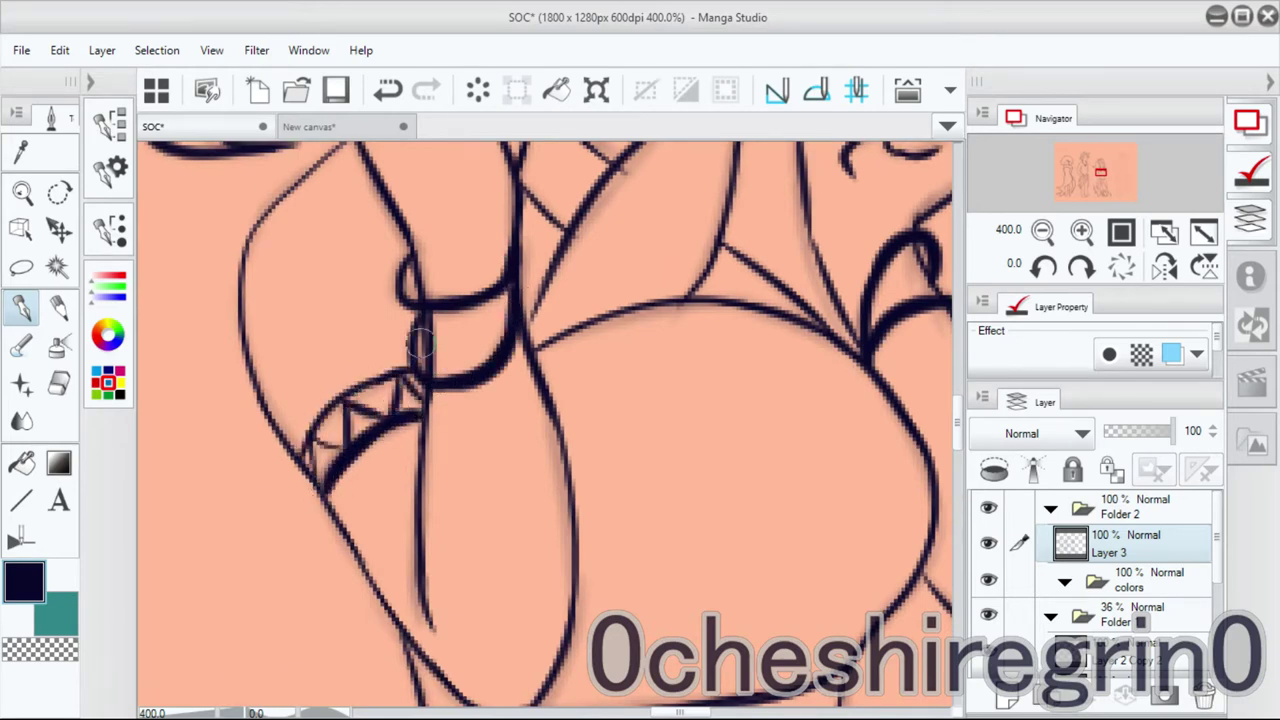
Ink the fourth figure's face contour, ear and front neck line.
{"action": "left_click", "coordinate": [1042, 230]}
{"action": "scroll", "coordinate": [671, 333], "scroll_direction": "up", "scroll_amount": 2}
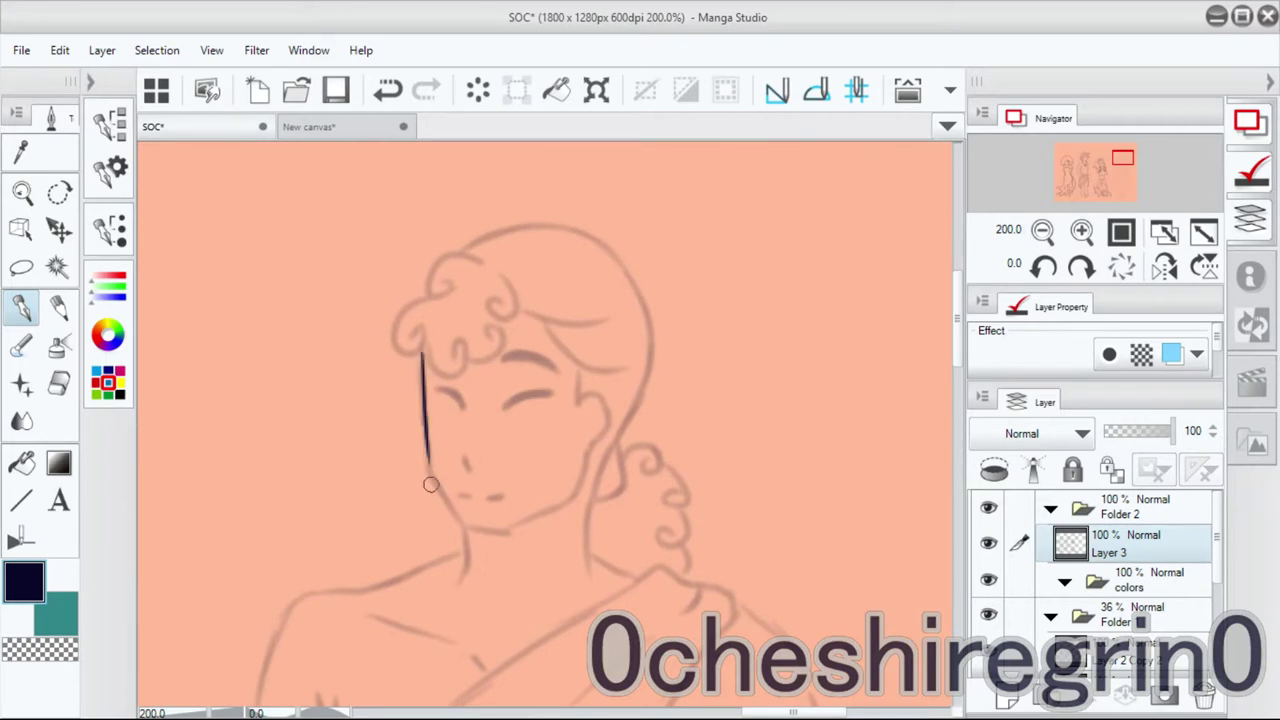
{"action": "left_click_drag", "start_coordinate": [522, 522], "coordinate": [548, 510]}
{"action": "left_click_drag", "start_coordinate": [579, 400], "coordinate": [601, 433]}
{"action": "left_click_drag", "start_coordinate": [900, 280], "coordinate": [905, 380]}
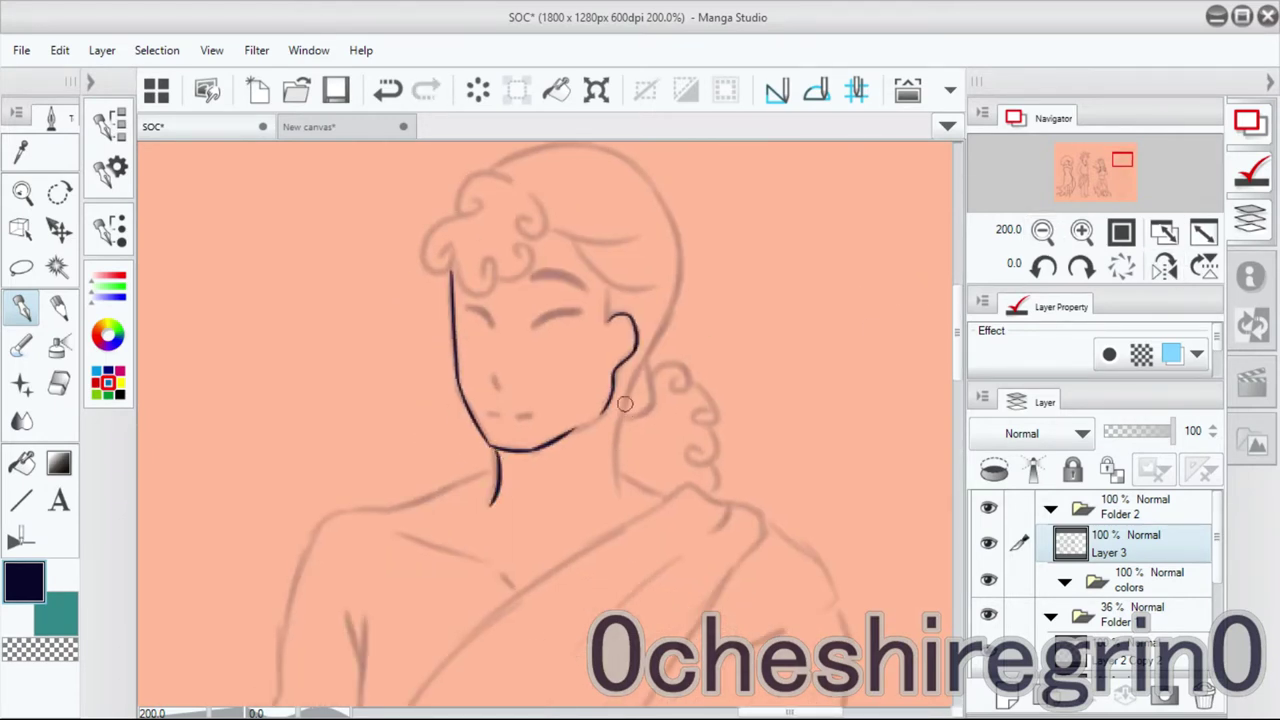
Ink the hair edge behind the fourth figure's ear and the back line of the neck.
{"action": "scroll", "coordinate": [731, 366], "scroll_direction": "up", "scroll_amount": 2}
{"action": "mouse_move", "coordinate": [508, 258]}
{"action": "left_mouse_down"}
{"action": "mouse_move", "coordinate": [380, 405]}
{"action": "mouse_move", "coordinate": [490, 455]}
{"action": "mouse_move", "coordinate": [555, 420]}
{"action": "mouse_move", "coordinate": [524, 366]}
{"action": "mouse_move", "coordinate": [934, 271]}
{"action": "mouse_move", "coordinate": [771, 271]}
{"action": "mouse_move", "coordinate": [491, 337]}
{"action": "mouse_move", "coordinate": [517, 407]}
{"action": "mouse_move", "coordinate": [503, 437]}
{"action": "left_mouse_up"}
{"action": "left_click", "coordinate": [1164, 266]}
{"action": "left_click", "coordinate": [1164, 266]}
{"action": "left_click", "coordinate": [1164, 266]}
Ink the hair tie and the curly ponytail behind the neck.
{"action": "mouse_move", "coordinate": [580, 382]}
{"action": "left_mouse_down"}
{"action": "mouse_move", "coordinate": [540, 465]}
{"action": "mouse_move", "coordinate": [697, 431]}
{"action": "mouse_move", "coordinate": [731, 451]}
{"action": "mouse_move", "coordinate": [728, 430]}
{"action": "left_mouse_up"}
{"action": "key", "text": "ctrl+z"}
{"action": "key", "text": "ctrl+z"}
{"action": "left_click_drag", "start_coordinate": [732, 476], "coordinate": [710, 430]}
{"action": "mouse_move", "coordinate": [645, 335]}
{"action": "left_mouse_down"}
{"action": "mouse_move", "coordinate": [665, 410]}
{"action": "mouse_move", "coordinate": [655, 482]}
{"action": "left_mouse_up"}
{"action": "key", "text": "ctrl+z"}
{"action": "left_click_drag", "start_coordinate": [700, 440], "coordinate": [652, 482]}
{"action": "key", "text": "ctrl+minus"}
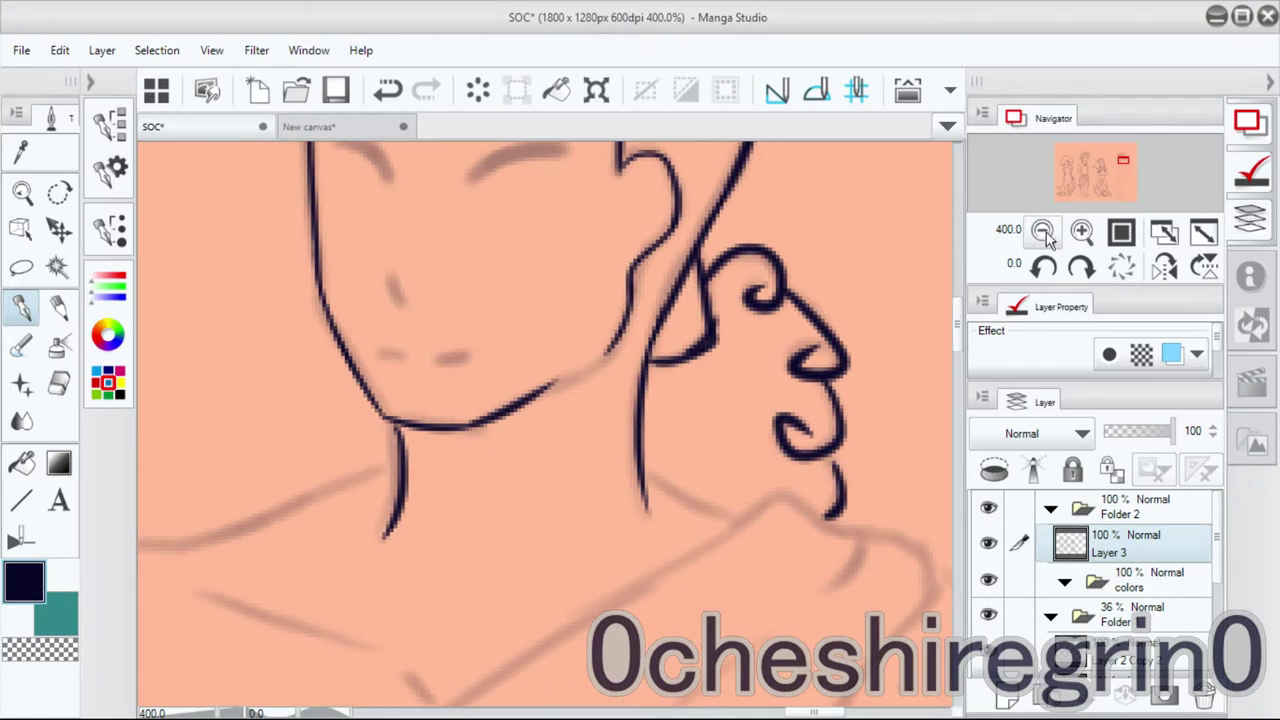
Ink both shoulder lines and the gathered top of the cloth draped over one shoulder.
{"action": "left_click_drag", "start_coordinate": [602, 293], "coordinate": [507, 328]}
{"action": "left_click_drag", "start_coordinate": [397, 428], "coordinate": [386, 522]}
{"action": "left_click_drag", "start_coordinate": [428, 471], "coordinate": [710, 395]}
{"action": "key", "text": "h"}
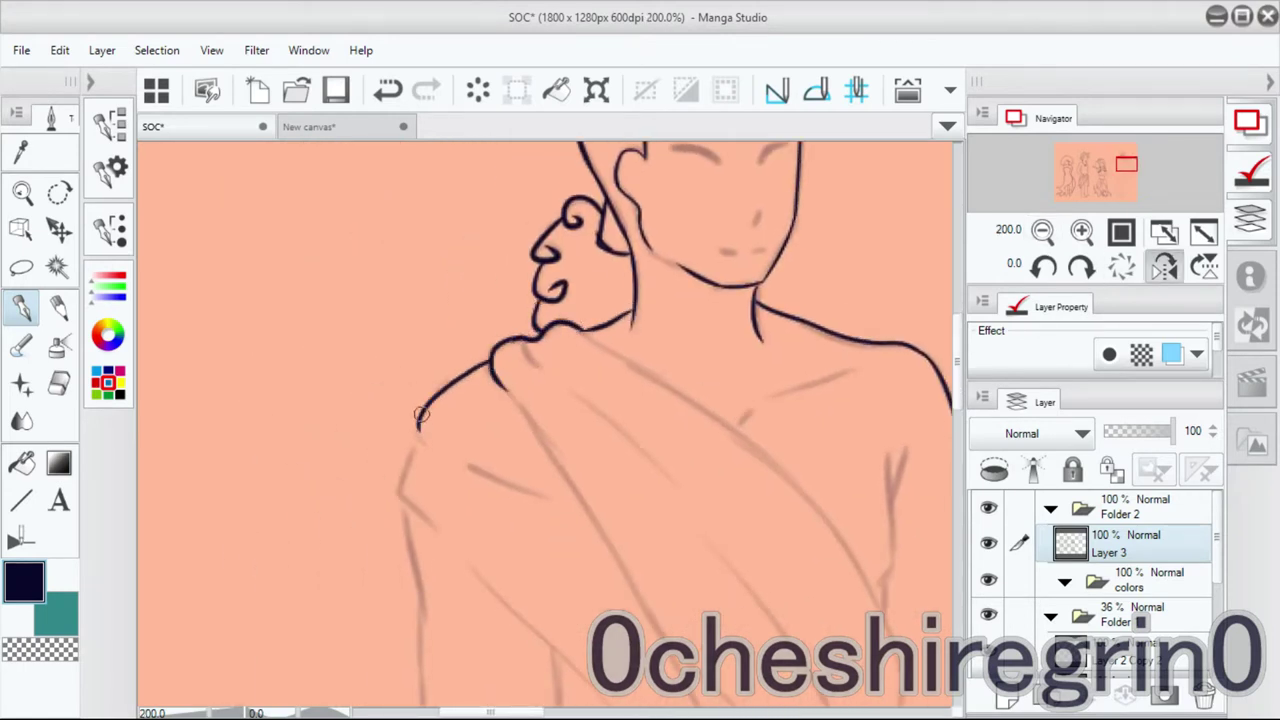
{"action": "key", "text": "h"}
Ink the bare arm's outer contour from the shoulder around the elbow to the waist.
{"action": "left_click_drag", "start_coordinate": [663, 449], "coordinate": [930, 360]}
{"action": "key", "text": "ctrl+z"}
{"action": "mouse_move", "coordinate": [370, 384]}
{"action": "left_mouse_down"}
{"action": "mouse_move", "coordinate": [335, 506]}
{"action": "mouse_move", "coordinate": [365, 580]}
{"action": "mouse_move", "coordinate": [317, 475]}
{"action": "left_mouse_up"}
{"action": "key", "text": "ctrl+z"}
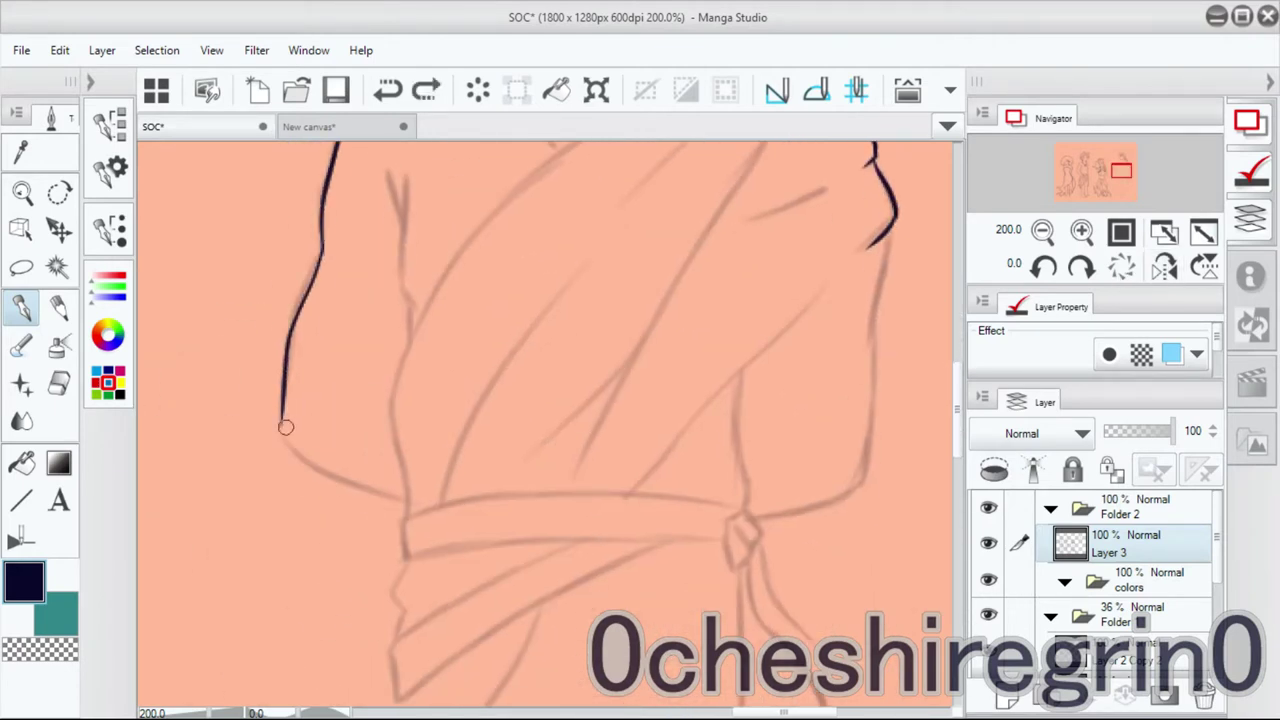
{"action": "left_click_drag", "start_coordinate": [284, 417], "coordinate": [416, 510]}
Ink the armpit crease and the inner edge of the bare arm along the chest.
{"action": "mouse_move", "coordinate": [363, 357]}
{"action": "left_mouse_down"}
{"action": "mouse_move", "coordinate": [430, 450]}
{"action": "mouse_move", "coordinate": [475, 360]}
{"action": "left_mouse_up"}
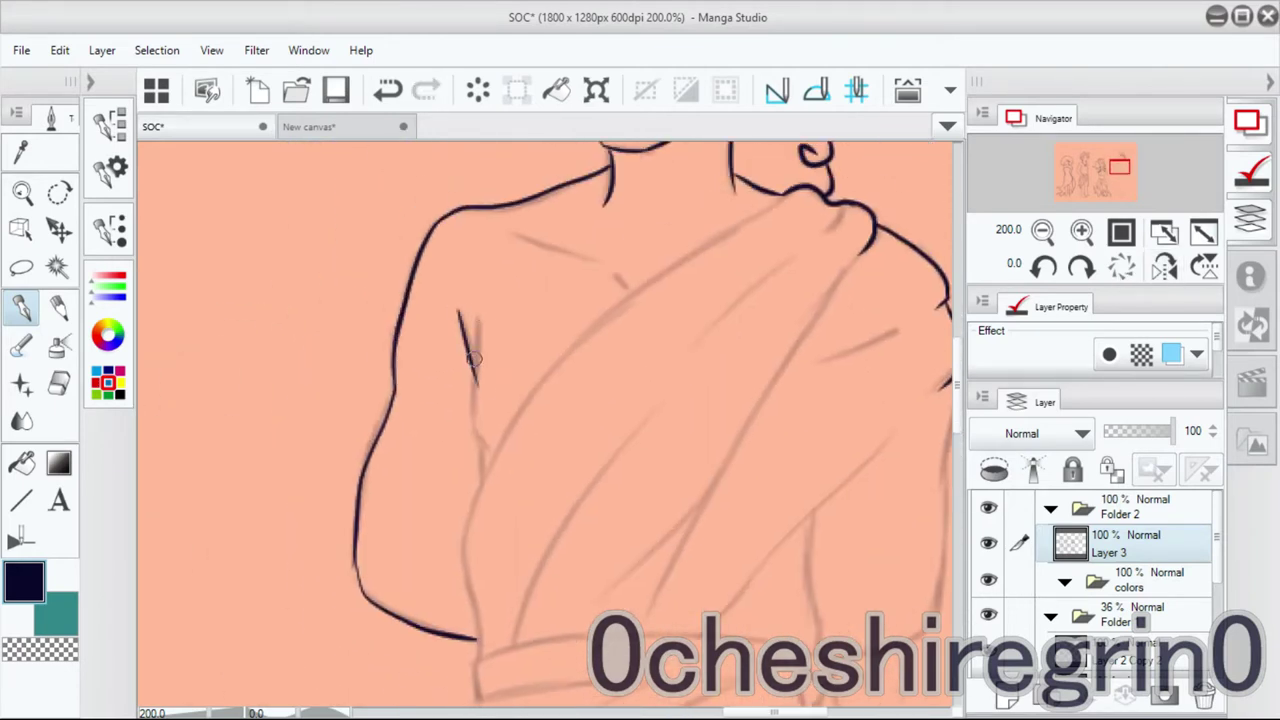
{"action": "left_click_drag", "start_coordinate": [480, 440], "coordinate": [484, 498]}
{"action": "key", "text": "ctrl+z"}
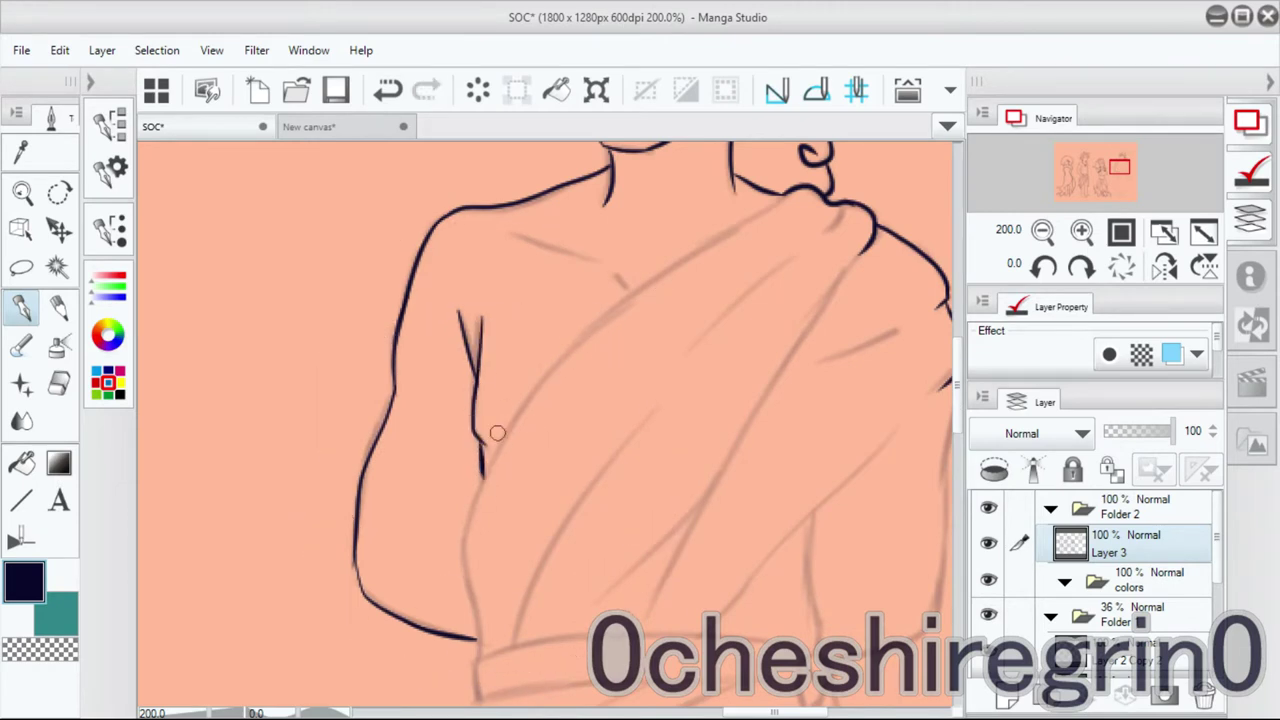
{"action": "left_click", "coordinate": [1160, 267]}
{"action": "key", "text": "h"}
Ink the drape's diagonal upper edge from the covered shoulder across the chest to the opposite side.
{"action": "left_click_drag", "start_coordinate": [760, 248], "coordinate": [460, 550]}
{"action": "key", "text": "ctrl+z"}
{"action": "key", "text": "ctrl+z"}
{"action": "left_click_drag", "start_coordinate": [789, 188], "coordinate": [462, 505]}
{"action": "key", "text": "ctrl+z"}
{"action": "left_click_drag", "start_coordinate": [790, 165], "coordinate": [480, 480]}
{"action": "key", "text": "ctrl+z"}
{"action": "left_click_drag", "start_coordinate": [777, 177], "coordinate": [460, 510]}
Ink the torso's side down to the waist and the first diagonal folds of the drape.
{"action": "mouse_move", "coordinate": [468, 458]}
{"action": "left_mouse_down"}
{"action": "mouse_move", "coordinate": [480, 515]}
{"action": "mouse_move", "coordinate": [506, 421]}
{"action": "left_mouse_up"}
{"action": "key", "text": "ctrl+z"}
{"action": "left_click_drag", "start_coordinate": [500, 376], "coordinate": [489, 553]}
{"action": "mouse_move", "coordinate": [468, 590]}
{"action": "left_mouse_down"}
{"action": "mouse_move", "coordinate": [723, 223]}
{"action": "mouse_move", "coordinate": [770, 183]}
{"action": "left_mouse_up"}
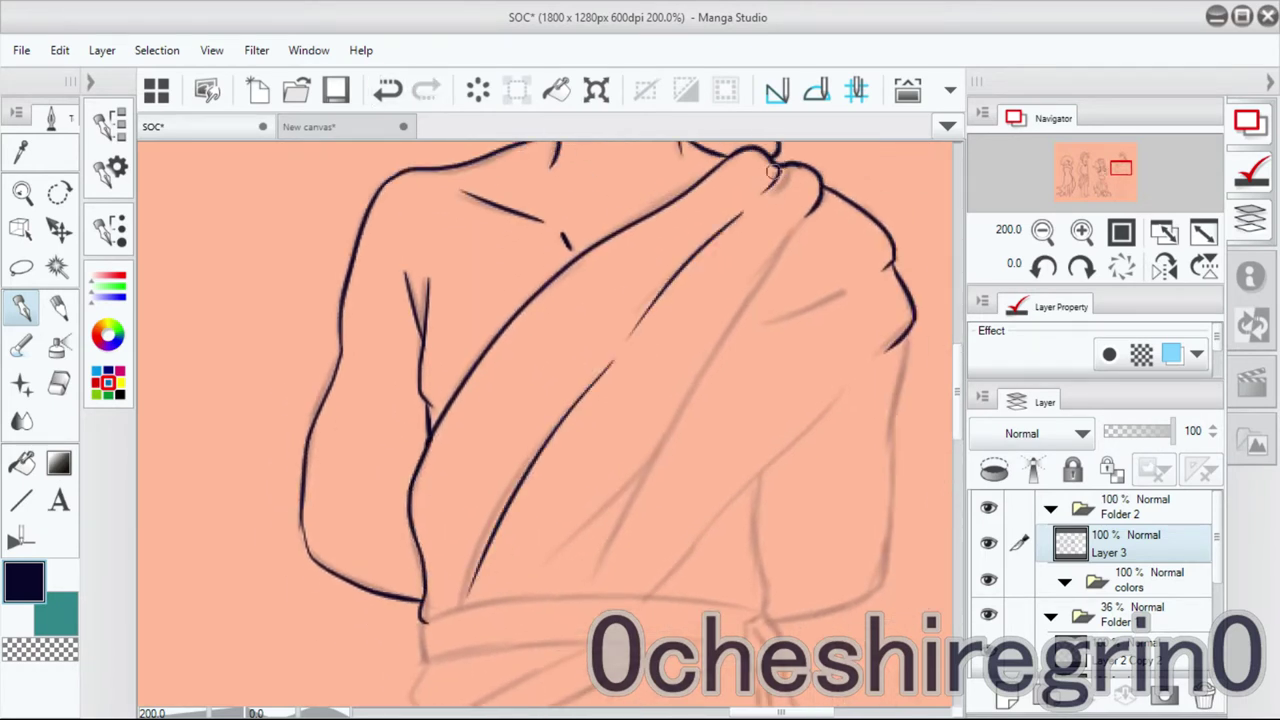
Ink the long central fold of the drape with its branching crease and the lower fold toward the waist.
{"action": "left_click_drag", "start_coordinate": [808, 233], "coordinate": [590, 578]}
{"action": "left_click_drag", "start_coordinate": [646, 474], "coordinate": [585, 580]}
{"action": "key", "text": "ctrl+z"}
{"action": "key", "text": "h"}
{"action": "key", "text": "ctrl+z"}
{"action": "mouse_move", "coordinate": [491, 531]}
{"action": "left_mouse_down"}
{"action": "mouse_move", "coordinate": [428, 455]}
{"action": "mouse_move", "coordinate": [551, 423]}
{"action": "left_mouse_up"}
{"action": "mouse_move", "coordinate": [380, 366]}
{"action": "left_mouse_down"}
{"action": "mouse_move", "coordinate": [515, 520]}
{"action": "mouse_move", "coordinate": [510, 493]}
{"action": "left_mouse_up"}
{"action": "key", "text": "ctrl+z"}
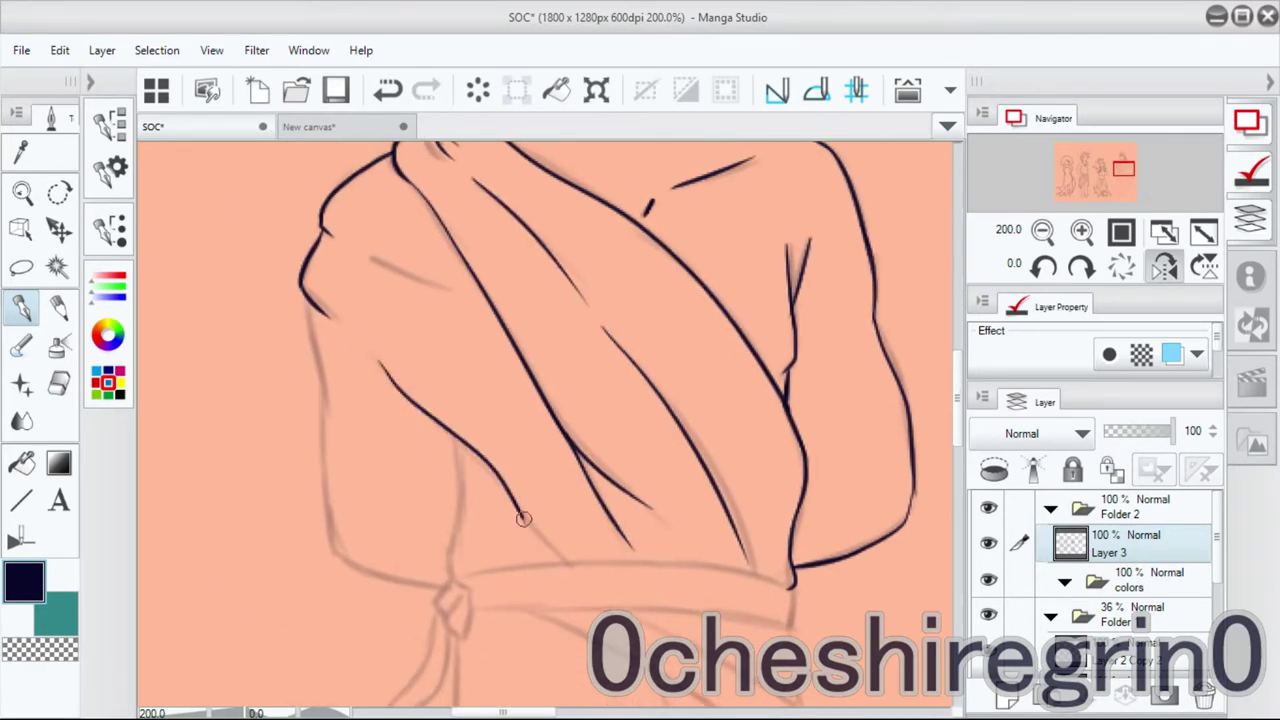
Ink the drape's short shoulder fold and the contours of the torso and arm beneath the cloth.
{"action": "left_click_drag", "start_coordinate": [345, 338], "coordinate": [425, 303]}
{"action": "left_click_drag", "start_coordinate": [442, 210], "coordinate": [532, 246]}
{"action": "left_click_drag", "start_coordinate": [538, 400], "coordinate": [530, 530]}
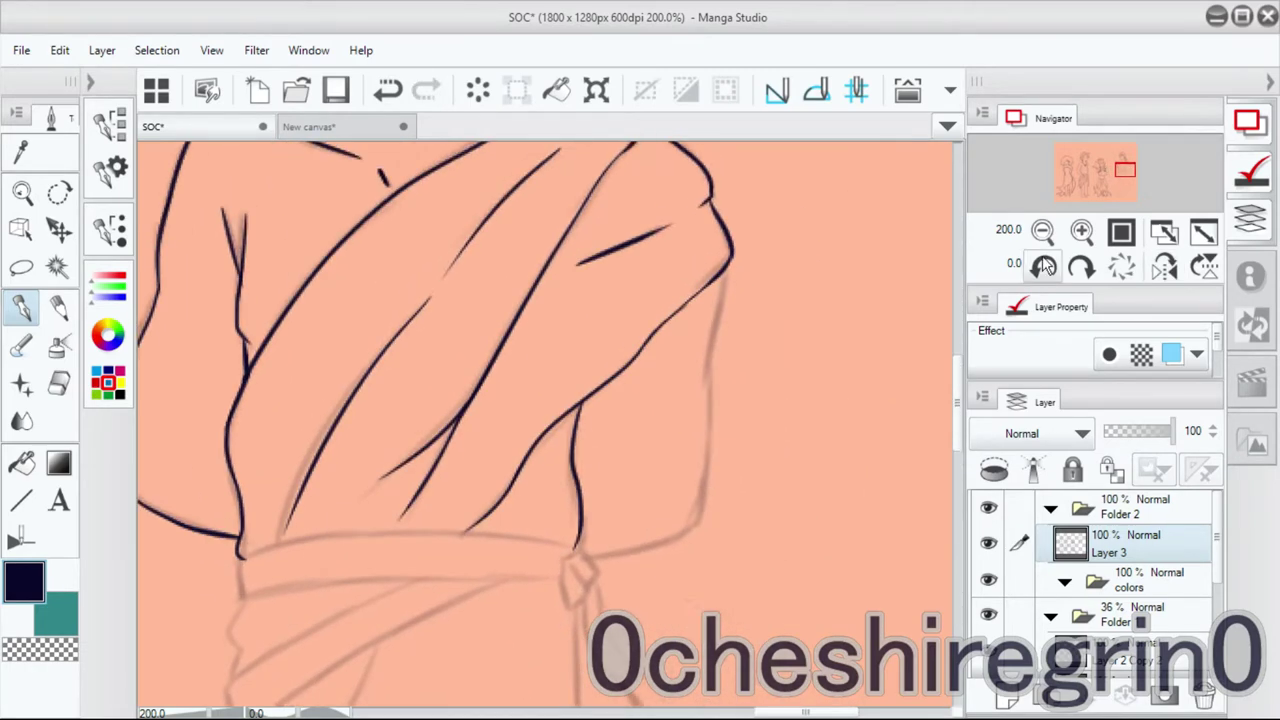
{"action": "left_click_drag", "start_coordinate": [388, 262], "coordinate": [404, 356]}
{"action": "left_click_drag", "start_coordinate": [489, 540], "coordinate": [730, 260]}
Ink the upper edge of the waistband across to the knot with the canvas rotated, then restore its rotation.
{"action": "key", "text": "minus"}
{"action": "key", "text": "minus"}
{"action": "key", "text": "minus"}
{"action": "key", "text": "ctrl+z"}
{"action": "left_click_drag", "start_coordinate": [445, 455], "coordinate": [566, 294]}
{"action": "key", "text": "ctrl+z"}
{"action": "left_click_drag", "start_coordinate": [505, 360], "coordinate": [670, 210]}
{"action": "left_click_drag", "start_coordinate": [575, 285], "coordinate": [650, 222]}
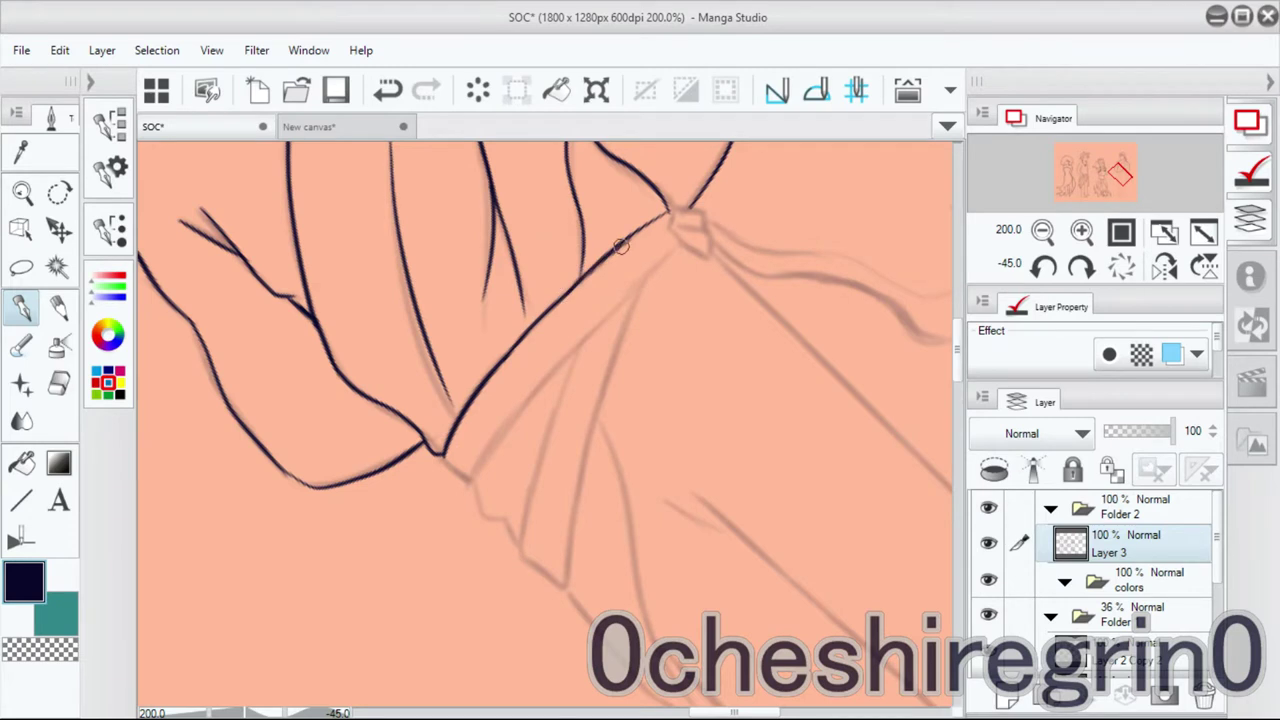
{"action": "key", "text": "asciicircum"}
{"action": "key", "text": "asciicircum"}
{"action": "key", "text": "asciicircum"}
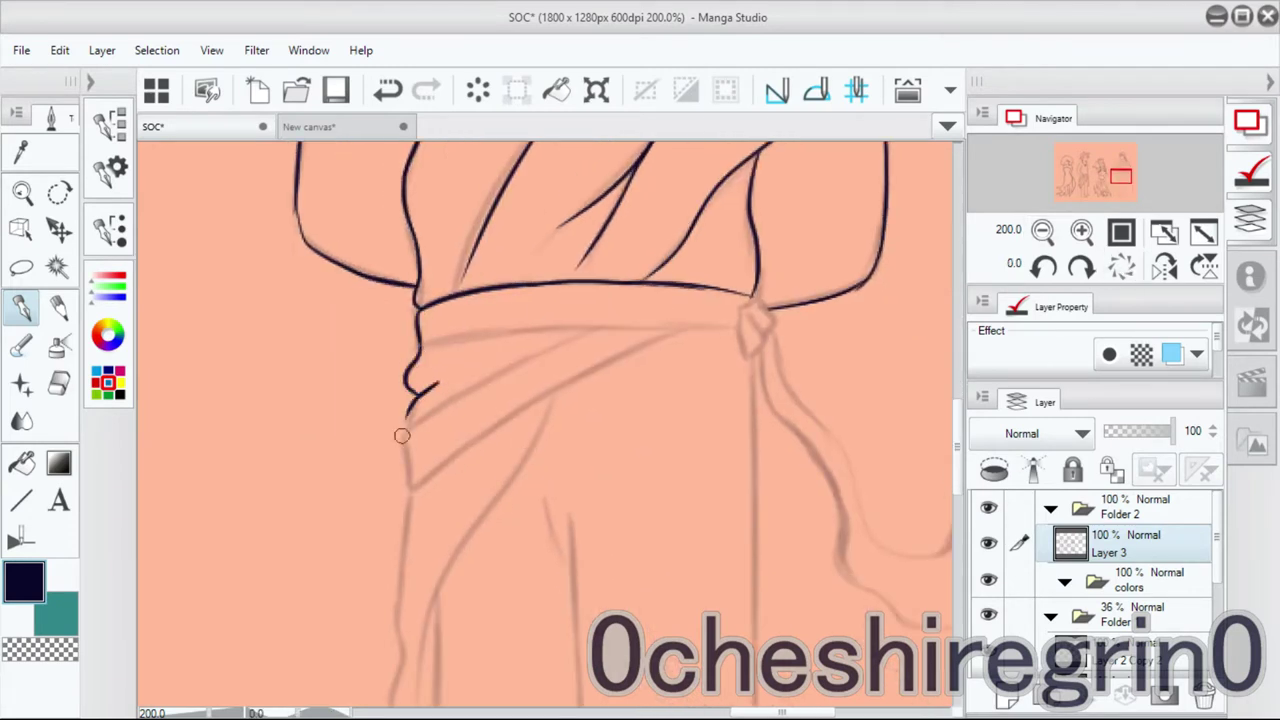
Ink the waistband's lower edge and the wrapped cloth folds around the hip.
{"action": "mouse_move", "coordinate": [446, 337]}
{"action": "left_mouse_down"}
{"action": "mouse_move", "coordinate": [729, 329]}
{"action": "mouse_move", "coordinate": [471, 434]}
{"action": "mouse_move", "coordinate": [430, 485]}
{"action": "left_mouse_up"}
{"action": "key", "text": "ctrl+z"}
{"action": "left_click_drag", "start_coordinate": [605, 322], "coordinate": [406, 426]}
{"action": "mouse_move", "coordinate": [405, 415]}
{"action": "left_mouse_down"}
{"action": "mouse_move", "coordinate": [413, 472]}
{"action": "mouse_move", "coordinate": [680, 332]}
{"action": "mouse_move", "coordinate": [667, 159]}
{"action": "left_mouse_up"}
{"action": "left_click_drag", "start_coordinate": [431, 290], "coordinate": [416, 403]}
Ink the cloth flap hanging from the hip and the short creases at the top of the trouser leg.
{"action": "left_click_drag", "start_coordinate": [454, 519], "coordinate": [500, 690]}
{"action": "left_click_drag", "start_coordinate": [543, 350], "coordinate": [543, 451]}
{"action": "mouse_move", "coordinate": [446, 300]}
{"action": "left_mouse_down"}
{"action": "mouse_move", "coordinate": [800, 394]}
{"action": "mouse_move", "coordinate": [514, 337]}
{"action": "left_mouse_up"}
{"action": "key", "text": "h"}
{"action": "key", "text": "ctrl+minus"}
{"action": "left_click_drag", "start_coordinate": [512, 268], "coordinate": [518, 376]}
{"action": "left_click_drag", "start_coordinate": [518, 376], "coordinate": [634, 374]}
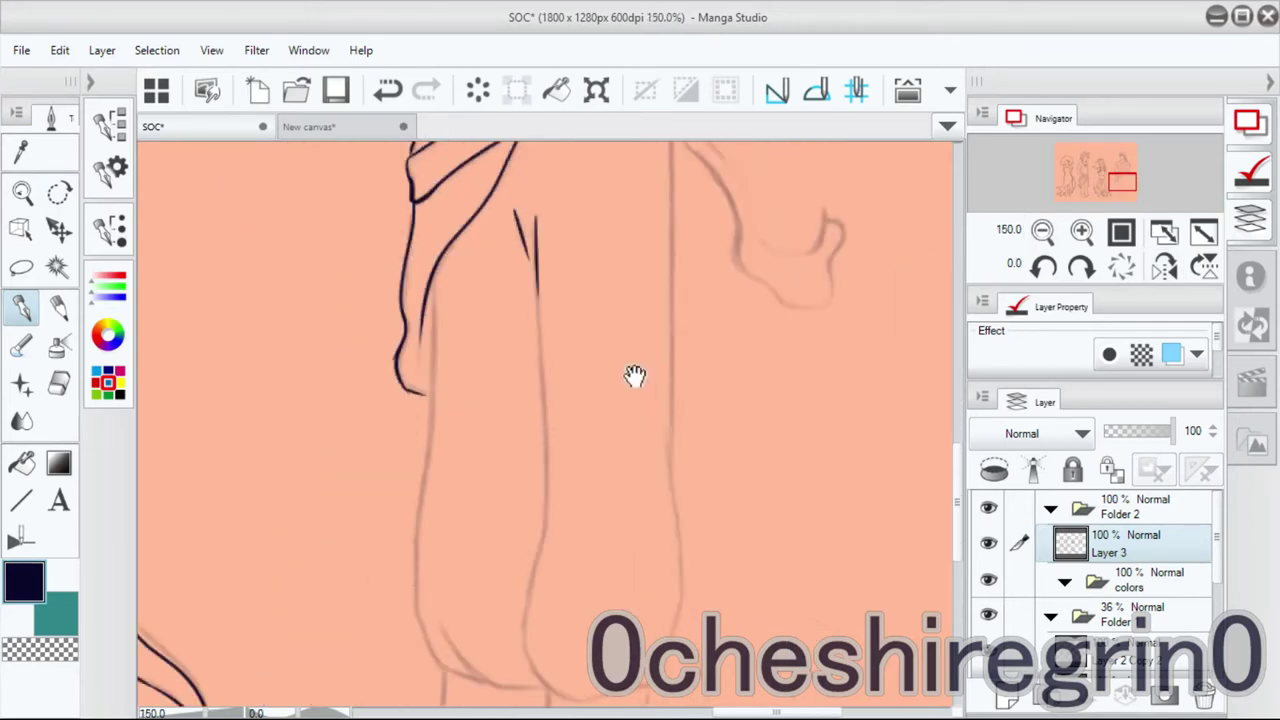
Ink the long inner and outer contours of the fourth figure's trouser legs.
{"action": "left_click_drag", "start_coordinate": [452, 184], "coordinate": [442, 436]}
{"action": "mouse_move", "coordinate": [553, 256]}
{"action": "left_mouse_down"}
{"action": "mouse_move", "coordinate": [560, 534]}
{"action": "mouse_move", "coordinate": [525, 439]}
{"action": "left_mouse_up"}
{"action": "key", "text": "ctrl+z"}
{"action": "left_click_drag", "start_coordinate": [503, 420], "coordinate": [571, 517]}
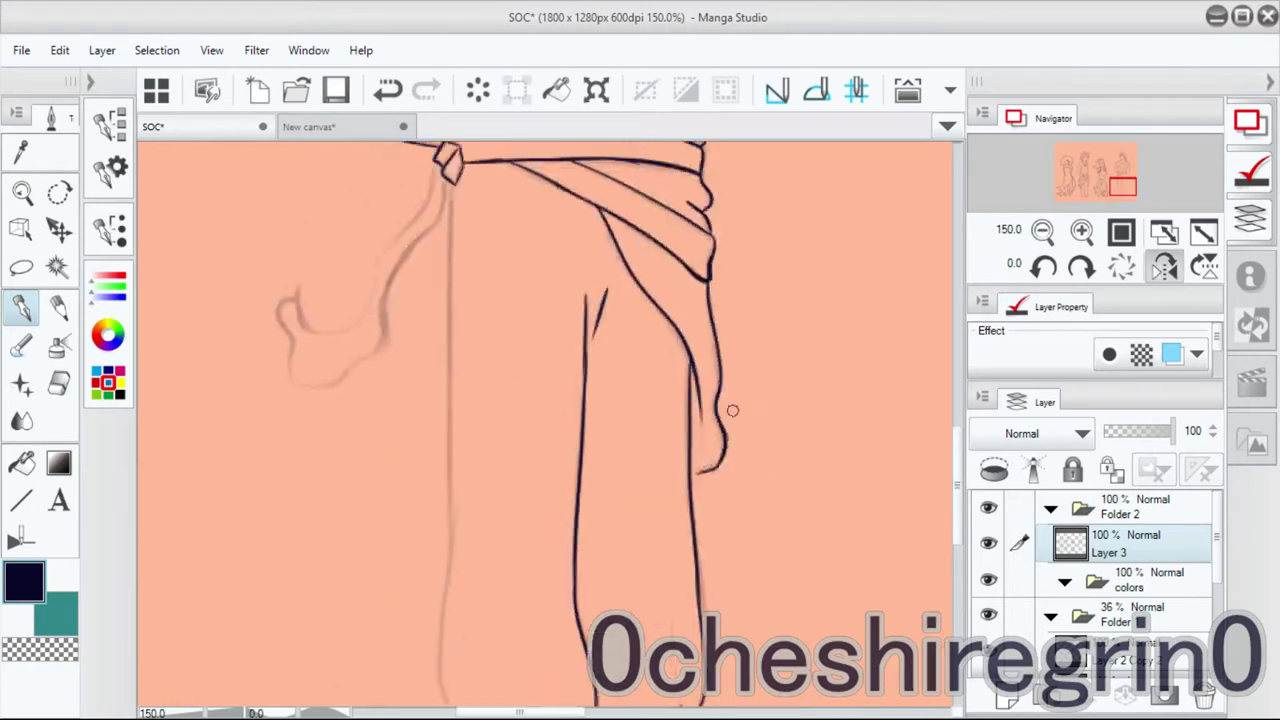
{"action": "left_click_drag", "start_coordinate": [448, 180], "coordinate": [471, 520]}
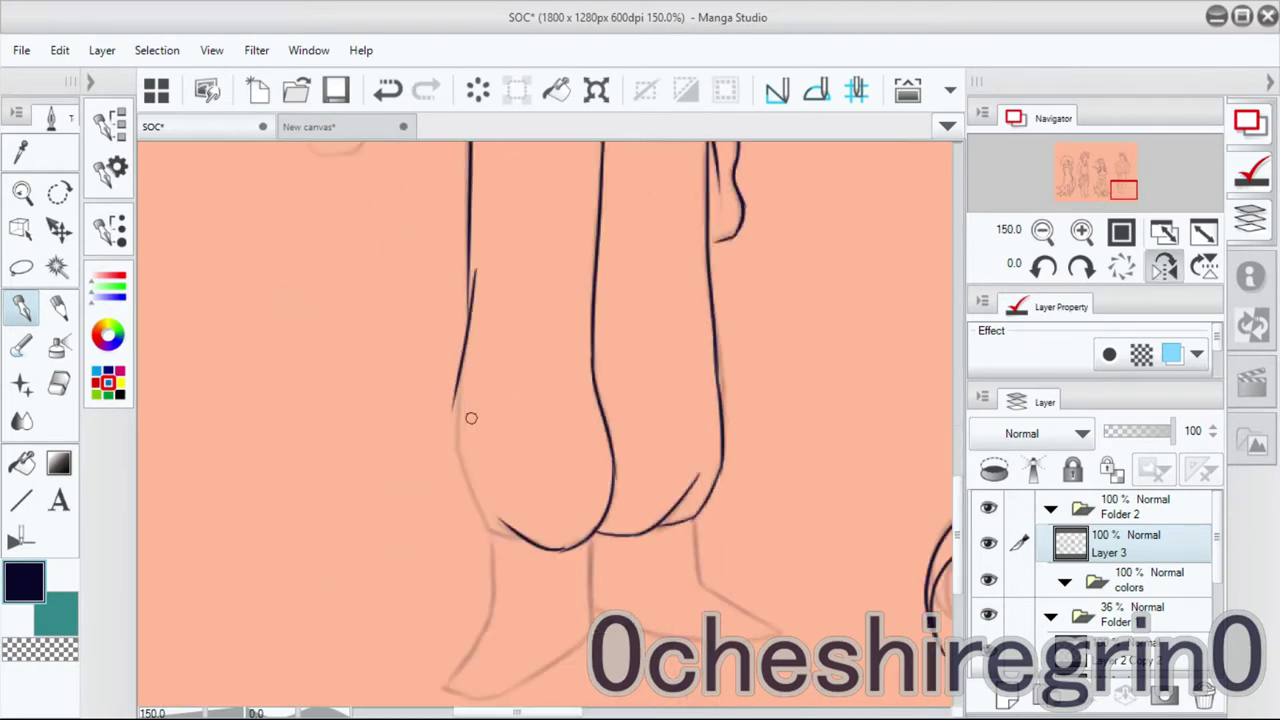
Ink the lower bulge of the front trouser leg and its gathered hem above the ankle.
{"action": "key", "text": "ctrl+z"}
{"action": "left_click_drag", "start_coordinate": [476, 272], "coordinate": [458, 402]}
{"action": "mouse_move", "coordinate": [481, 513]}
{"action": "left_mouse_down"}
{"action": "mouse_move", "coordinate": [540, 560]}
{"action": "mouse_move", "coordinate": [603, 514]}
{"action": "left_mouse_up"}
{"action": "scroll", "coordinate": [603, 514], "scroll_direction": "up", "scroll_amount": 1}
{"action": "key", "text": "ctrl+z"}
Ink the fourth figure's ankles and pointed feet, then restore the unmirrored view.
{"action": "mouse_move", "coordinate": [527, 350]}
{"action": "left_mouse_down"}
{"action": "mouse_move", "coordinate": [517, 443]}
{"action": "mouse_move", "coordinate": [410, 508]}
{"action": "left_mouse_up"}
{"action": "left_click", "coordinate": [1162, 268]}
{"action": "left_click", "coordinate": [1162, 268]}
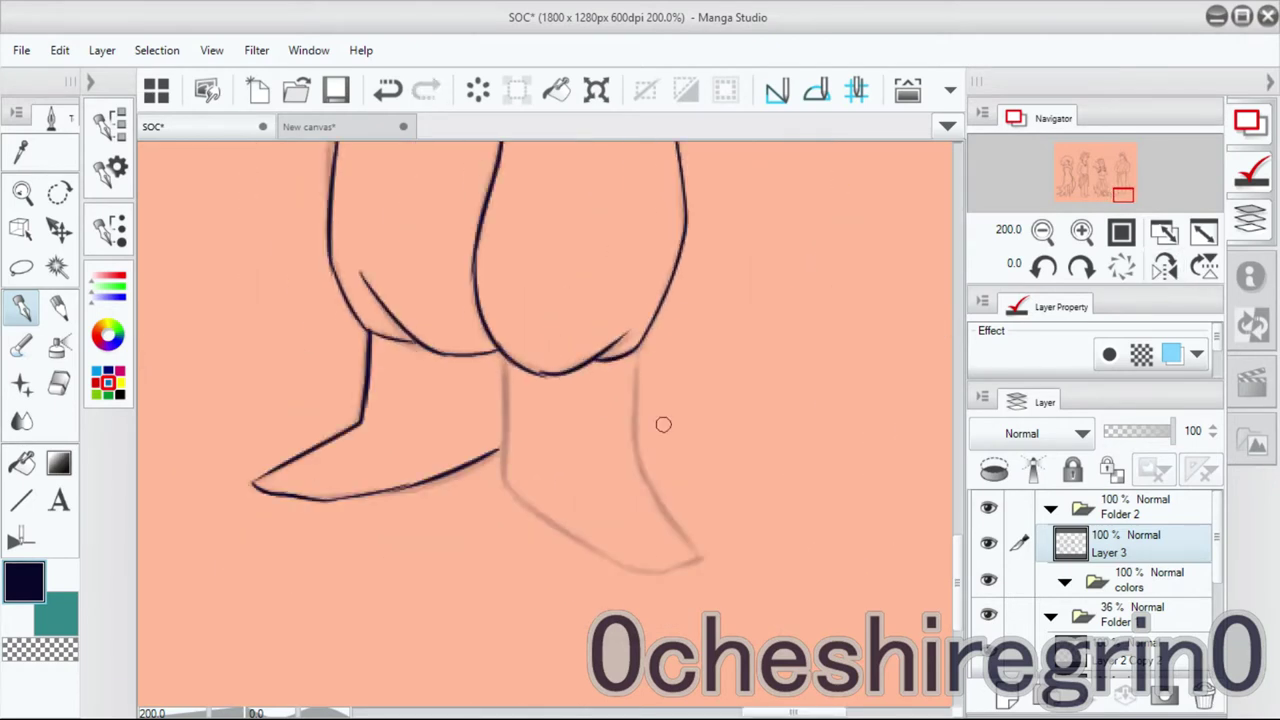
{"action": "key", "text": "ctrl+z"}
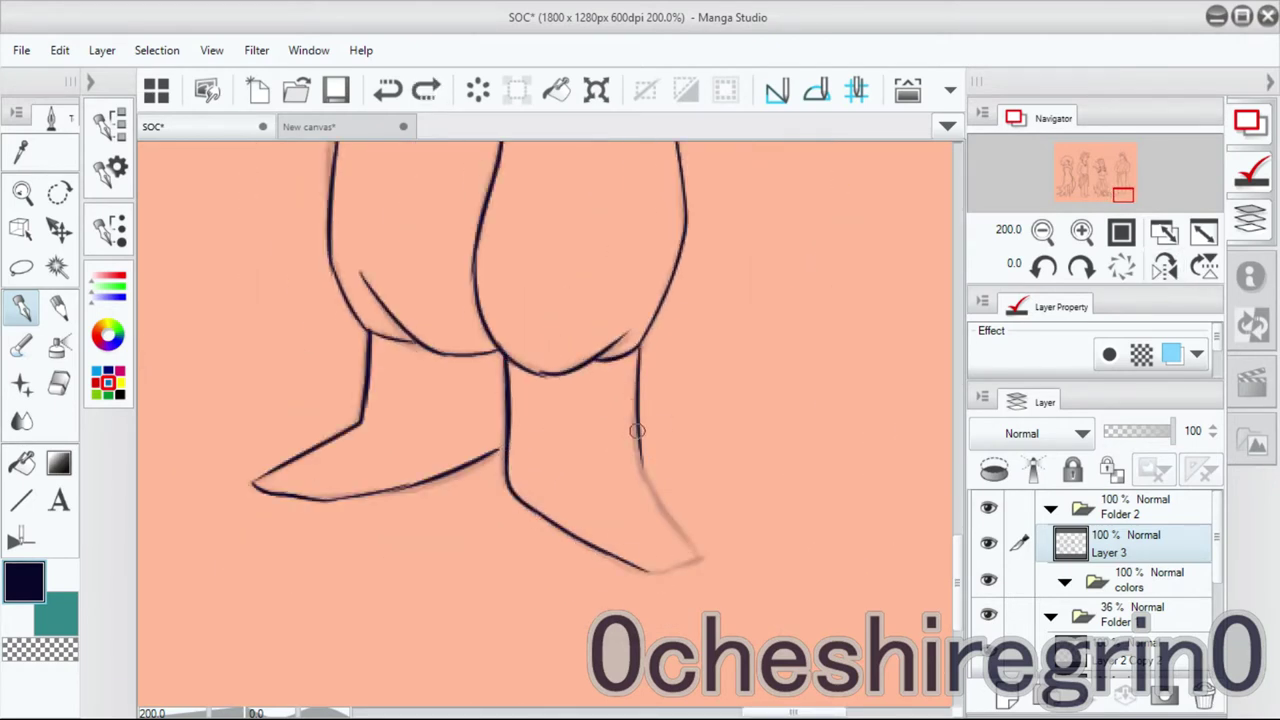
{"action": "left_click", "coordinate": [1162, 268]}
{"action": "left_click", "coordinate": [1042, 231]}
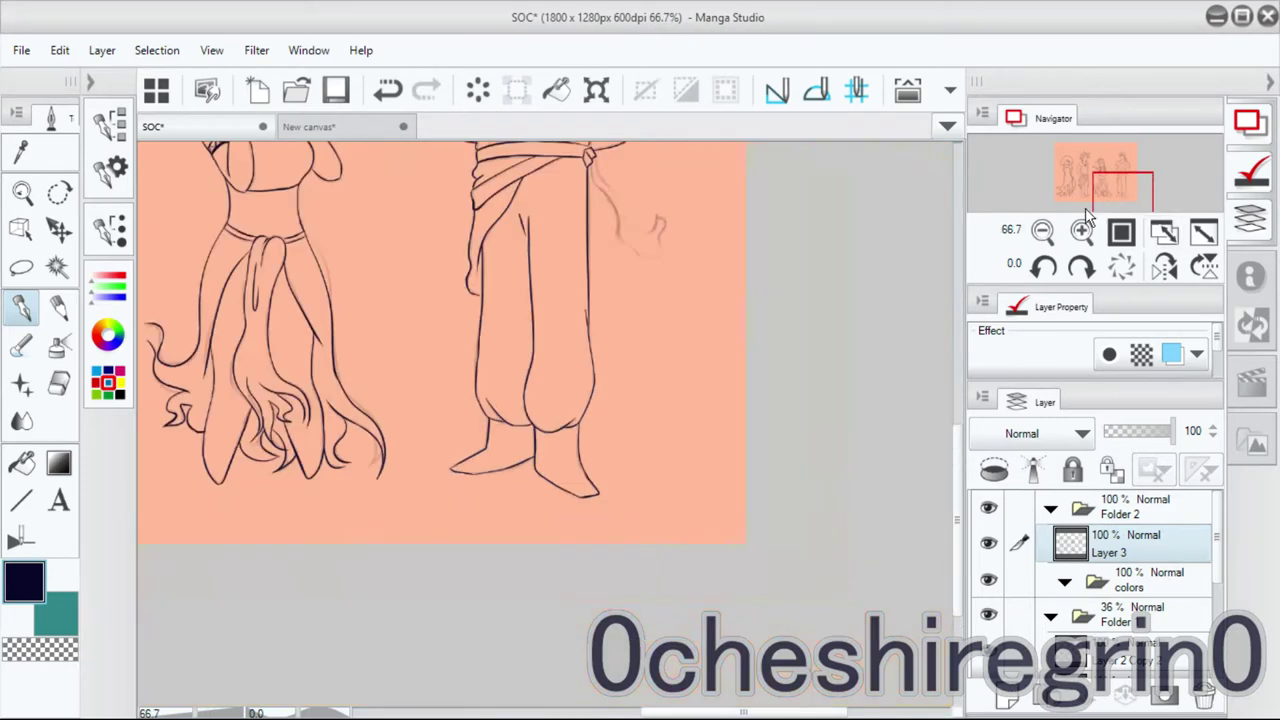
{"action": "left_click", "coordinate": [1081, 231]}
{"action": "mouse_move", "coordinate": [592, 252]}
{"action": "left_mouse_down"}
{"action": "mouse_move", "coordinate": [521, 347]}
{"action": "mouse_move", "coordinate": [494, 502]}
{"action": "left_mouse_up"}
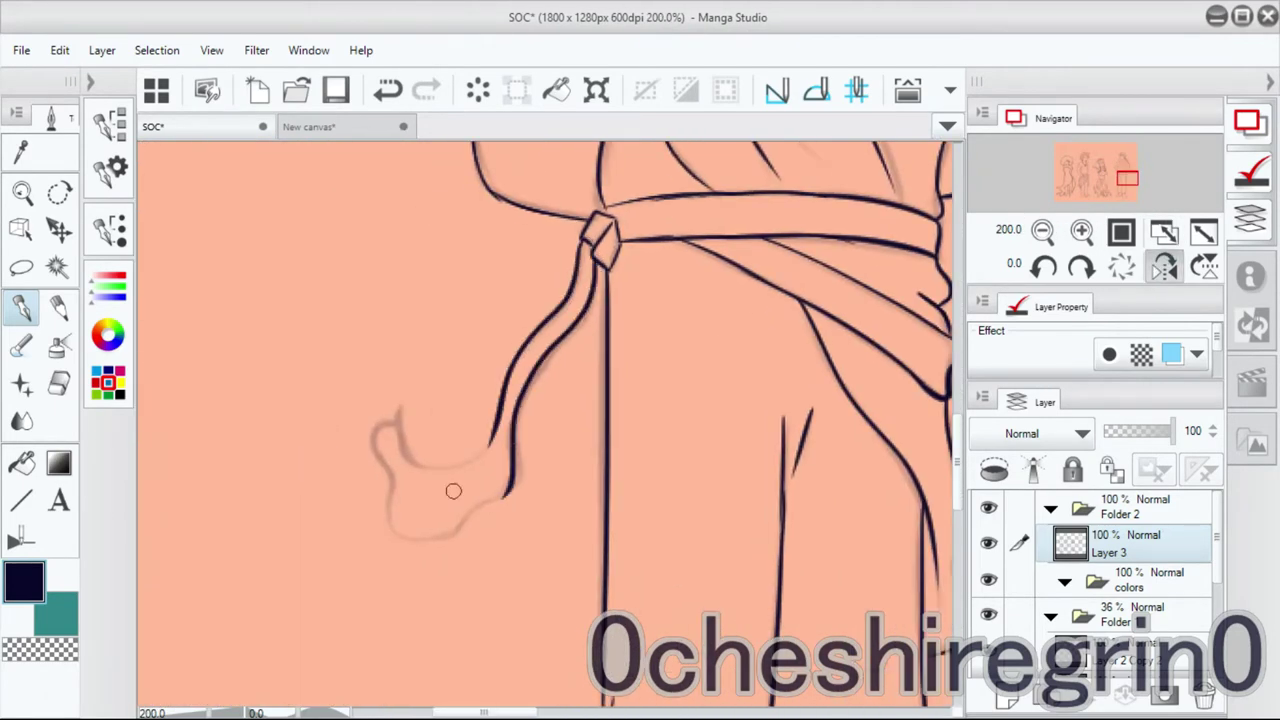
{"action": "key", "text": "ctrl+z"}
{"action": "left_click_drag", "start_coordinate": [466, 449], "coordinate": [400, 410]}
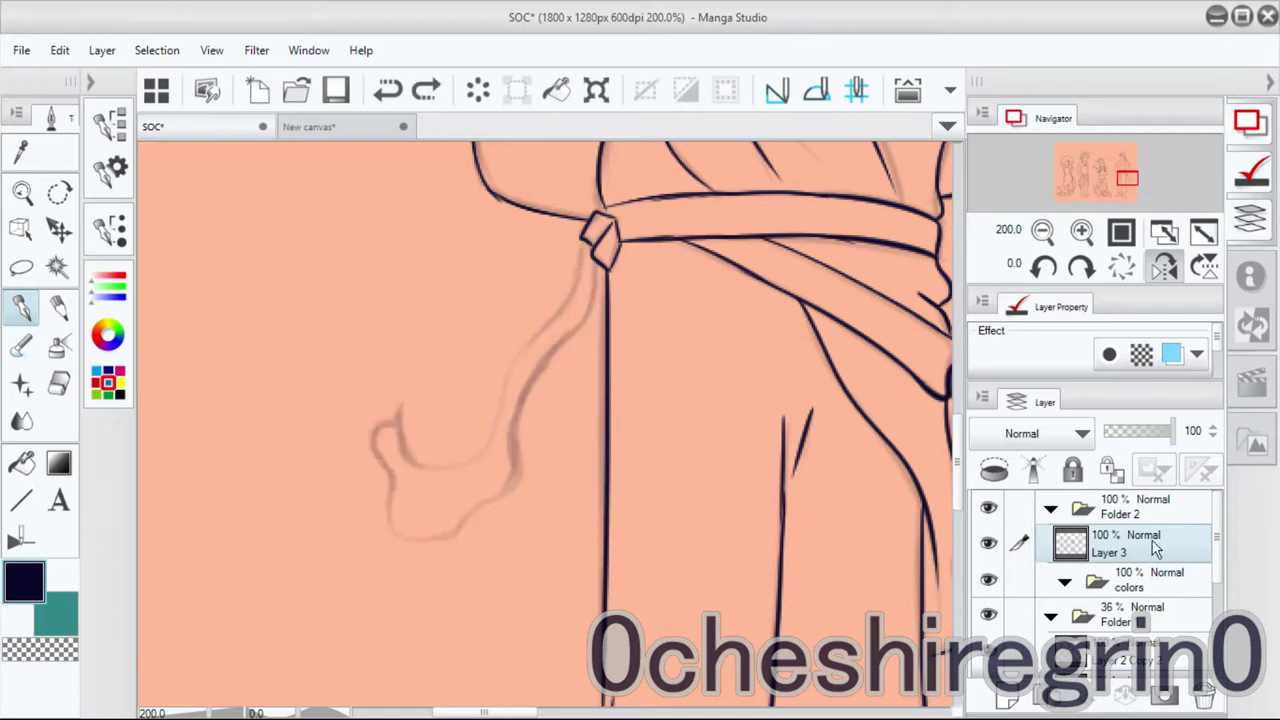
Add a layer above Layer 3 at 49% opacity and ink the loose sash tail hanging from the waist knot.
{"action": "key", "text": "ctrl+shift+n"}
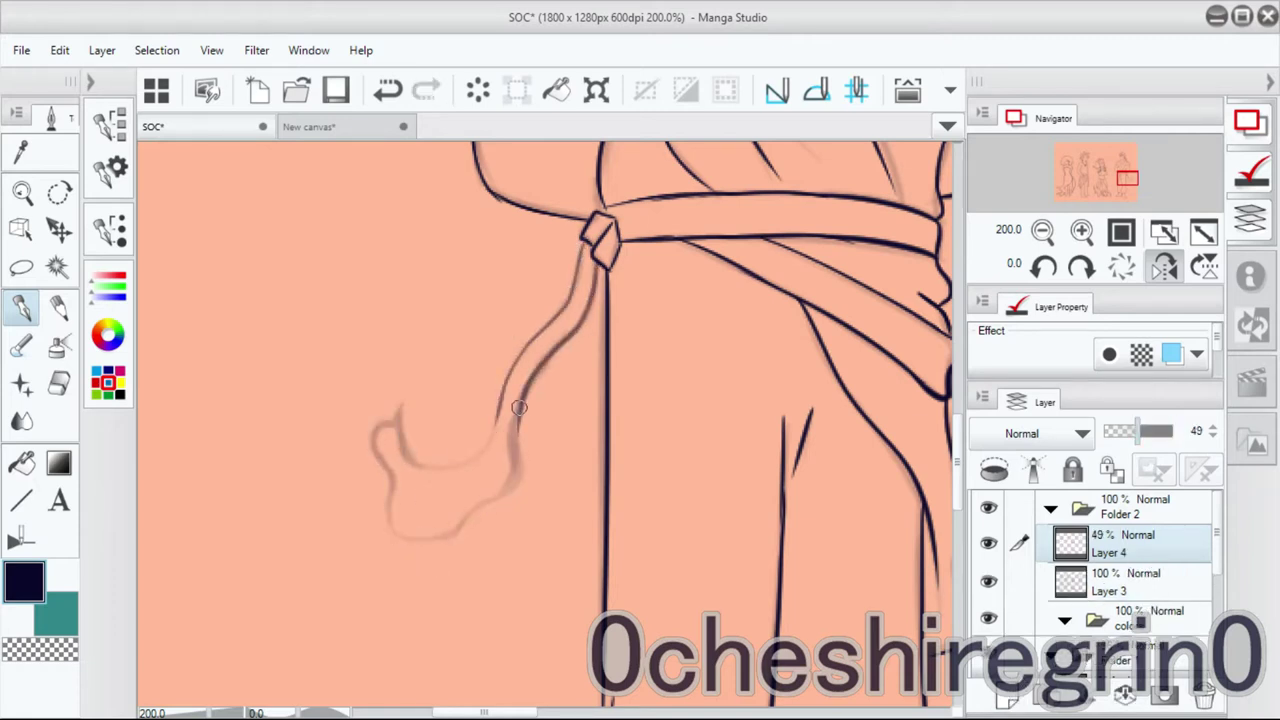
{"action": "left_click_drag", "start_coordinate": [463, 518], "coordinate": [455, 535]}
{"action": "left_click_drag", "start_coordinate": [512, 392], "coordinate": [398, 418]}
{"action": "key", "text": "ctrl+z"}
{"action": "left_click_drag", "start_coordinate": [512, 392], "coordinate": [385, 425]}
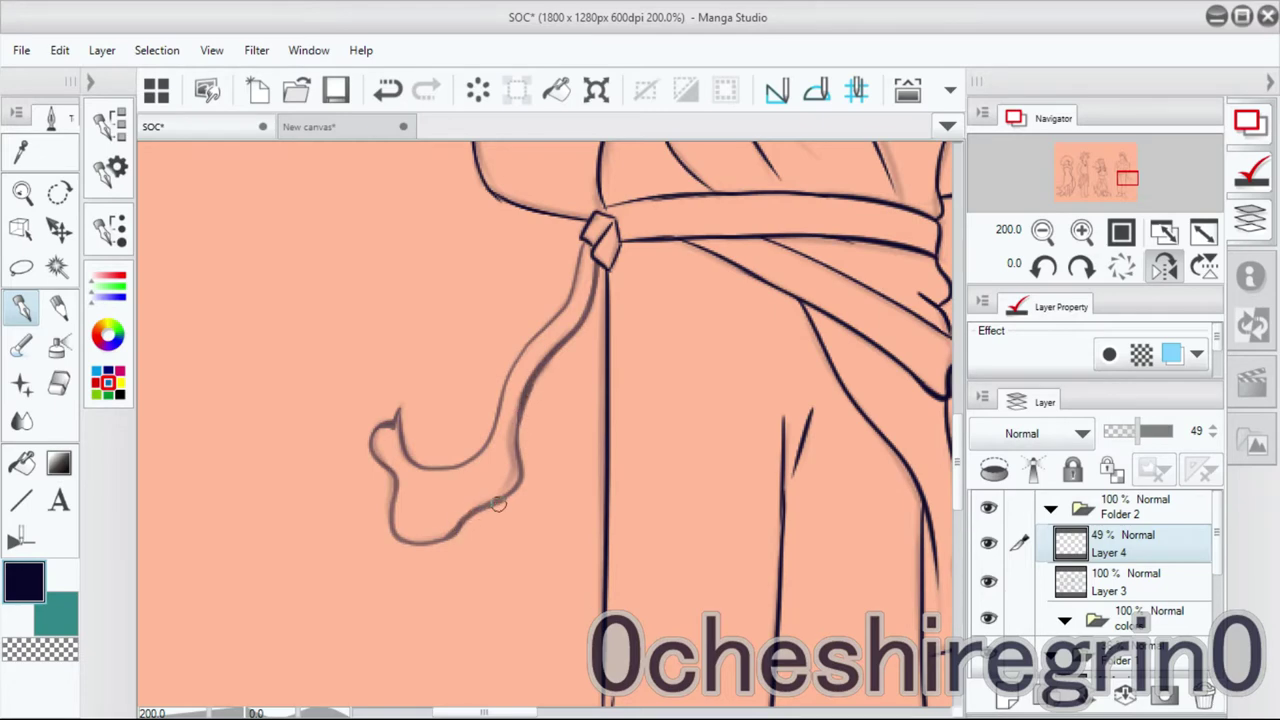
{"action": "left_click_drag", "start_coordinate": [715, 318], "coordinate": [571, 443]}
Add another layer directly above Layer 3 and ink the figures' noses and mouths on Layer 3.
{"action": "left_click", "coordinate": [1110, 580]}
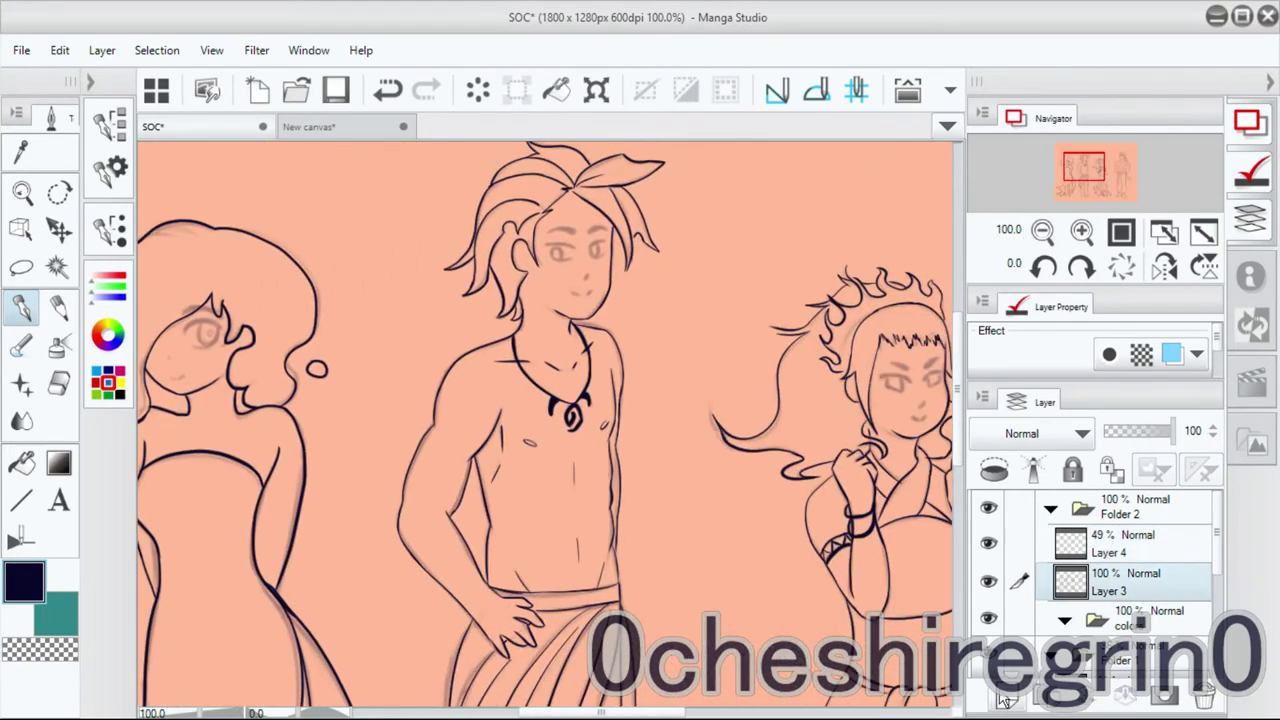
{"action": "left_click", "coordinate": [1063, 172]}
{"action": "left_click", "coordinate": [1081, 231]}
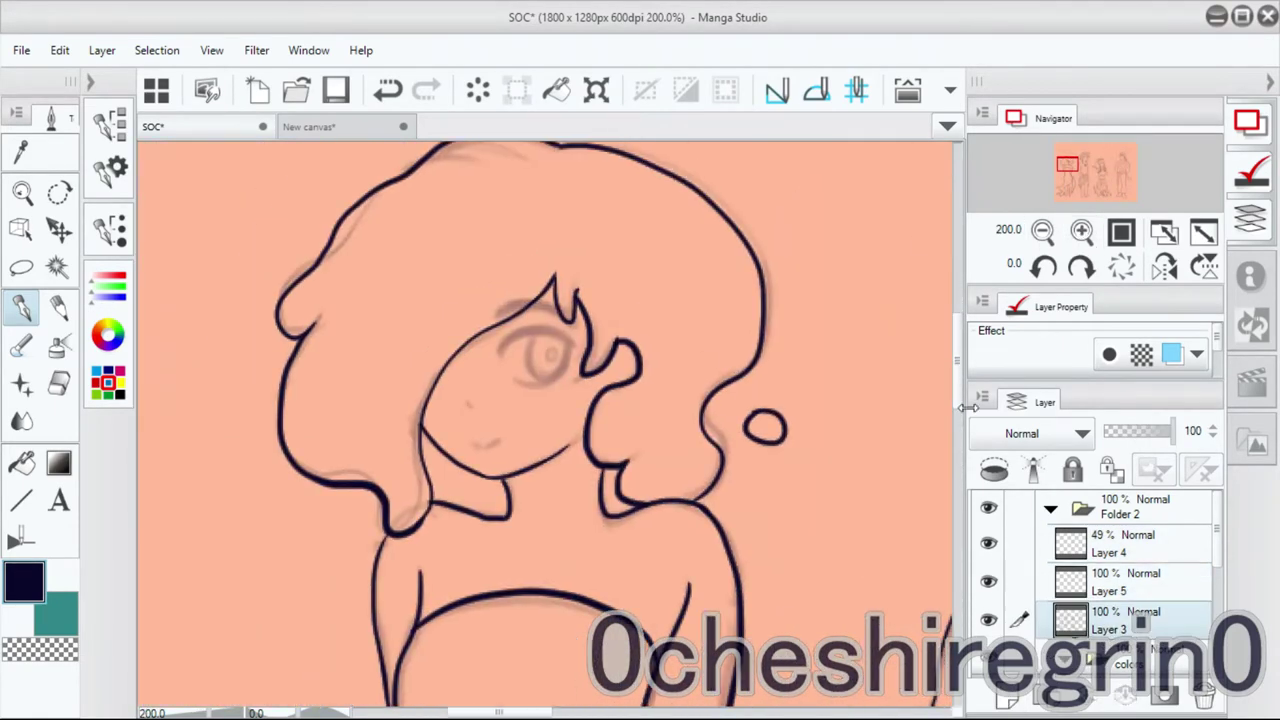
{"action": "left_click_drag", "start_coordinate": [940, 450], "coordinate": [471, 466]}
{"action": "left_click_drag", "start_coordinate": [850, 470], "coordinate": [535, 465]}
{"action": "left_click_drag", "start_coordinate": [740, 487], "coordinate": [441, 367]}
{"action": "left_click_drag", "start_coordinate": [918, 683], "coordinate": [668, 493]}
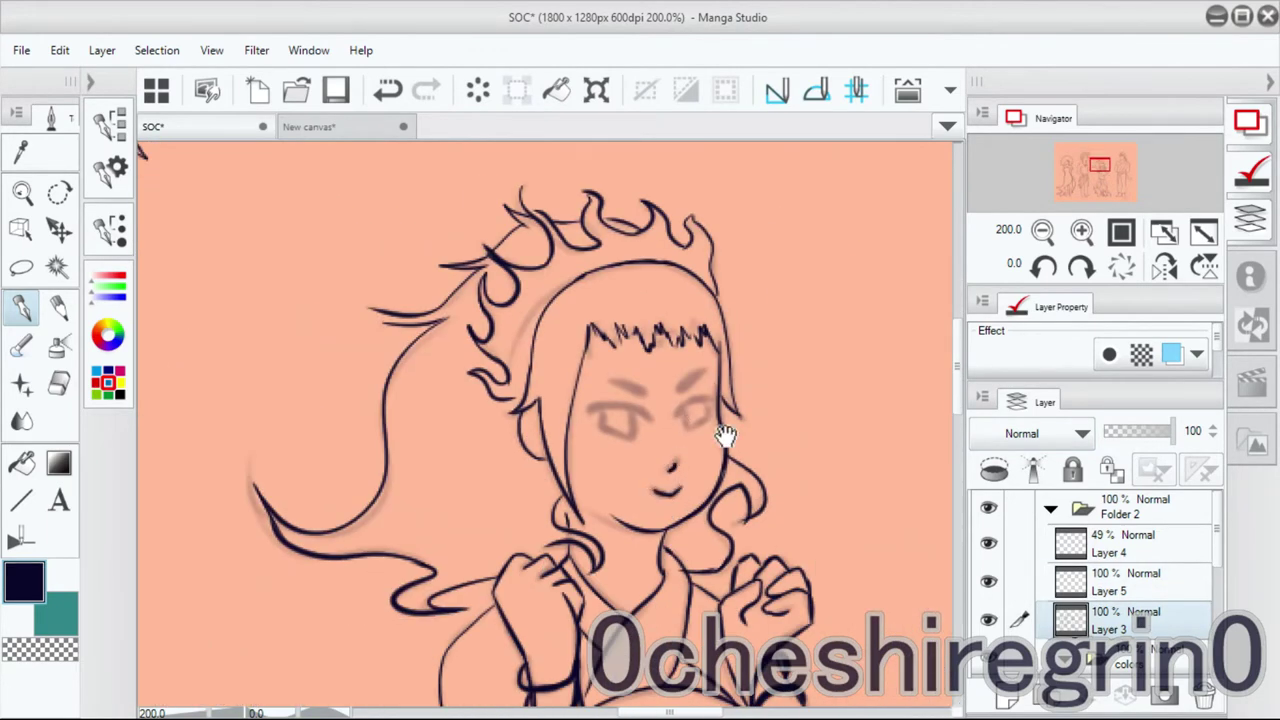
{"action": "left_click_drag", "start_coordinate": [698, 444], "coordinate": [587, 456]}
{"action": "mouse_move", "coordinate": [533, 508]}
{"action": "left_mouse_down"}
{"action": "mouse_move", "coordinate": [586, 491]}
{"action": "mouse_move", "coordinate": [700, 520]}
{"action": "left_mouse_up"}
Ink the fourth figure's closed eyes with thick curved strokes on Layer 5.
{"action": "left_click", "coordinate": [1110, 581]}
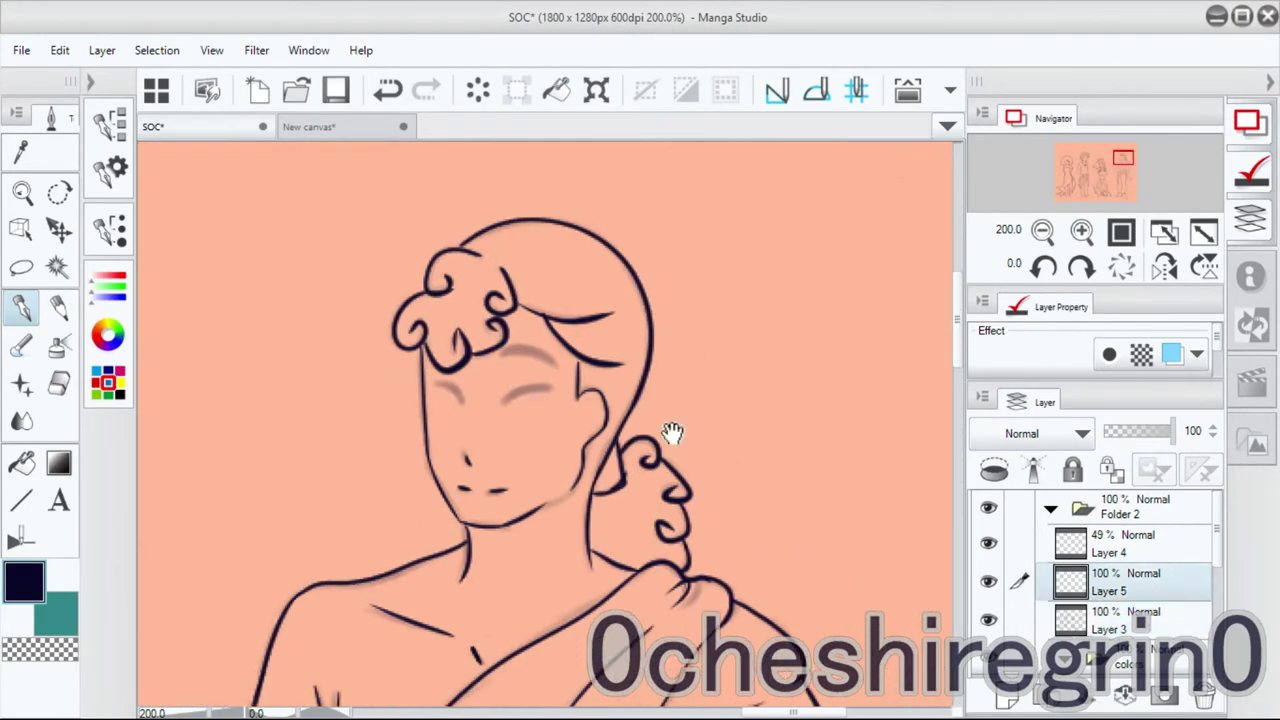
{"action": "scroll", "coordinate": [557, 414], "scroll_direction": "up", "scroll_amount": 3}
{"action": "mouse_move", "coordinate": [557, 414]}
{"action": "left_mouse_down"}
{"action": "mouse_move", "coordinate": [630, 380]}
{"action": "mouse_move", "coordinate": [586, 394]}
{"action": "mouse_move", "coordinate": [650, 386]}
{"action": "mouse_move", "coordinate": [560, 418]}
{"action": "left_mouse_up"}
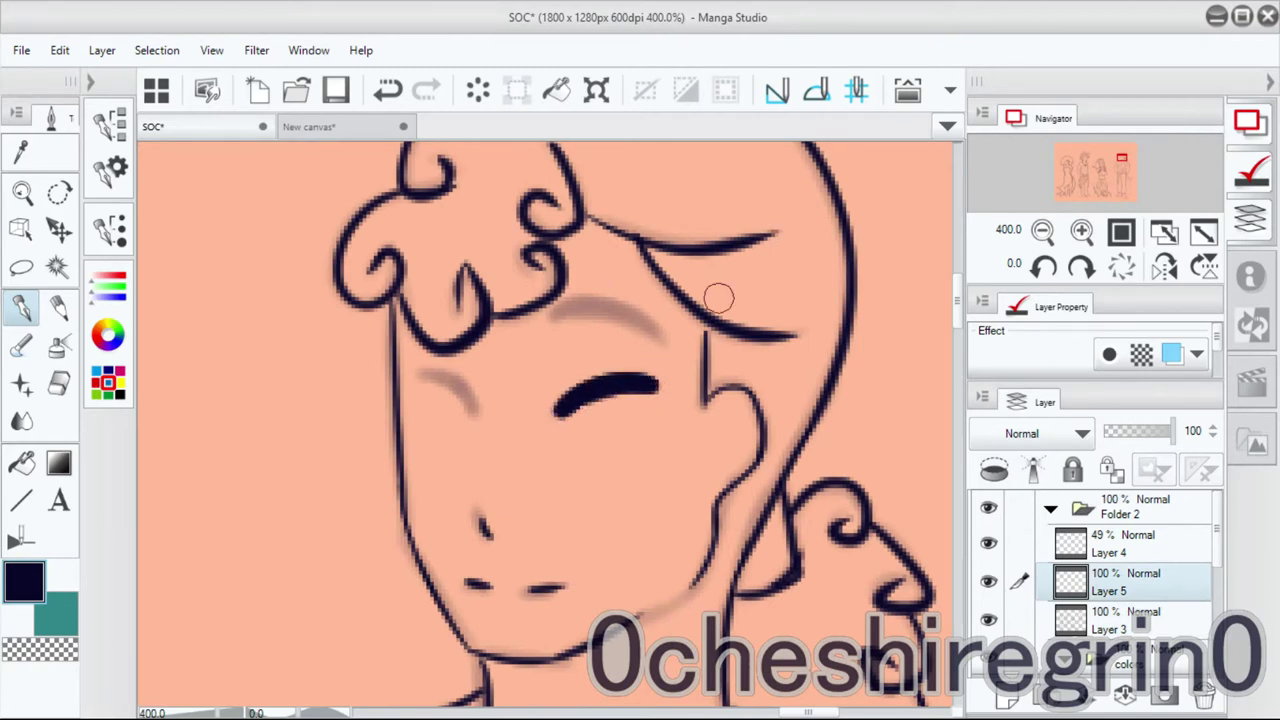
{"action": "key", "text": "h"}
{"action": "left_click_drag", "start_coordinate": [690, 372], "coordinate": [622, 408]}
{"action": "key", "text": "h"}
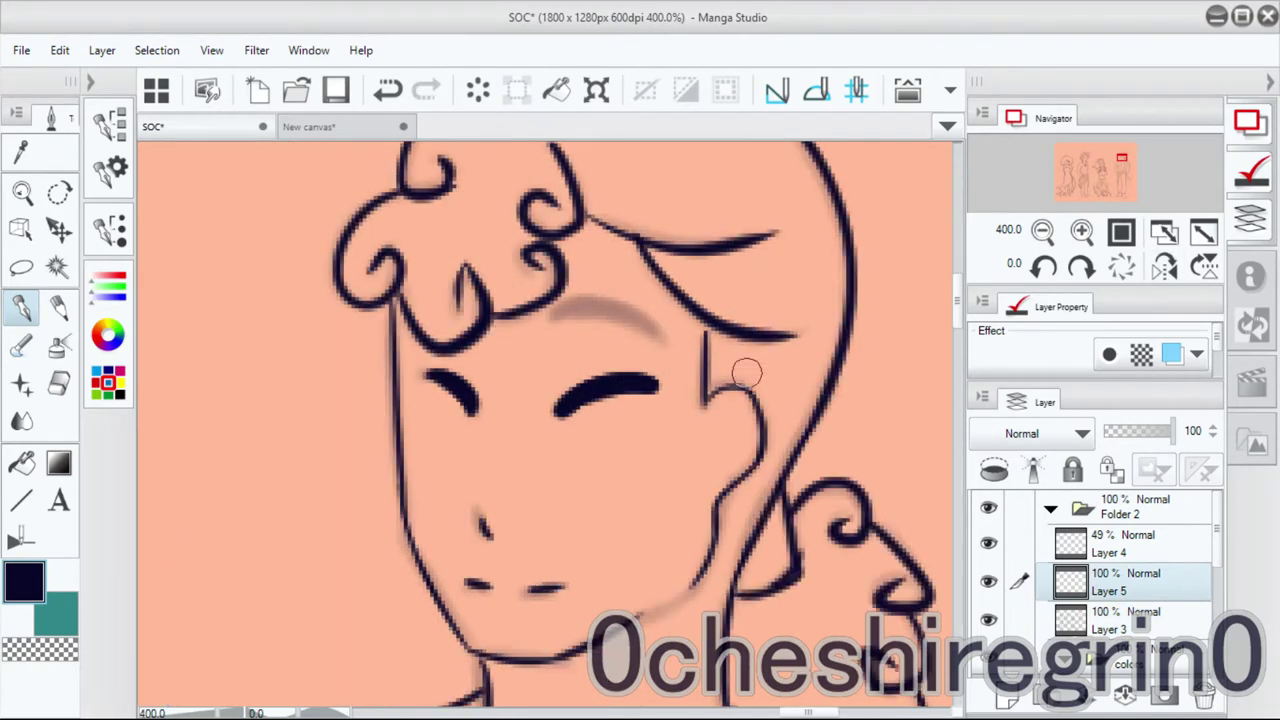
Ink the third figure's slanted, tapered eyebrows on Layer 5, redrawing strokes that miss the sketch.
{"action": "left_click", "coordinate": [1042, 230]}
{"action": "left_click_drag", "start_coordinate": [467, 488], "coordinate": [900, 480]}
{"action": "left_click", "coordinate": [1081, 230]}
{"action": "left_click_drag", "start_coordinate": [552, 398], "coordinate": [614, 357]}
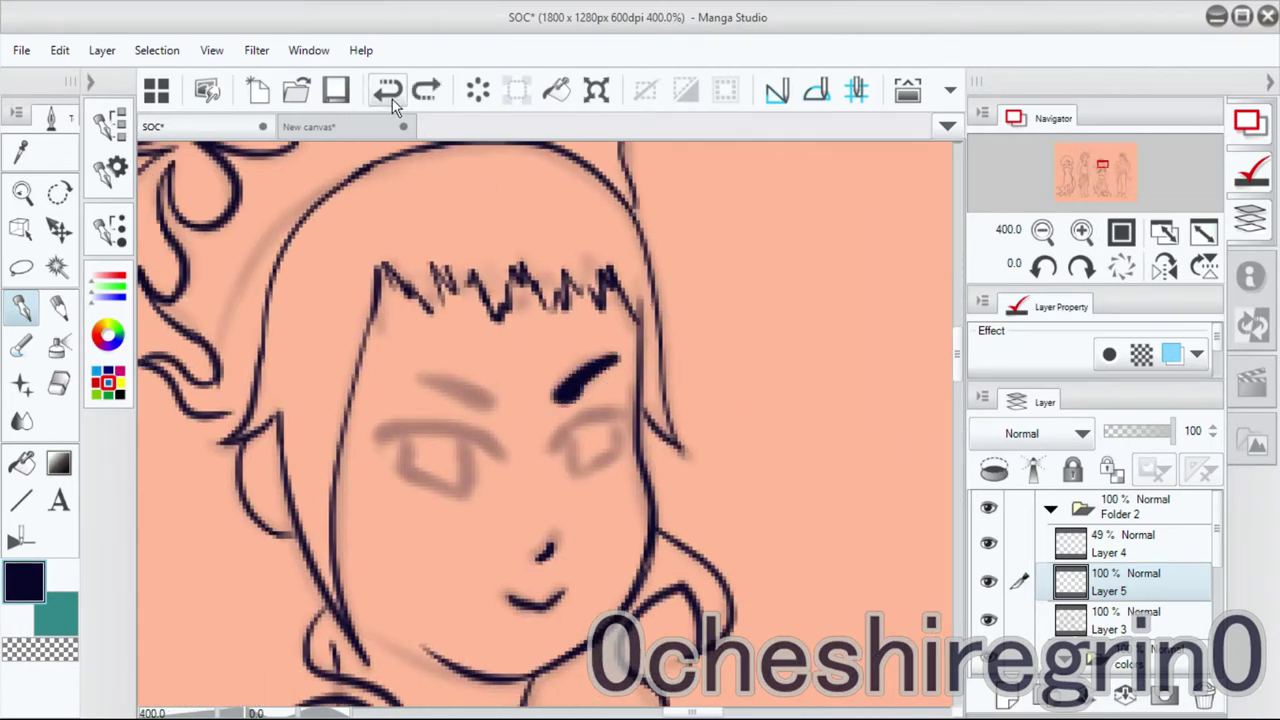
{"action": "left_click_drag", "start_coordinate": [560, 398], "coordinate": [604, 393]}
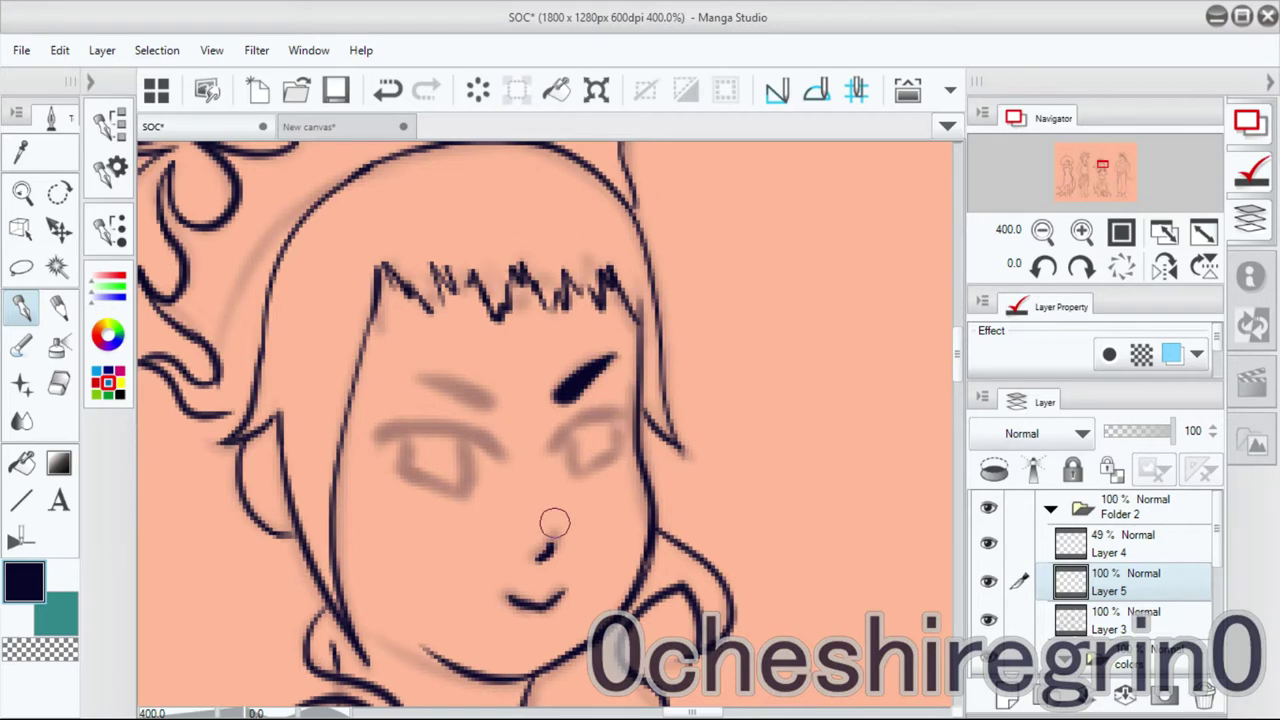
{"action": "left_click", "coordinate": [1164, 266]}
{"action": "mouse_move", "coordinate": [600, 405]}
{"action": "left_mouse_down"}
{"action": "mouse_move", "coordinate": [659, 388]}
{"action": "mouse_move", "coordinate": [643, 381]}
{"action": "mouse_move", "coordinate": [621, 390]}
{"action": "mouse_move", "coordinate": [678, 376]}
{"action": "left_mouse_up"}
{"action": "key", "text": "ctrl+z"}
{"action": "key", "text": "h"}
{"action": "key", "text": "ctrl+z"}
Ink the second figure's two thick eyebrows in the mirrored view.
{"action": "mouse_move", "coordinate": [551, 450]}
{"action": "left_mouse_down"}
{"action": "mouse_move", "coordinate": [597, 412]}
{"action": "mouse_move", "coordinate": [564, 427]}
{"action": "mouse_move", "coordinate": [623, 414]}
{"action": "mouse_move", "coordinate": [567, 438]}
{"action": "mouse_move", "coordinate": [587, 463]}
{"action": "mouse_move", "coordinate": [628, 427]}
{"action": "mouse_move", "coordinate": [706, 437]}
{"action": "mouse_move", "coordinate": [624, 462]}
{"action": "mouse_move", "coordinate": [633, 488]}
{"action": "mouse_move", "coordinate": [891, 366]}
{"action": "mouse_move", "coordinate": [886, 351]}
{"action": "mouse_move", "coordinate": [619, 318]}
{"action": "mouse_move", "coordinate": [684, 300]}
{"action": "left_mouse_up"}
{"action": "key", "text": "ctrl+z"}
{"action": "key", "text": "h"}
{"action": "key", "text": "h"}
{"action": "key", "text": "h"}
{"action": "mouse_move", "coordinate": [540, 330]}
{"action": "left_mouse_down"}
{"action": "mouse_move", "coordinate": [594, 304]}
{"action": "mouse_move", "coordinate": [640, 306]}
{"action": "left_mouse_up"}
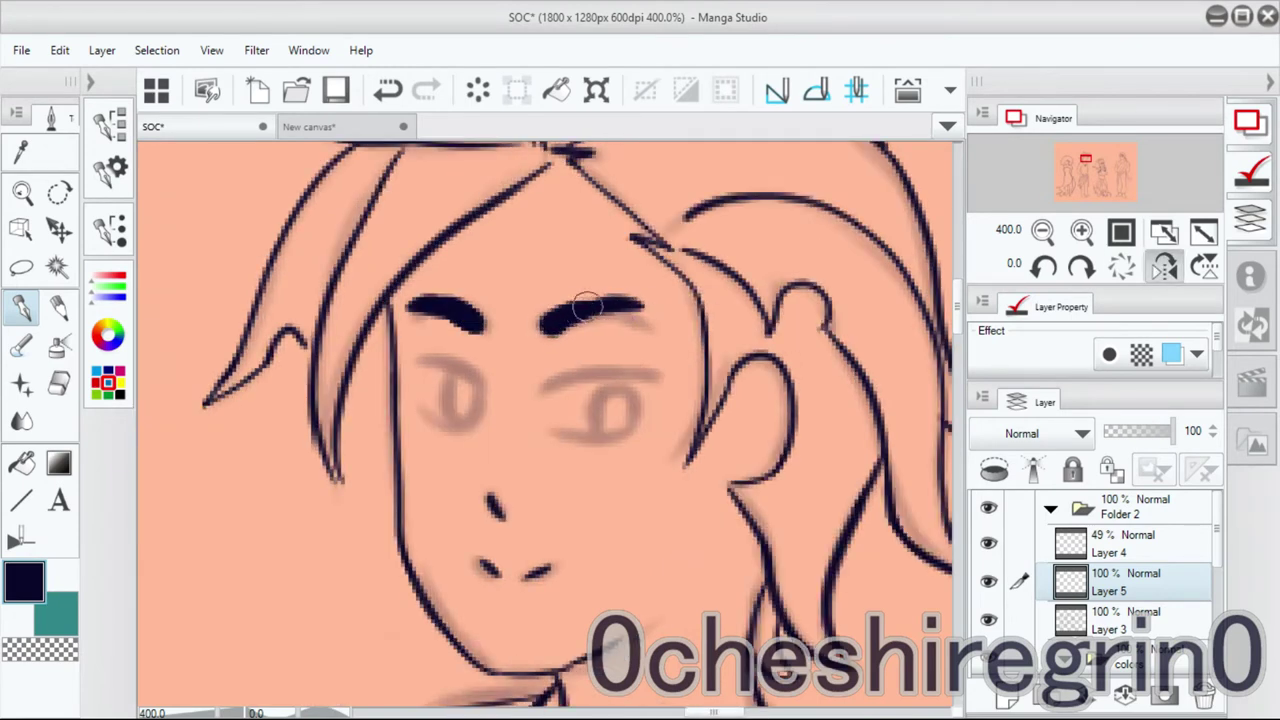
{"action": "left_click_drag", "start_coordinate": [545, 328], "coordinate": [650, 308]}
{"action": "mouse_move", "coordinate": [203, 543]}
{"action": "left_mouse_down"}
{"action": "mouse_move", "coordinate": [249, 480]}
{"action": "mouse_move", "coordinate": [234, 603]}
{"action": "mouse_move", "coordinate": [169, 634]}
{"action": "mouse_move", "coordinate": [292, 575]}
{"action": "mouse_move", "coordinate": [300, 643]}
{"action": "mouse_move", "coordinate": [265, 658]}
{"action": "left_mouse_up"}
{"action": "key", "text": "ctrl+z"}
{"action": "key", "text": "ctrl+z"}
{"action": "key", "text": "ctrl+z"}
{"action": "key", "text": "ctrl+z"}
{"action": "key", "text": "ctrl+z"}
{"action": "key", "text": "ctrl+z"}
{"action": "key", "text": "ctrl+z"}
{"action": "key", "text": "ctrl+z"}
{"action": "key", "text": "ctrl+z"}
{"action": "key", "text": "ctrl+z"}
{"action": "key", "text": "ctrl+z"}
{"action": "key", "text": "ctrl+y"}
{"action": "key", "text": "ctrl+z"}
Ink the eyes of the second and third figures over the sketch on Layer 5.
{"action": "left_click", "coordinate": [1203, 278]}
{"action": "left_click_drag", "start_coordinate": [655, 352], "coordinate": [600, 415]}
{"action": "left_click_drag", "start_coordinate": [655, 375], "coordinate": [615, 440]}
{"action": "key", "text": "h"}
{"action": "left_click_drag", "start_coordinate": [548, 392], "coordinate": [635, 390]}
{"action": "key", "text": "h"}
{"action": "mouse_move", "coordinate": [500, 385]}
{"action": "left_mouse_down"}
{"action": "mouse_move", "coordinate": [455, 430]}
{"action": "mouse_move", "coordinate": [480, 452]}
{"action": "left_mouse_up"}
Ink the first figure's eyebrow and large round eye with its lids, iris and pupil.
{"action": "mouse_move", "coordinate": [150, 450]}
{"action": "left_mouse_down"}
{"action": "mouse_move", "coordinate": [439, 415]}
{"action": "mouse_move", "coordinate": [600, 340]}
{"action": "left_mouse_up"}
{"action": "left_click_drag", "start_coordinate": [520, 360], "coordinate": [600, 318]}
{"action": "key", "text": "ctrl+z"}
{"action": "mouse_move", "coordinate": [510, 365]}
{"action": "left_mouse_down"}
{"action": "mouse_move", "coordinate": [648, 345]}
{"action": "mouse_move", "coordinate": [551, 423]}
{"action": "left_mouse_up"}
{"action": "left_click_drag", "start_coordinate": [582, 322], "coordinate": [576, 400]}
{"action": "key", "text": "ctrl+z"}
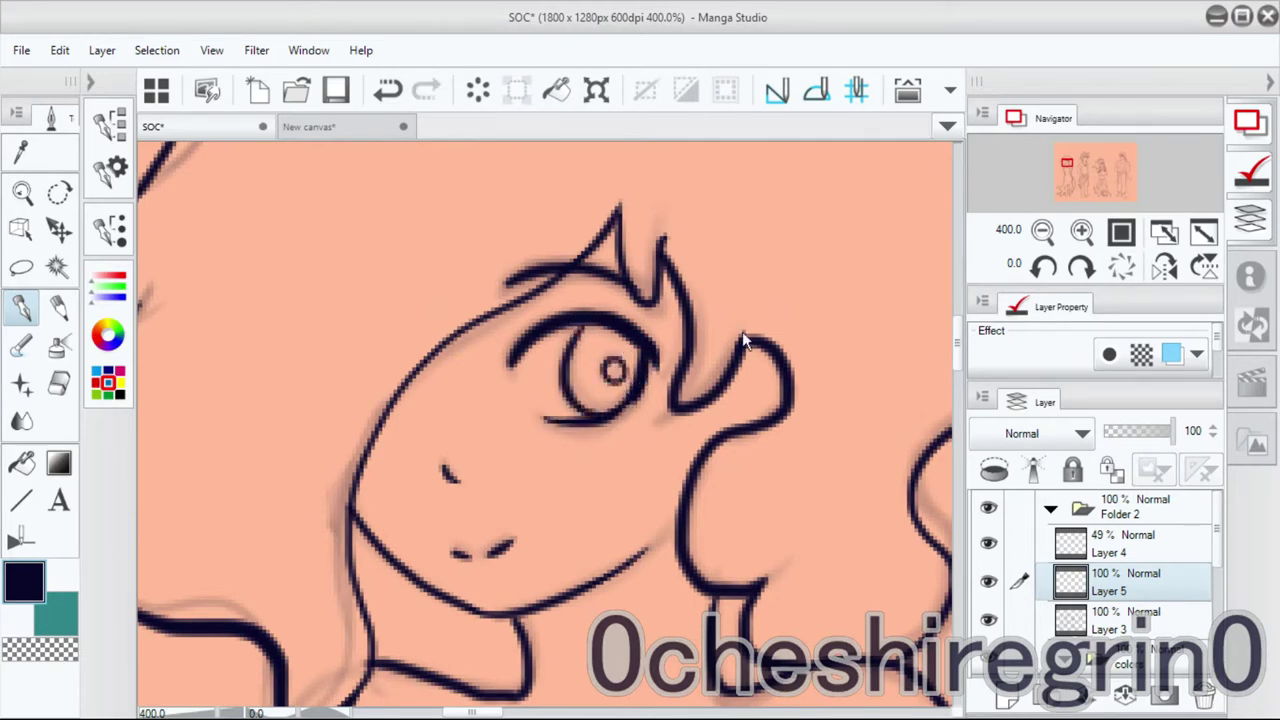
Auto-select the background around the four figures on Layer 3 and invert the selection.
{"action": "left_click", "coordinate": [1042, 232]}
{"action": "left_click", "coordinate": [1042, 232]}
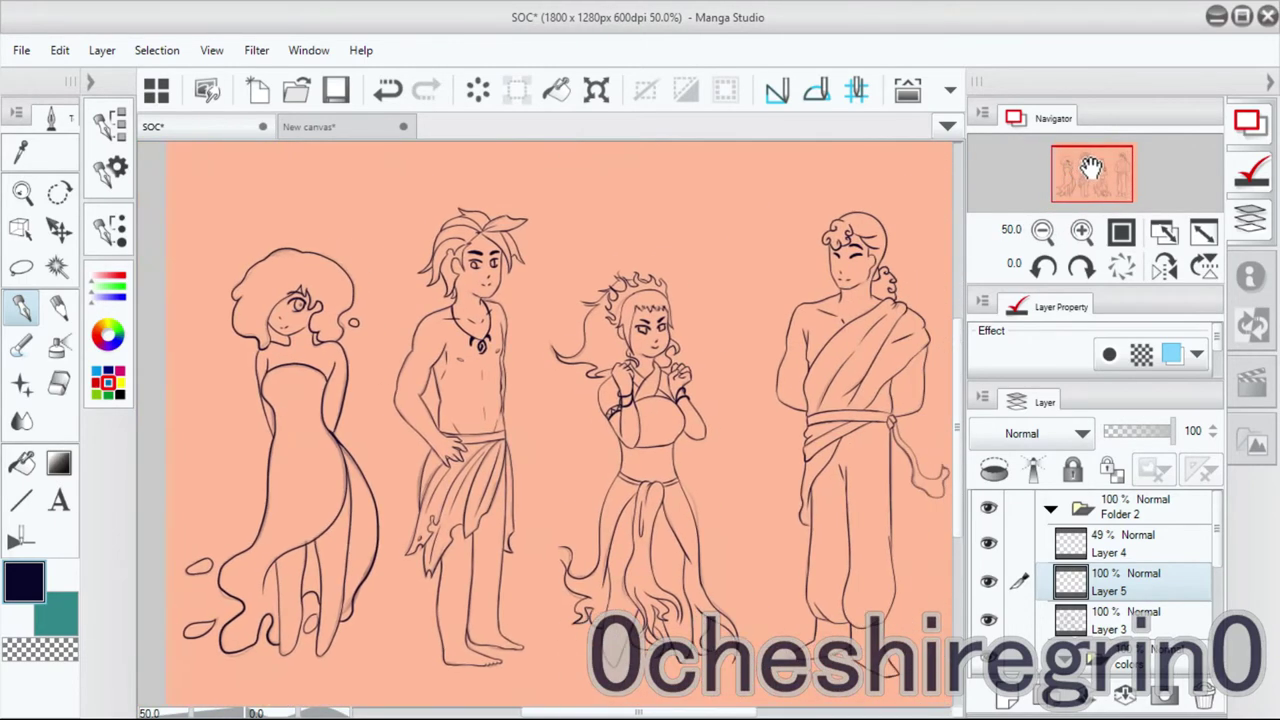
{"action": "scroll", "coordinate": [1172, 563], "scroll_direction": "down", "scroll_amount": 2}
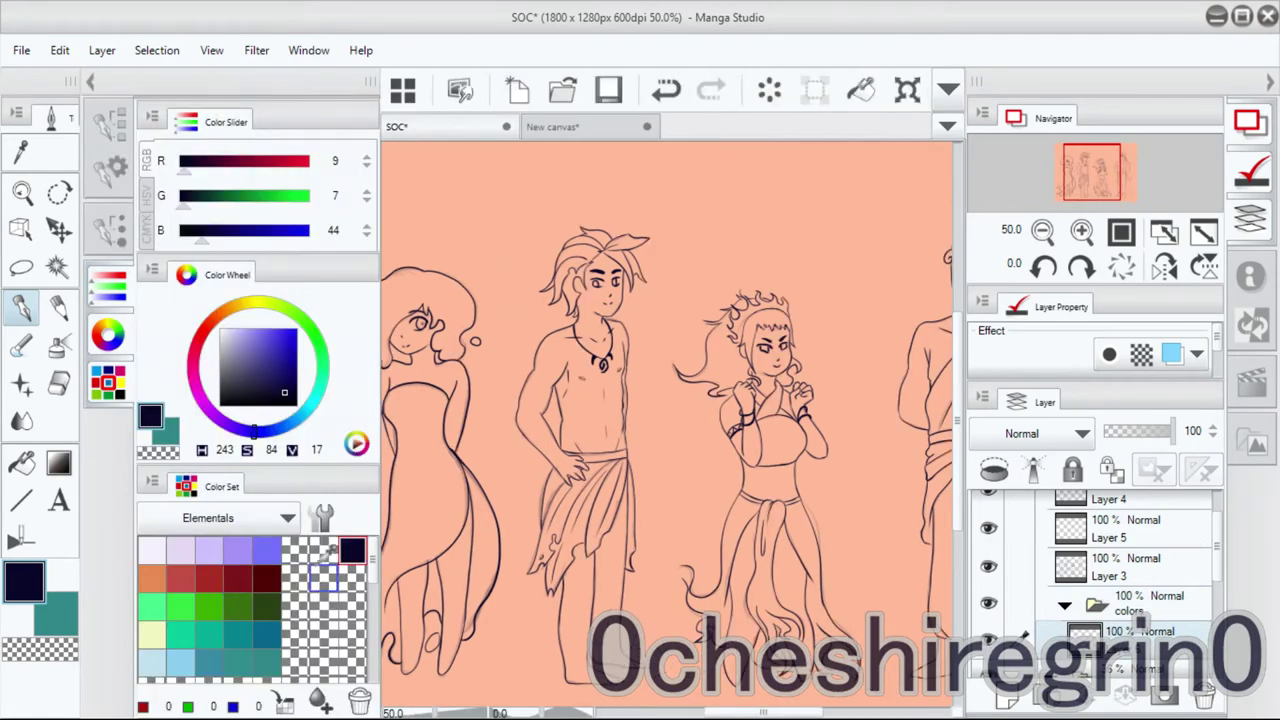
{"action": "left_click", "coordinate": [1172, 563]}
{"action": "left_click", "coordinate": [57, 267]}
{"action": "left_click", "coordinate": [740, 200]}
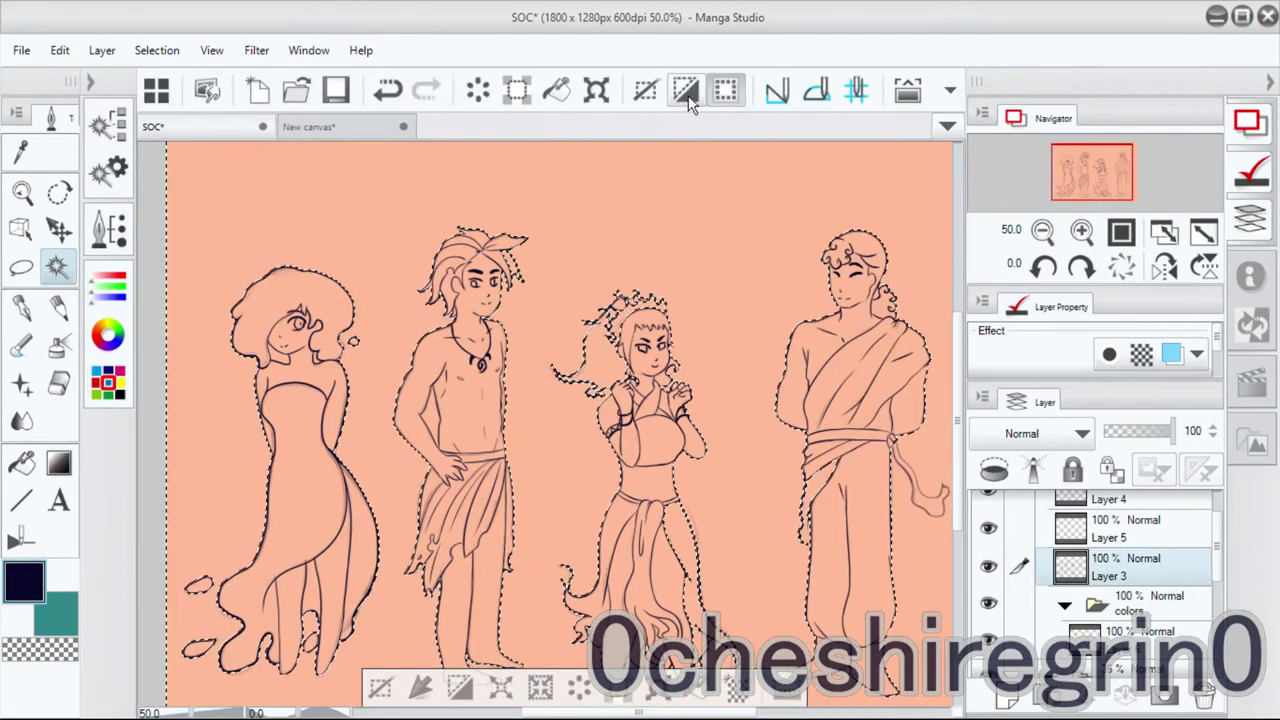
Fill the first figure with light blue (RGB 193, 223, 240) on the layer inside the colors folder.
{"action": "left_click", "coordinate": [1140, 632]}
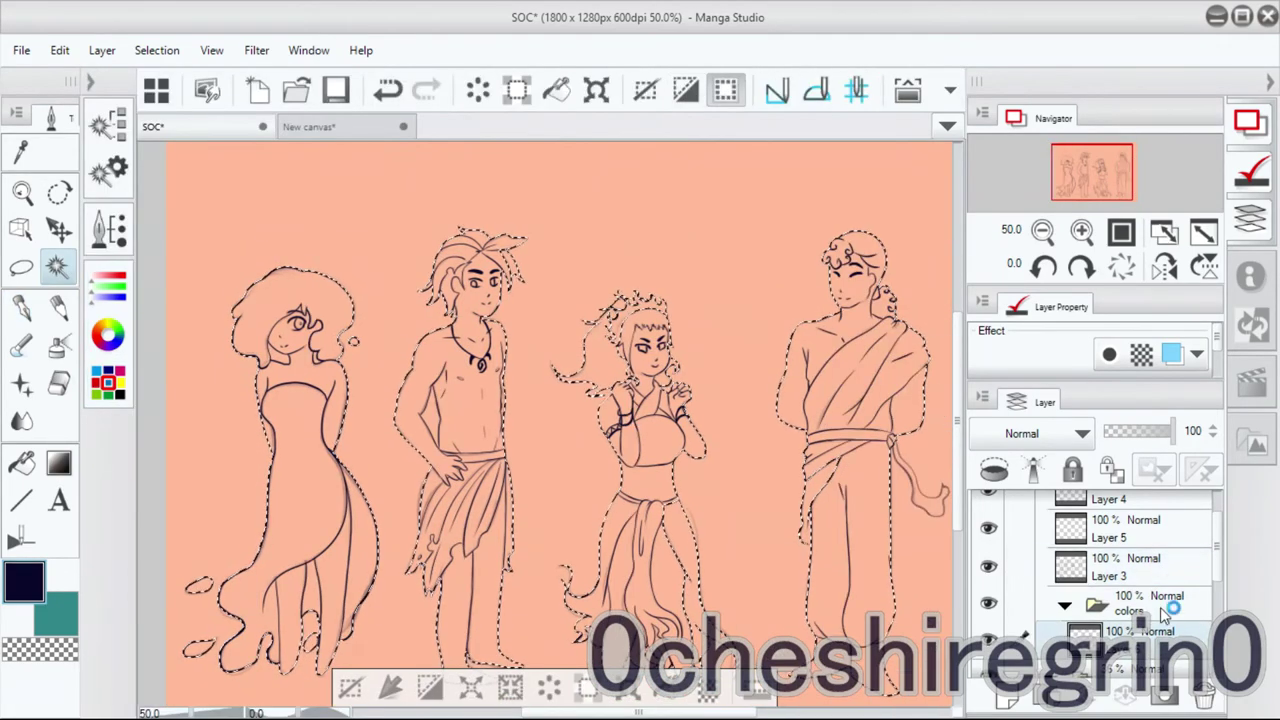
{"action": "left_click", "coordinate": [108, 335]}
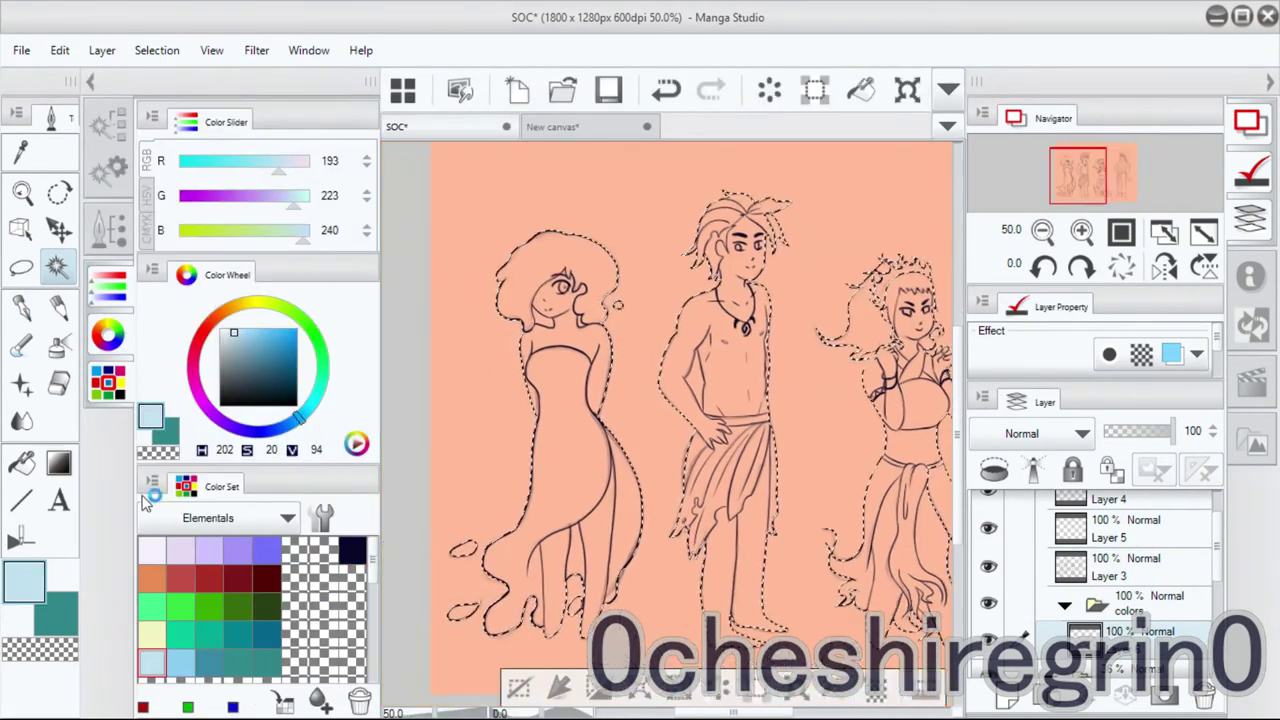
{"action": "left_click", "coordinate": [22, 462]}
{"action": "left_click", "coordinate": [514, 540]}
Set the drawing colour to a muted green (RGB 110, 147, 78) and undo the trial fill.
{"action": "left_click", "coordinate": [151, 605]}
{"action": "left_click_drag", "start_coordinate": [278, 345], "coordinate": [262, 372]}
{"action": "left_click", "coordinate": [525, 330]}
{"action": "key", "text": "ctrl+z"}
{"action": "key", "text": "ctrl+z"}
Redo the wand selection of the figures from Layer 3 and fill the second figure with the muted green on the colour layer.
{"action": "left_click", "coordinate": [108, 335]}
{"action": "left_click", "coordinate": [58, 267]}
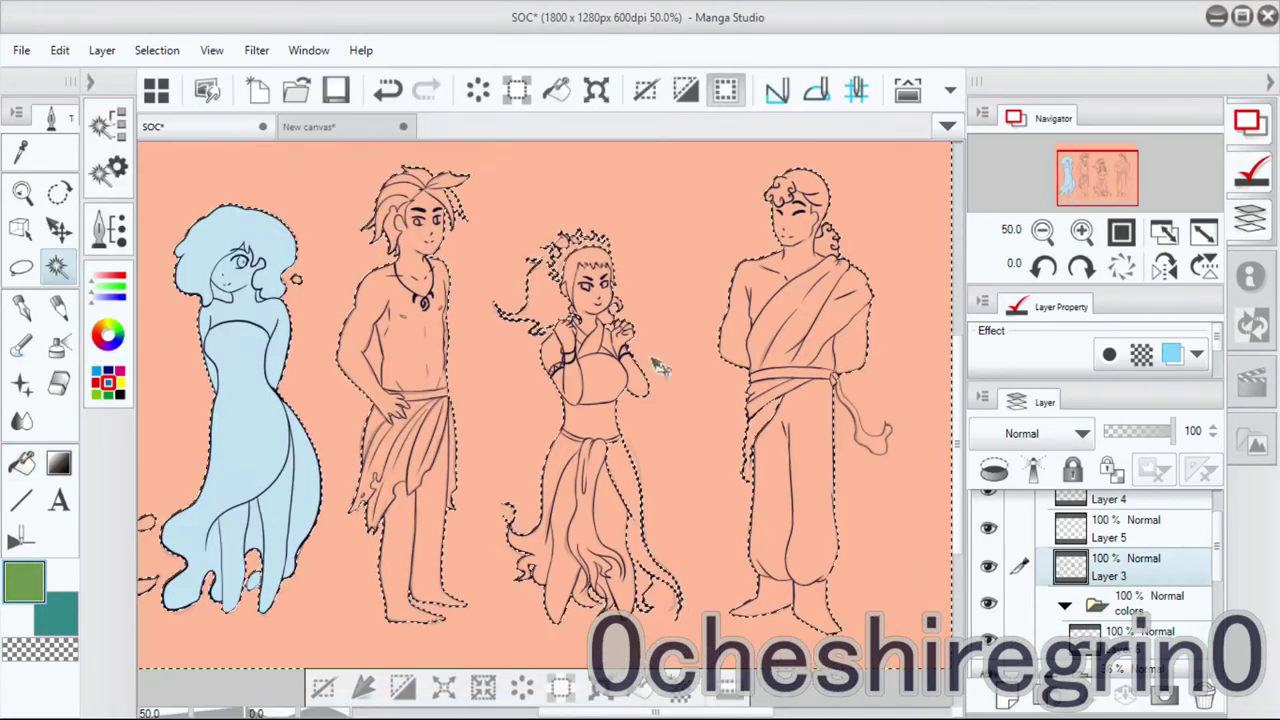
{"action": "left_click", "coordinate": [797, 509]}
{"action": "left_click", "coordinate": [108, 335]}
{"action": "left_click", "coordinate": [22, 462]}
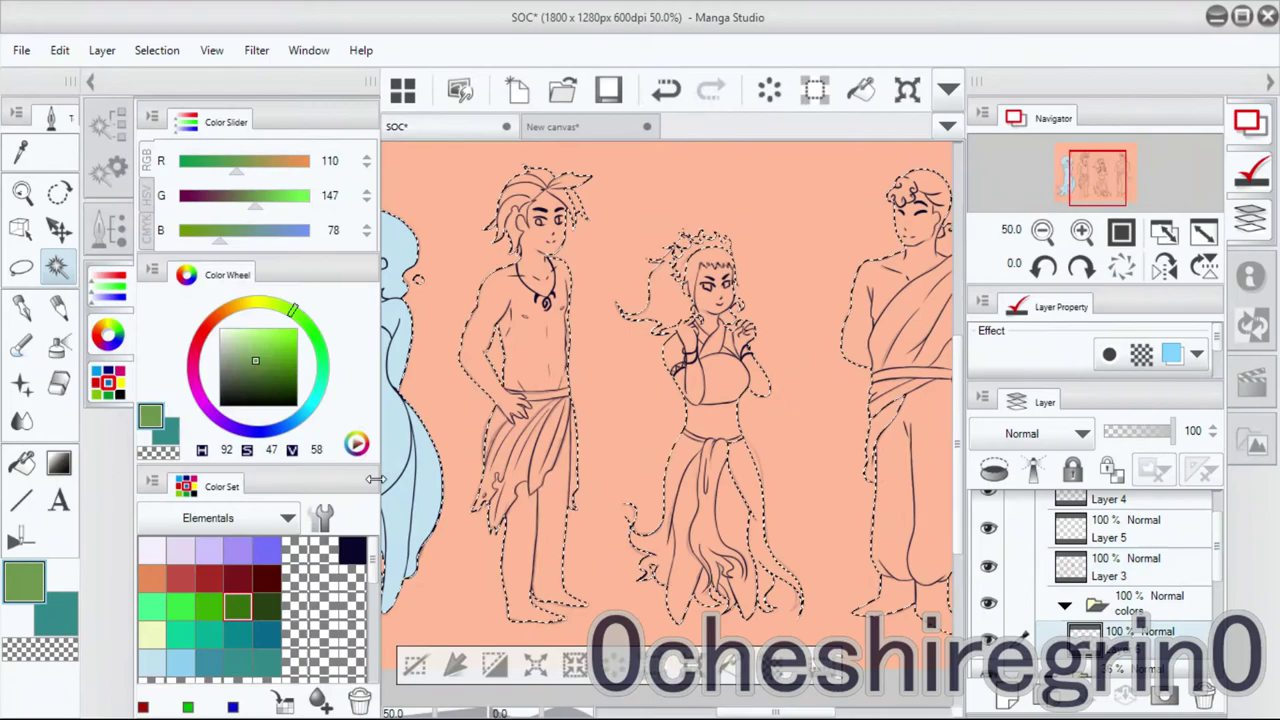
{"action": "left_click", "coordinate": [520, 330]}
Fill the fourth figure with pale lavender (RGB 245, 239, 255) and the third figure with orange (RGB 234, 140, 85).
{"action": "left_click", "coordinate": [152, 549]}
{"action": "left_click", "coordinate": [830, 330]}
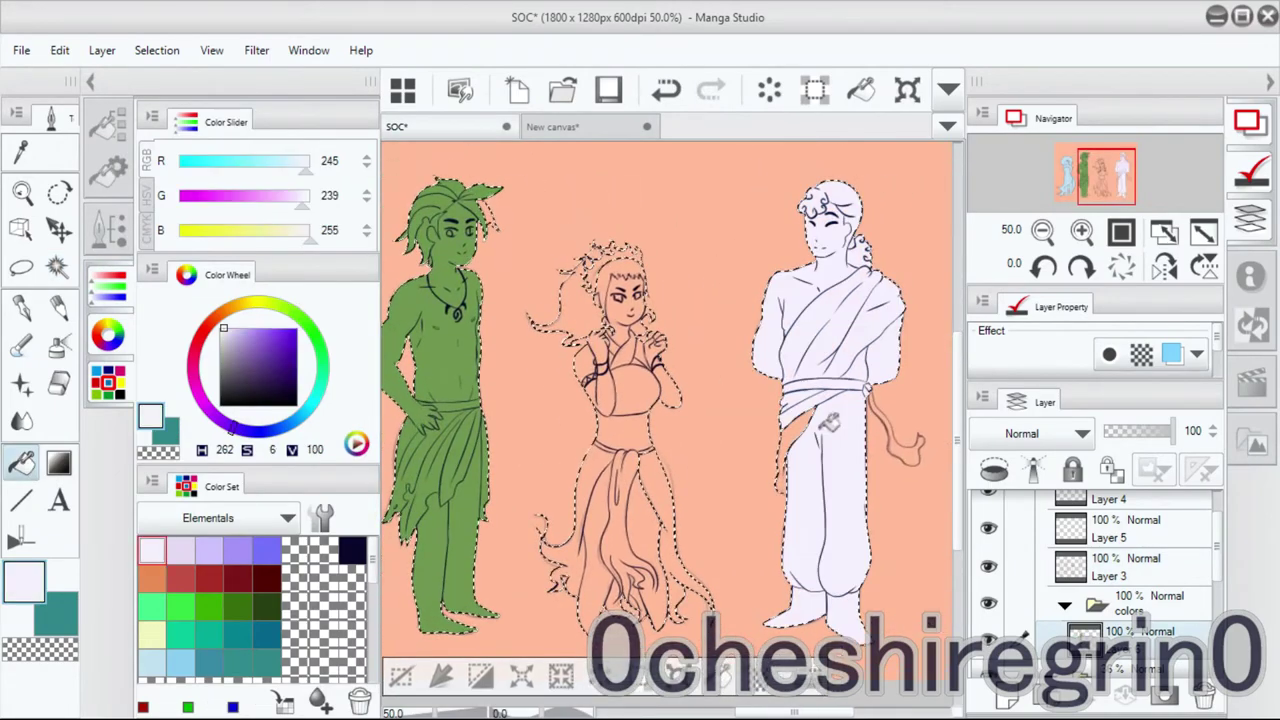
{"action": "left_click", "coordinate": [152, 578]}
{"action": "left_click", "coordinate": [625, 400]}
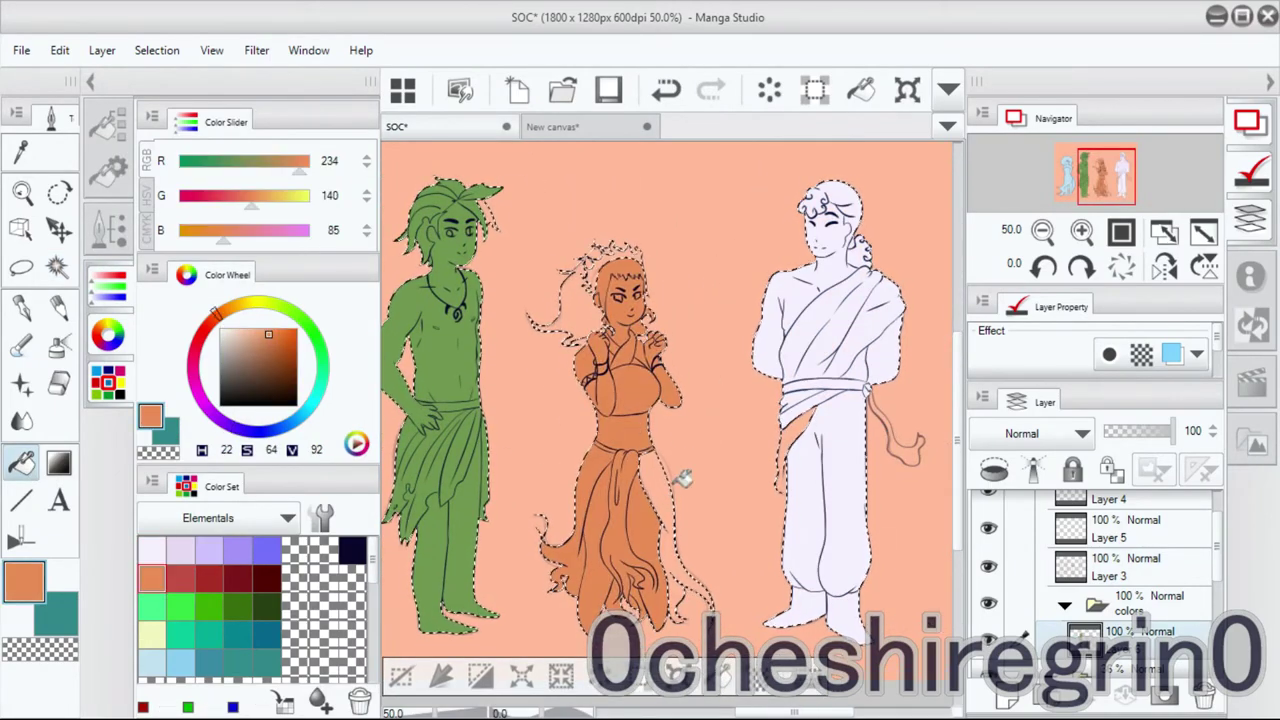
Clear the selection and pen the muted green into the unfilled gaps of the second figure's hair.
{"action": "left_click", "coordinate": [108, 335]}
{"action": "left_click", "coordinate": [22, 267]}
{"action": "key", "text": "ctrl+d"}
{"action": "left_click", "coordinate": [1081, 231]}
{"action": "left_click", "coordinate": [1081, 231]}
{"action": "left_click", "coordinate": [22, 307]}
{"action": "left_click", "coordinate": [1081, 231]}
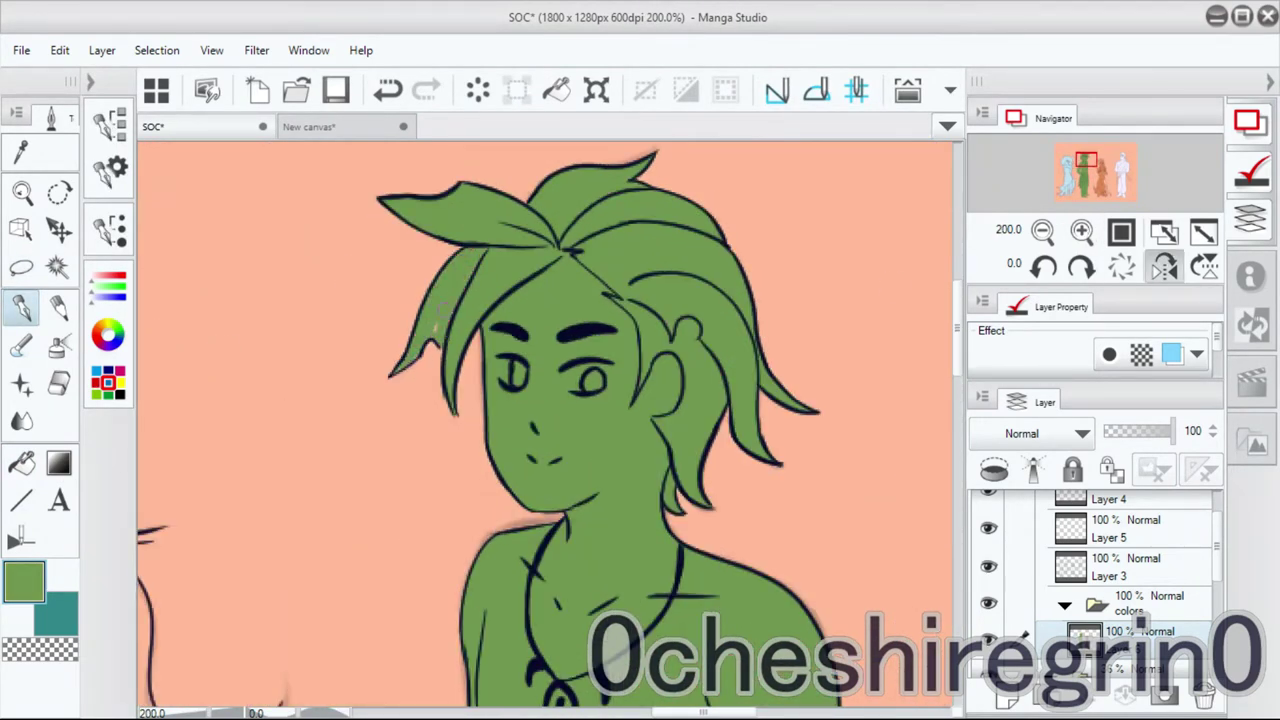
{"action": "left_click_drag", "start_coordinate": [620, 237], "coordinate": [569, 224]}
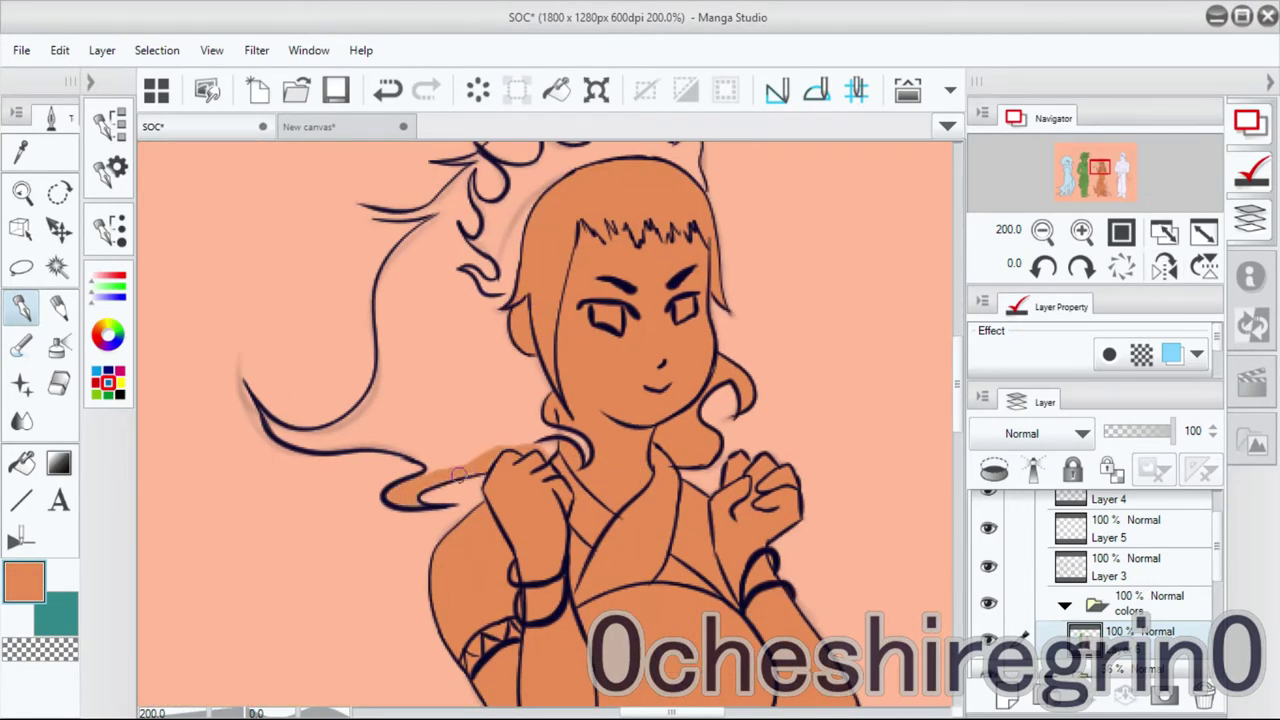
Paint orange along the inside edges of the third figure's ponytail and flame-shaped hair.
{"action": "mouse_move", "coordinate": [305, 443]}
{"action": "left_mouse_down"}
{"action": "mouse_move", "coordinate": [384, 447]}
{"action": "mouse_move", "coordinate": [390, 335]}
{"action": "left_mouse_up"}
{"action": "left_click_drag", "start_coordinate": [375, 223], "coordinate": [385, 410]}
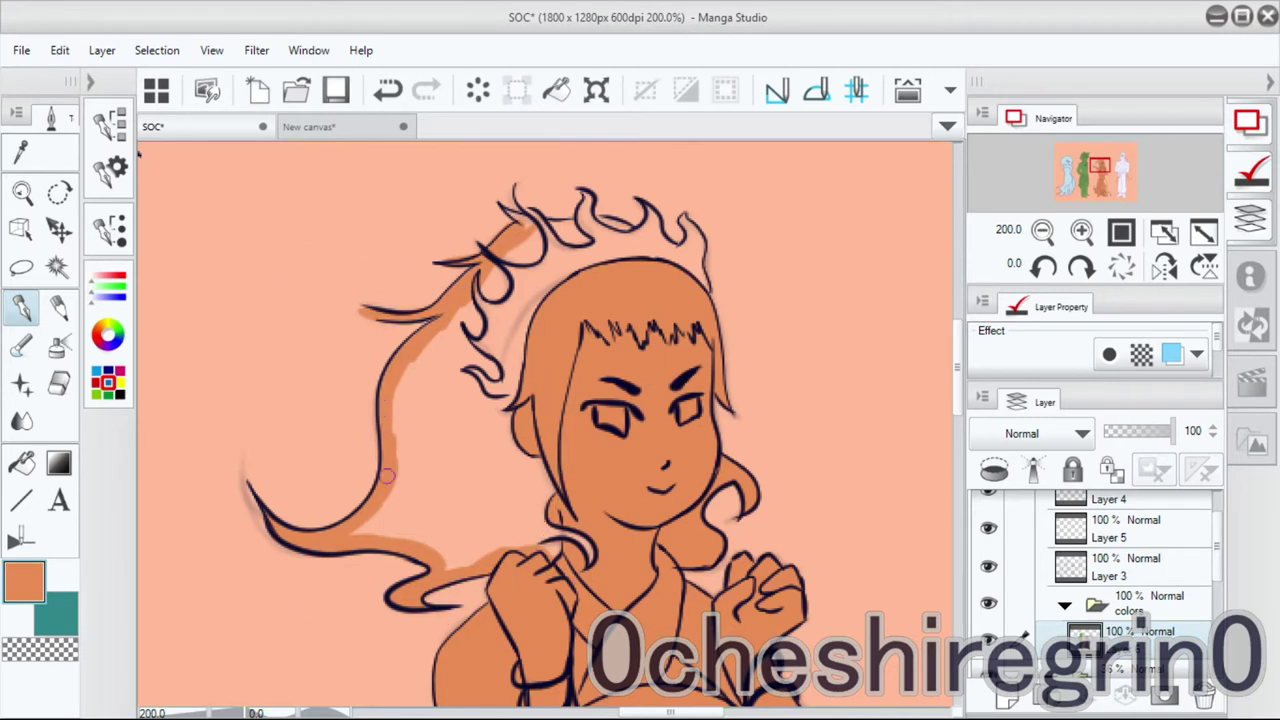
{"action": "left_click_drag", "start_coordinate": [652, 243], "coordinate": [617, 226]}
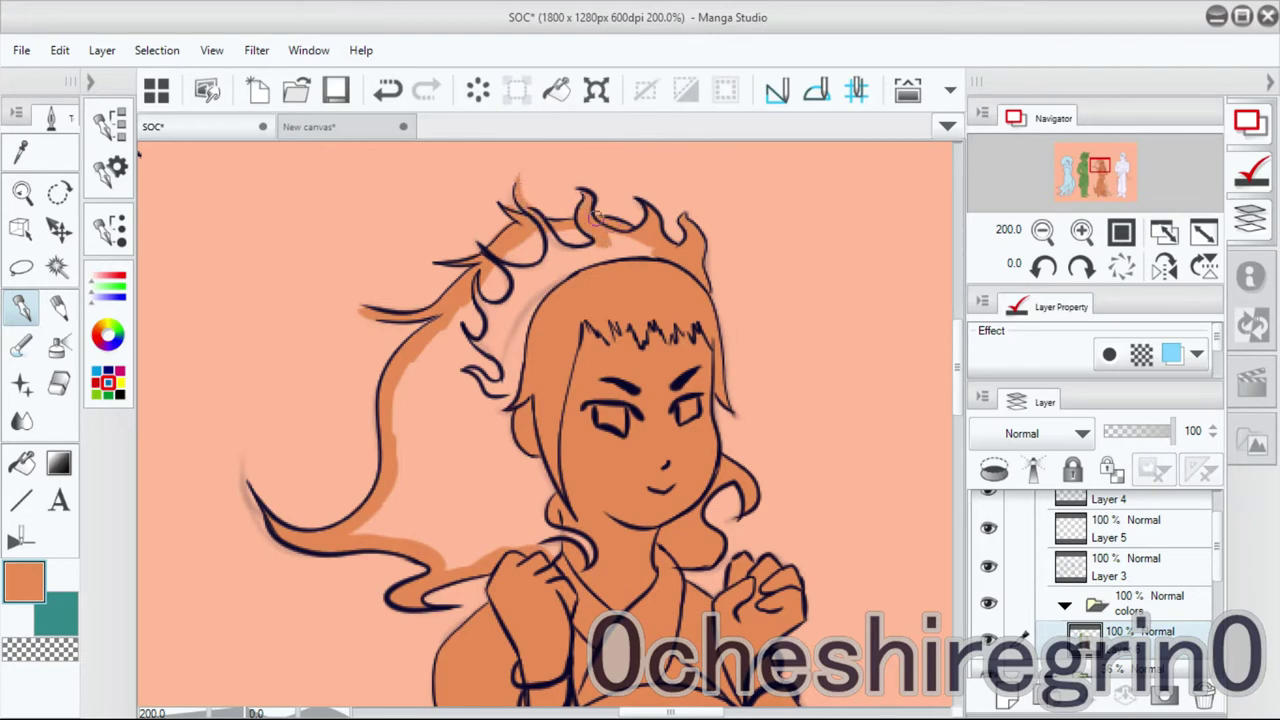
Paint orange along the inside edges of the open skirt panel and the curling hem of the third figure.
{"action": "scroll", "coordinate": [630, 380], "scroll_direction": "down", "scroll_amount": 10}
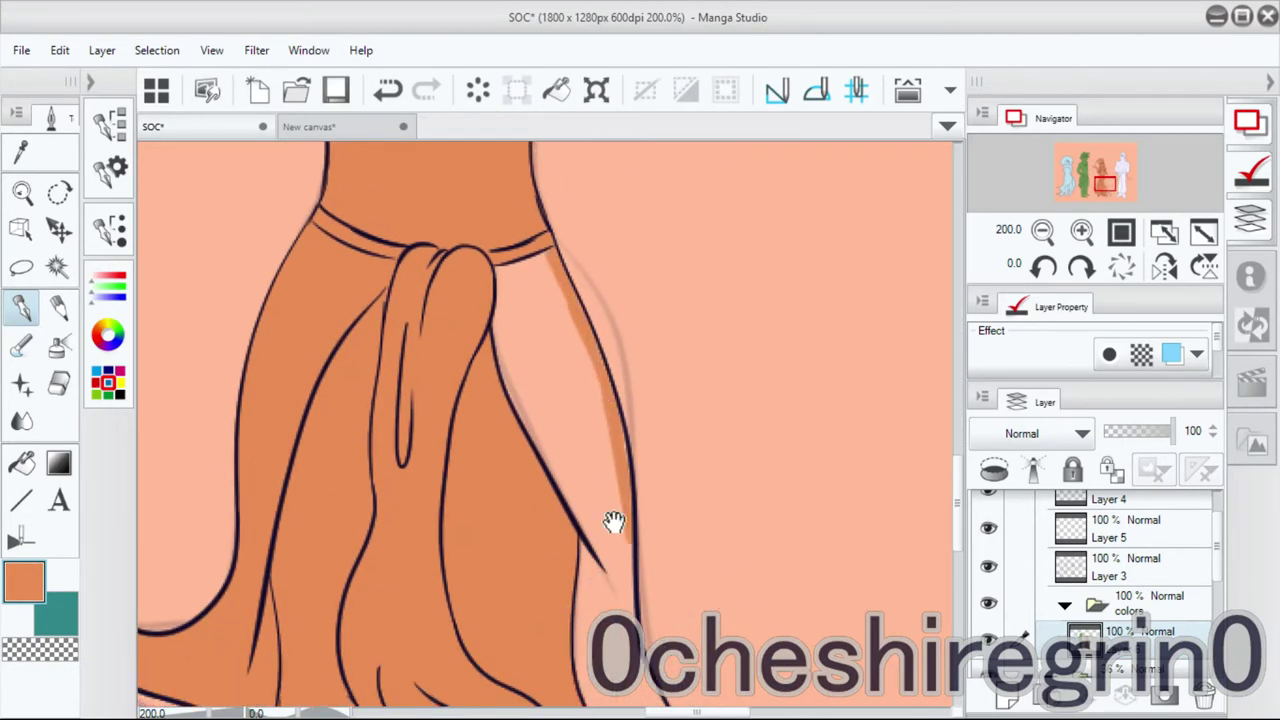
{"action": "scroll", "coordinate": [677, 300], "scroll_direction": "down", "scroll_amount": 8}
{"action": "scroll", "coordinate": [677, 300], "scroll_direction": "up", "scroll_amount": 2}
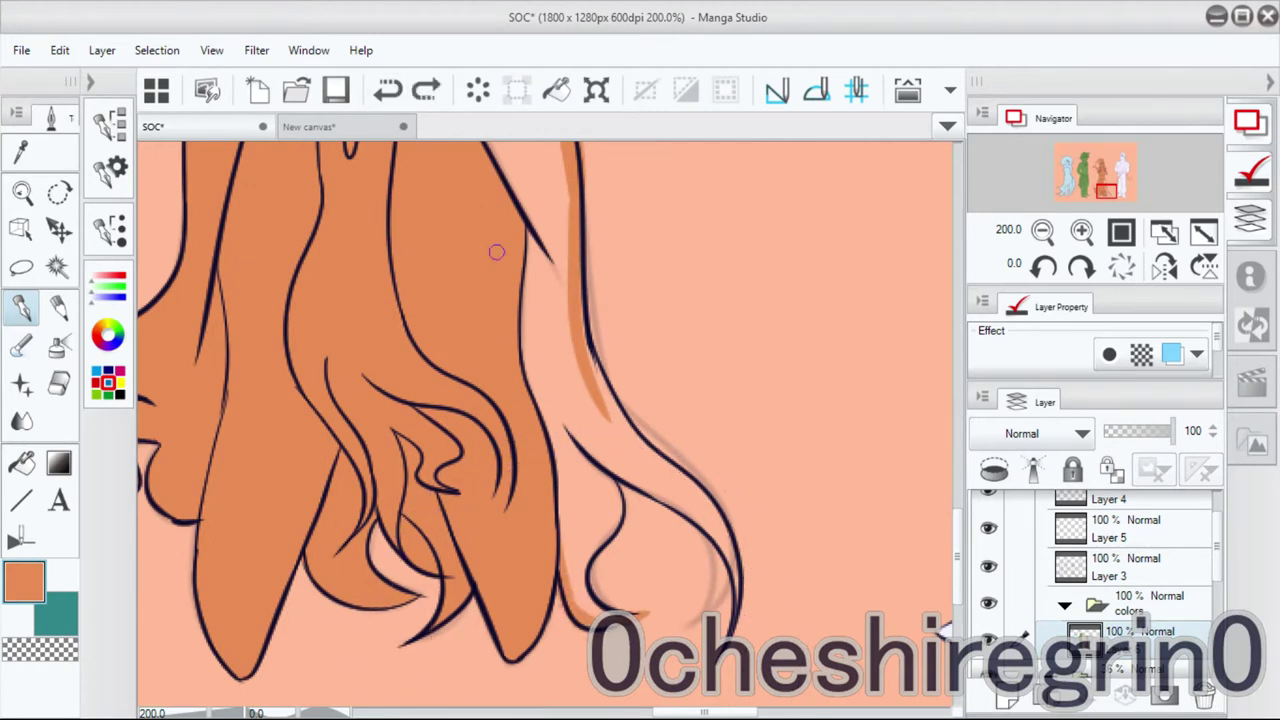
{"action": "left_click_drag", "start_coordinate": [565, 425], "coordinate": [686, 510]}
{"action": "left_click_drag", "start_coordinate": [636, 440], "coordinate": [580, 320]}
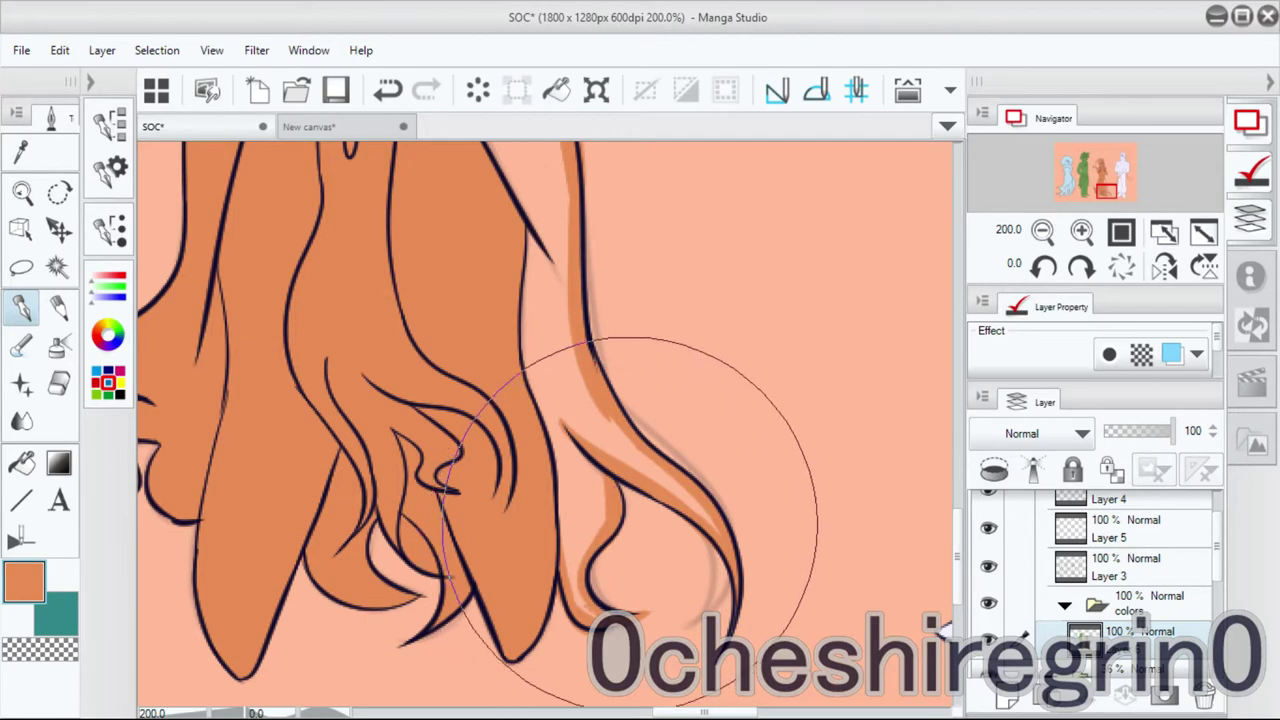
Fill the remaining outlined gaps in the third figure's skirt and ponytail with the same orange.
{"action": "scroll", "coordinate": [628, 428], "scroll_direction": "up", "scroll_amount": 5}
{"action": "left_click", "coordinate": [1042, 231]}
{"action": "scroll", "coordinate": [653, 422], "scroll_direction": "up", "scroll_amount": 3}
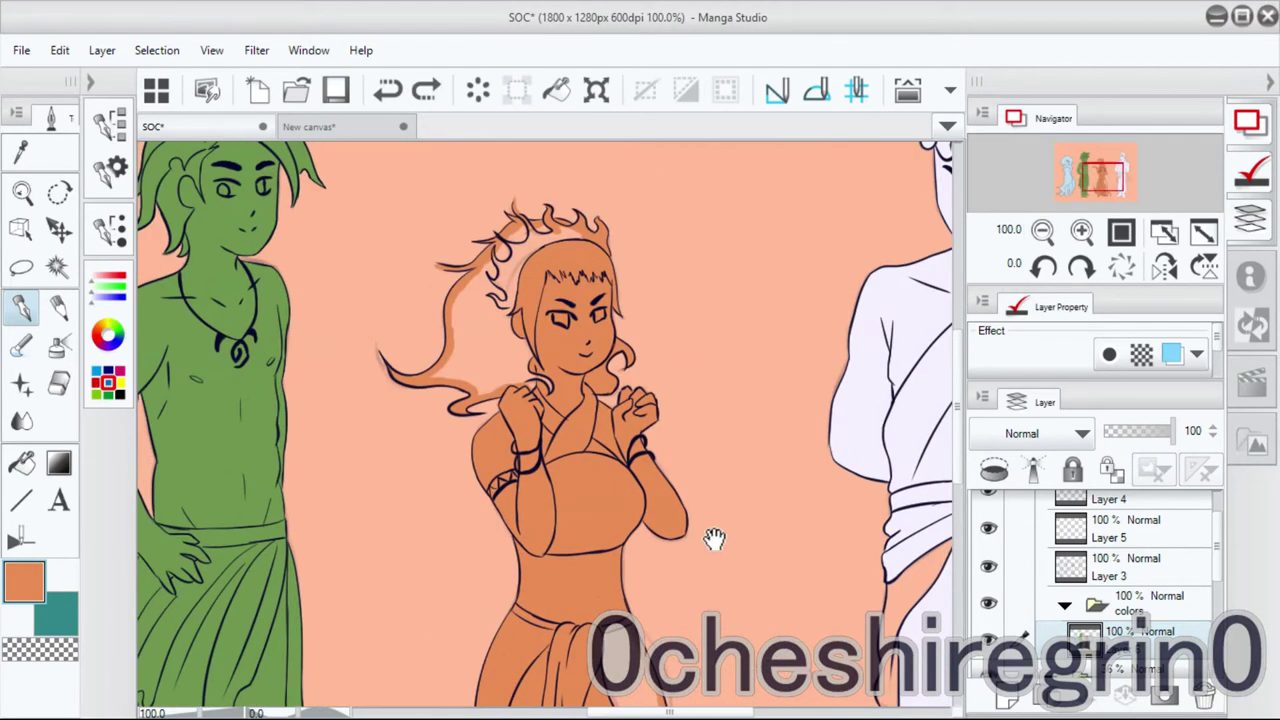
{"action": "key", "text": "g"}
{"action": "scroll", "coordinate": [591, 394], "scroll_direction": "down", "scroll_amount": 4}
{"action": "key", "text": "p"}
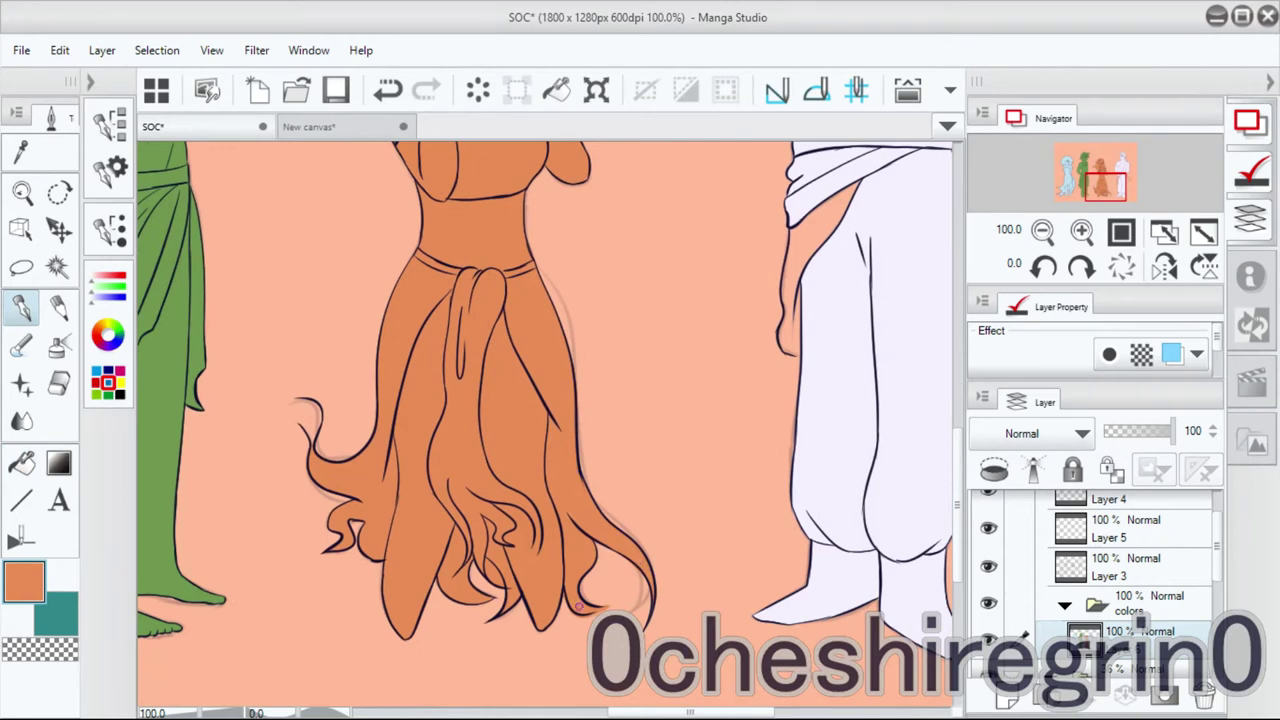
{"action": "scroll", "coordinate": [577, 603], "scroll_direction": "up", "scroll_amount": 4}
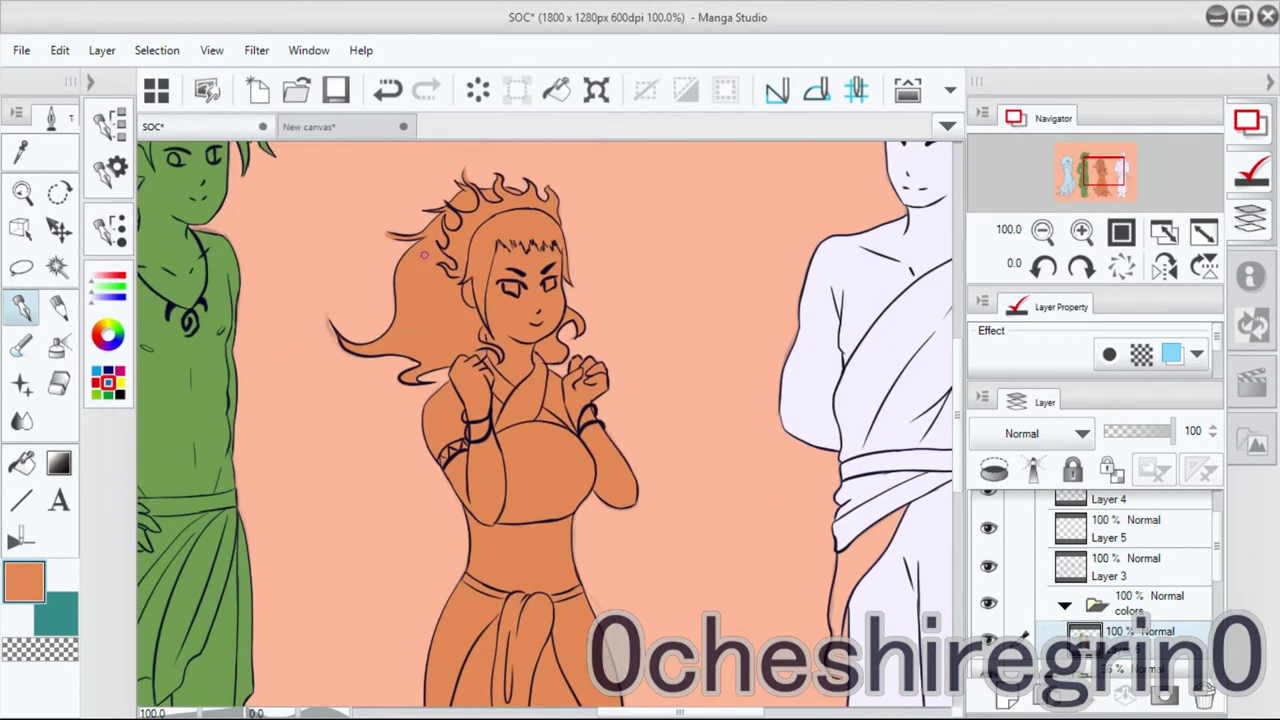
Paint the tapering orange flame tip at the outer end of the third figure's skirt, and undo the trial blend on it.
{"action": "scroll", "coordinate": [471, 223], "scroll_direction": "down", "scroll_amount": 5}
{"action": "scroll", "coordinate": [831, 300], "scroll_direction": "up", "scroll_amount": 2}
{"action": "mouse_move", "coordinate": [324, 341]}
{"action": "left_mouse_down"}
{"action": "mouse_move", "coordinate": [377, 360]}
{"action": "mouse_move", "coordinate": [349, 352]}
{"action": "mouse_move", "coordinate": [374, 408]}
{"action": "left_mouse_up"}
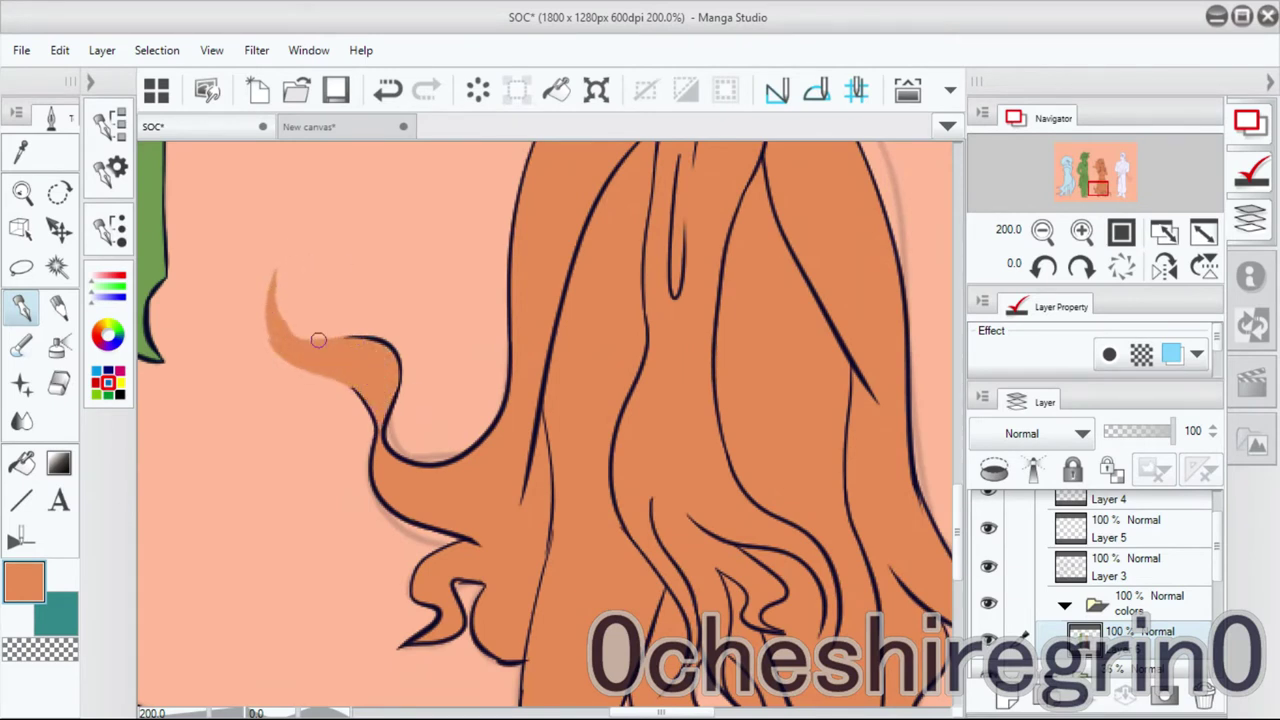
{"action": "key", "text": "j"}
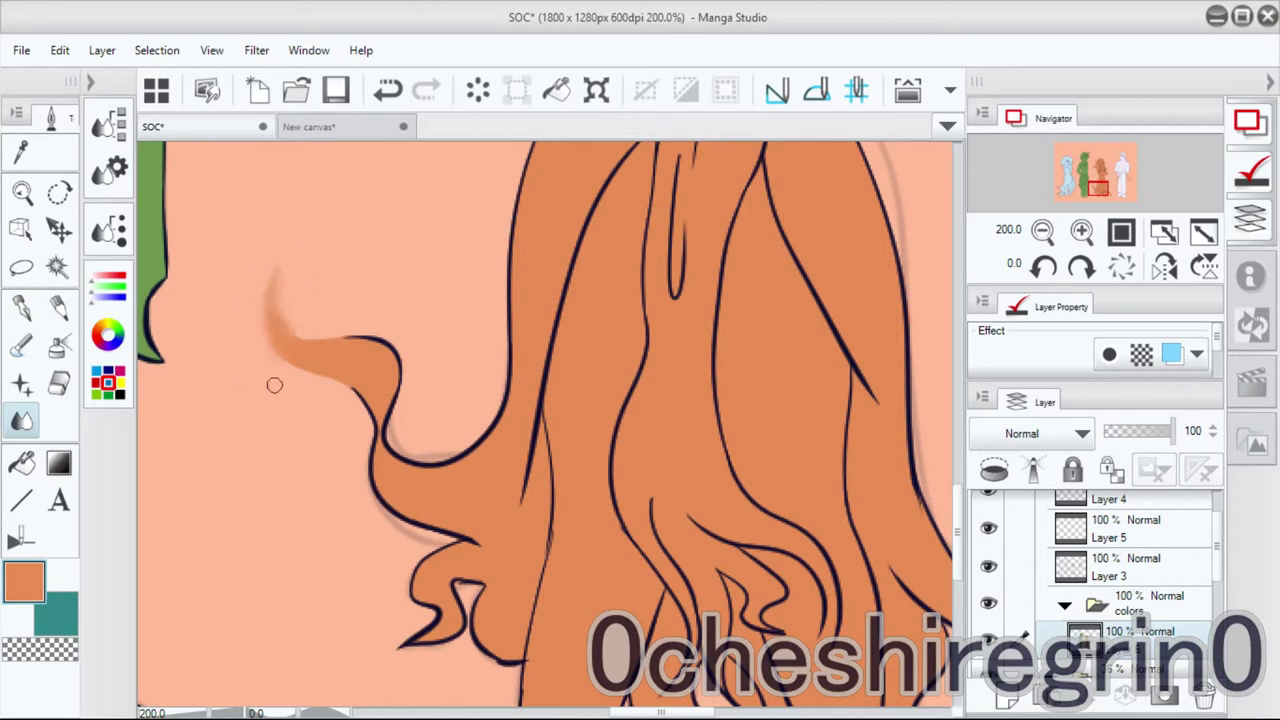
{"action": "left_click", "coordinate": [389, 90]}
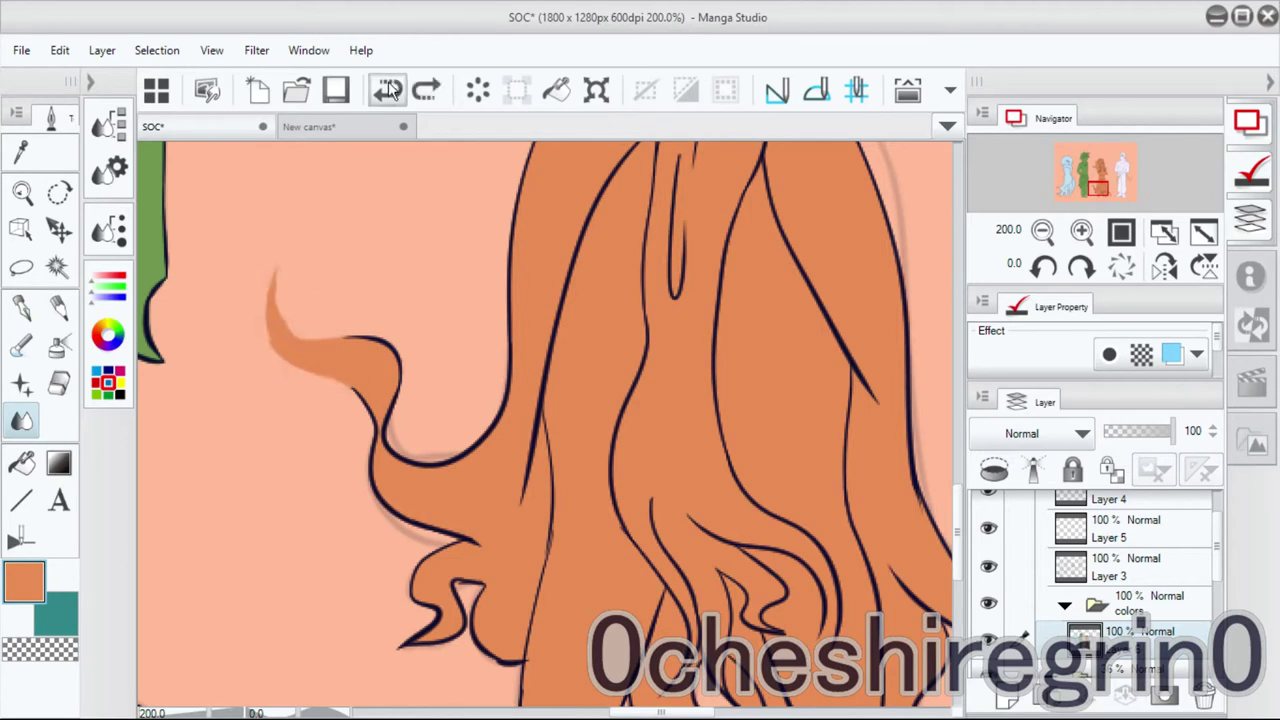
Pick the pale lavender from the fourth figure and paint it into the unfilled cloth hanging at the hip.
{"action": "left_click", "coordinate": [1042, 230]}
{"action": "left_click_drag", "start_coordinate": [1097, 185], "coordinate": [1122, 178]}
{"action": "left_click", "coordinate": [450, 400], "text": "alt"}
{"action": "key", "text": "p"}
{"action": "mouse_move", "coordinate": [470, 340]}
{"action": "left_mouse_down"}
{"action": "mouse_move", "coordinate": [440, 410]}
{"action": "mouse_move", "coordinate": [432, 380]}
{"action": "left_mouse_up"}
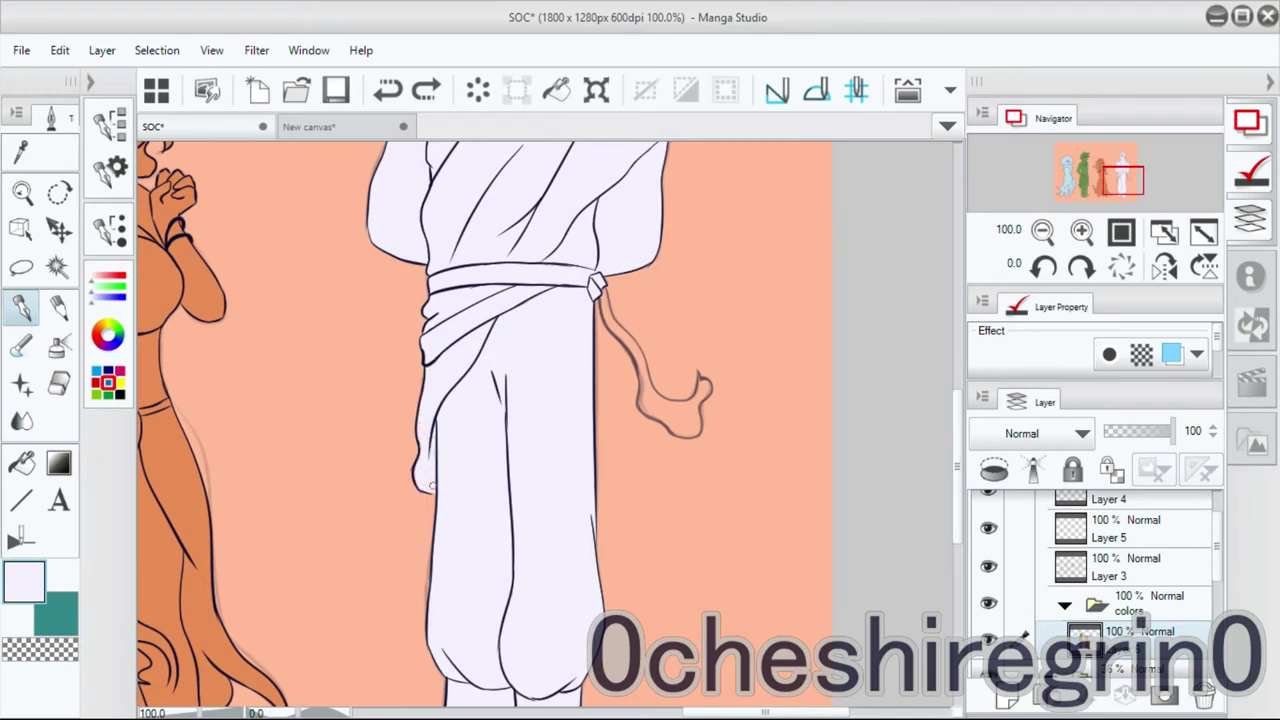
{"action": "left_click_drag", "start_coordinate": [431, 486], "coordinate": [430, 488]}
Paint pale lavender inside the fourth figure's trailing sash tail, with the canvas view mirrored.
{"action": "left_click", "coordinate": [1081, 230]}
{"action": "left_click", "coordinate": [1081, 230]}
{"action": "left_click_drag", "start_coordinate": [1122, 180], "coordinate": [1128, 180]}
{"action": "mouse_move", "coordinate": [445, 228]}
{"action": "left_mouse_down"}
{"action": "mouse_move", "coordinate": [517, 345]}
{"action": "mouse_move", "coordinate": [522, 452]}
{"action": "left_mouse_up"}
{"action": "left_click", "coordinate": [1164, 265]}
{"action": "left_click_drag", "start_coordinate": [1128, 180], "coordinate": [1131, 180]}
{"action": "mouse_move", "coordinate": [562, 340]}
{"action": "left_mouse_down"}
{"action": "mouse_move", "coordinate": [550, 370]}
{"action": "mouse_move", "coordinate": [565, 455]}
{"action": "mouse_move", "coordinate": [570, 432]}
{"action": "left_mouse_up"}
{"action": "left_click_drag", "start_coordinate": [671, 341], "coordinate": [611, 424]}
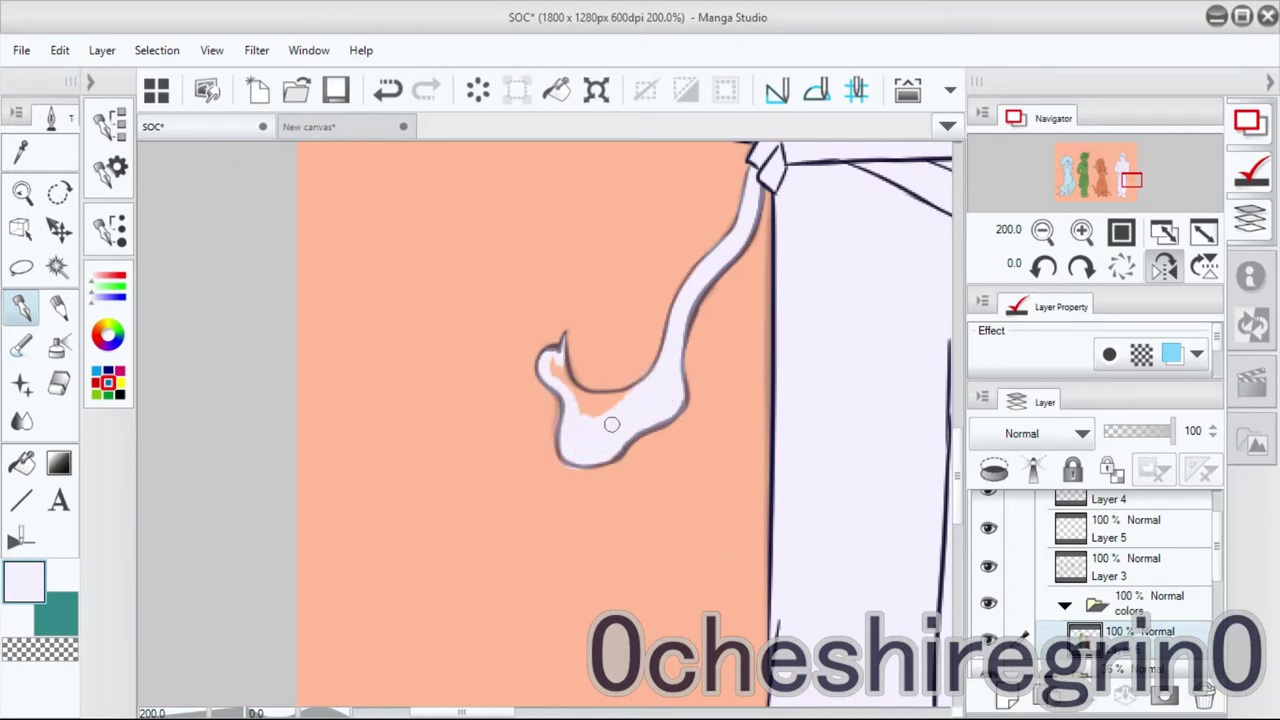
On Layer 6, pick the first figure's pale blue and colour the droplets beside the hair and between the legs.
{"action": "key", "text": "ctrl+alt+0"}
{"action": "mouse_move", "coordinate": [746, 340]}
{"action": "left_mouse_down"}
{"action": "mouse_move", "coordinate": [610, 390]}
{"action": "mouse_move", "coordinate": [840, 395]}
{"action": "left_mouse_up"}
{"action": "left_click", "coordinate": [1150, 588]}
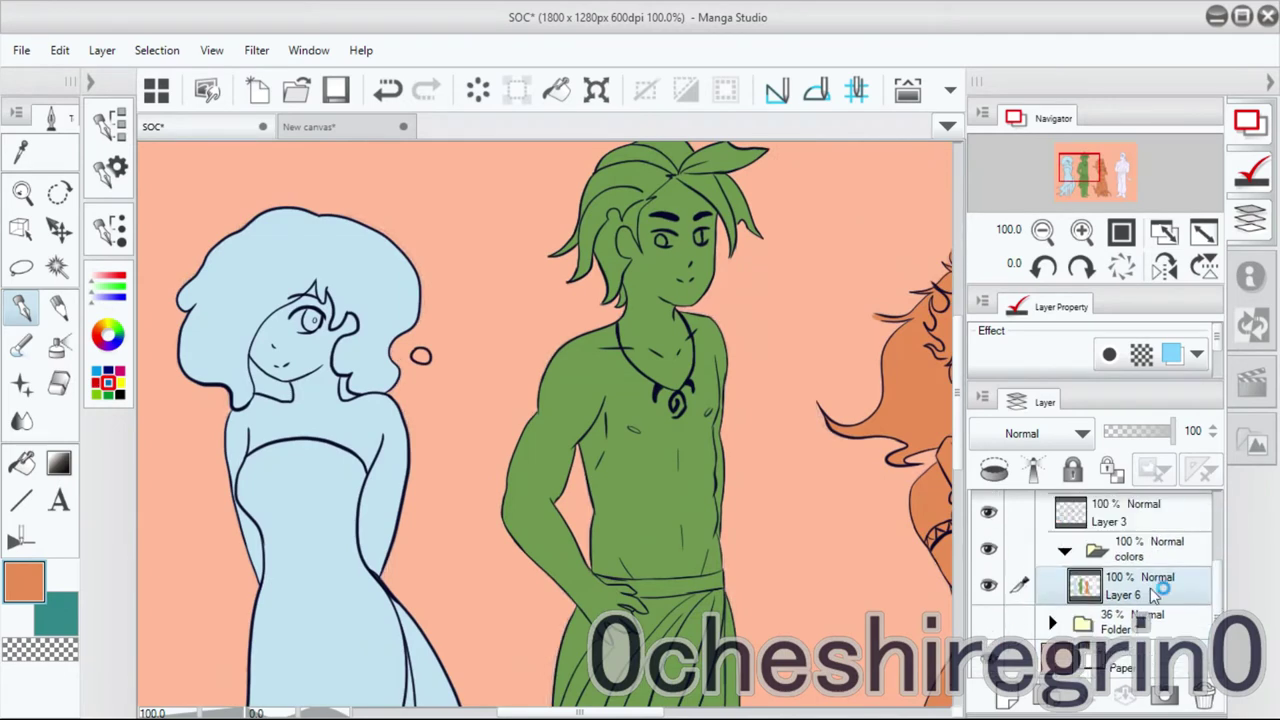
{"action": "left_click_drag", "start_coordinate": [318, 463], "coordinate": [618, 463]}
{"action": "left_click", "coordinate": [618, 463], "text": "alt"}
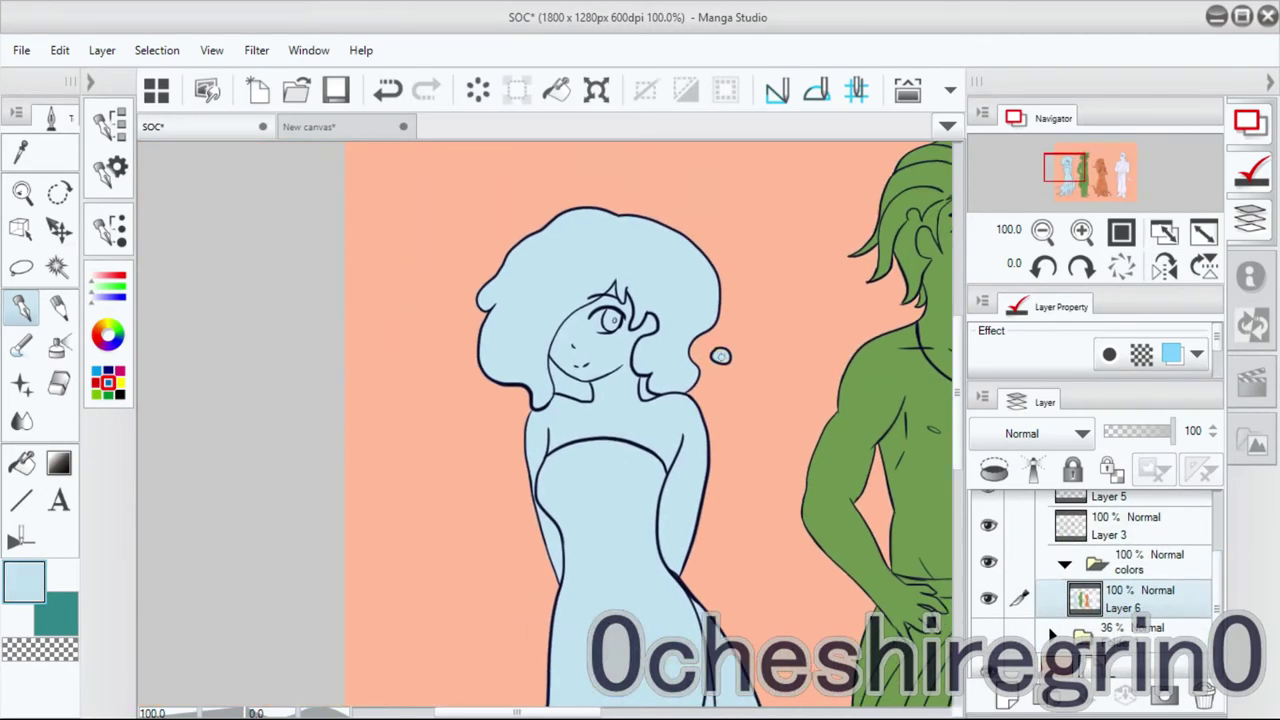
{"action": "left_click_drag", "start_coordinate": [640, 600], "coordinate": [640, 251]}
{"action": "scroll", "coordinate": [686, 514], "scroll_direction": "down", "scroll_amount": 1}
{"action": "scroll", "coordinate": [668, 411], "scroll_direction": "up", "scroll_amount": 3}
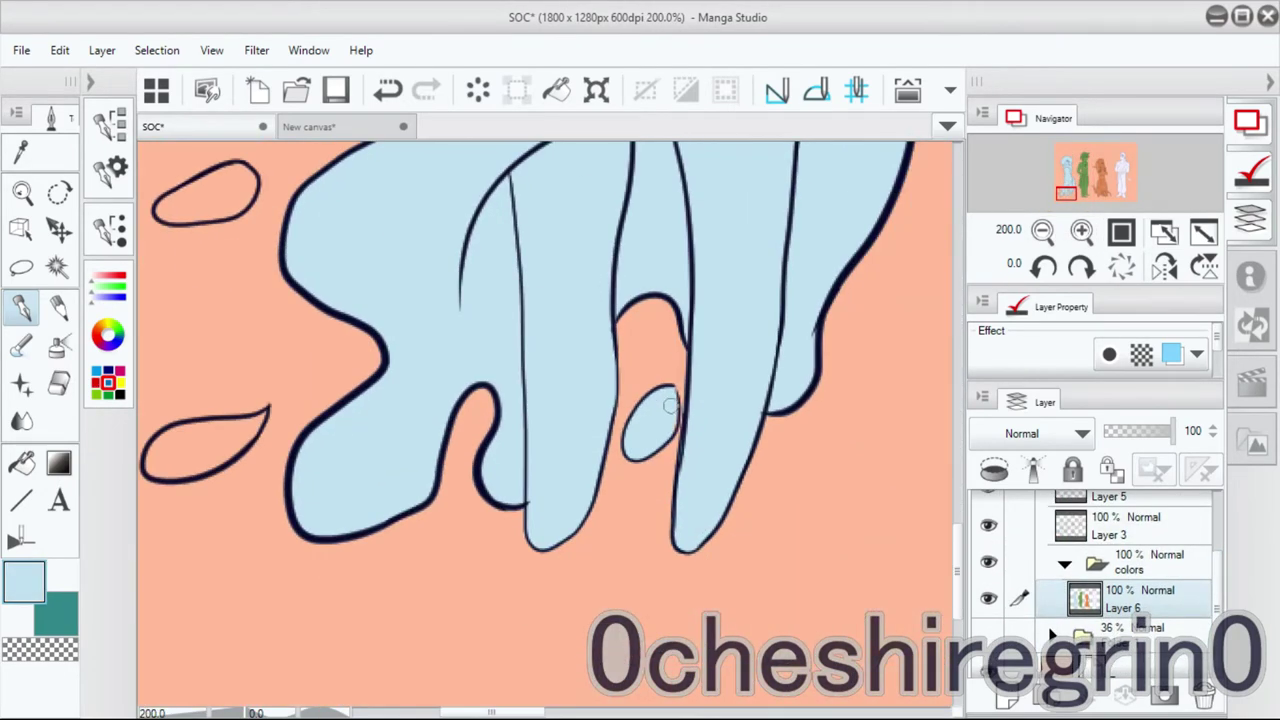
{"action": "left_click_drag", "start_coordinate": [491, 400], "coordinate": [776, 507]}
Wand-select the background from Layer 3, invert the selection and fill the two loose droplets beside the dress with pale blue on Layer 6.
{"action": "key", "text": "w"}
{"action": "key", "text": "alt+bracketright"}
{"action": "key", "text": "alt+bracketright"}
{"action": "left_click", "coordinate": [490, 393]}
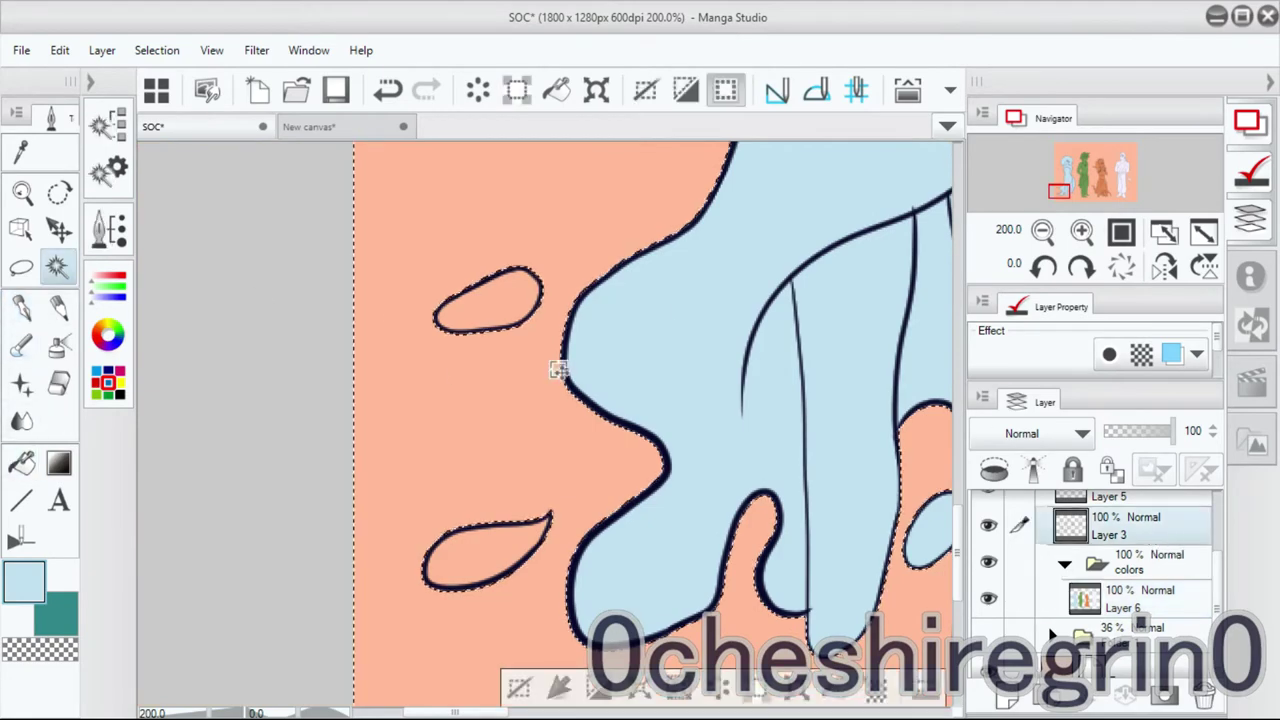
{"action": "key", "text": "alt+bracketleft"}
{"action": "key", "text": "alt+bracketleft"}
{"action": "key", "text": "g"}
{"action": "left_click", "coordinate": [543, 286]}
{"action": "scroll", "coordinate": [543, 286], "scroll_direction": "down", "scroll_amount": 1}
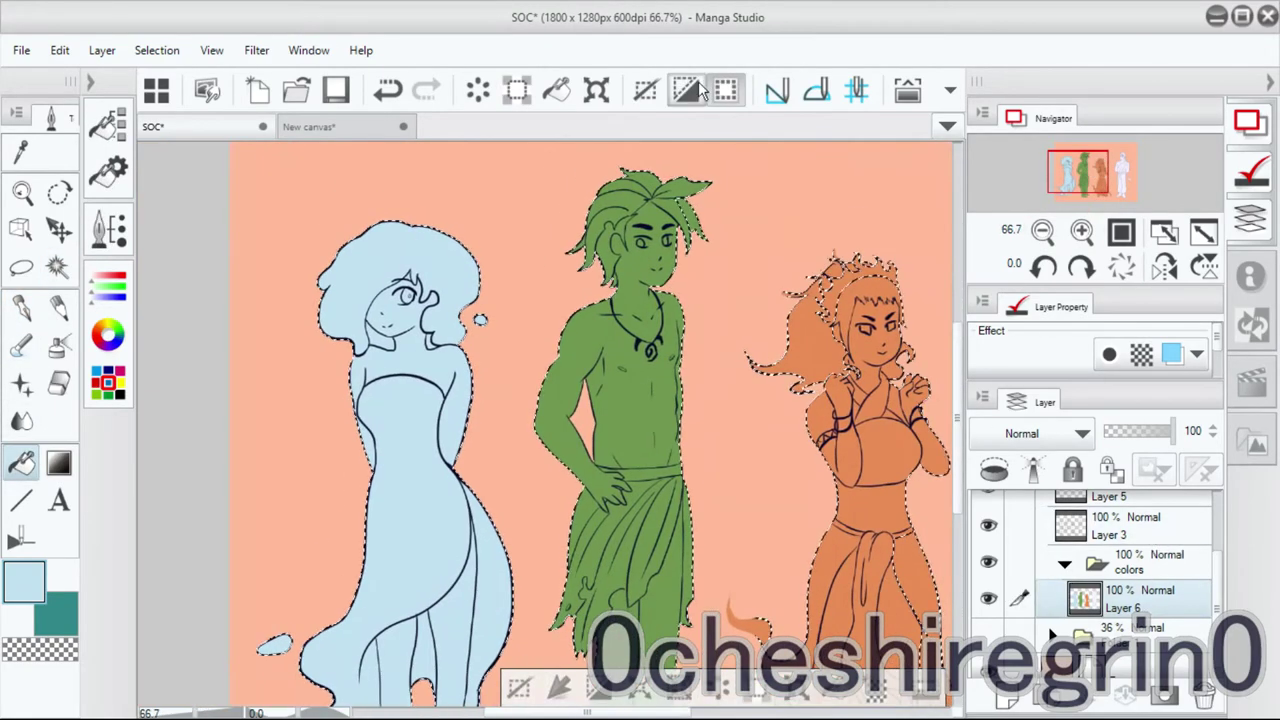
Extend the figures' selection with the wand on Layer 3 and add a new layer above Layer 6 in the colors folder.
{"action": "key", "text": "w"}
{"action": "key", "text": "alt+bracketright"}
{"action": "key", "text": "alt+bracketright"}
{"action": "mouse_move", "coordinate": [1080, 172]}
{"action": "left_mouse_down"}
{"action": "mouse_move", "coordinate": [1120, 170]}
{"action": "mouse_move", "coordinate": [1078, 175]}
{"action": "left_mouse_up"}
{"action": "key", "text": "alt+bracketleft"}
{"action": "key", "text": "alt+bracketleft"}
{"action": "left_click", "coordinate": [1042, 231]}
{"action": "left_click", "coordinate": [1012, 697]}
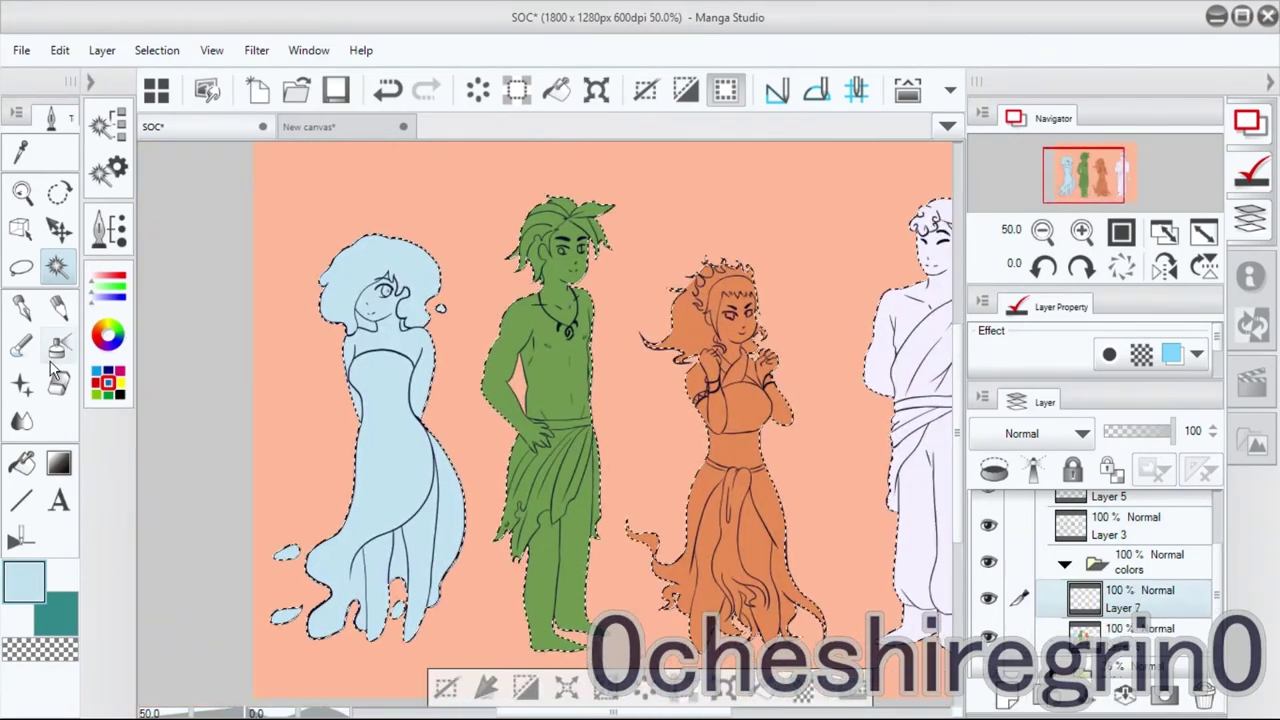
Choose dark green (RGB 41, 63, 20), activate Layer 3, clear the selection and lock the layer's transparent pixels.
{"action": "left_click", "coordinate": [89, 81]}
{"action": "left_click", "coordinate": [266, 607]}
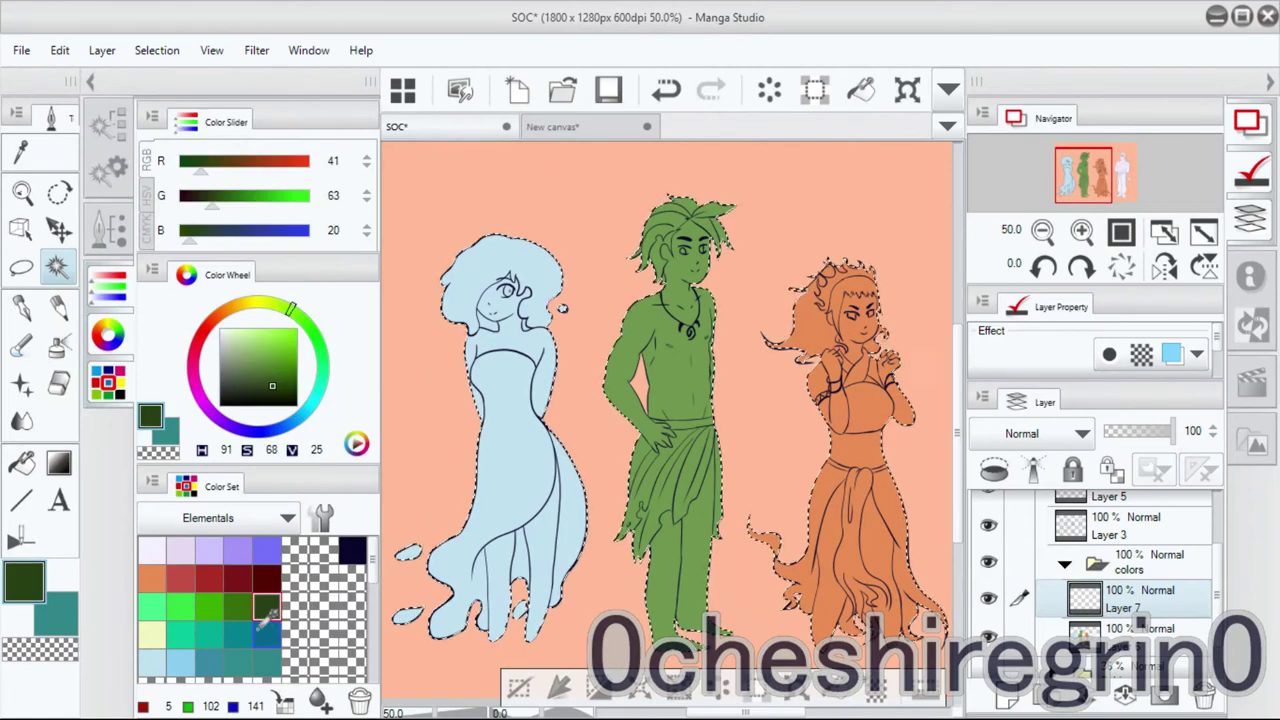
{"action": "left_click", "coordinate": [1171, 523]}
{"action": "key", "text": "ctrl+d"}
{"action": "key", "text": "m"}
Set the Turnip pen to size 30 and undo the trial stroke on Layer 3.
{"action": "left_click", "coordinate": [1081, 231]}
{"action": "mouse_move", "coordinate": [1088, 172]}
{"action": "left_mouse_down"}
{"action": "mouse_move", "coordinate": [1100, 165]}
{"action": "mouse_move", "coordinate": [1088, 166]}
{"action": "left_mouse_up"}
{"action": "left_click", "coordinate": [22, 308]}
{"action": "left_click", "coordinate": [108, 230]}
{"action": "left_click_drag", "start_coordinate": [541, 268], "coordinate": [683, 220]}
{"action": "key", "text": "ctrl+z"}
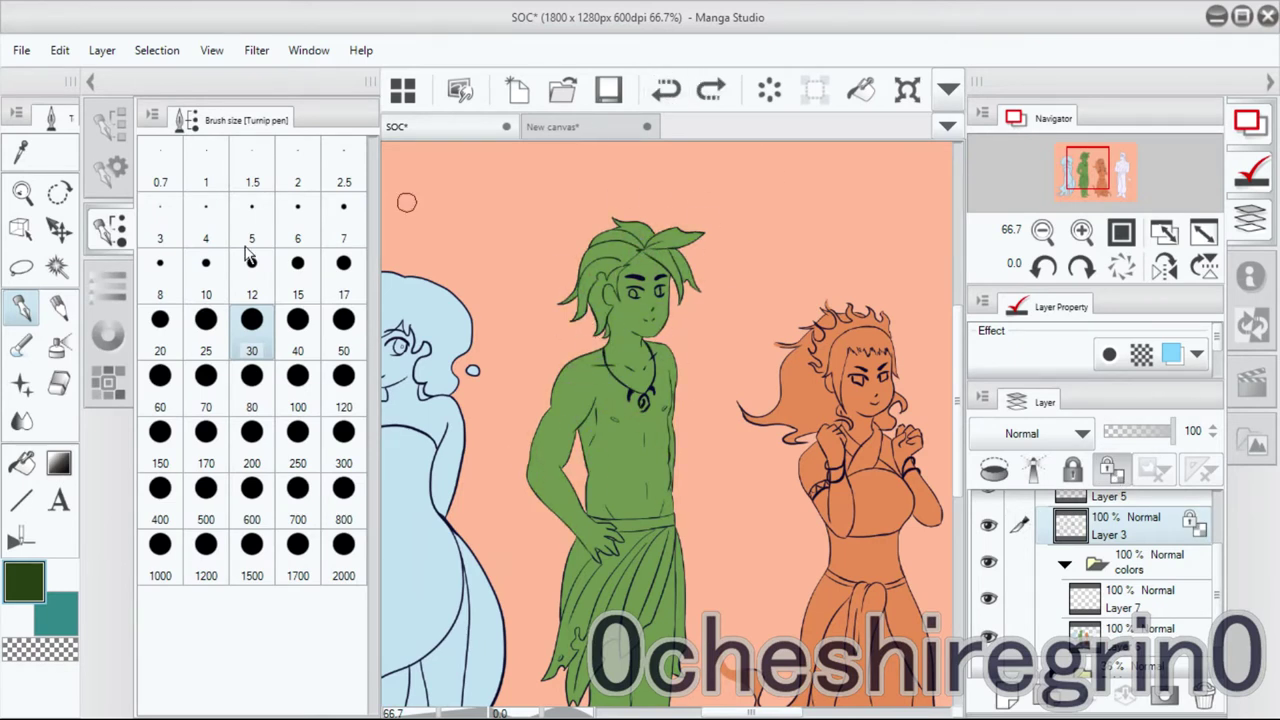
{"action": "left_click", "coordinate": [108, 230]}
Recolour the second figure's line art in dark green from the hair down to the feet on Layer 3.
{"action": "scroll", "coordinate": [658, 356], "scroll_direction": "up", "scroll_amount": 3}
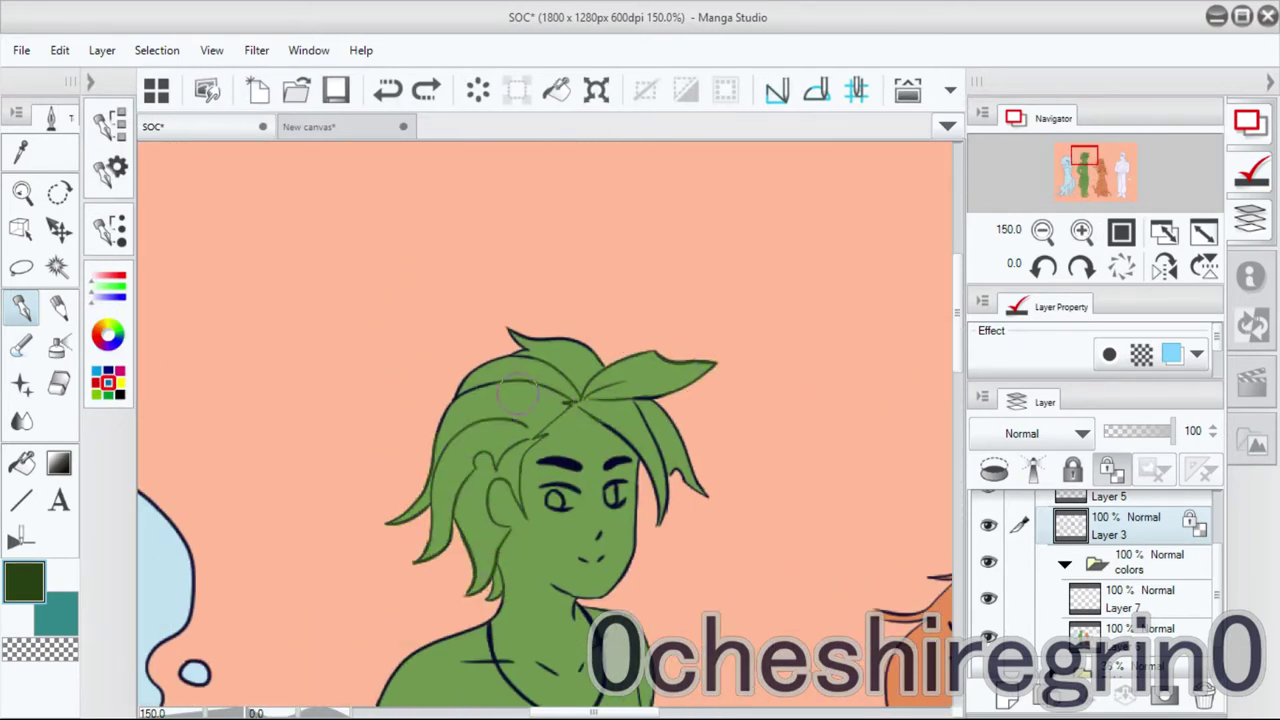
{"action": "left_click_drag", "start_coordinate": [600, 540], "coordinate": [540, 450]}
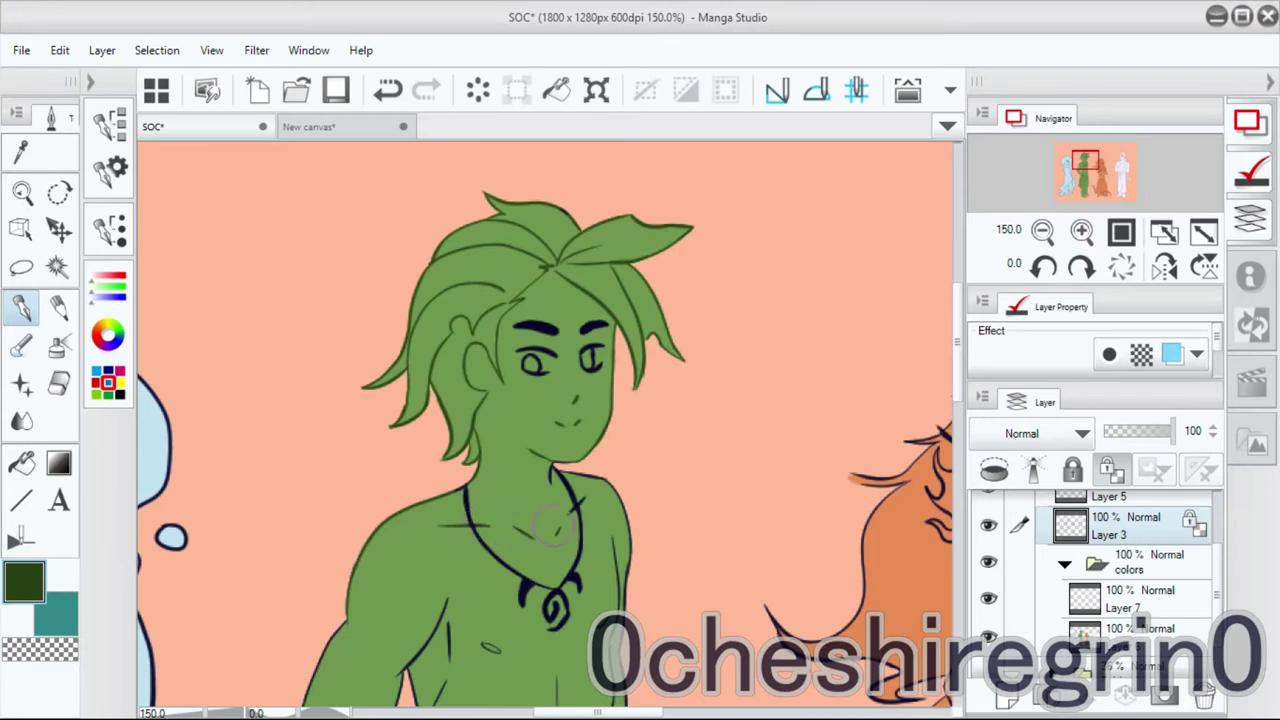
{"action": "left_click_drag", "start_coordinate": [587, 498], "coordinate": [692, 228]}
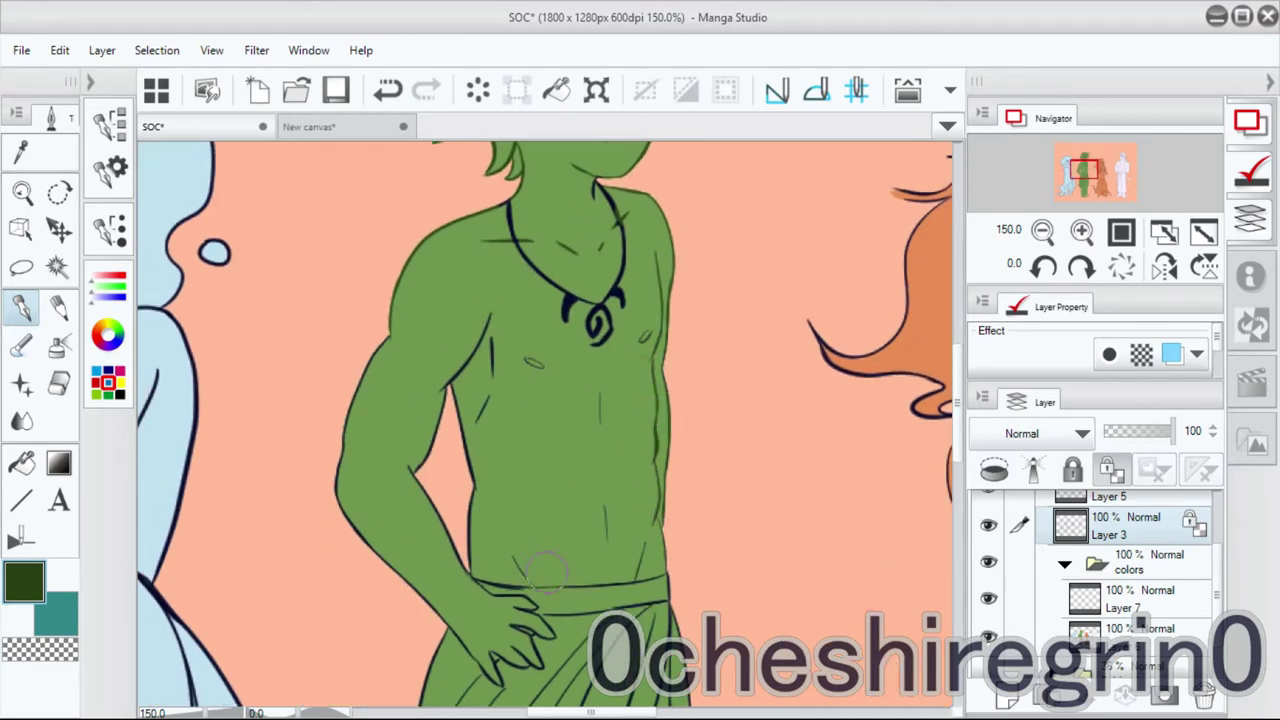
{"action": "scroll", "coordinate": [463, 370], "scroll_direction": "down", "scroll_amount": 4}
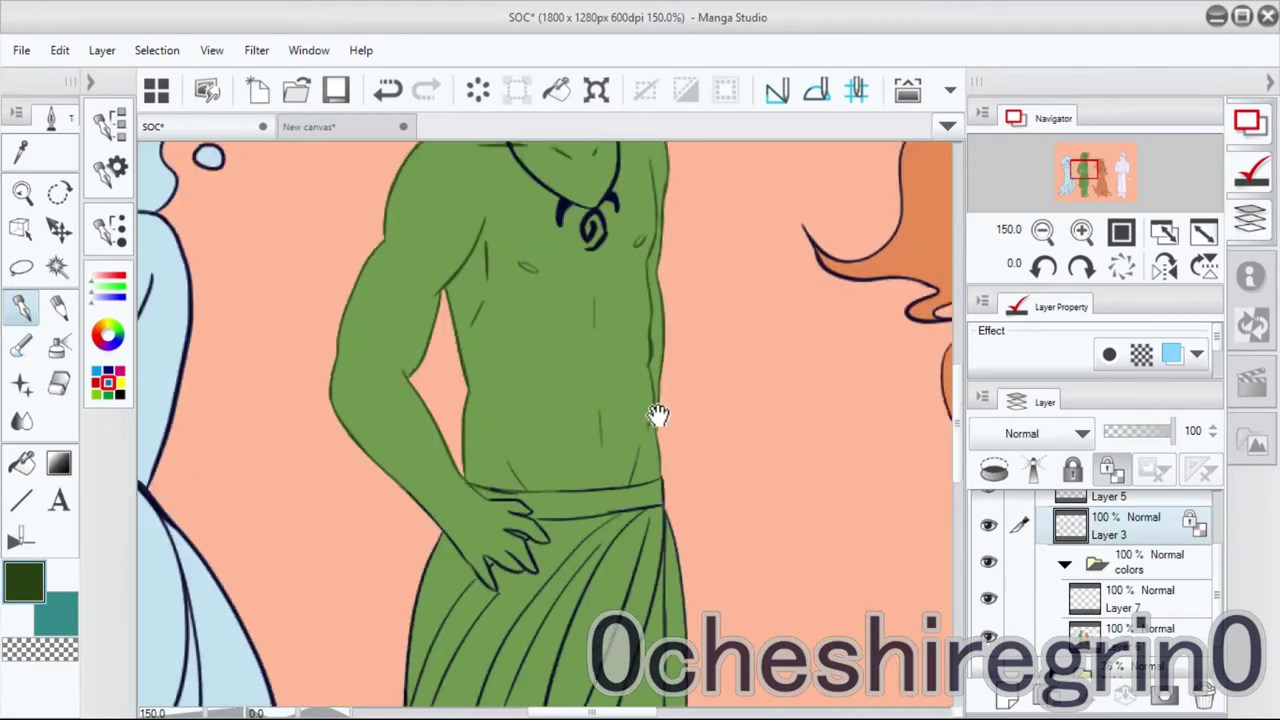
{"action": "scroll", "coordinate": [437, 494], "scroll_direction": "down", "scroll_amount": 3}
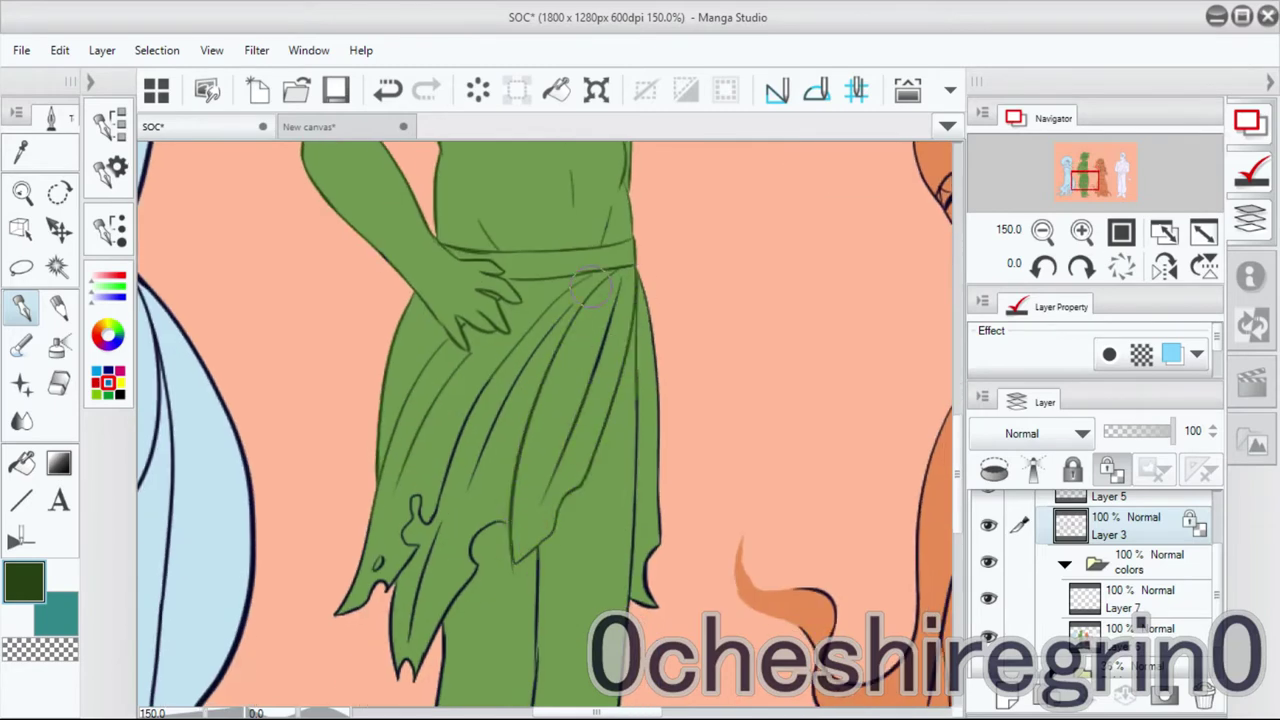
{"action": "scroll", "coordinate": [652, 522], "scroll_direction": "down", "scroll_amount": 7}
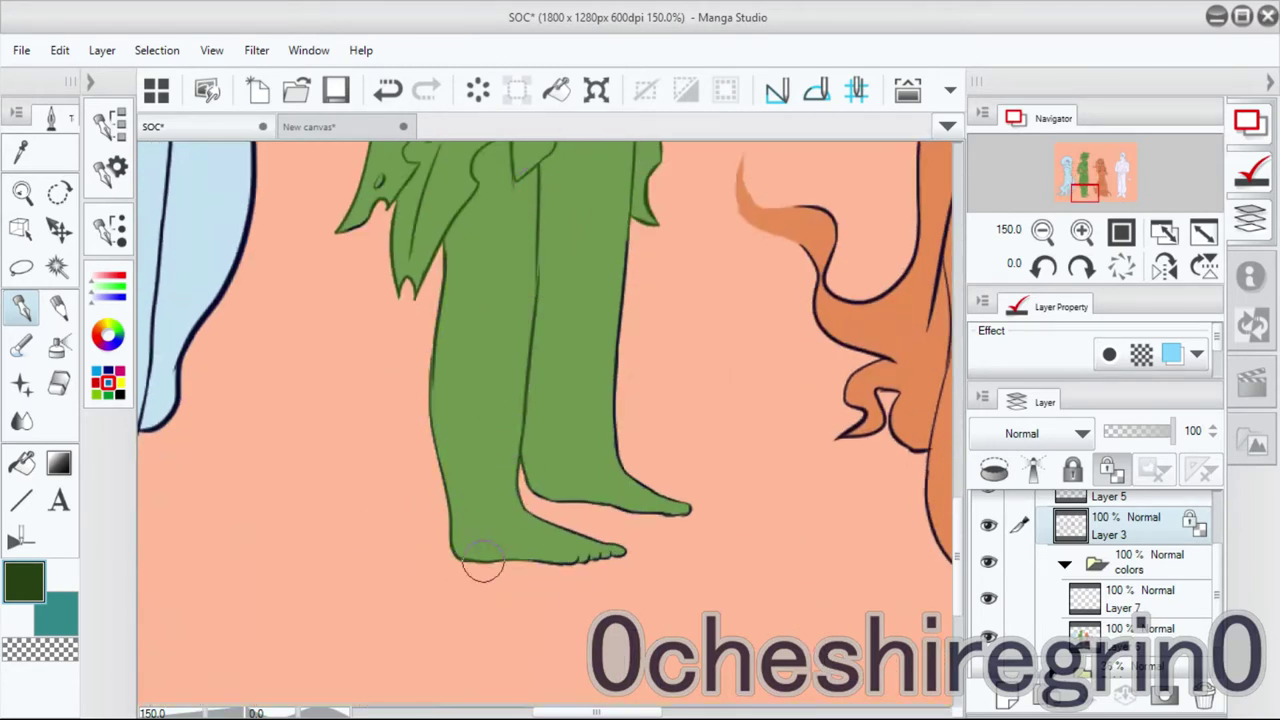
Choose dark maroon and recolour the third figure's line art from the flame hair down to the skirt hem.
{"action": "scroll", "coordinate": [637, 515], "scroll_direction": "up", "scroll_amount": 8}
{"action": "scroll", "coordinate": [777, 323], "scroll_direction": "down", "scroll_amount": 1}
{"action": "left_click", "coordinate": [108, 333]}
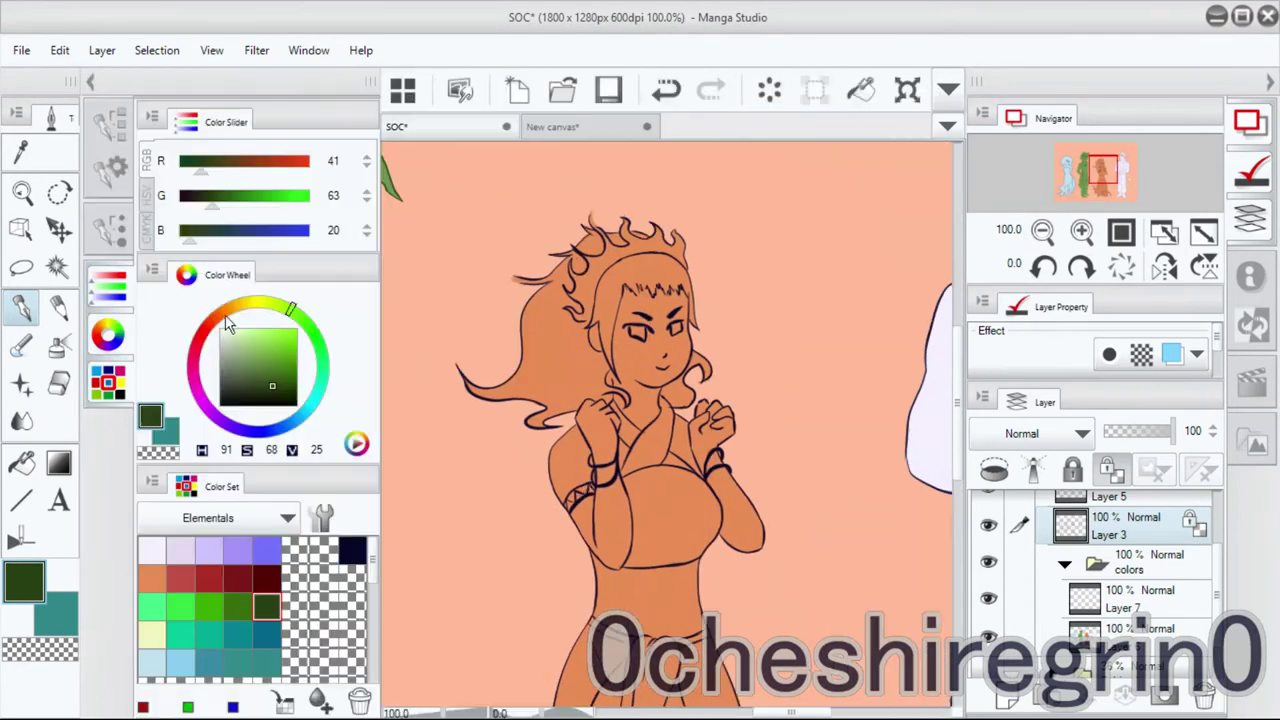
{"action": "left_click", "coordinate": [143, 586]}
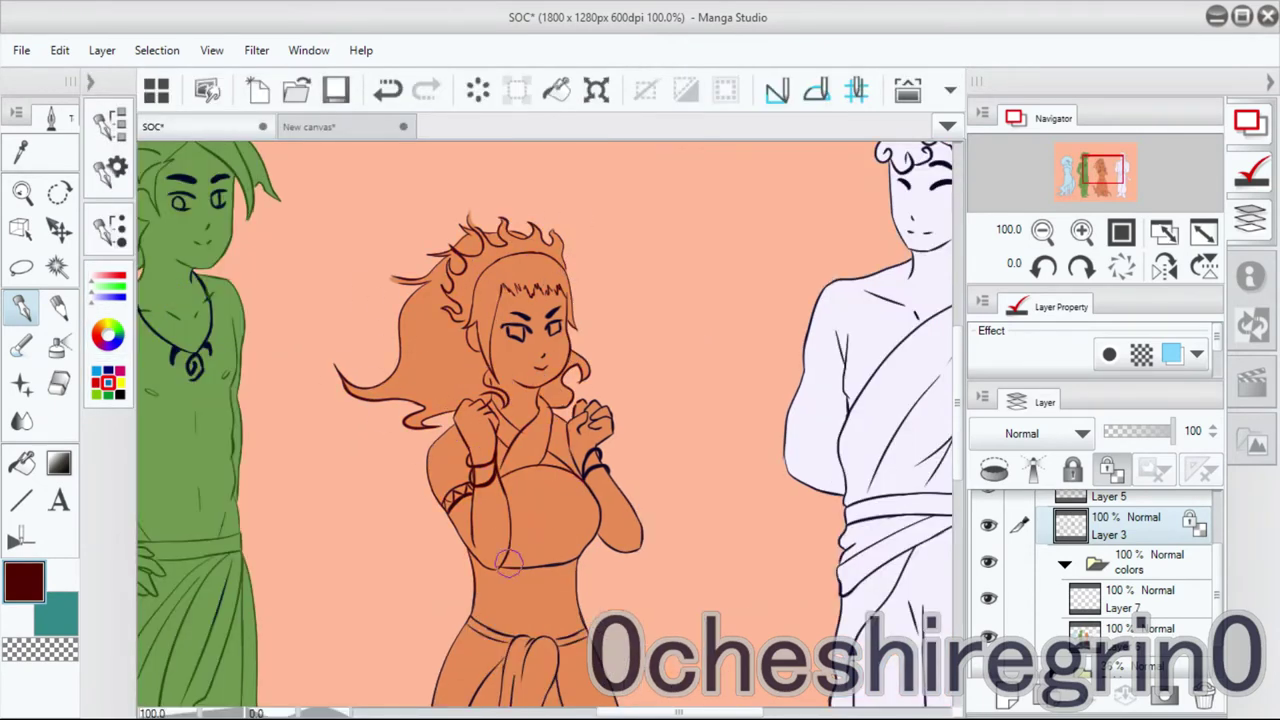
{"action": "scroll", "coordinate": [597, 432], "scroll_direction": "down", "scroll_amount": 4}
{"action": "scroll", "coordinate": [603, 392], "scroll_direction": "down", "scroll_amount": 4}
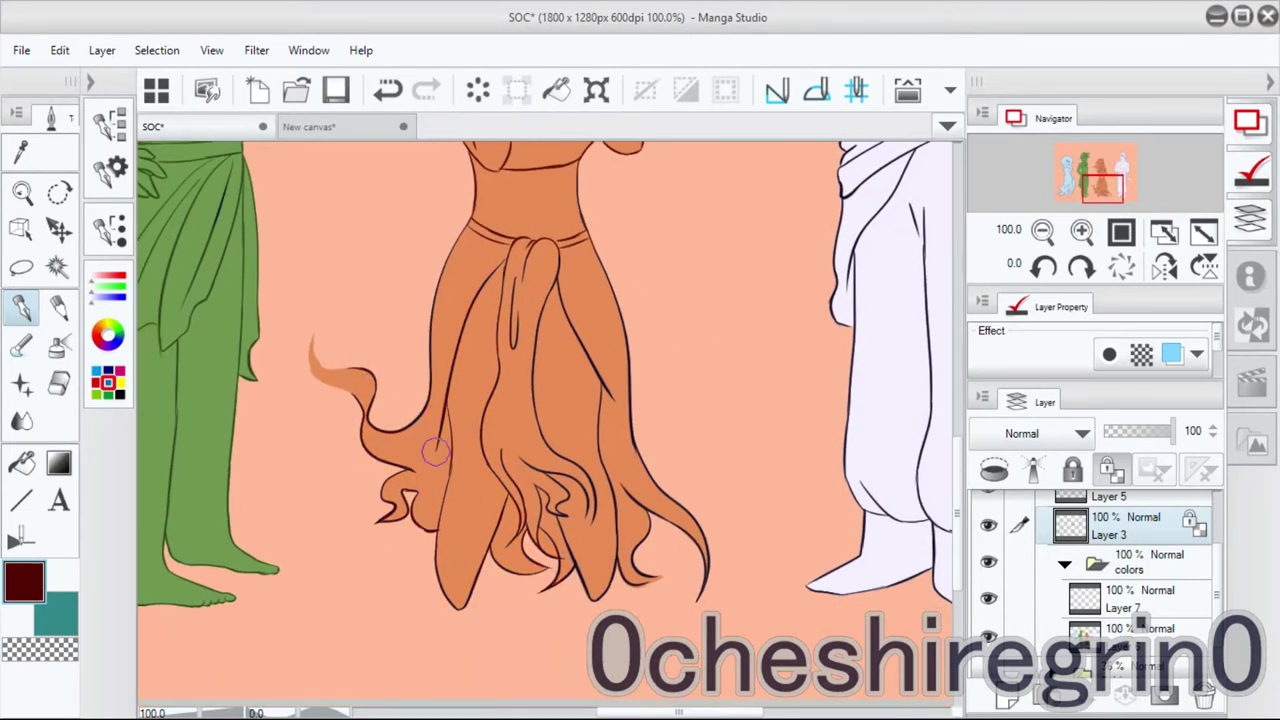
Enlarge the pen and recolour the fourth figure's line art in violet (RGB 115, 113, 252) from head to feet.
{"action": "key", "text": "bracketright"}
{"action": "scroll", "coordinate": [580, 190], "scroll_direction": "up", "scroll_amount": 5}
{"action": "scroll", "coordinate": [552, 265], "scroll_direction": "right", "scroll_amount": 5}
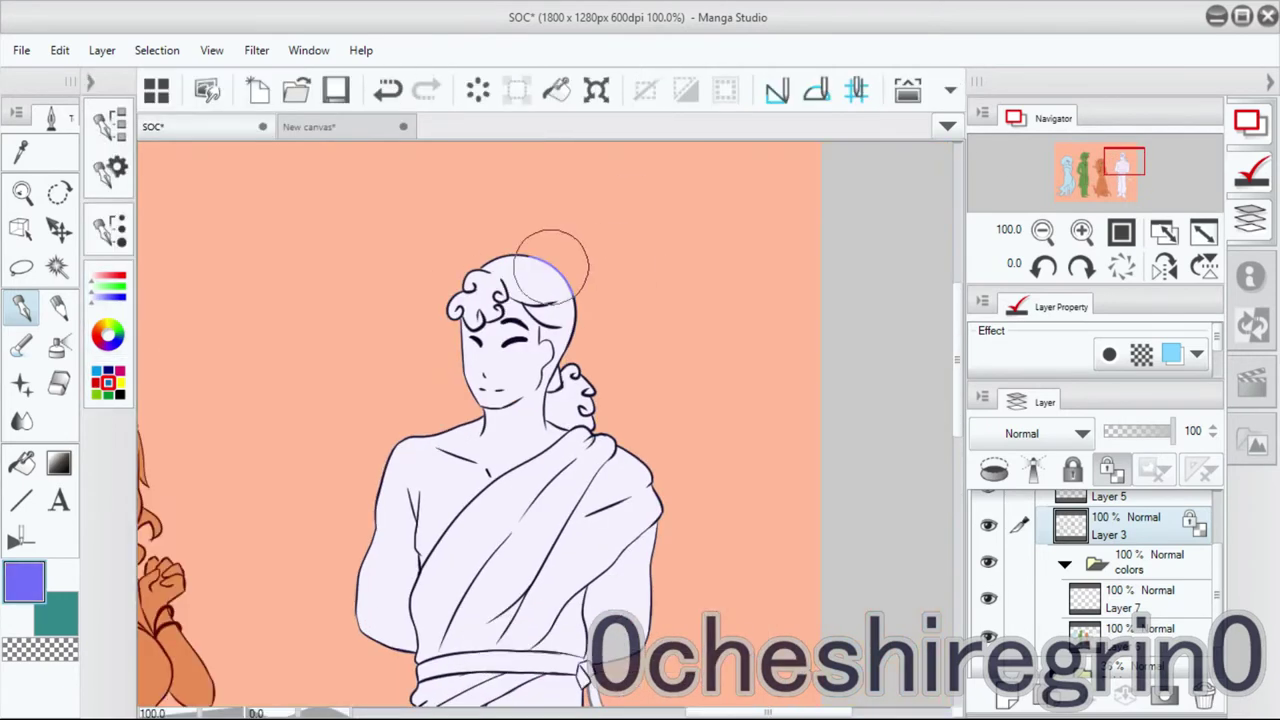
{"action": "key", "text": "ctrl+minus"}
{"action": "scroll", "coordinate": [643, 534], "scroll_direction": "down", "scroll_amount": 3}
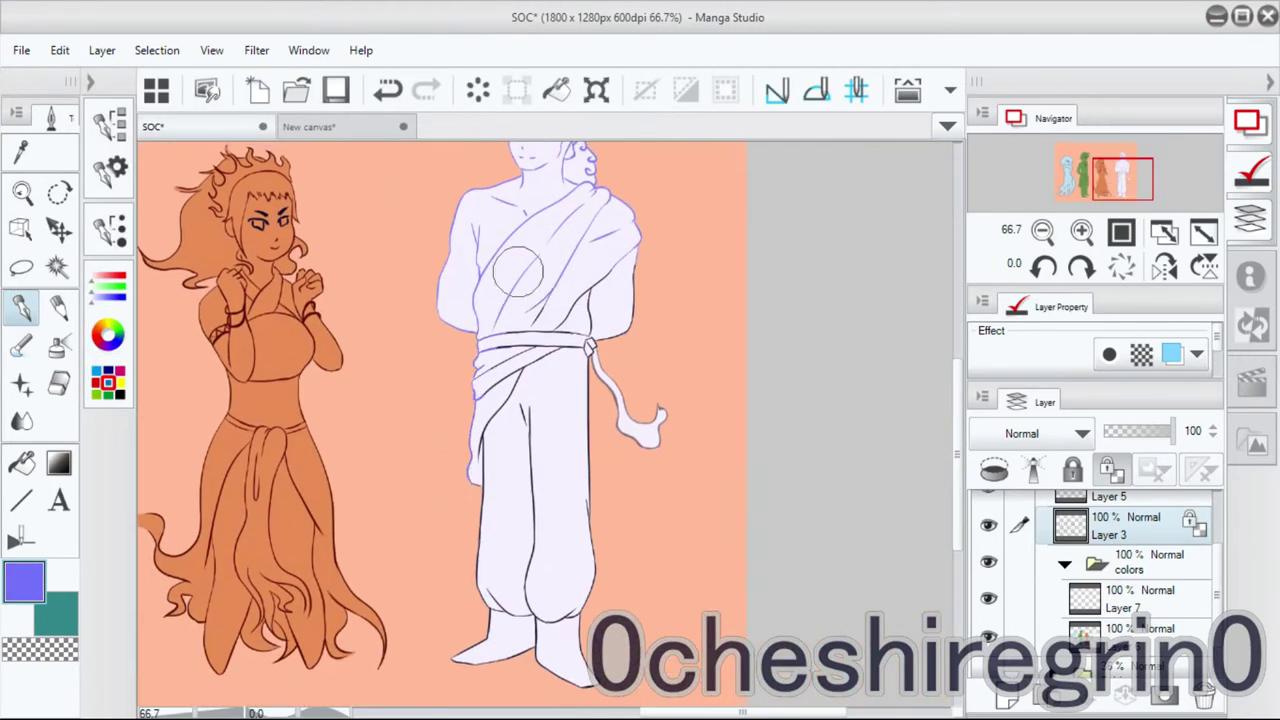
{"action": "scroll", "coordinate": [1115, 517], "scroll_direction": "up", "scroll_amount": 3}
Lock the transparent pixels of Layer 4, recolour the fourth figure's sash tail lines in violet and return to Layer 3.
{"action": "left_click", "coordinate": [1110, 534]}
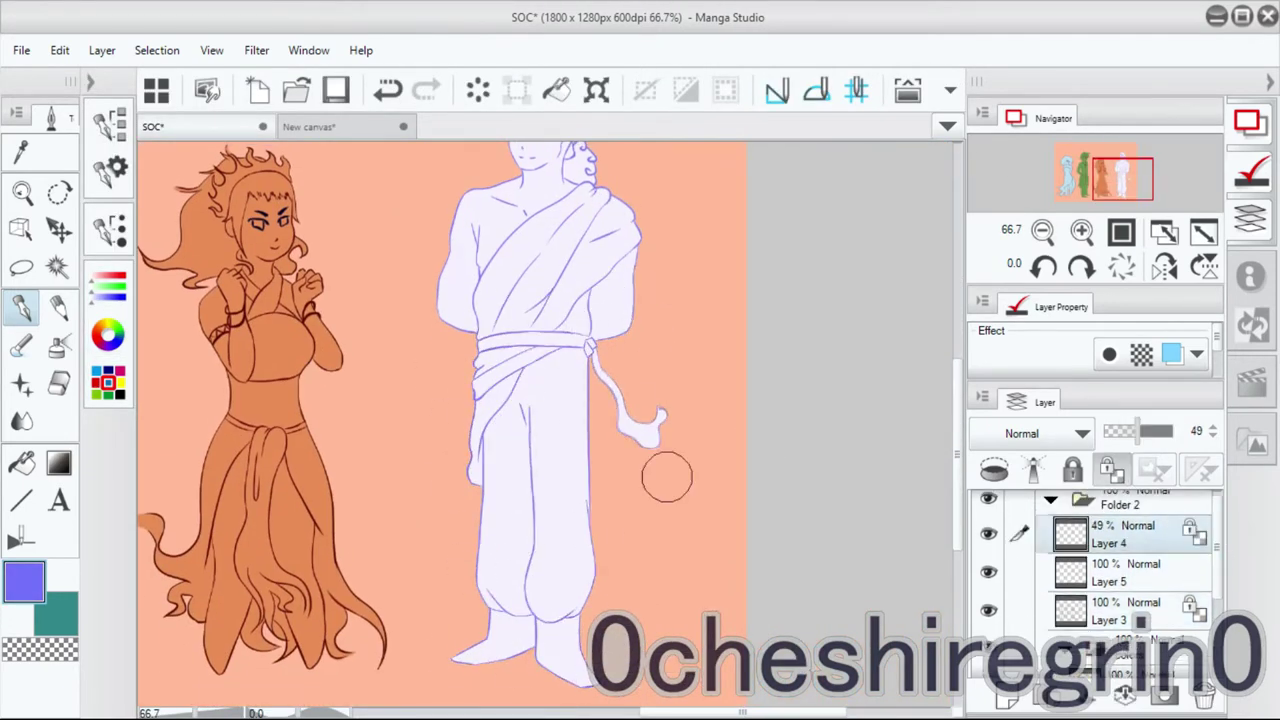
{"action": "left_click_drag", "start_coordinate": [1117, 185], "coordinate": [1114, 175]}
{"action": "left_click", "coordinate": [1110, 611]}
Choose teal blue (RGB 53, 135, 164) and recolour the fourth figure's line art from the hair down to the trousers.
{"action": "left_click", "coordinate": [108, 334]}
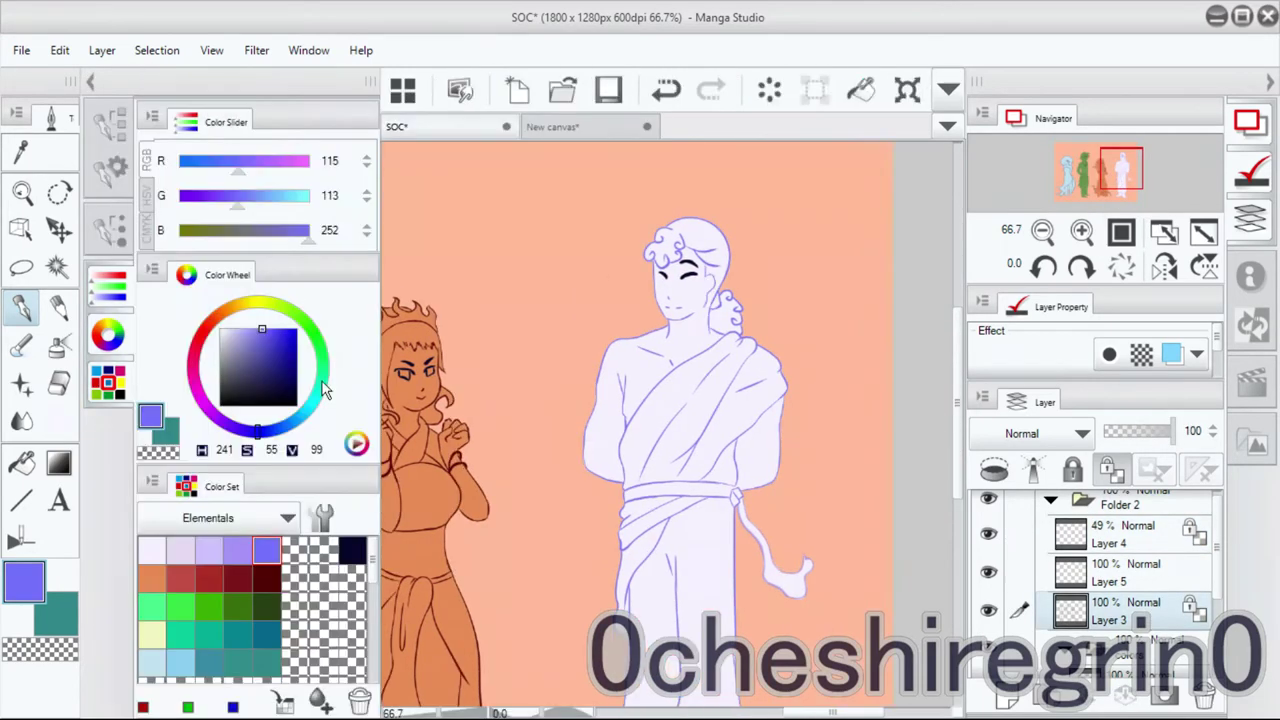
{"action": "scroll", "coordinate": [300, 617], "scroll_direction": "down", "scroll_amount": 2}
{"action": "left_click", "coordinate": [209, 663]}
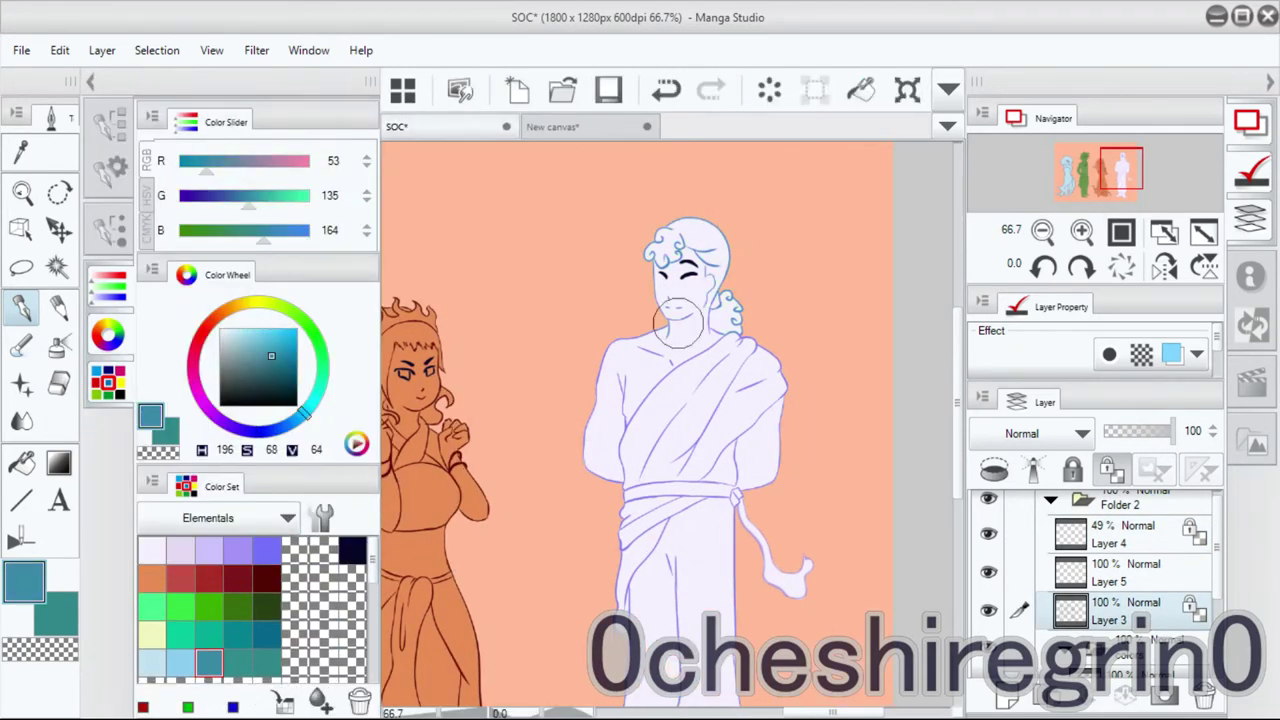
{"action": "scroll", "coordinate": [733, 497], "scroll_direction": "down", "scroll_amount": 3}
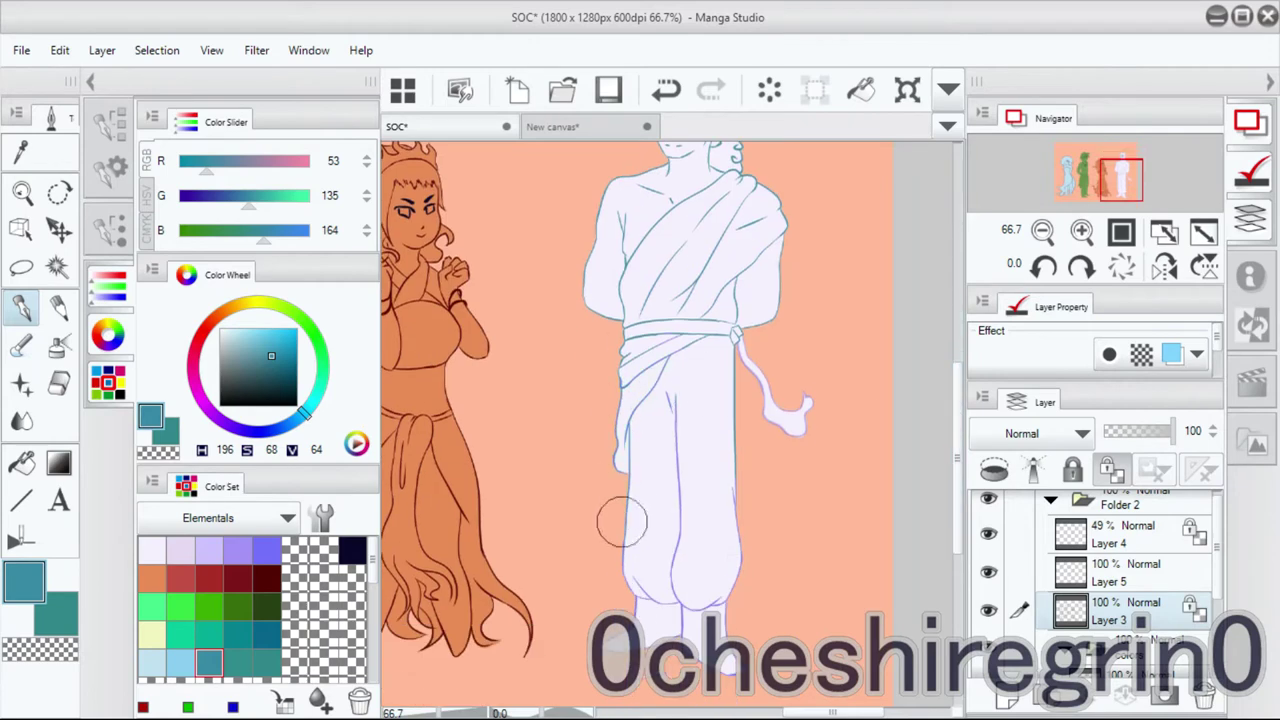
Choose violet (RGB 115, 113, 252), set the pen size to 30 and recolour the fourth figure's hair lines.
{"action": "left_click", "coordinate": [1081, 231]}
{"action": "left_click", "coordinate": [1081, 231]}
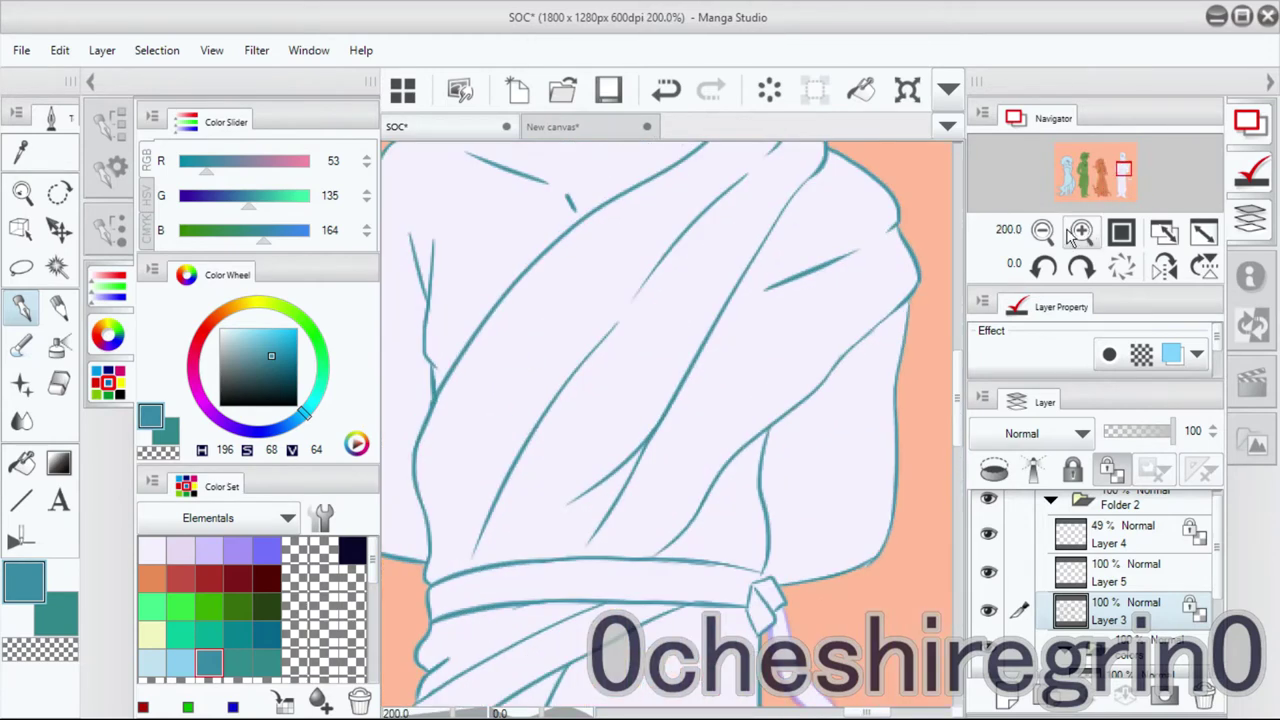
{"action": "scroll", "coordinate": [650, 400], "scroll_direction": "up", "scroll_amount": 5}
{"action": "left_click", "coordinate": [266, 550]}
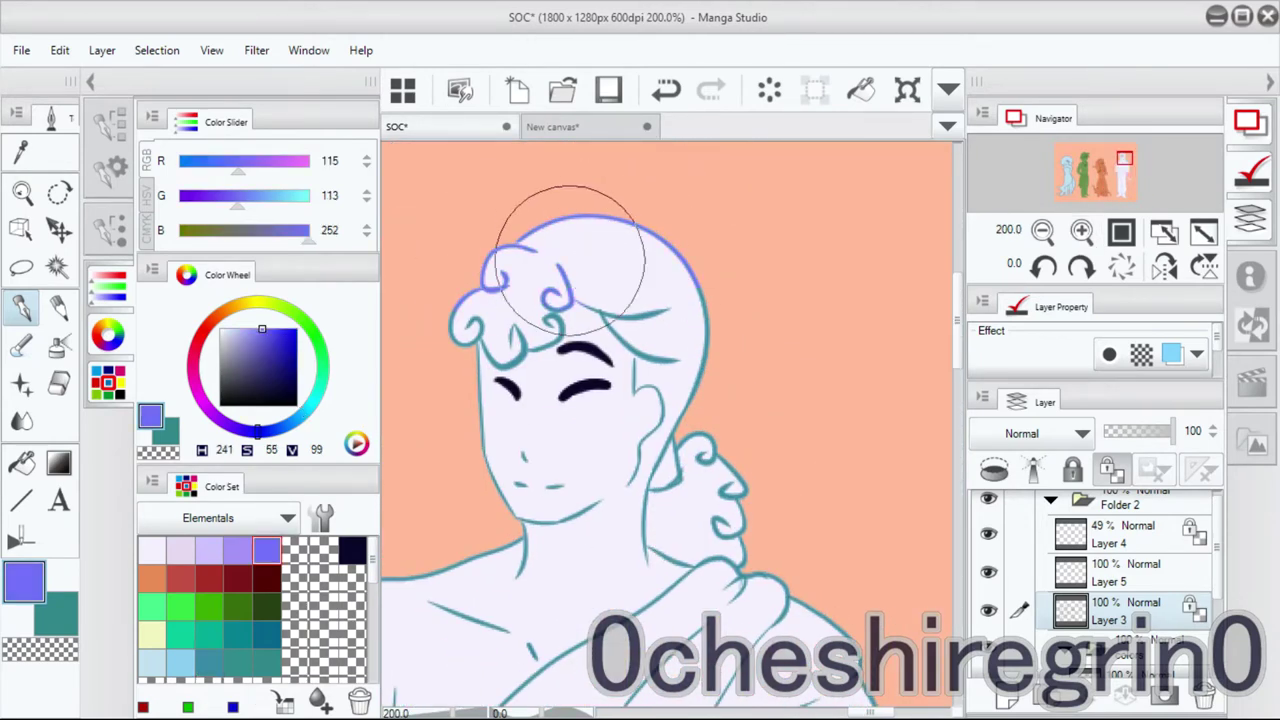
{"action": "left_click", "coordinate": [110, 230]}
{"action": "left_click", "coordinate": [270, 340]}
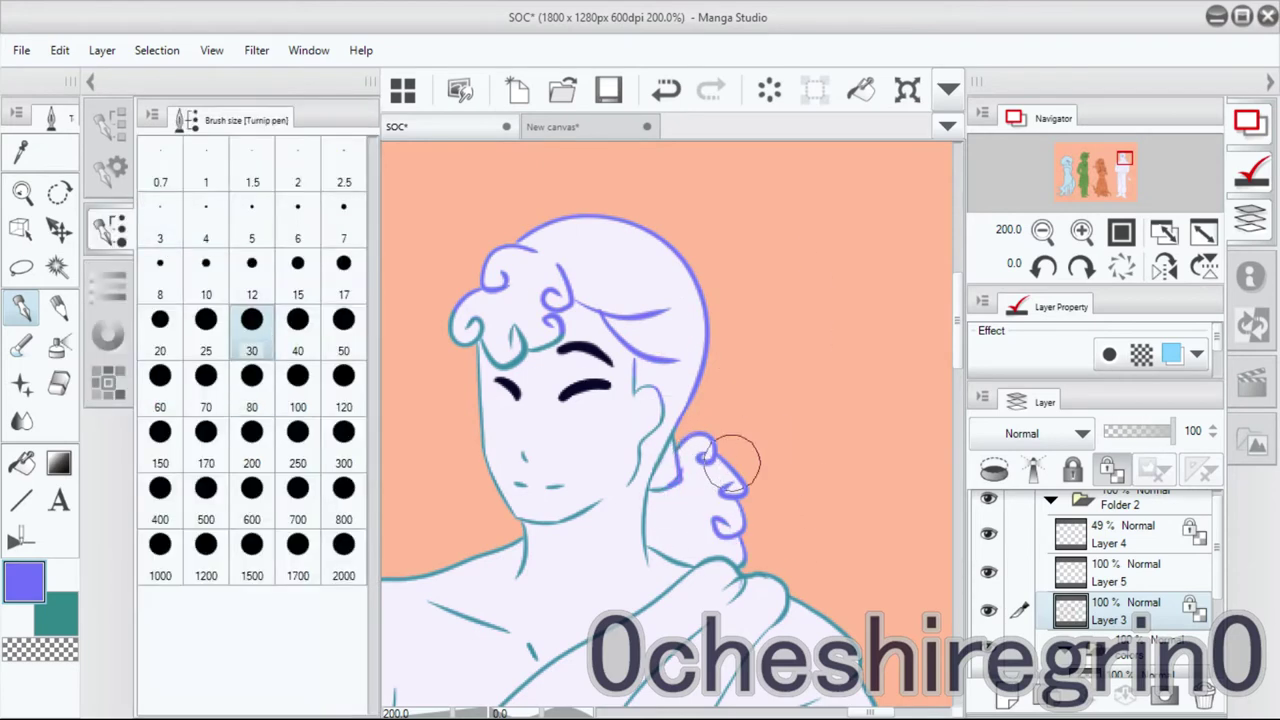
Set the pen size to 200 and recolour the first figure's line art in deep blue on Layer 3.
{"action": "left_click", "coordinate": [1043, 231]}
{"action": "left_click", "coordinate": [1043, 231]}
{"action": "left_click", "coordinate": [1043, 231]}
{"action": "left_click", "coordinate": [251, 432]}
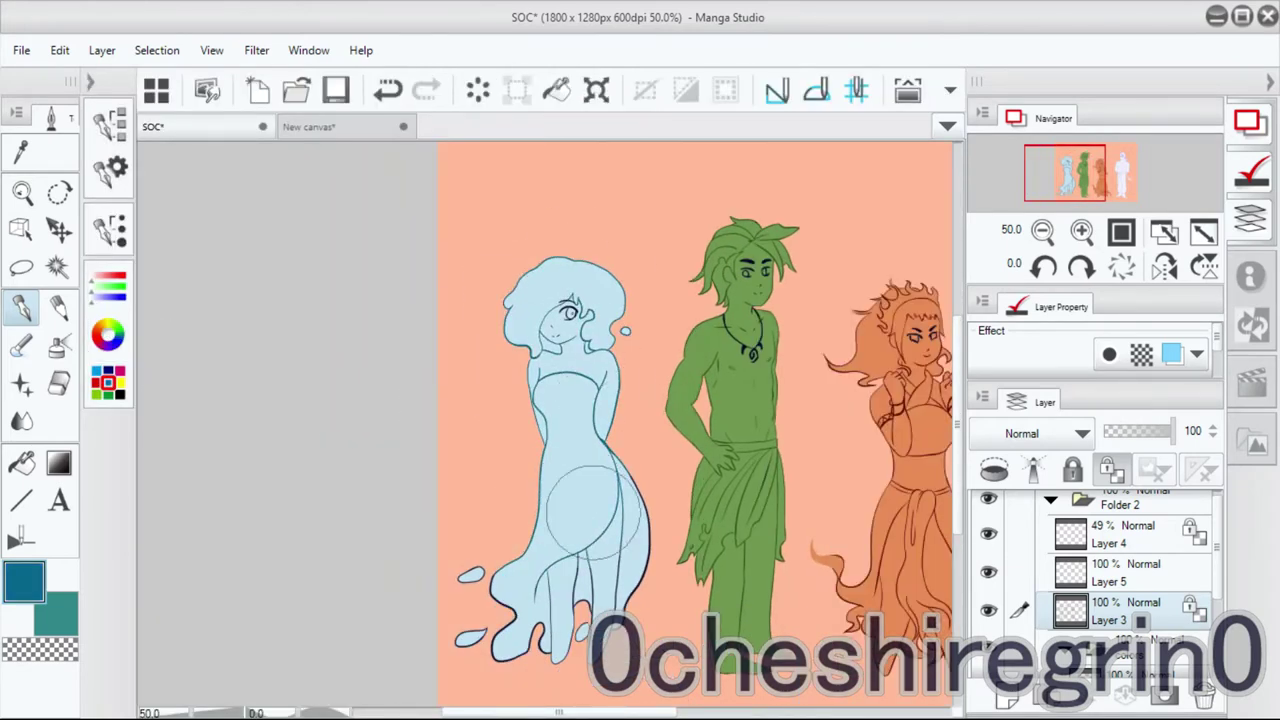
Select the figures' silhouettes from the flat colour layer with Auto Select and make Layer 7 active.
{"action": "scroll", "coordinate": [1163, 612], "scroll_direction": "down", "scroll_amount": 2}
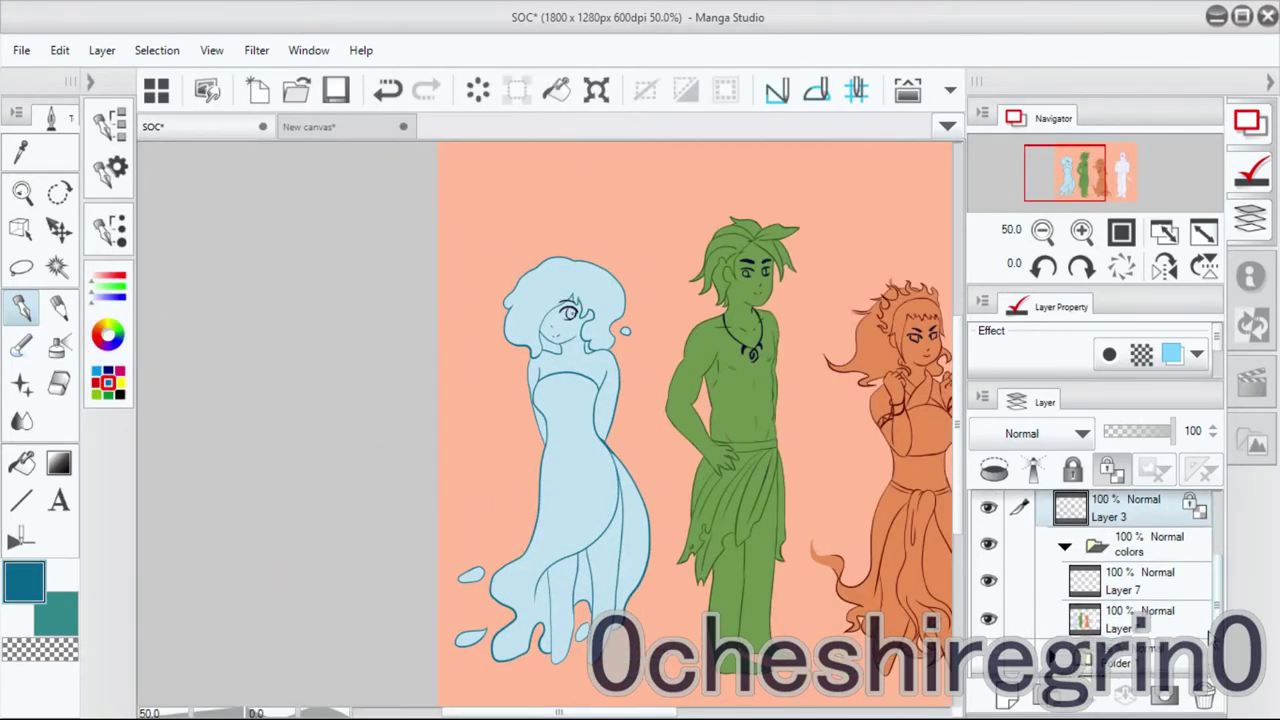
{"action": "left_click", "coordinate": [1140, 610]}
{"action": "left_click", "coordinate": [56, 265]}
{"action": "left_click", "coordinate": [706, 412]}
{"action": "left_click", "coordinate": [1140, 572]}
{"action": "left_click", "coordinate": [1081, 231]}
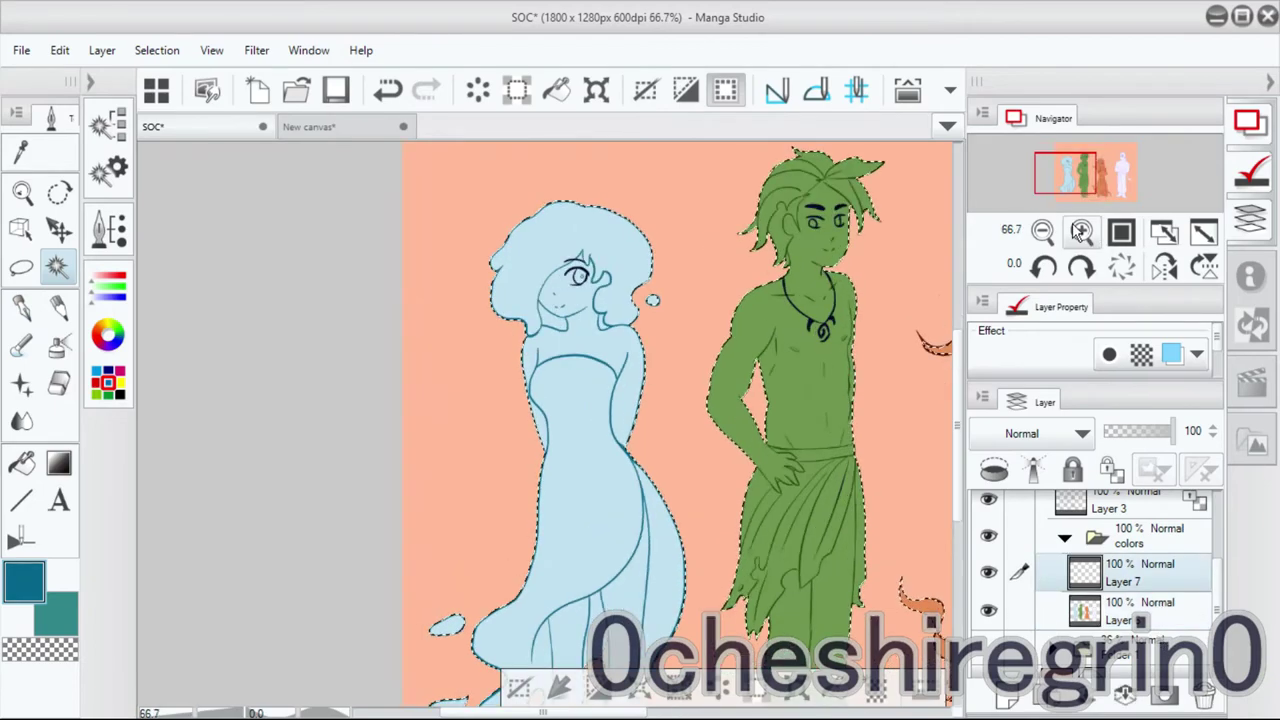
{"action": "left_click", "coordinate": [1081, 231]}
Choose dark teal and paint the bodice and upper side edge of the first figure's dress with the pen.
{"action": "left_click", "coordinate": [108, 383]}
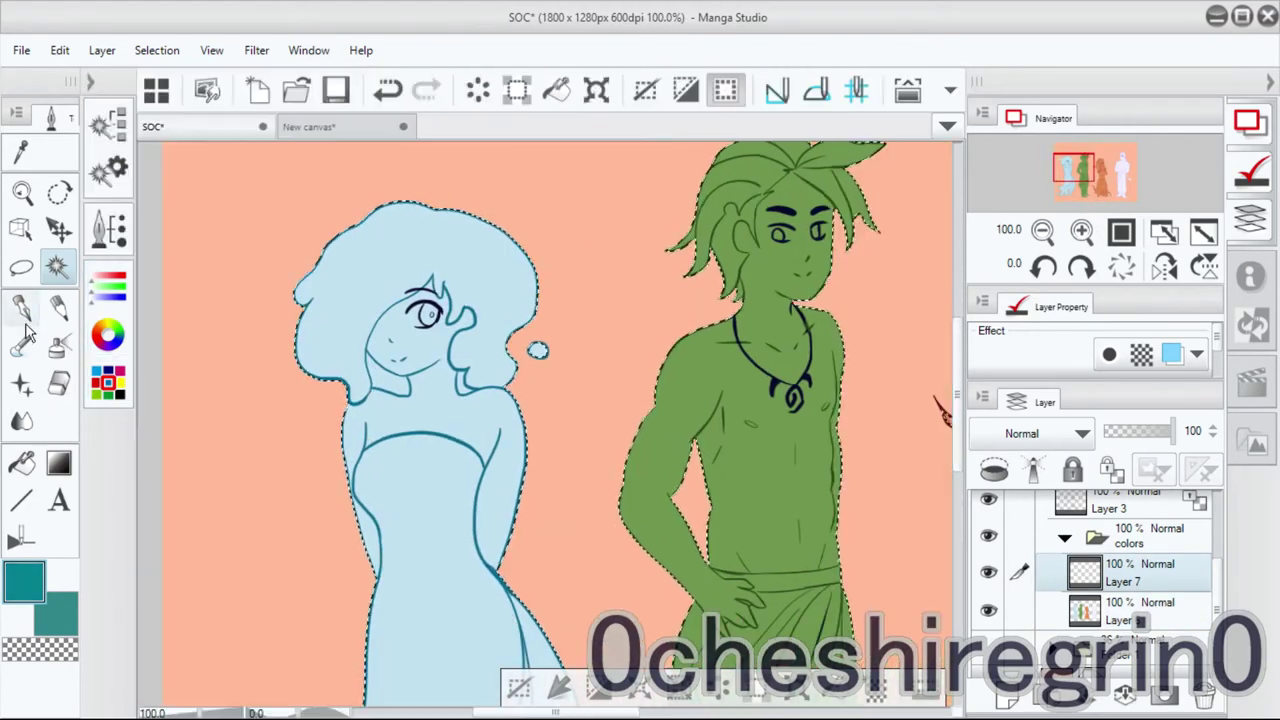
{"action": "left_click", "coordinate": [22, 307]}
{"action": "left_click", "coordinate": [109, 230]}
{"action": "left_click", "coordinate": [109, 230]}
{"action": "mouse_move", "coordinate": [405, 480]}
{"action": "left_mouse_down"}
{"action": "mouse_move", "coordinate": [415, 535]}
{"action": "mouse_move", "coordinate": [370, 705]}
{"action": "left_mouse_up"}
{"action": "left_click", "coordinate": [251, 371]}
{"action": "mouse_move", "coordinate": [410, 440]}
{"action": "left_mouse_down"}
{"action": "mouse_move", "coordinate": [458, 452]}
{"action": "mouse_move", "coordinate": [472, 480]}
{"action": "mouse_move", "coordinate": [409, 500]}
{"action": "mouse_move", "coordinate": [448, 547]}
{"action": "mouse_move", "coordinate": [520, 530]}
{"action": "left_mouse_up"}
{"action": "left_click_drag", "start_coordinate": [468, 480], "coordinate": [568, 270]}
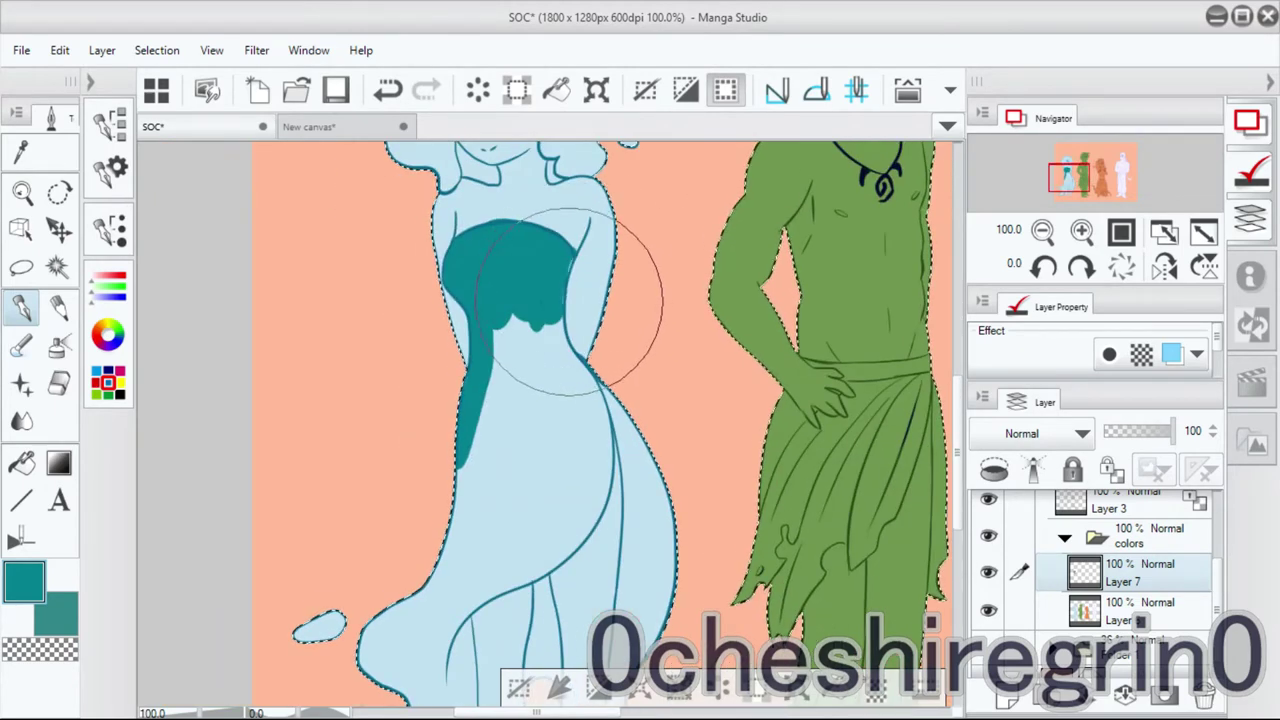
Paint the dress's long side edge, dripping hem and water droplets in dark teal.
{"action": "scroll", "coordinate": [568, 300], "scroll_direction": "down", "scroll_amount": 5}
{"action": "left_click_drag", "start_coordinate": [592, 515], "coordinate": [600, 492]}
{"action": "scroll", "coordinate": [474, 470], "scroll_direction": "up", "scroll_amount": 2}
{"action": "left_click_drag", "start_coordinate": [479, 583], "coordinate": [558, 598]}
{"action": "left_click_drag", "start_coordinate": [330, 482], "coordinate": [324, 606]}
{"action": "left_click_drag", "start_coordinate": [470, 350], "coordinate": [399, 496]}
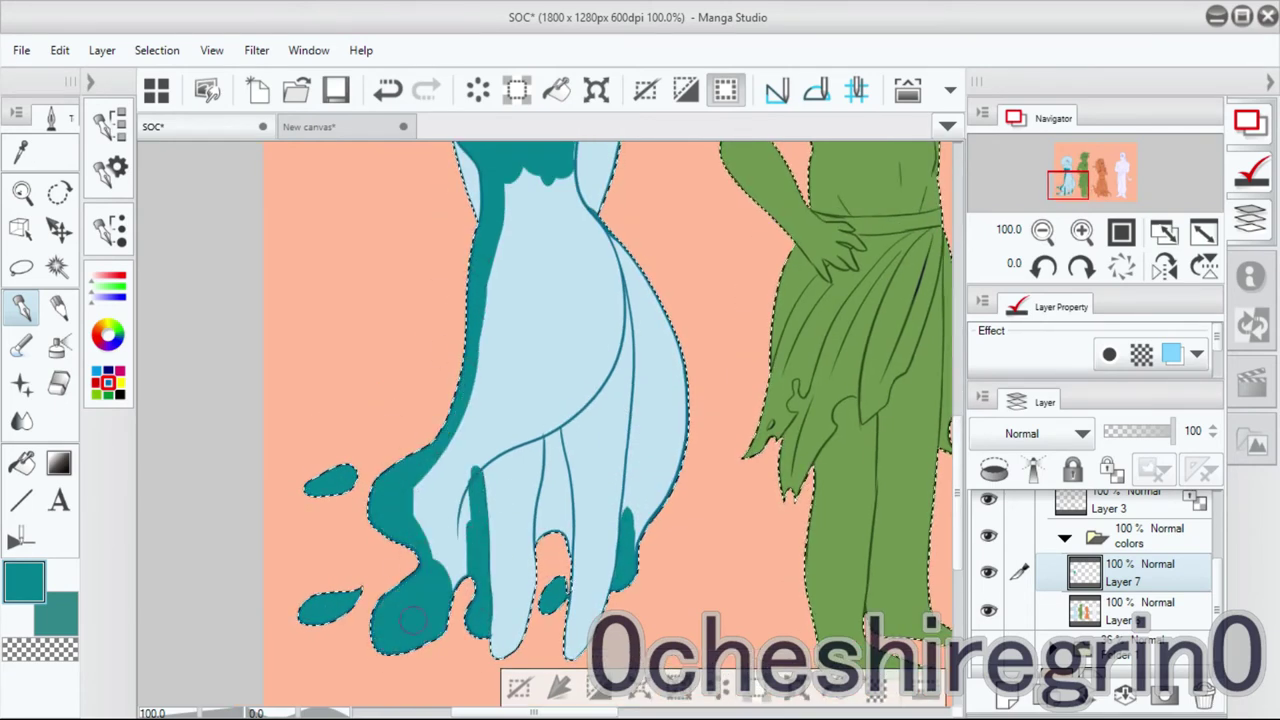
{"action": "left_click_drag", "start_coordinate": [470, 440], "coordinate": [575, 390]}
Lower Layer 7's opacity to 57% and paint the trailing panel of the skirt behind the legs in teal.
{"action": "scroll", "coordinate": [600, 370], "scroll_direction": "up", "scroll_amount": 3}
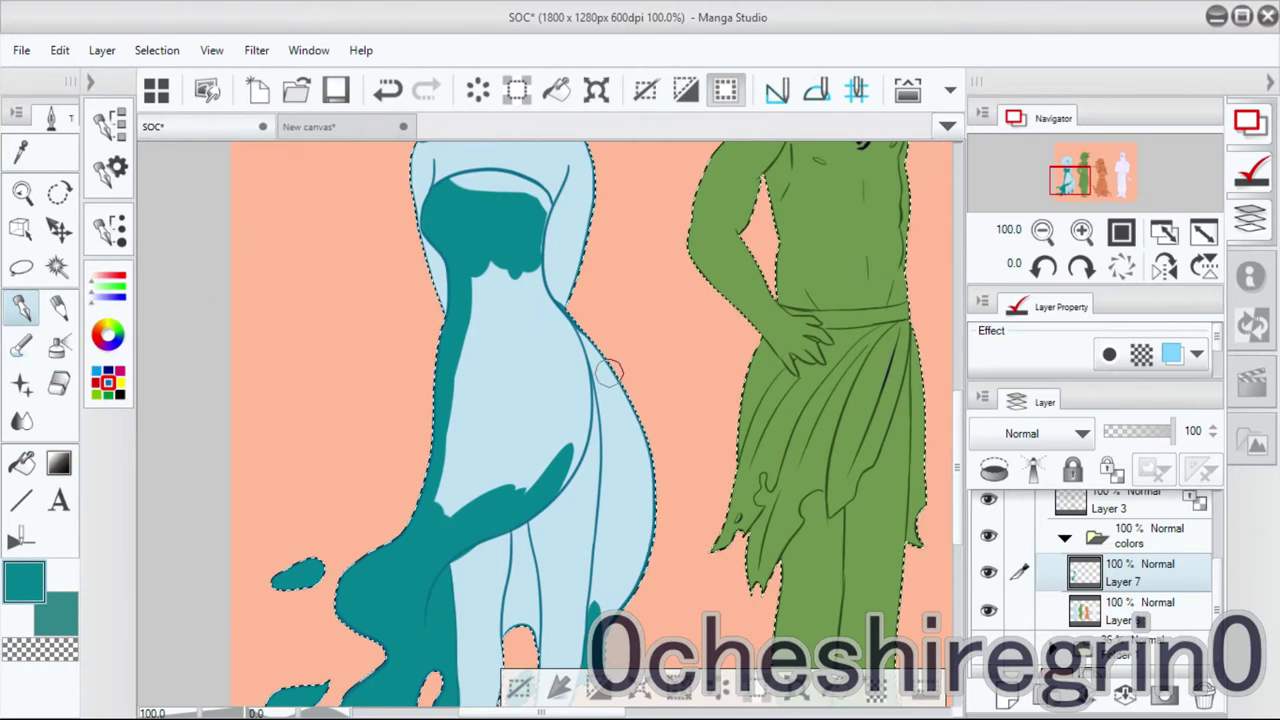
{"action": "scroll", "coordinate": [668, 354], "scroll_direction": "down", "scroll_amount": 2}
{"action": "mouse_move", "coordinate": [605, 400]}
{"action": "left_mouse_down"}
{"action": "mouse_move", "coordinate": [625, 560]}
{"action": "mouse_move", "coordinate": [590, 362]}
{"action": "left_mouse_up"}
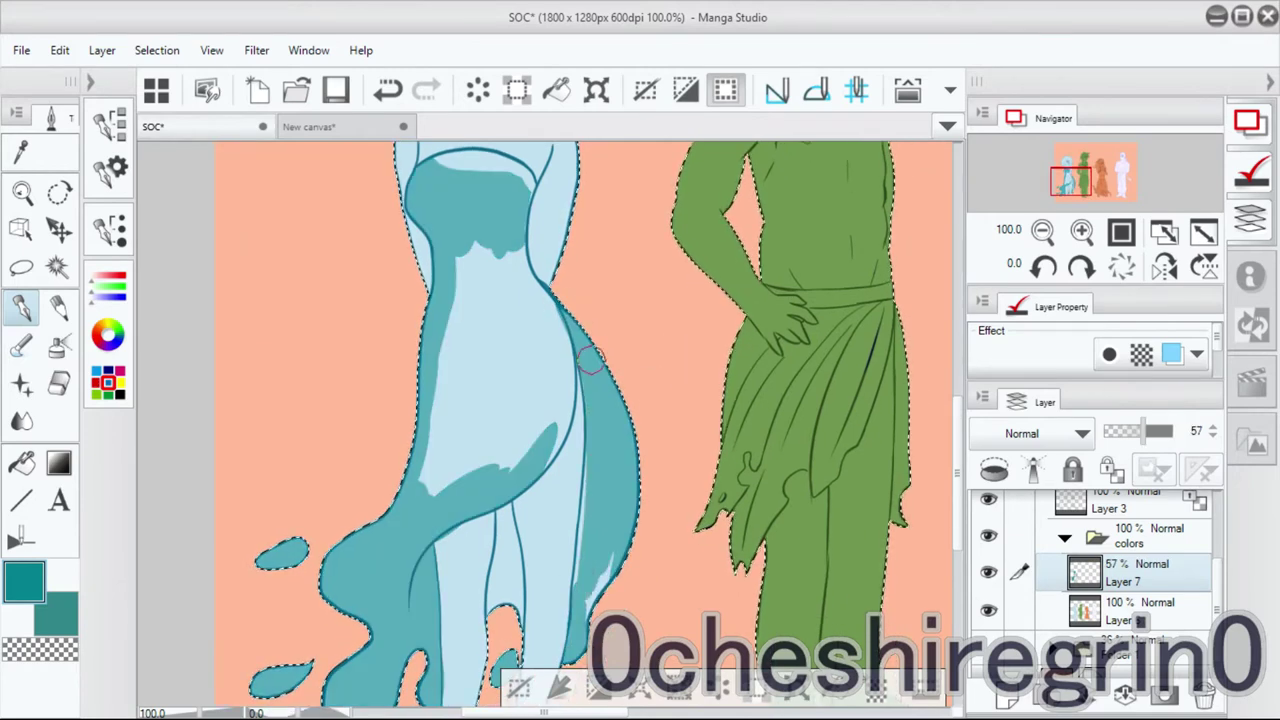
Paint the waist, hip edges and front of the first figure's dress in teal to close the remaining gaps.
{"action": "scroll", "coordinate": [540, 420], "scroll_direction": "up", "scroll_amount": 3}
{"action": "key", "text": "h"}
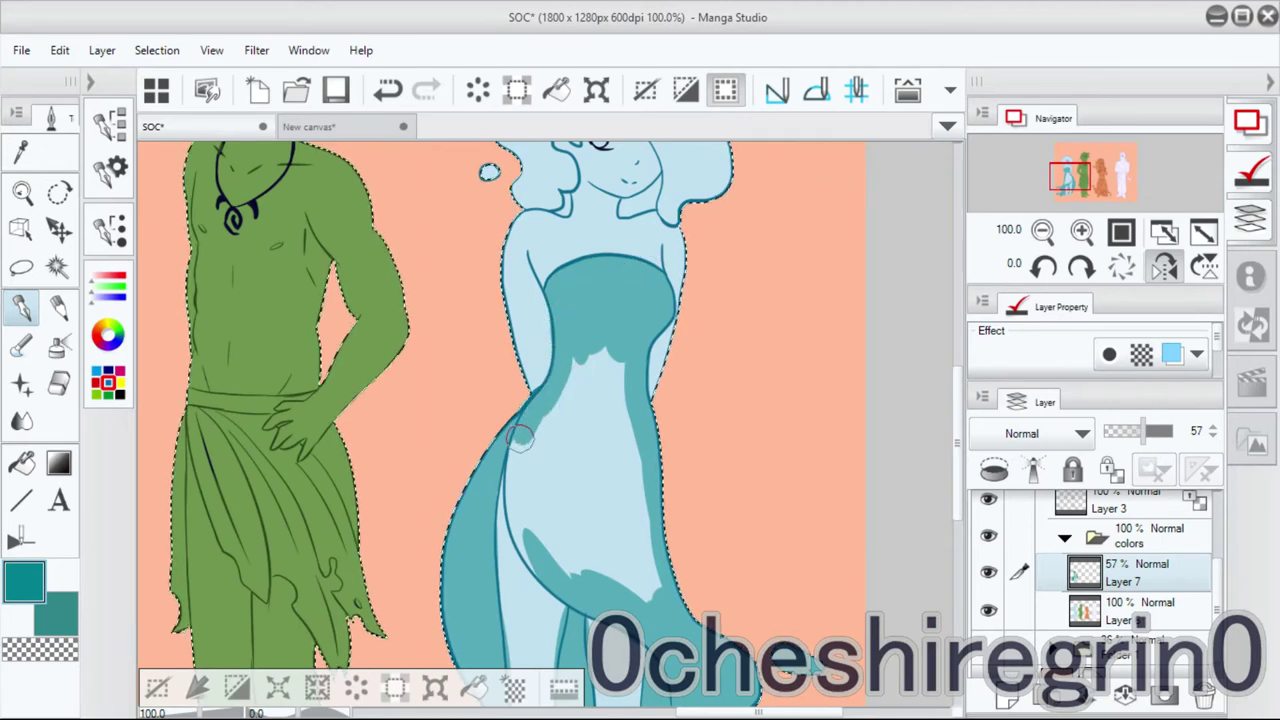
{"action": "key", "text": "h"}
{"action": "scroll", "coordinate": [584, 432], "scroll_direction": "down", "scroll_amount": 2}
{"action": "scroll", "coordinate": [583, 432], "scroll_direction": "down", "scroll_amount": 2}
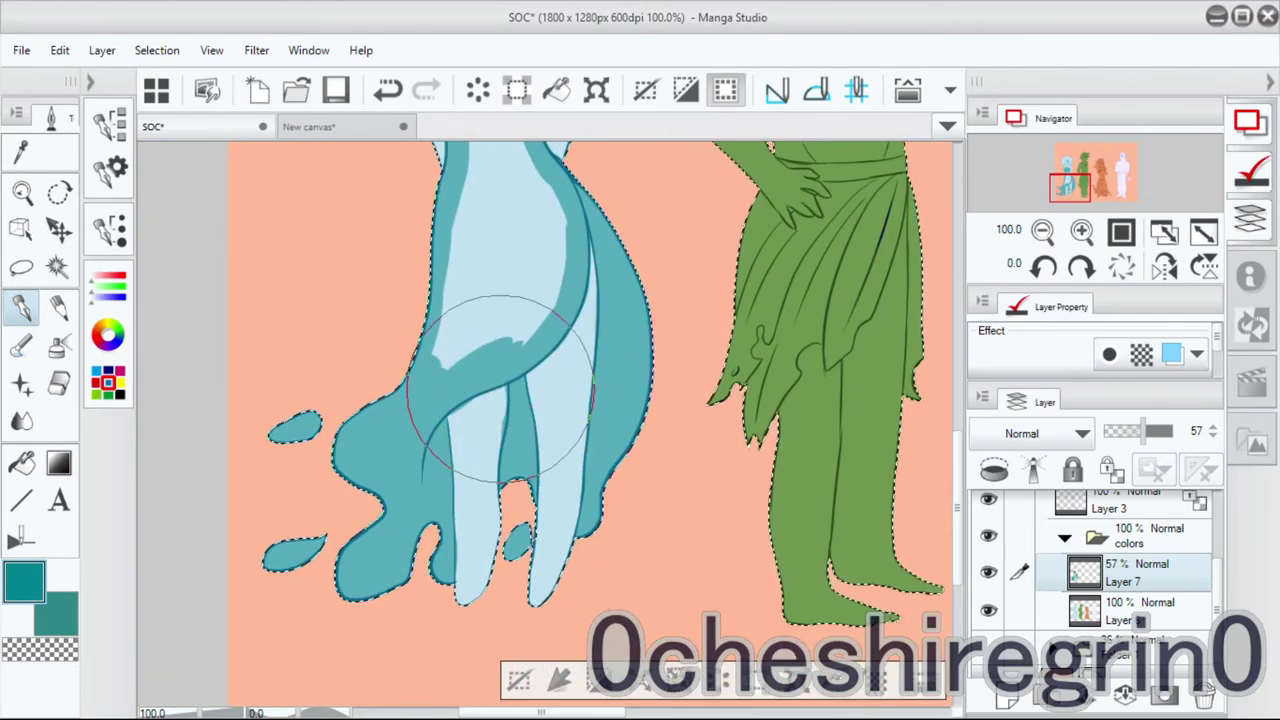
{"action": "scroll", "coordinate": [584, 484], "scroll_direction": "up", "scroll_amount": 2}
{"action": "mouse_move", "coordinate": [450, 300]}
{"action": "left_mouse_down"}
{"action": "mouse_move", "coordinate": [517, 294]}
{"action": "mouse_move", "coordinate": [526, 482]}
{"action": "left_mouse_up"}
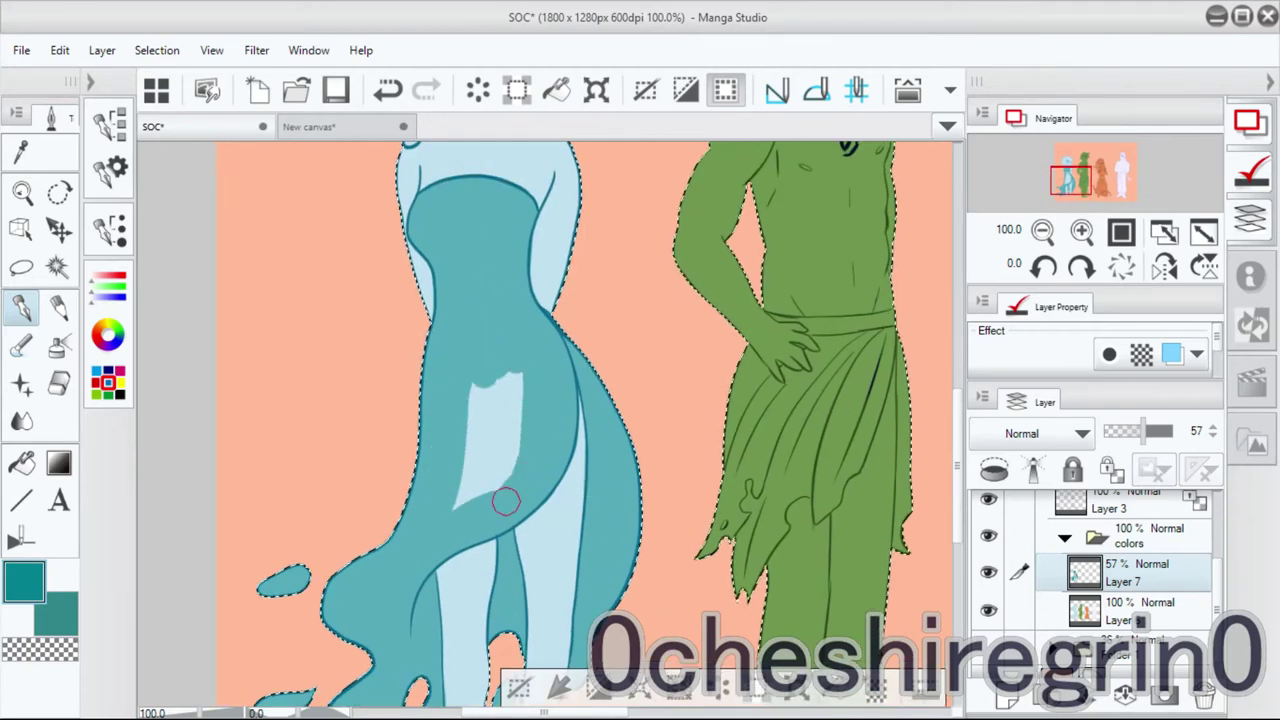
Paint the first figure's hair and the loose droplet beside it in teal up to the face outline.
{"action": "scroll", "coordinate": [455, 508], "scroll_direction": "up", "scroll_amount": 3}
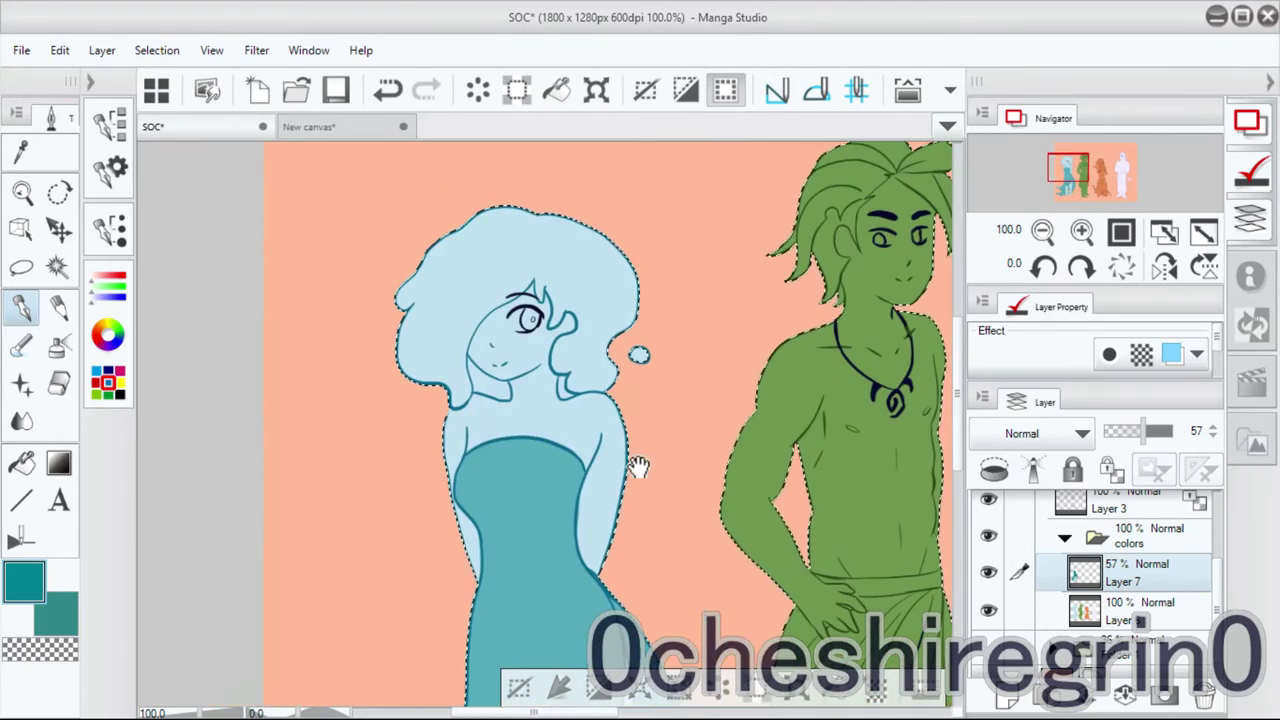
{"action": "left_click_drag", "start_coordinate": [610, 332], "coordinate": [587, 370]}
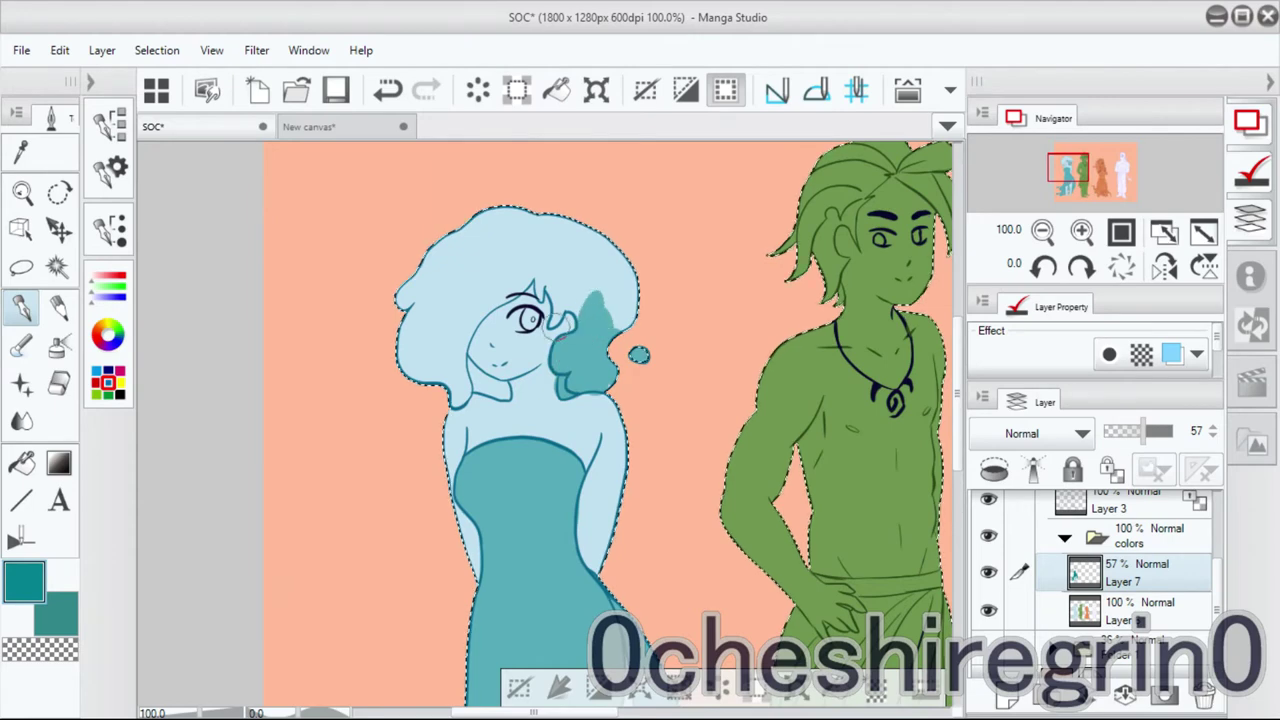
{"action": "scroll", "coordinate": [564, 350], "scroll_direction": "up", "scroll_amount": 2}
{"action": "mouse_move", "coordinate": [463, 477]}
{"action": "left_mouse_down"}
{"action": "mouse_move", "coordinate": [386, 361]}
{"action": "mouse_move", "coordinate": [415, 263]}
{"action": "mouse_move", "coordinate": [498, 200]}
{"action": "mouse_move", "coordinate": [594, 186]}
{"action": "mouse_move", "coordinate": [638, 229]}
{"action": "mouse_move", "coordinate": [701, 373]}
{"action": "mouse_move", "coordinate": [653, 309]}
{"action": "mouse_move", "coordinate": [492, 308]}
{"action": "mouse_move", "coordinate": [463, 392]}
{"action": "mouse_move", "coordinate": [560, 286]}
{"action": "mouse_move", "coordinate": [537, 321]}
{"action": "mouse_move", "coordinate": [578, 300]}
{"action": "left_mouse_up"}
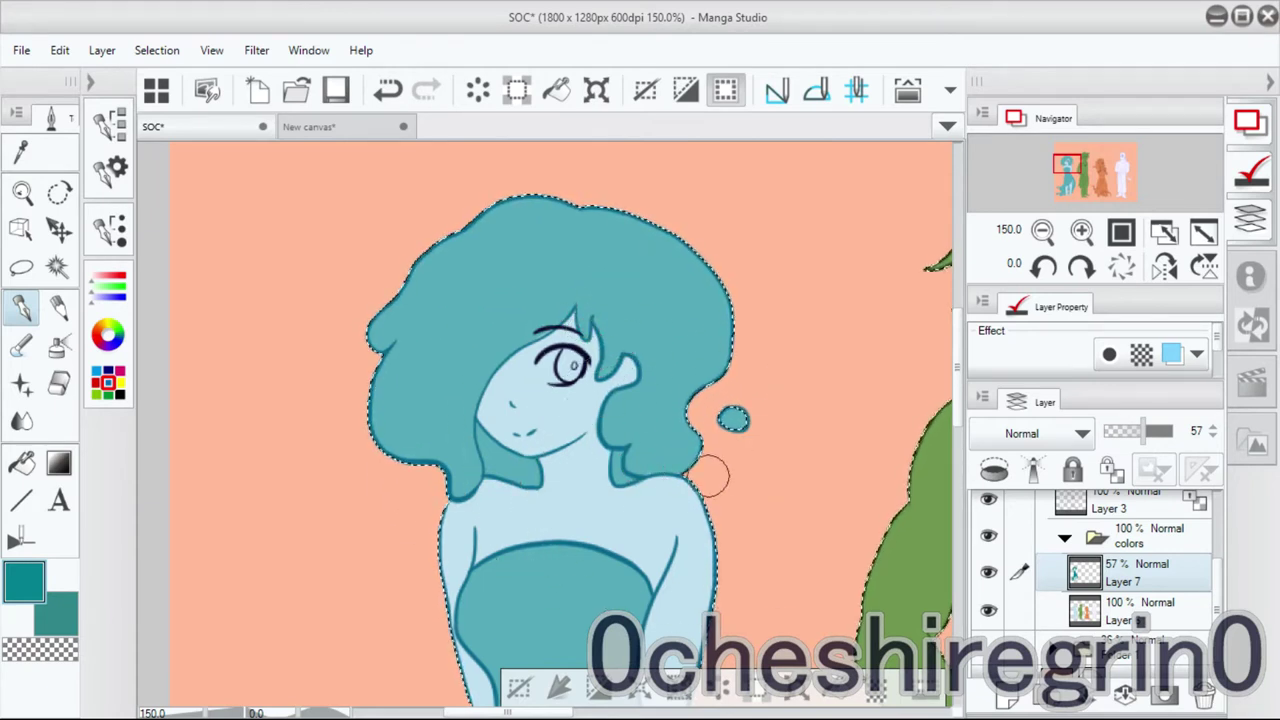
Sample the hair's displayed teal (RGB 84, 169, 185), raise Layer 7's opacity to 100% and fill the hair with it.
{"action": "left_click", "coordinate": [471, 337], "text": "alt"}
{"action": "left_click", "coordinate": [90, 82]}
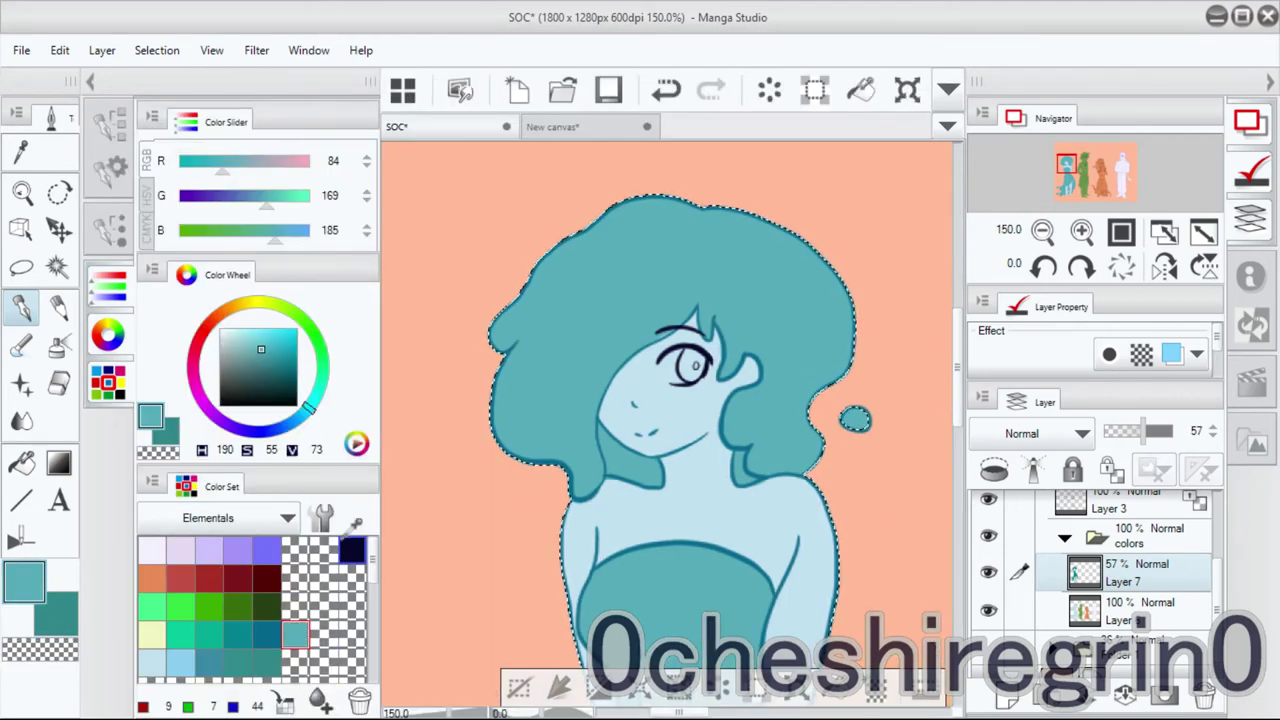
{"action": "left_click_drag", "start_coordinate": [1140, 430], "coordinate": [1220, 460]}
{"action": "key", "text": "g"}
{"action": "left_click", "coordinate": [620, 250]}
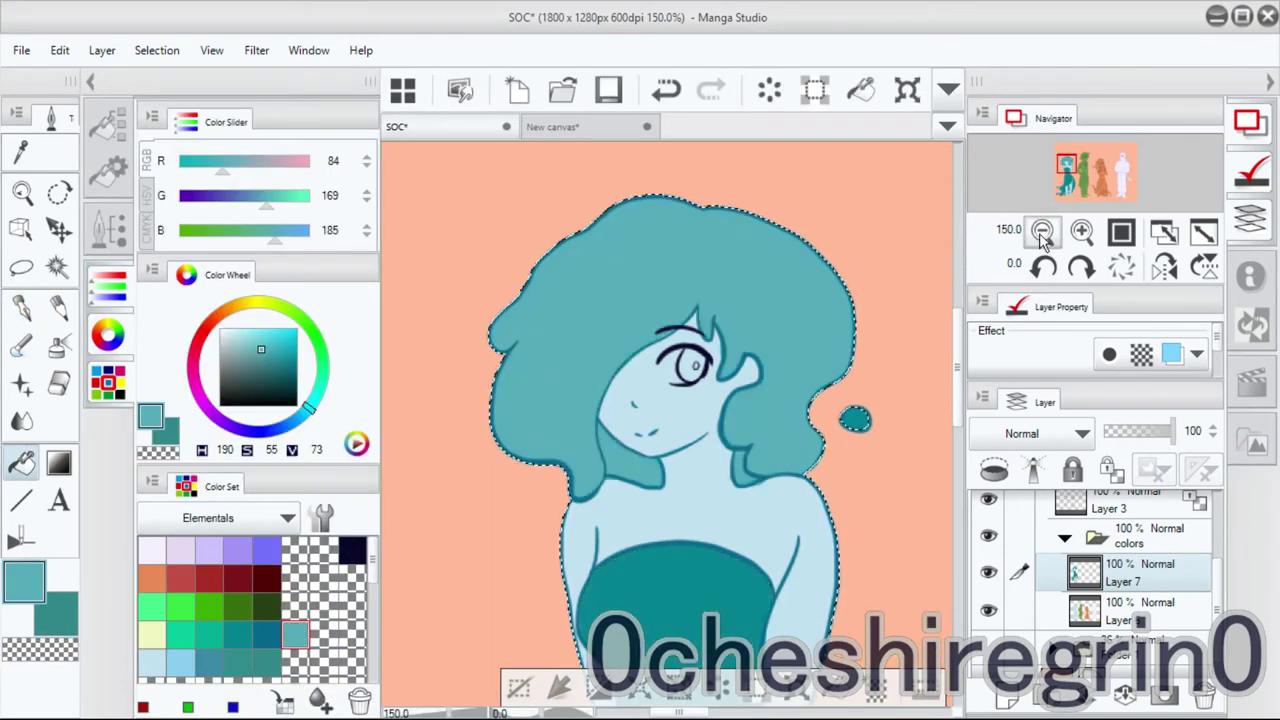
Try bright green (RGB 2, 195, 154) on the first figure's dress.
{"action": "scroll", "coordinate": [810, 265], "scroll_direction": "down", "scroll_amount": 3}
{"action": "scroll", "coordinate": [428, 466], "scroll_direction": "down", "scroll_amount": 2}
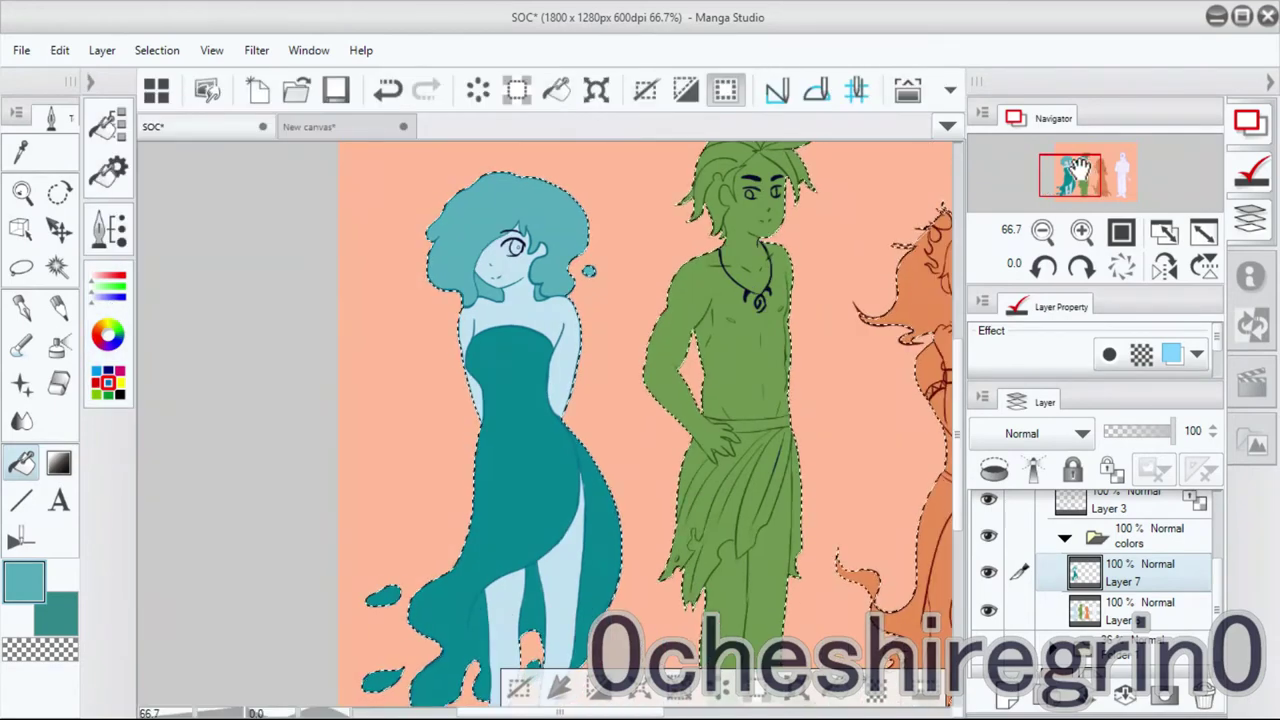
{"action": "left_click", "coordinate": [180, 634]}
{"action": "key", "text": "p"}
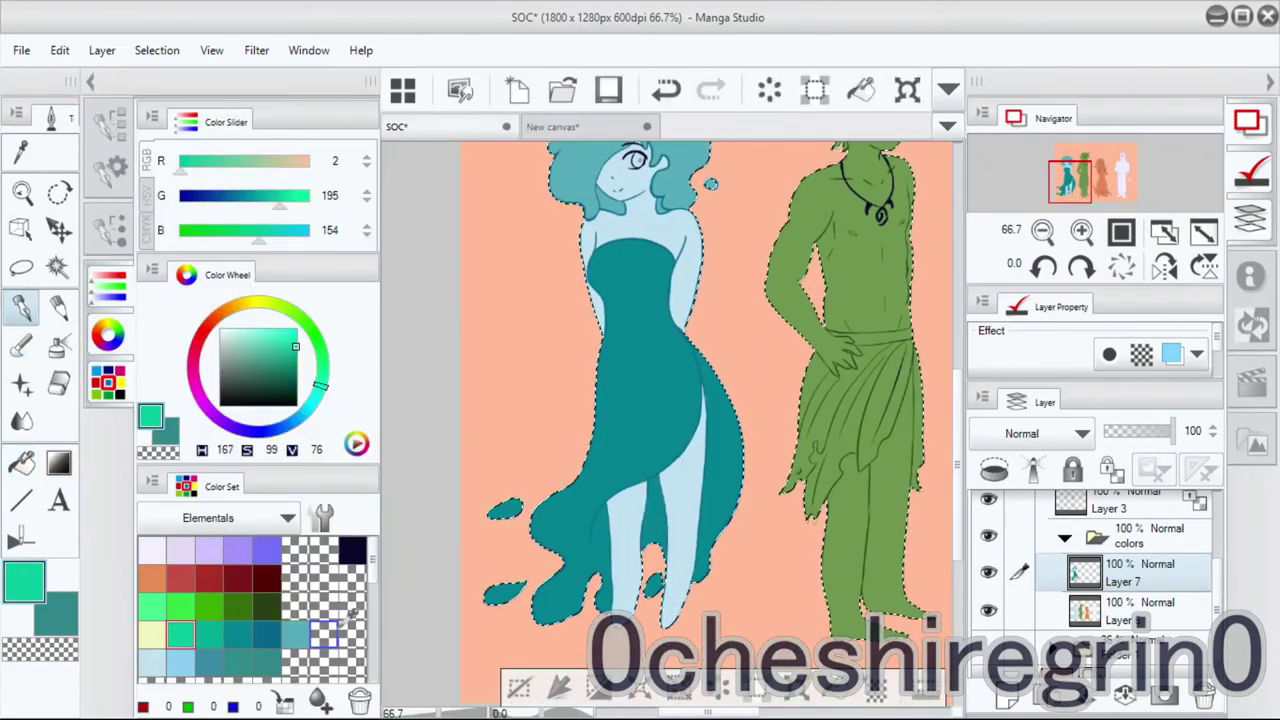
{"action": "left_click_drag", "start_coordinate": [725, 445], "coordinate": [505, 575]}
Set Layer 7's opacity to 46% and paint the second figure's ragged waistcloth in green (RGB 56, 108, 11).
{"action": "left_click", "coordinate": [237, 606]}
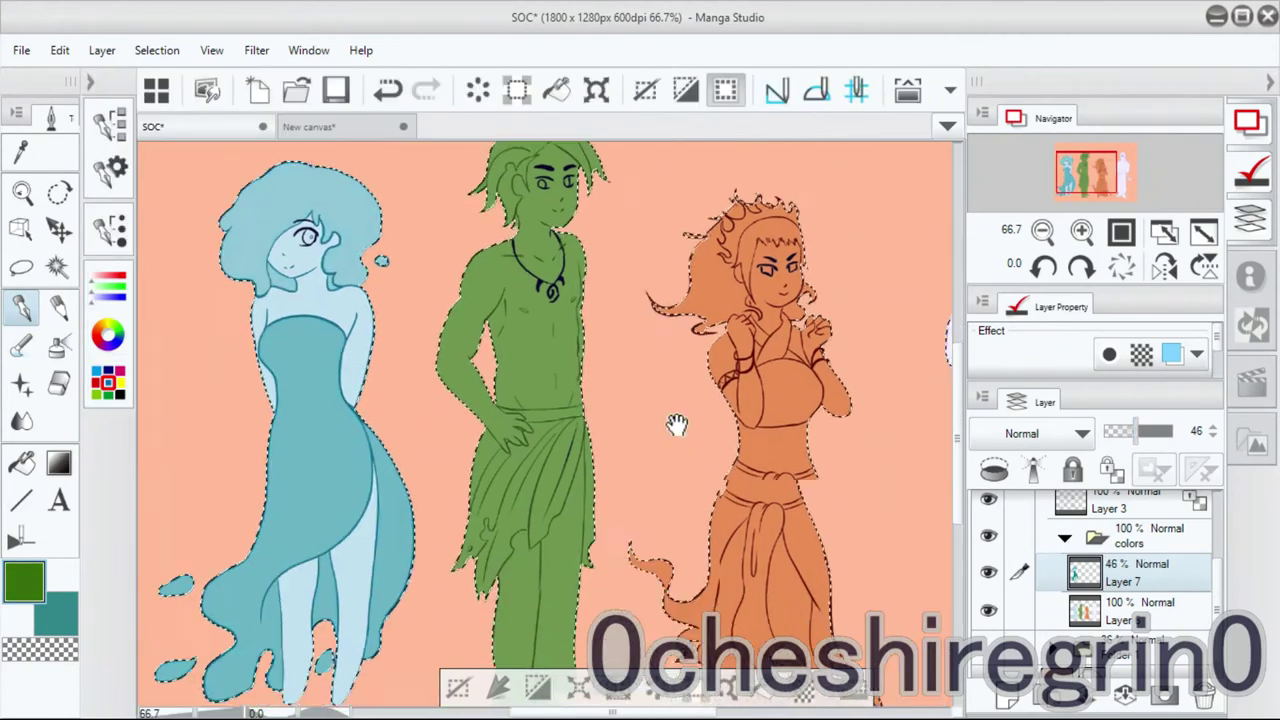
{"action": "left_click_drag", "start_coordinate": [600, 330], "coordinate": [556, 380]}
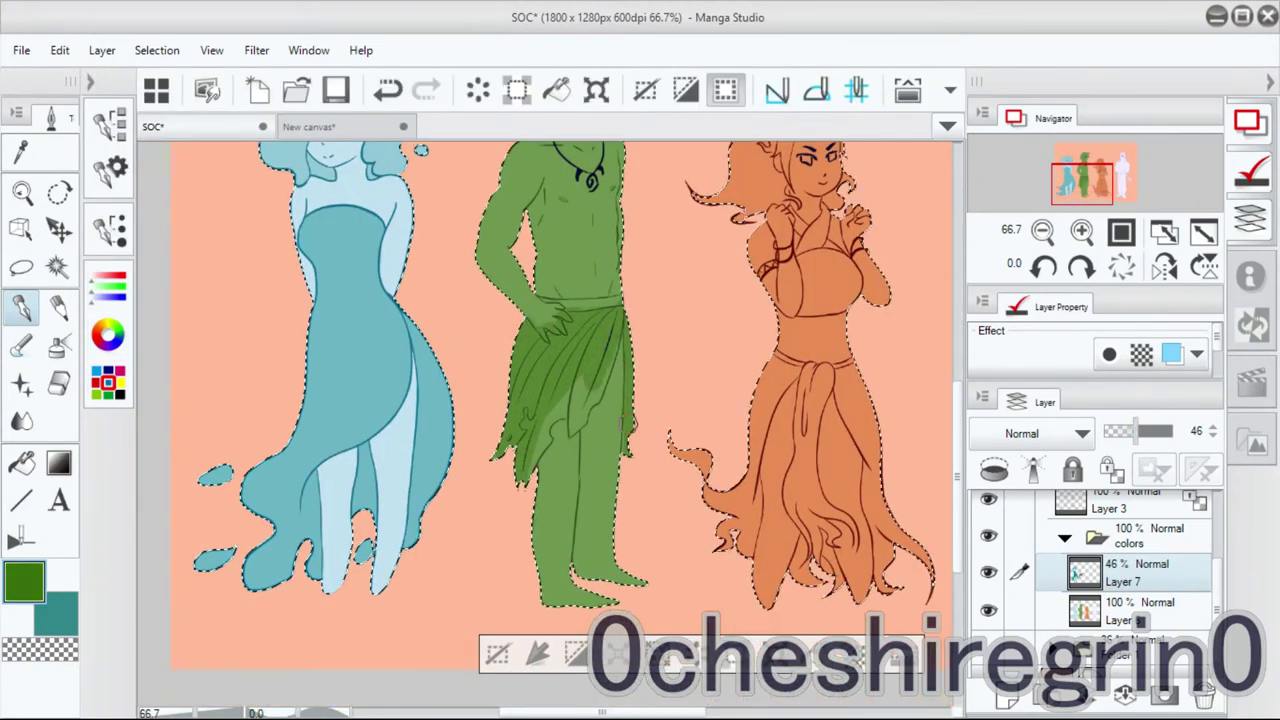
{"action": "left_click_drag", "start_coordinate": [596, 389], "coordinate": [578, 426]}
{"action": "scroll", "coordinate": [677, 261], "scroll_direction": "up", "scroll_amount": 3}
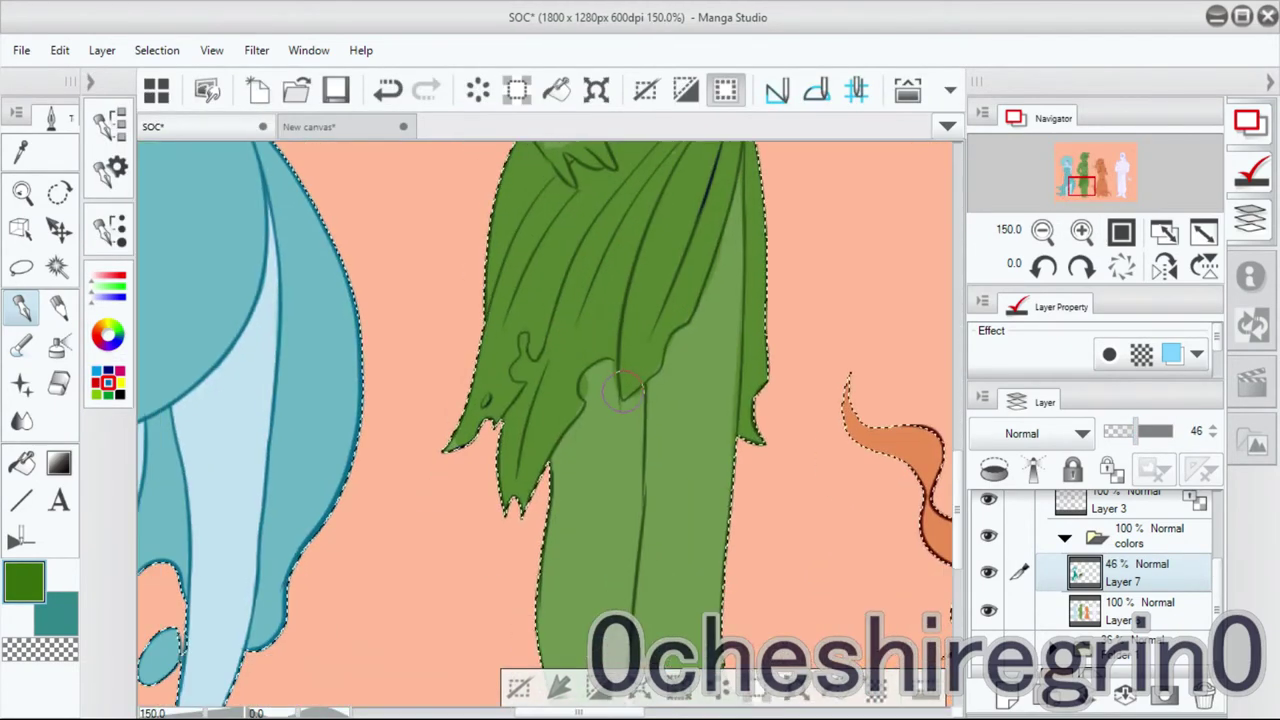
{"action": "scroll", "coordinate": [655, 380], "scroll_direction": "up", "scroll_amount": 5}
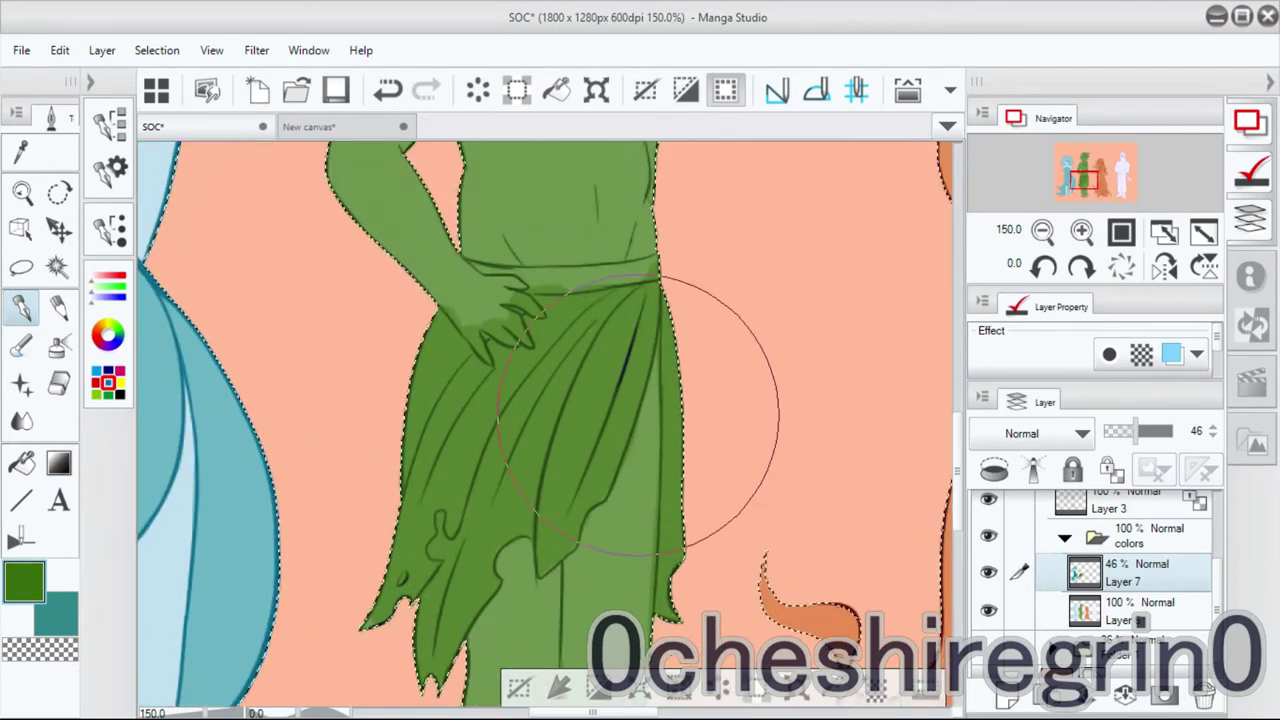
Try the sampled waistcloth green on the second figure's hair and replace it with dark green (RGB 41, 63, 20) at 100% layer opacity.
{"action": "key", "text": "Tab"}
{"action": "left_click_drag", "start_coordinate": [1115, 185], "coordinate": [1108, 195]}
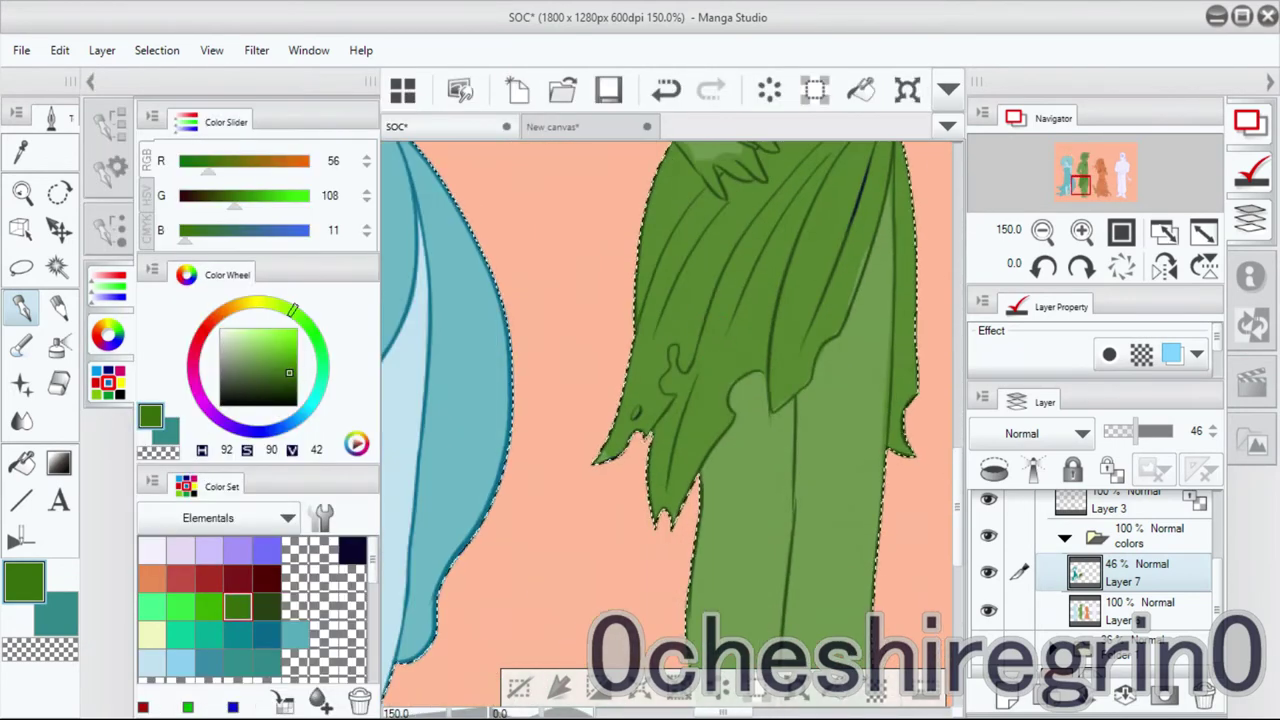
{"action": "left_click", "coordinate": [606, 343], "text": "alt"}
{"action": "scroll", "coordinate": [606, 343], "scroll_direction": "up", "scroll_amount": 5}
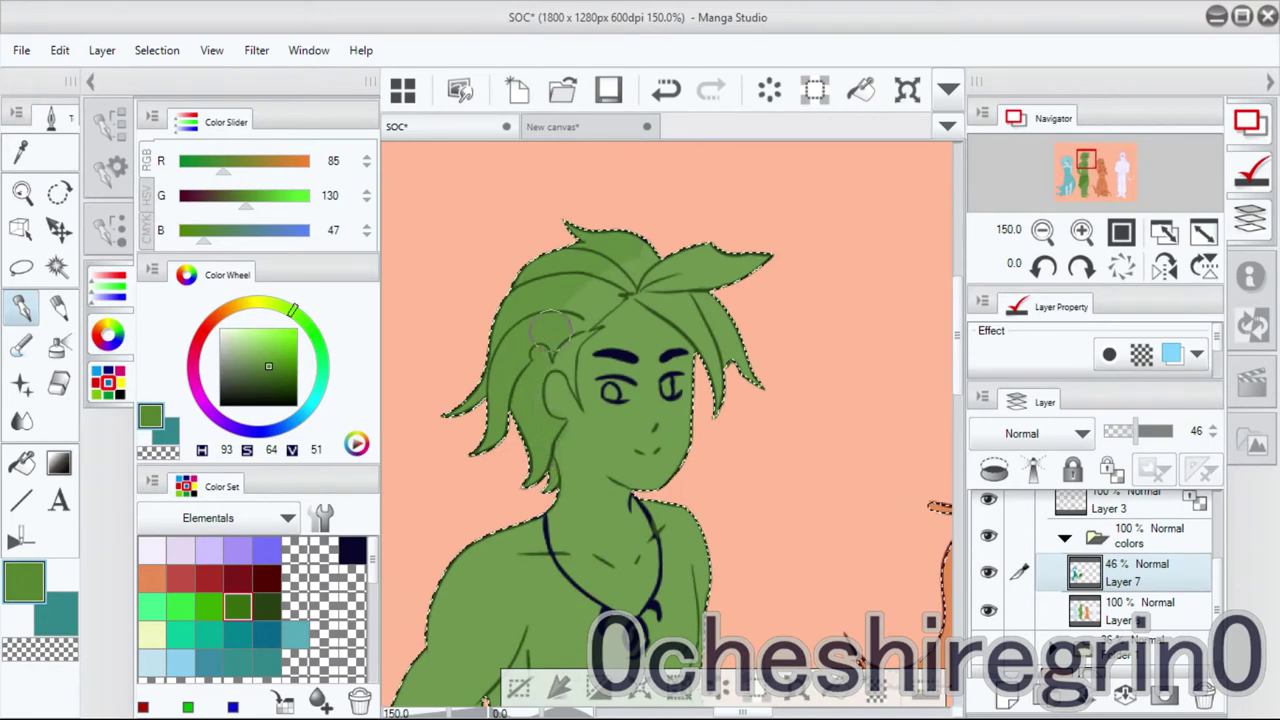
{"action": "scroll", "coordinate": [740, 400], "scroll_direction": "down", "scroll_amount": 3}
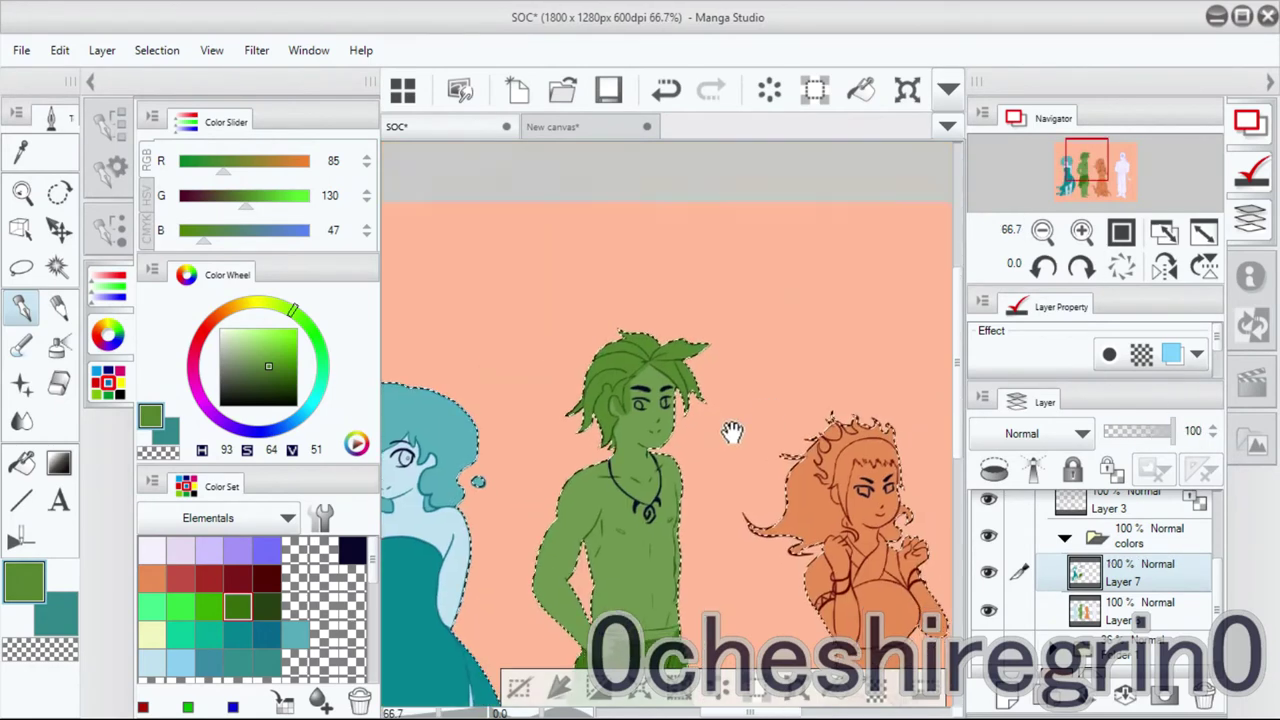
{"action": "left_click", "coordinate": [265, 603]}
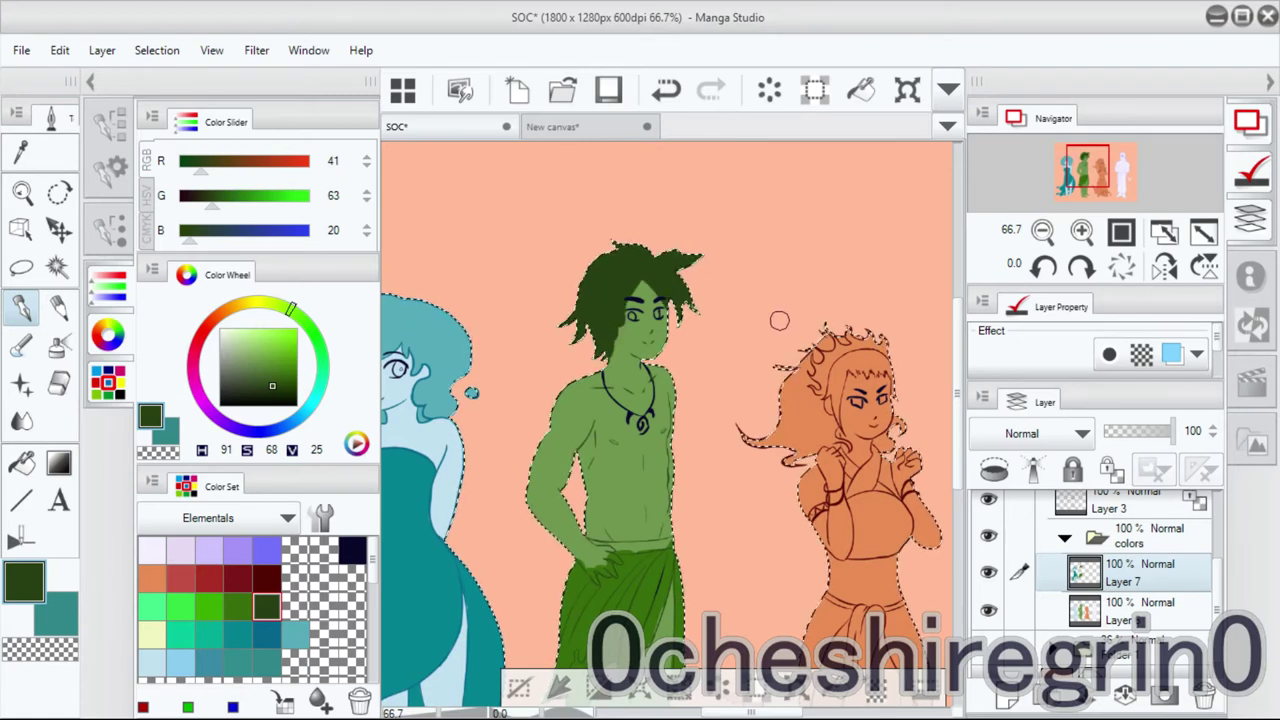
Try lighter greens on the second figure's hair lines on Layer 3 and recolour them near-black green (RGB 18, 28, 8).
{"action": "left_click", "coordinate": [1108, 508]}
{"action": "left_click", "coordinate": [237, 605]}
{"action": "left_click", "coordinate": [208, 605]}
{"action": "left_click", "coordinate": [89, 81]}
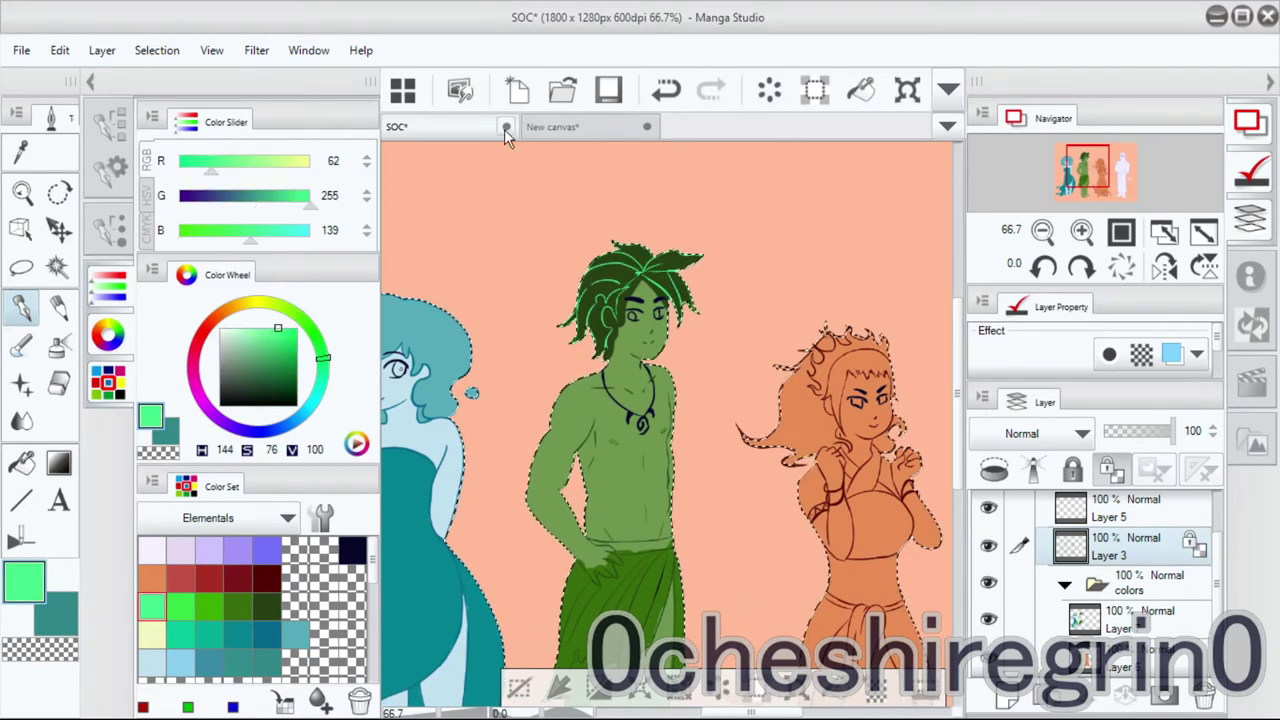
{"action": "left_click", "coordinate": [275, 390]}
{"action": "left_click", "coordinate": [275, 397]}
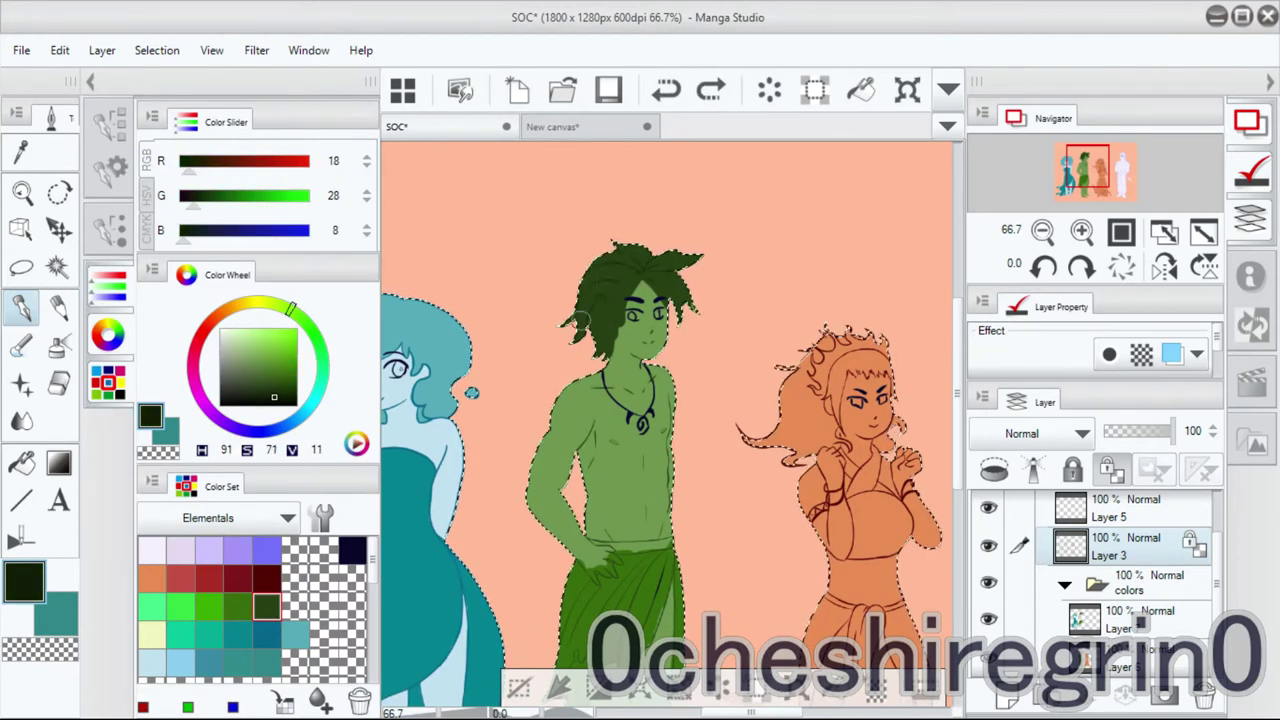
{"action": "left_click", "coordinate": [603, 354]}
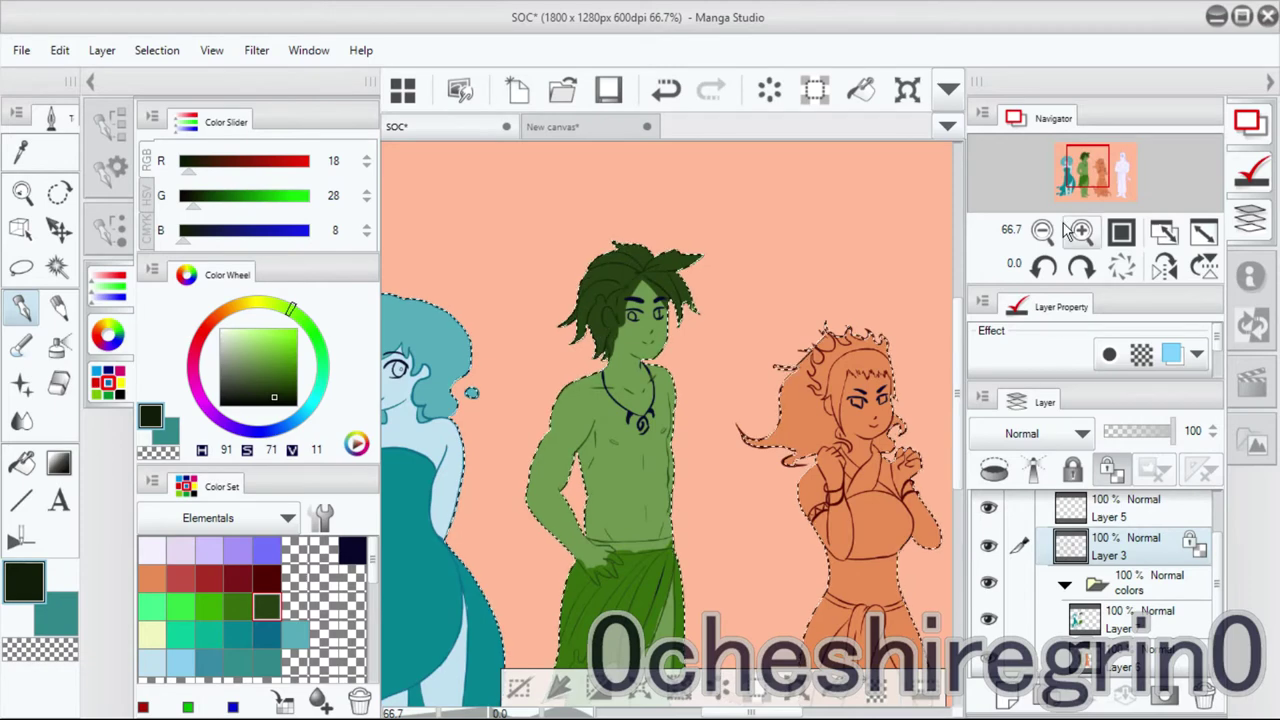
Clear the selection and check the second figure's recoloured hair lines up close and in the full picture.
{"action": "scroll", "coordinate": [600, 340], "scroll_direction": "up", "scroll_amount": 2}
{"action": "key", "text": "ctrl+d"}
{"action": "scroll", "coordinate": [570, 322], "scroll_direction": "up", "scroll_amount": 1}
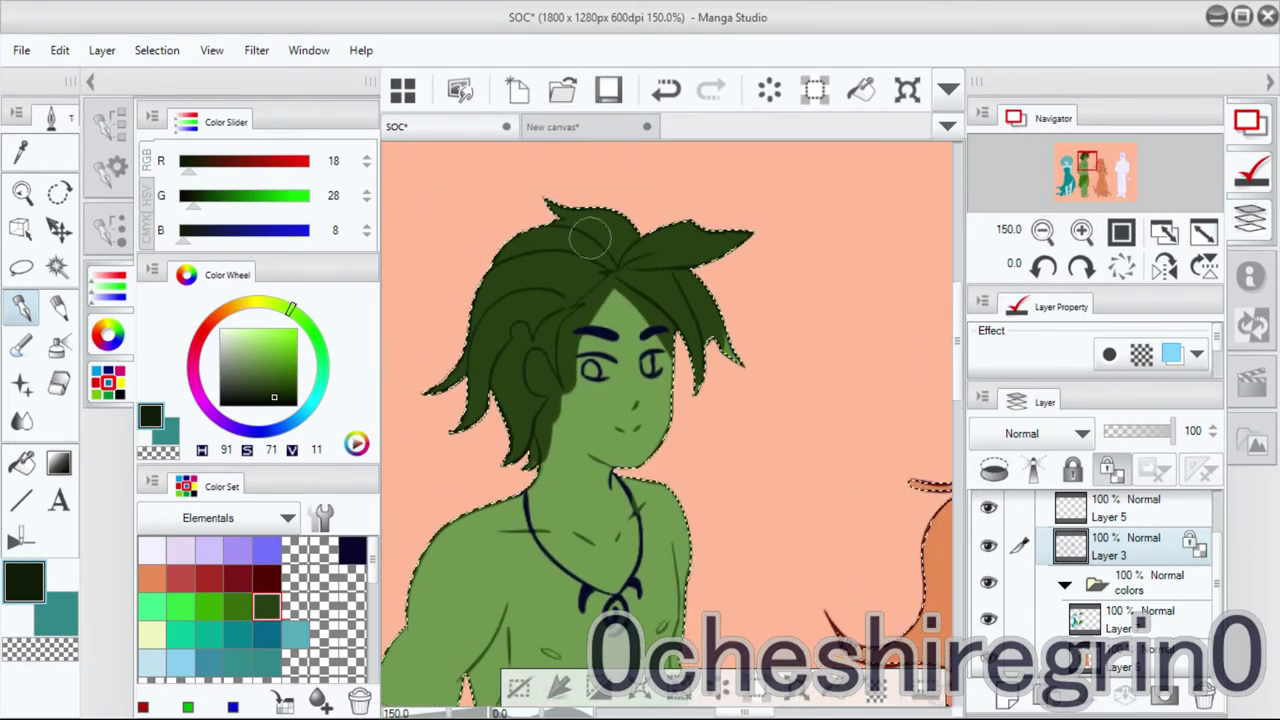
{"action": "key", "text": "m"}
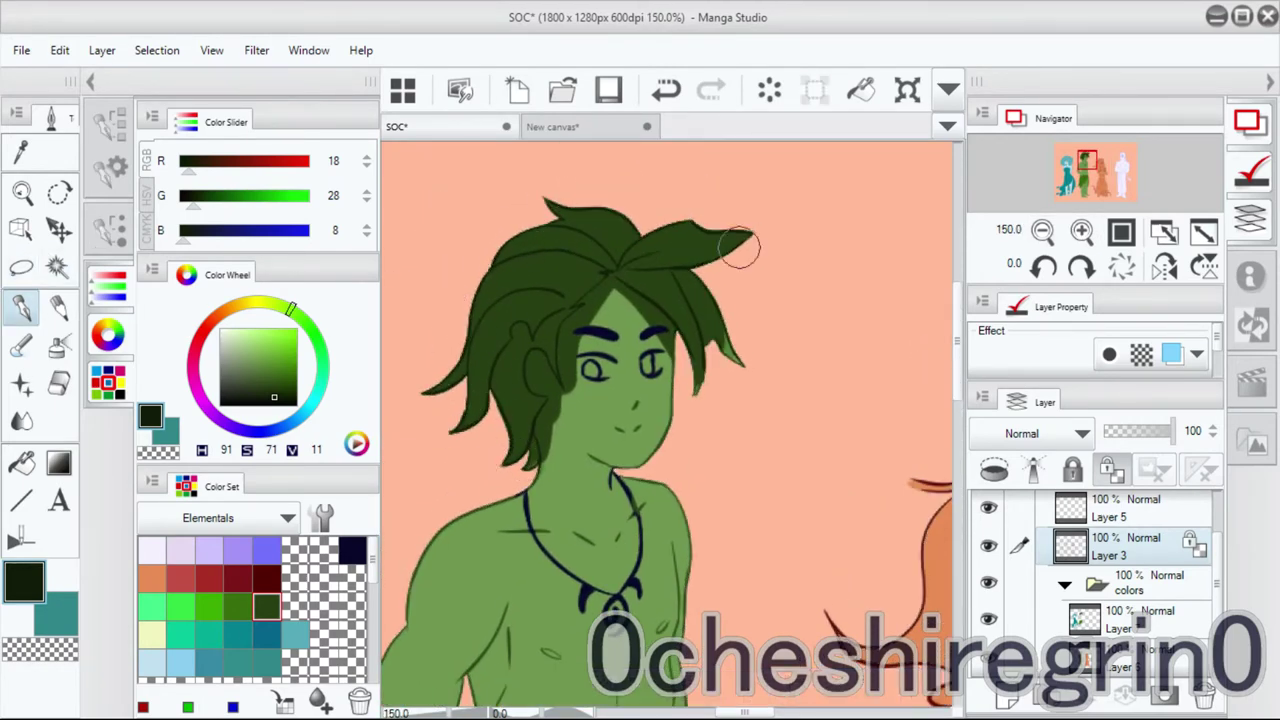
{"action": "scroll", "coordinate": [740, 387], "scroll_direction": "down", "scroll_amount": 5}
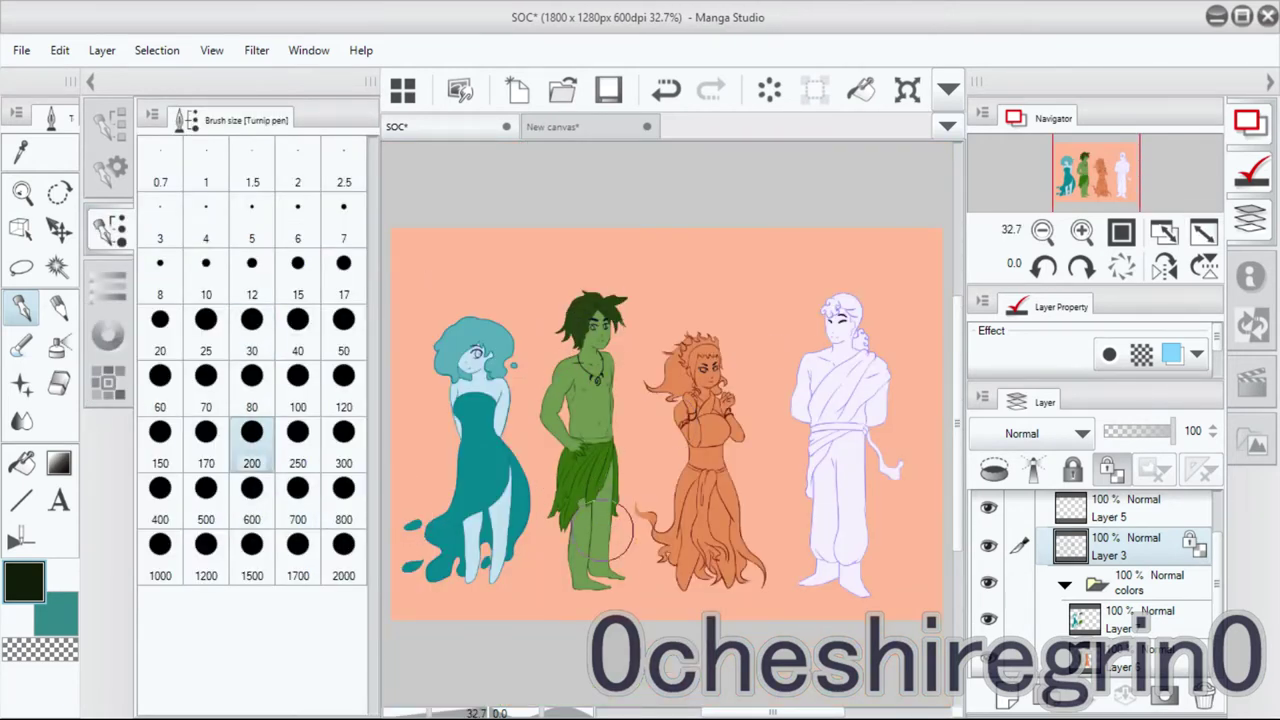
Add the near-black green (RGB 18, 28, 8) to the Elementals colour set and recolour the second figure's necklace lines with it.
{"action": "left_click", "coordinate": [108, 335]}
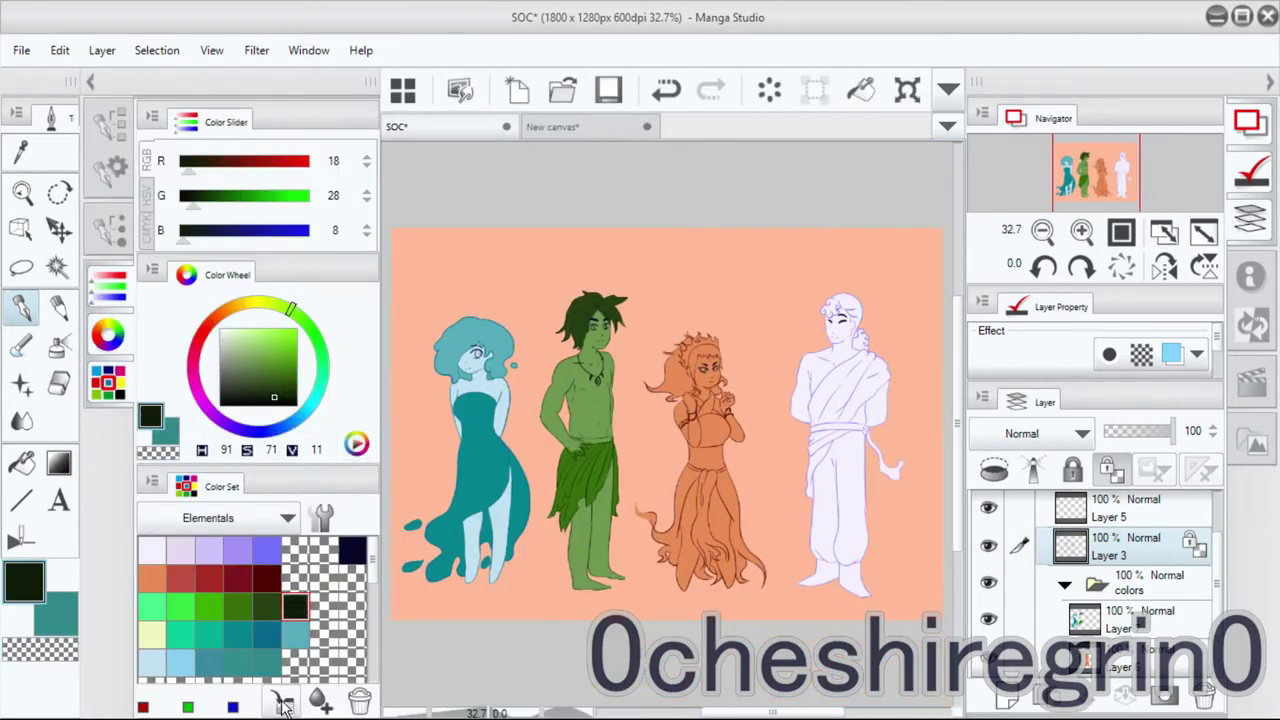
{"action": "scroll", "coordinate": [560, 420], "scroll_direction": "up", "scroll_amount": 4}
{"action": "left_click_drag", "start_coordinate": [300, 250], "coordinate": [515, 550]}
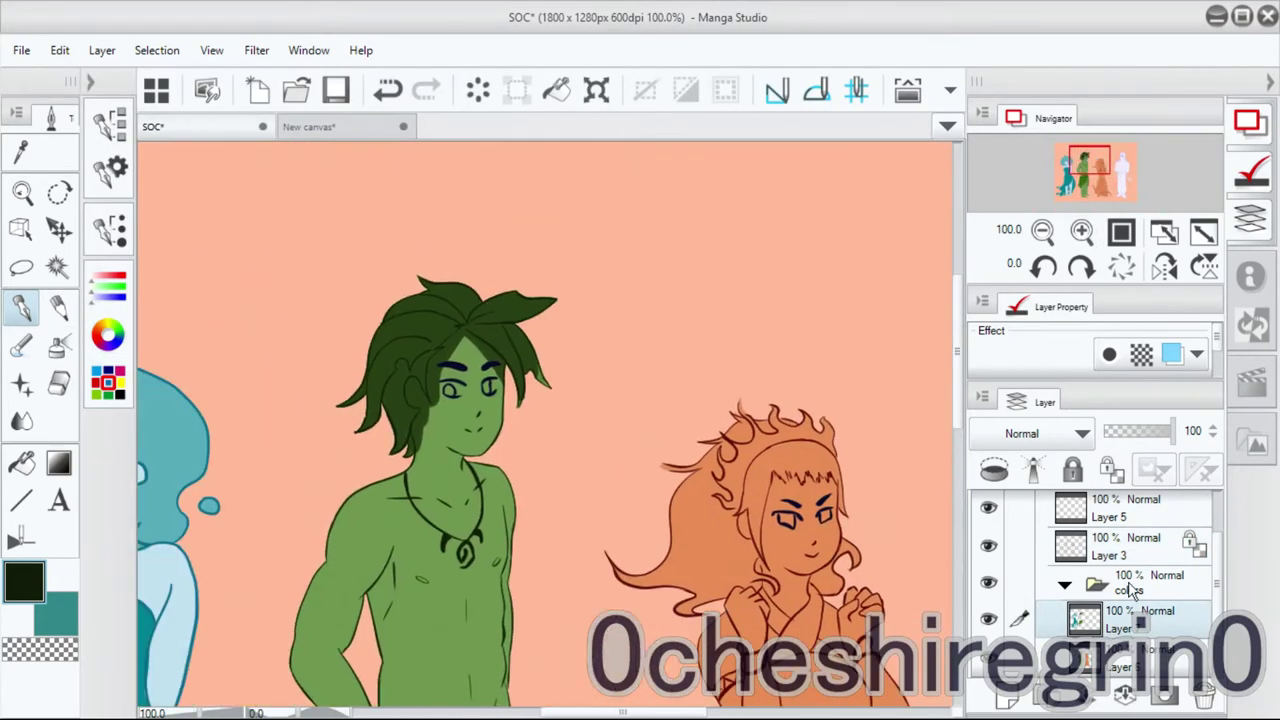
Select the figures' silhouettes and tidy the second figure's dark green hair colour along the hairline, clearing it from the ear.
{"action": "key", "text": "w"}
{"action": "left_click", "coordinate": [441, 365]}
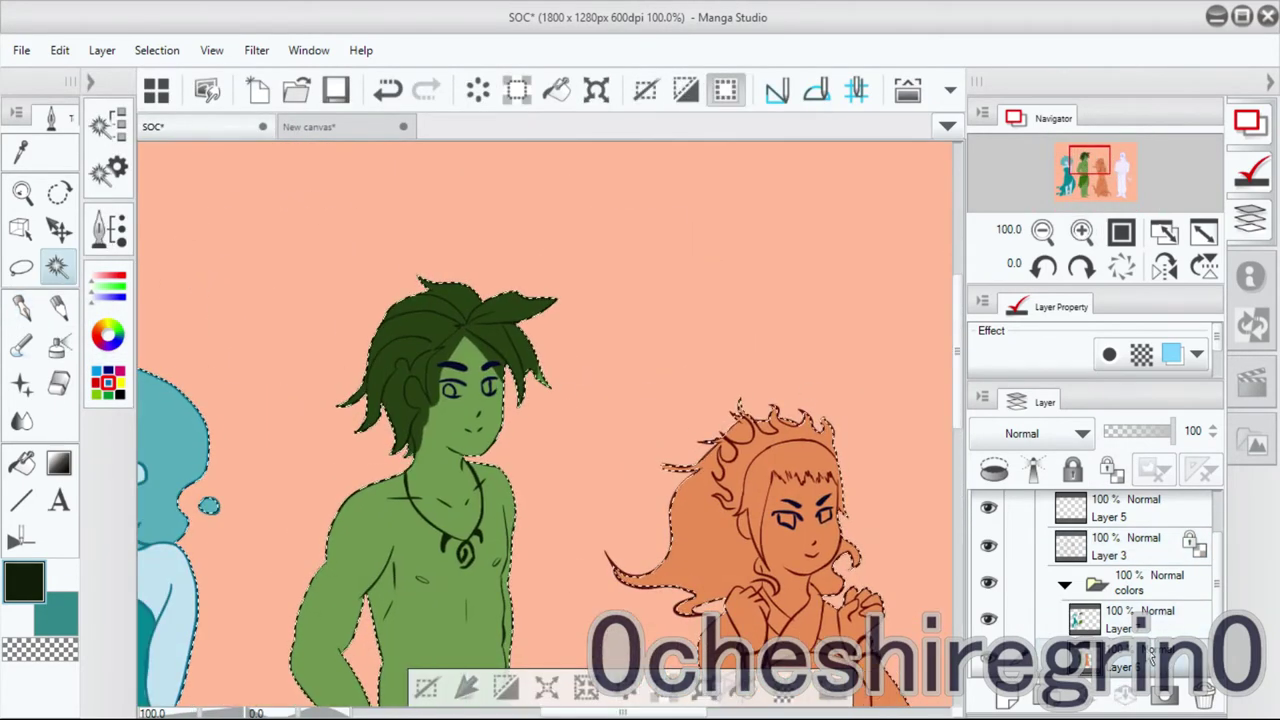
{"action": "key", "text": "p"}
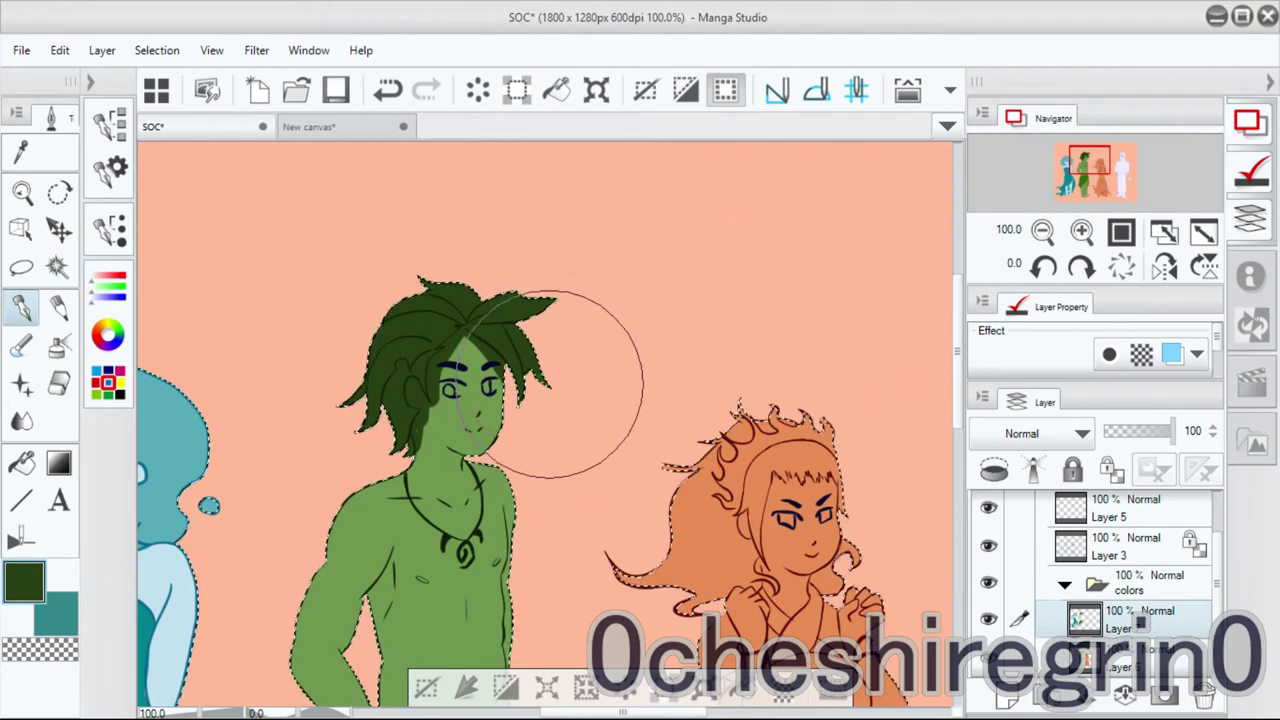
{"action": "scroll", "coordinate": [1080, 165], "scroll_direction": "up", "scroll_amount": 2}
{"action": "left_click_drag", "start_coordinate": [1080, 165], "coordinate": [1077, 162]}
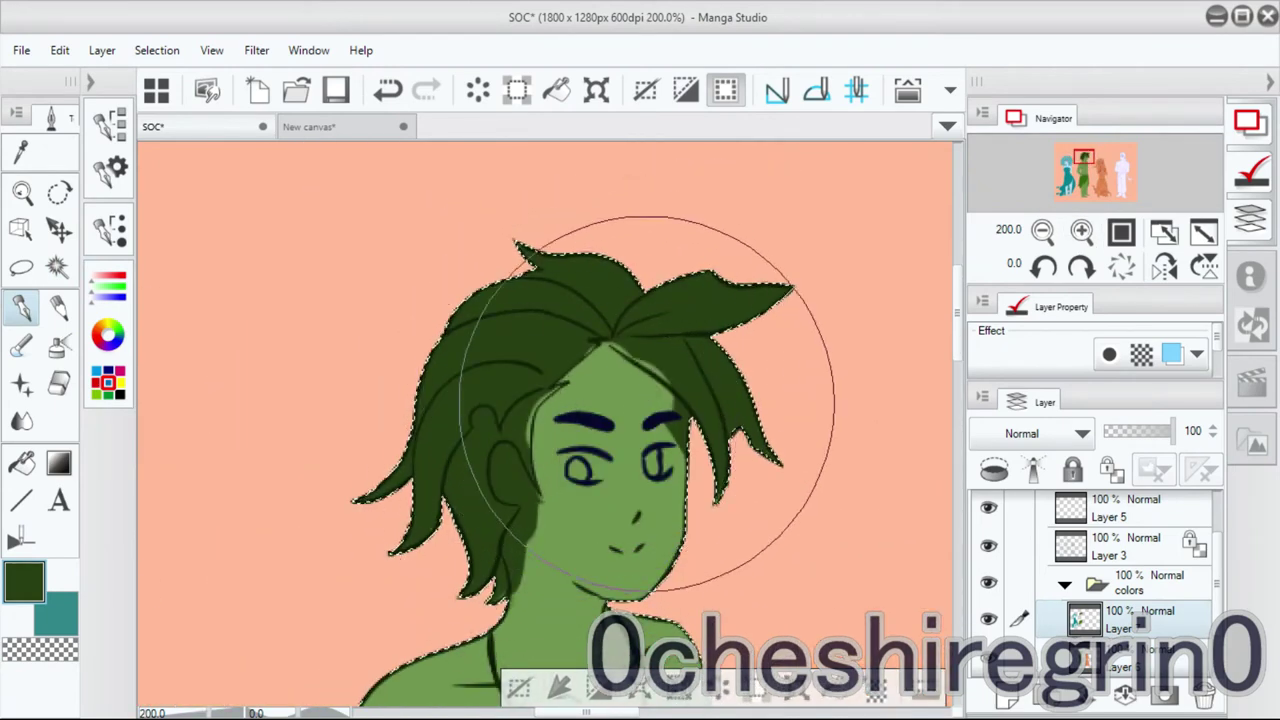
{"action": "key", "text": "ctrl+z"}
{"action": "left_click", "coordinate": [251, 534]}
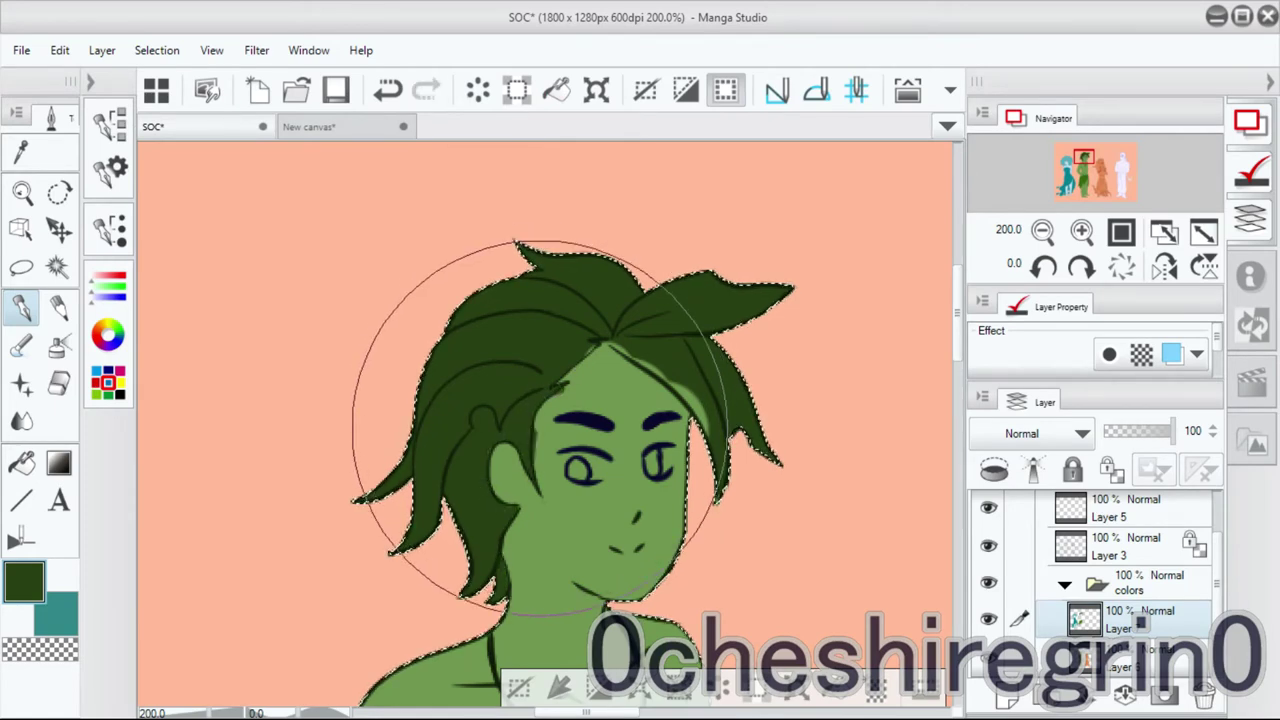
Touch up the second figure's waistcloth in green (RGB 56, 108, 11) along its edges, around the hand and on the waistband.
{"action": "scroll", "coordinate": [704, 415], "scroll_direction": "down", "scroll_amount": 3}
{"action": "scroll", "coordinate": [686, 363], "scroll_direction": "up", "scroll_amount": 1}
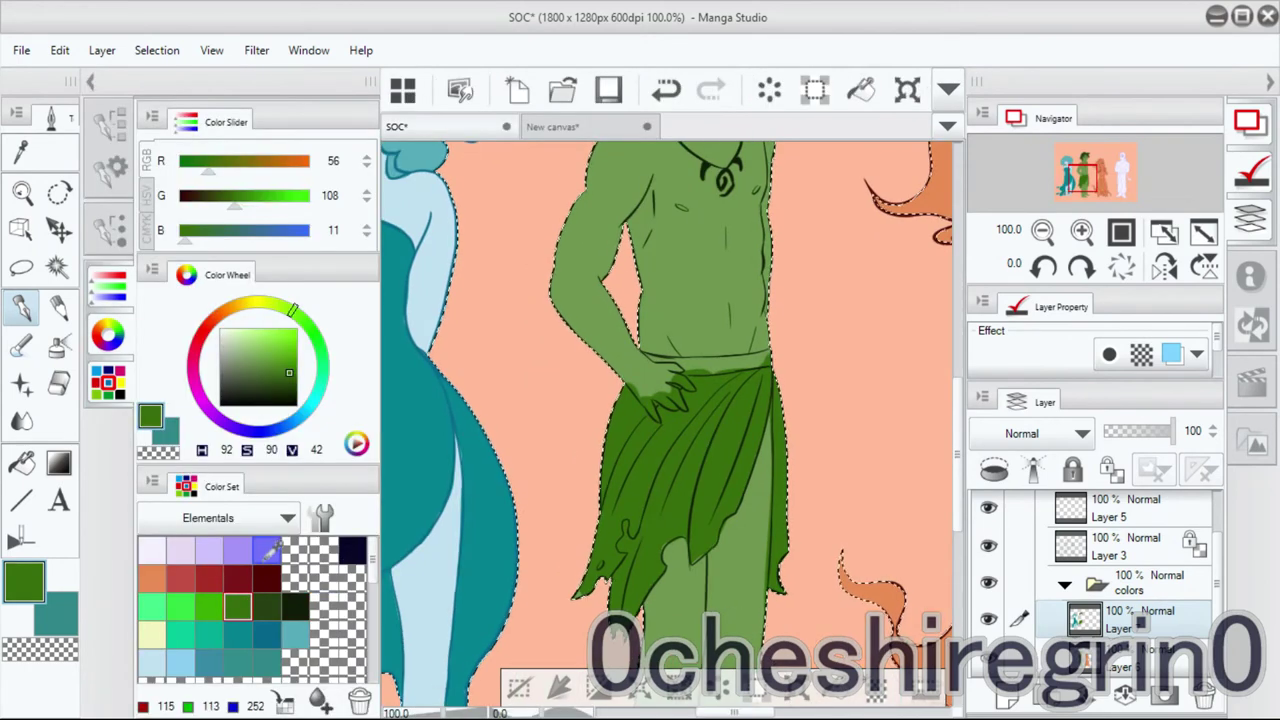
{"action": "left_click_drag", "start_coordinate": [590, 539], "coordinate": [538, 416]}
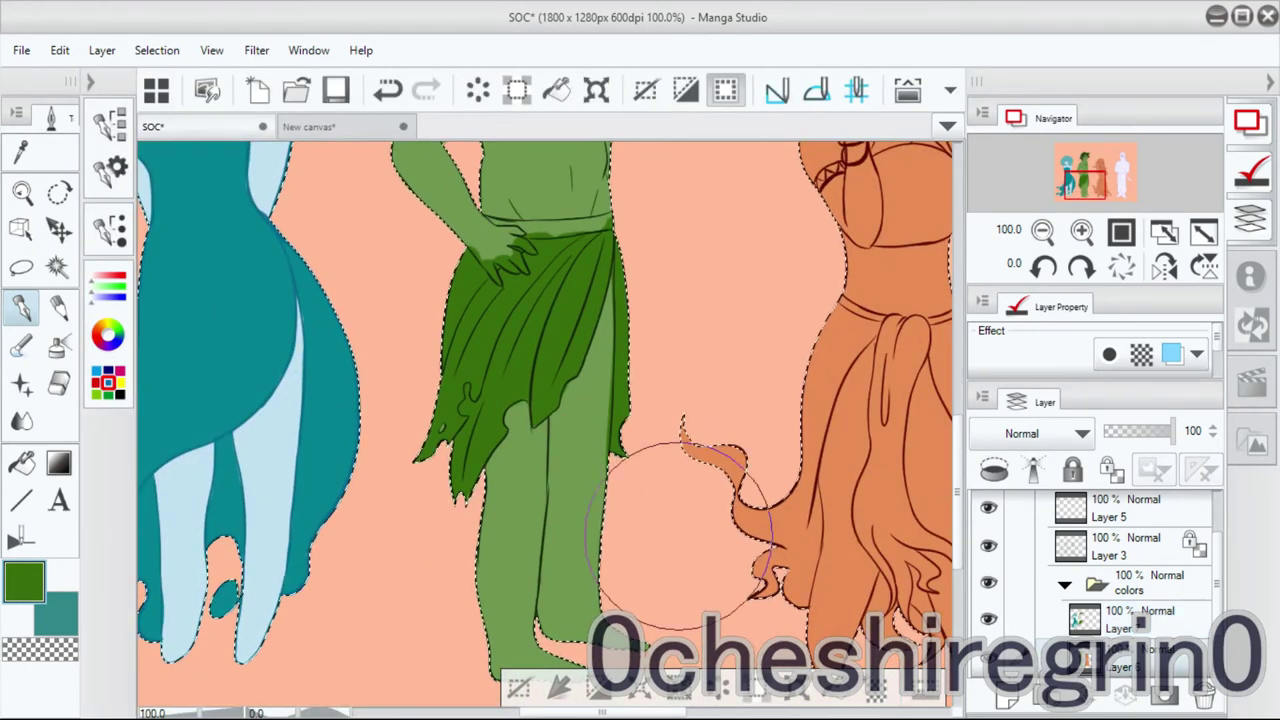
{"action": "left_click_drag", "start_coordinate": [466, 421], "coordinate": [474, 387]}
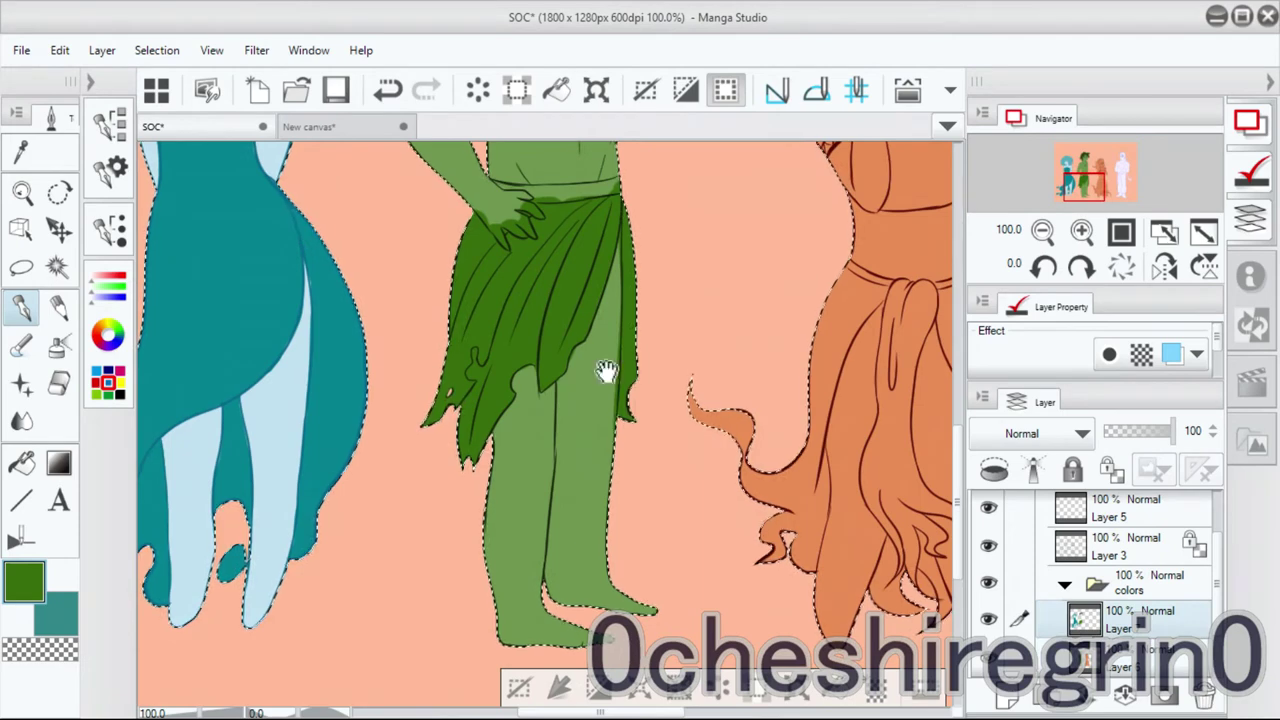
{"action": "left_click_drag", "start_coordinate": [623, 321], "coordinate": [630, 600]}
{"action": "scroll", "coordinate": [620, 500], "scroll_direction": "up", "scroll_amount": 3}
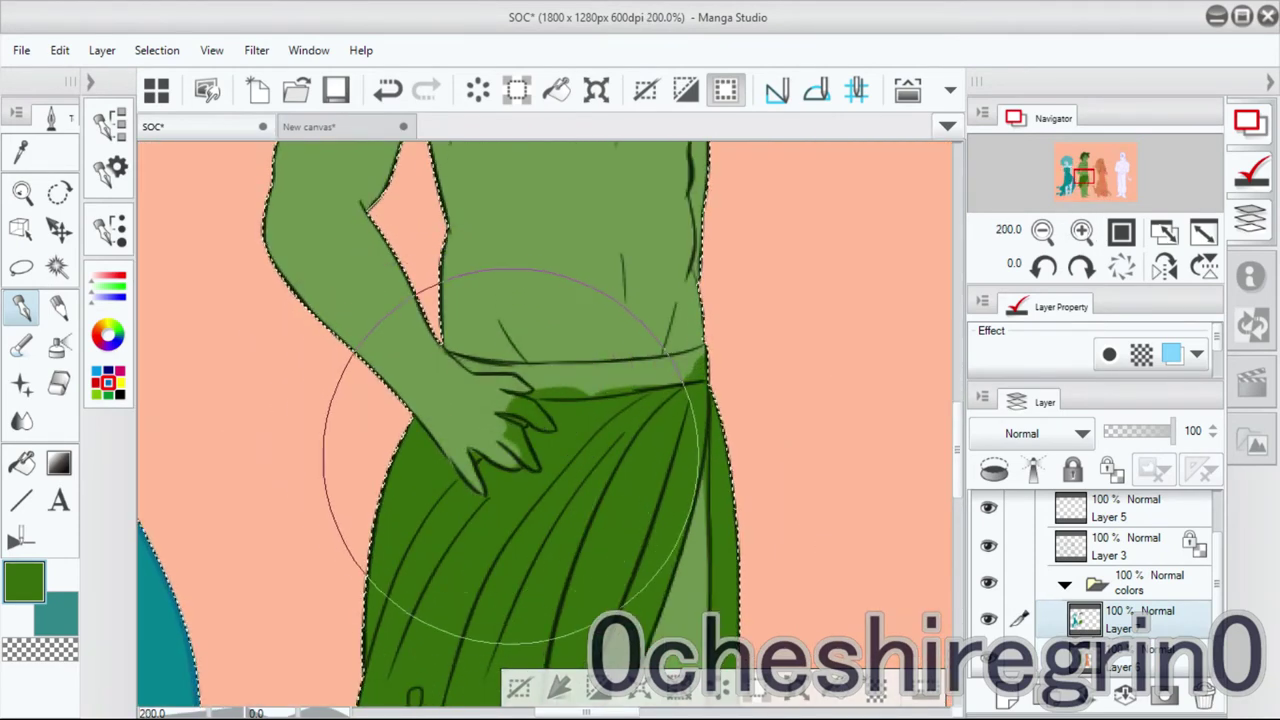
{"action": "mouse_move", "coordinate": [700, 383]}
{"action": "left_mouse_down"}
{"action": "mouse_move", "coordinate": [590, 396]}
{"action": "mouse_move", "coordinate": [686, 491]}
{"action": "left_mouse_up"}
Paint the third figure's crossed neck straps dark red and outline the chest area of the halter top in the same colour.
{"action": "scroll", "coordinate": [640, 400], "scroll_direction": "down", "scroll_amount": 2}
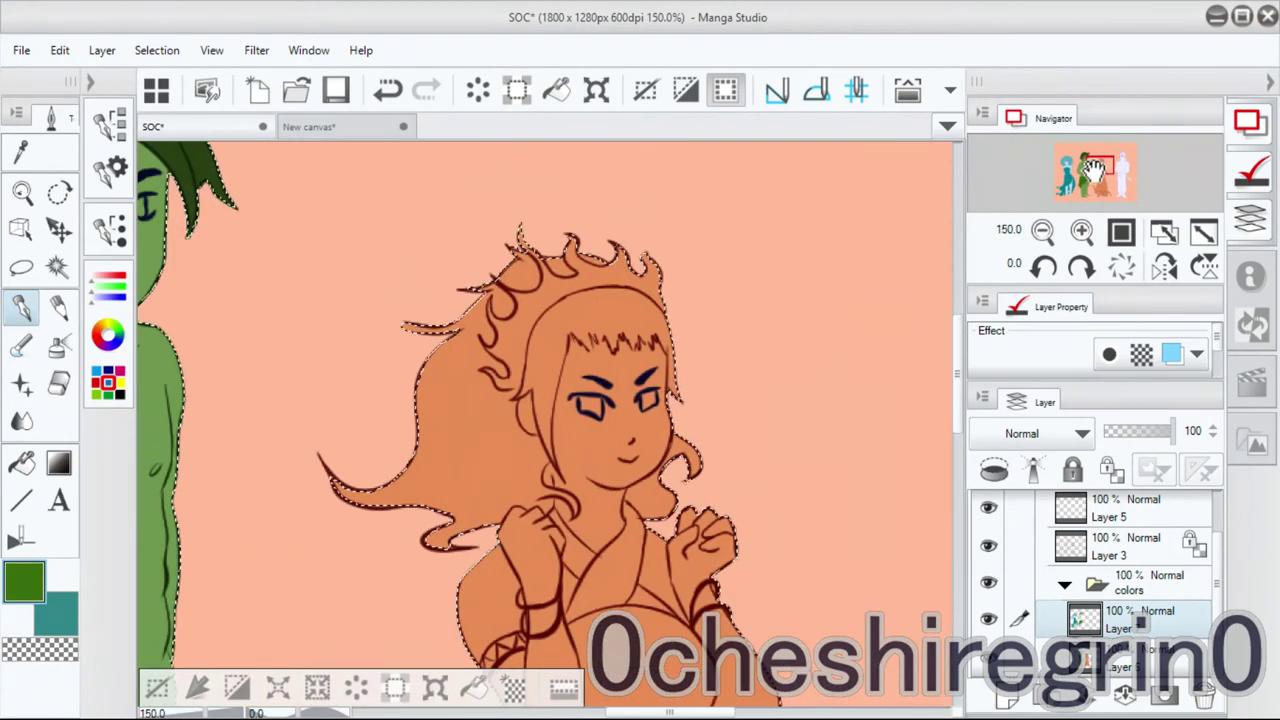
{"action": "left_click", "coordinate": [181, 579]}
{"action": "left_click_drag", "start_coordinate": [505, 420], "coordinate": [537, 411]}
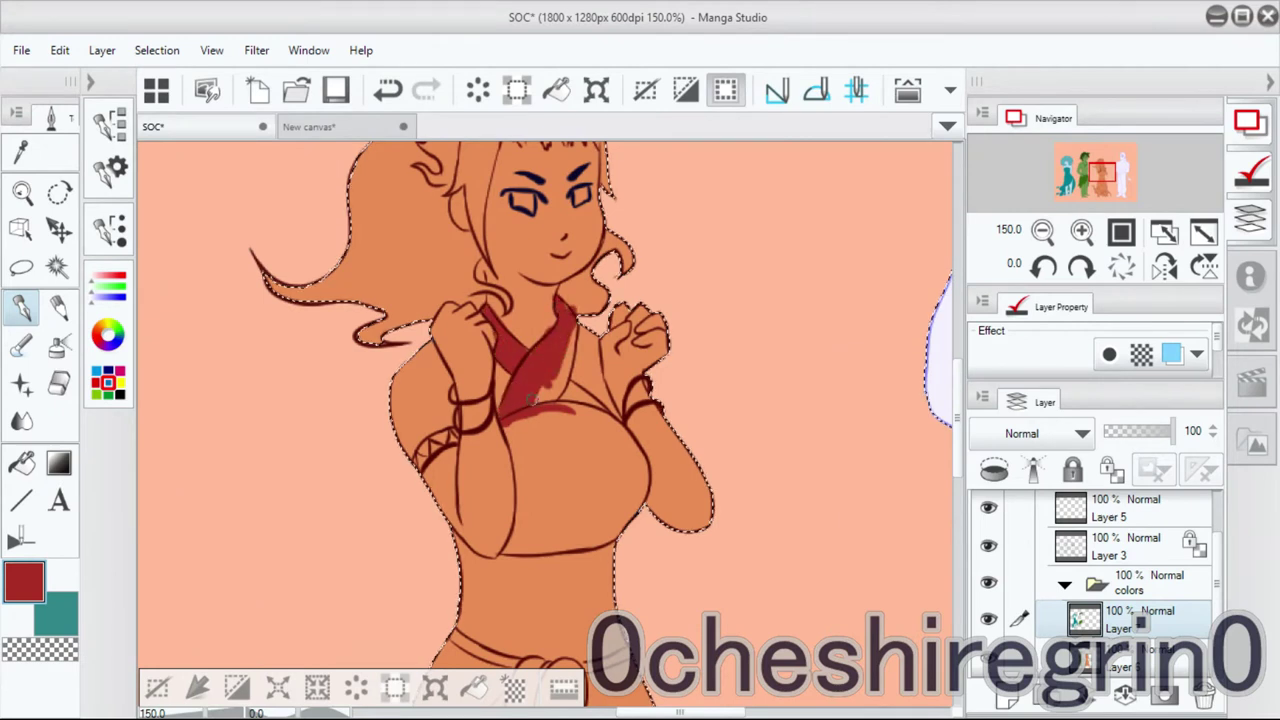
{"action": "left_click_drag", "start_coordinate": [527, 355], "coordinate": [591, 291]}
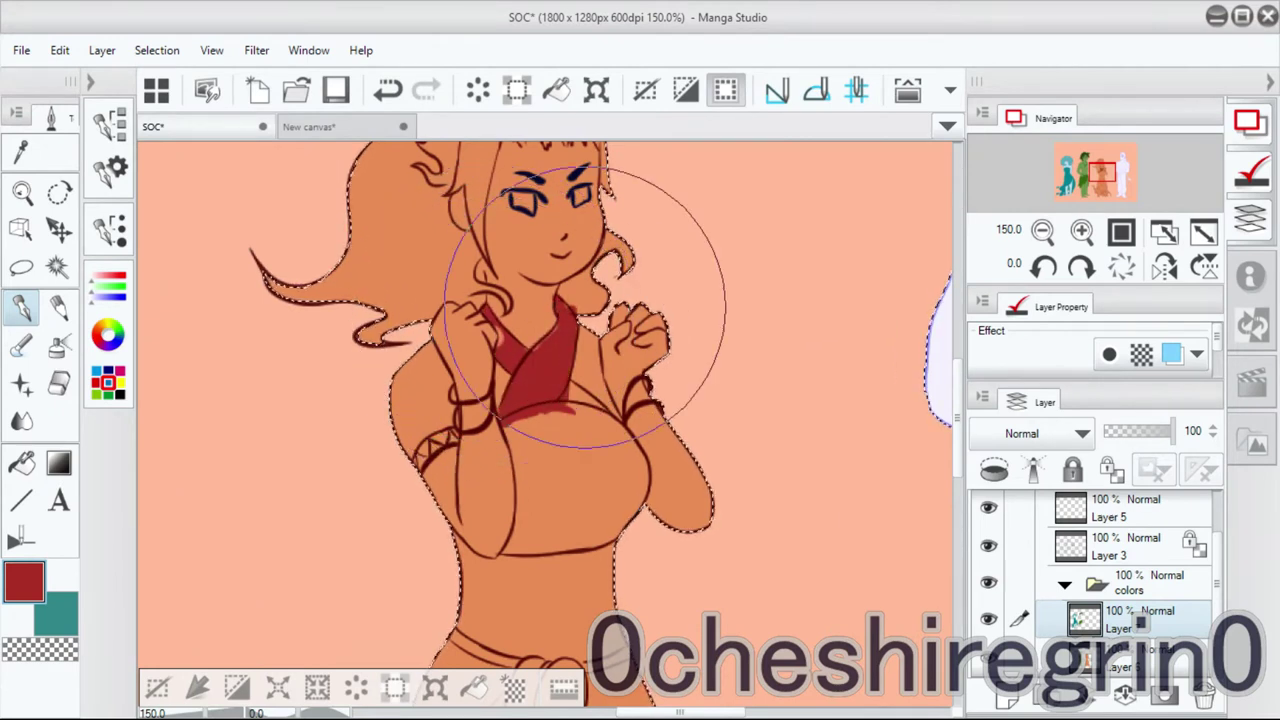
{"action": "scroll", "coordinate": [600, 294], "scroll_direction": "down", "scroll_amount": 3}
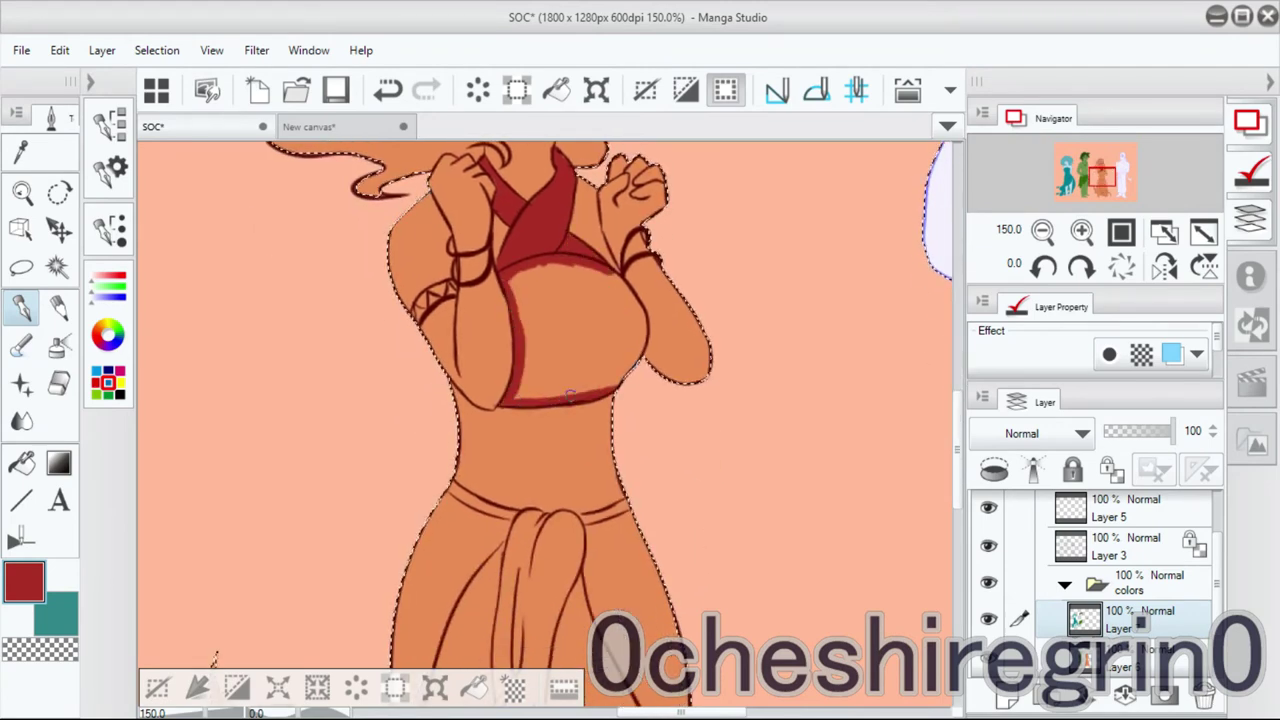
Trace the inside edges of the third figure's skirt panels and waist knot in dark red and colour the ragged hem between the legs.
{"action": "scroll", "coordinate": [630, 302], "scroll_direction": "down", "scroll_amount": 2}
{"action": "left_click_drag", "start_coordinate": [482, 352], "coordinate": [507, 298]}
{"action": "left_click_drag", "start_coordinate": [477, 432], "coordinate": [466, 535]}
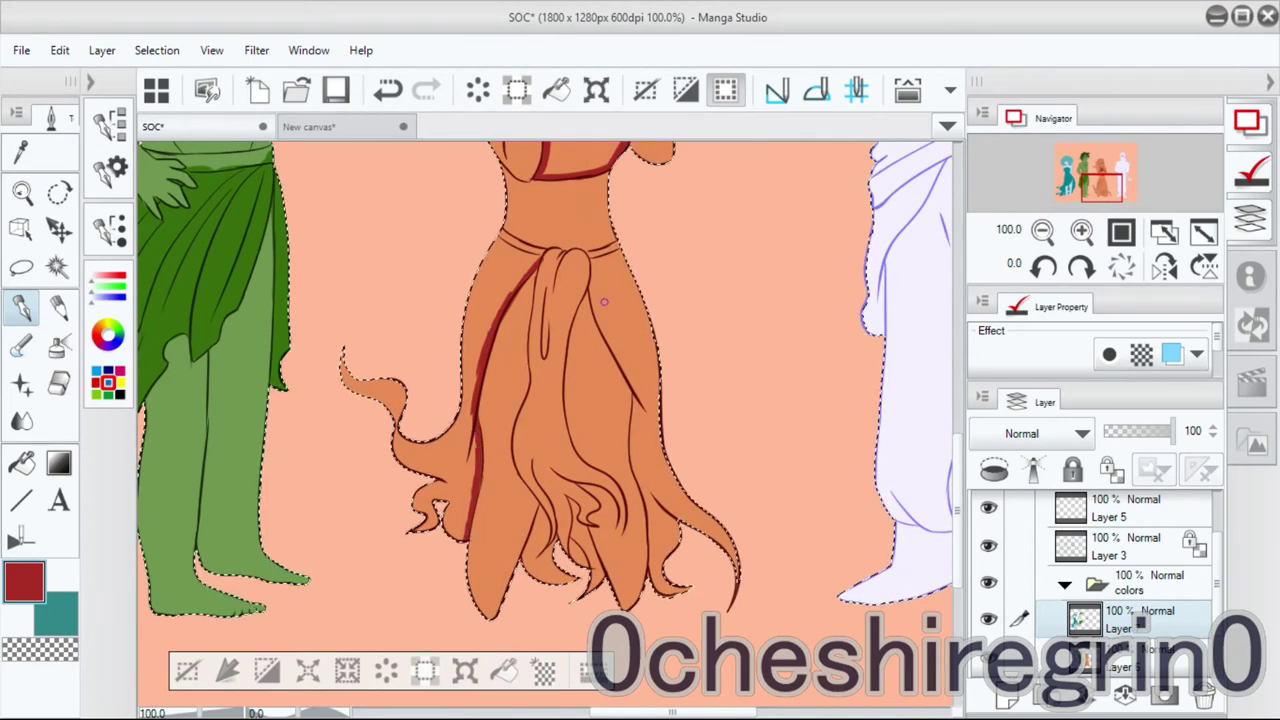
{"action": "left_click_drag", "start_coordinate": [648, 410], "coordinate": [656, 437]}
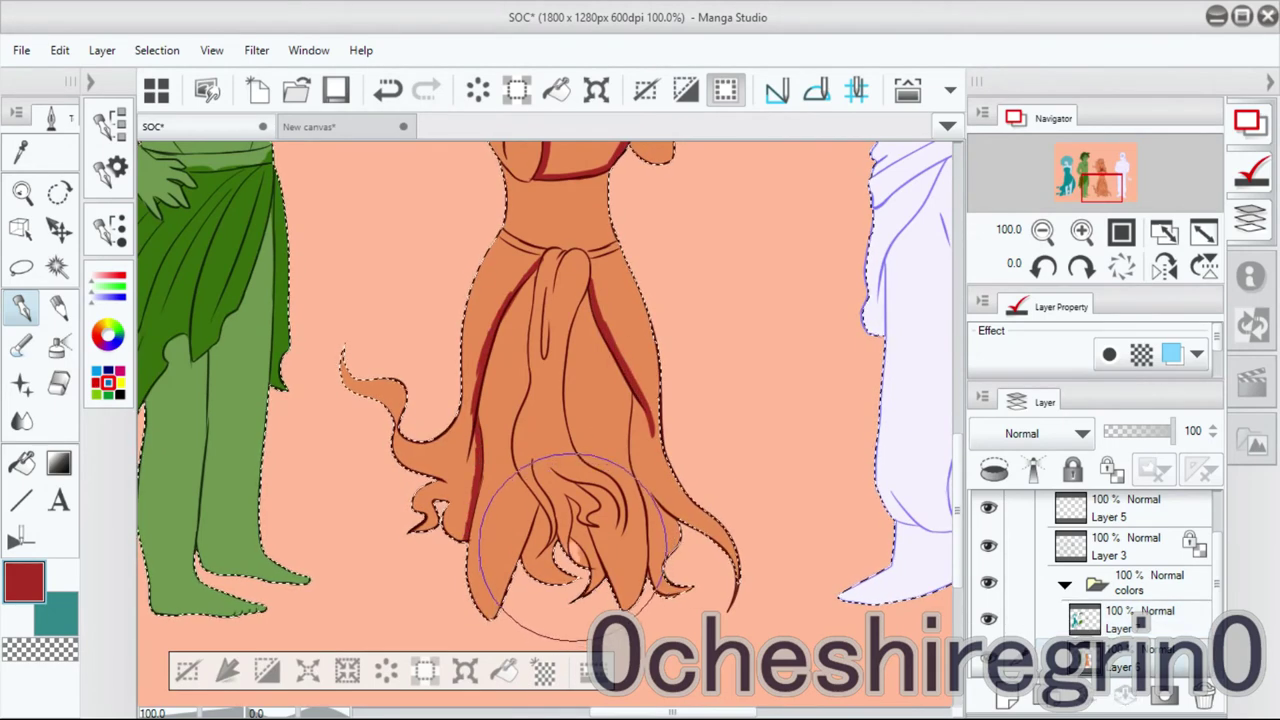
{"action": "mouse_move", "coordinate": [560, 505]}
{"action": "left_mouse_down"}
{"action": "mouse_move", "coordinate": [550, 576]}
{"action": "mouse_move", "coordinate": [591, 558]}
{"action": "left_mouse_up"}
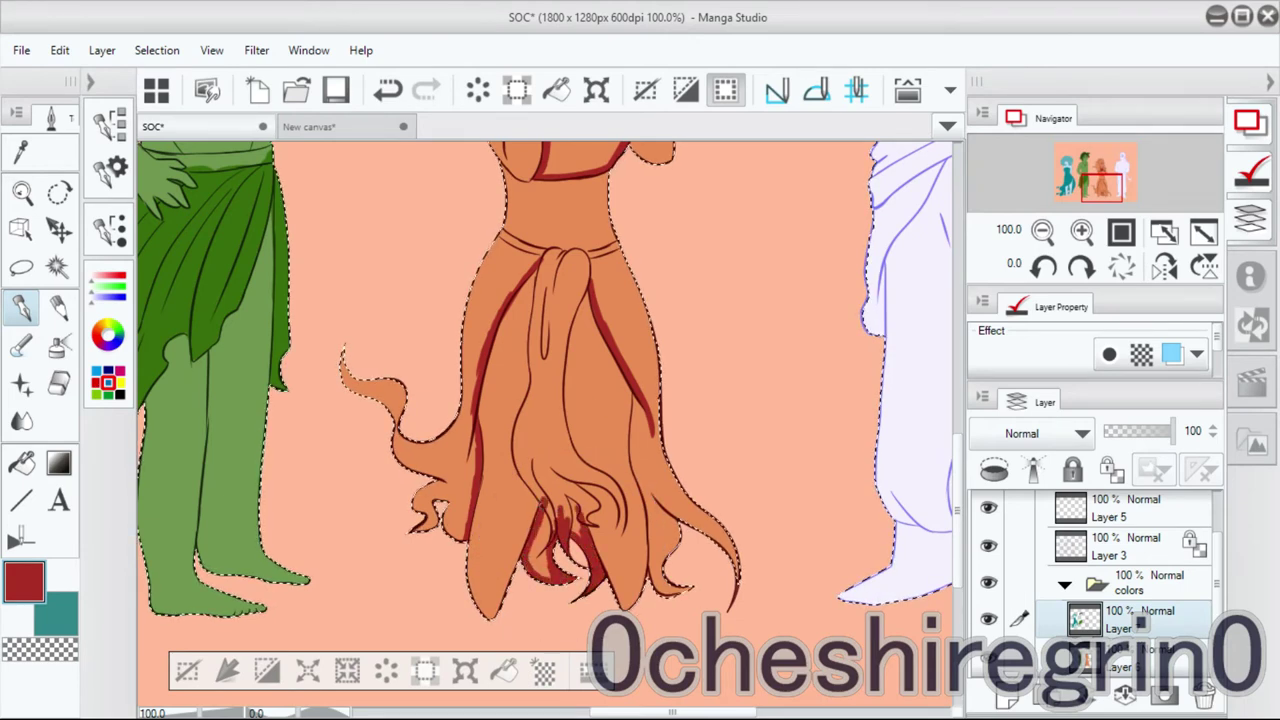
{"action": "left_click_drag", "start_coordinate": [640, 455], "coordinate": [648, 502]}
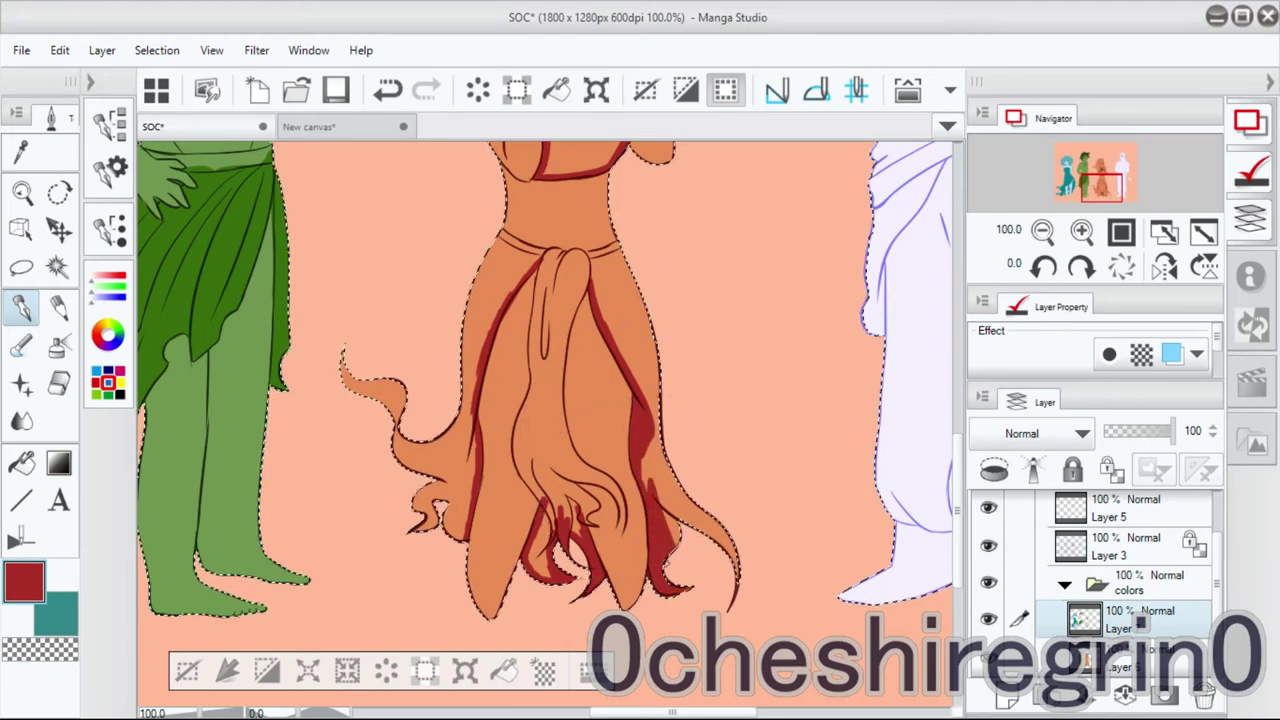
{"action": "scroll", "coordinate": [550, 430], "scroll_direction": "up", "scroll_amount": 3}
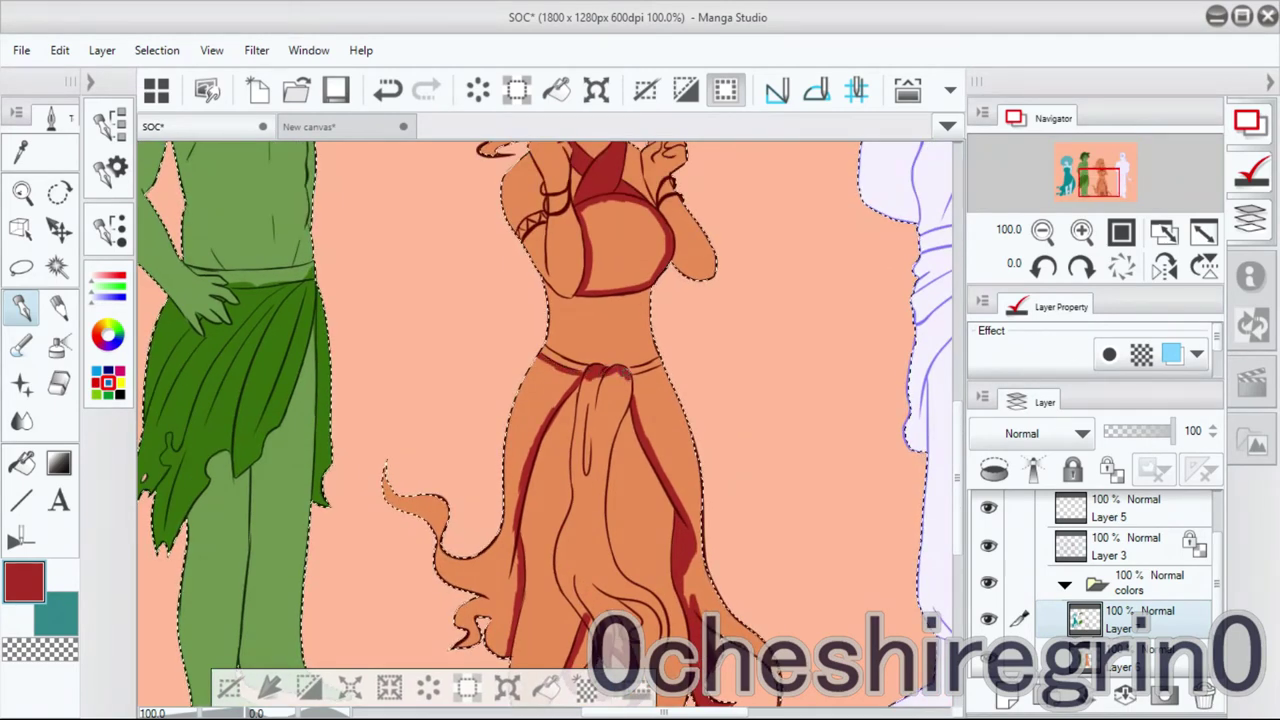
{"action": "scroll", "coordinate": [686, 435], "scroll_direction": "down", "scroll_amount": 3}
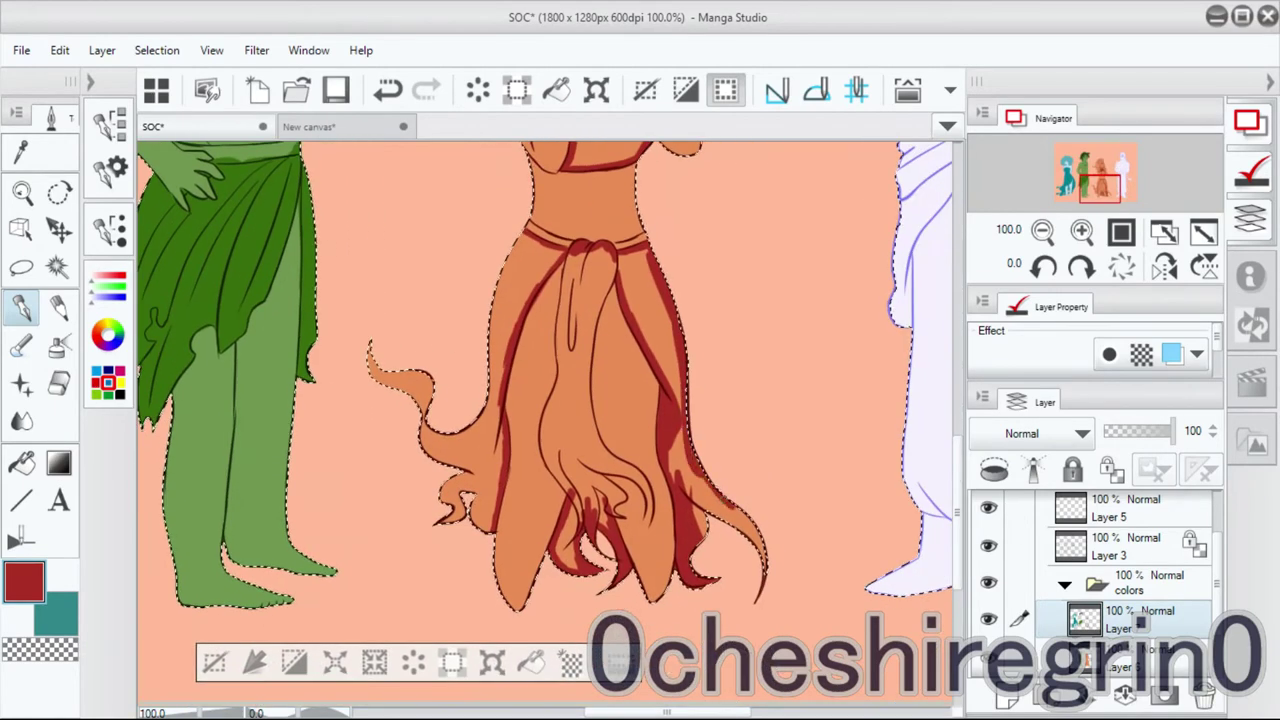
Outline the skirt's hanging centre sash in dark red and paint its curling lower strands, mirroring the view while painting.
{"action": "scroll", "coordinate": [570, 410], "scroll_direction": "up", "scroll_amount": 1}
{"action": "left_click_drag", "start_coordinate": [568, 295], "coordinate": [573, 412]}
{"action": "key", "text": "ctrl+plus"}
{"action": "key", "text": "ctrl+plus"}
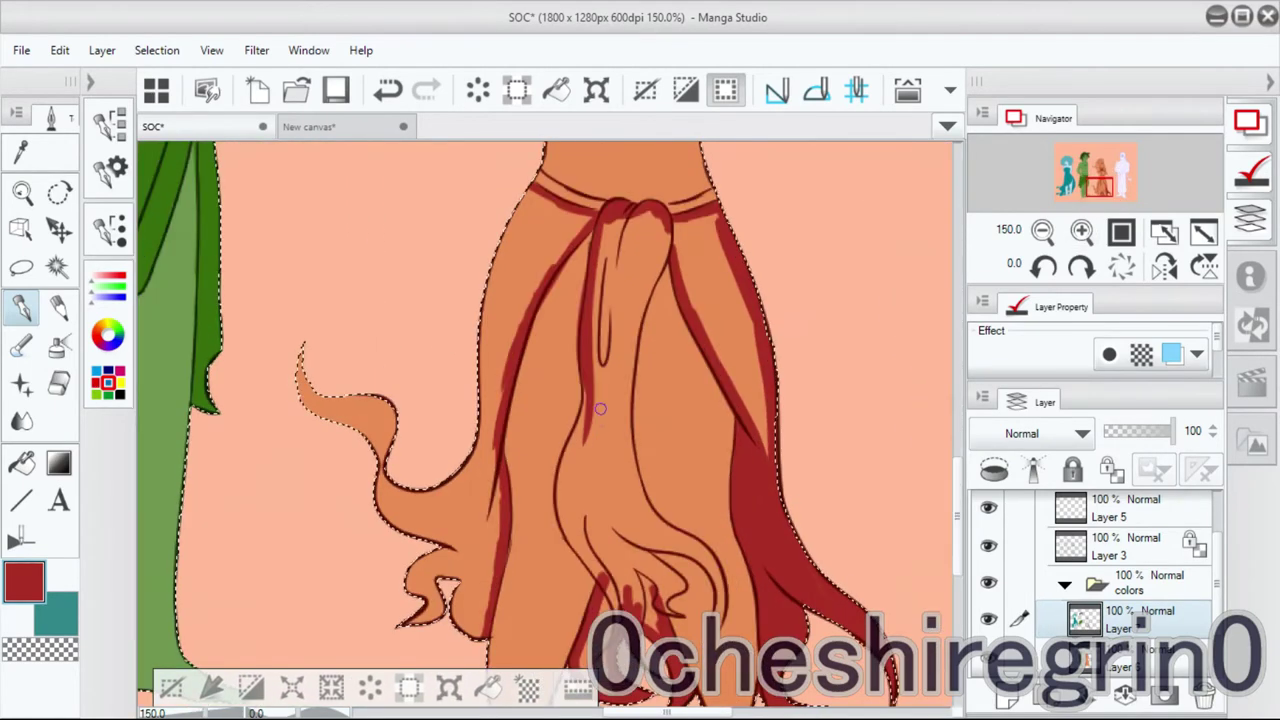
{"action": "left_click_drag", "start_coordinate": [504, 383], "coordinate": [520, 292]}
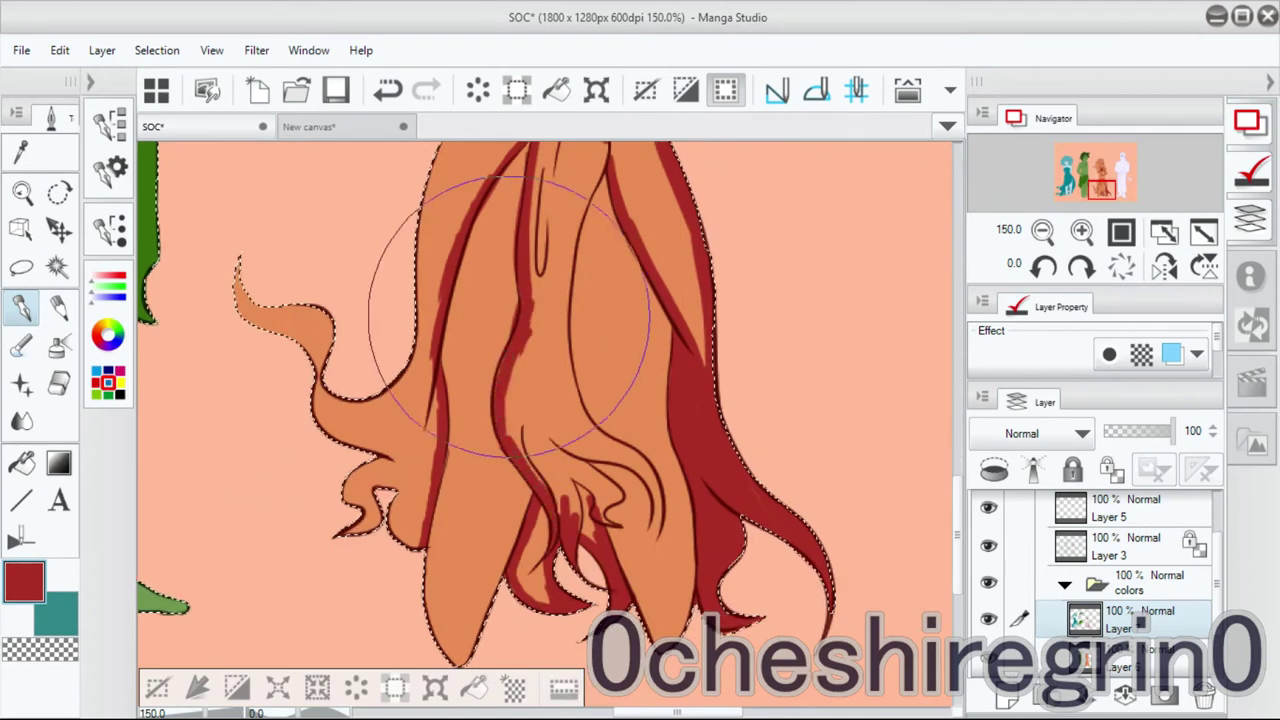
{"action": "key", "text": "h"}
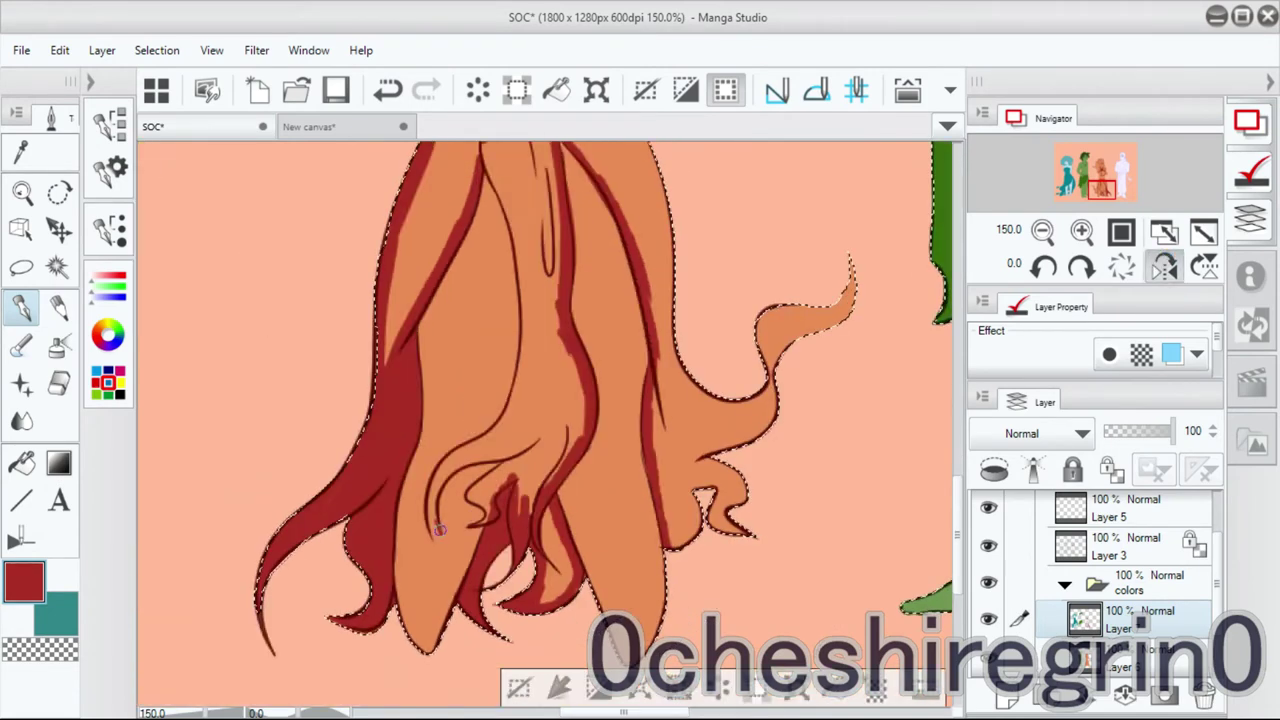
{"action": "mouse_move", "coordinate": [445, 547]}
{"action": "left_mouse_down"}
{"action": "mouse_move", "coordinate": [431, 496]}
{"action": "mouse_move", "coordinate": [437, 505]}
{"action": "mouse_move", "coordinate": [494, 438]}
{"action": "mouse_move", "coordinate": [435, 478]}
{"action": "mouse_move", "coordinate": [516, 456]}
{"action": "mouse_move", "coordinate": [478, 487]}
{"action": "mouse_move", "coordinate": [494, 514]}
{"action": "mouse_move", "coordinate": [457, 543]}
{"action": "left_mouse_up"}
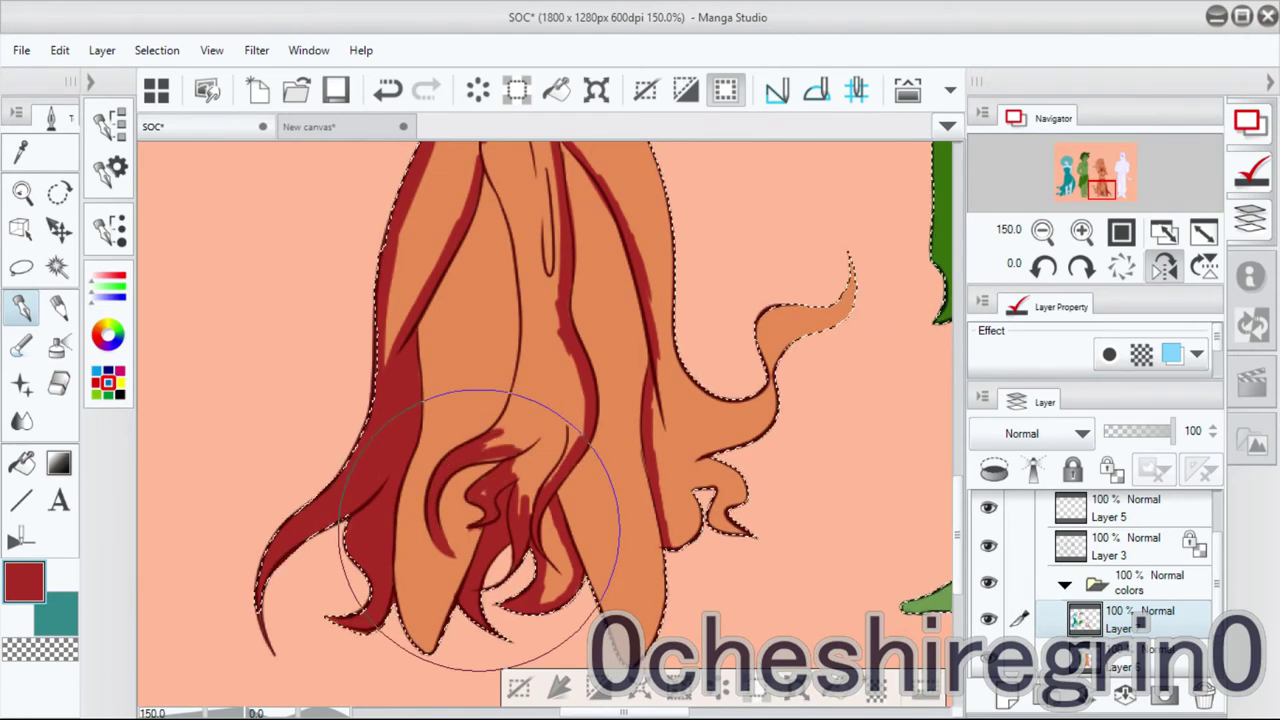
{"action": "scroll", "coordinate": [563, 400], "scroll_direction": "up", "scroll_amount": 3}
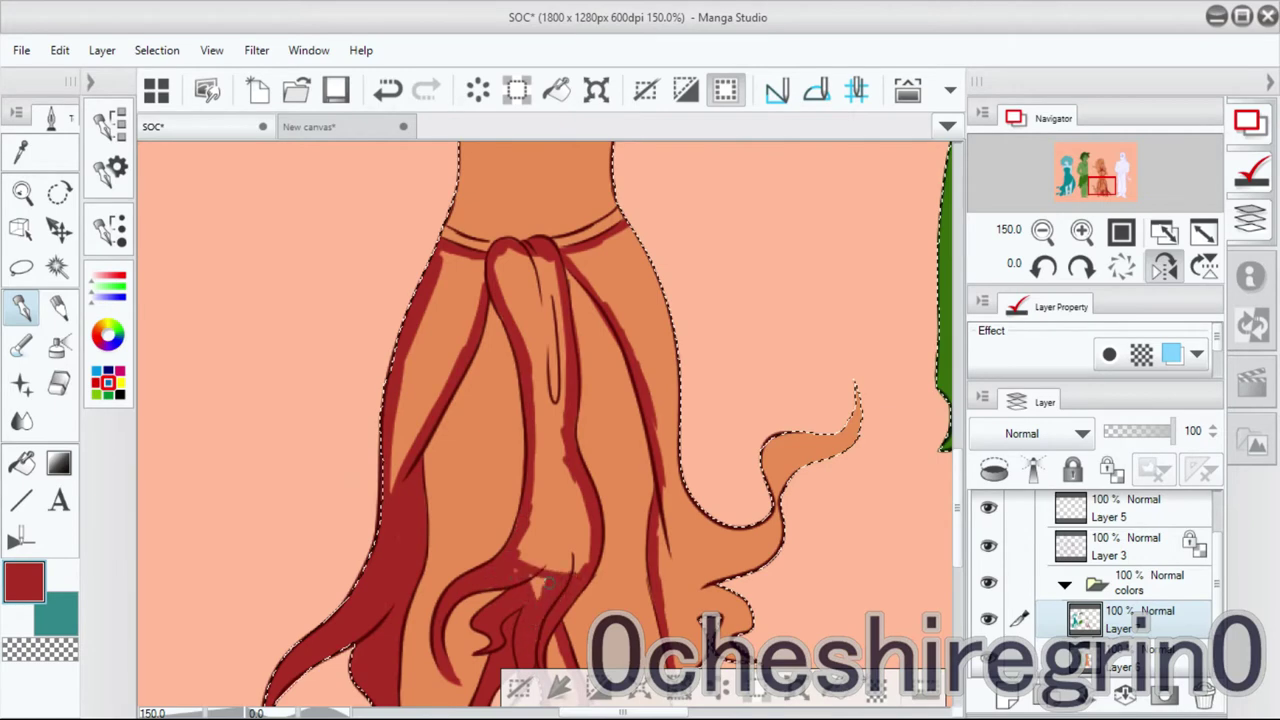
{"action": "key", "text": "h"}
Fill the outlined side panels and centre sash of the third figure's skirt with dark red.
{"action": "key", "text": "g"}
{"action": "left_click", "coordinate": [423, 491]}
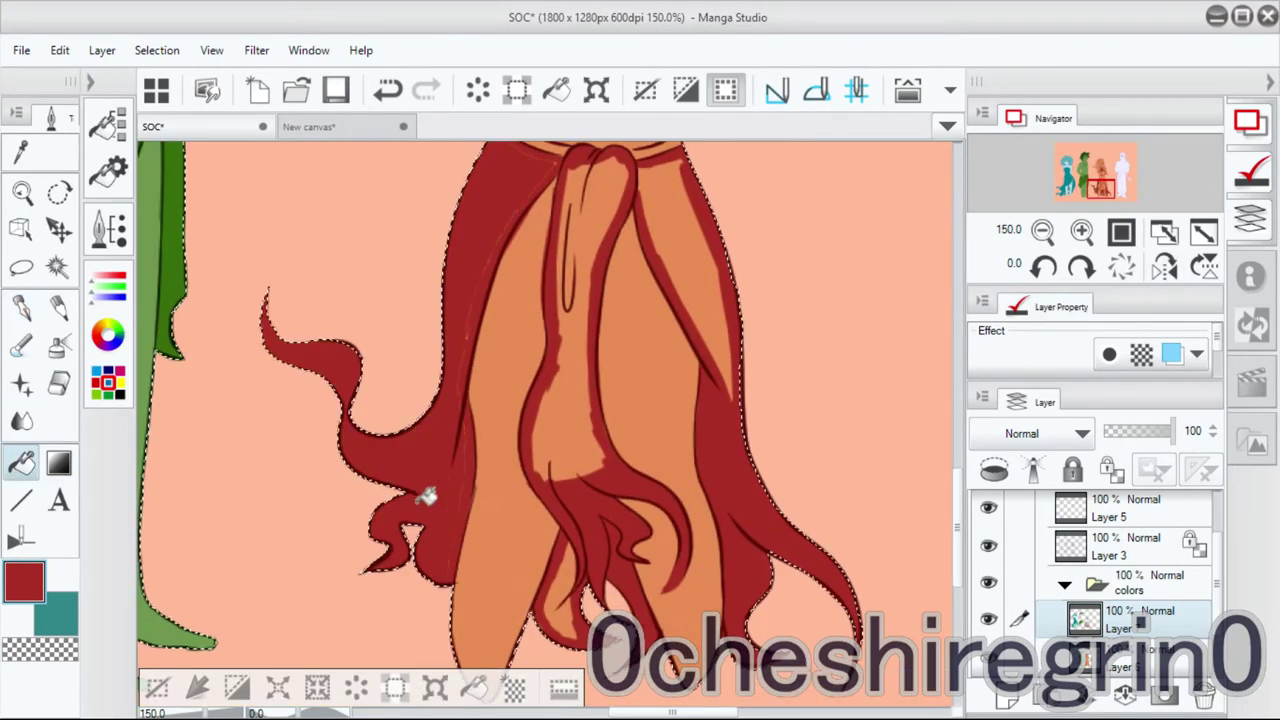
{"action": "left_click", "coordinate": [567, 400]}
{"action": "left_click_drag", "start_coordinate": [567, 400], "coordinate": [532, 480]}
{"action": "key", "text": "p"}
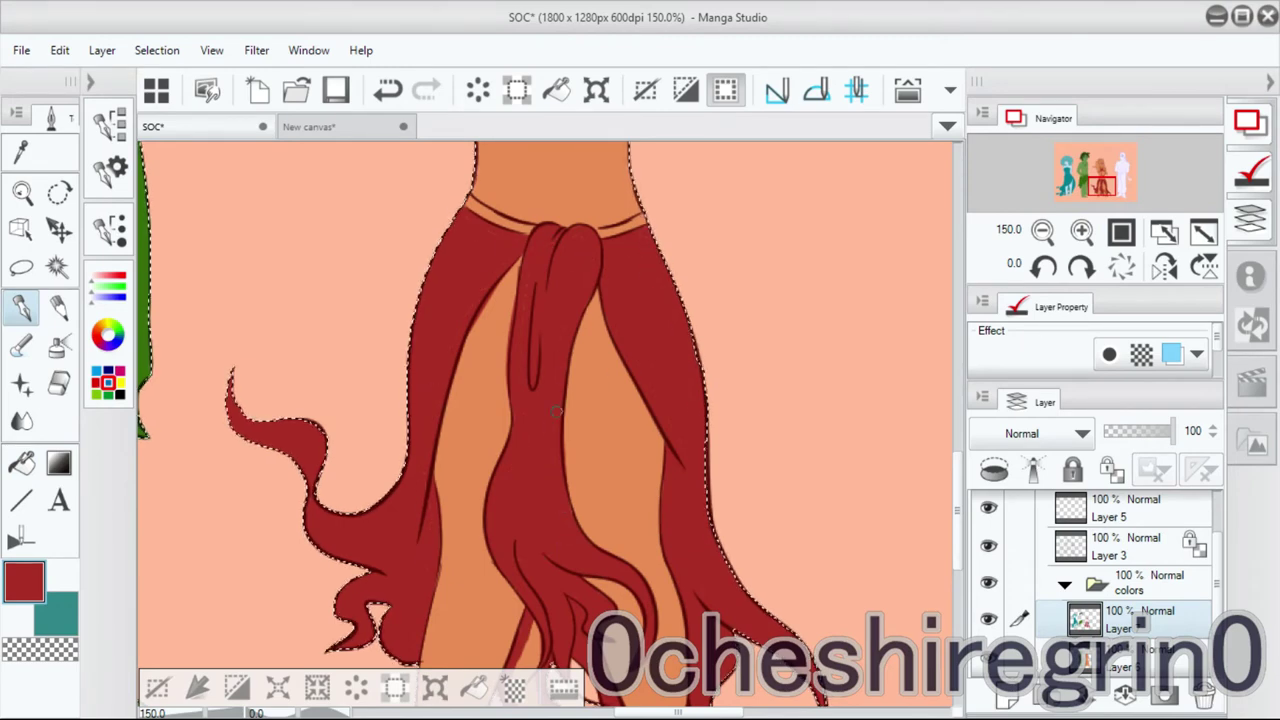
Clean up the dark red along the skirt's edges and fill the chest of the halter top with the same red.
{"action": "left_click_drag", "start_coordinate": [634, 581], "coordinate": [609, 471]}
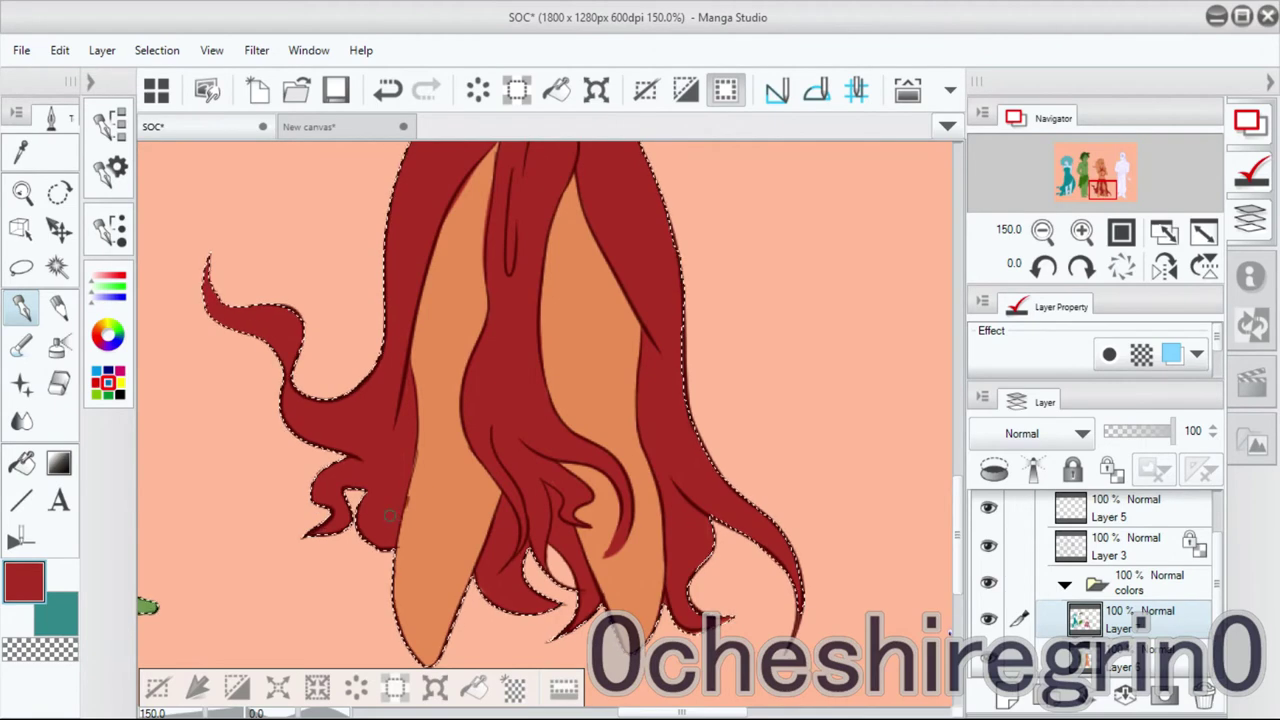
{"action": "left_click_drag", "start_coordinate": [683, 275], "coordinate": [683, 293]}
{"action": "scroll", "coordinate": [683, 293], "scroll_direction": "up", "scroll_amount": 5}
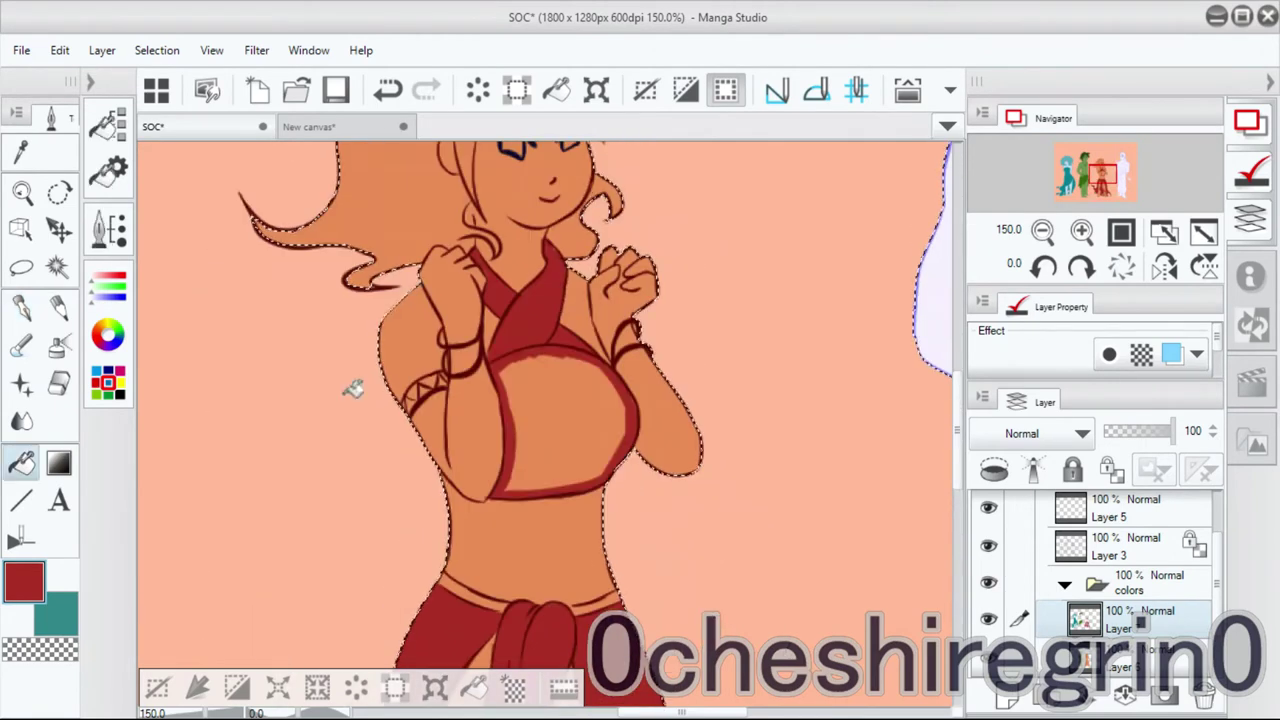
{"action": "left_click", "coordinate": [515, 440]}
Outline the third figure's hair in a lighter red along the jagged fringe, the sides of the face and the lower curling strands.
{"action": "left_click_drag", "start_coordinate": [599, 368], "coordinate": [731, 374]}
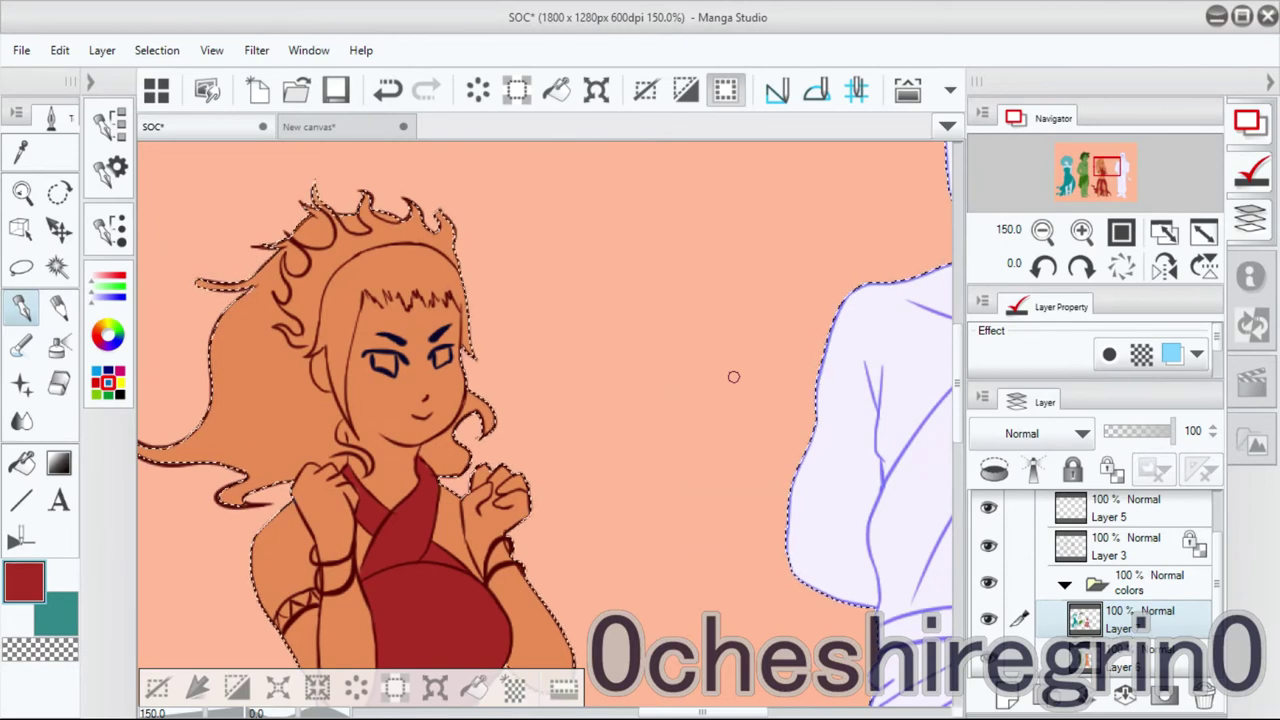
{"action": "left_click", "coordinate": [108, 335]}
{"action": "left_click_drag", "start_coordinate": [390, 432], "coordinate": [493, 436]}
{"action": "left_click_drag", "start_coordinate": [330, 508], "coordinate": [382, 488]}
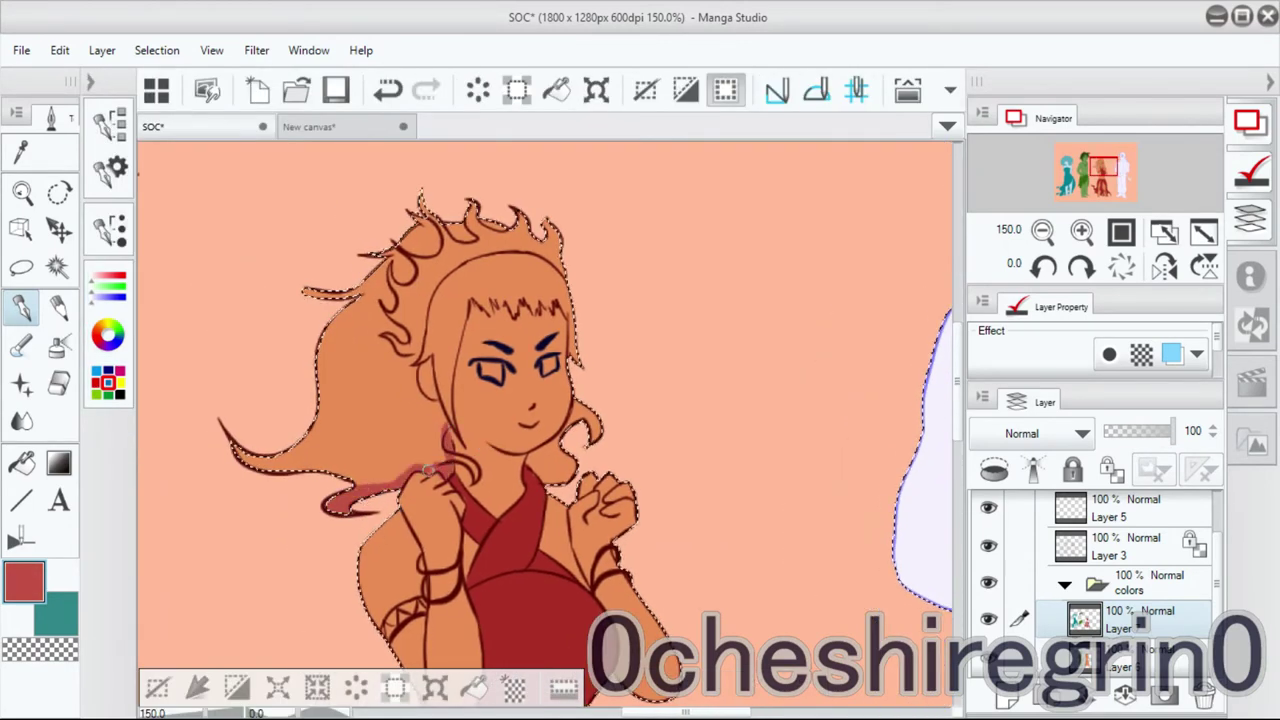
{"action": "mouse_move", "coordinate": [410, 368]}
{"action": "left_mouse_down"}
{"action": "mouse_move", "coordinate": [428, 404]}
{"action": "mouse_move", "coordinate": [466, 298]}
{"action": "left_mouse_up"}
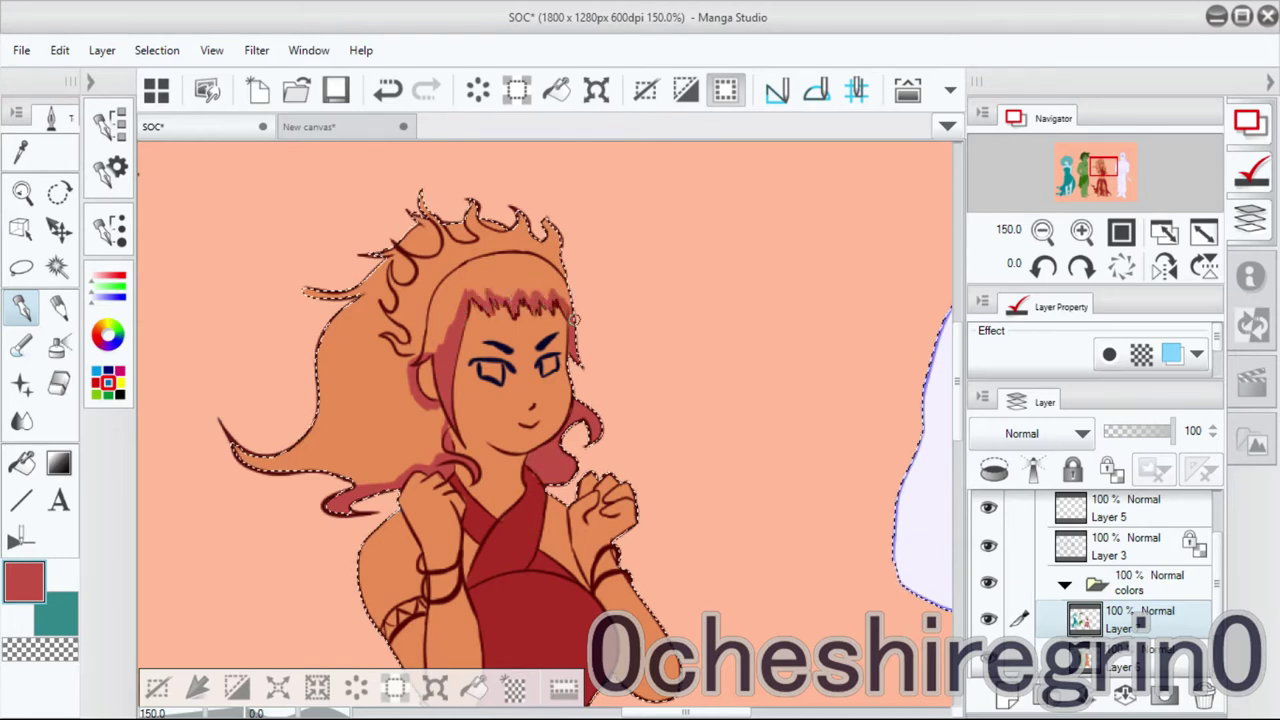
Fill the rest of the third figure's hair with the same lighter red and touch up the gaps along the fringe.
{"action": "key", "text": "g"}
{"action": "left_click", "coordinate": [406, 429]}
{"action": "key", "text": "p"}
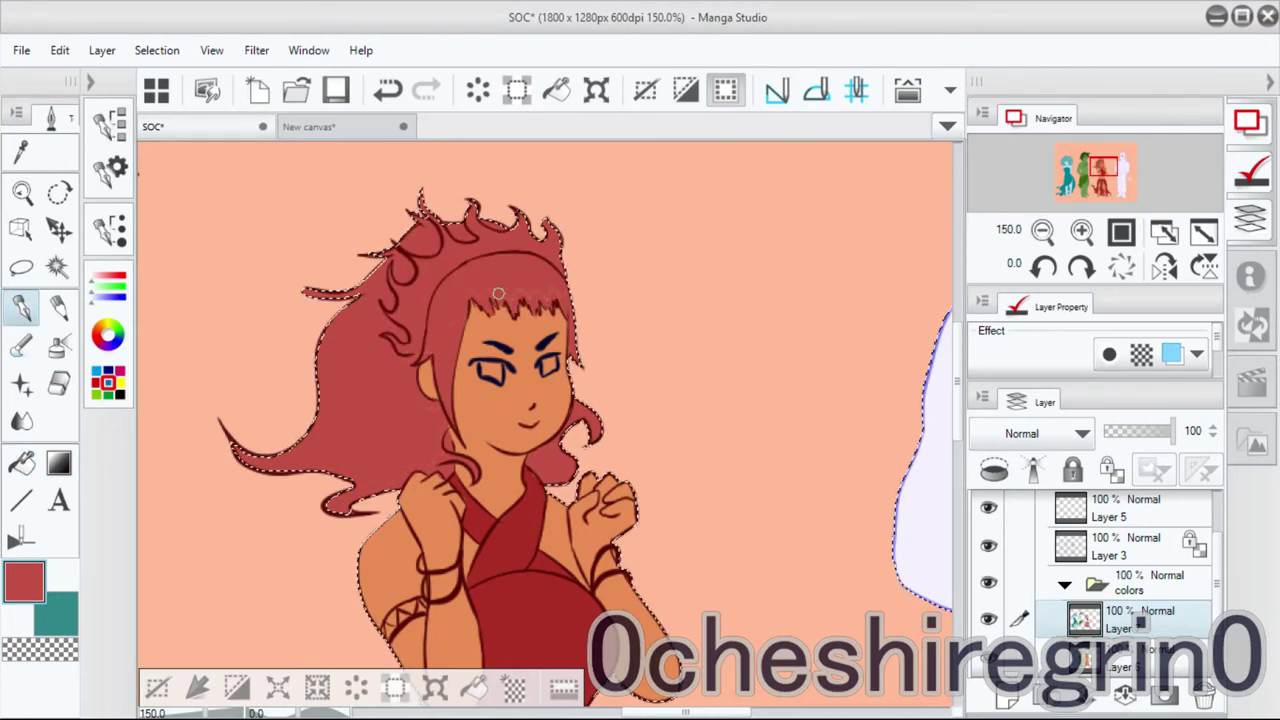
Paint the fourth figure's front curls and ponytail in pale lilac.
{"action": "scroll", "coordinate": [610, 310], "scroll_direction": "down", "scroll_amount": 2}
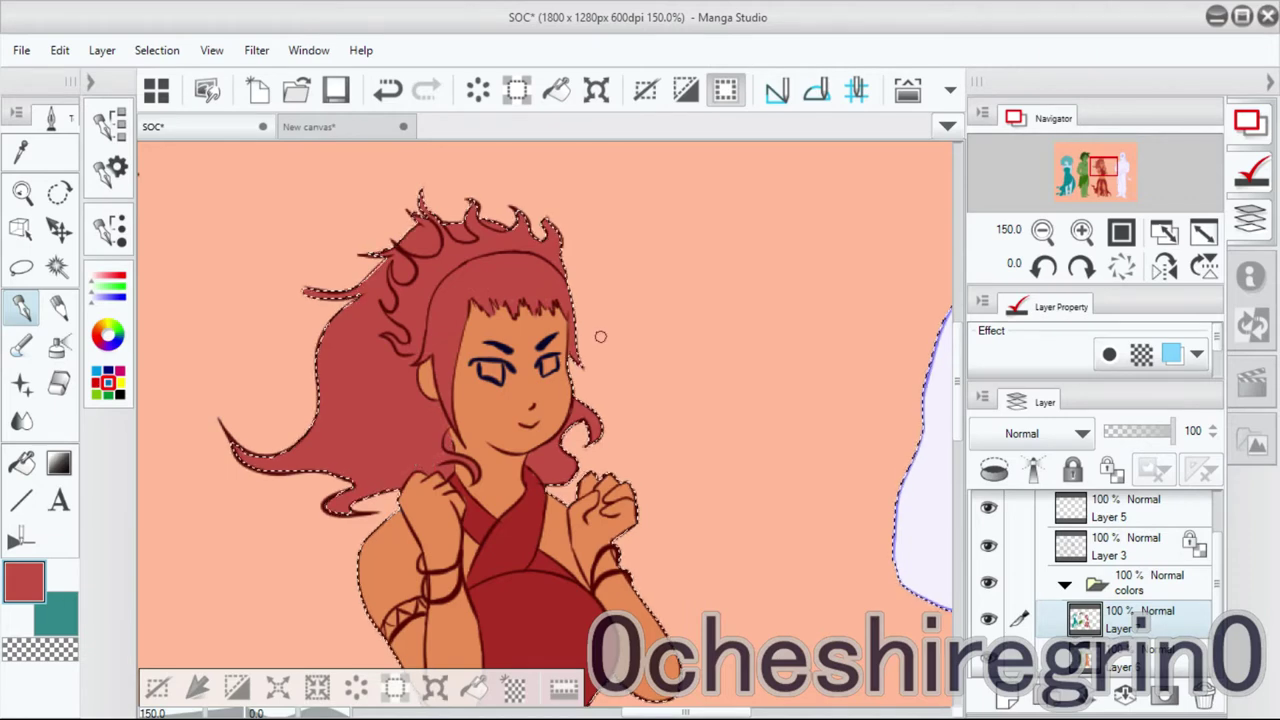
{"action": "left_click_drag", "start_coordinate": [1100, 175], "coordinate": [1122, 166]}
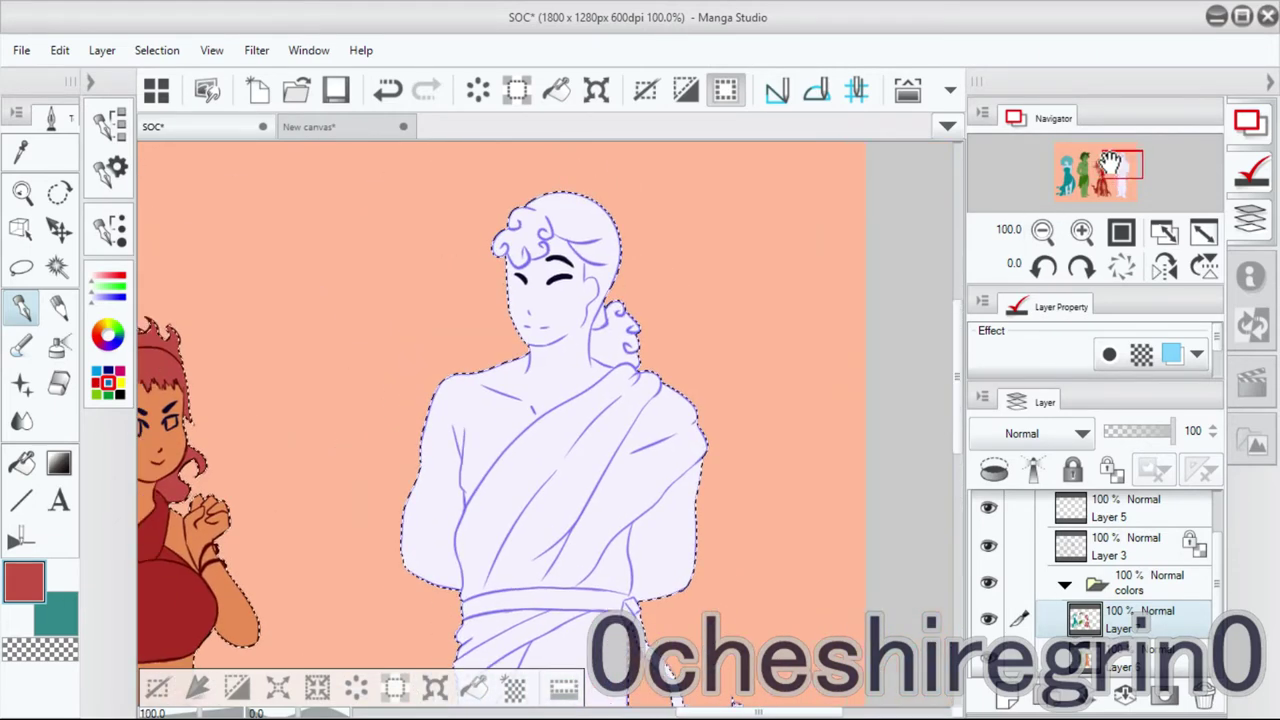
{"action": "left_click", "coordinate": [108, 333]}
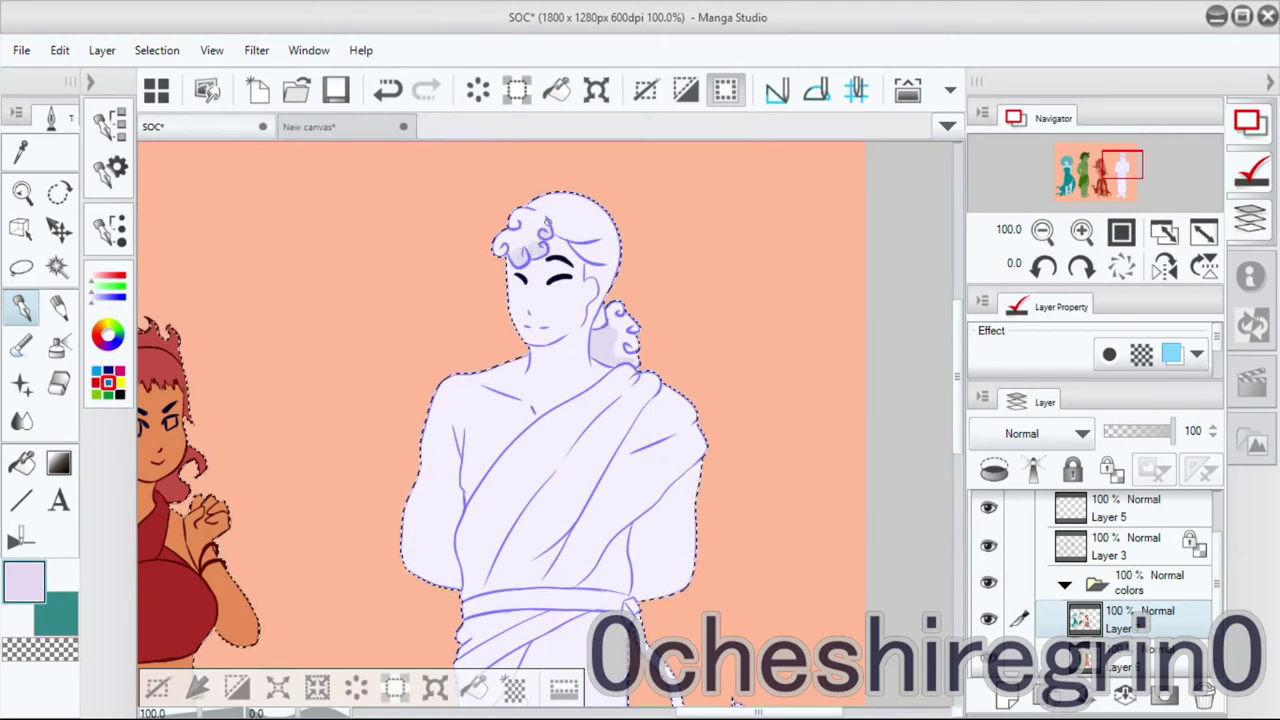
Shade the fourth figure's robe in light purple beneath the waistband and along the edge of the overlapping skirt fold.
{"action": "scroll", "coordinate": [547, 222], "scroll_direction": "down", "scroll_amount": 3}
{"action": "left_click", "coordinate": [108, 333]}
{"action": "left_click", "coordinate": [230, 340]}
{"action": "mouse_move", "coordinate": [590, 332]}
{"action": "left_mouse_down"}
{"action": "mouse_move", "coordinate": [538, 356]}
{"action": "mouse_move", "coordinate": [493, 423]}
{"action": "mouse_move", "coordinate": [466, 530]}
{"action": "left_mouse_up"}
{"action": "mouse_move", "coordinate": [525, 388]}
{"action": "left_mouse_down"}
{"action": "mouse_move", "coordinate": [588, 327]}
{"action": "mouse_move", "coordinate": [465, 350]}
{"action": "mouse_move", "coordinate": [633, 338]}
{"action": "left_mouse_up"}
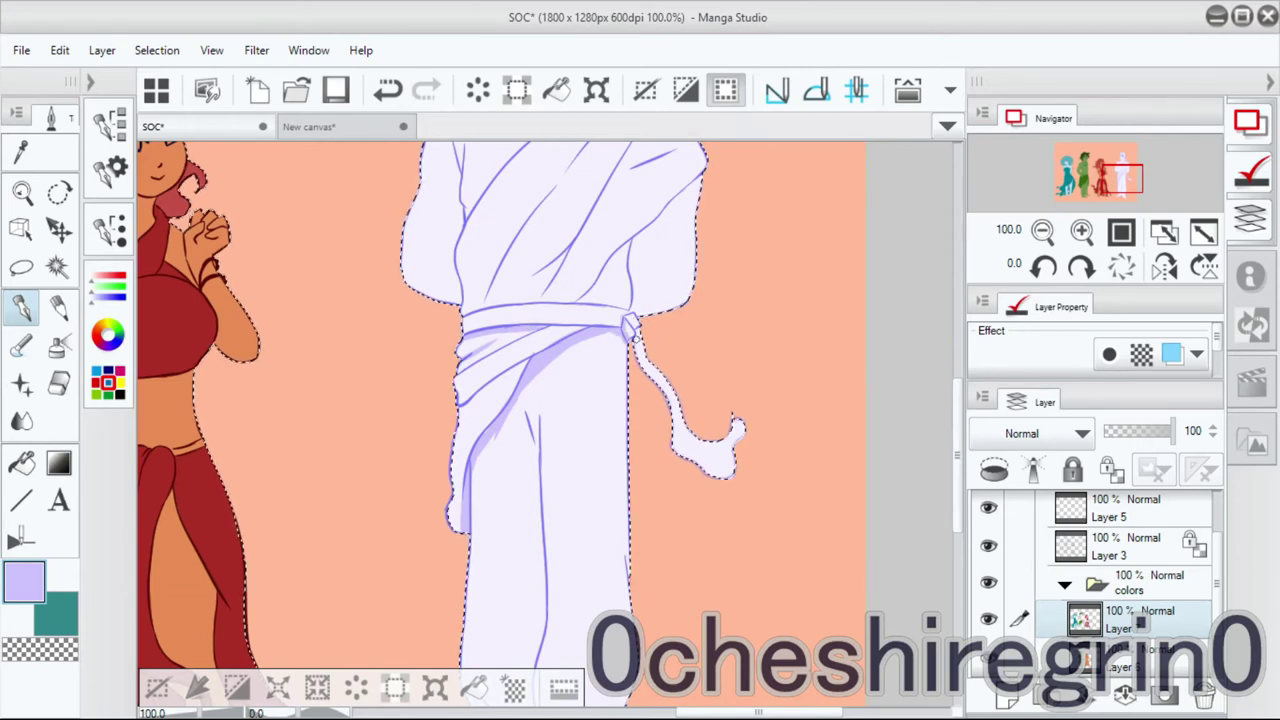
Paint the shoulder folds of the fourth figure's chest drape in a stronger purple.
{"action": "scroll", "coordinate": [633, 338], "scroll_direction": "up", "scroll_amount": 5}
{"action": "scroll", "coordinate": [635, 300], "scroll_direction": "down", "scroll_amount": 2}
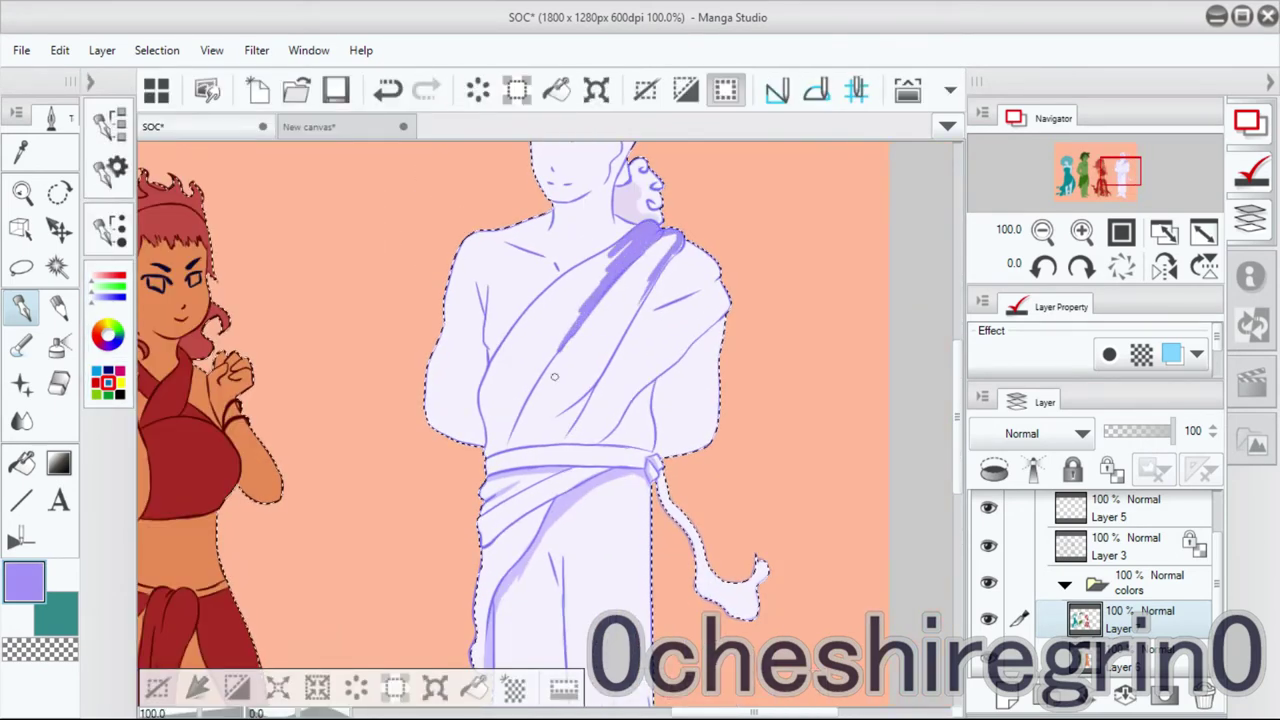
Paint the sash across the white-robed figure's chest and the small fold below the belt in medium purple.
{"action": "scroll", "coordinate": [600, 310], "scroll_direction": "right", "scroll_amount": 1}
{"action": "mouse_move", "coordinate": [555, 424]}
{"action": "left_mouse_down"}
{"action": "mouse_move", "coordinate": [546, 463]}
{"action": "mouse_move", "coordinate": [467, 489]}
{"action": "left_mouse_up"}
{"action": "left_click_drag", "start_coordinate": [600, 243], "coordinate": [538, 282]}
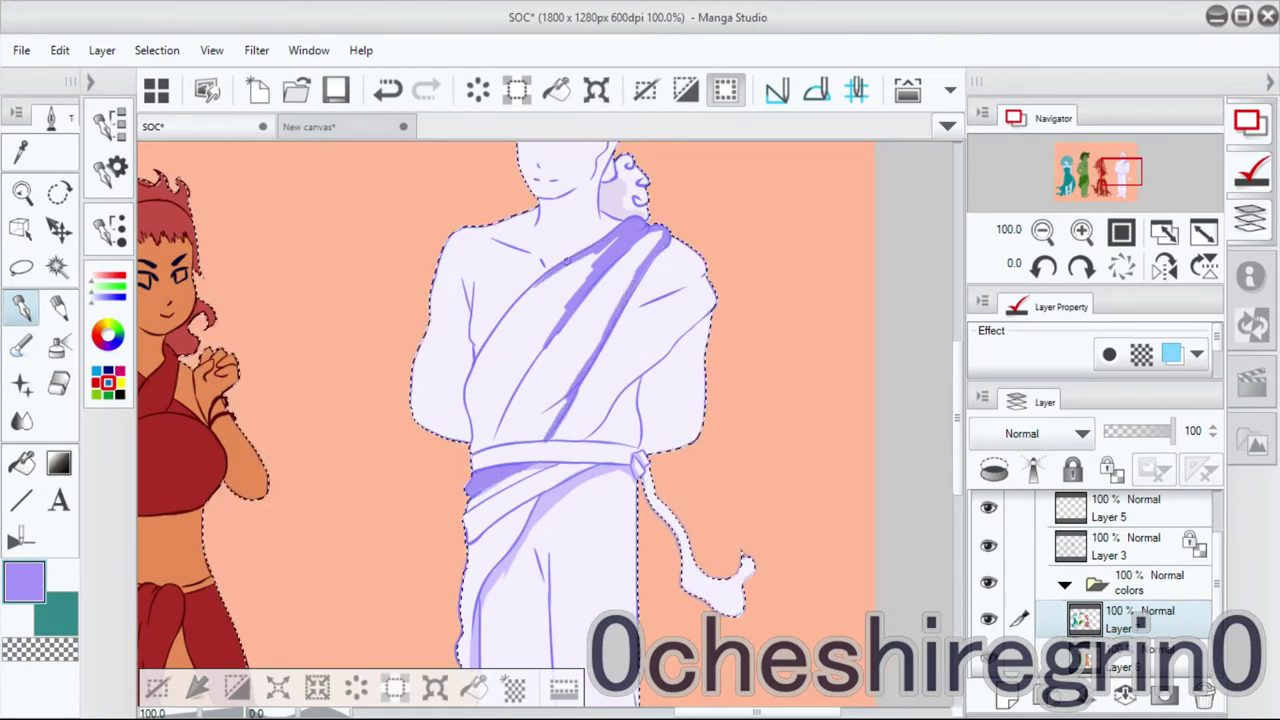
{"action": "left_click_drag", "start_coordinate": [478, 444], "coordinate": [540, 437]}
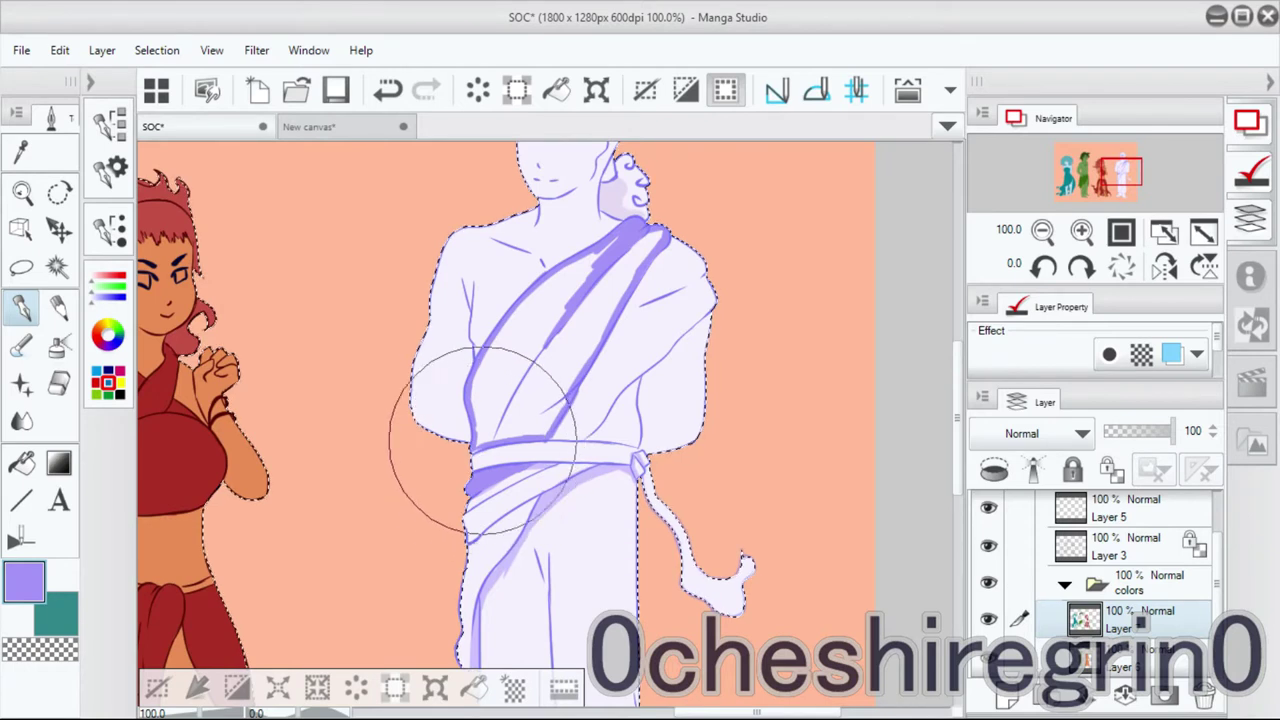
{"action": "left_click", "coordinate": [24, 458]}
{"action": "left_click", "coordinate": [528, 357]}
{"action": "key", "text": "p"}
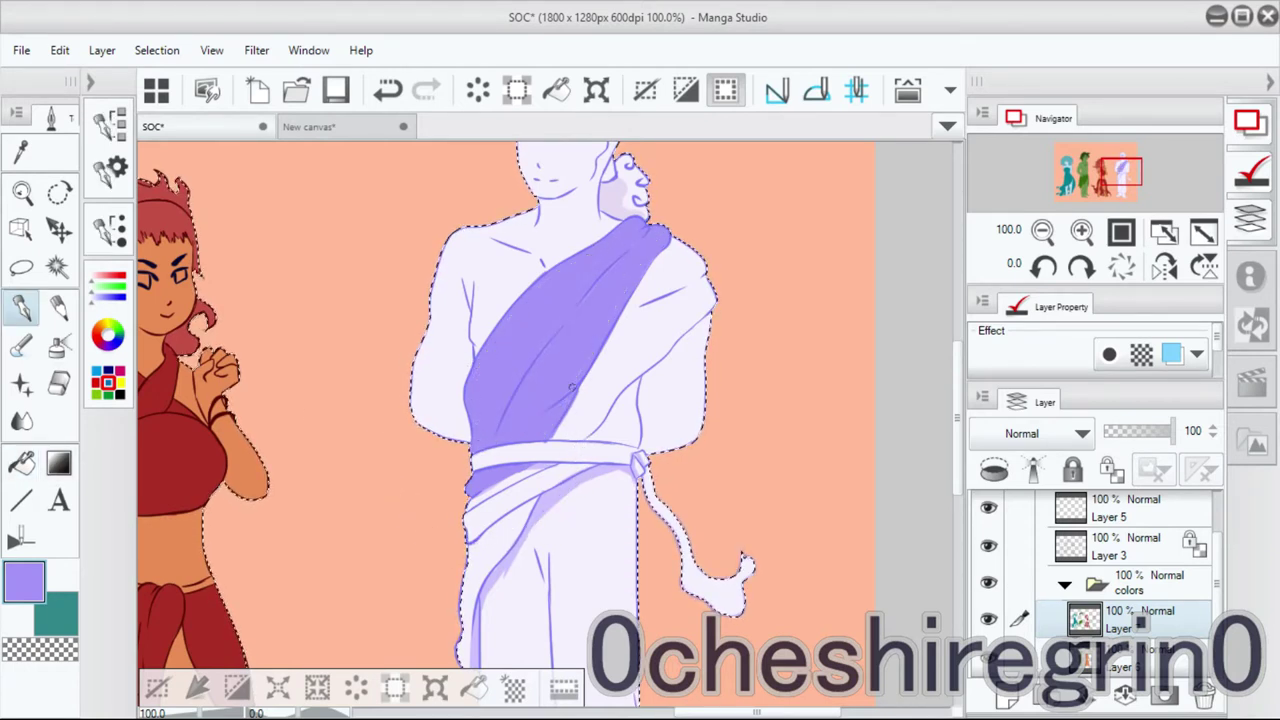
{"action": "mouse_move", "coordinate": [565, 321]}
{"action": "left_mouse_down"}
{"action": "mouse_move", "coordinate": [582, 141]}
{"action": "mouse_move", "coordinate": [540, 291]}
{"action": "left_mouse_up"}
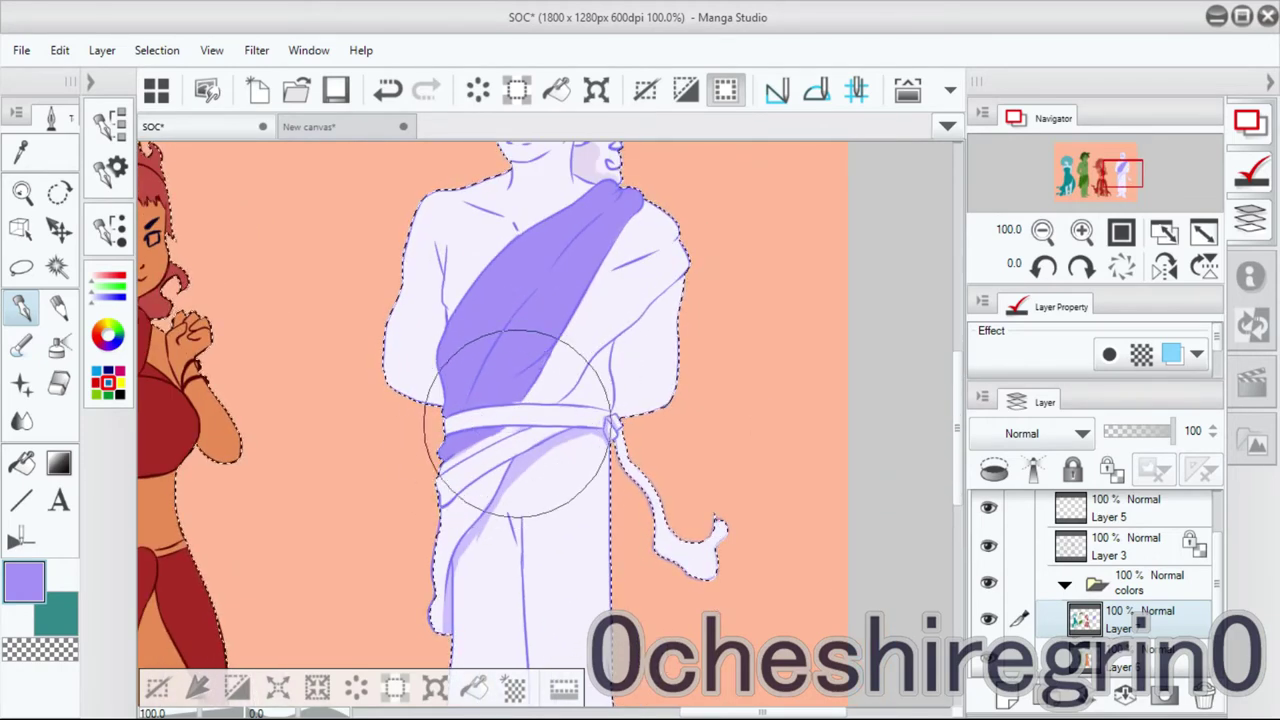
{"action": "scroll", "coordinate": [500, 430], "scroll_direction": "up", "scroll_amount": 2}
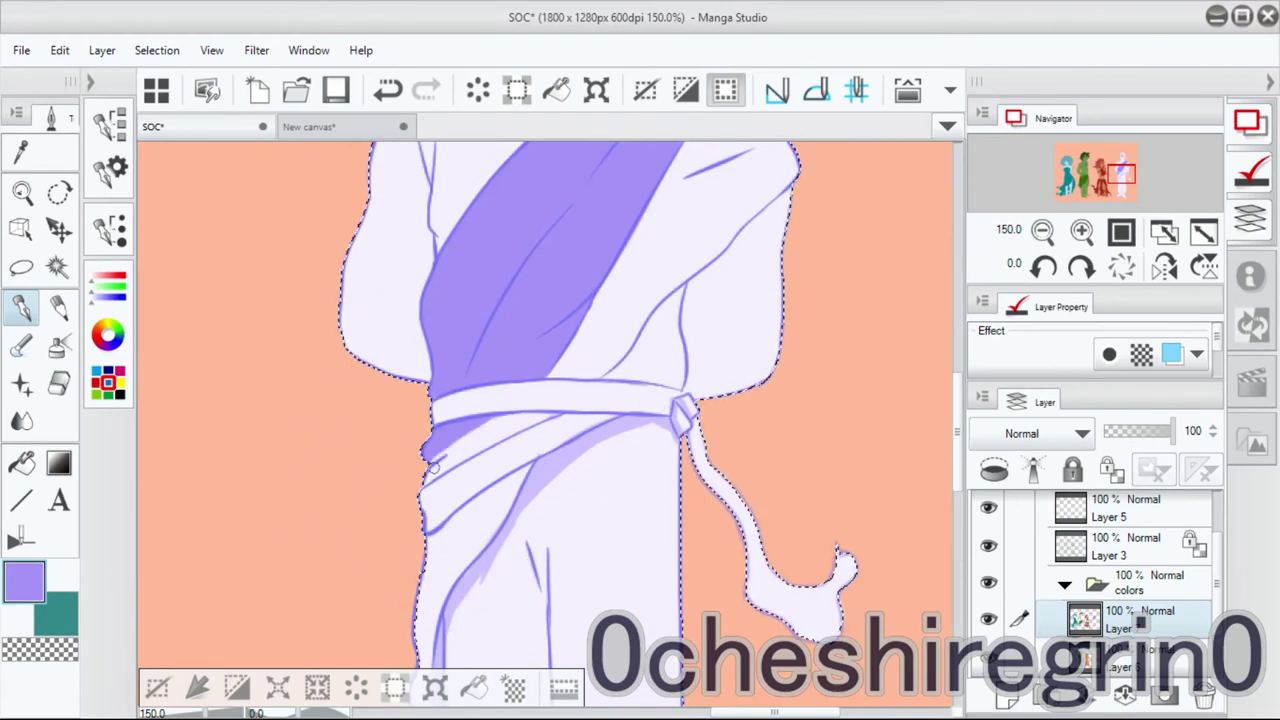
Paint the cloth area along the white-robed figure's arm beside the sash in light lavender.
{"action": "scroll", "coordinate": [717, 326], "scroll_direction": "up", "scroll_amount": 3}
{"action": "left_click", "coordinate": [108, 285]}
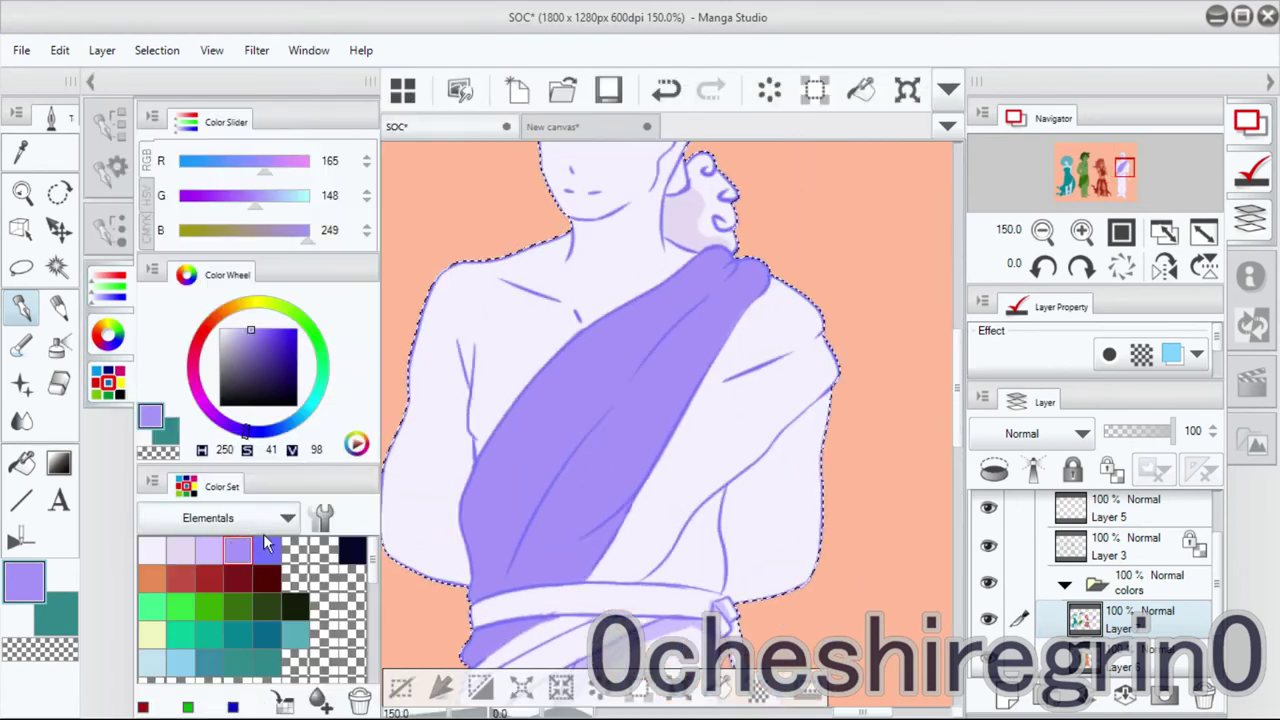
{"action": "left_click", "coordinate": [245, 262]}
{"action": "left_click", "coordinate": [110, 275]}
{"action": "left_click", "coordinate": [237, 272]}
{"action": "left_click_drag", "start_coordinate": [700, 398], "coordinate": [612, 543]}
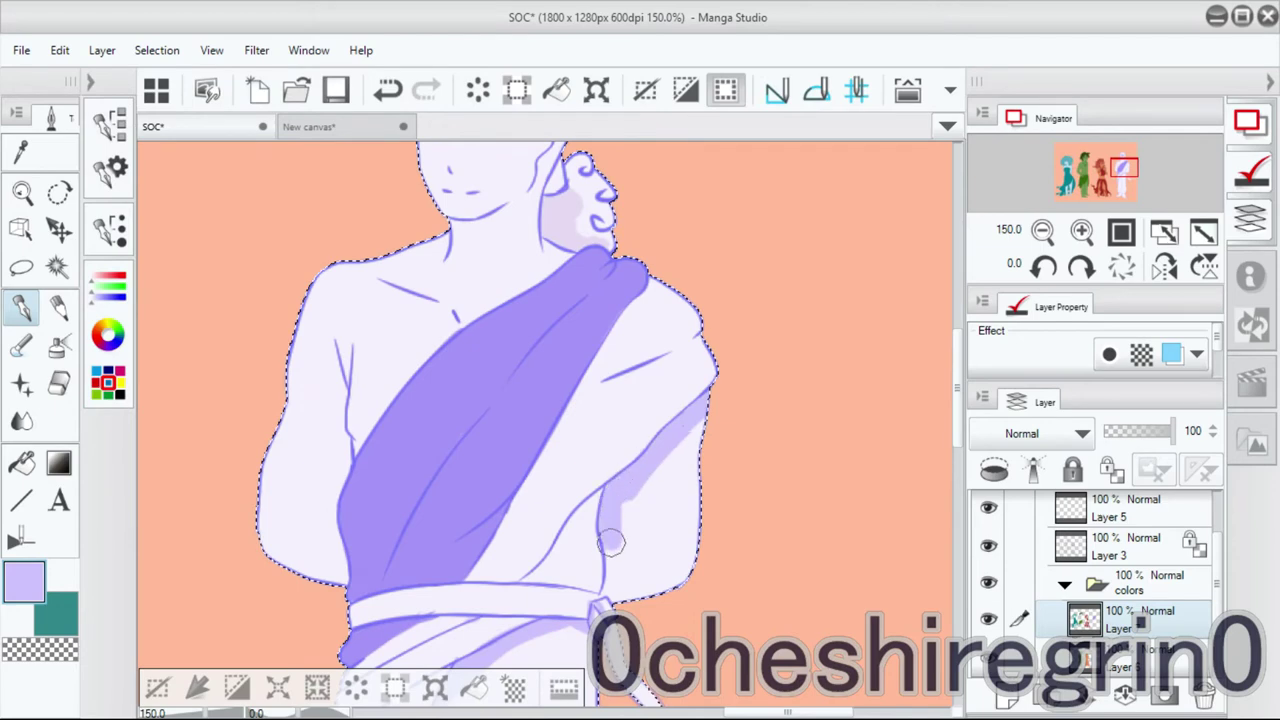
{"action": "scroll", "coordinate": [703, 455], "scroll_direction": "down", "scroll_amount": 3}
{"action": "scroll", "coordinate": [723, 423], "scroll_direction": "down", "scroll_amount": 3}
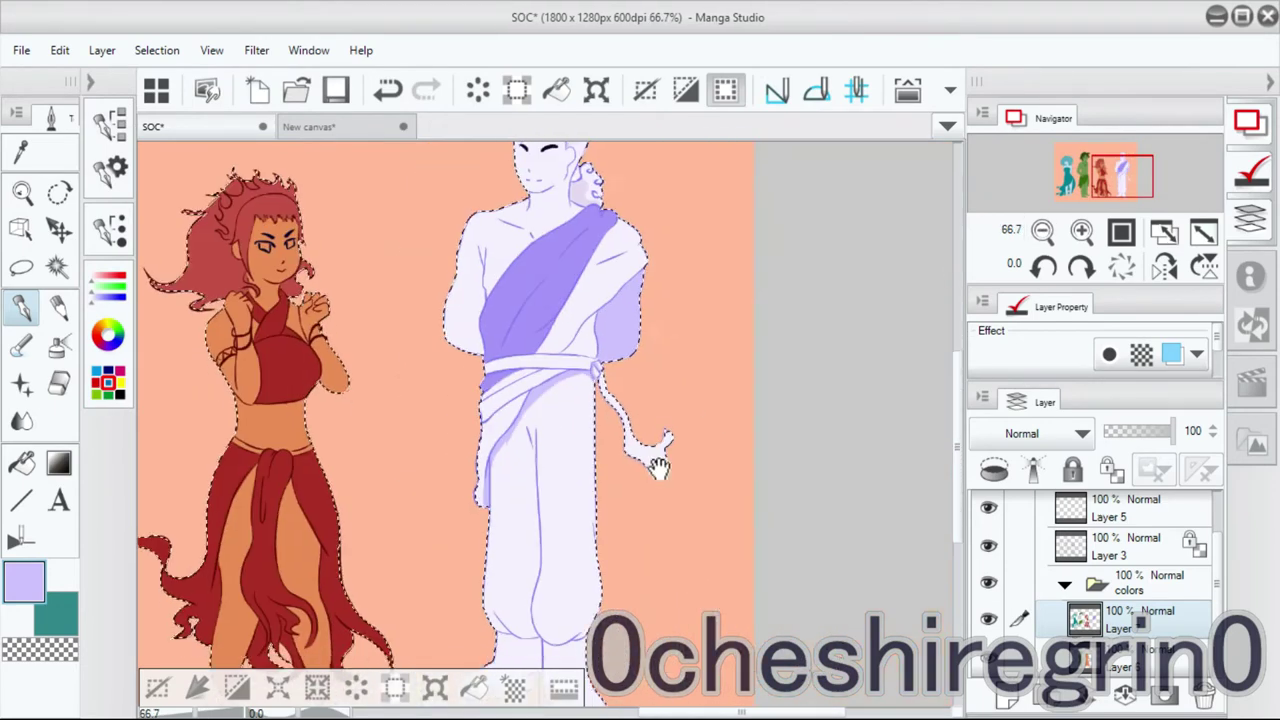
Mix a muted greyish purple and paint both of the white-robed figure's boots with it.
{"action": "scroll", "coordinate": [657, 463], "scroll_direction": "down", "scroll_amount": 1}
{"action": "left_click", "coordinate": [108, 333]}
{"action": "left_click_drag", "start_coordinate": [265, 378], "coordinate": [242, 341]}
{"action": "left_click", "coordinate": [108, 333]}
{"action": "left_click_drag", "start_coordinate": [500, 610], "coordinate": [458, 637]}
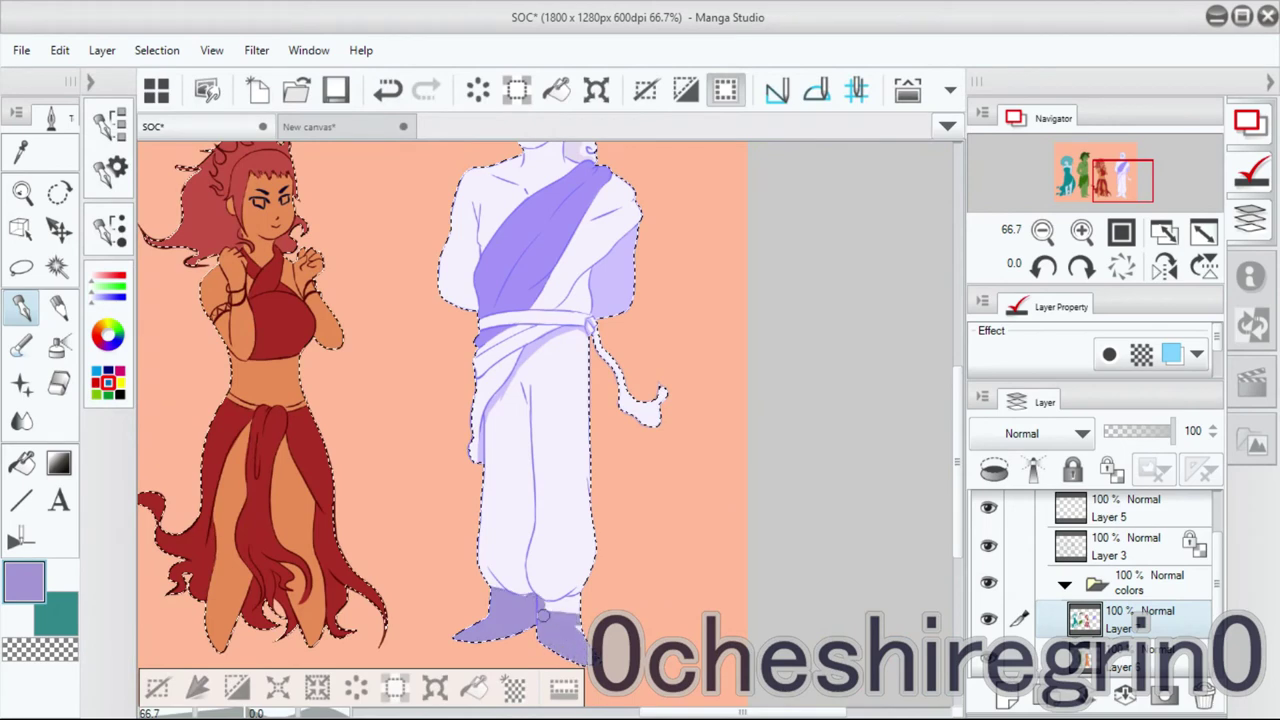
{"action": "scroll", "coordinate": [522, 591], "scroll_direction": "up", "scroll_amount": 4}
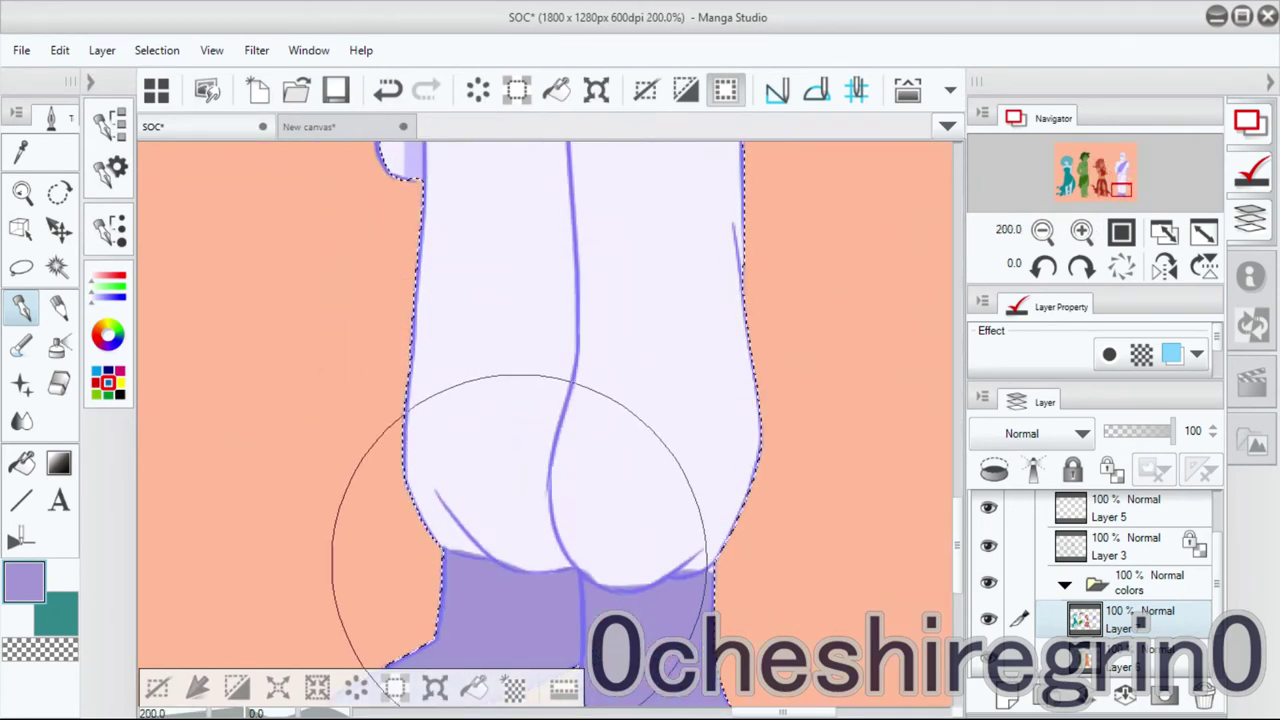
{"action": "left_click_drag", "start_coordinate": [814, 351], "coordinate": [720, 173]}
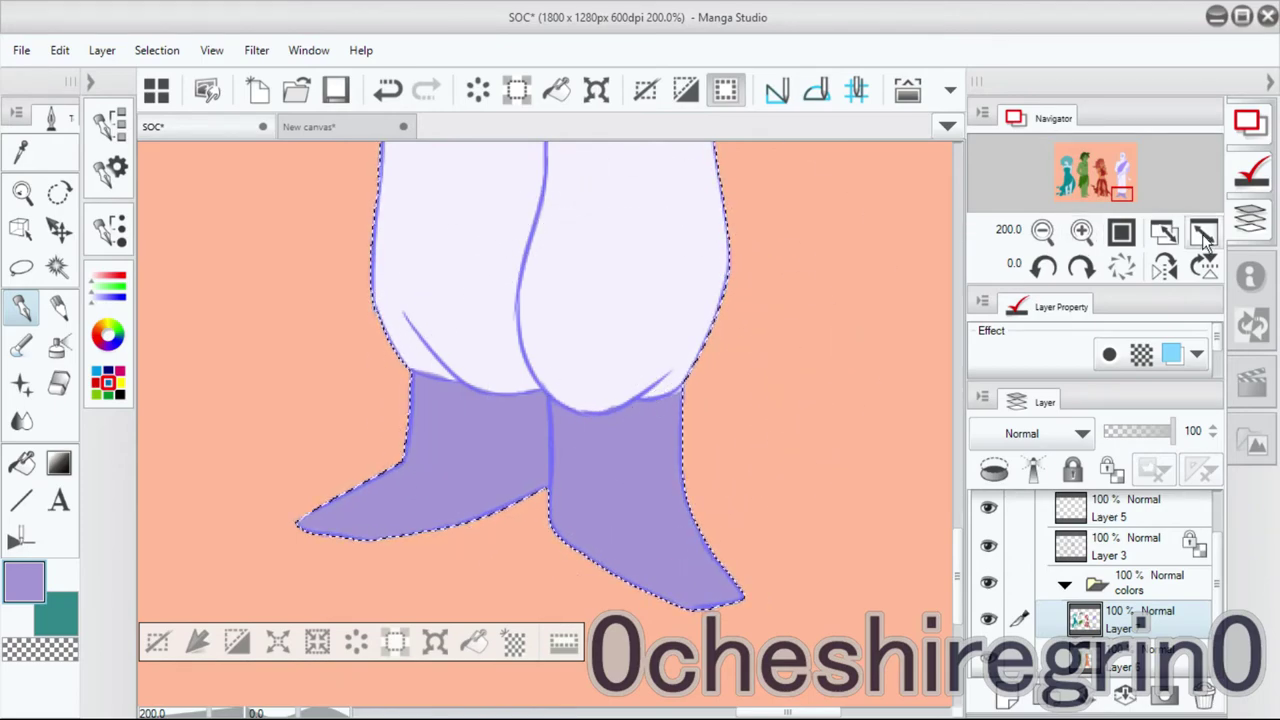
Pick a pale yellow and paint the narrow waistband above the red skirt.
{"action": "key", "text": "ctrl+0"}
{"action": "scroll", "coordinate": [553, 443], "scroll_direction": "up", "scroll_amount": 4}
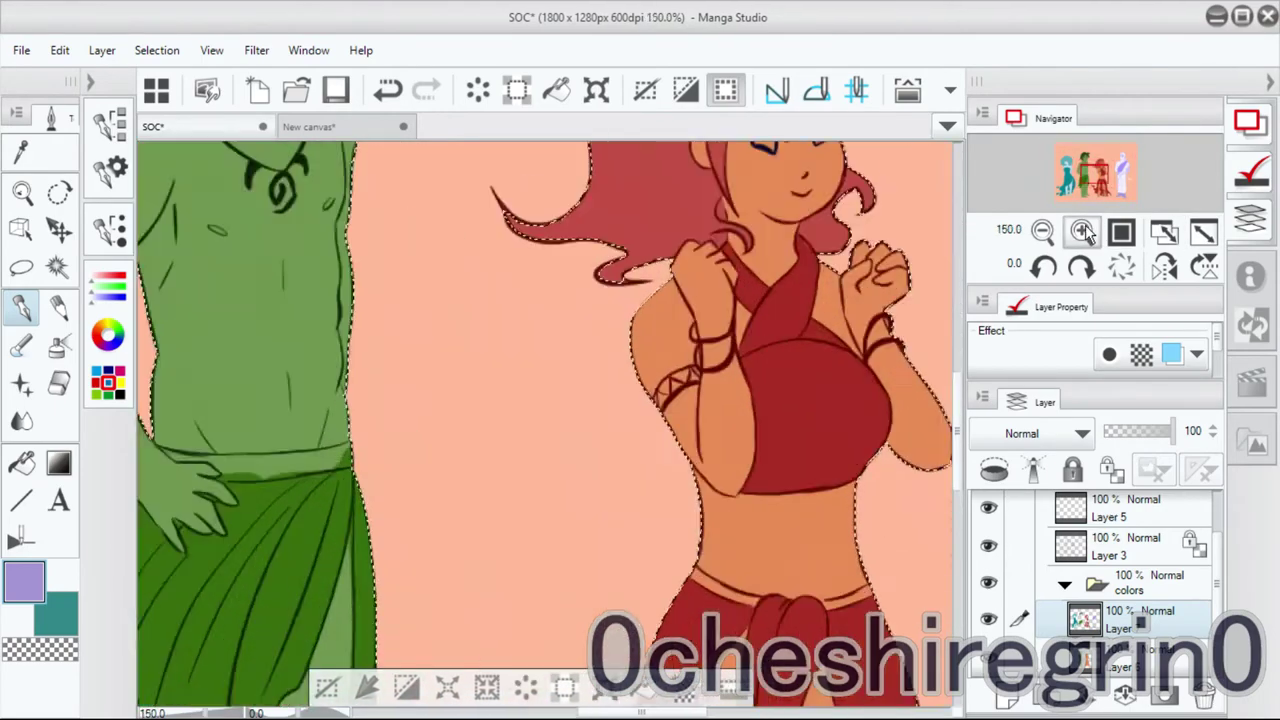
{"action": "left_click_drag", "start_coordinate": [877, 596], "coordinate": [606, 373]}
{"action": "left_click", "coordinate": [90, 82]}
{"action": "left_click_drag", "start_coordinate": [196, 396], "coordinate": [241, 302]}
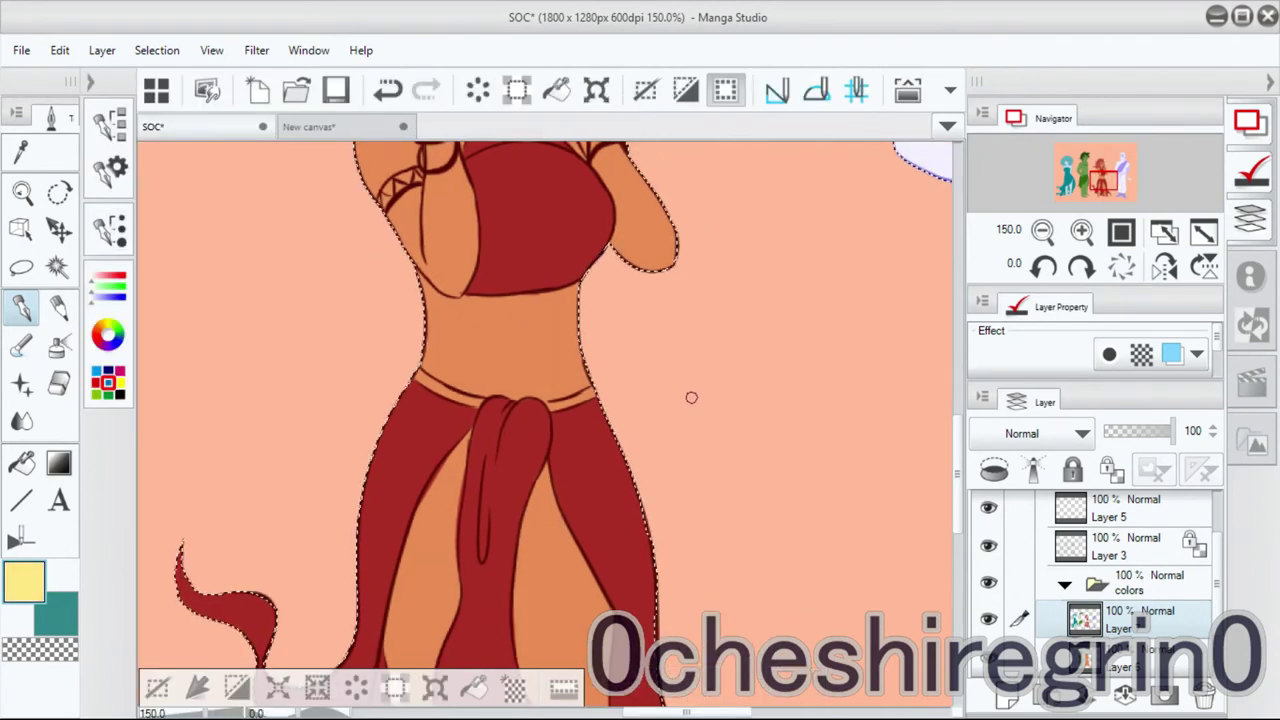
{"action": "scroll", "coordinate": [394, 350], "scroll_direction": "up", "scroll_amount": 1}
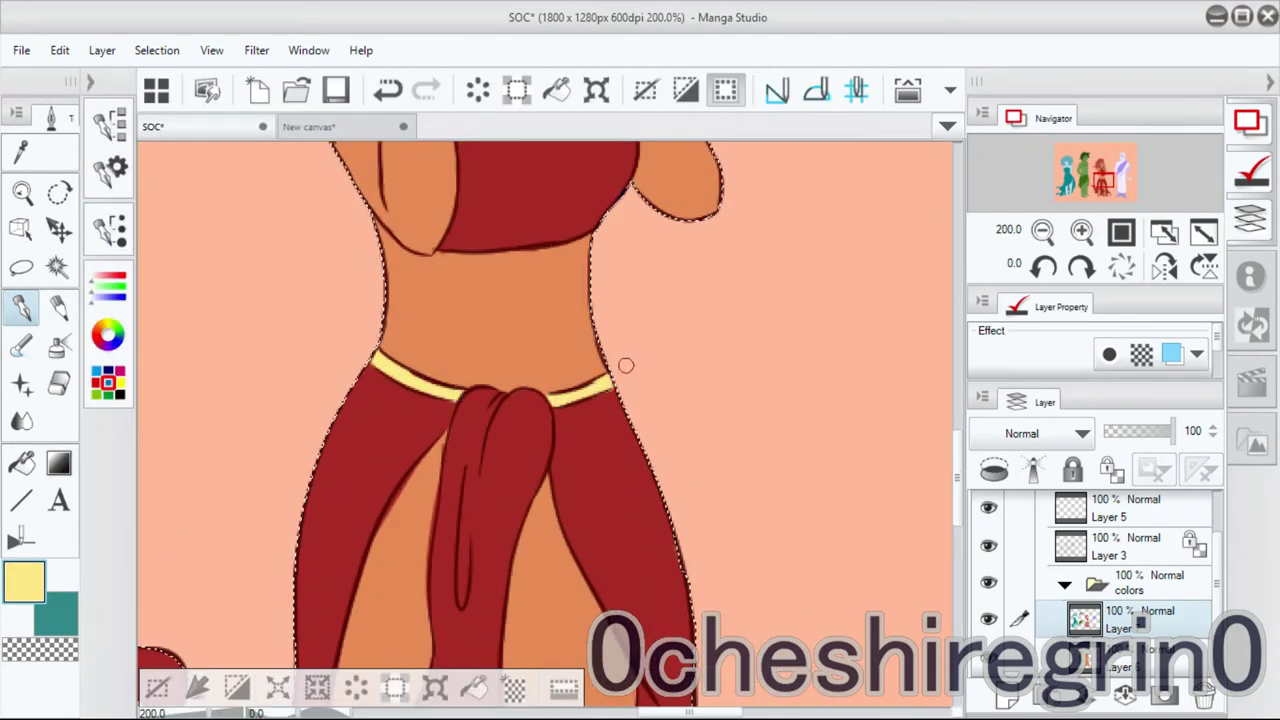
Paint the red-haired figure's flame-shaped crown pale yellow and sample the red of the hair.
{"action": "scroll", "coordinate": [623, 373], "scroll_direction": "up", "scroll_amount": 10}
{"action": "left_click_drag", "start_coordinate": [448, 477], "coordinate": [410, 457]}
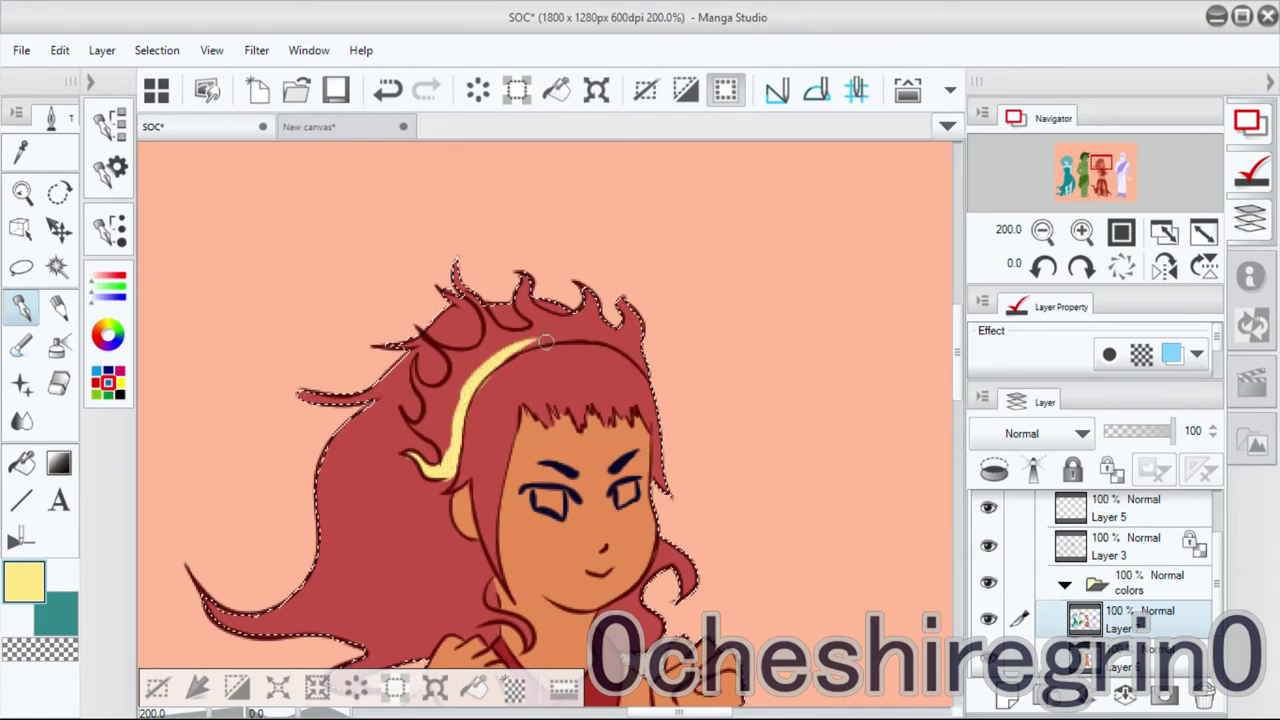
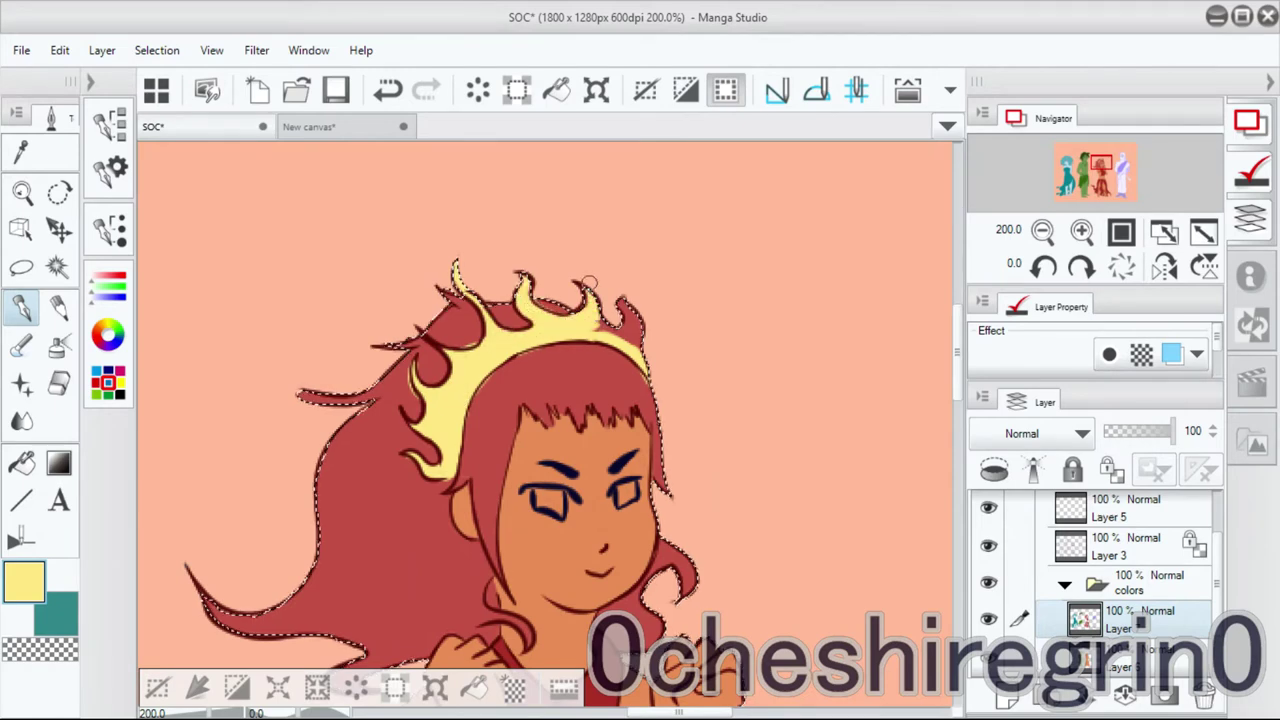
{"action": "left_click", "coordinate": [377, 509]}
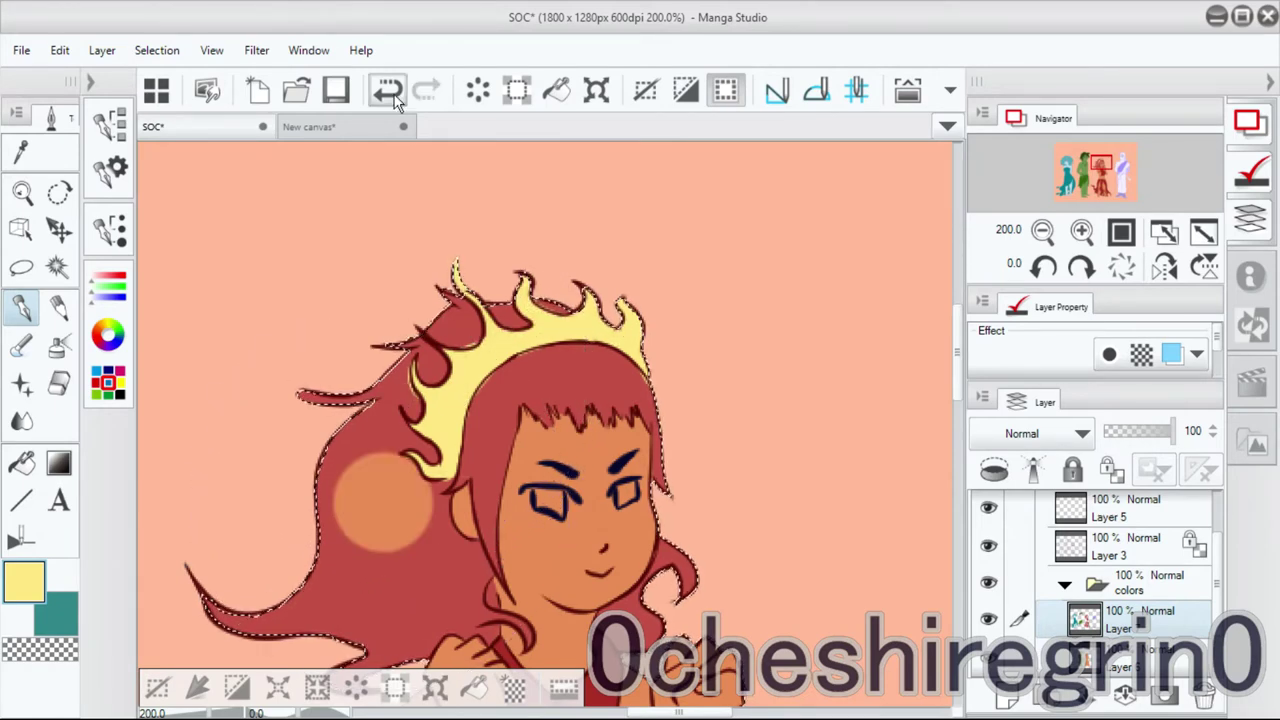
{"action": "key", "text": "ctrl+z"}
{"action": "left_click", "coordinate": [410, 392], "text": "alt"}
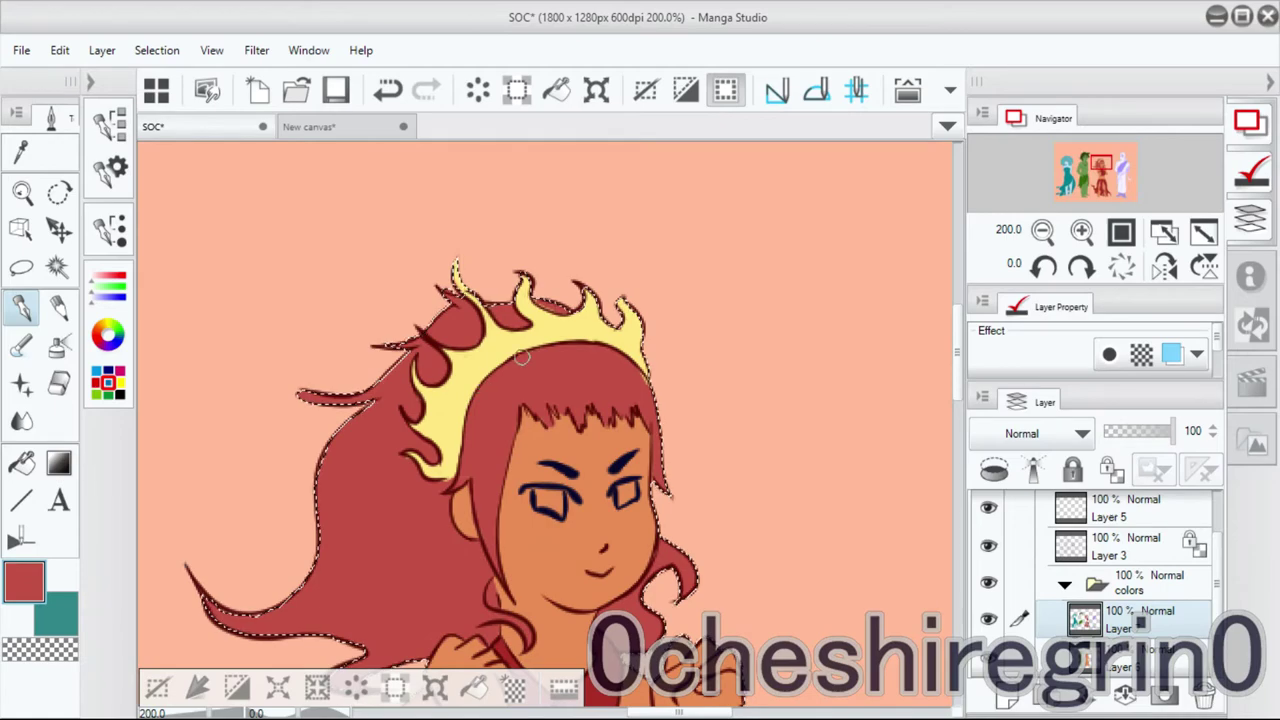
Pick a dark brown and paint the waistband above the green figure's skirt.
{"action": "scroll", "coordinate": [669, 288], "scroll_direction": "down", "scroll_amount": 1}
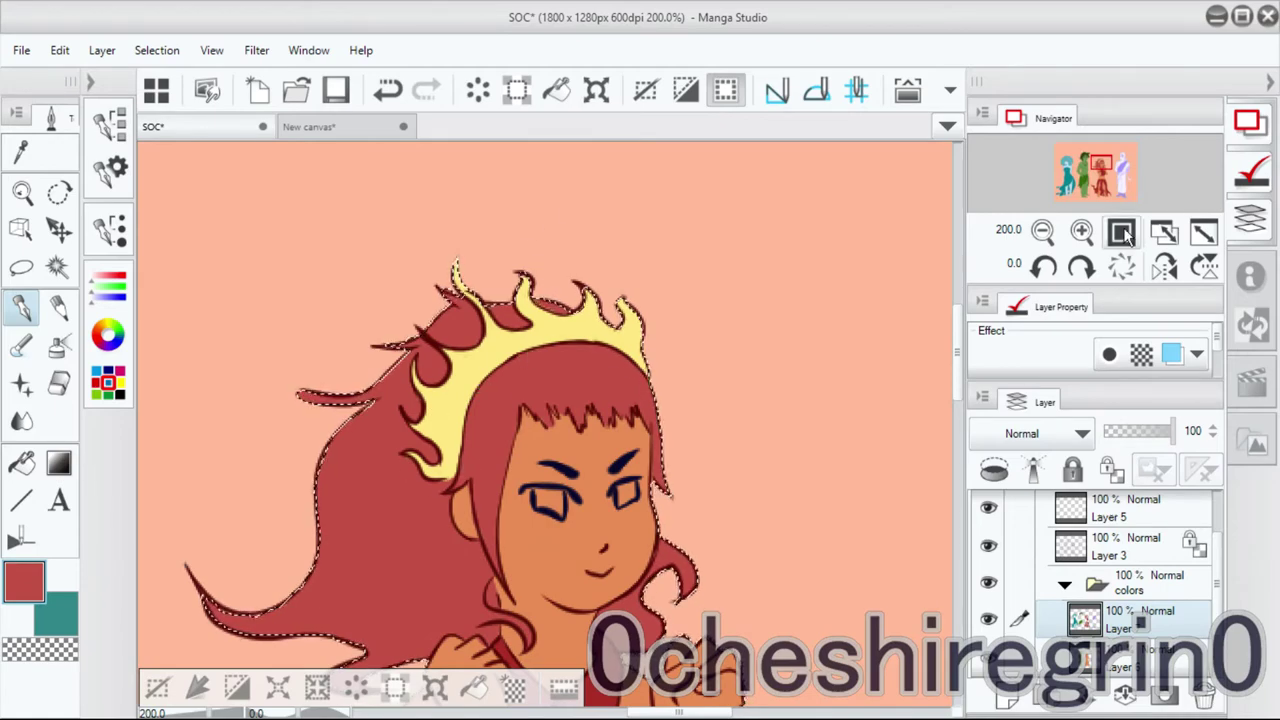
{"action": "left_click", "coordinate": [1203, 232]}
{"action": "left_click", "coordinate": [110, 165]}
{"action": "left_click", "coordinate": [270, 607]}
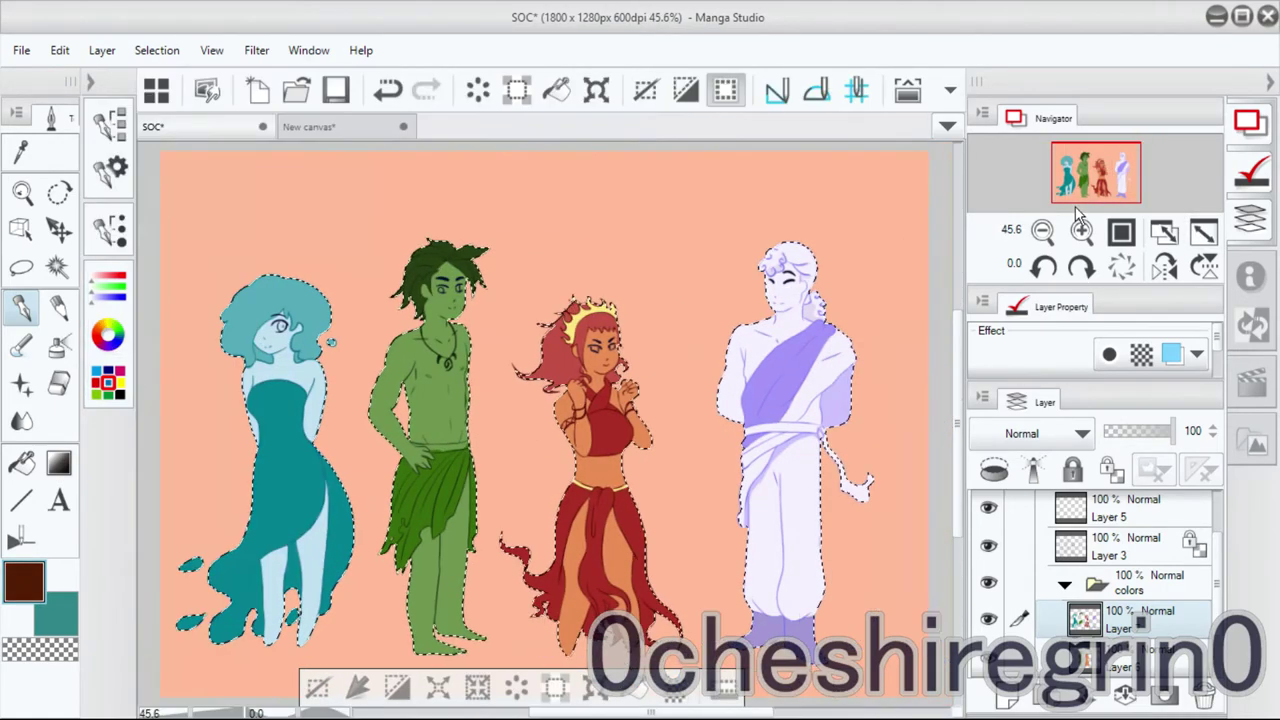
{"action": "scroll", "coordinate": [1097, 170], "scroll_direction": "up", "scroll_amount": 3}
{"action": "left_click_drag", "start_coordinate": [1097, 170], "coordinate": [1086, 172]}
{"action": "mouse_move", "coordinate": [488, 454]}
{"action": "left_mouse_down"}
{"action": "mouse_move", "coordinate": [565, 465]}
{"action": "mouse_move", "coordinate": [534, 458]}
{"action": "mouse_move", "coordinate": [561, 440]}
{"action": "mouse_move", "coordinate": [613, 440]}
{"action": "mouse_move", "coordinate": [574, 450]}
{"action": "mouse_move", "coordinate": [597, 450]}
{"action": "mouse_move", "coordinate": [594, 465]}
{"action": "mouse_move", "coordinate": [658, 441]}
{"action": "left_mouse_up"}
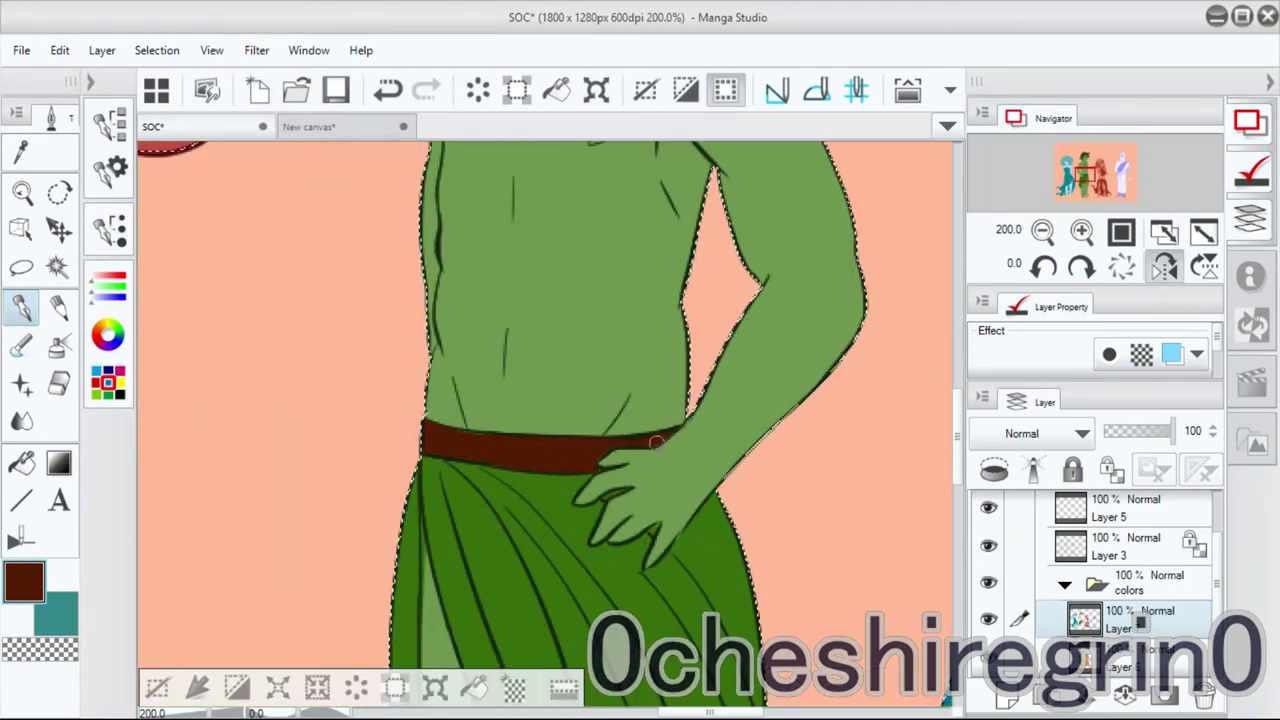
Recolor the two fangs on the green figure's necklace near-white on Layer 3.
{"action": "scroll", "coordinate": [655, 443], "scroll_direction": "down", "scroll_amount": 2}
{"action": "left_click", "coordinate": [543, 320], "text": "alt"}
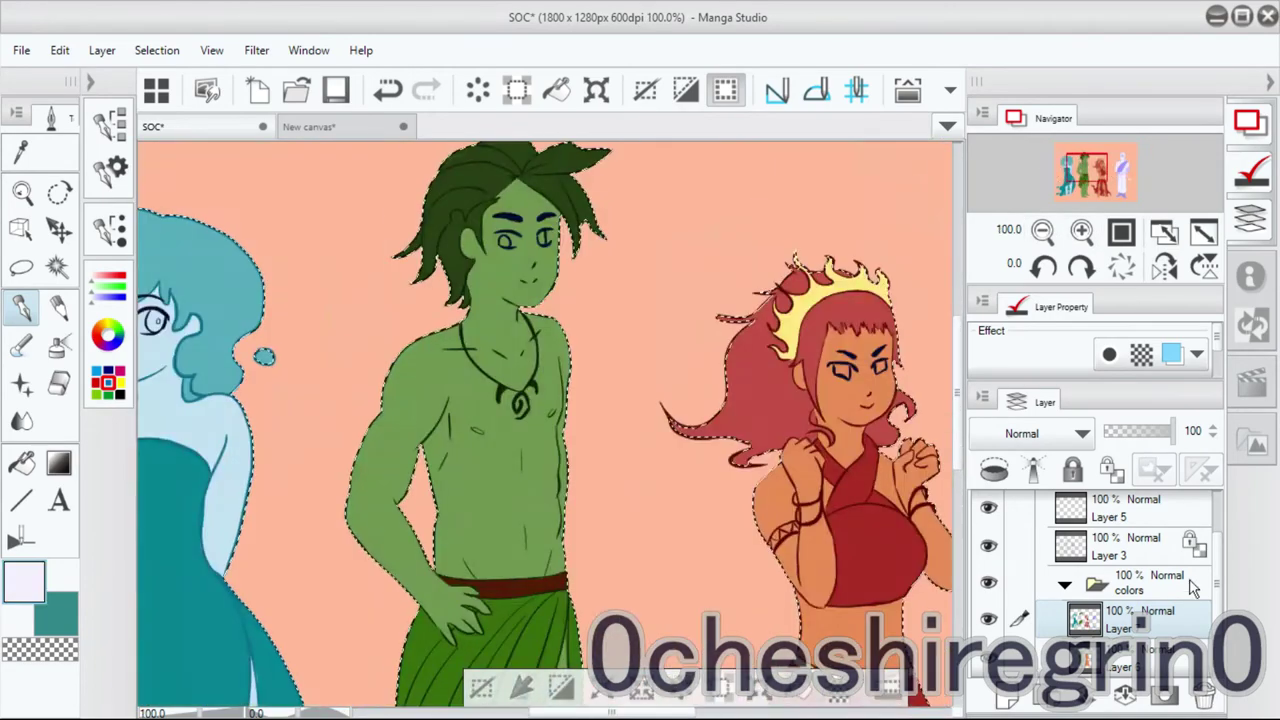
{"action": "left_click", "coordinate": [1140, 546]}
{"action": "scroll", "coordinate": [542, 420], "scroll_direction": "up", "scroll_amount": 3}
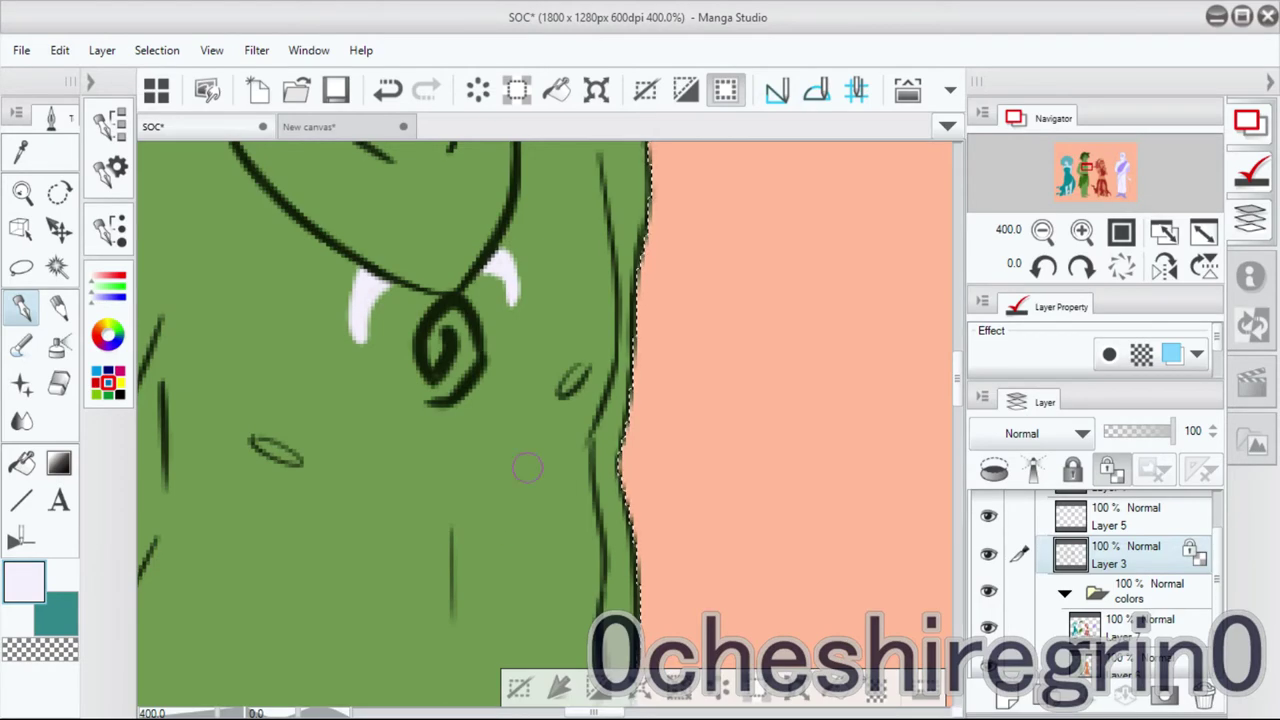
{"action": "scroll", "coordinate": [512, 504], "scroll_direction": "down", "scroll_amount": 5}
Lock Layer 5's transparent pixels and recolor the white-robed figure's facial features blue-violet and the red-haired figure's dark red.
{"action": "scroll", "coordinate": [1100, 580], "scroll_direction": "up", "scroll_amount": 1}
{"action": "left_click", "coordinate": [1035, 580]}
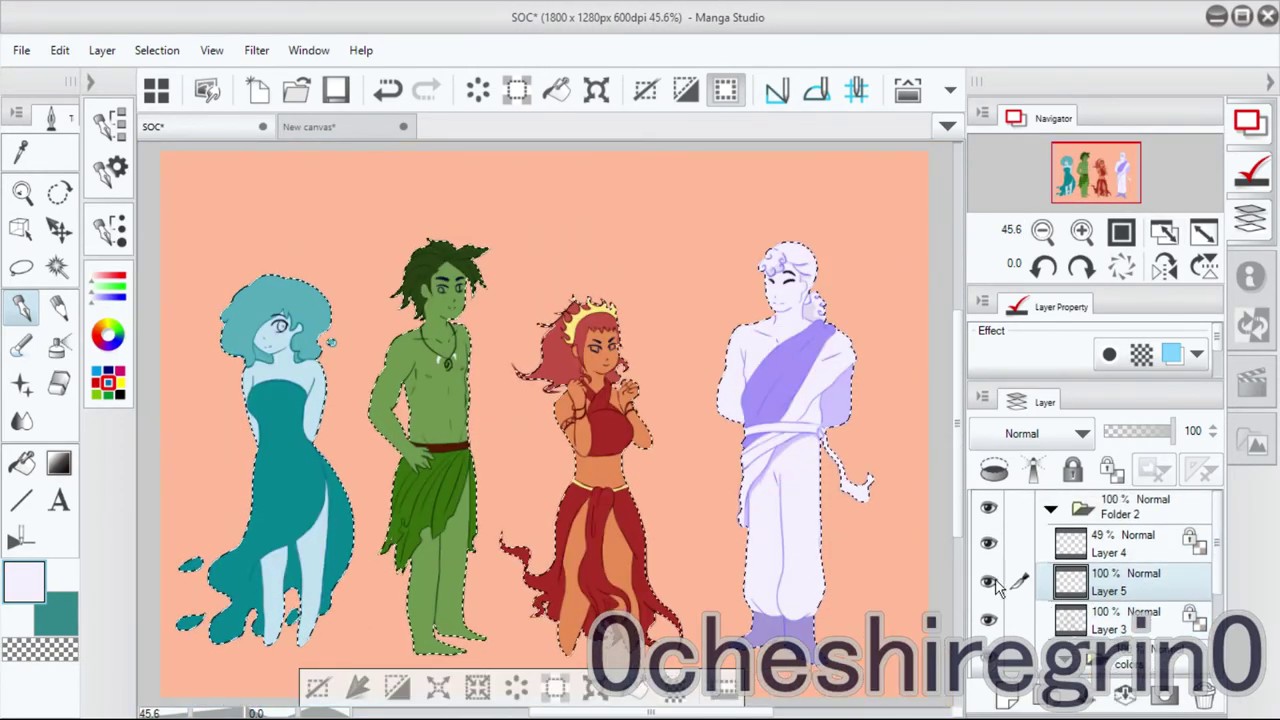
{"action": "scroll", "coordinate": [1098, 172], "scroll_direction": "up", "scroll_amount": 3}
{"action": "left_click_drag", "start_coordinate": [1098, 172], "coordinate": [1117, 163]}
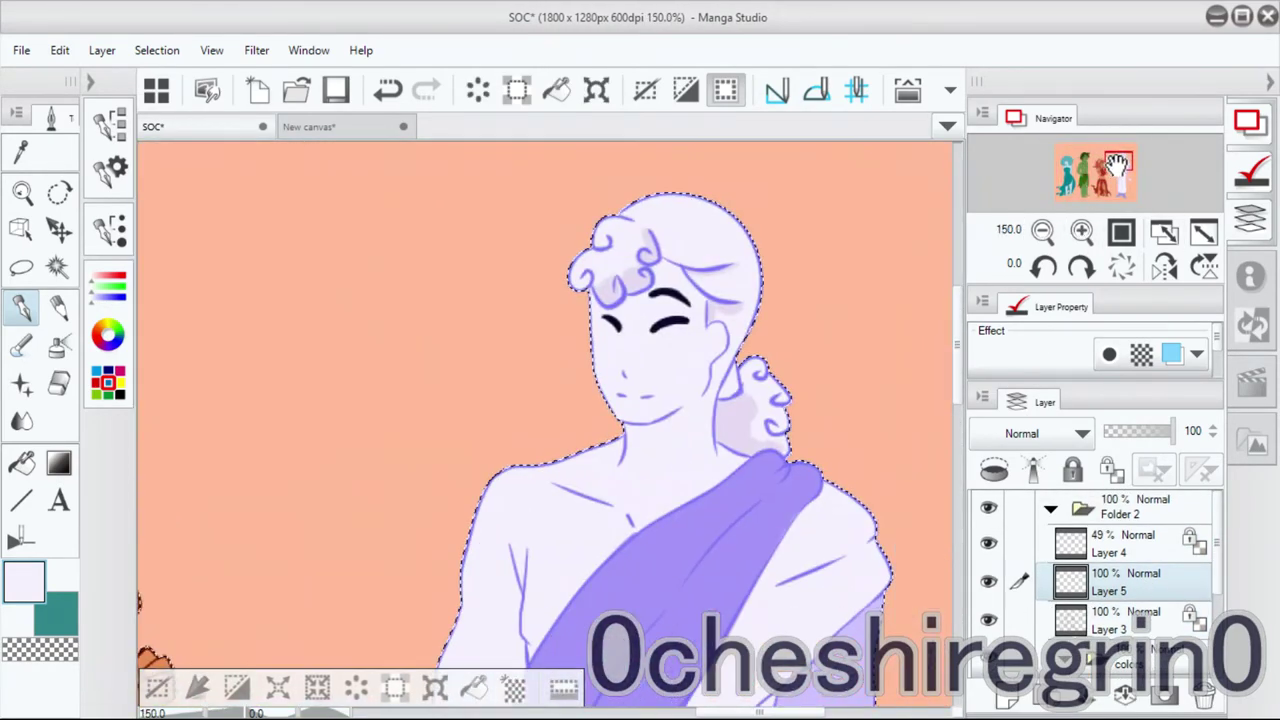
{"action": "left_click", "coordinate": [108, 333]}
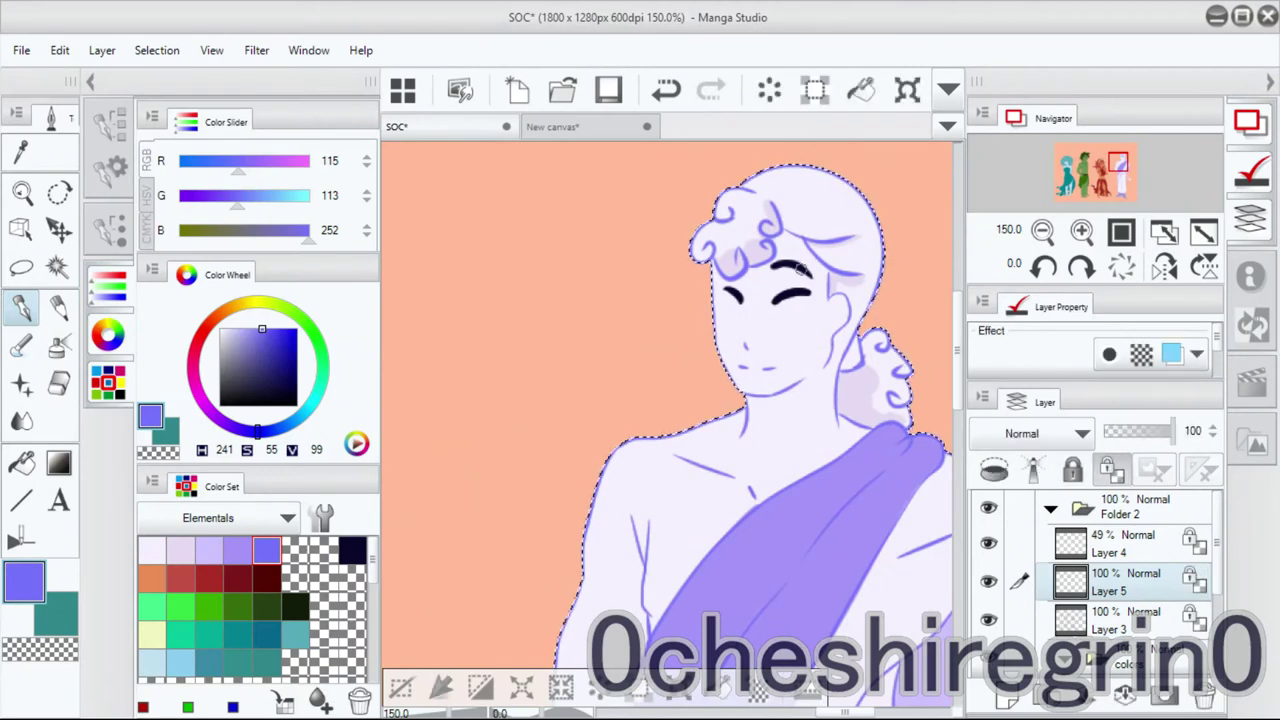
{"action": "left_click_drag", "start_coordinate": [250, 400], "coordinate": [700, 400]}
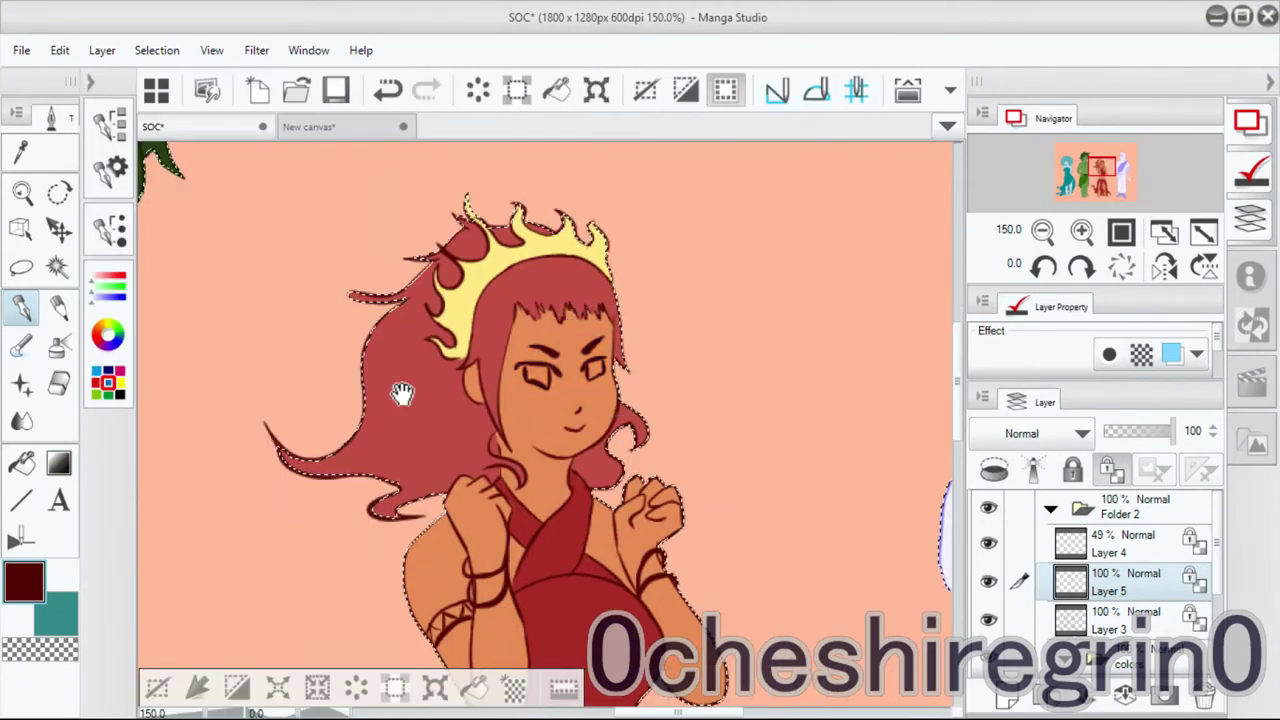
Recolor the green figure's eyes and brows dark green and the blue figure's eye deep teal blue on Layer 5.
{"action": "left_click_drag", "start_coordinate": [401, 393], "coordinate": [750, 393]}
{"action": "left_click", "coordinate": [108, 333]}
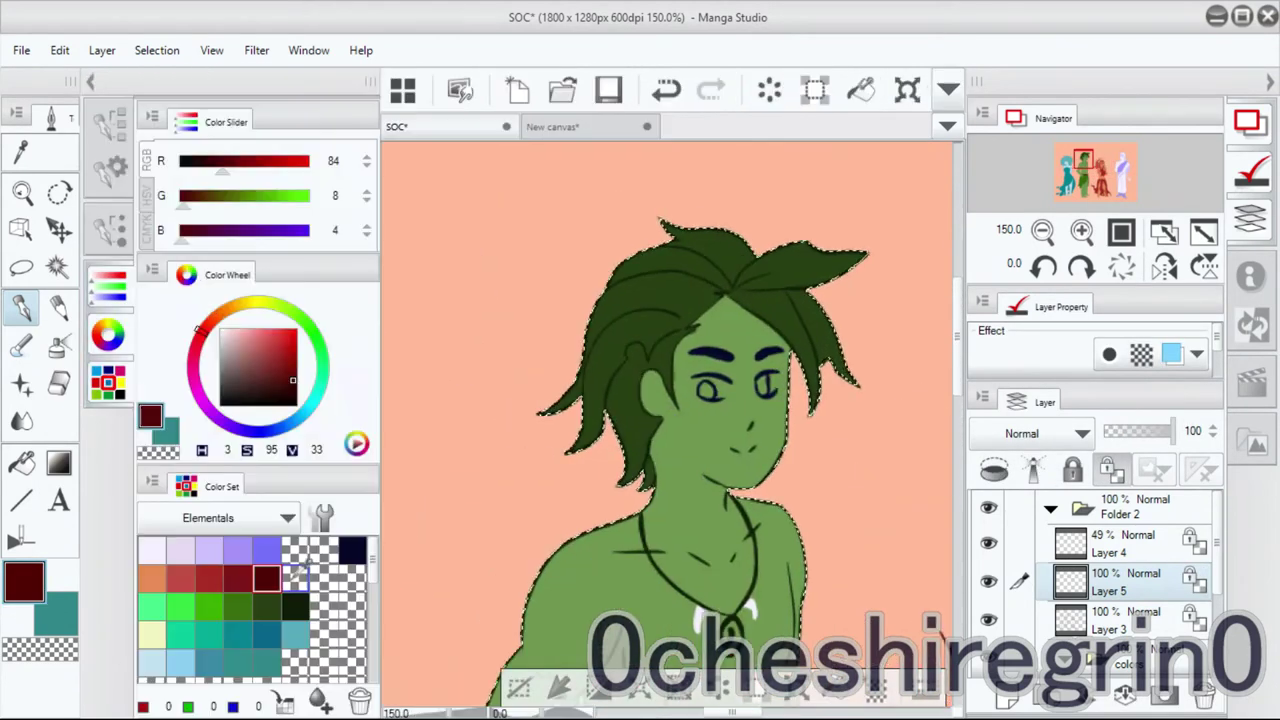
{"action": "left_click_drag", "start_coordinate": [417, 446], "coordinate": [760, 446]}
{"action": "left_click", "coordinate": [295, 605]}
{"action": "left_click", "coordinate": [296, 630]}
{"action": "scroll", "coordinate": [514, 371], "scroll_direction": "down", "scroll_amount": 5}
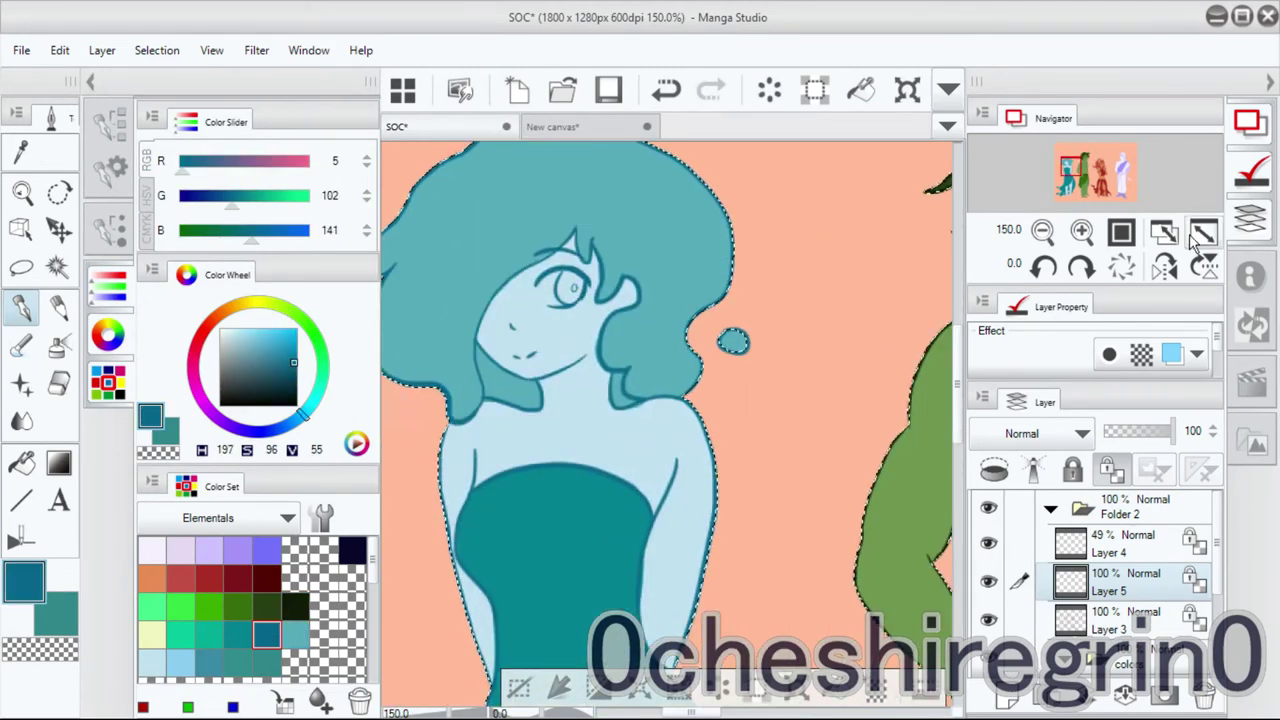
Clear the selection and make the top layer in the colors folder active.
{"action": "key", "text": "m"}
{"action": "scroll", "coordinate": [1047, 511], "scroll_direction": "down", "scroll_amount": 2}
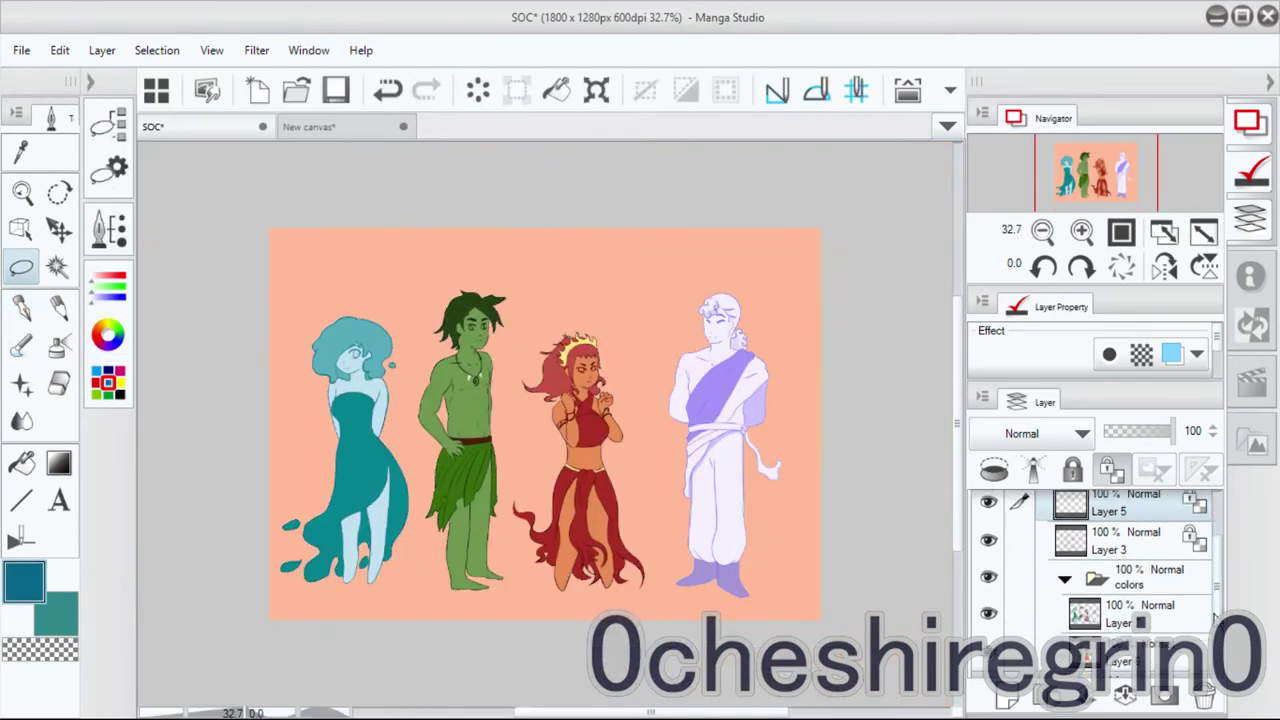
{"action": "left_click", "coordinate": [1120, 608]}
{"action": "key", "text": "ctrl+alt+0"}
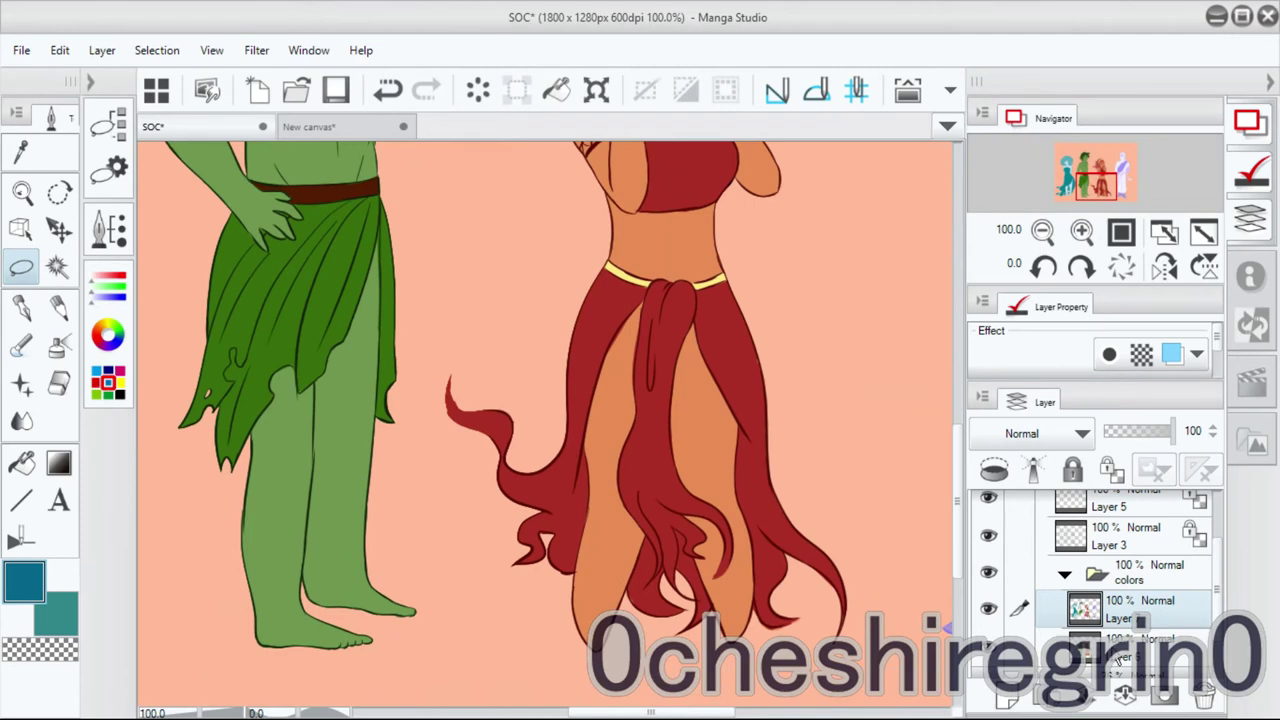
Soften the trailing tips of the red-haired figure's skirt and hair with the Blend tool on the layers in the colors folder.
{"action": "left_click", "coordinate": [22, 420]}
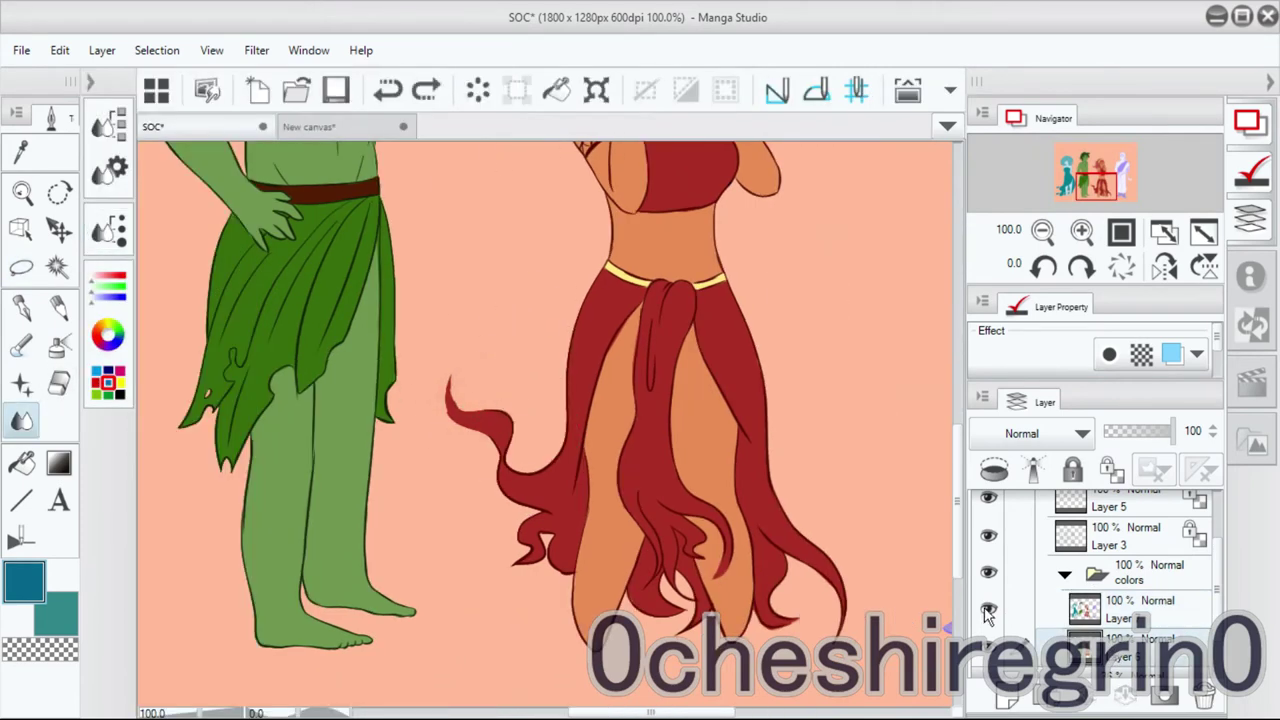
{"action": "left_click_drag", "start_coordinate": [457, 403], "coordinate": [447, 390]}
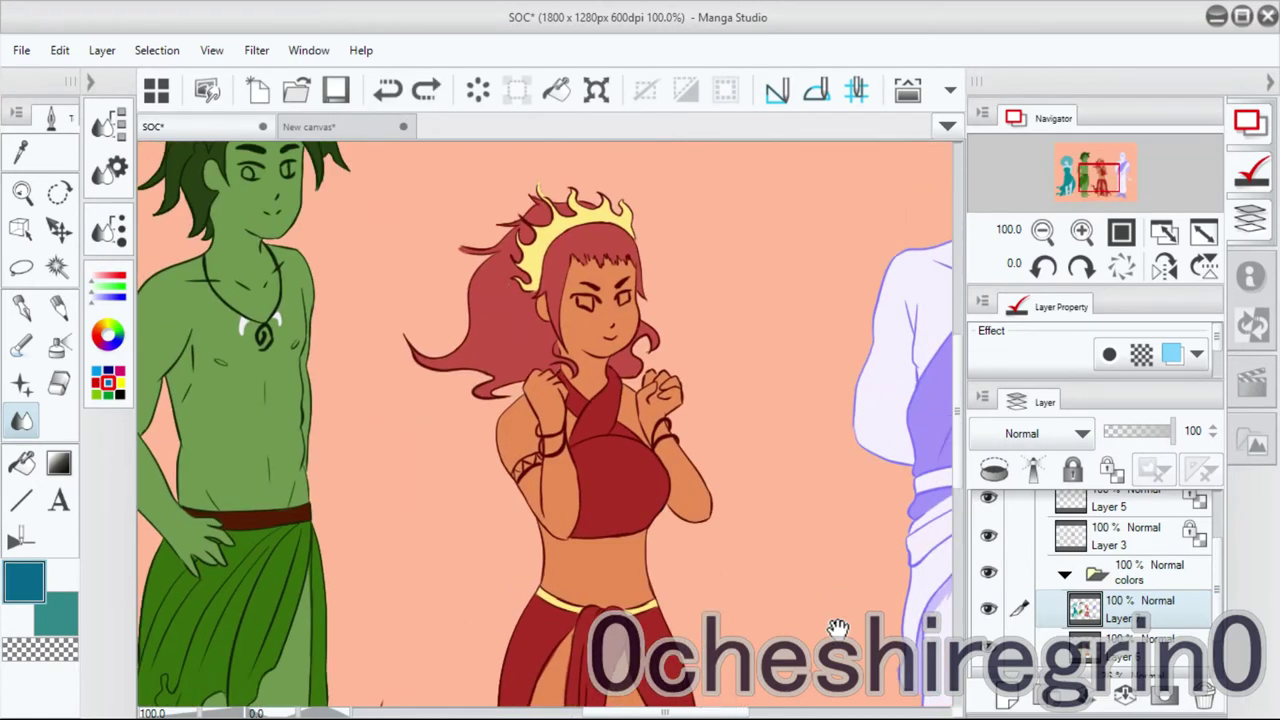
{"action": "left_click", "coordinate": [1118, 650]}
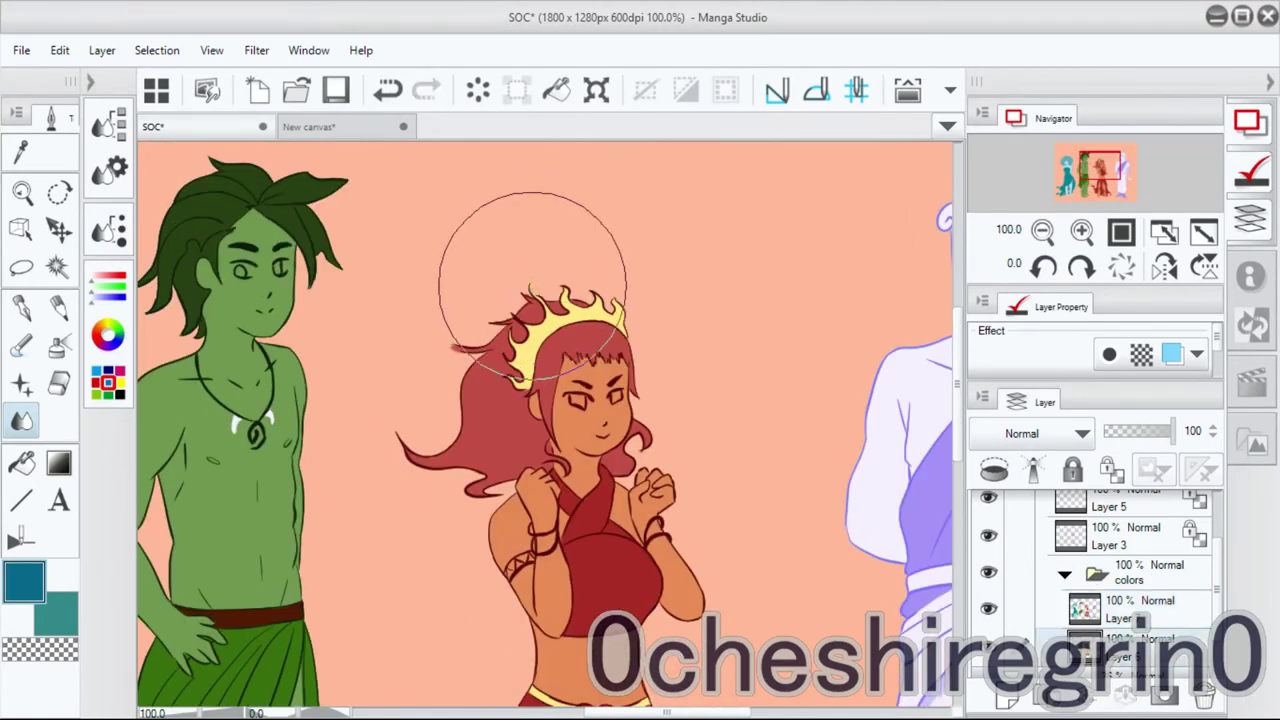
{"action": "scroll", "coordinate": [636, 412], "scroll_direction": "down", "scroll_amount": 5}
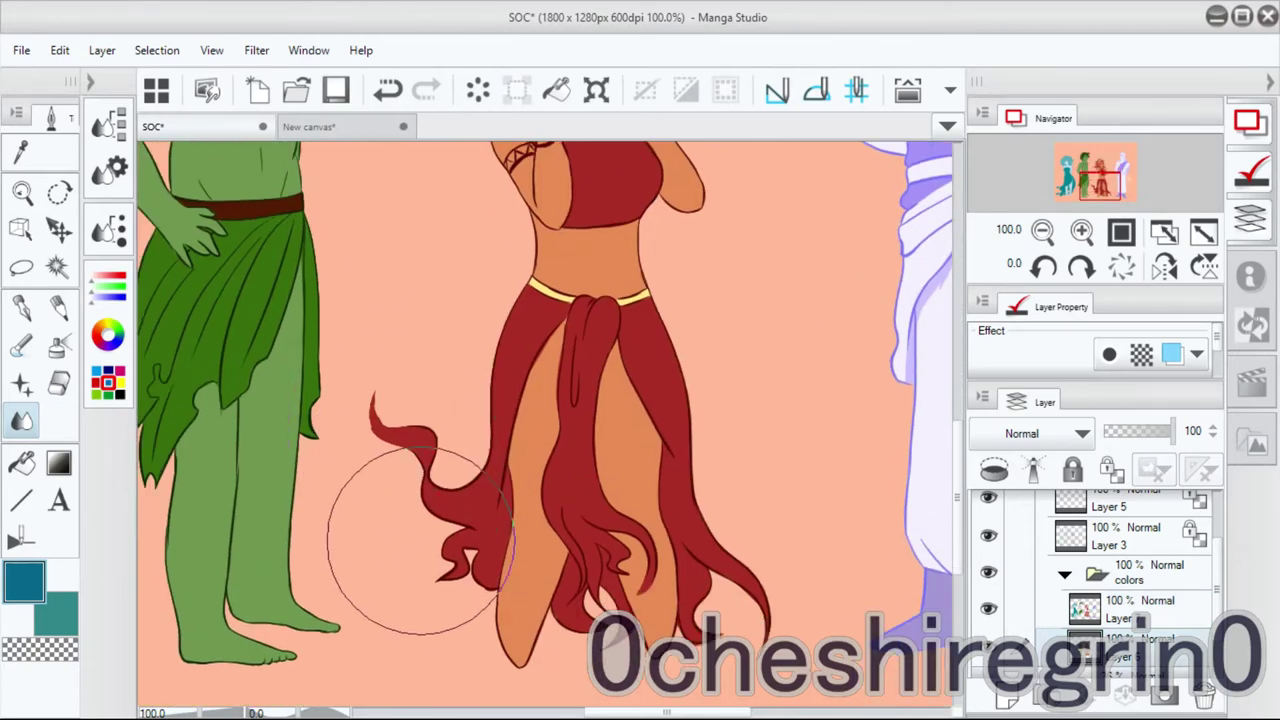
{"action": "left_click", "coordinate": [1120, 608]}
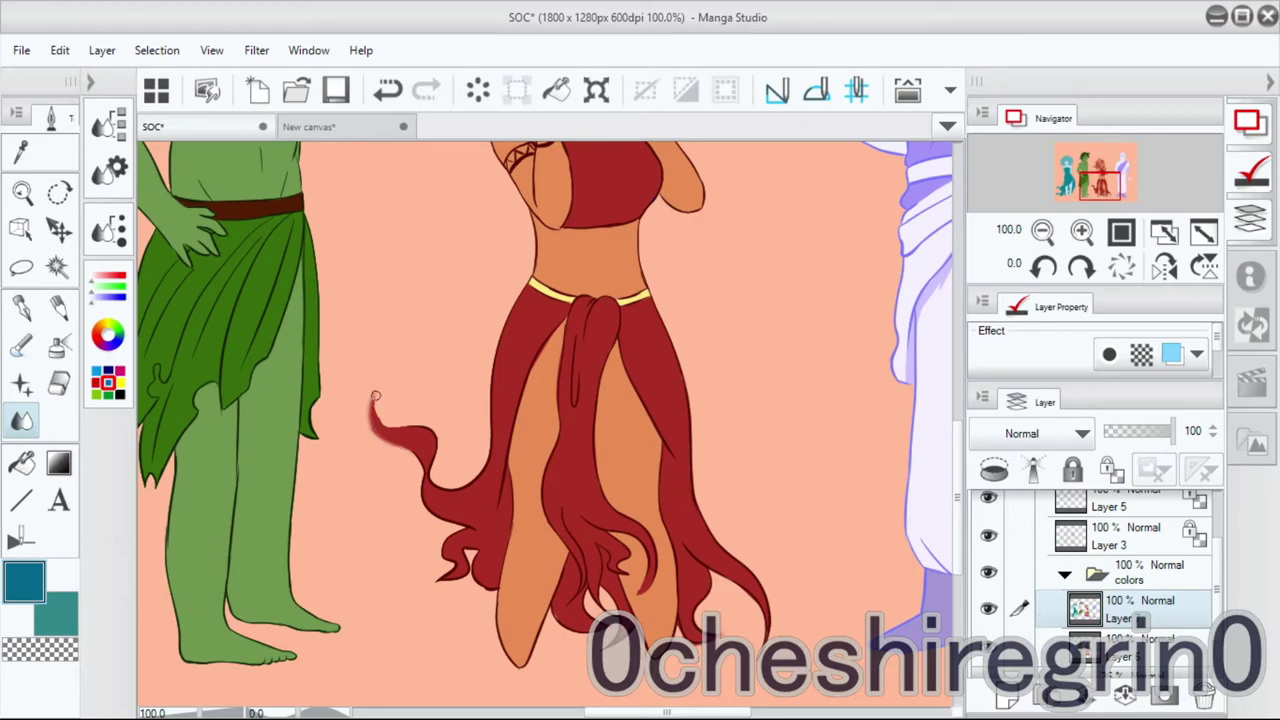
{"action": "left_click_drag", "start_coordinate": [802, 398], "coordinate": [457, 280]}
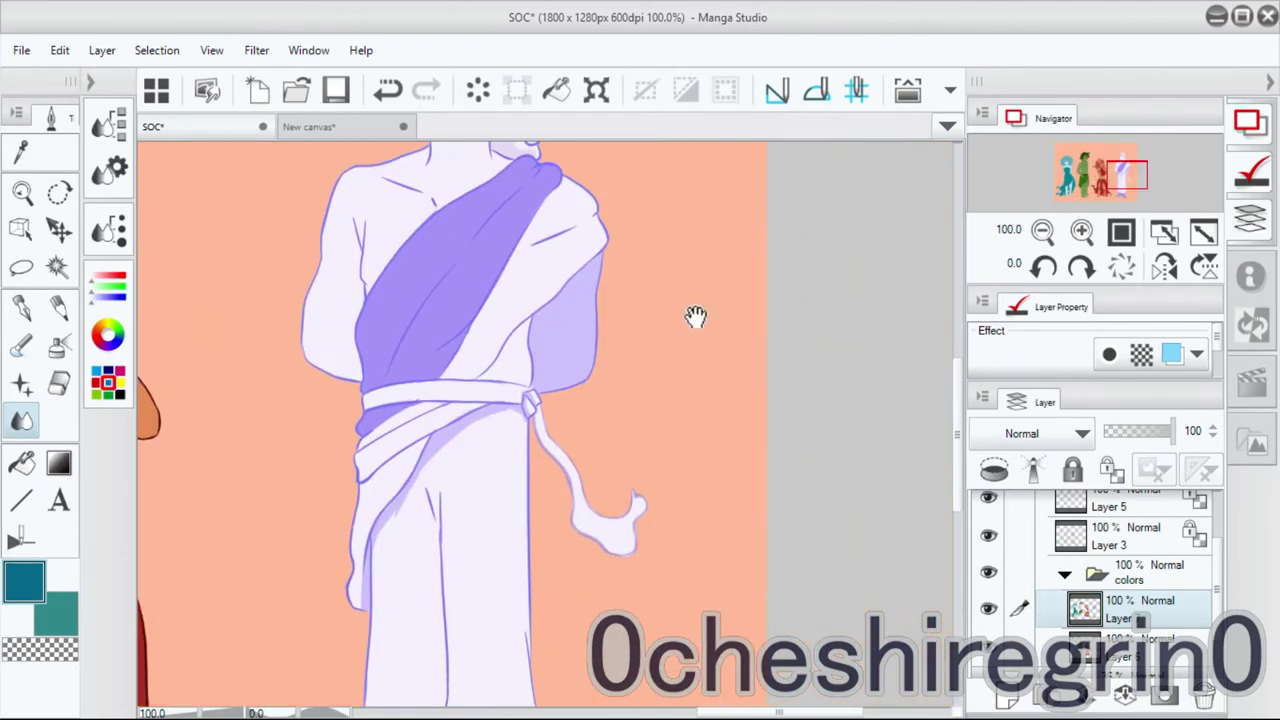
{"action": "left_click_drag", "start_coordinate": [423, 557], "coordinate": [900, 560]}
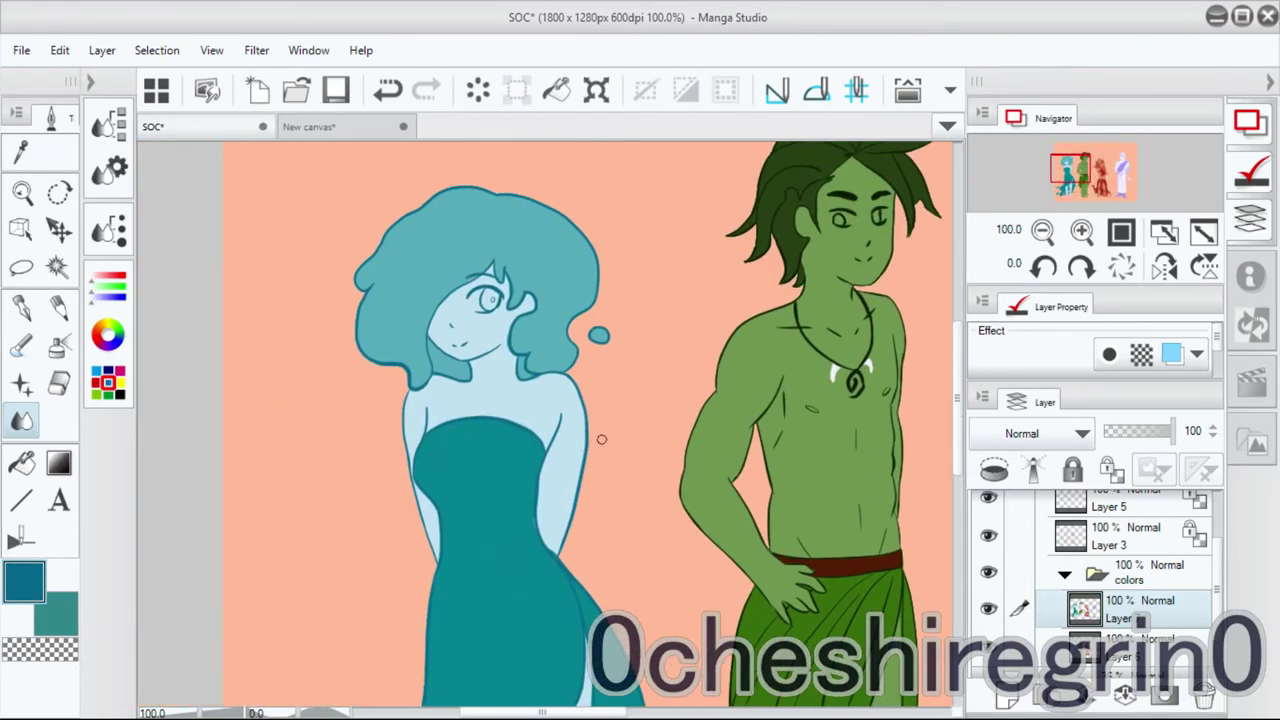
Paint the blue figure's iris teal (RGB 45, 132, 138) with the Turnip pen on a new layer in the colors folder.
{"action": "left_click", "coordinate": [108, 333]}
{"action": "left_click", "coordinate": [180, 600]}
{"action": "scroll", "coordinate": [514, 251], "scroll_direction": "up", "scroll_amount": 3}
{"action": "left_click_drag", "start_coordinate": [514, 251], "coordinate": [560, 398]}
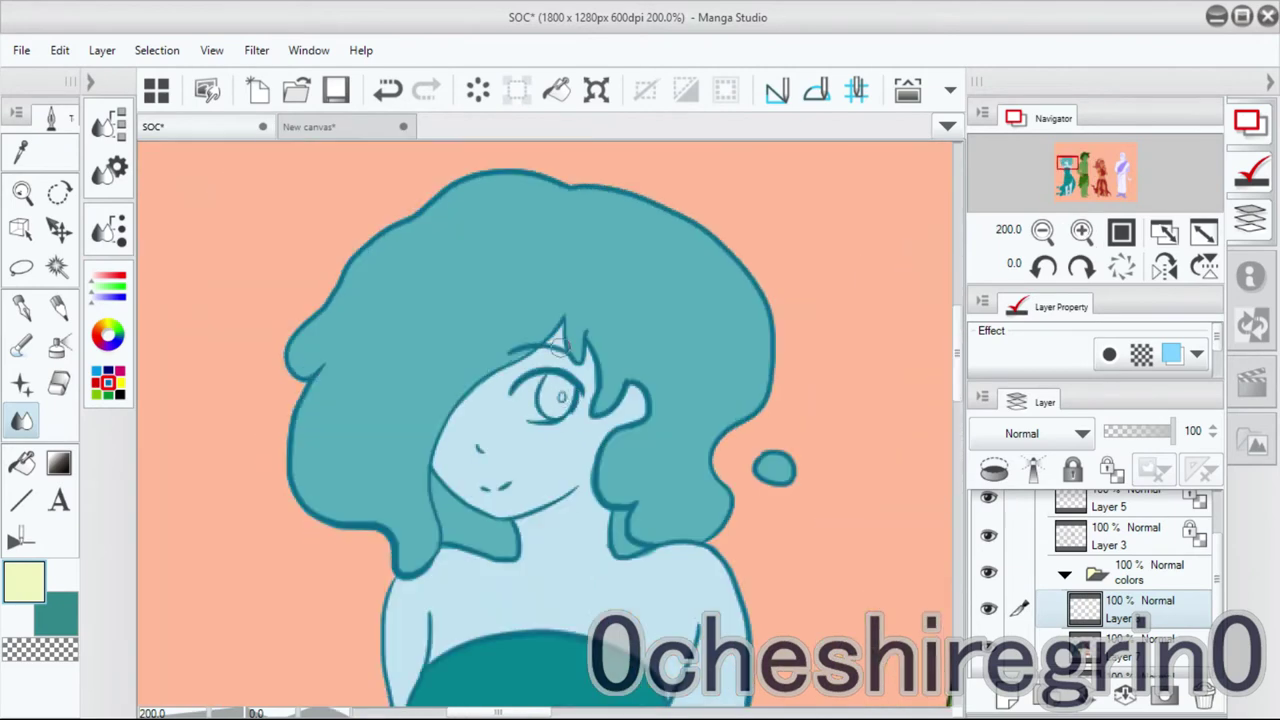
{"action": "key", "text": "p"}
{"action": "left_click", "coordinate": [110, 230]}
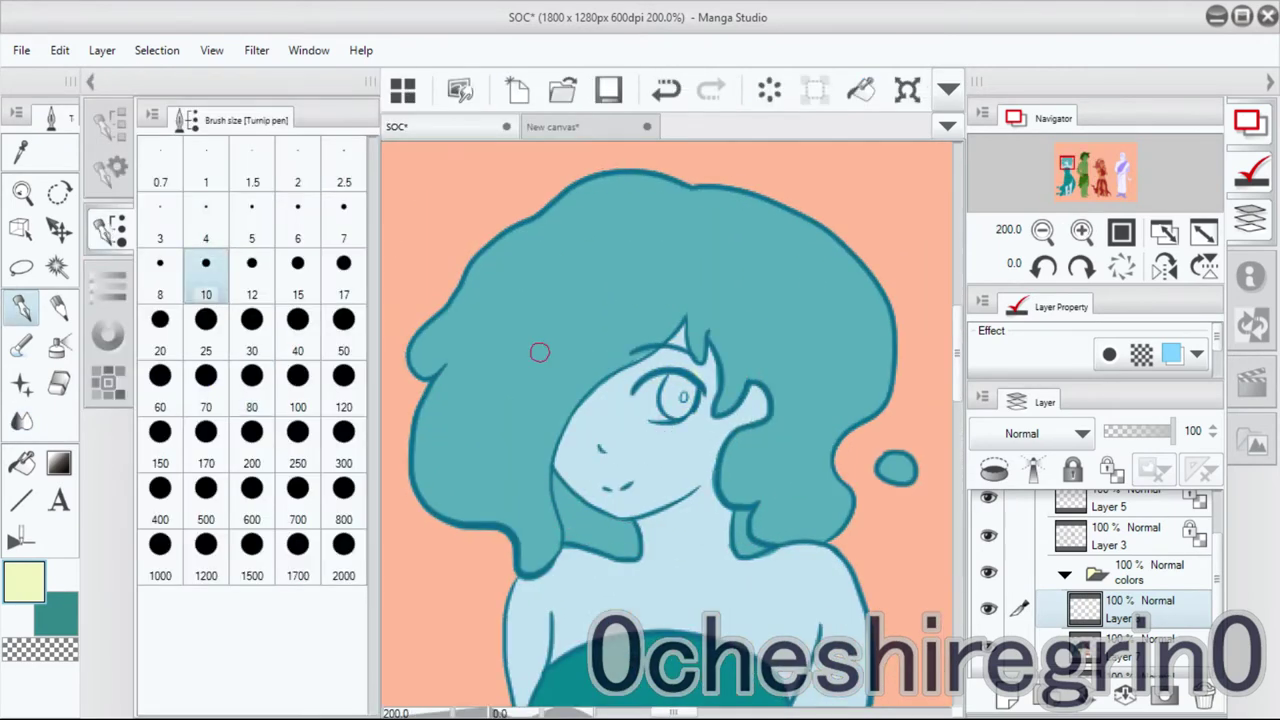
{"action": "left_click", "coordinate": [108, 333]}
{"action": "left_click", "coordinate": [266, 662]}
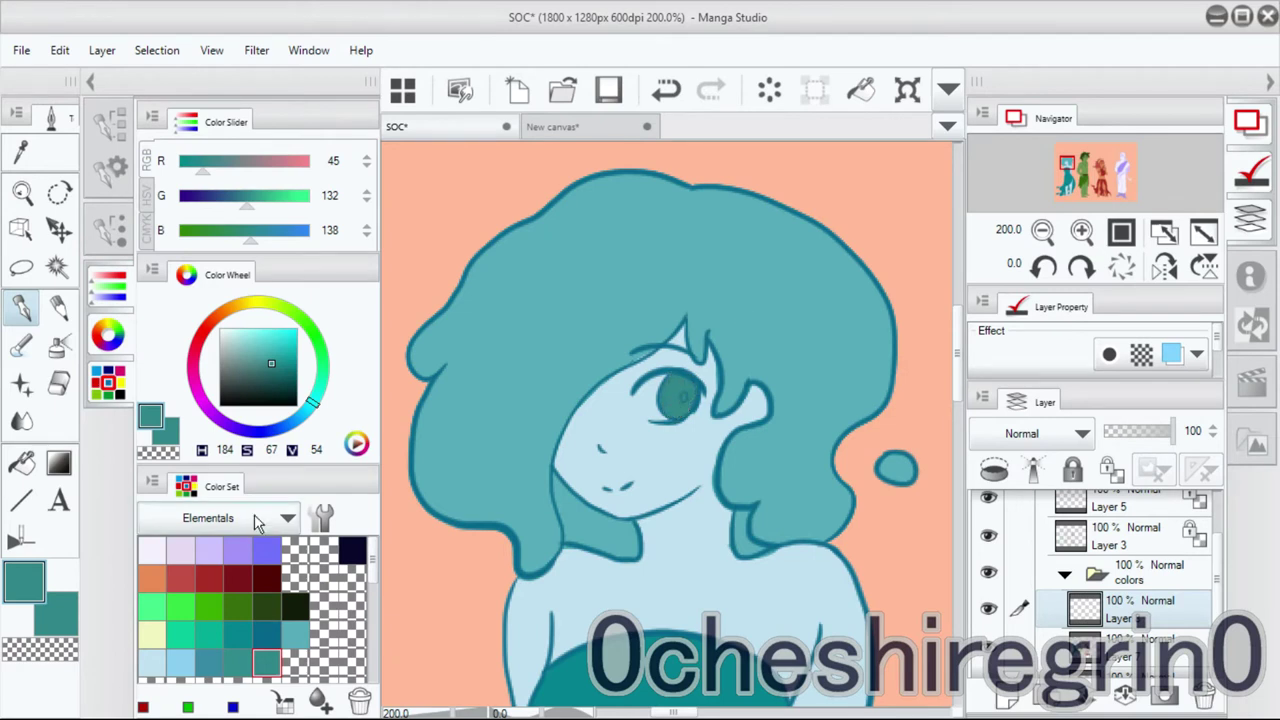
Add bright green (RGB 2, 195, 154) and mid green (RGB 0, 168, 150) to the lower part of the blue figure's iris.
{"action": "left_click", "coordinate": [682, 398], "text": "alt"}
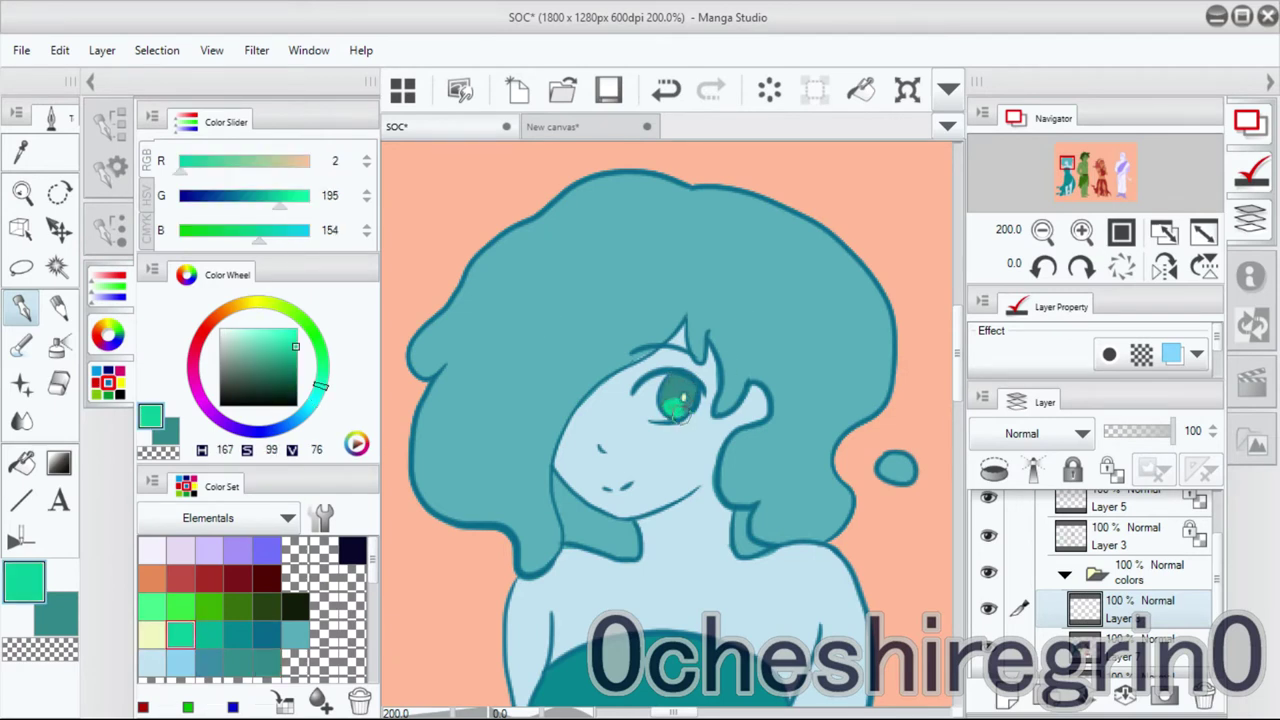
{"action": "left_click", "coordinate": [683, 398], "text": "alt"}
{"action": "left_click", "coordinate": [266, 662]}
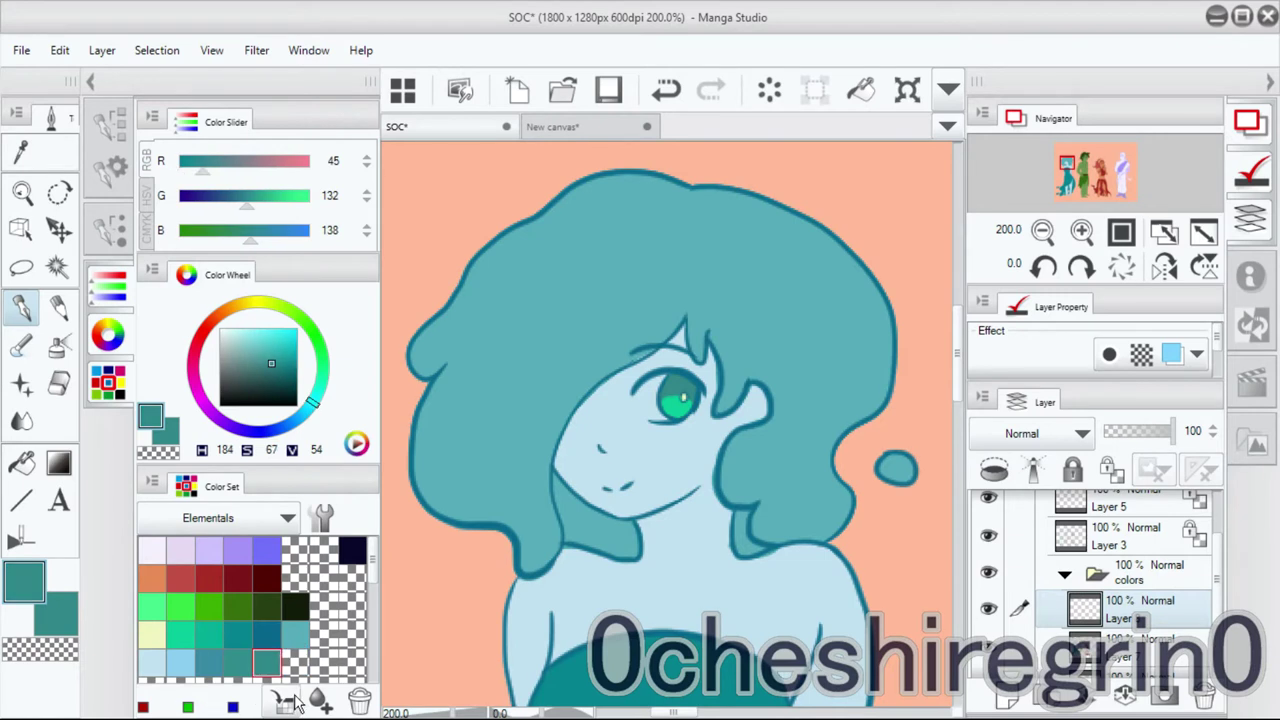
{"action": "left_click", "coordinate": [216, 630]}
{"action": "key", "text": "j"}
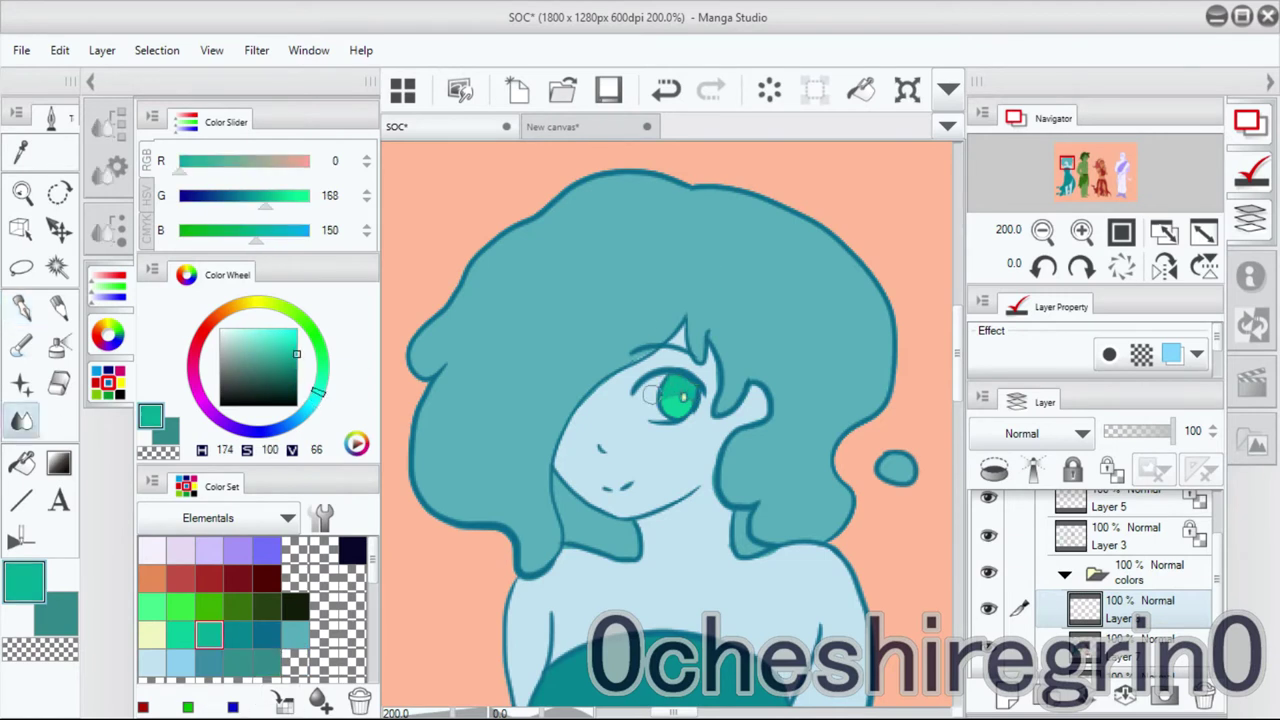
Shade the top of the blue figure's iris with teal (RGB 45, 132, 138) and blend it into the green.
{"action": "left_click", "coordinate": [266, 662]}
{"action": "key", "text": "p"}
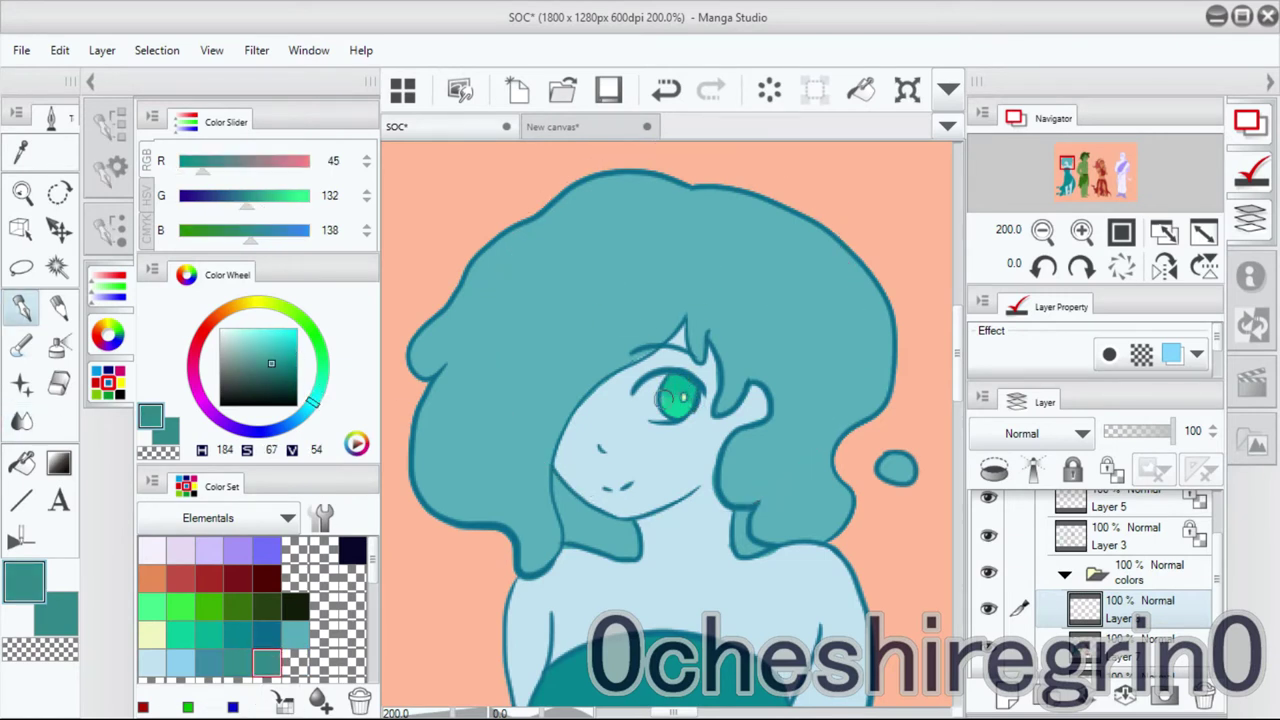
{"action": "left_click", "coordinate": [1081, 231]}
{"action": "left_click", "coordinate": [22, 421]}
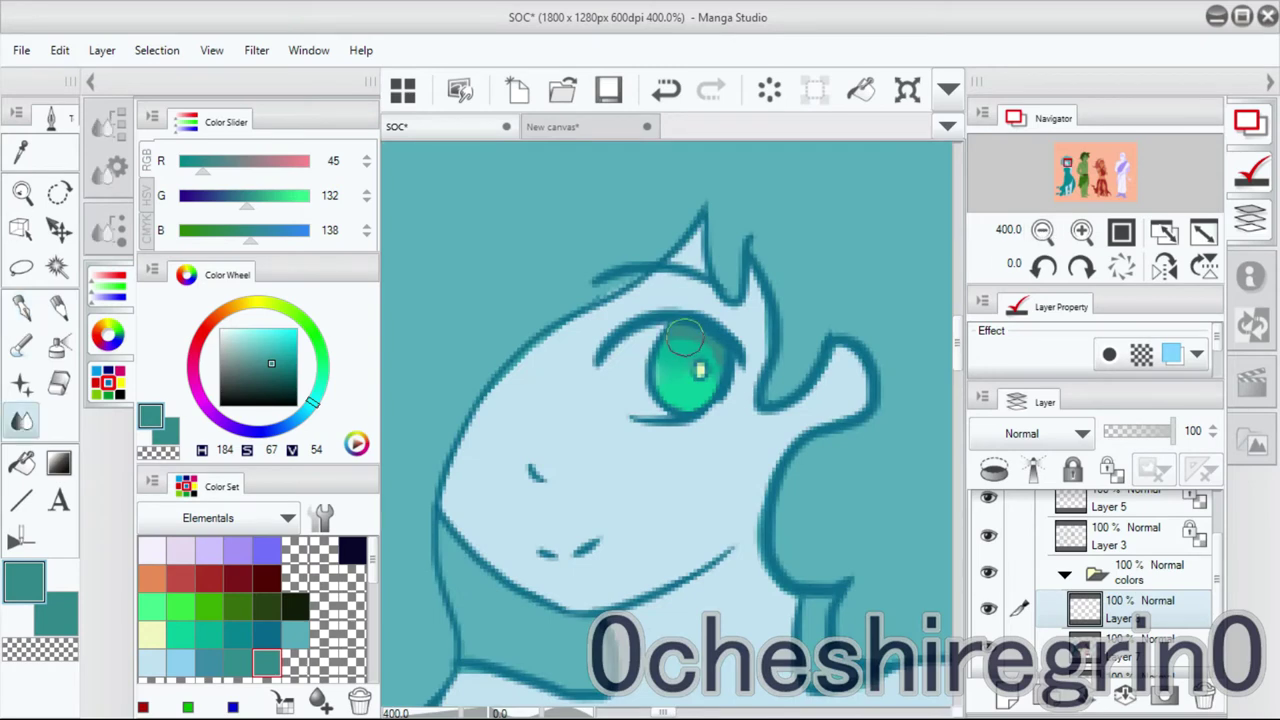
Paint the green figure's irises green (RGB 38, 166, 52) and the rest of his eyes pale yellow.
{"action": "left_click", "coordinate": [1163, 231]}
{"action": "left_click", "coordinate": [1121, 231]}
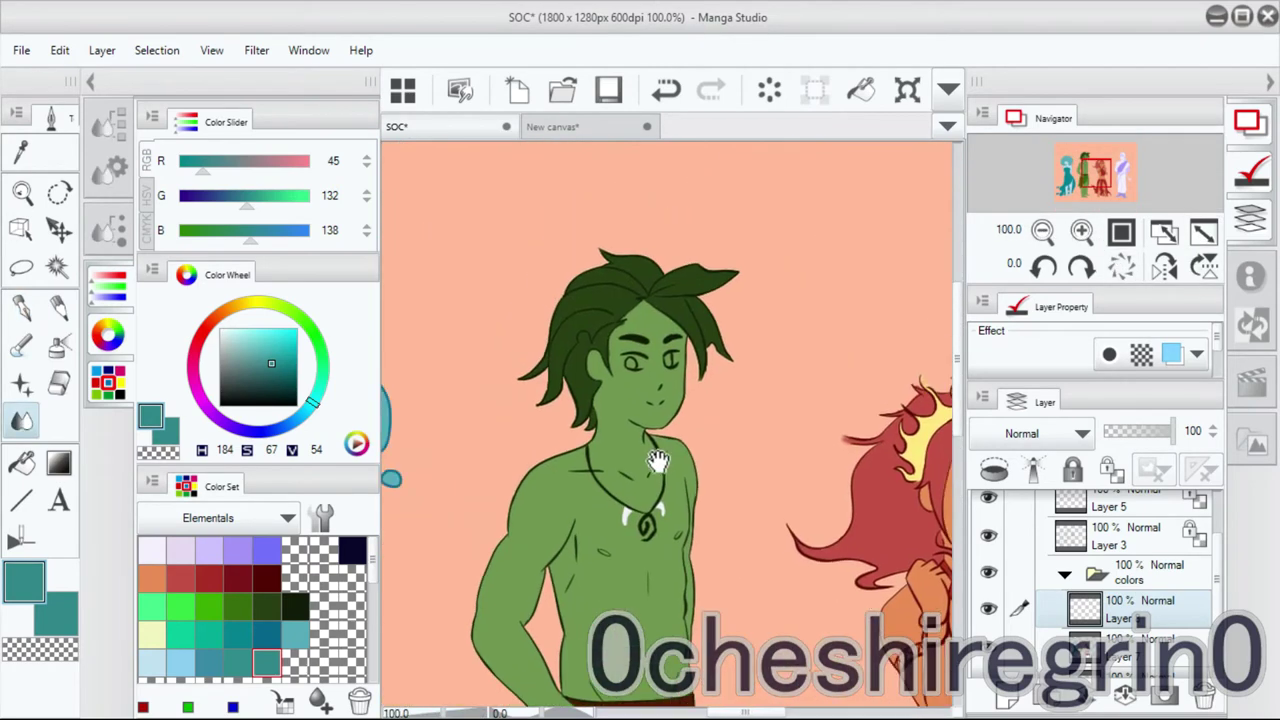
{"action": "left_click_drag", "start_coordinate": [641, 220], "coordinate": [641, 342]}
{"action": "scroll", "coordinate": [470, 335], "scroll_direction": "up", "scroll_amount": 2}
{"action": "left_click", "coordinate": [33, 318]}
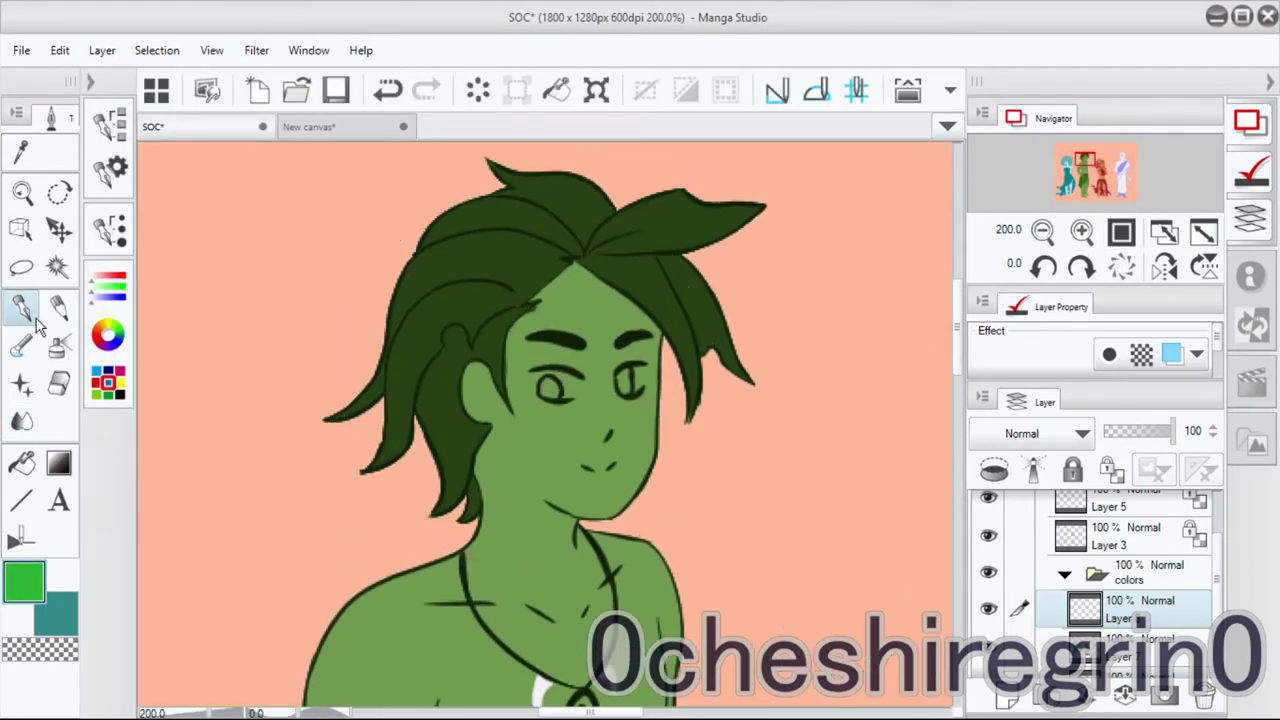
{"action": "left_click", "coordinate": [108, 381]}
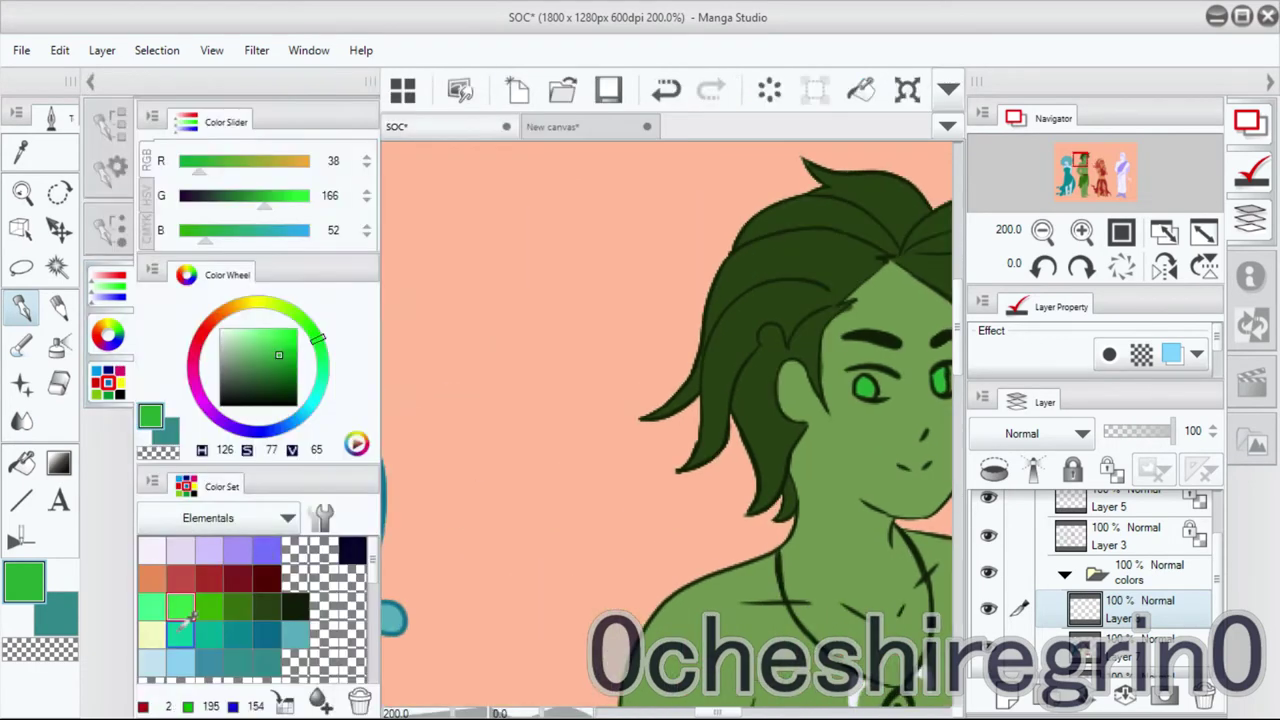
{"action": "left_click", "coordinate": [200, 600]}
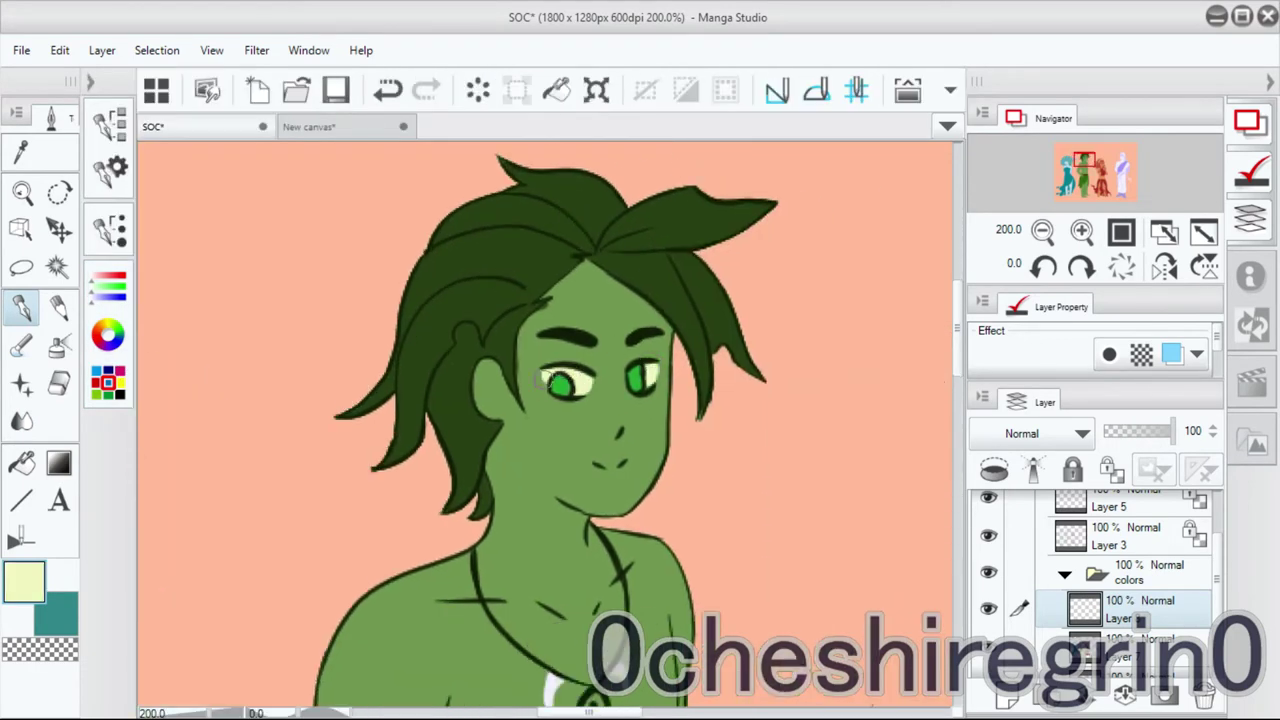
Mix a bright yellow and fill both of the red-haired figure's eyes with it.
{"action": "left_click_drag", "start_coordinate": [893, 480], "coordinate": [557, 209]}
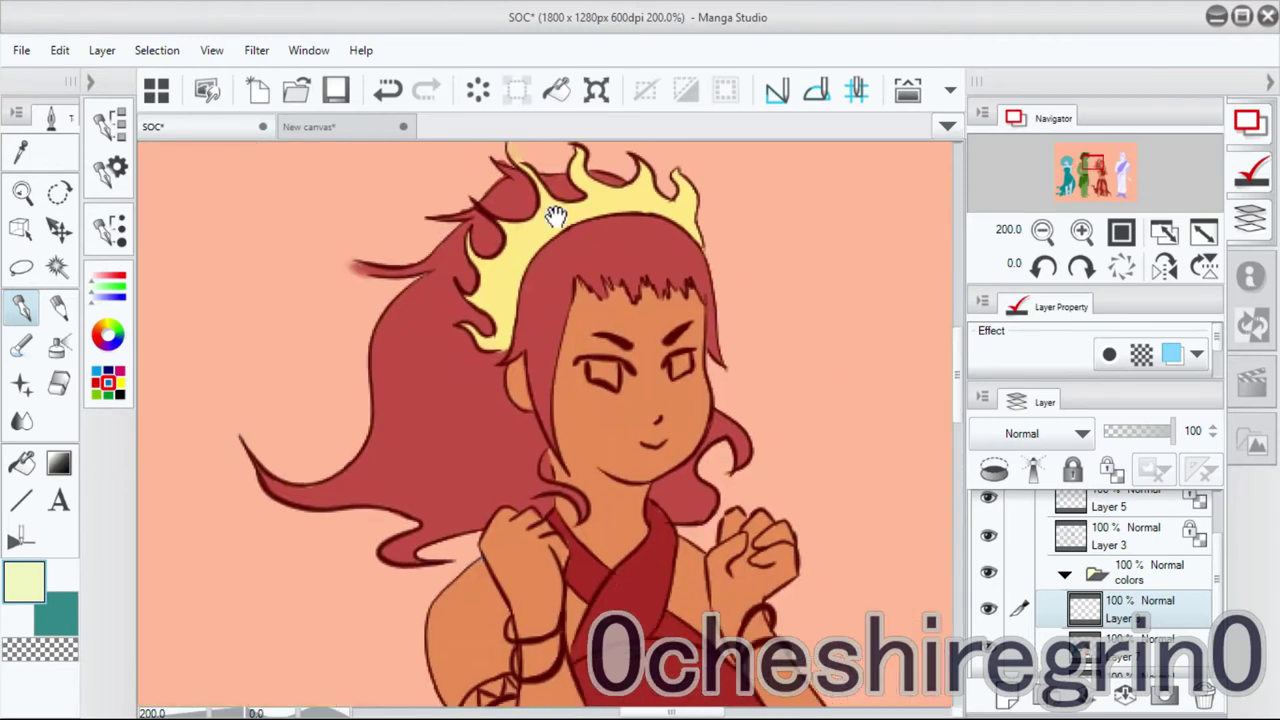
{"action": "left_click", "coordinate": [108, 381]}
{"action": "left_click", "coordinate": [231, 316]}
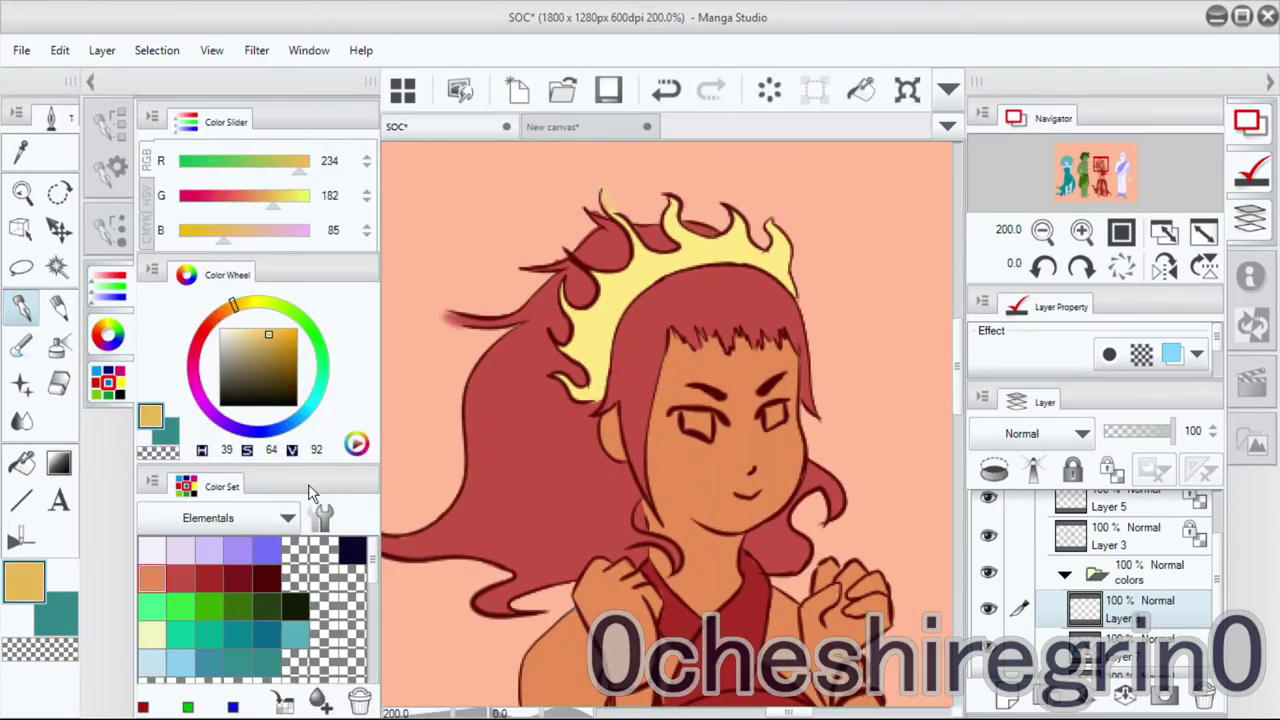
{"action": "left_click", "coordinate": [180, 578]}
{"action": "left_click_drag", "start_coordinate": [222, 318], "coordinate": [272, 304]}
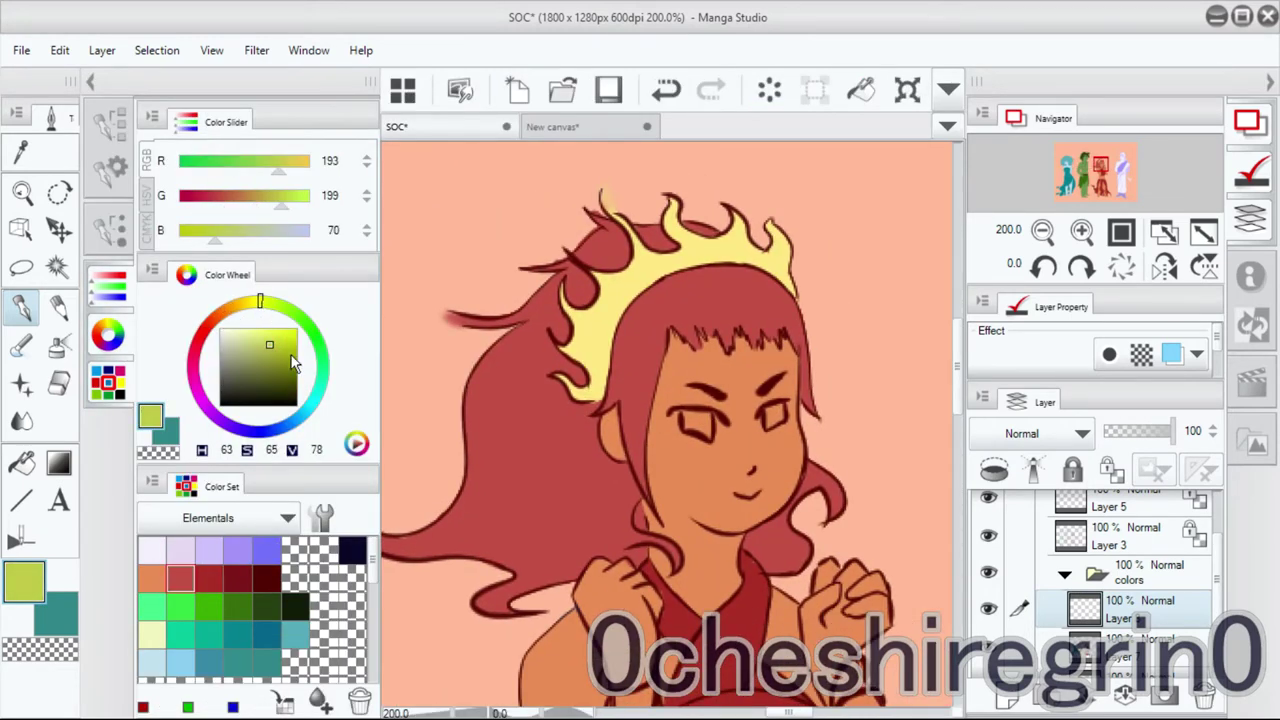
{"action": "left_click_drag", "start_coordinate": [270, 352], "coordinate": [265, 290]}
{"action": "mouse_move", "coordinate": [693, 418]}
{"action": "left_mouse_down"}
{"action": "mouse_move", "coordinate": [709, 363]}
{"action": "mouse_move", "coordinate": [704, 441]}
{"action": "mouse_move", "coordinate": [776, 415]}
{"action": "left_mouse_up"}
Recolor the red-haired figure's eye outlines orange-red (RGB 203, 69, 32) on Layer 5.
{"action": "left_click", "coordinate": [770, 412], "text": "alt"}
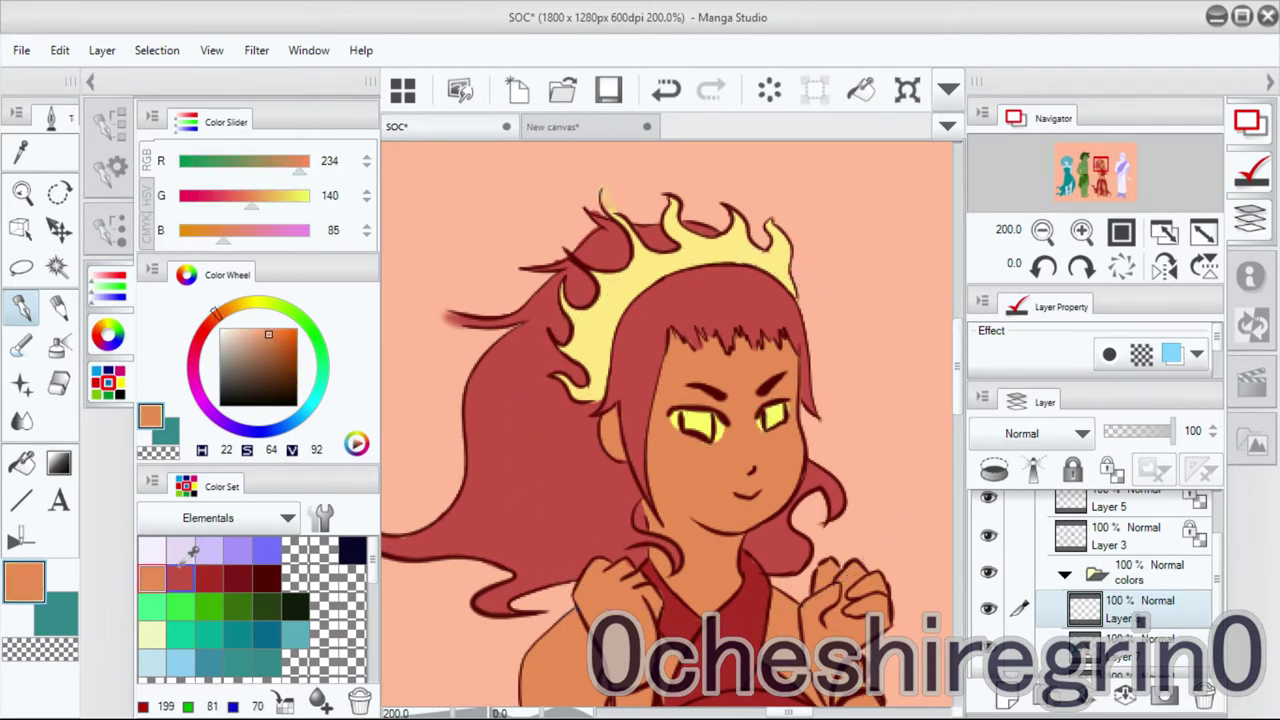
{"action": "left_click", "coordinate": [895, 485], "text": "ctrl+shift"}
{"action": "left_click", "coordinate": [274, 343]}
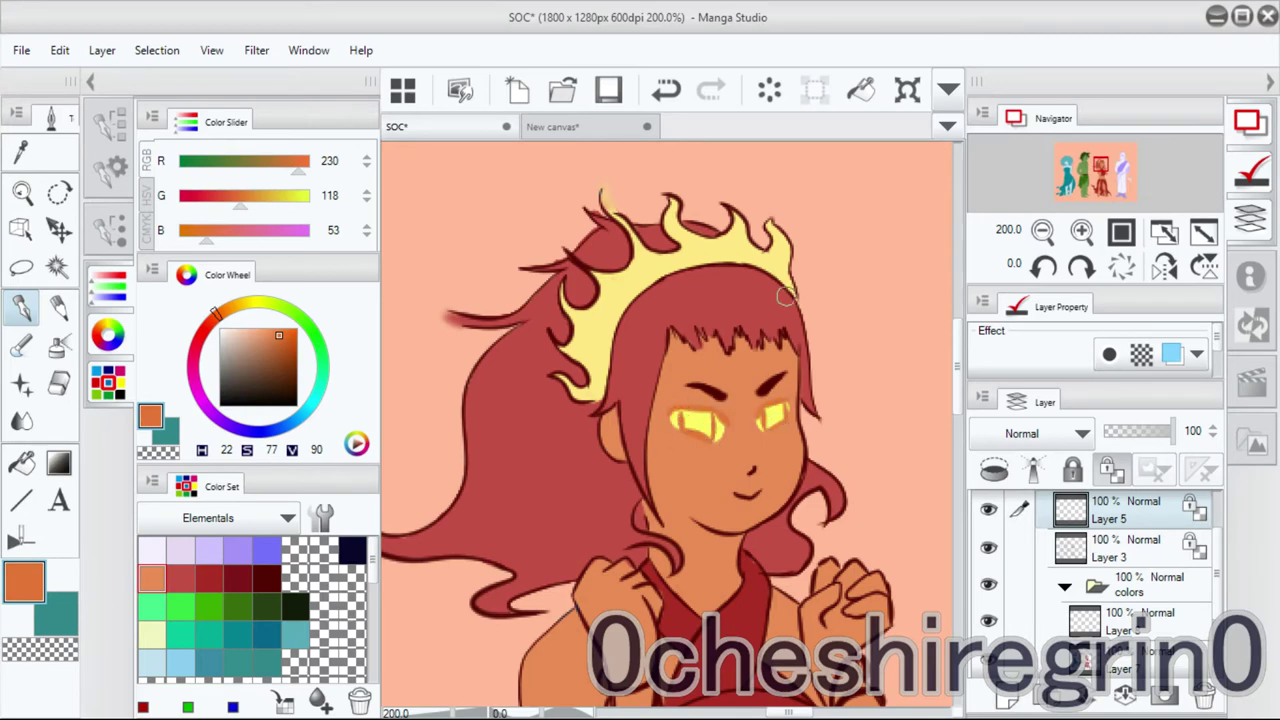
{"action": "left_click", "coordinate": [282, 344]}
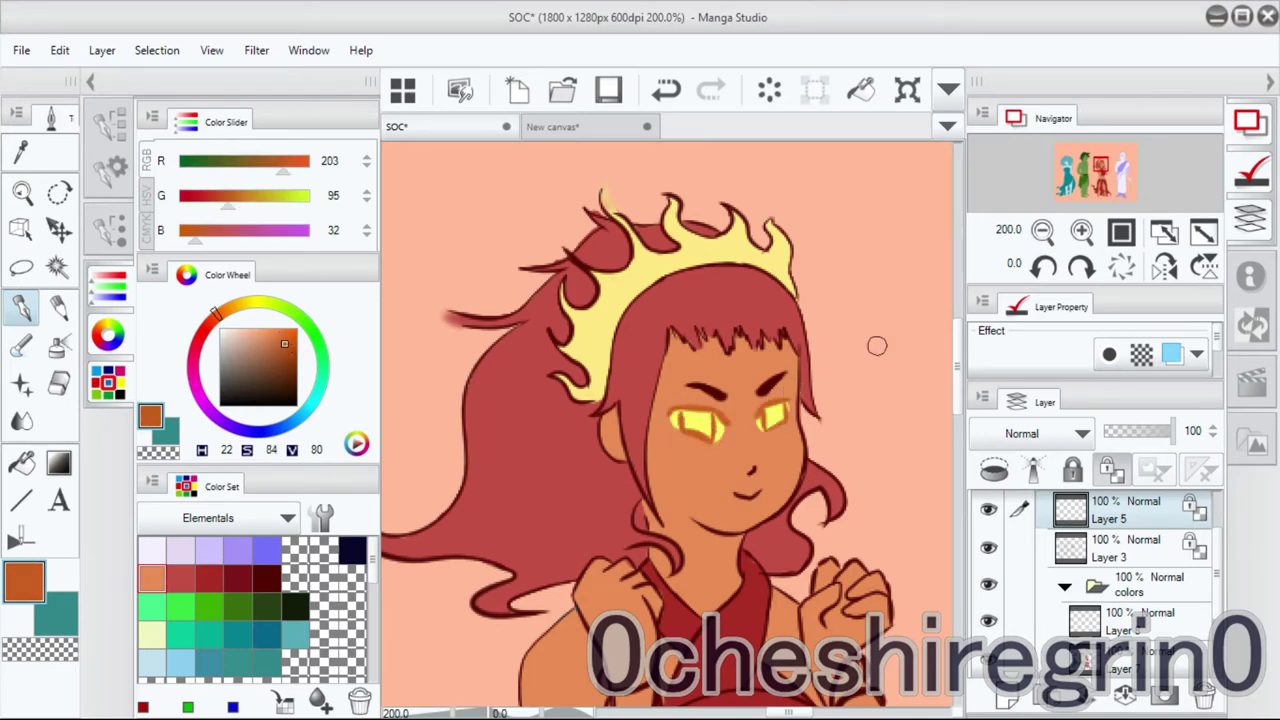
{"action": "key", "text": "ctrl+0"}
{"action": "scroll", "coordinate": [660, 420], "scroll_direction": "up", "scroll_amount": 5}
{"action": "left_click_drag", "start_coordinate": [600, 300], "coordinate": [660, 500]}
{"action": "left_click", "coordinate": [207, 320]}
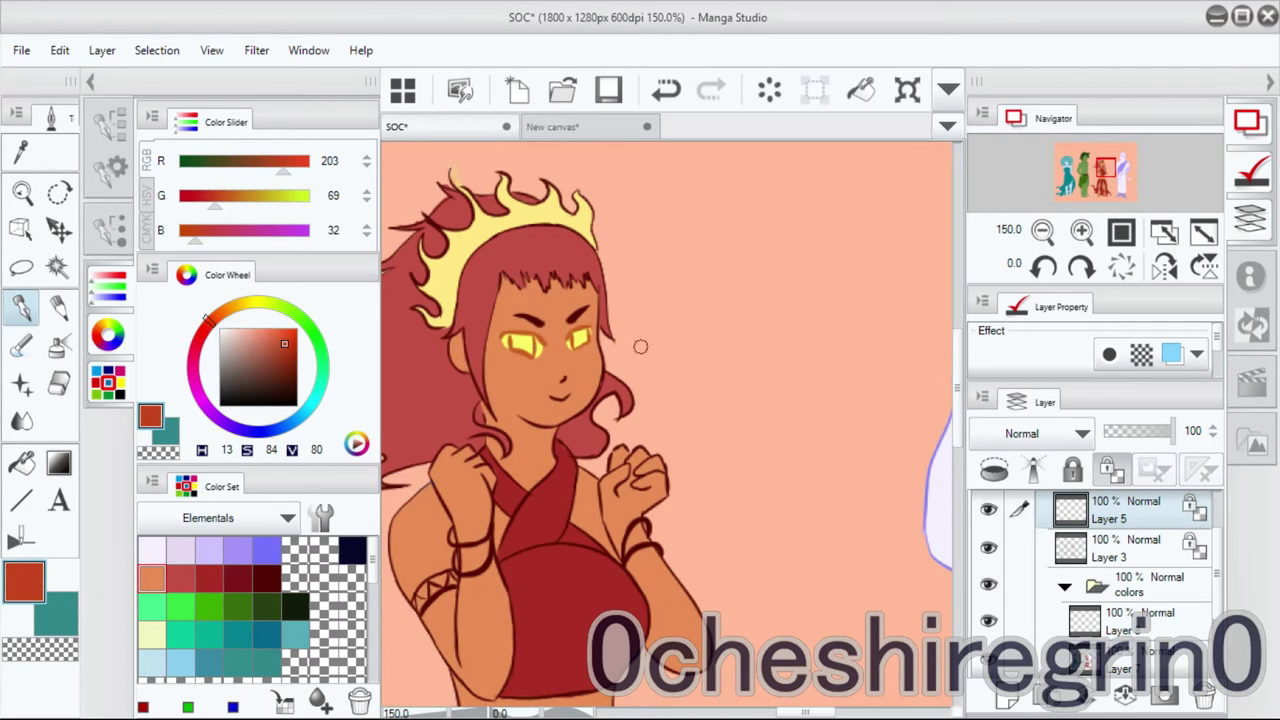
{"action": "left_click", "coordinate": [591, 291], "text": "alt"}
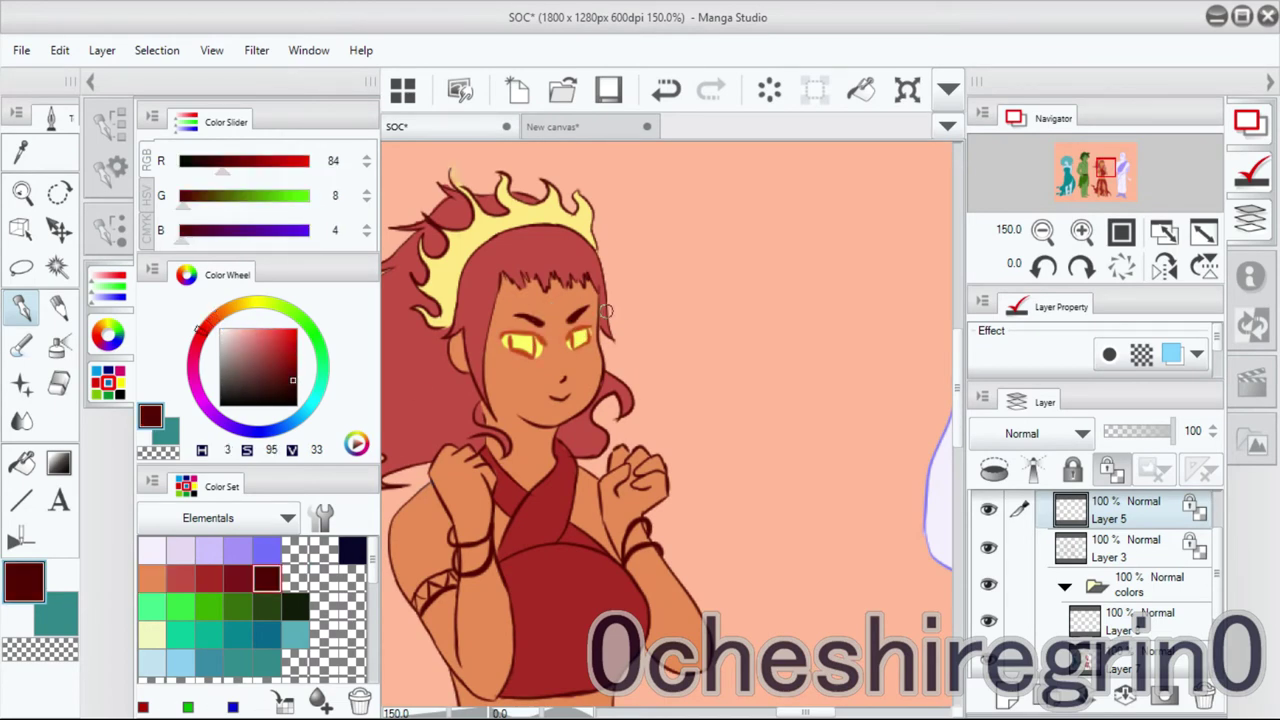
Recolor the white-robed figure's brows and closed eyes deep indigo (RGB 65, 63, 175) on Layer 5.
{"action": "scroll", "coordinate": [666, 443], "scroll_direction": "right", "scroll_amount": 5}
{"action": "left_click", "coordinate": [667, 340], "text": "alt"}
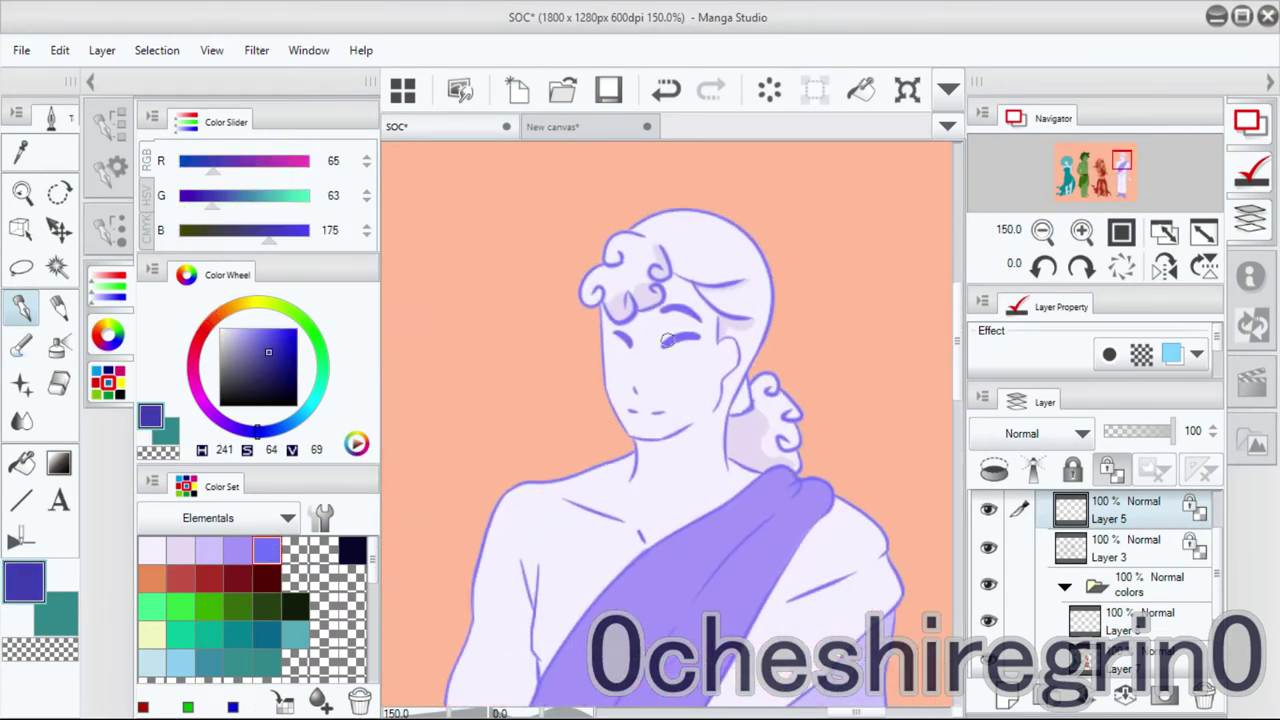
{"action": "scroll", "coordinate": [823, 263], "scroll_direction": "down", "scroll_amount": 5}
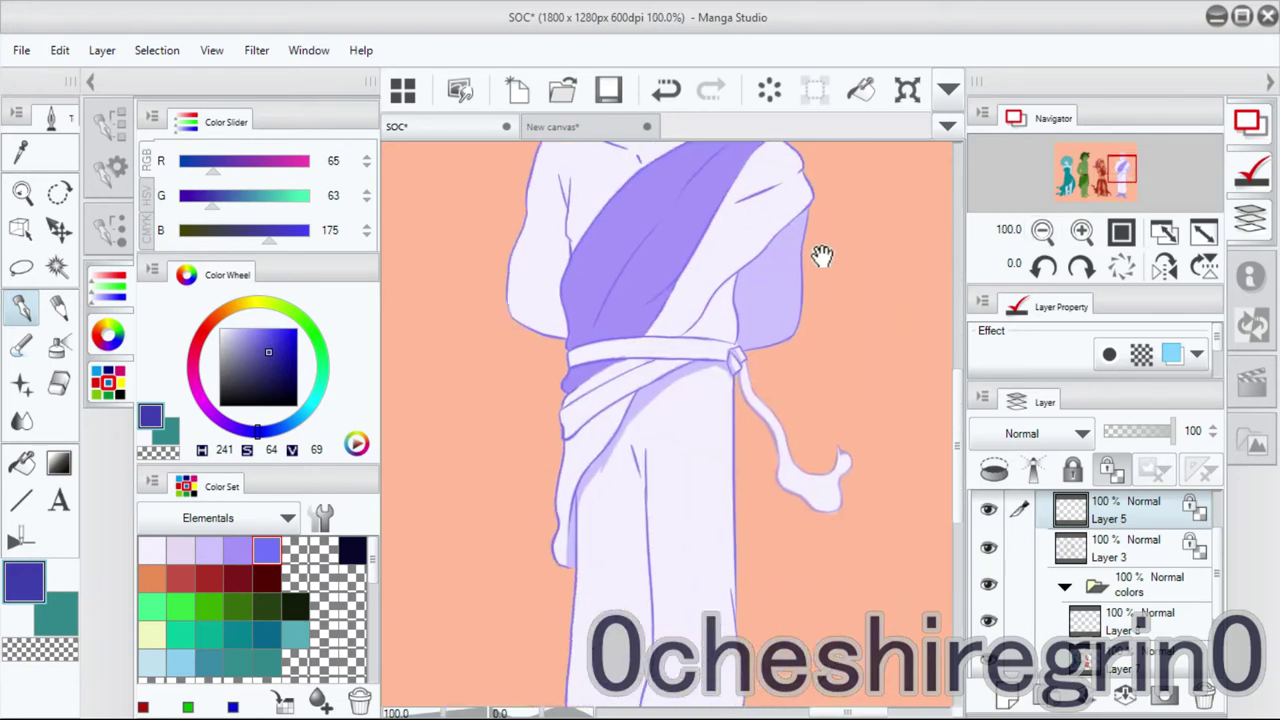
Recolor the outlines of the white-robed figure's purple sash and boots deep indigo on Layer 3.
{"action": "key", "text": "ctrl+0"}
{"action": "scroll", "coordinate": [700, 300], "scroll_direction": "up", "scroll_amount": 5}
{"action": "scroll", "coordinate": [770, 286], "scroll_direction": "right", "scroll_amount": 5}
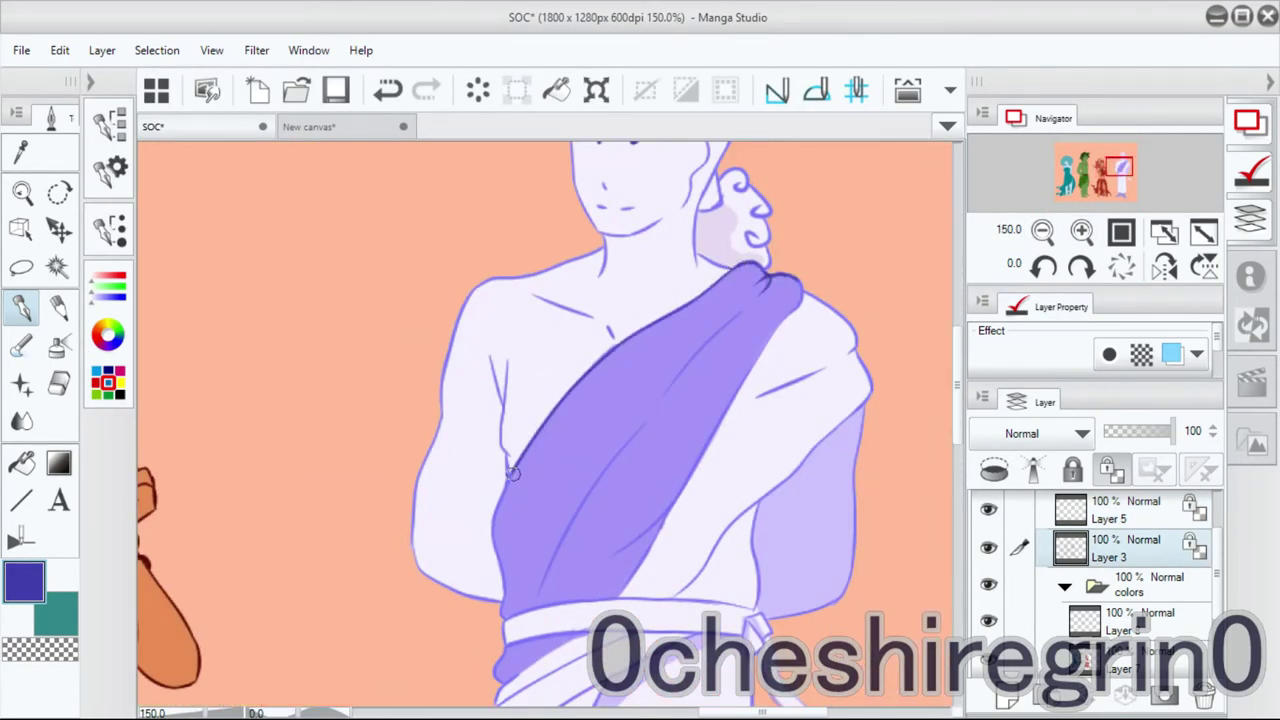
{"action": "scroll", "coordinate": [600, 410], "scroll_direction": "down", "scroll_amount": 2}
{"action": "scroll", "coordinate": [700, 240], "scroll_direction": "right", "scroll_amount": 3}
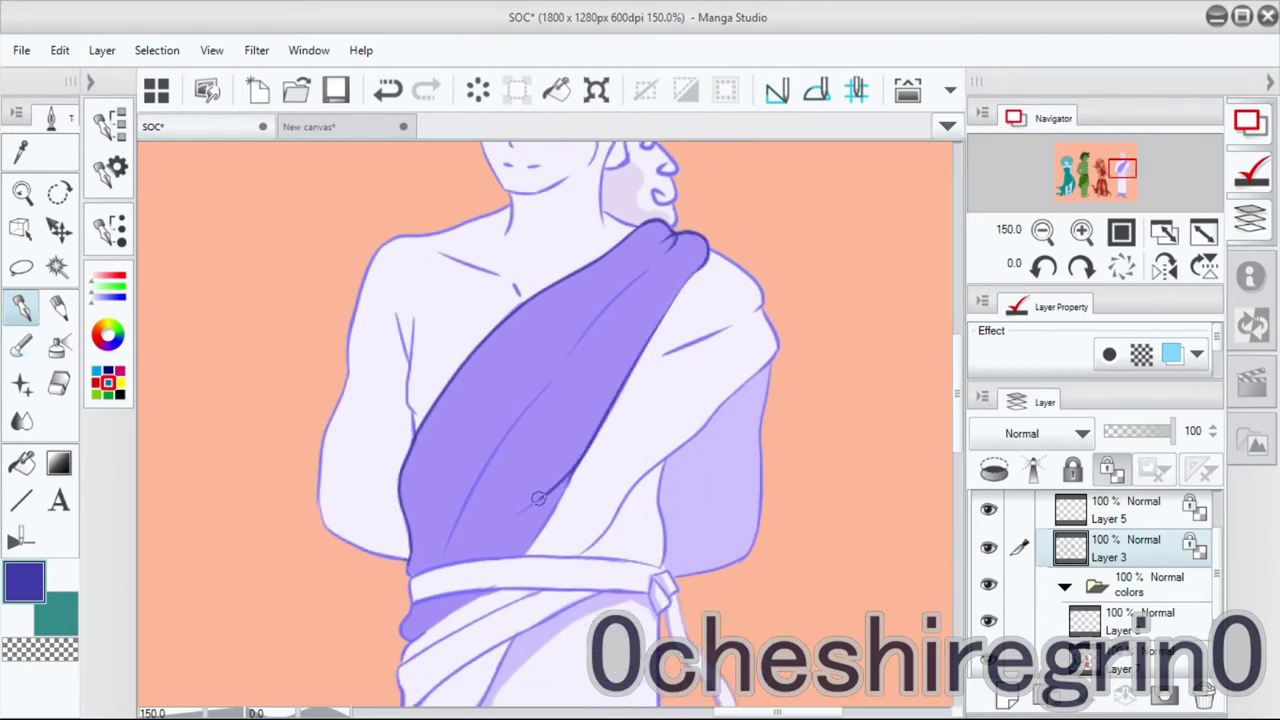
{"action": "scroll", "coordinate": [533, 540], "scroll_direction": "down", "scroll_amount": 6}
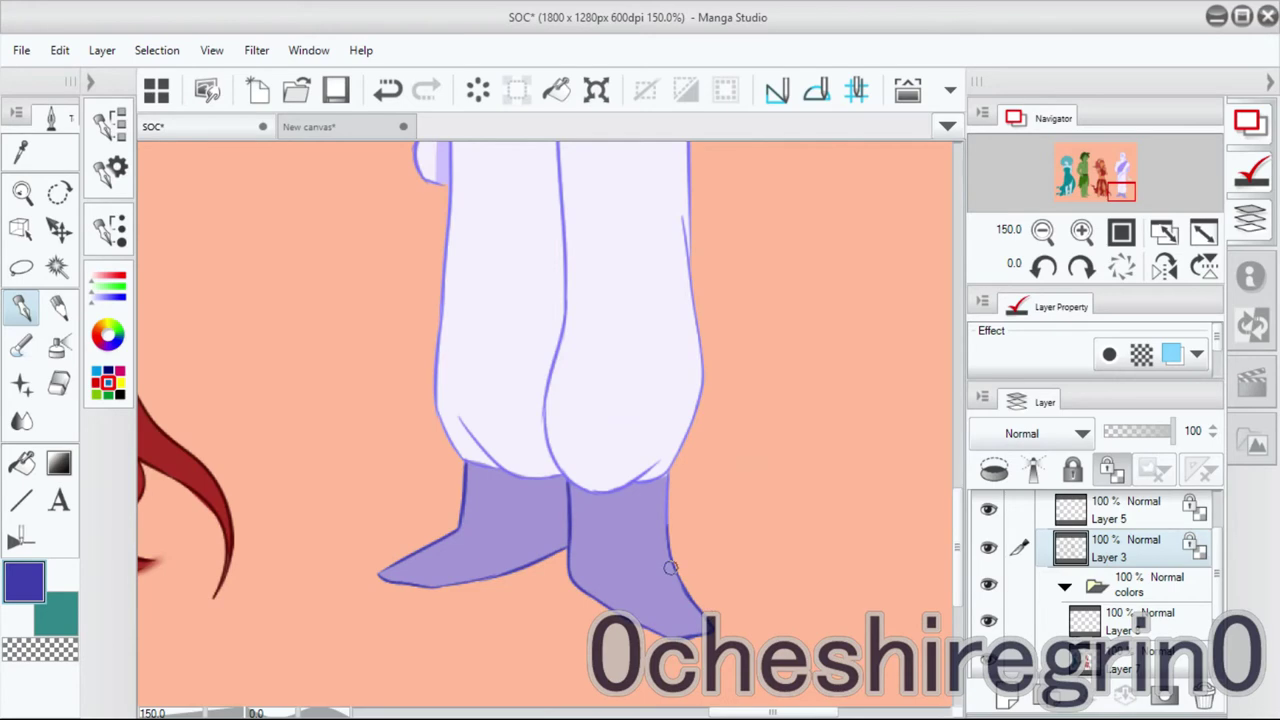
Add the deep indigo and the orange-red sampled from the red-haired figure's eye outlines to the Elementals color set.
{"action": "left_click", "coordinate": [1043, 232]}
{"action": "left_click", "coordinate": [110, 122]}
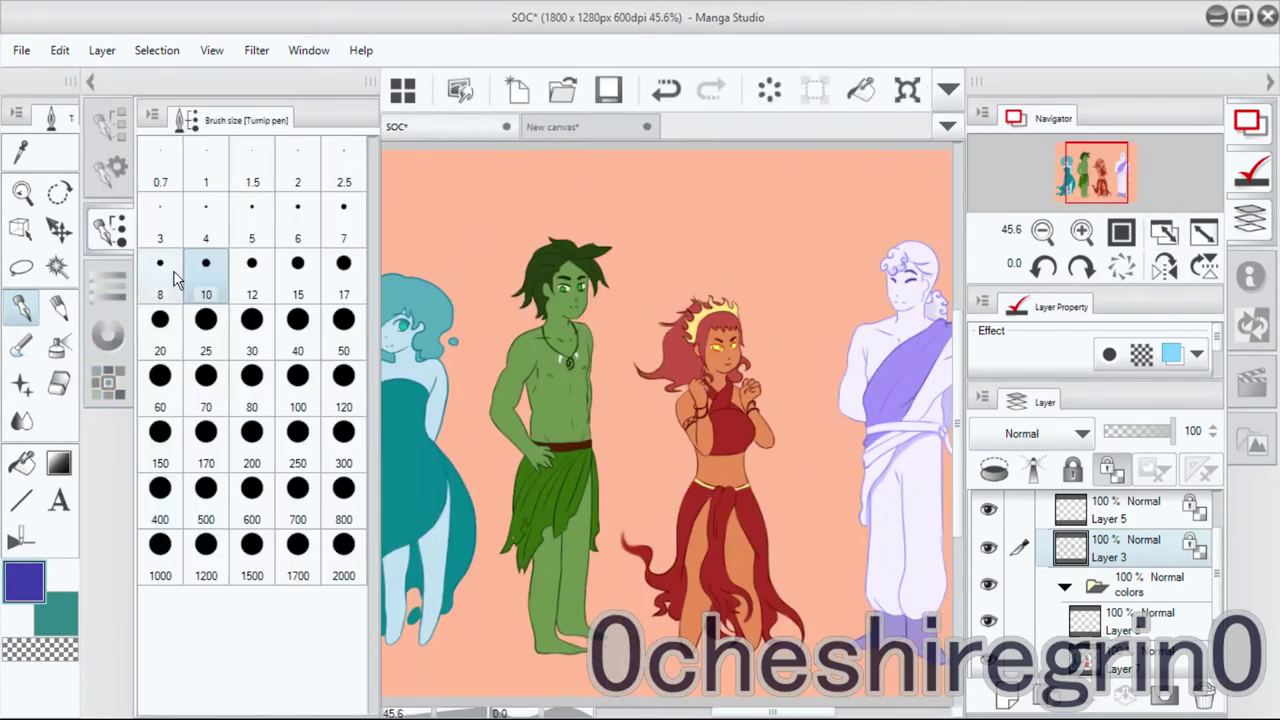
{"action": "left_click", "coordinate": [108, 333]}
{"action": "scroll", "coordinate": [727, 334], "scroll_direction": "up", "scroll_amount": 8}
{"action": "left_click", "coordinate": [645, 460], "text": "alt"}
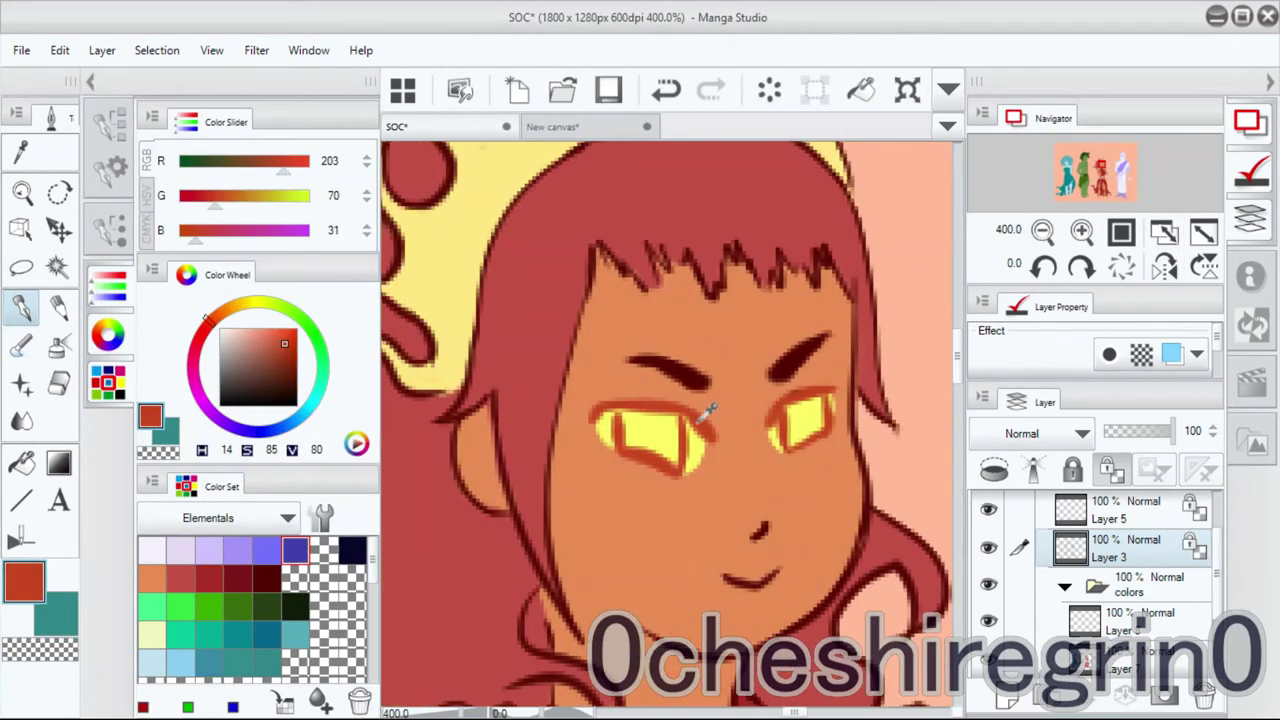
{"action": "left_click", "coordinate": [40, 648]}
{"action": "left_click", "coordinate": [117, 345]}
Try darkening the area around the blue-haired figure's eye with dark teal (RGB 23, 68, 86).
{"action": "scroll", "coordinate": [777, 363], "scroll_direction": "down", "scroll_amount": 4}
{"action": "left_click_drag", "start_coordinate": [300, 400], "coordinate": [960, 400]}
{"action": "scroll", "coordinate": [540, 640], "scroll_direction": "up", "scroll_amount": 3}
{"action": "left_click", "coordinate": [540, 640], "text": "alt"}
{"action": "left_click", "coordinate": [108, 334]}
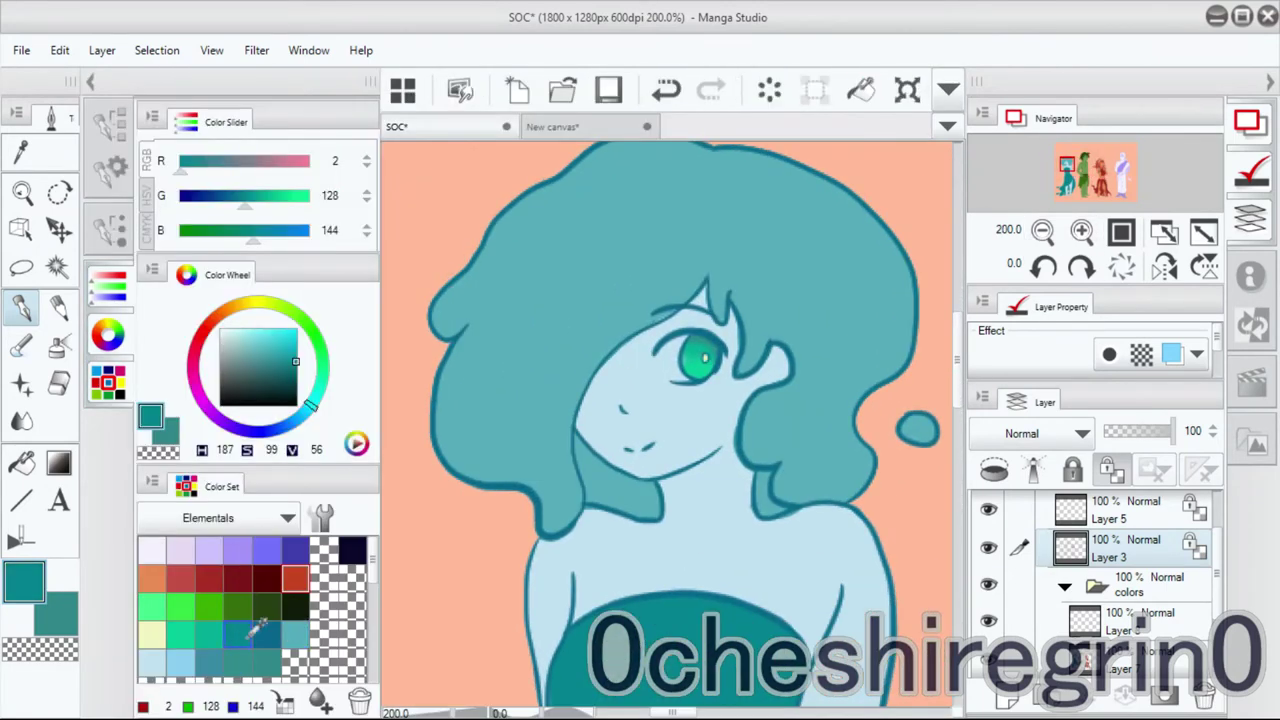
{"action": "left_click", "coordinate": [280, 385]}
{"action": "left_click", "coordinate": [665, 326], "text": "ctrl"}
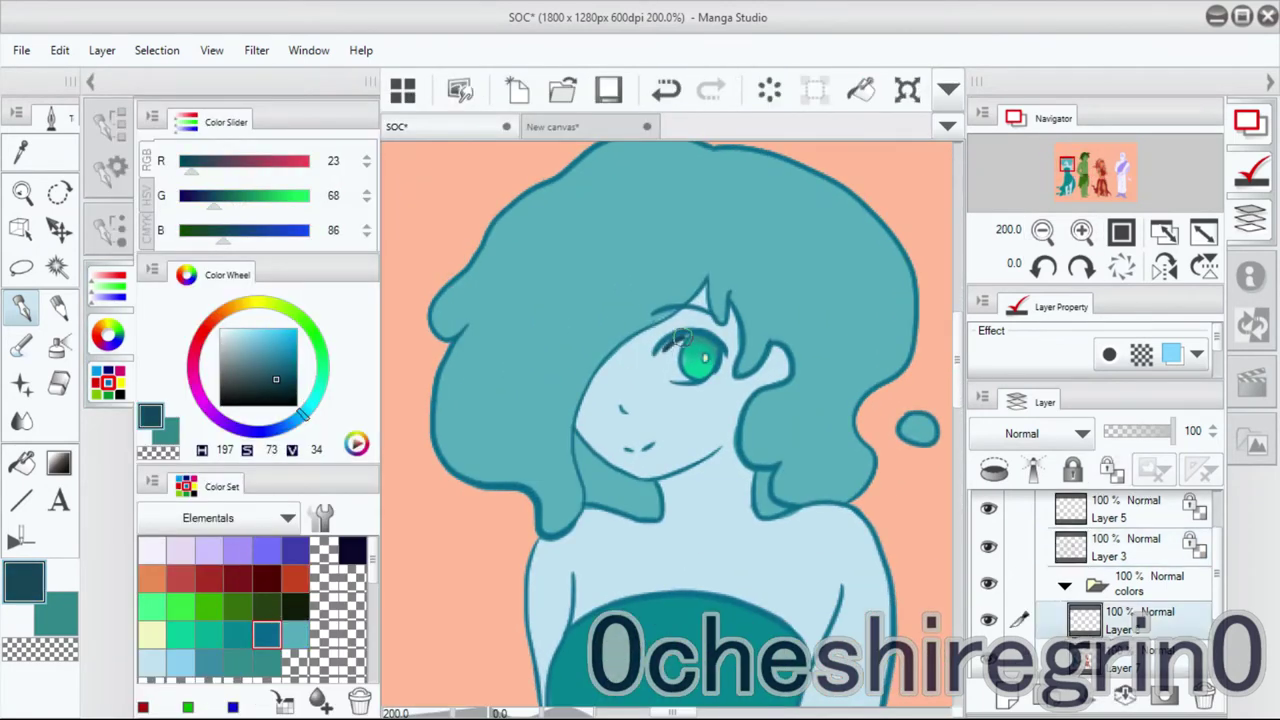
{"action": "key", "text": "ctrl+z"}
{"action": "left_click", "coordinate": [1117, 666]}
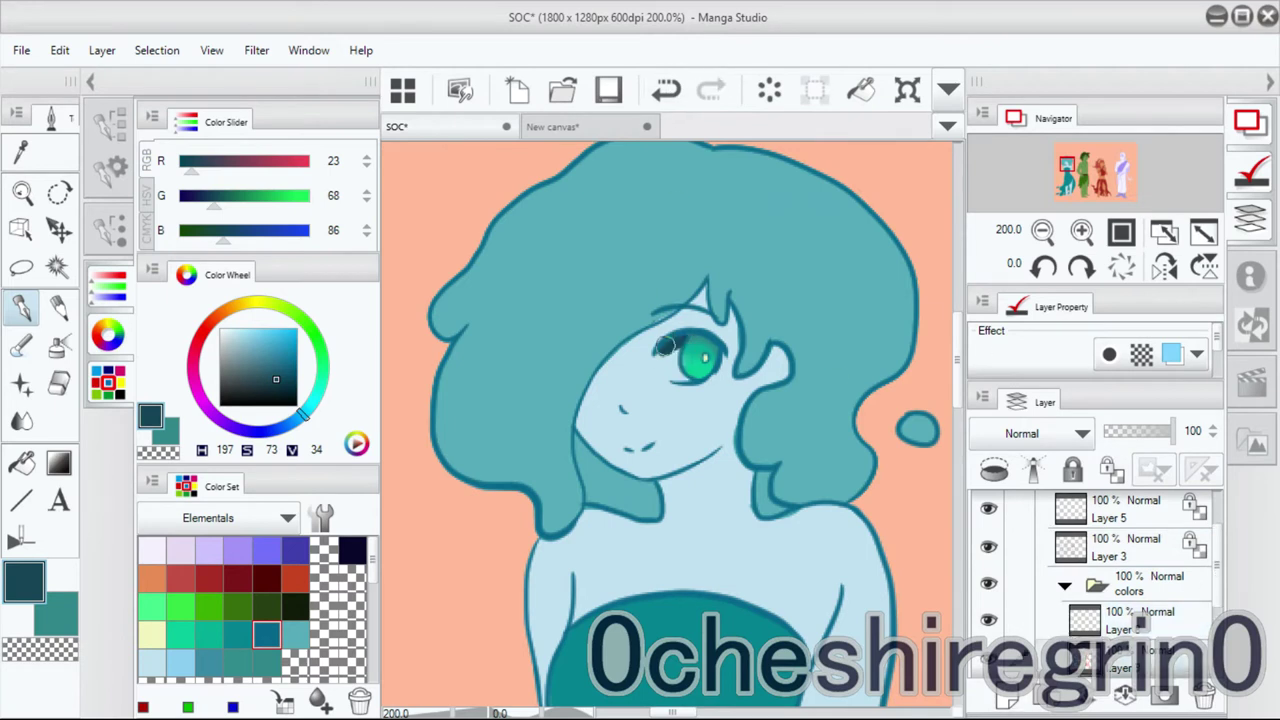
Paint the white of the blue-haired figure's eye very pale blue (RGB 237, 248, 255).
{"action": "left_click", "coordinate": [233, 334]}
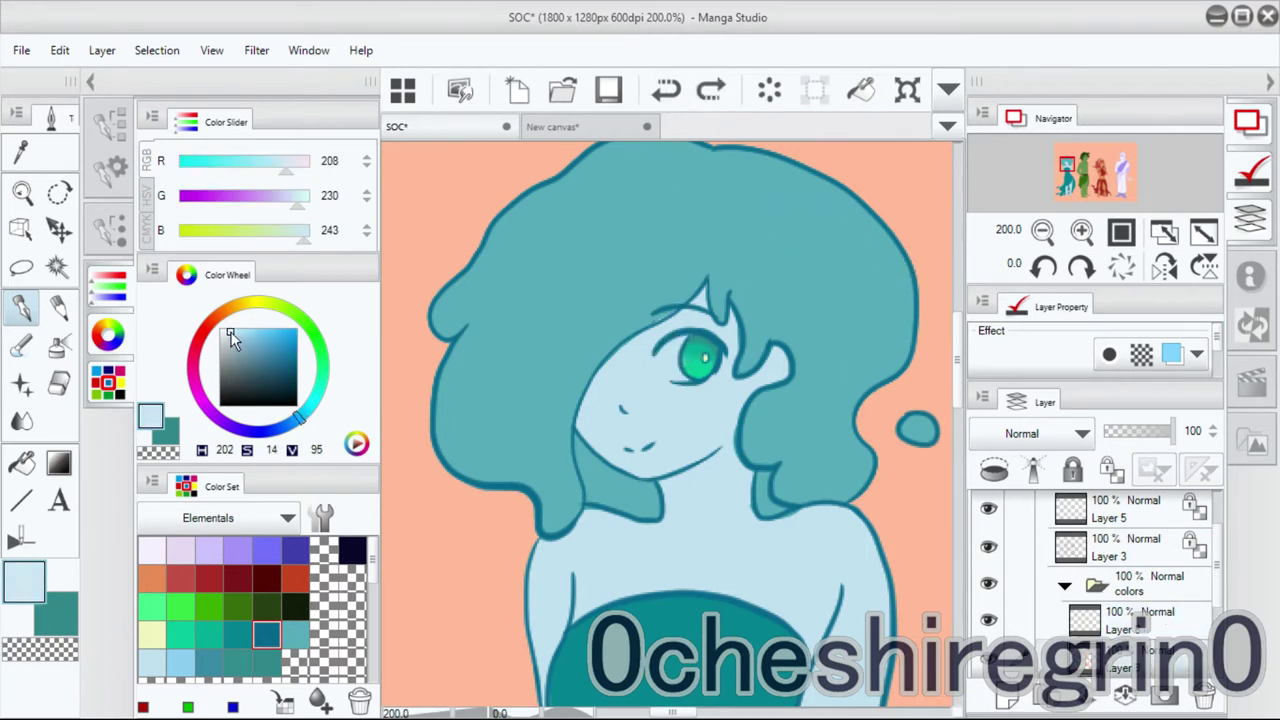
{"action": "left_click", "coordinate": [227, 331]}
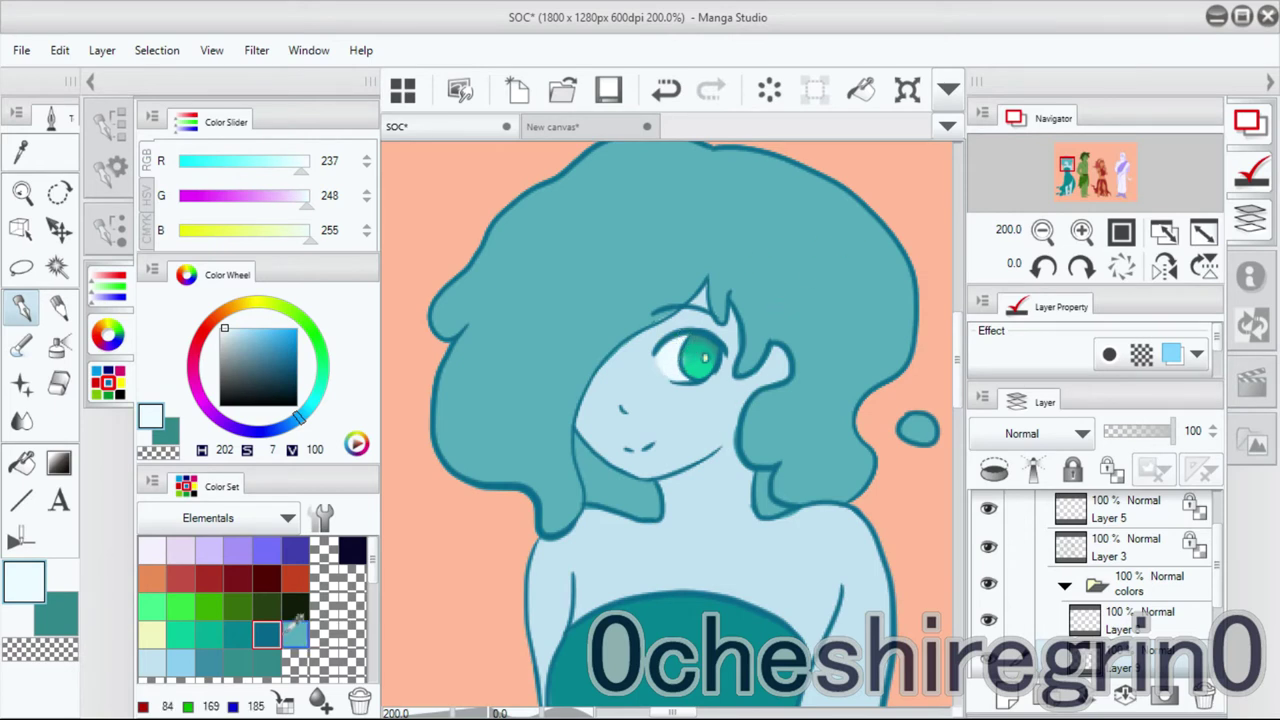
{"action": "left_click", "coordinate": [89, 81]}
Paint pale blue highlights on the blue-haired figure's hair, dress hem and droplets, and set the highlight layer's opacity to 50.
{"action": "scroll", "coordinate": [938, 353], "scroll_direction": "down", "scroll_amount": 2}
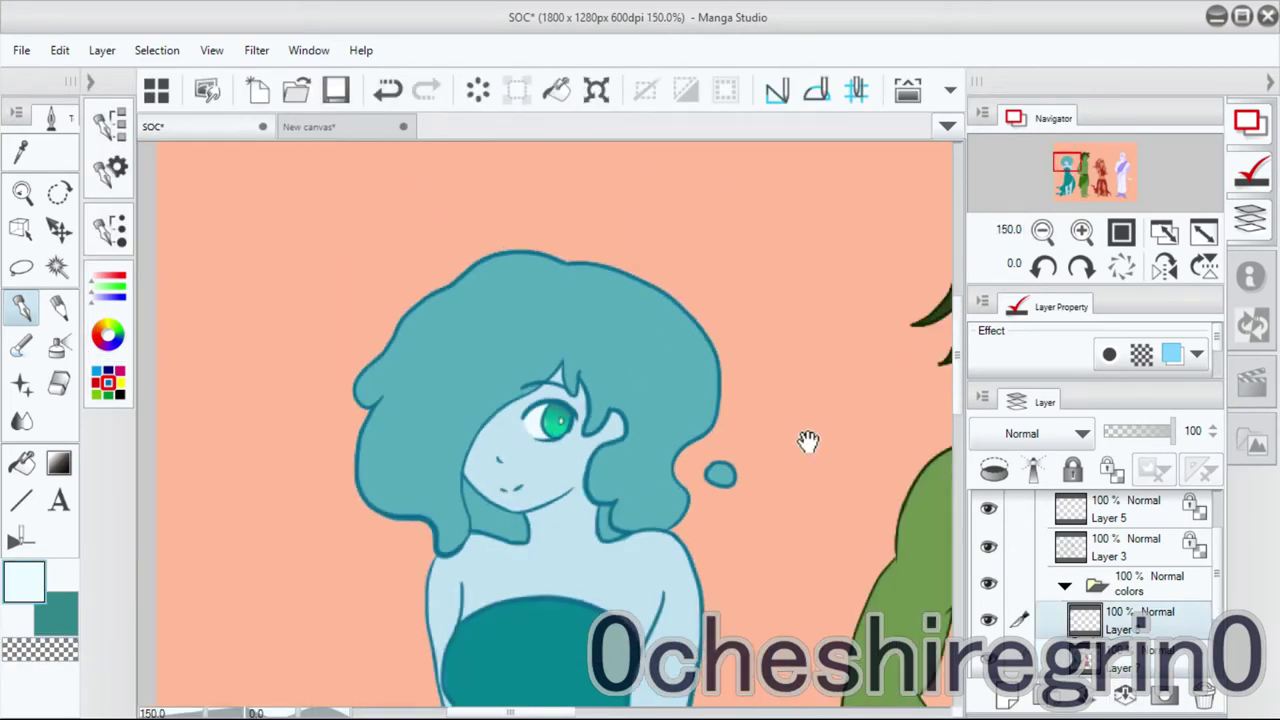
{"action": "scroll", "coordinate": [938, 353], "scroll_direction": "down", "scroll_amount": 1}
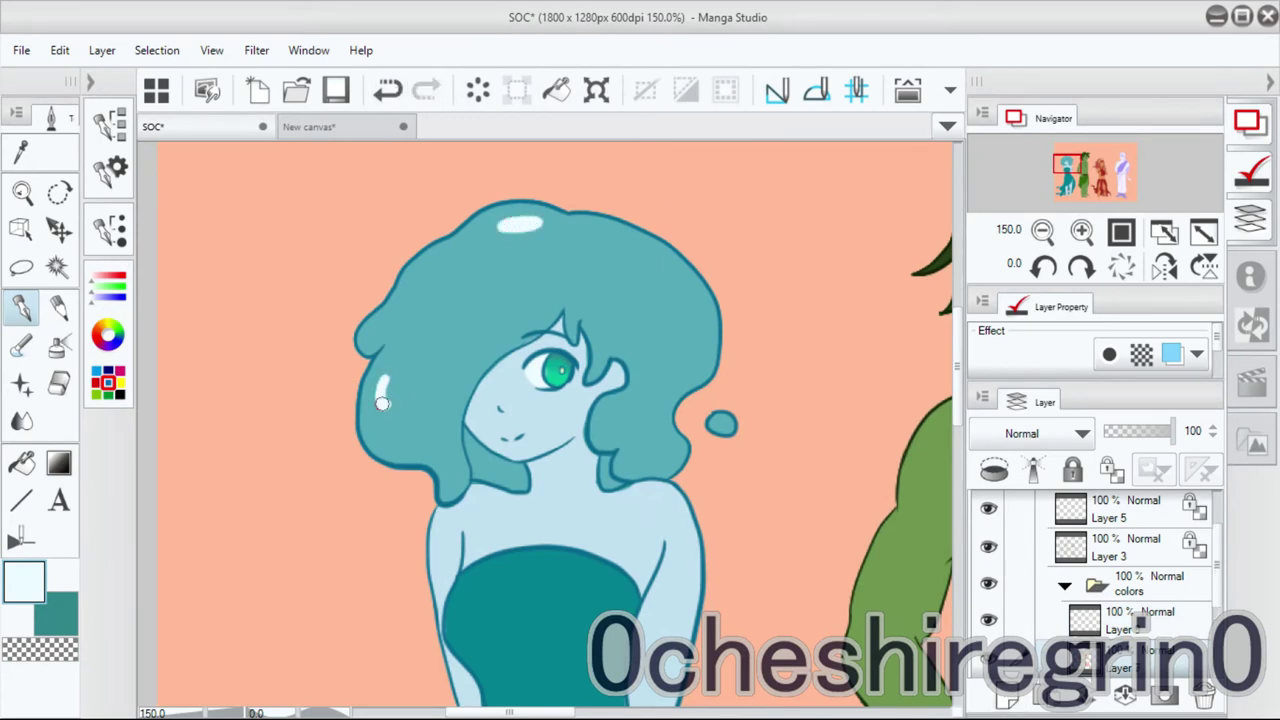
{"action": "scroll", "coordinate": [697, 311], "scroll_direction": "down", "scroll_amount": 1}
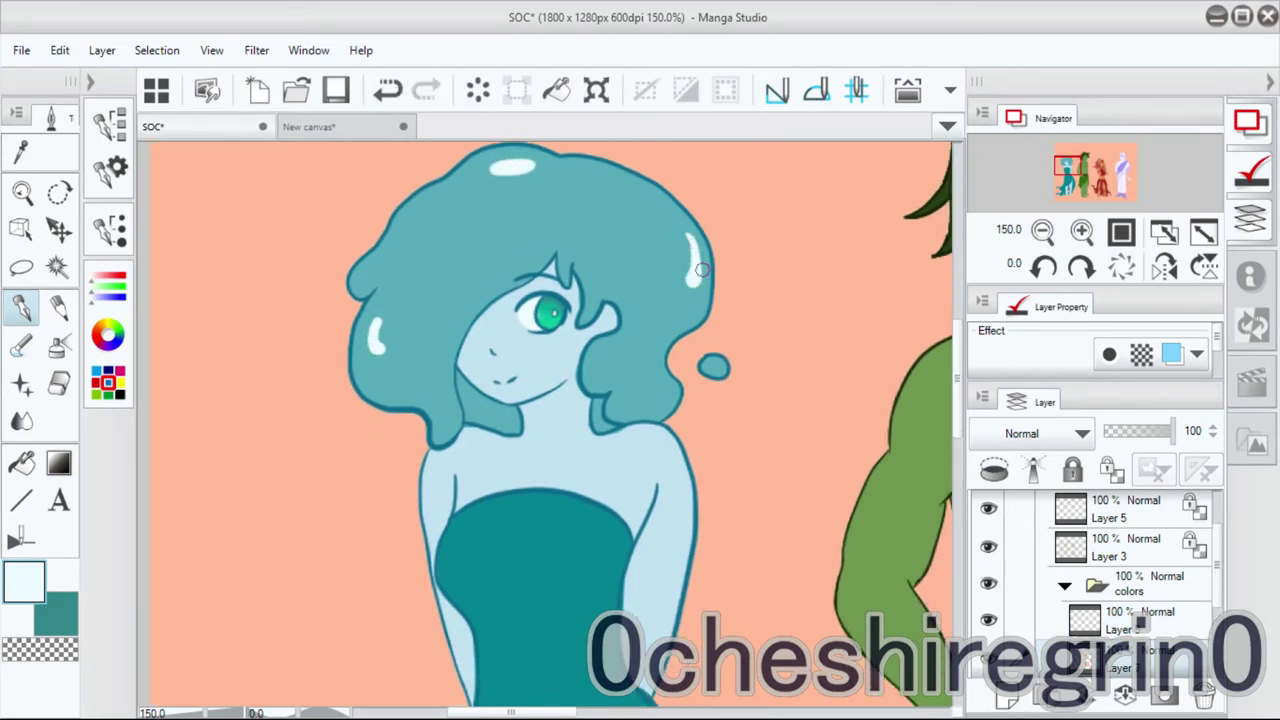
{"action": "left_click_drag", "start_coordinate": [520, 690], "coordinate": [649, 323]}
{"action": "mouse_move", "coordinate": [729, 516]}
{"action": "left_mouse_down"}
{"action": "mouse_move", "coordinate": [679, 428]}
{"action": "mouse_move", "coordinate": [470, 335]}
{"action": "left_mouse_up"}
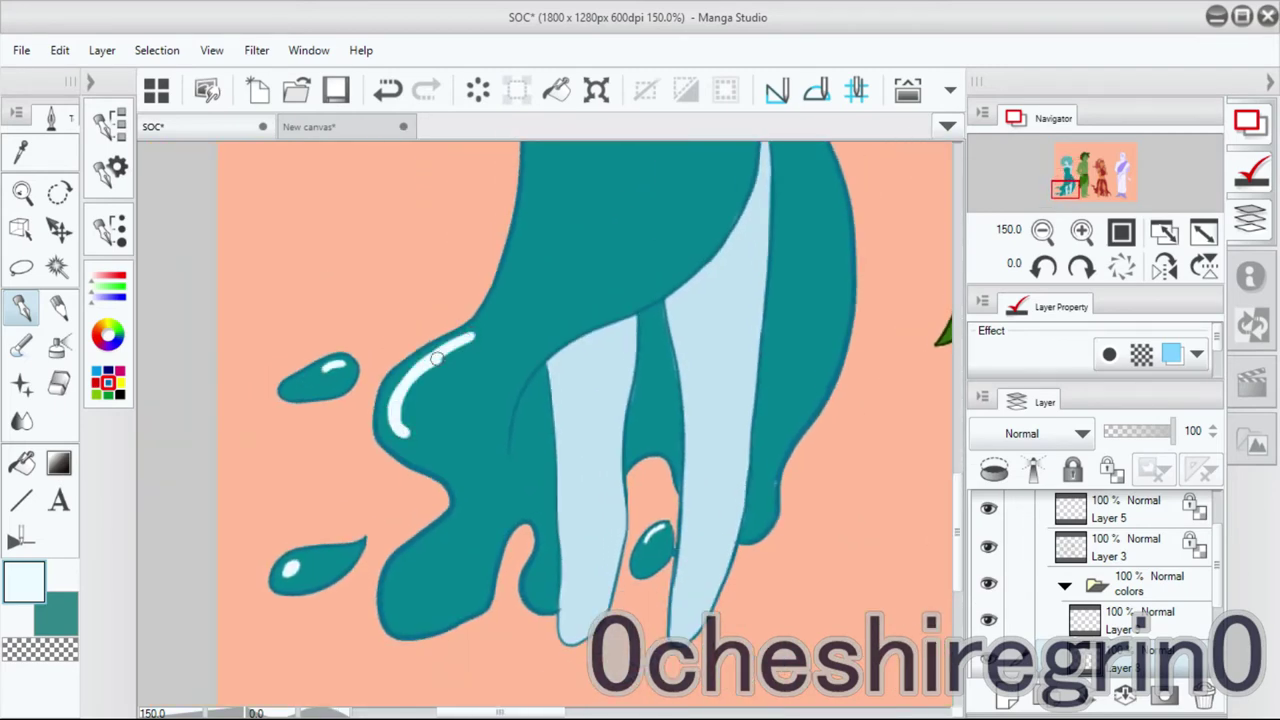
{"action": "scroll", "coordinate": [410, 424], "scroll_direction": "down", "scroll_amount": 3}
Paint the flame-like ends of the red-haired figure's skirt pale yellow on Layer 7 with a size 80 brush.
{"action": "mouse_move", "coordinate": [418, 452]}
{"action": "left_mouse_down"}
{"action": "mouse_move", "coordinate": [408, 495]}
{"action": "mouse_move", "coordinate": [814, 429]}
{"action": "mouse_move", "coordinate": [674, 609]}
{"action": "mouse_move", "coordinate": [449, 380]}
{"action": "mouse_move", "coordinate": [611, 368]}
{"action": "left_mouse_up"}
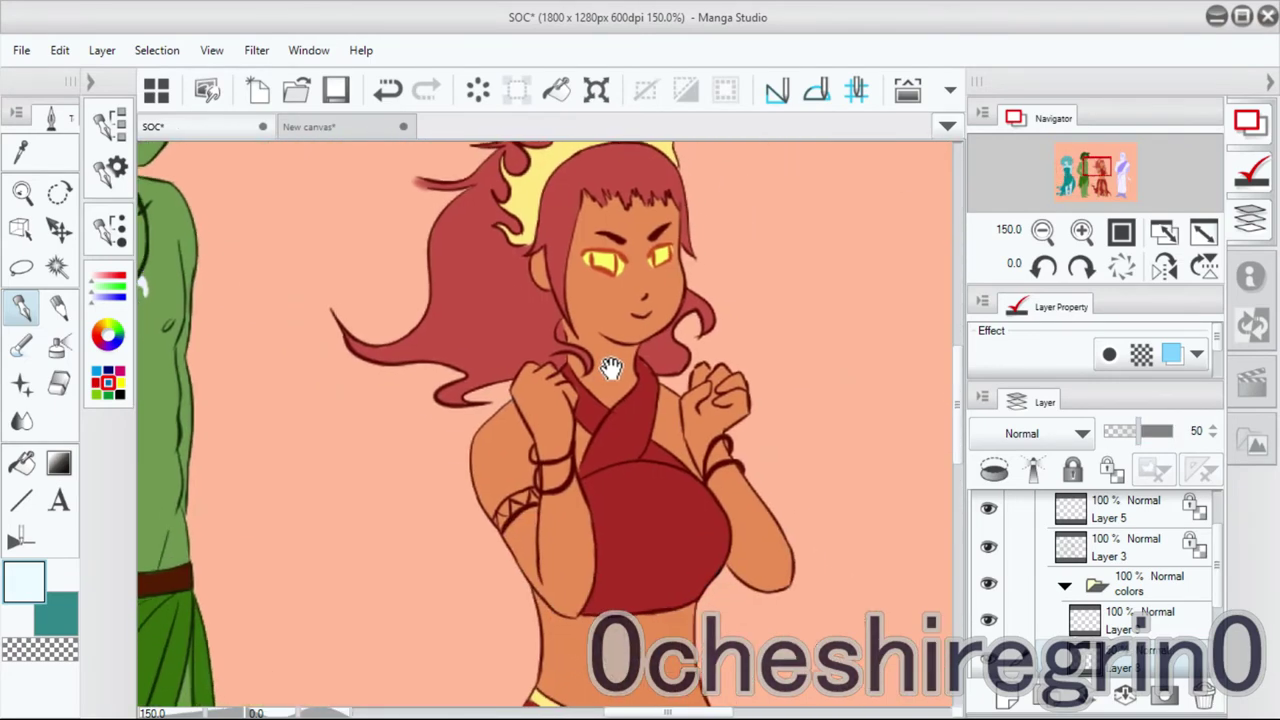
{"action": "scroll", "coordinate": [611, 368], "scroll_direction": "down", "scroll_amount": 10}
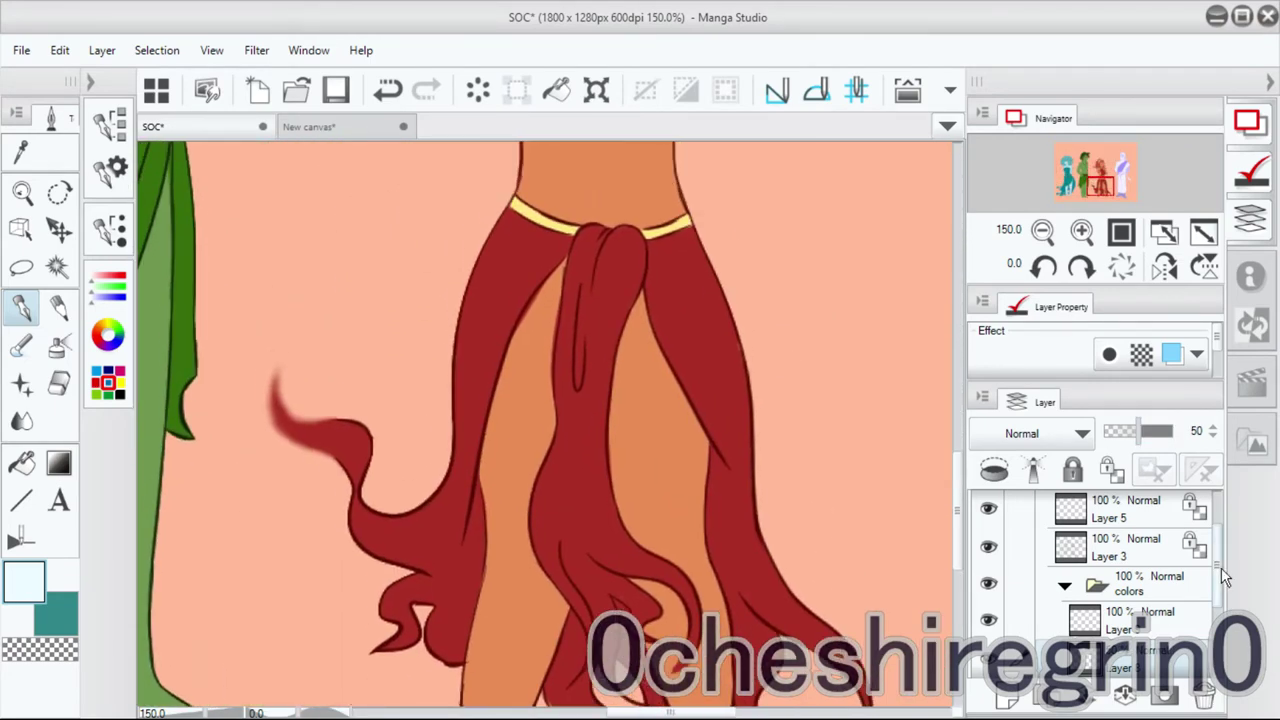
{"action": "scroll", "coordinate": [1221, 567], "scroll_direction": "up", "scroll_amount": 3}
{"action": "left_click", "coordinate": [1150, 595]}
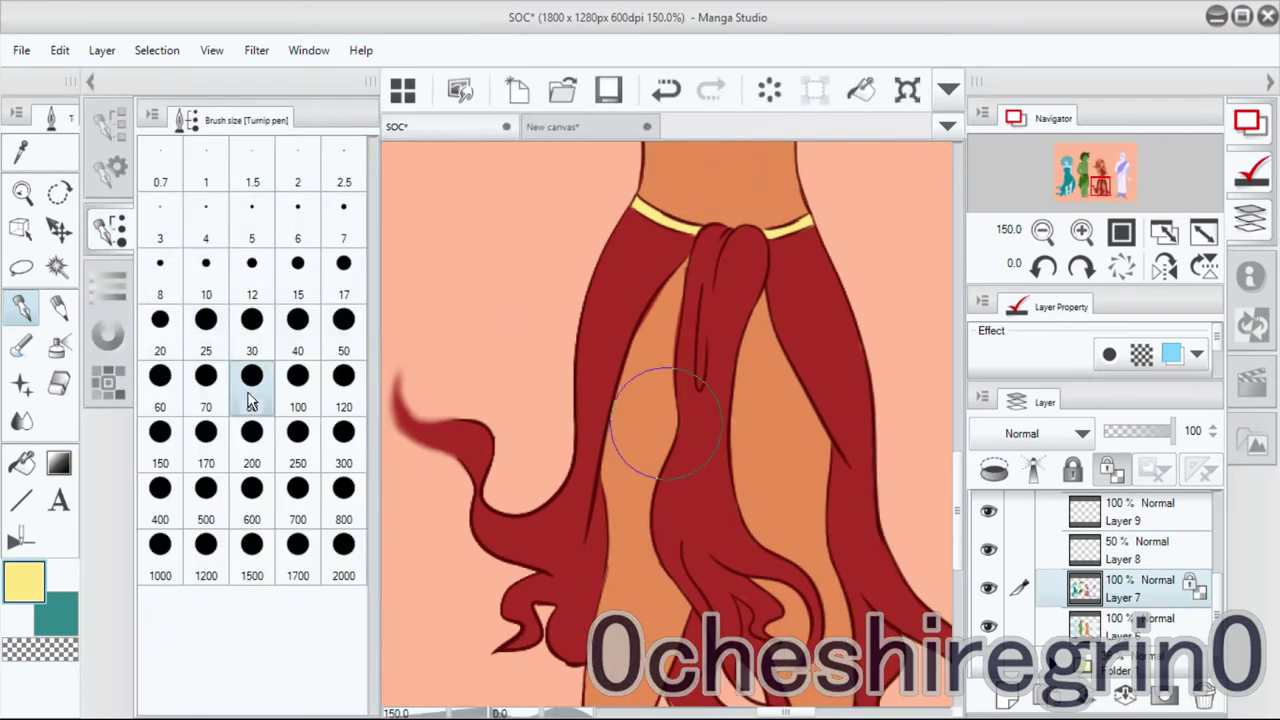
{"action": "left_click_drag", "start_coordinate": [290, 390], "coordinate": [329, 486]}
{"action": "left_click_drag", "start_coordinate": [380, 540], "coordinate": [600, 660]}
{"action": "key", "text": "ctrl+minus"}
{"action": "mouse_move", "coordinate": [670, 580]}
{"action": "left_mouse_down"}
{"action": "mouse_move", "coordinate": [720, 630]}
{"action": "mouse_move", "coordinate": [480, 480]}
{"action": "left_mouse_up"}
Paint an orange-red band across the middle of the red-haired figure's skirt, above the yellow ends.
{"action": "left_click", "coordinate": [108, 333]}
{"action": "left_click", "coordinate": [262, 340]}
{"action": "left_click_drag", "start_coordinate": [600, 457], "coordinate": [496, 462]}
{"action": "left_click", "coordinate": [108, 333]}
{"action": "mouse_move", "coordinate": [470, 400]}
{"action": "left_mouse_down"}
{"action": "mouse_move", "coordinate": [500, 414]}
{"action": "mouse_move", "coordinate": [671, 414]}
{"action": "left_mouse_up"}
Blend the red, orange-red and yellow bands of the skirt with the Blur tool at size 80.
{"action": "left_click", "coordinate": [22, 420]}
{"action": "left_click", "coordinate": [108, 230]}
{"action": "left_click", "coordinate": [258, 400]}
{"action": "mouse_move", "coordinate": [470, 470]}
{"action": "left_mouse_down"}
{"action": "mouse_move", "coordinate": [560, 500]}
{"action": "mouse_move", "coordinate": [690, 500]}
{"action": "left_mouse_up"}
Paint the upper part of the red-haired figure's skirt dark maroon and blur it into the red below.
{"action": "left_click", "coordinate": [108, 333]}
{"action": "left_click", "coordinate": [266, 364]}
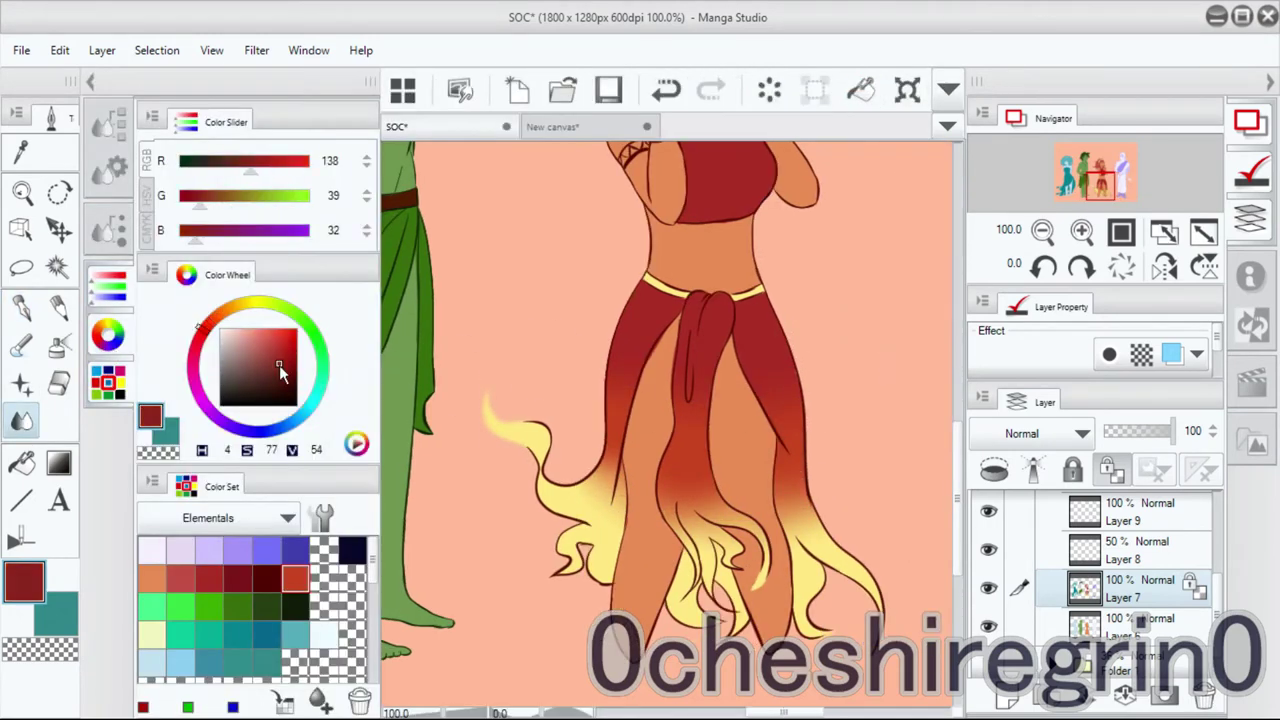
{"action": "left_click", "coordinate": [22, 308]}
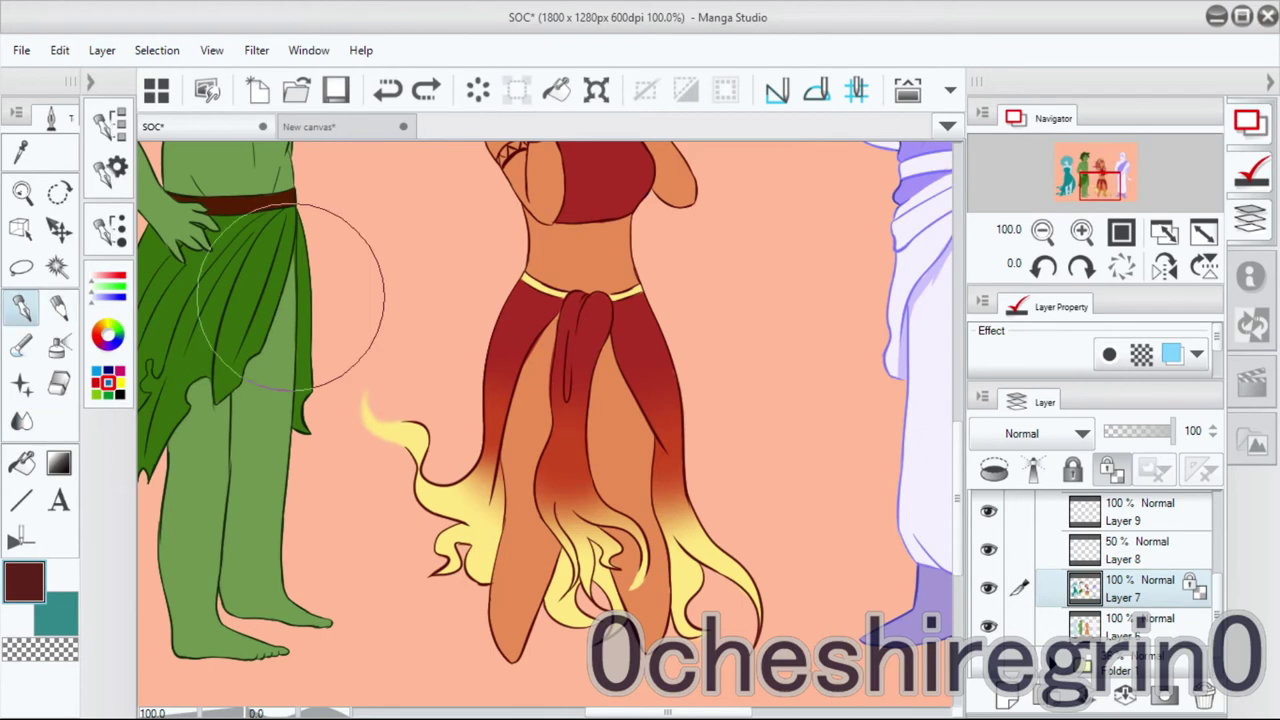
{"action": "left_click_drag", "start_coordinate": [565, 320], "coordinate": [515, 290]}
{"action": "left_click", "coordinate": [22, 420]}
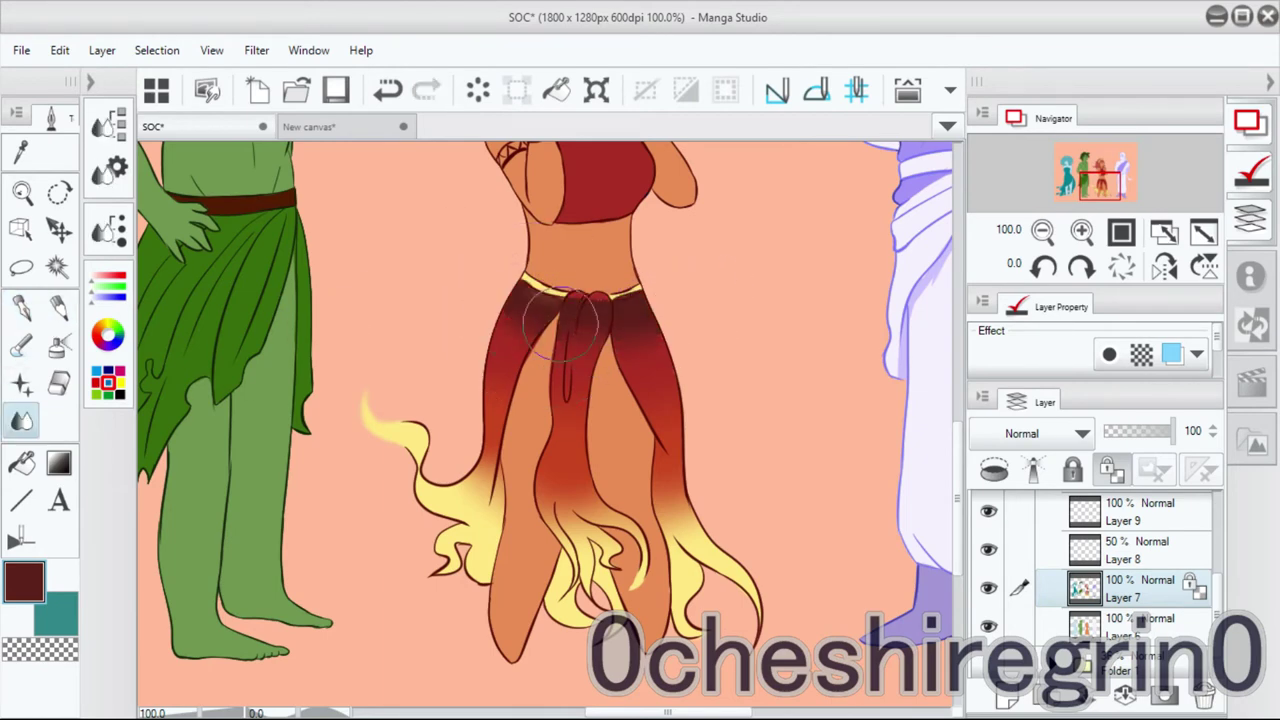
Touch up the dark maroon around the skirt's knot and waistband, and smooth it with the Blur tool at size 30.
{"action": "scroll", "coordinate": [605, 395], "scroll_direction": "up", "scroll_amount": 3}
{"action": "left_click", "coordinate": [22, 308]}
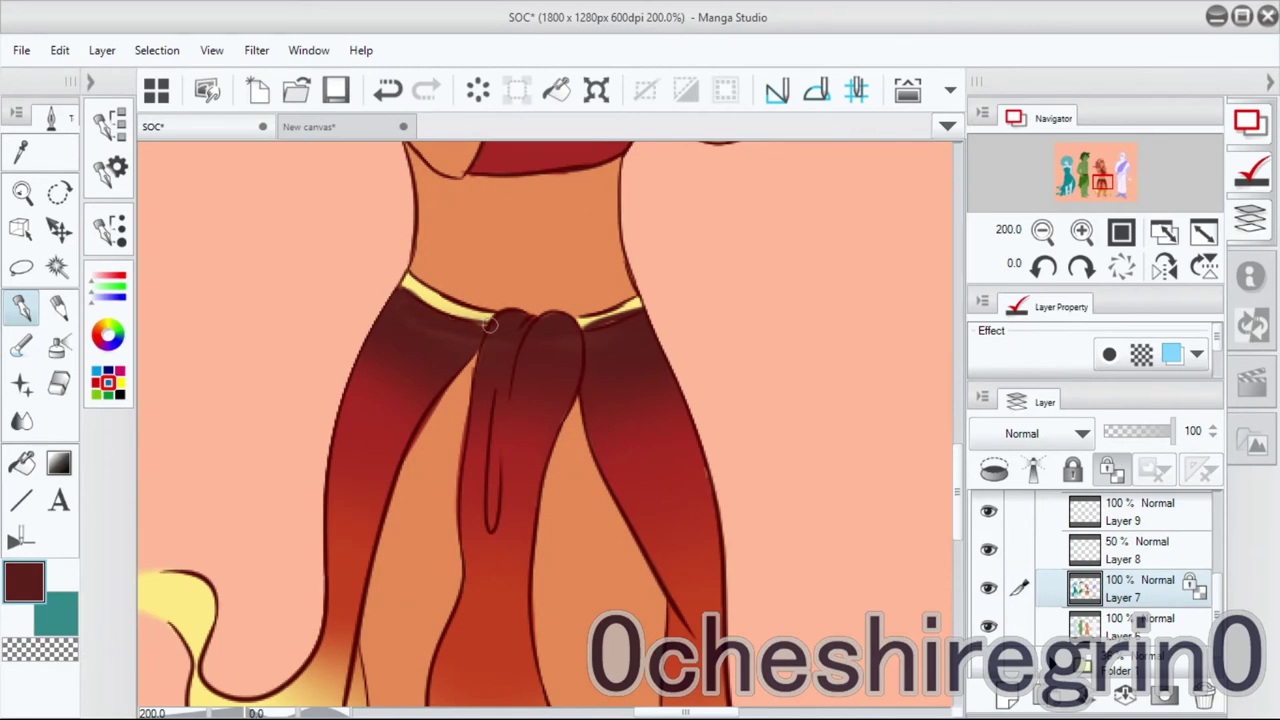
{"action": "left_click", "coordinate": [22, 420]}
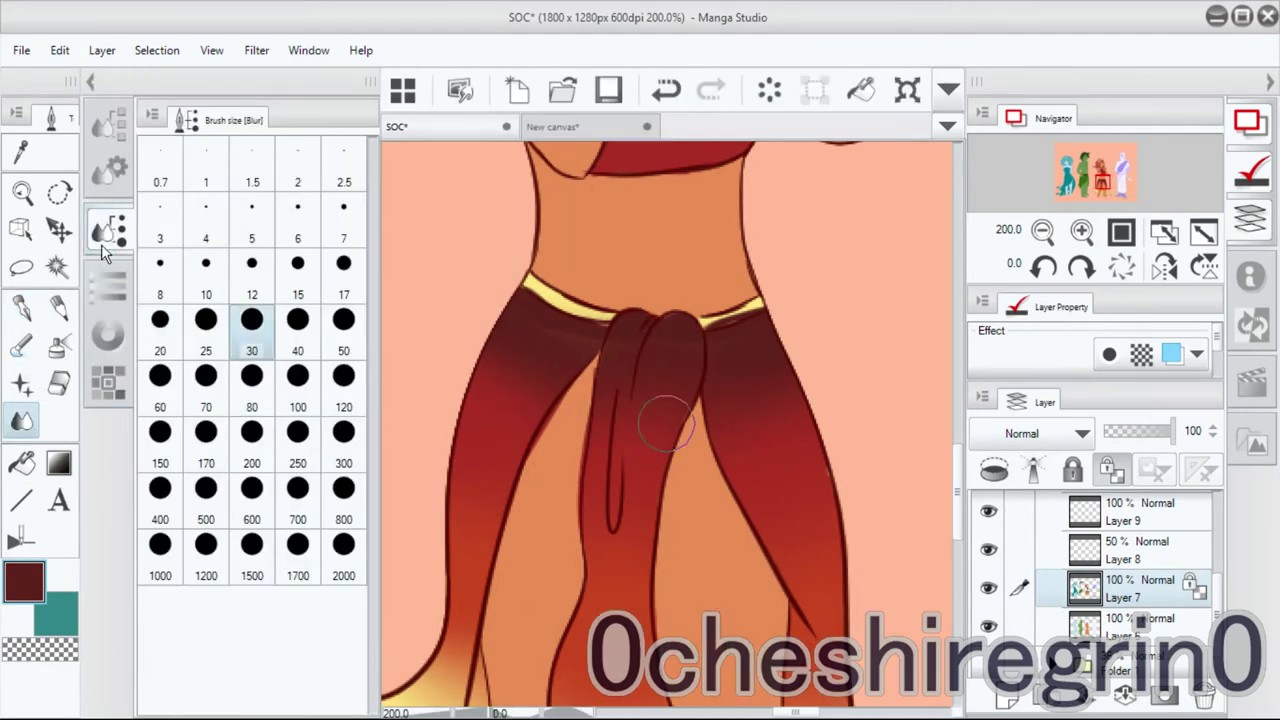
{"action": "scroll", "coordinate": [543, 337], "scroll_direction": "down", "scroll_amount": 1}
Paint the tips of the red-haired figure's hair pale yellow (RGB 255, 230, 129) and blur their edges into the red.
{"action": "mouse_move", "coordinate": [724, 172]}
{"action": "left_mouse_down"}
{"action": "mouse_move", "coordinate": [724, 472]}
{"action": "mouse_move", "coordinate": [904, 478]}
{"action": "left_mouse_up"}
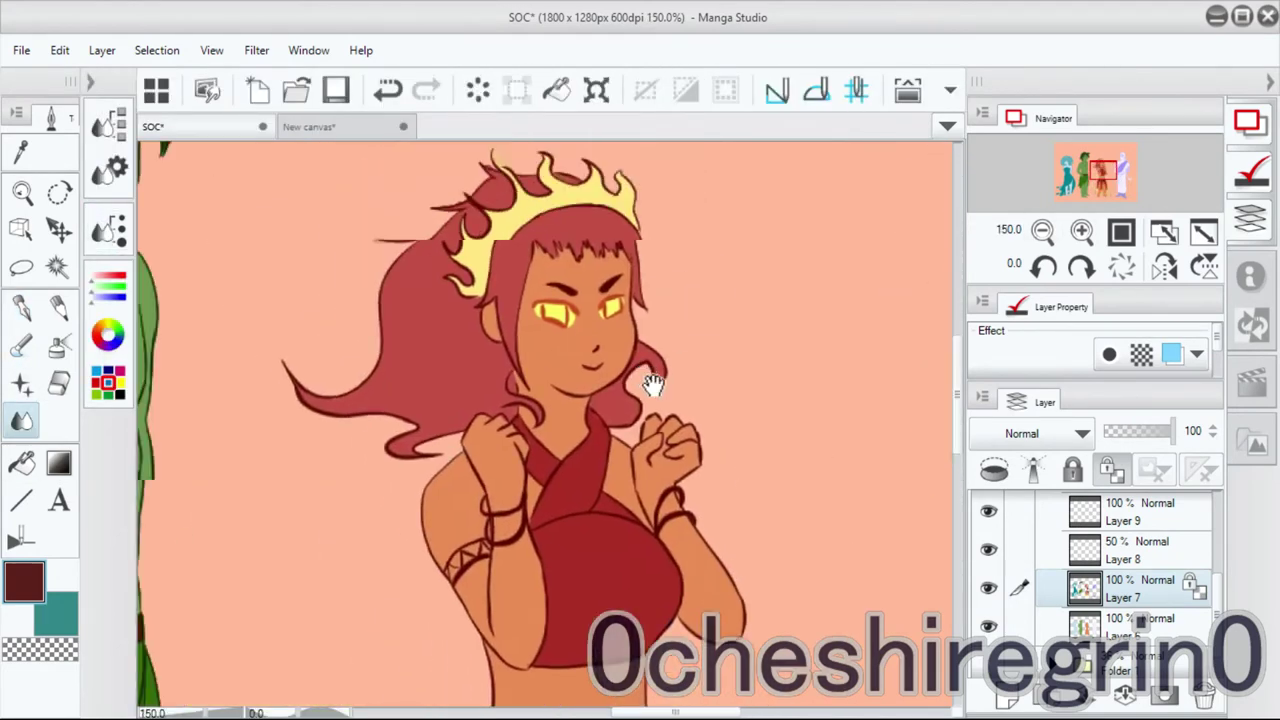
{"action": "left_click", "coordinate": [108, 334]}
{"action": "left_click", "coordinate": [152, 632]}
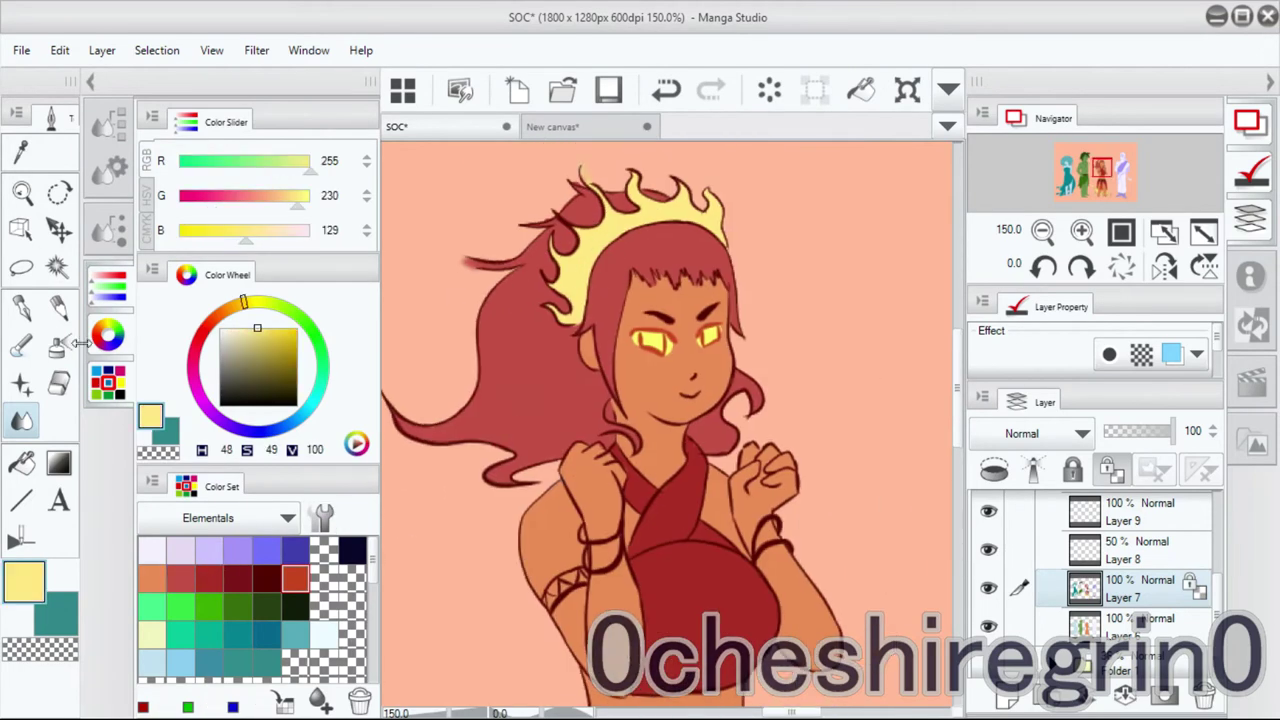
{"action": "left_click", "coordinate": [108, 334]}
{"action": "key", "text": "p"}
{"action": "mouse_move", "coordinate": [303, 429]}
{"action": "left_mouse_down"}
{"action": "mouse_move", "coordinate": [333, 254]}
{"action": "mouse_move", "coordinate": [368, 469]}
{"action": "mouse_move", "coordinate": [605, 432]}
{"action": "left_mouse_up"}
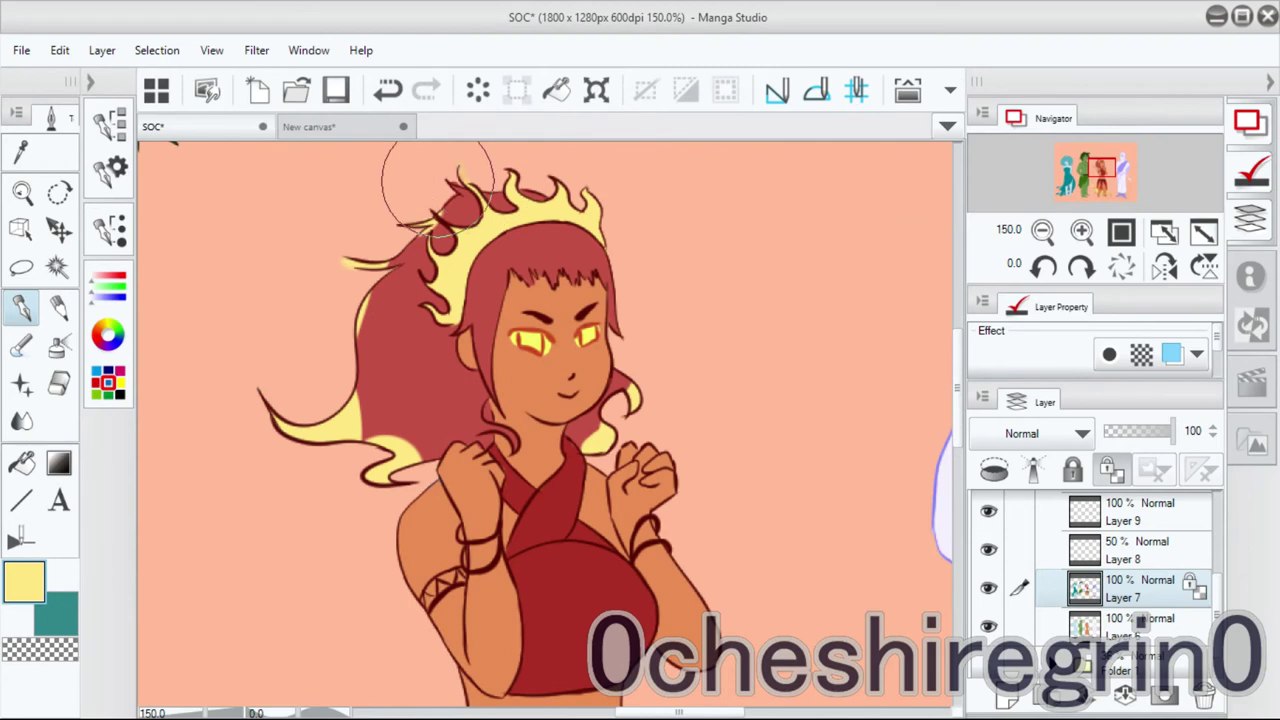
{"action": "key", "text": "j"}
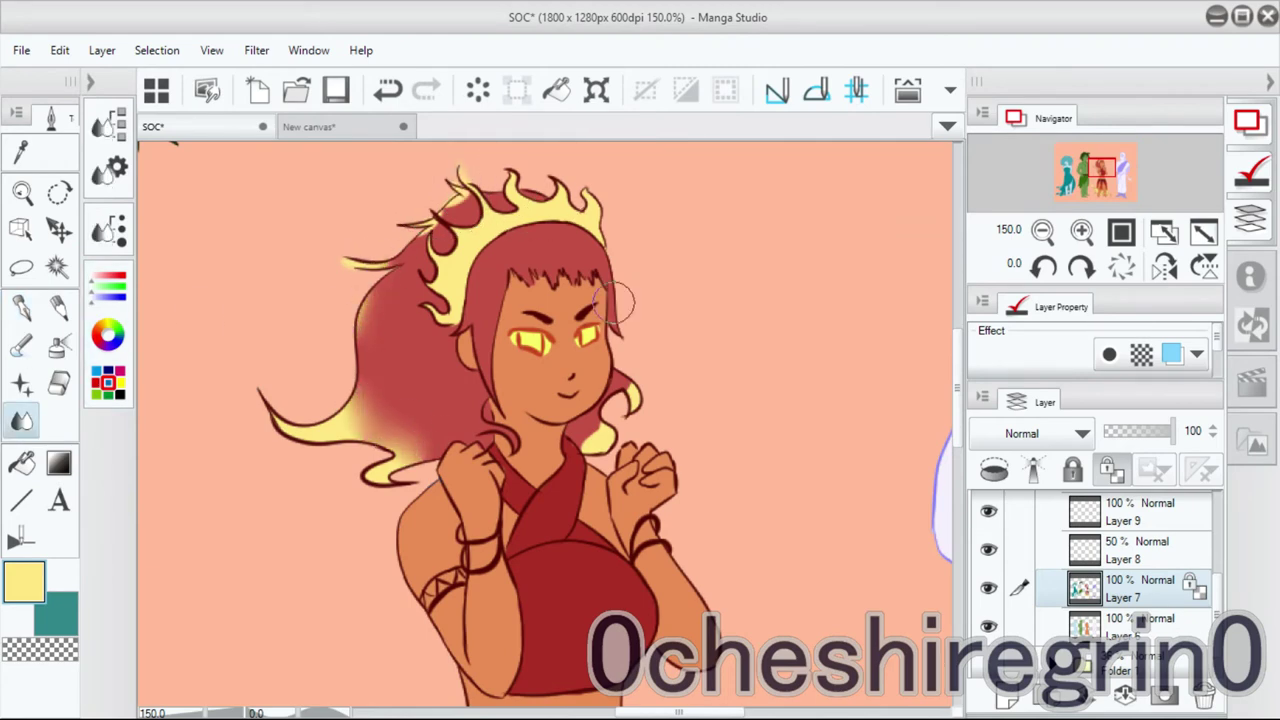
Paint the small curl beside the red-haired figure's neck pale yellow with a size 10 brush and blend it with Blur.
{"action": "key", "text": "p"}
{"action": "left_click", "coordinate": [108, 230]}
{"action": "left_click", "coordinate": [205, 277]}
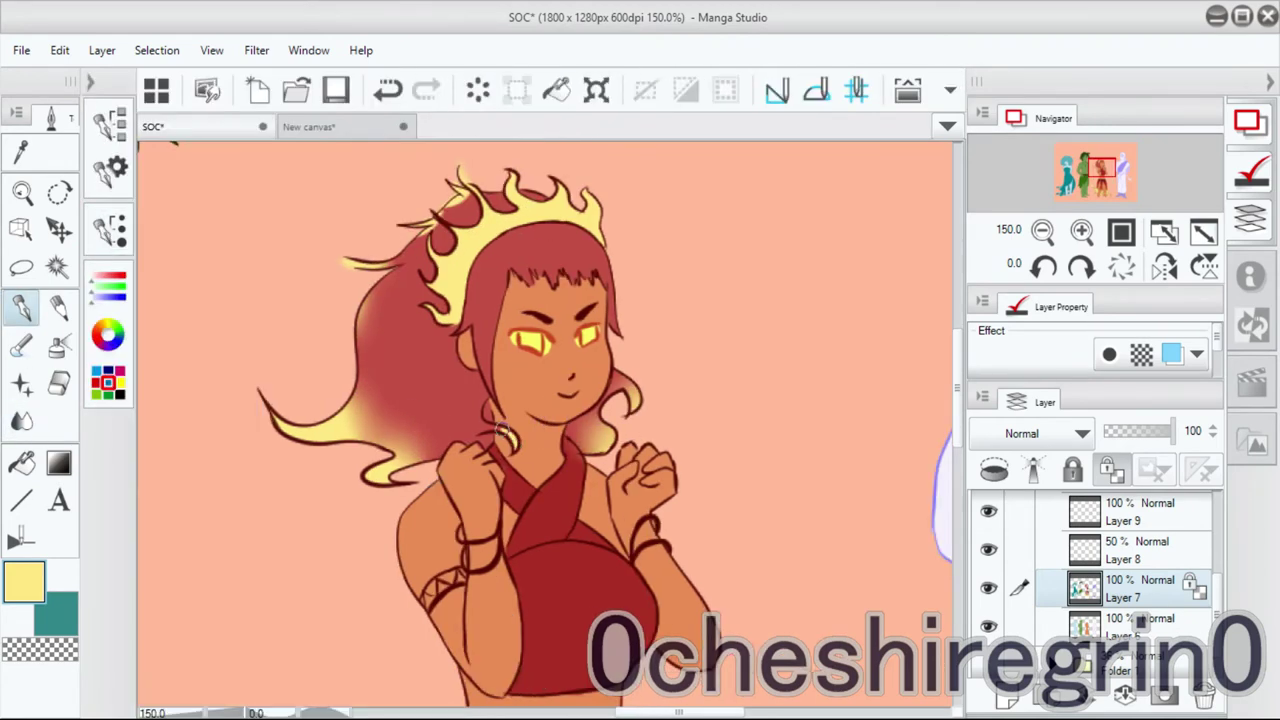
{"action": "left_click", "coordinate": [22, 423]}
Paint the lower edge of the red-haired figure's bangs dark maroon and blur it up into the hair.
{"action": "scroll", "coordinate": [618, 393], "scroll_direction": "up", "scroll_amount": 2}
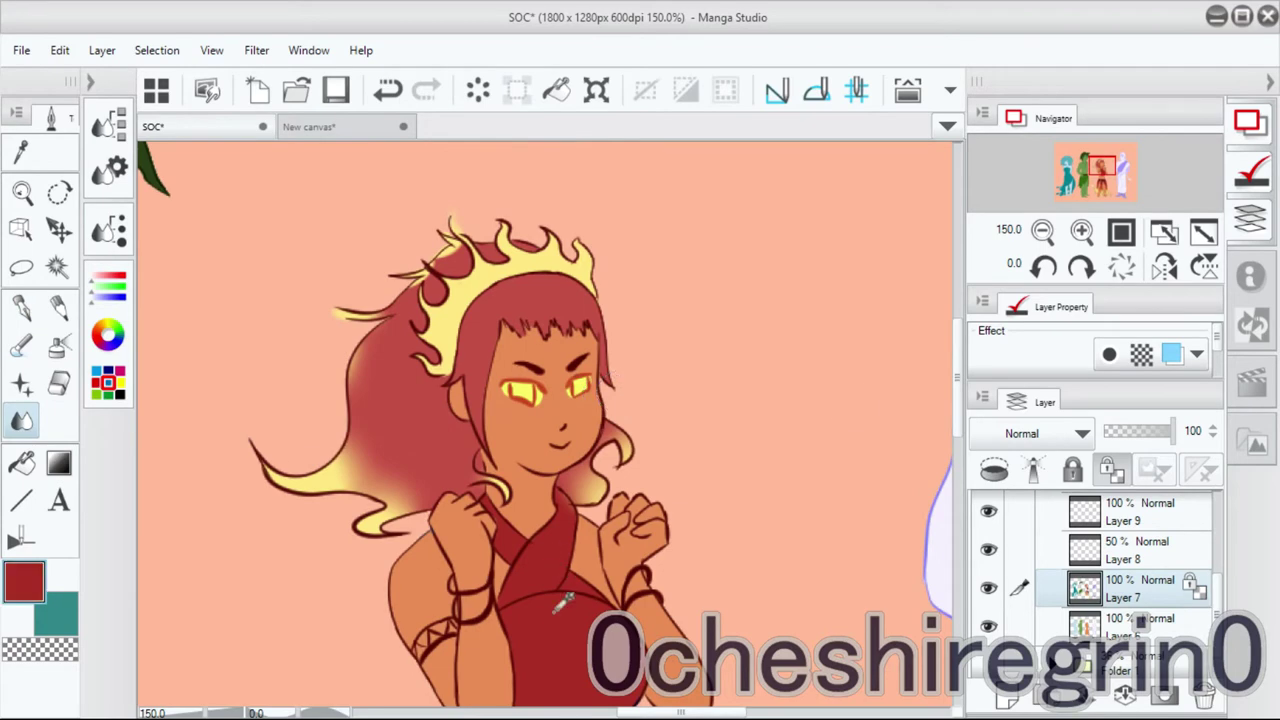
{"action": "scroll", "coordinate": [563, 600], "scroll_direction": "down", "scroll_amount": 10}
{"action": "scroll", "coordinate": [450, 450], "scroll_direction": "up", "scroll_amount": 10}
{"action": "scroll", "coordinate": [388, 233], "scroll_direction": "up", "scroll_amount": 2}
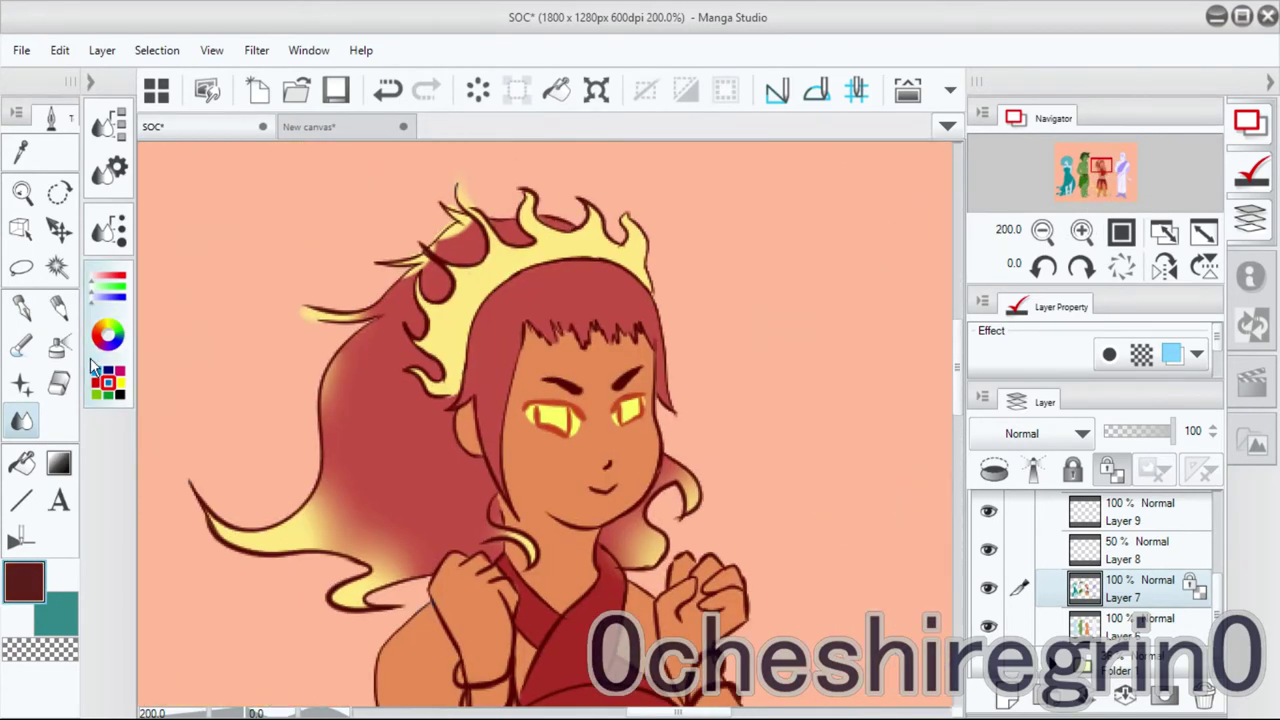
{"action": "key", "text": "p"}
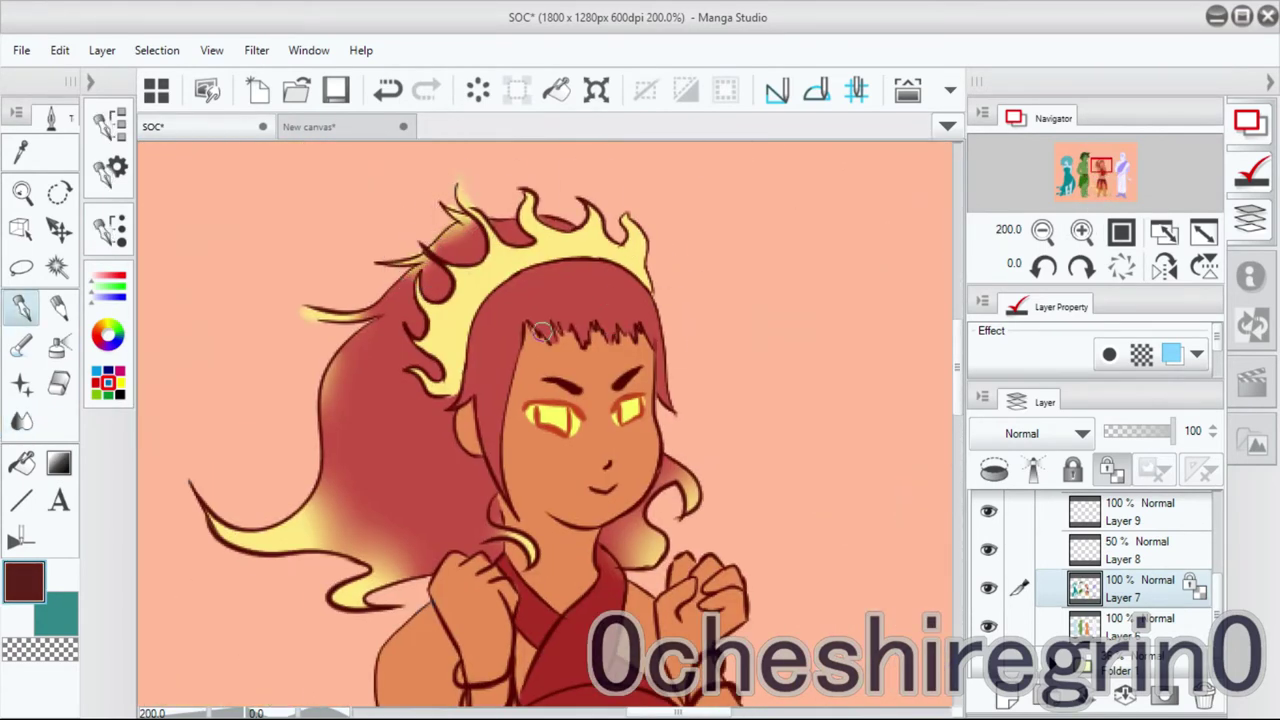
{"action": "key", "text": "j"}
{"action": "left_click_drag", "start_coordinate": [641, 323], "coordinate": [660, 320]}
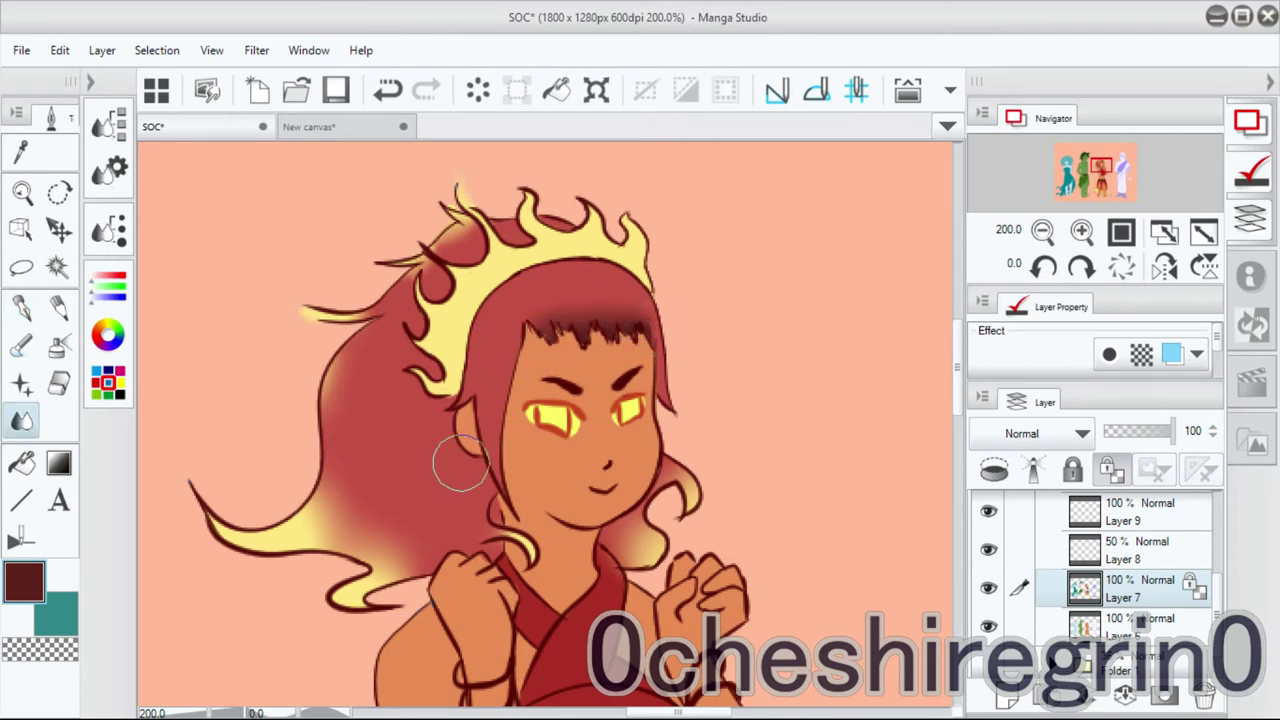
Add dark maroon streaks running up through the red-haired figure's bangs and soften them with the Blur tool.
{"action": "key", "text": "p"}
{"action": "key", "text": "j"}
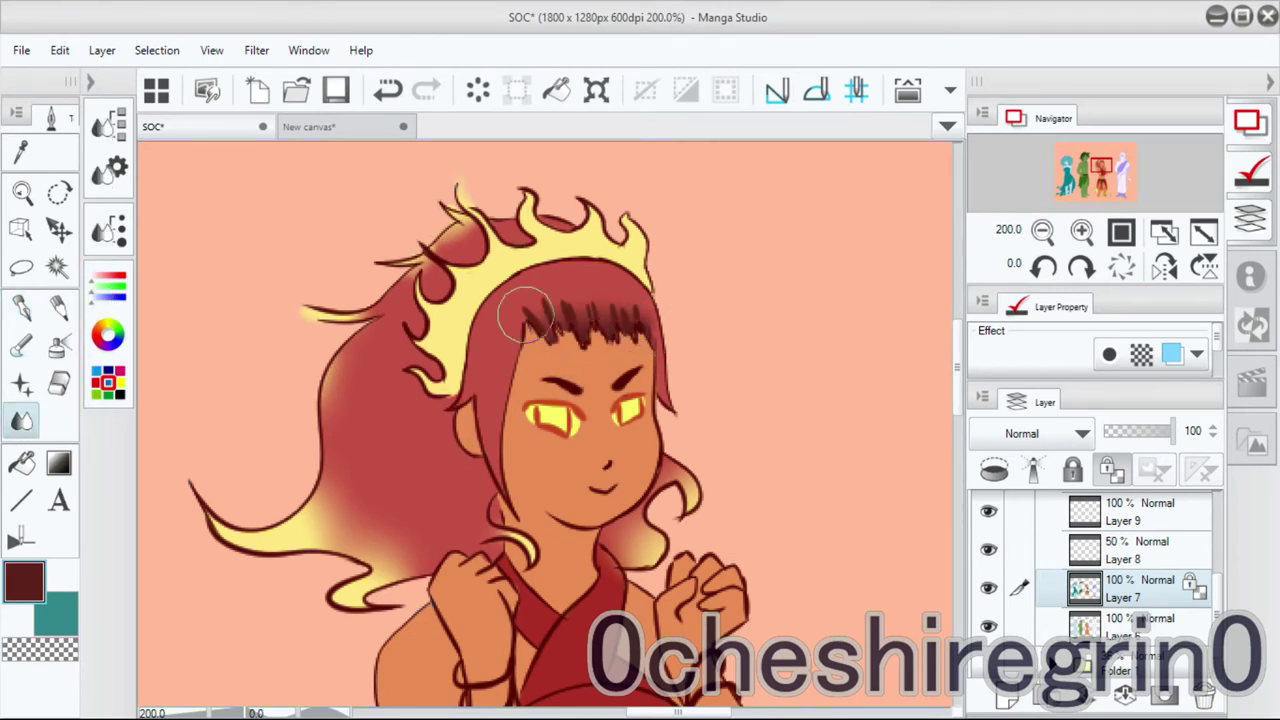
{"action": "key", "text": "ctrl+minus"}
{"action": "scroll", "coordinate": [545, 425], "scroll_direction": "right", "scroll_amount": 10}
{"action": "key", "text": "ctrl+0"}
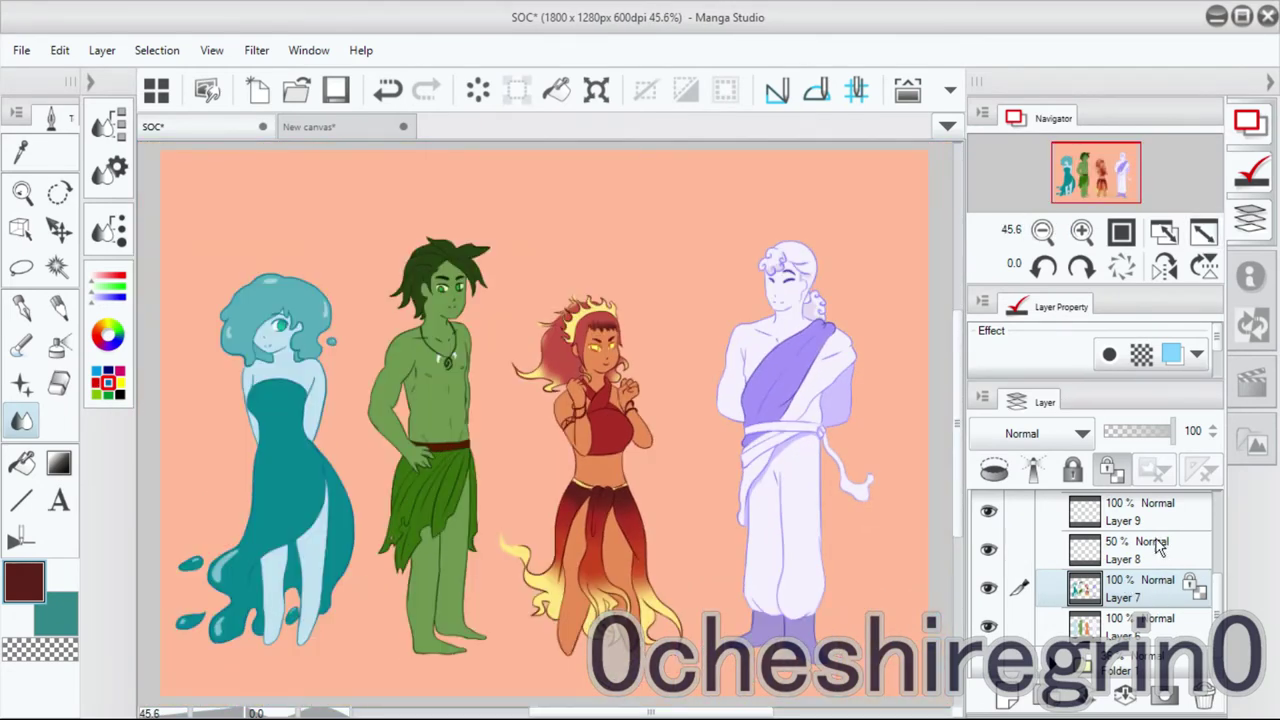
Create a new layer above Layer 9, set its blending mode to Multiply, and choose light purple for shading with the pen.
{"action": "left_click", "coordinate": [1004, 698]}
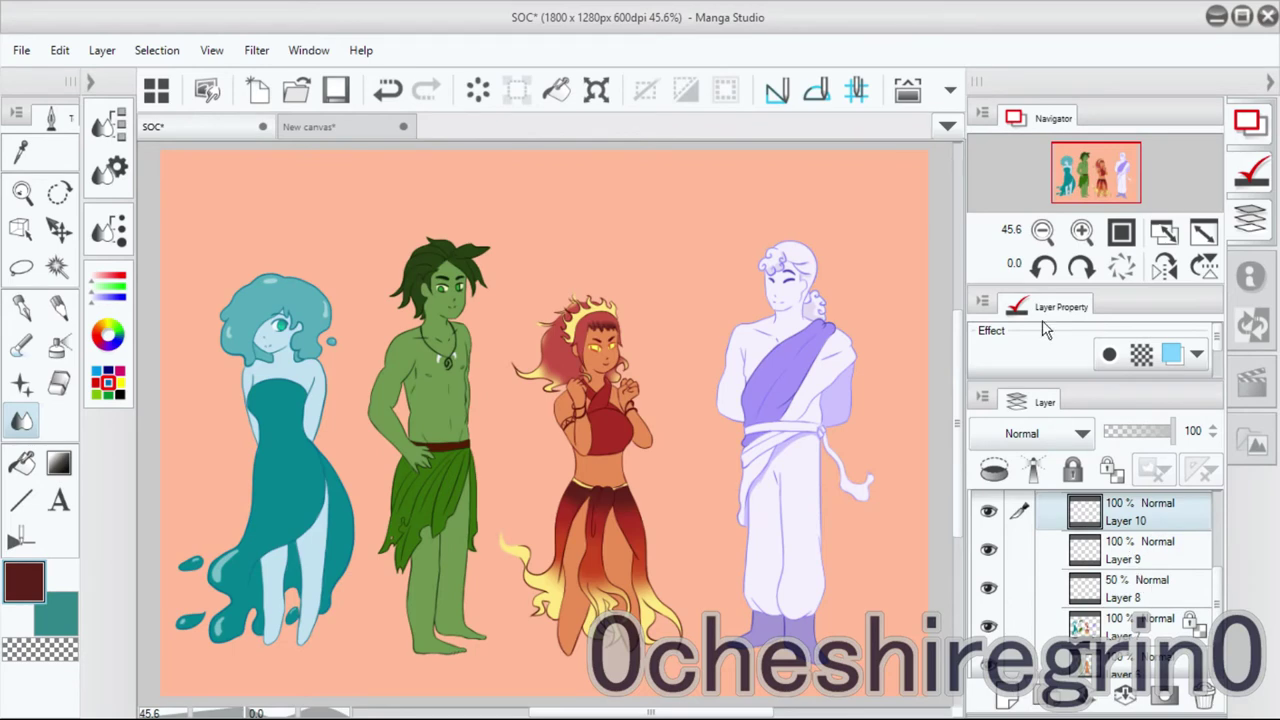
{"action": "left_click", "coordinate": [122, 379]}
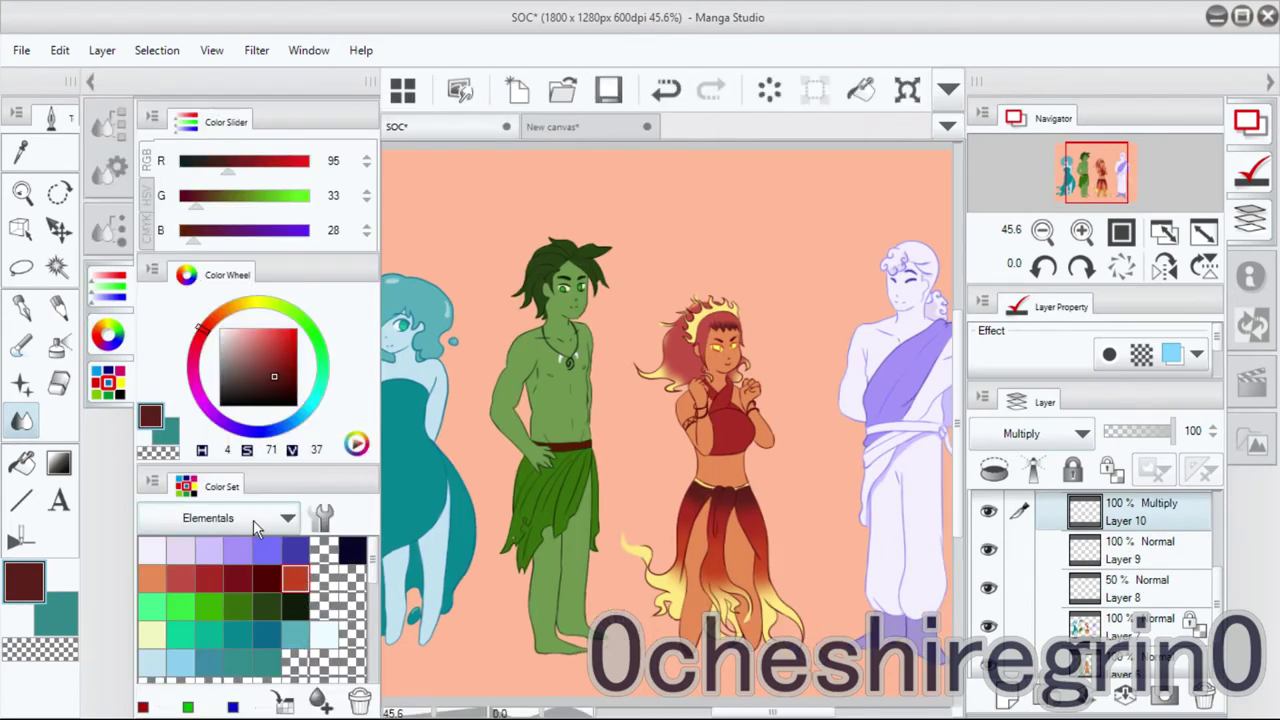
{"action": "left_click", "coordinate": [240, 550]}
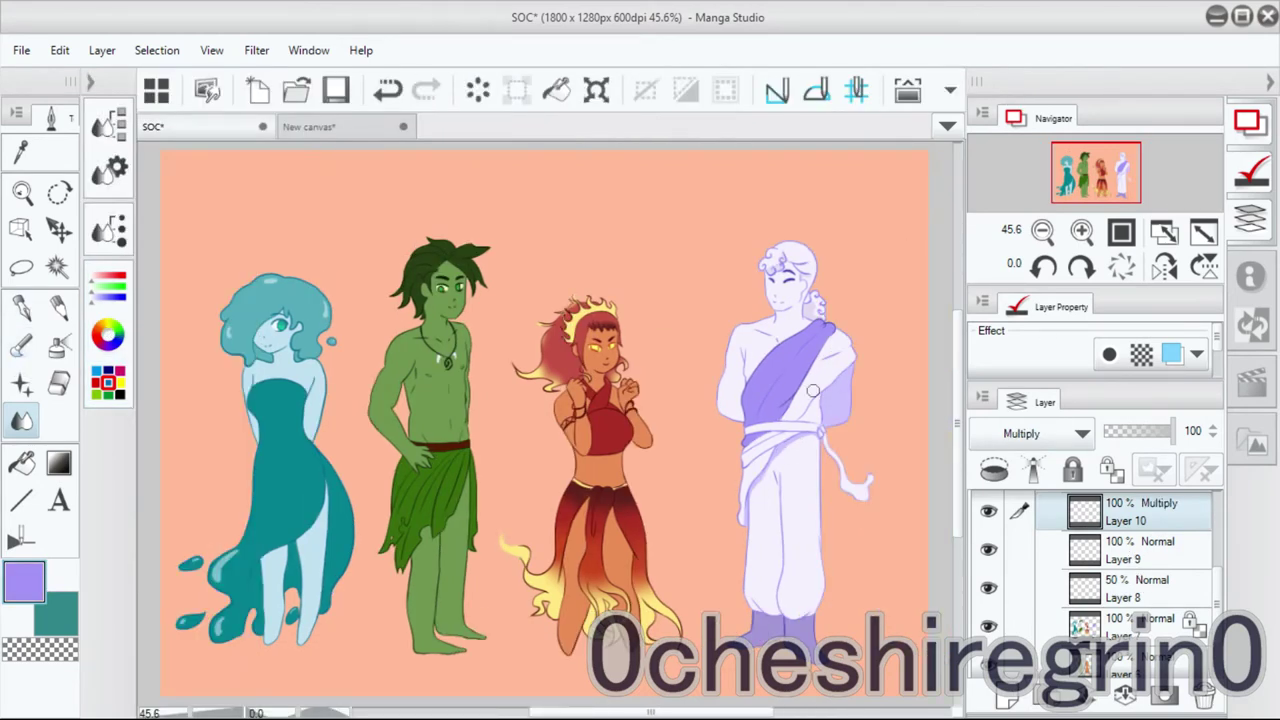
{"action": "key", "text": "p"}
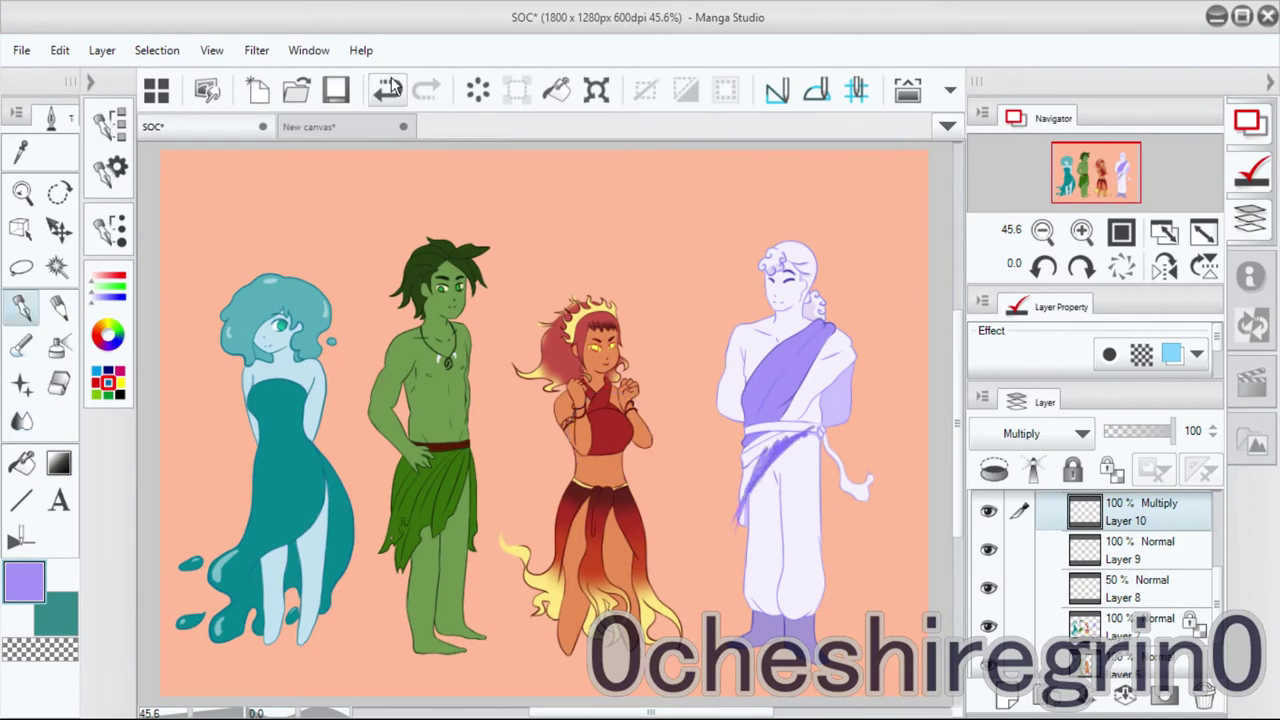
Select the silhouettes of all four figures using the Auto select tool on Layer 6.
{"action": "left_click", "coordinate": [857, 221], "text": "ctrl+shift"}
{"action": "key", "text": "w"}
{"action": "left_click", "coordinate": [680, 150]}
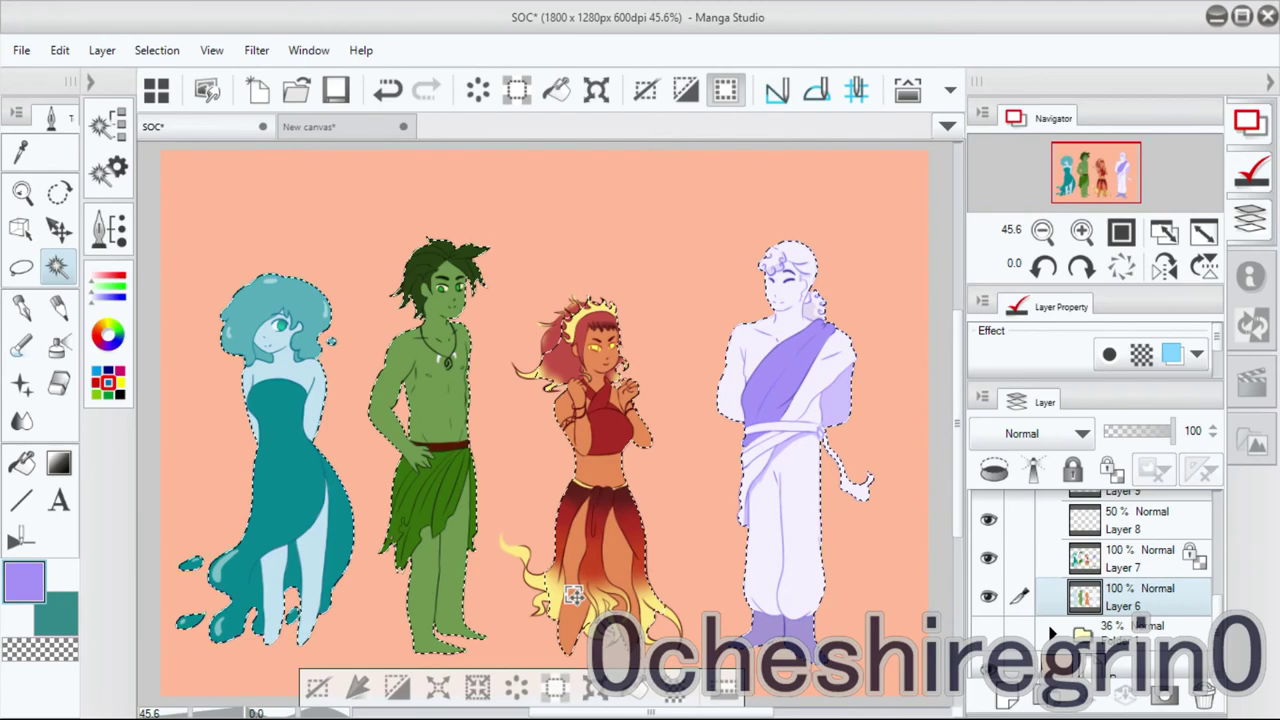
Paint light purple shading on Layer 10 along the white-robed figure's waist folds and the edge of the draped sleeve.
{"action": "scroll", "coordinate": [580, 592], "scroll_direction": "up", "scroll_amount": 4}
{"action": "key", "text": "p"}
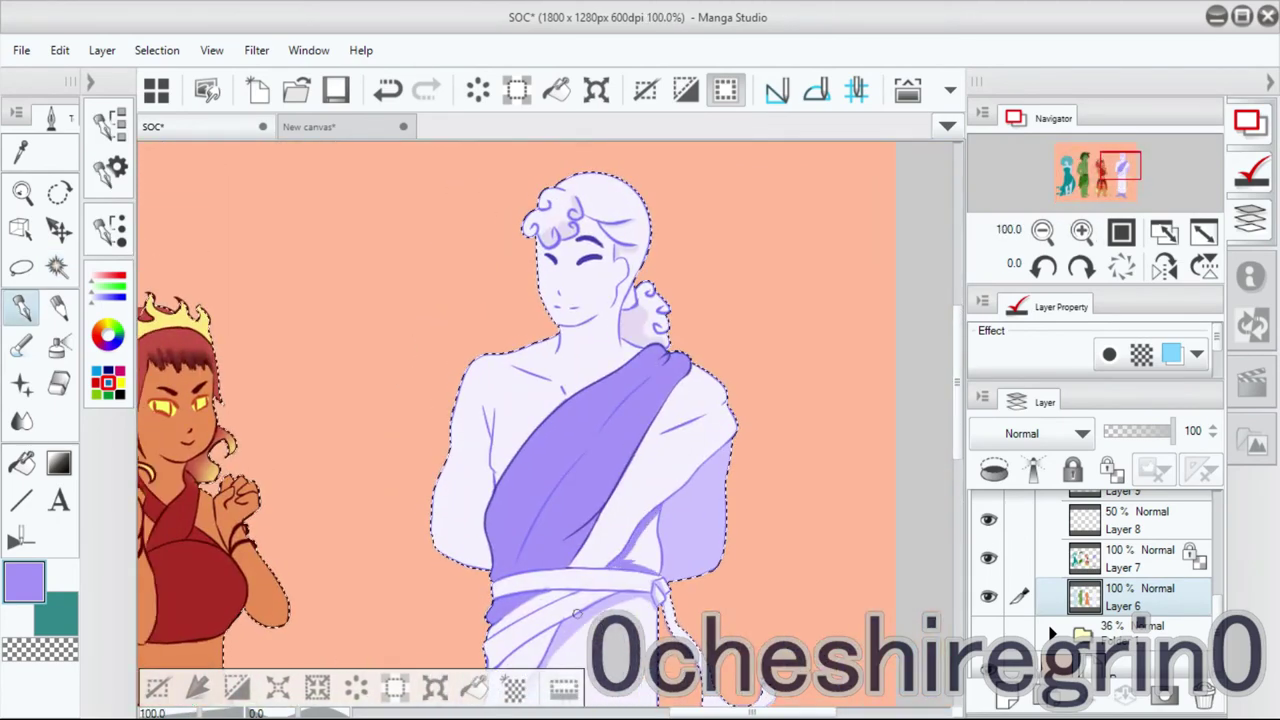
{"action": "left_click_drag", "start_coordinate": [554, 505], "coordinate": [571, 453]}
{"action": "left_click", "coordinate": [388, 90]}
{"action": "key", "text": "ctrl+y"}
{"action": "key", "text": "ctrl+y"}
{"action": "key", "text": "ctrl+y"}
{"action": "key", "text": "ctrl+y"}
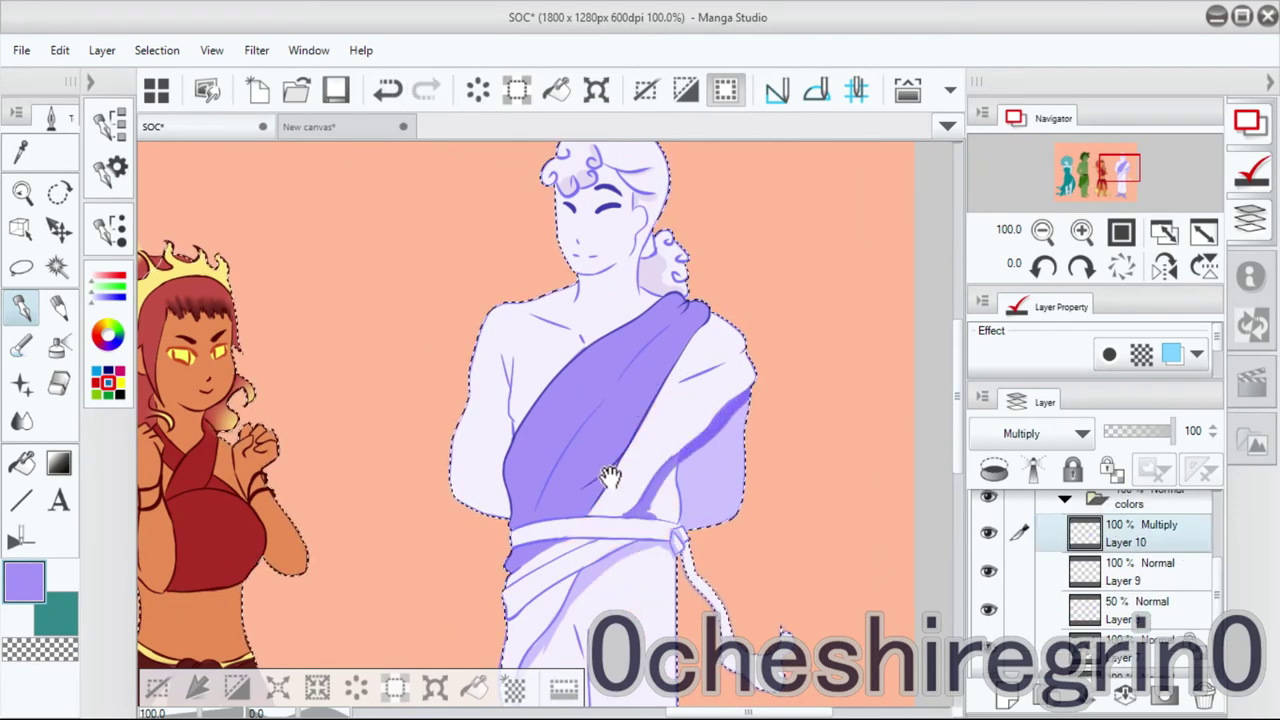
Extend the light purple shading beneath the white-robed figure's sleeve and add streaks along the folds of the purple sash.
{"action": "mouse_move", "coordinate": [560, 700]}
{"action": "left_mouse_down"}
{"action": "mouse_move", "coordinate": [580, 530]}
{"action": "mouse_move", "coordinate": [538, 558]}
{"action": "mouse_move", "coordinate": [629, 257]}
{"action": "mouse_move", "coordinate": [580, 620]}
{"action": "left_mouse_up"}
{"action": "left_click_drag", "start_coordinate": [646, 377], "coordinate": [642, 431]}
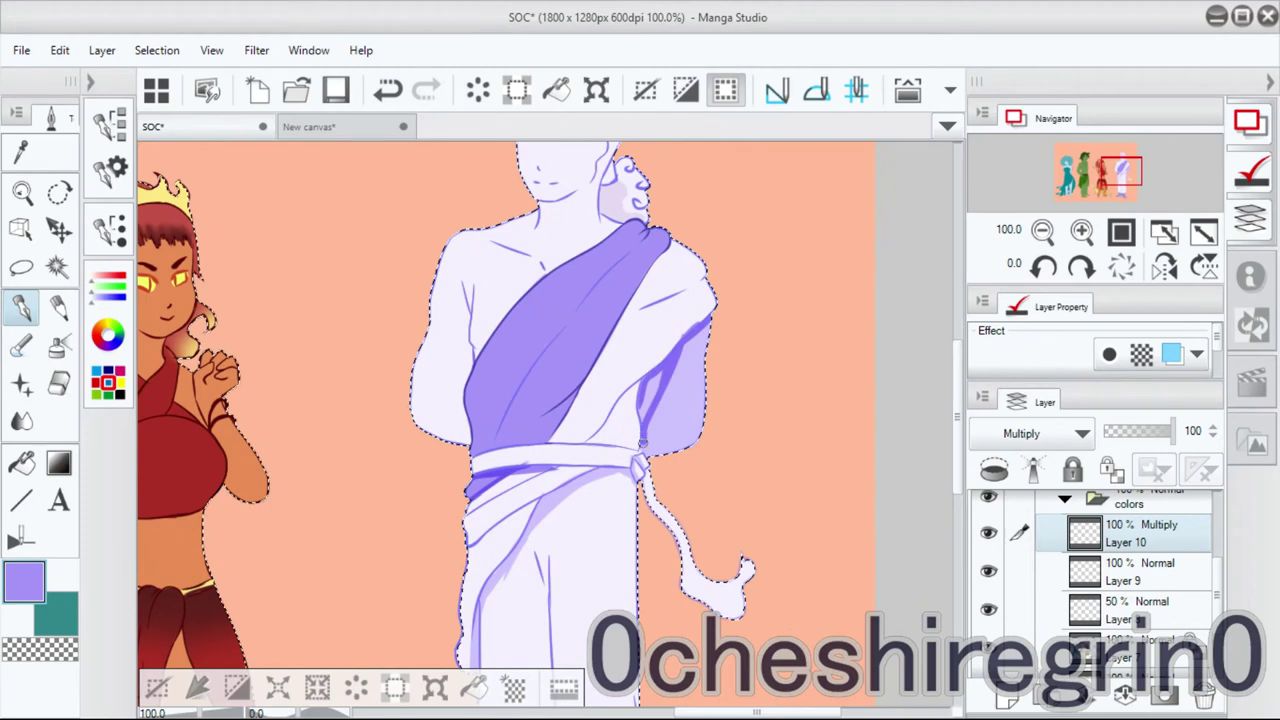
{"action": "left_click_drag", "start_coordinate": [704, 313], "coordinate": [732, 393]}
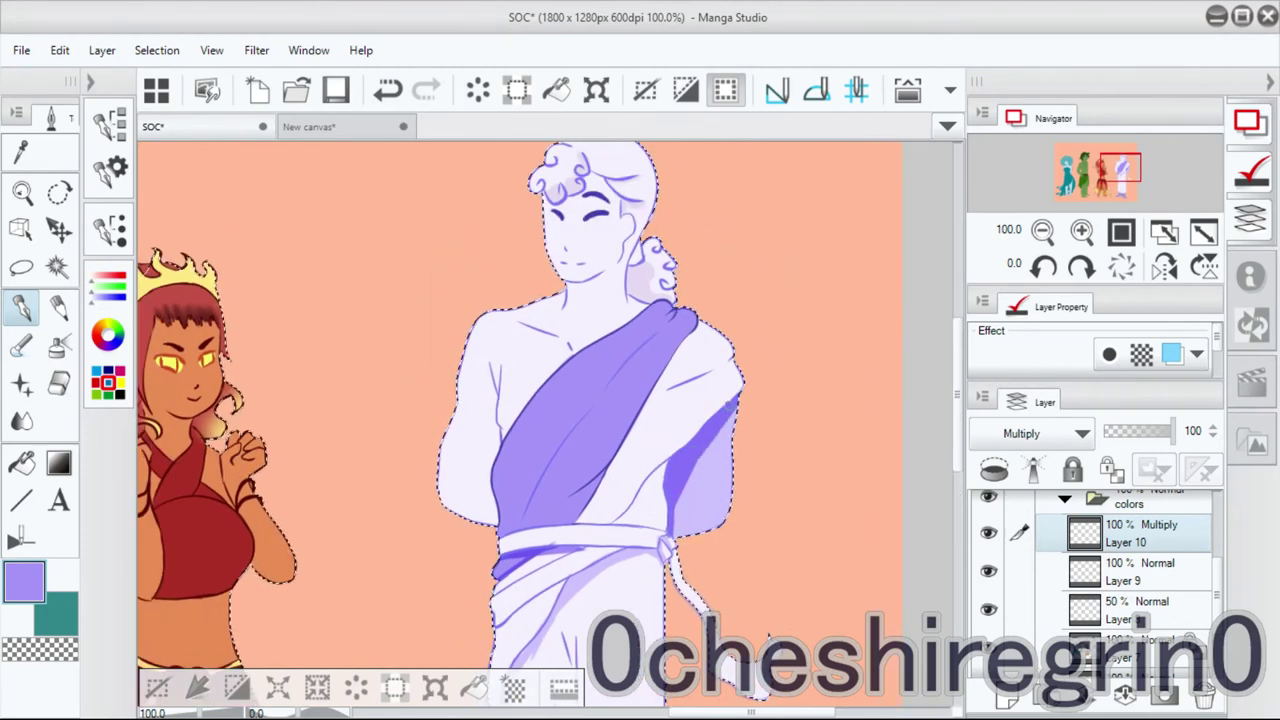
{"action": "scroll", "coordinate": [732, 393], "scroll_direction": "up", "scroll_amount": 3}
{"action": "scroll", "coordinate": [791, 391], "scroll_direction": "down", "scroll_amount": 5}
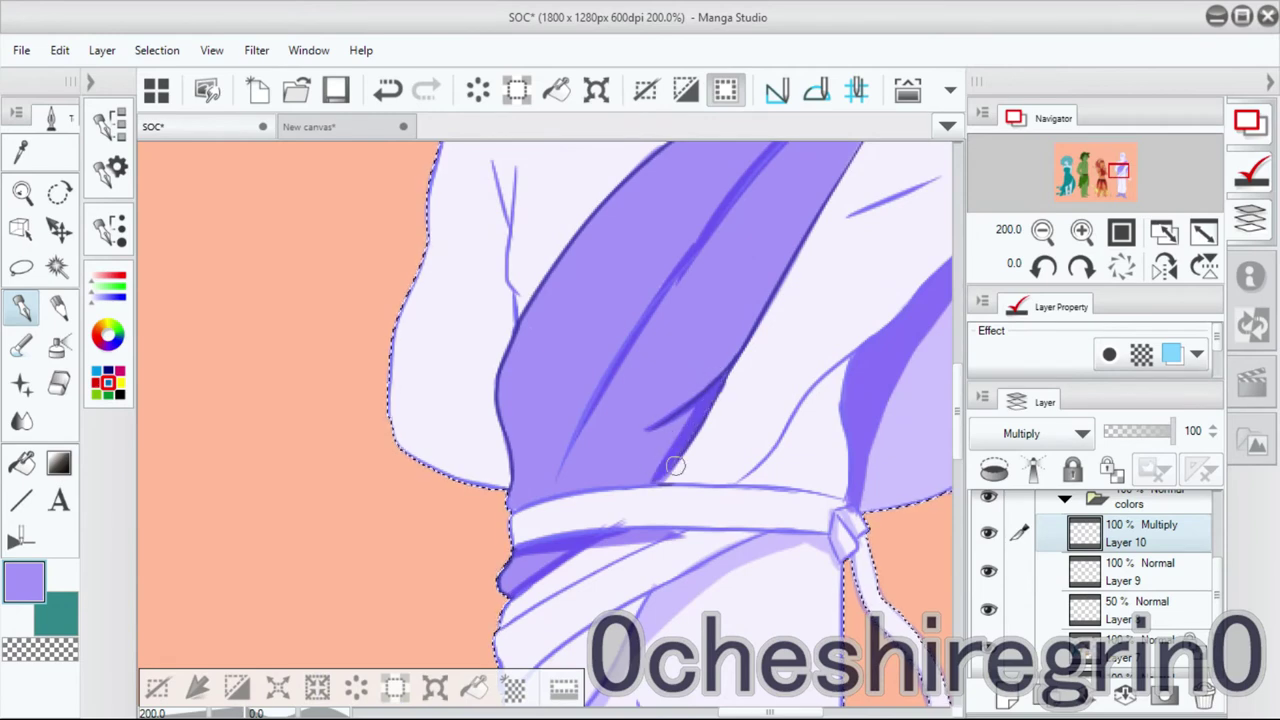
Choose the muted red swatch from the Elementals color set and shade the red-haired figure's neck beneath the chin.
{"action": "left_click", "coordinate": [1042, 231]}
{"action": "left_click", "coordinate": [1042, 231]}
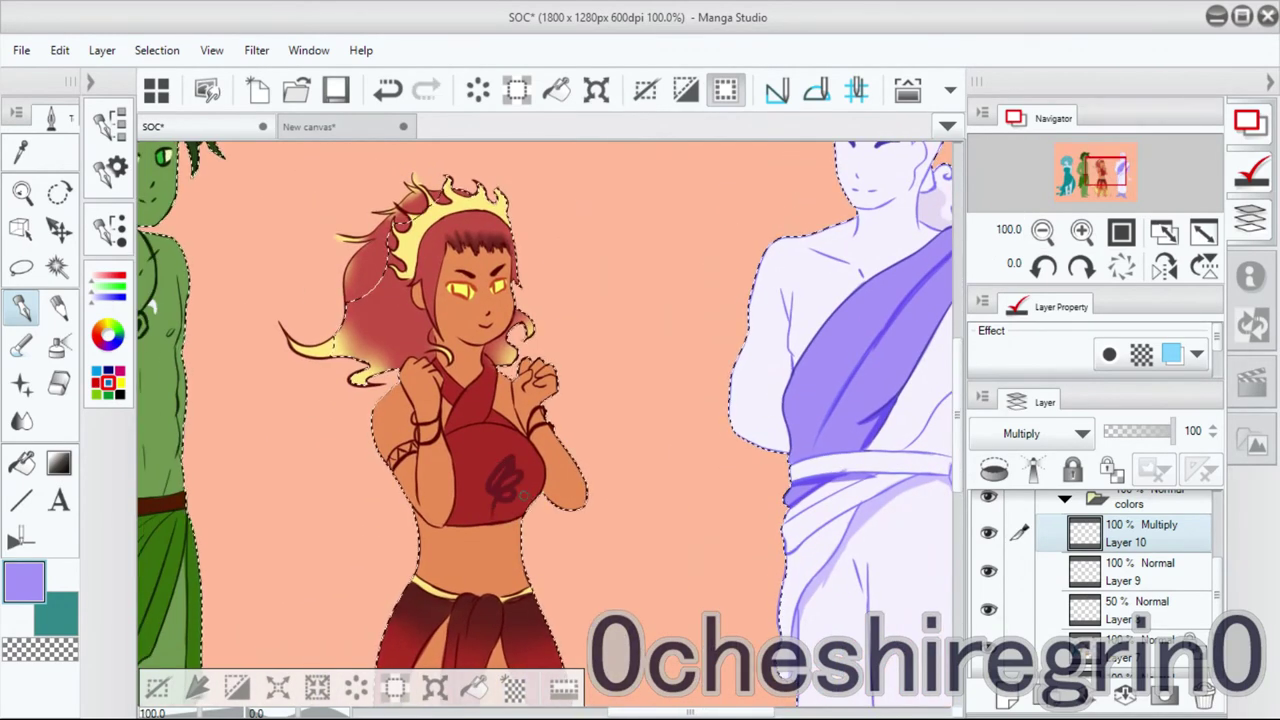
{"action": "left_click", "coordinate": [110, 336]}
{"action": "left_click", "coordinate": [180, 578]}
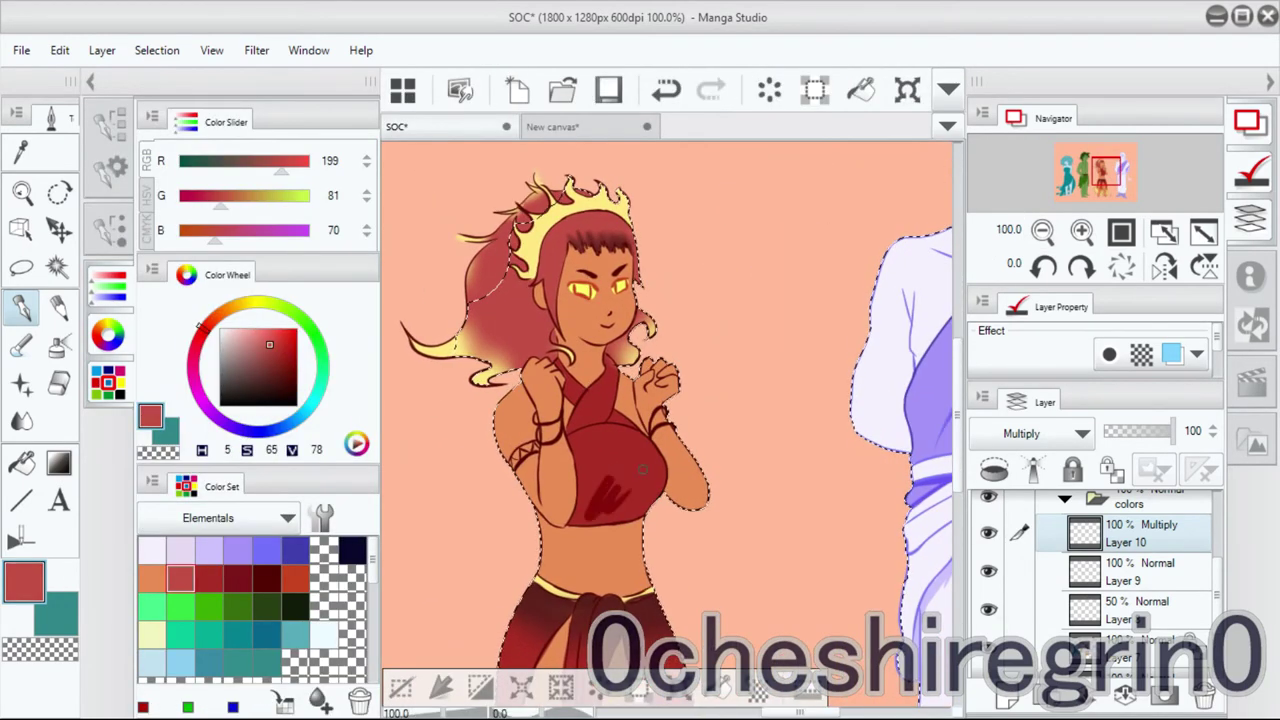
{"action": "left_click", "coordinate": [1081, 231]}
{"action": "left_click", "coordinate": [1081, 231]}
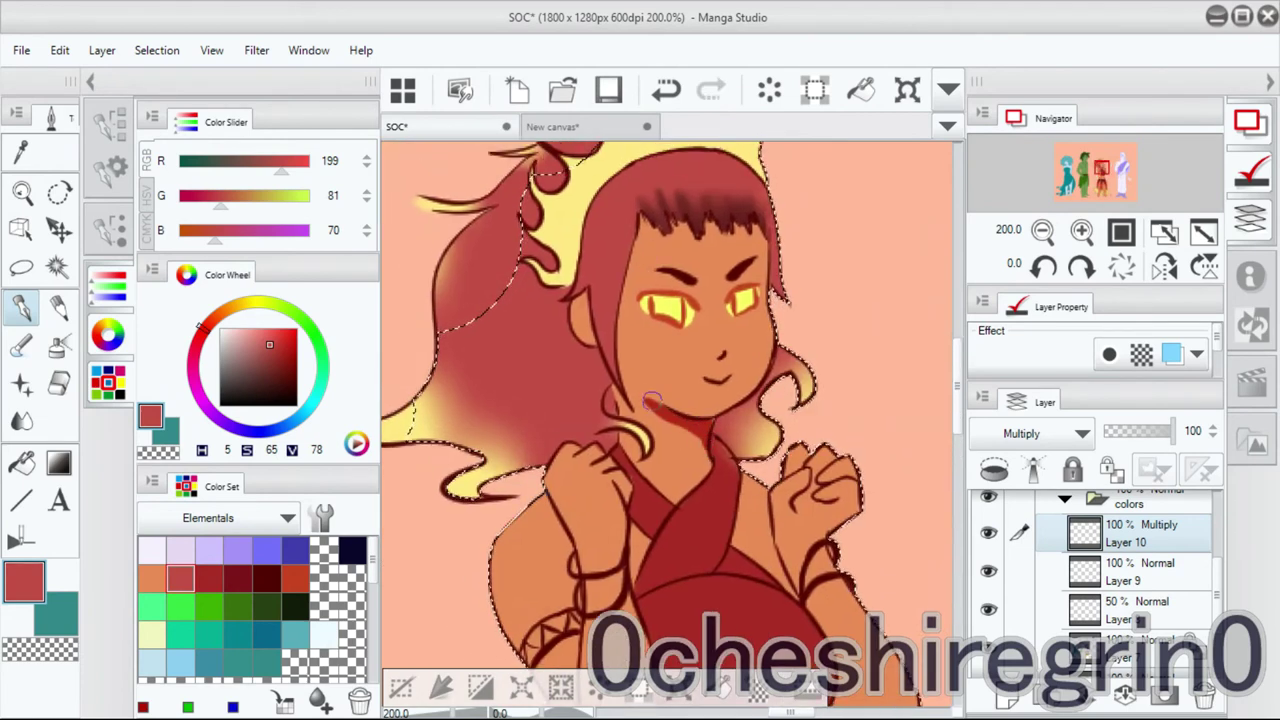
{"action": "scroll", "coordinate": [729, 303], "scroll_direction": "down", "scroll_amount": 5}
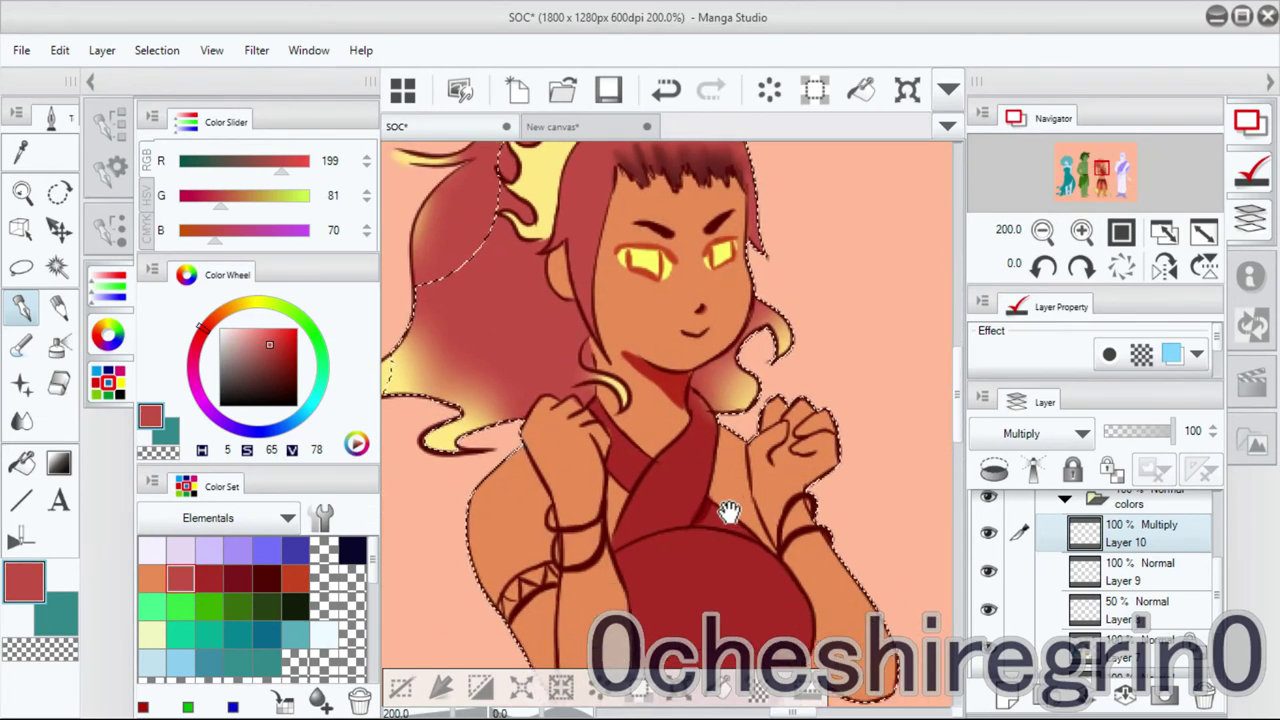
Shade the red-haired figure's legs in muted red along the inner edges of the skirt opening.
{"action": "scroll", "coordinate": [674, 405], "scroll_direction": "down", "scroll_amount": 3}
{"action": "key", "text": "ctrl+minus"}
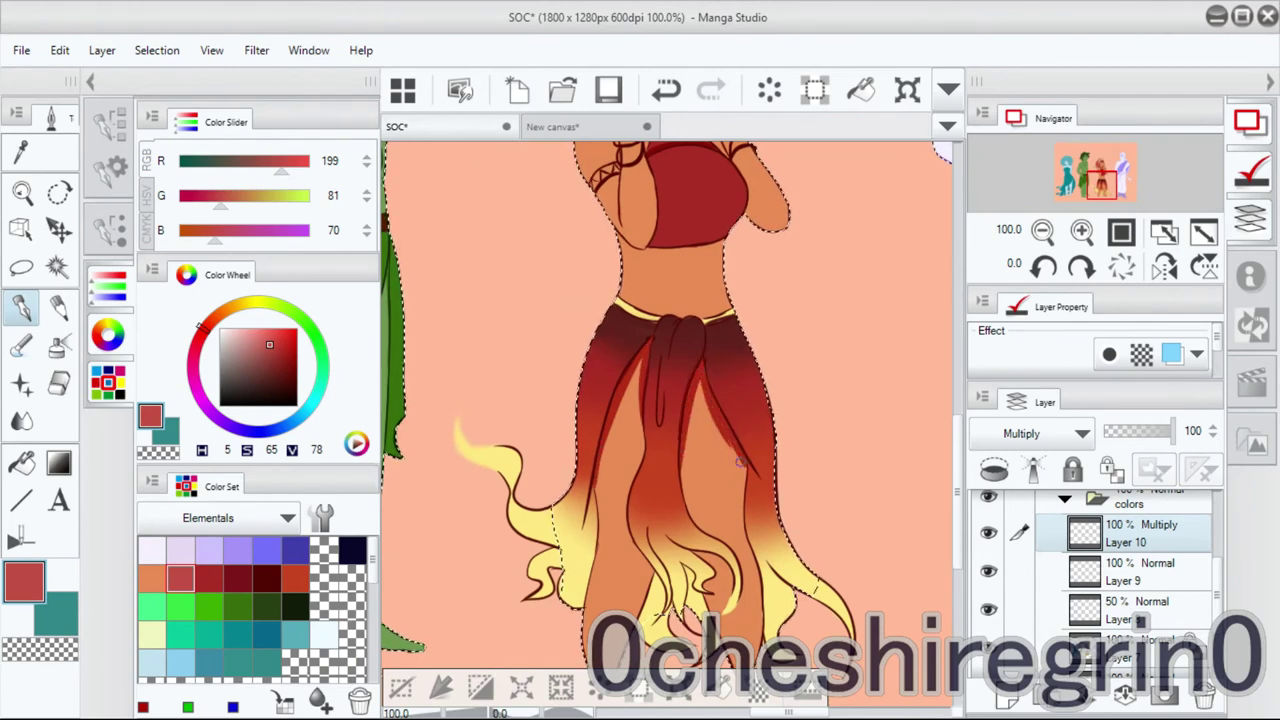
{"action": "mouse_move", "coordinate": [660, 402]}
{"action": "left_mouse_down"}
{"action": "mouse_move", "coordinate": [660, 640]}
{"action": "mouse_move", "coordinate": [680, 650]}
{"action": "mouse_move", "coordinate": [890, 455]}
{"action": "mouse_move", "coordinate": [884, 441]}
{"action": "left_mouse_up"}
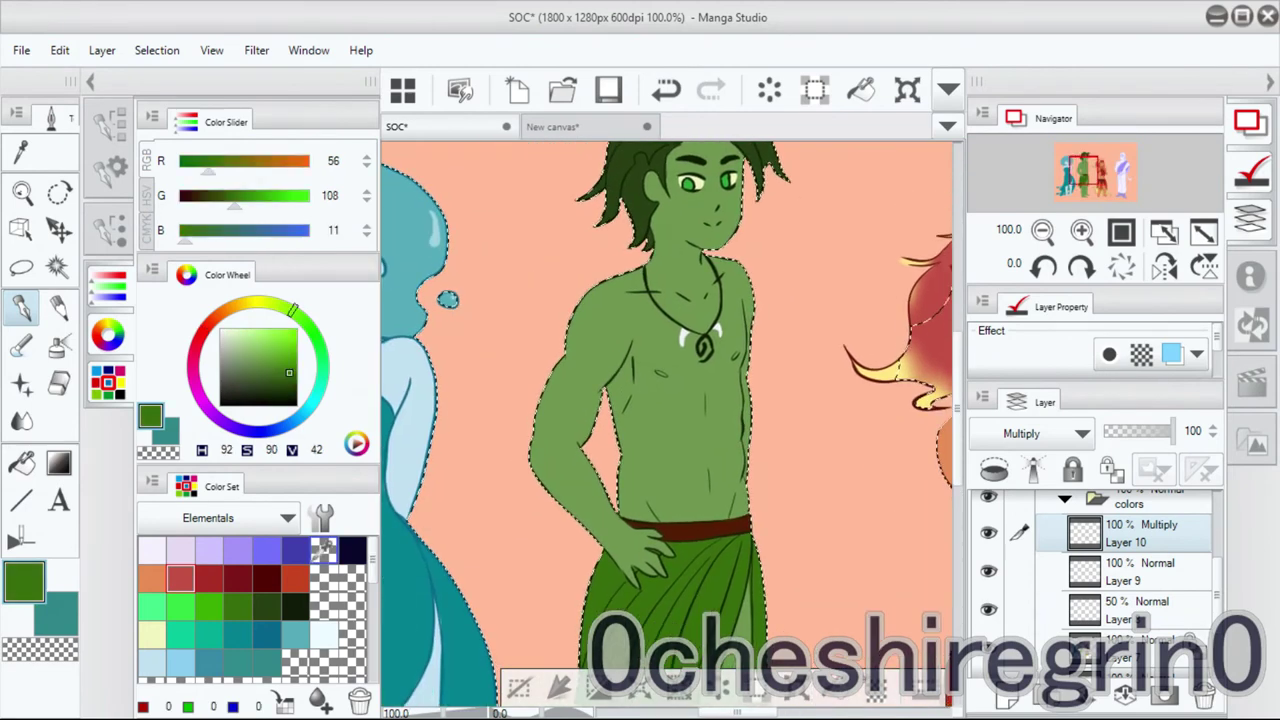
Replace the dark navy stroke with bright green shading under the green figure's arm and along the torso and hip lines.
{"action": "left_click_drag", "start_coordinate": [629, 350], "coordinate": [620, 408]}
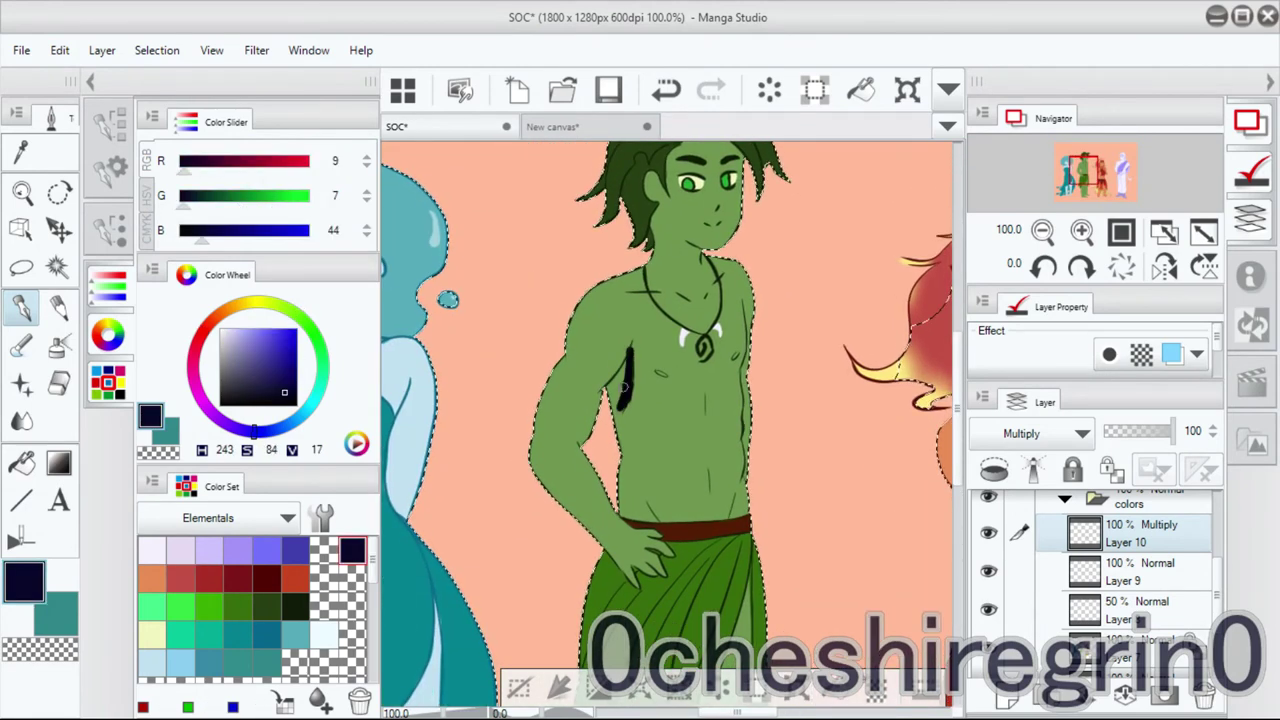
{"action": "left_click", "coordinate": [208, 606]}
{"action": "left_click", "coordinate": [666, 89]}
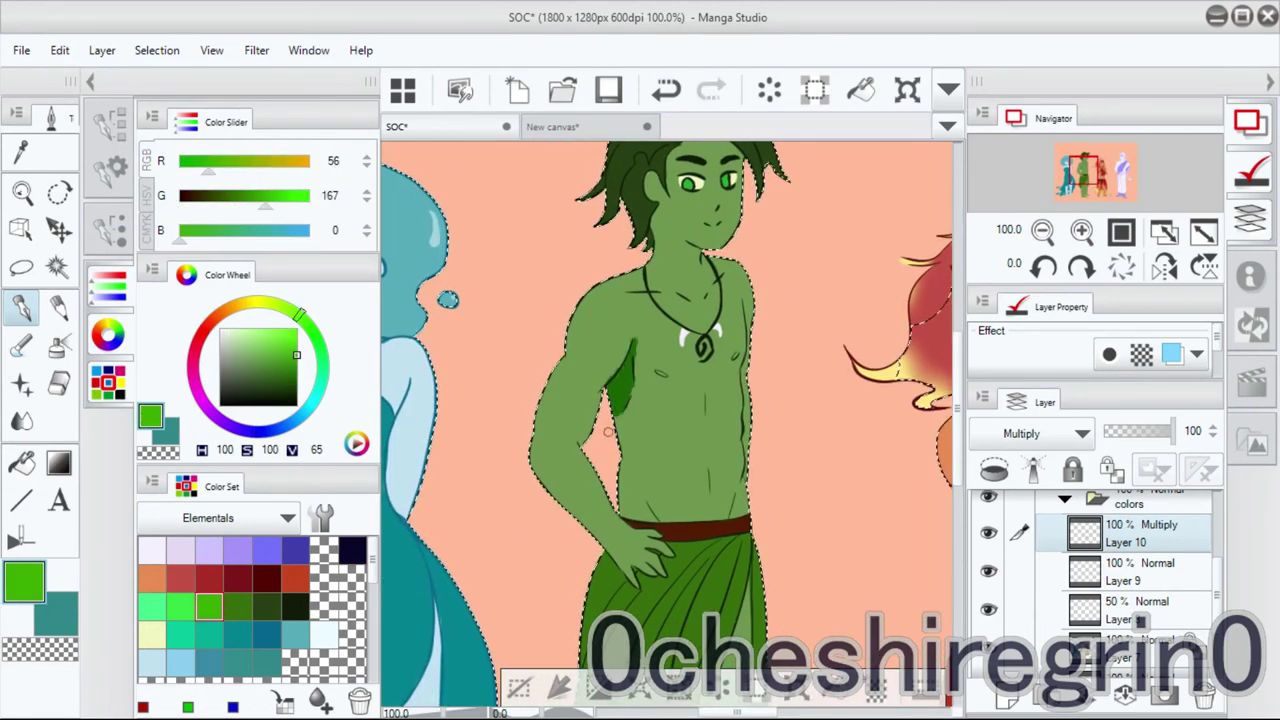
{"action": "left_click_drag", "start_coordinate": [608, 431], "coordinate": [567, 392]}
{"action": "left_click_drag", "start_coordinate": [610, 458], "coordinate": [618, 477]}
{"action": "left_click_drag", "start_coordinate": [688, 452], "coordinate": [690, 470]}
{"action": "left_click_drag", "start_coordinate": [691, 386], "coordinate": [676, 429]}
Shade the green figure's legs beneath the skirt hem and the side fold of the skirt in bright green.
{"action": "scroll", "coordinate": [677, 429], "scroll_direction": "down", "scroll_amount": 3}
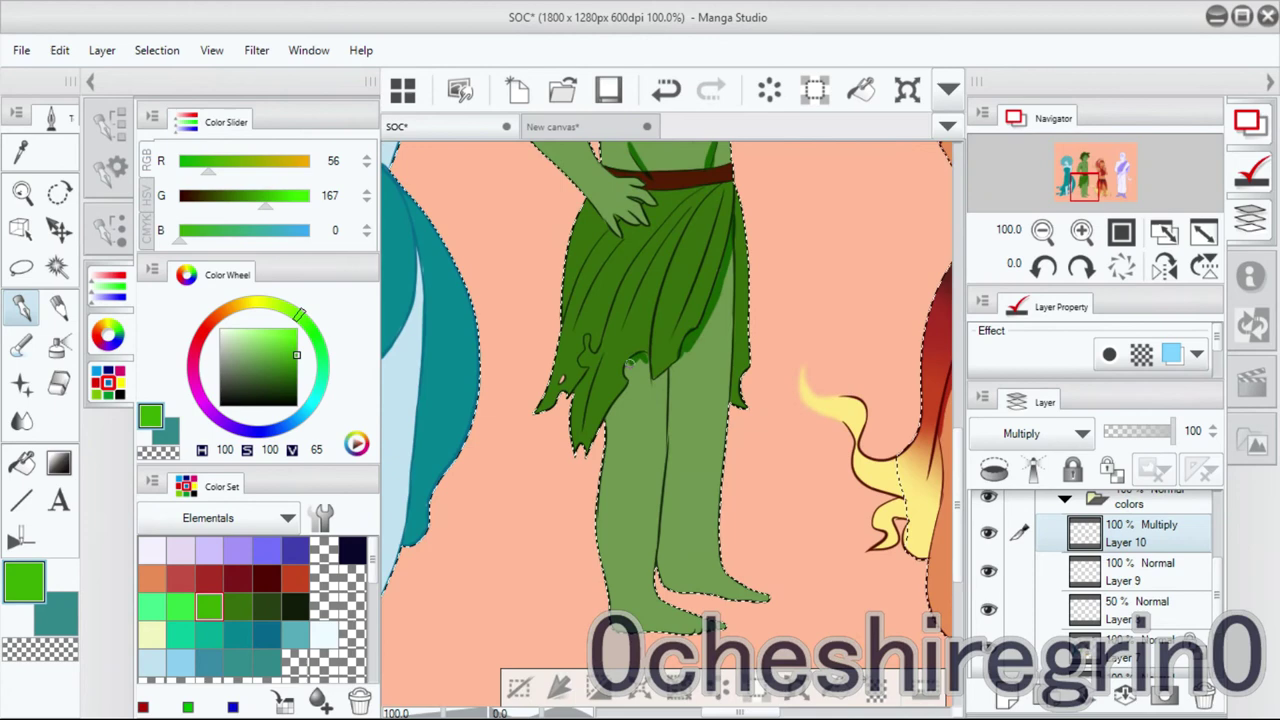
{"action": "key", "text": "Tab"}
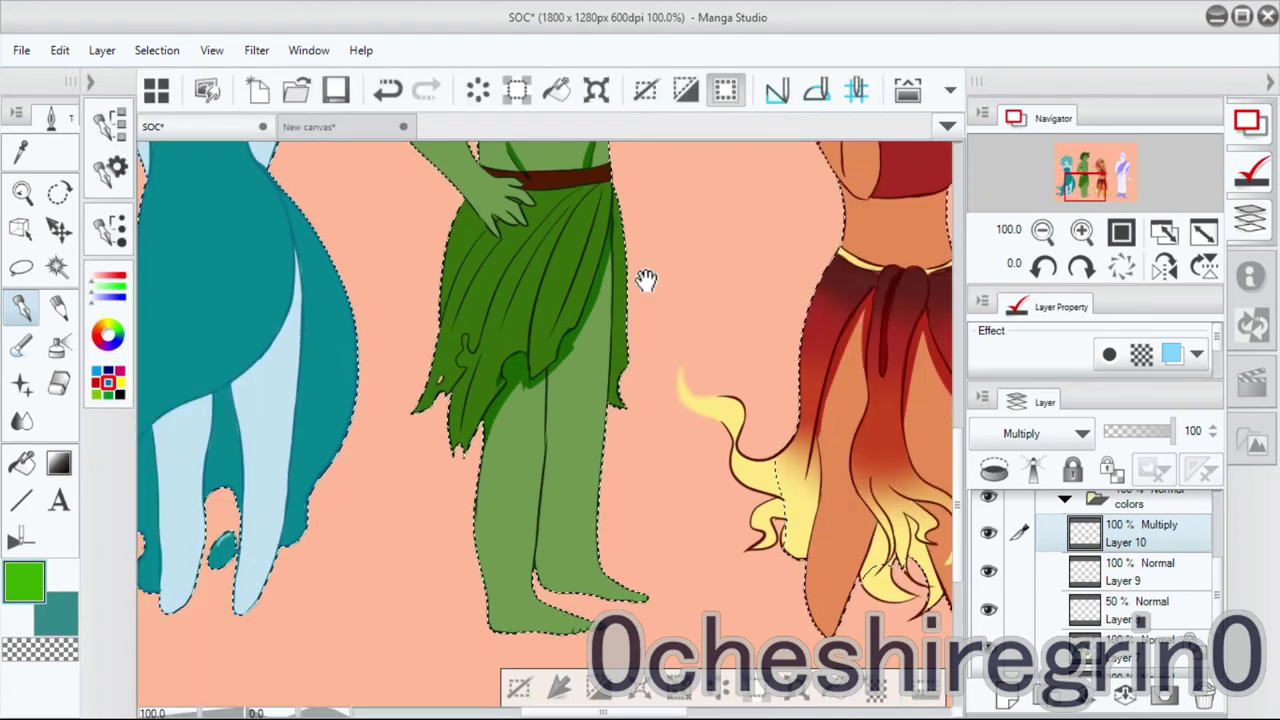
{"action": "left_click_drag", "start_coordinate": [676, 145], "coordinate": [678, 303]}
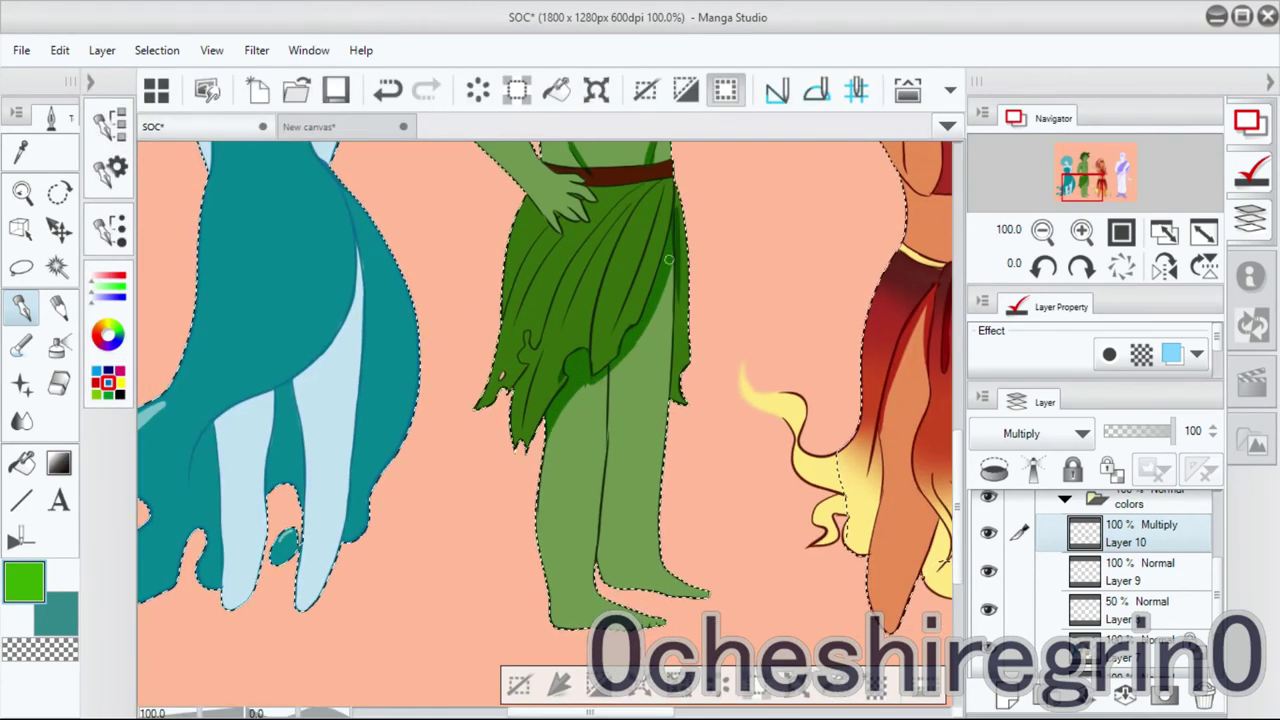
{"action": "scroll", "coordinate": [545, 420], "scroll_direction": "down", "scroll_amount": 1}
{"action": "mouse_move", "coordinate": [590, 315]}
{"action": "left_mouse_down"}
{"action": "mouse_move", "coordinate": [600, 540]}
{"action": "mouse_move", "coordinate": [690, 545]}
{"action": "left_mouse_up"}
Blur the green shading on the torso and reduce Layer 10's opacity to 72%.
{"action": "scroll", "coordinate": [545, 420], "scroll_direction": "up", "scroll_amount": 8}
{"action": "key", "text": "j"}
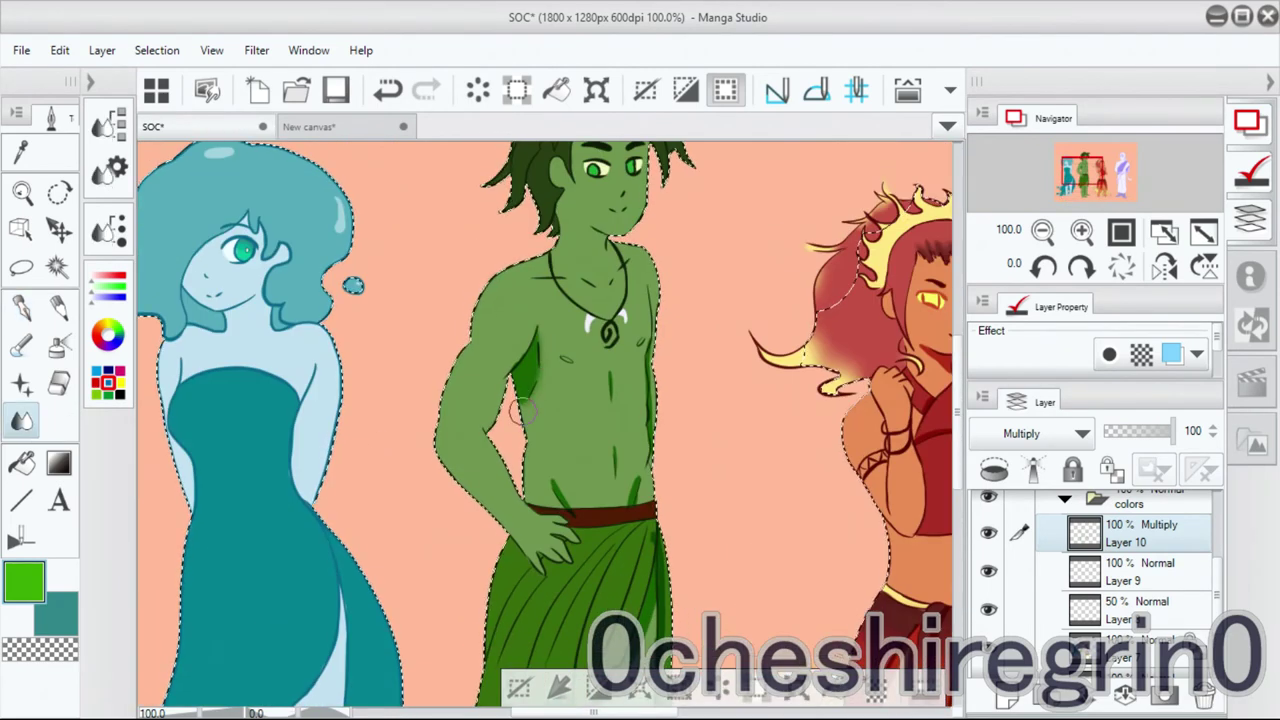
{"action": "left_click_drag", "start_coordinate": [1175, 431], "coordinate": [1157, 437]}
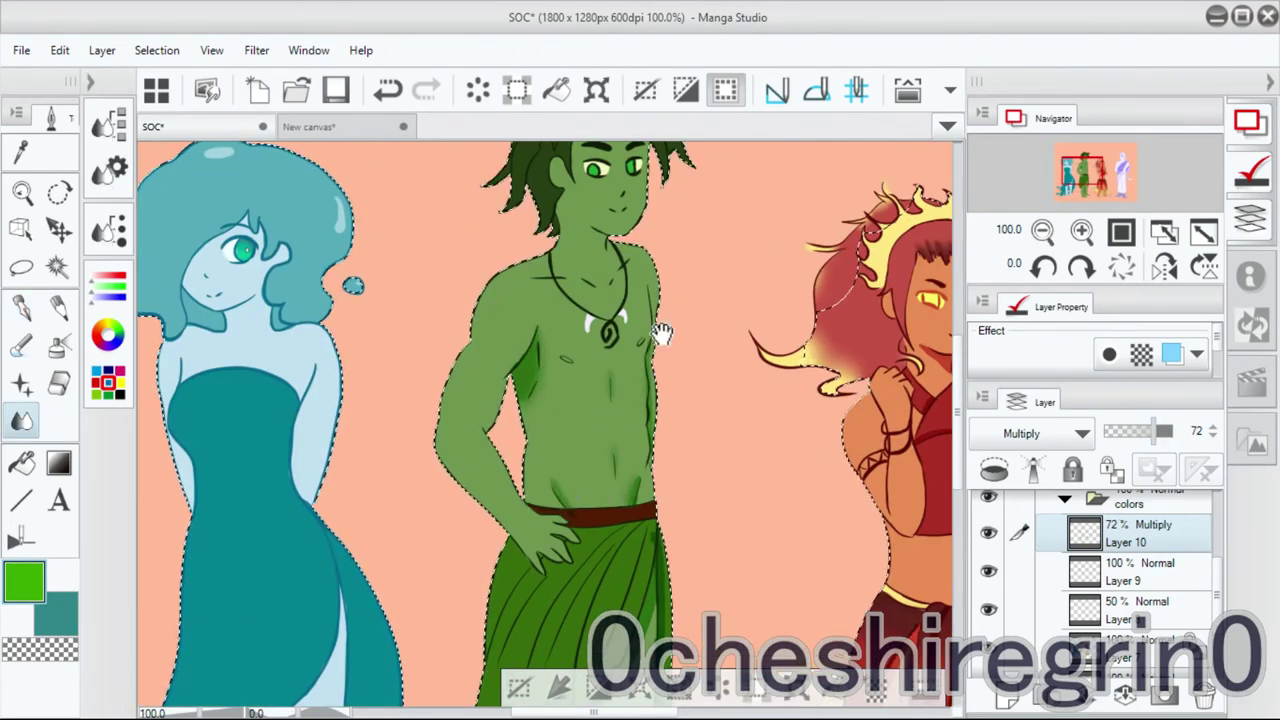
Shade the green figure's forehead, far side of the face and neck beneath the chin, and soften it with the Blur tool.
{"action": "scroll", "coordinate": [657, 329], "scroll_direction": "up", "scroll_amount": 5}
{"action": "key", "text": "p"}
{"action": "key", "text": "j"}
{"action": "key", "text": "p"}
{"action": "left_click_drag", "start_coordinate": [585, 328], "coordinate": [625, 356]}
{"action": "scroll", "coordinate": [645, 240], "scroll_direction": "up", "scroll_amount": 1}
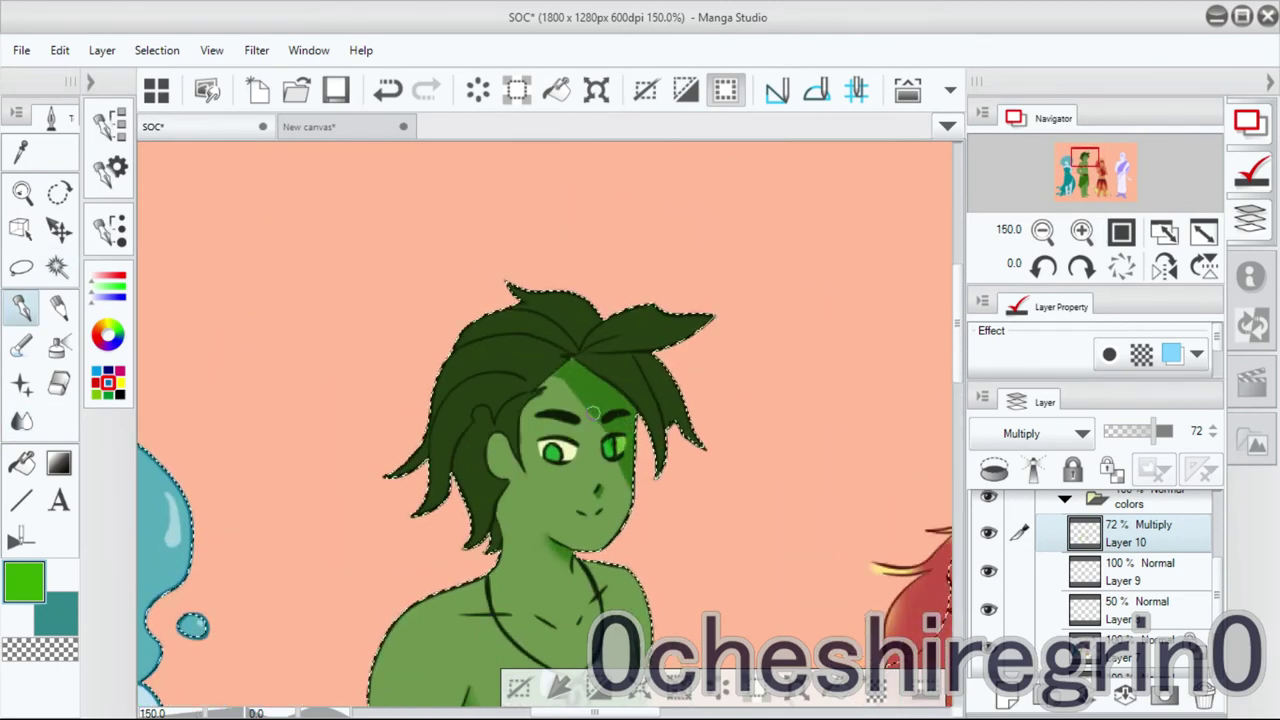
{"action": "key", "text": "j"}
Add green shading along the green figure's collarbones and blur it, checking it in a mirrored view.
{"action": "key", "text": "p"}
{"action": "scroll", "coordinate": [533, 432], "scroll_direction": "down", "scroll_amount": 3}
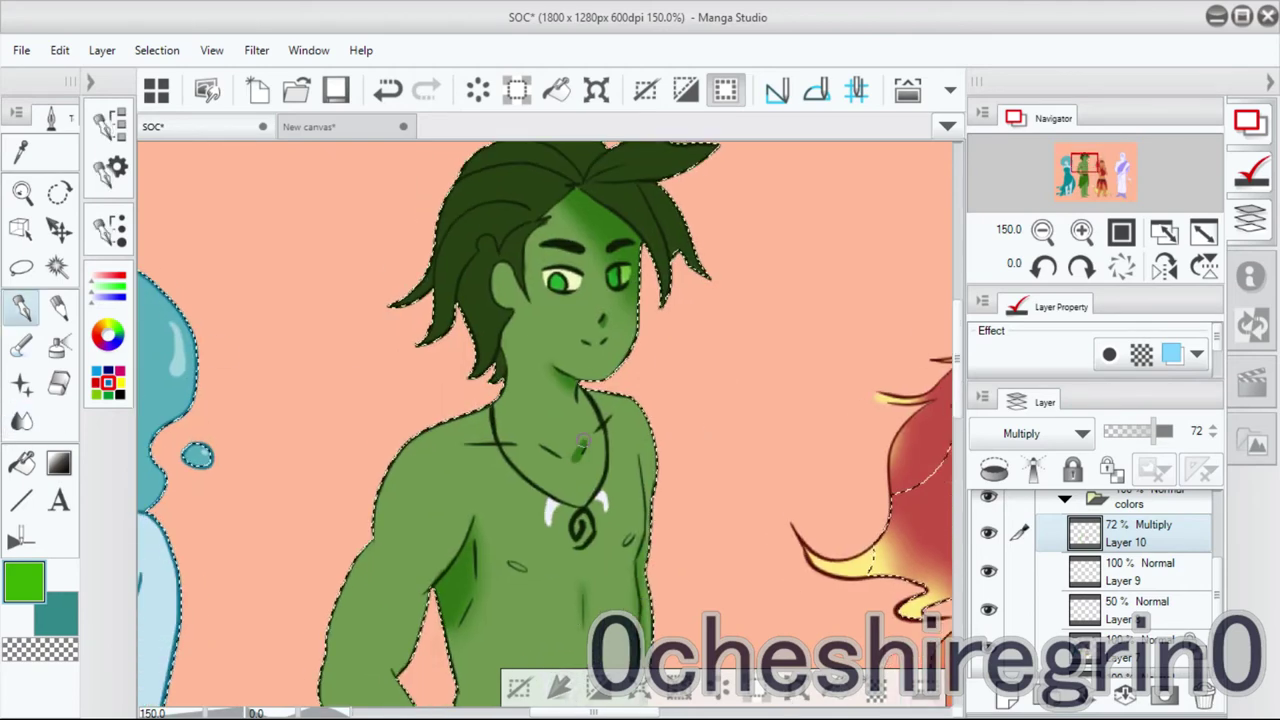
{"action": "key", "text": "h"}
{"action": "key", "text": "j"}
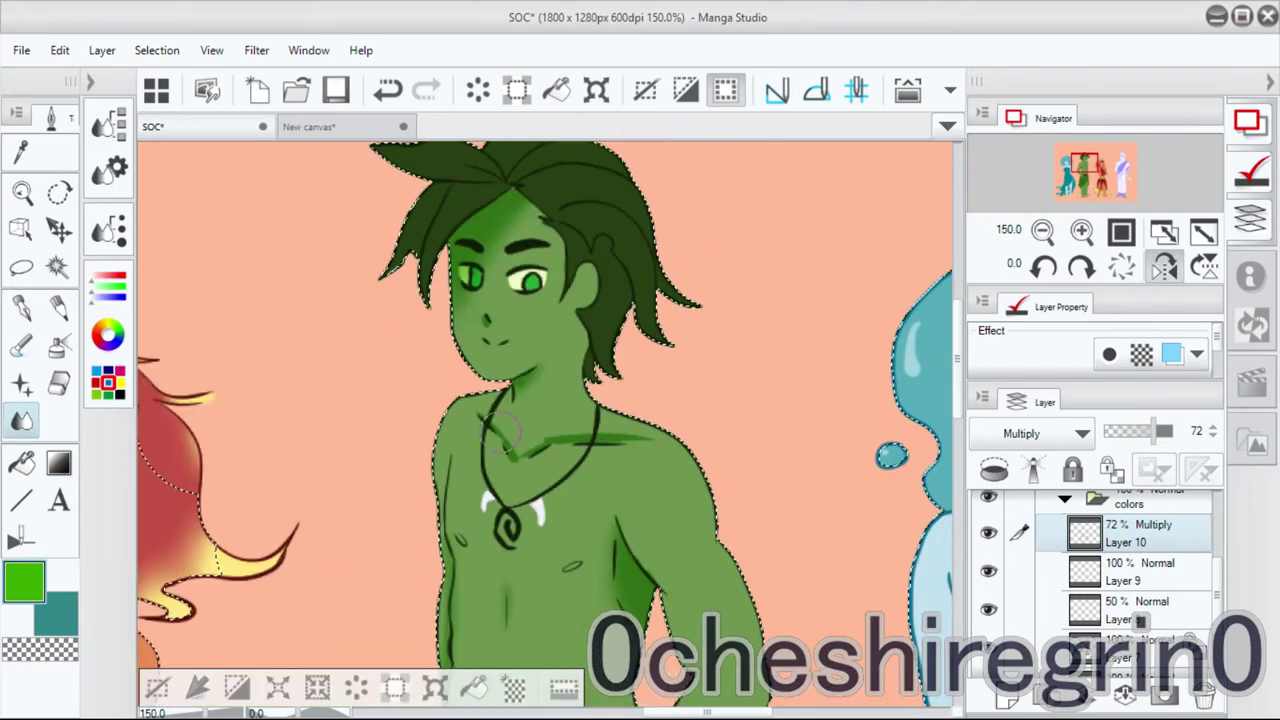
{"action": "scroll", "coordinate": [640, 430], "scroll_direction": "down", "scroll_amount": 5}
{"action": "key", "text": "h"}
Shade the inner edge of the green figure's bent arm and blur it into the skin.
{"action": "key", "text": "p"}
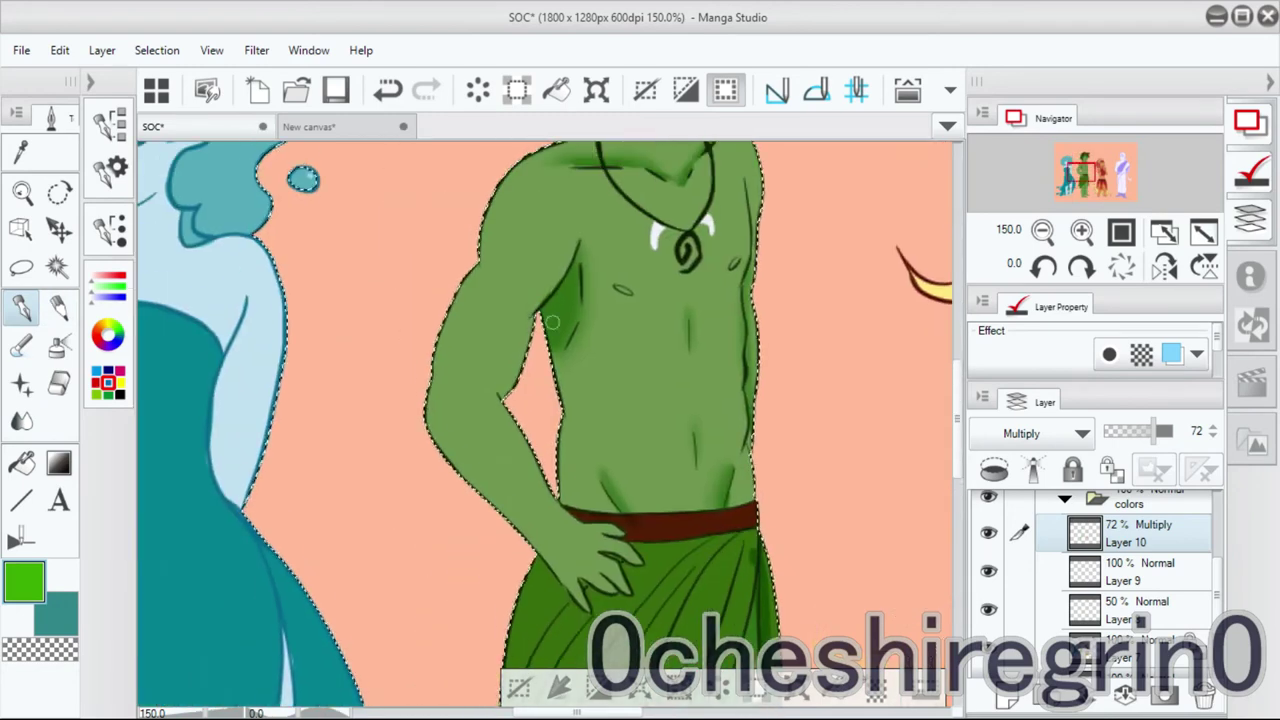
{"action": "key", "text": "j"}
{"action": "scroll", "coordinate": [476, 418], "scroll_direction": "down", "scroll_amount": 6}
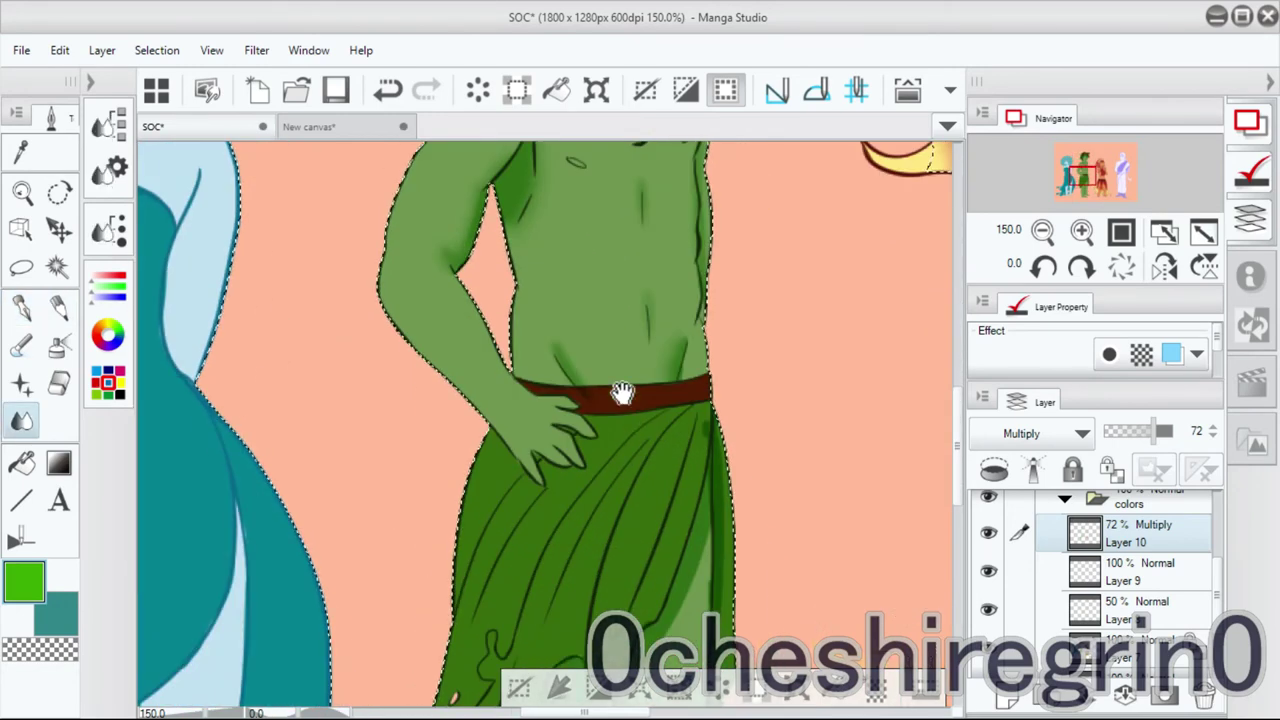
Paint green shading along the folds of the green figure's leaf skirt and beneath the hand and belt.
{"action": "key", "text": "p"}
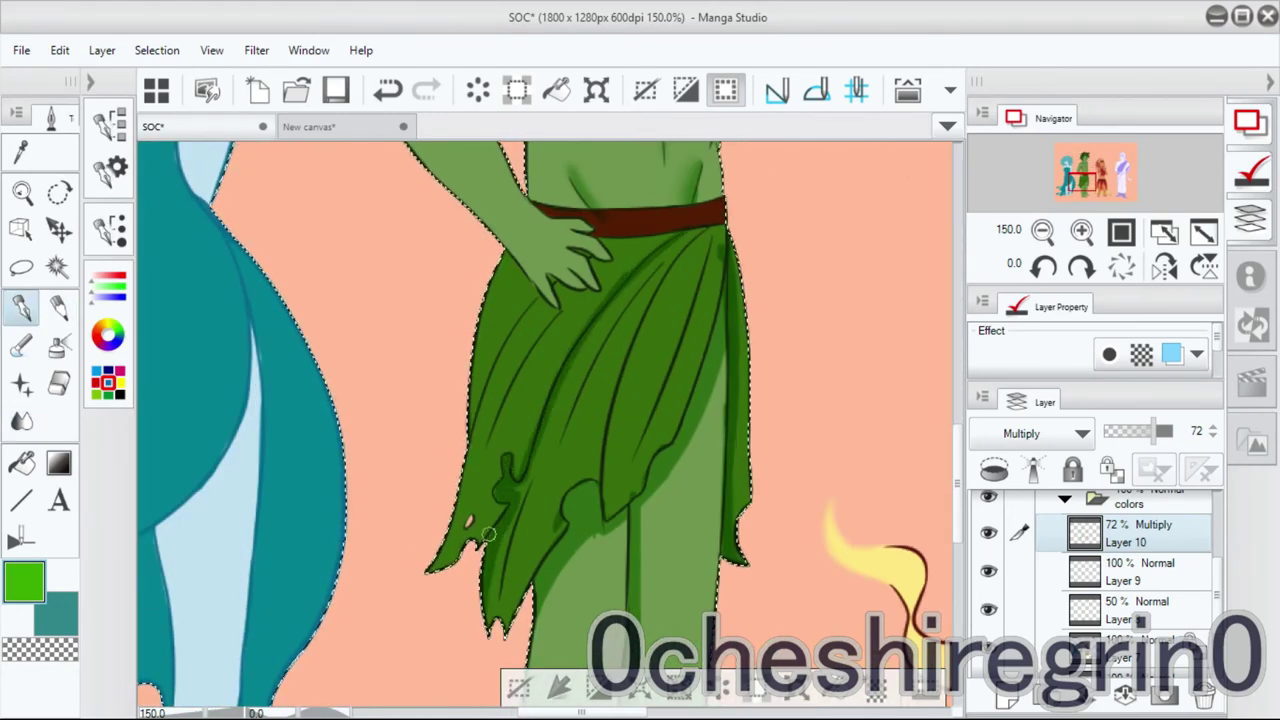
{"action": "left_click_drag", "start_coordinate": [729, 323], "coordinate": [719, 365]}
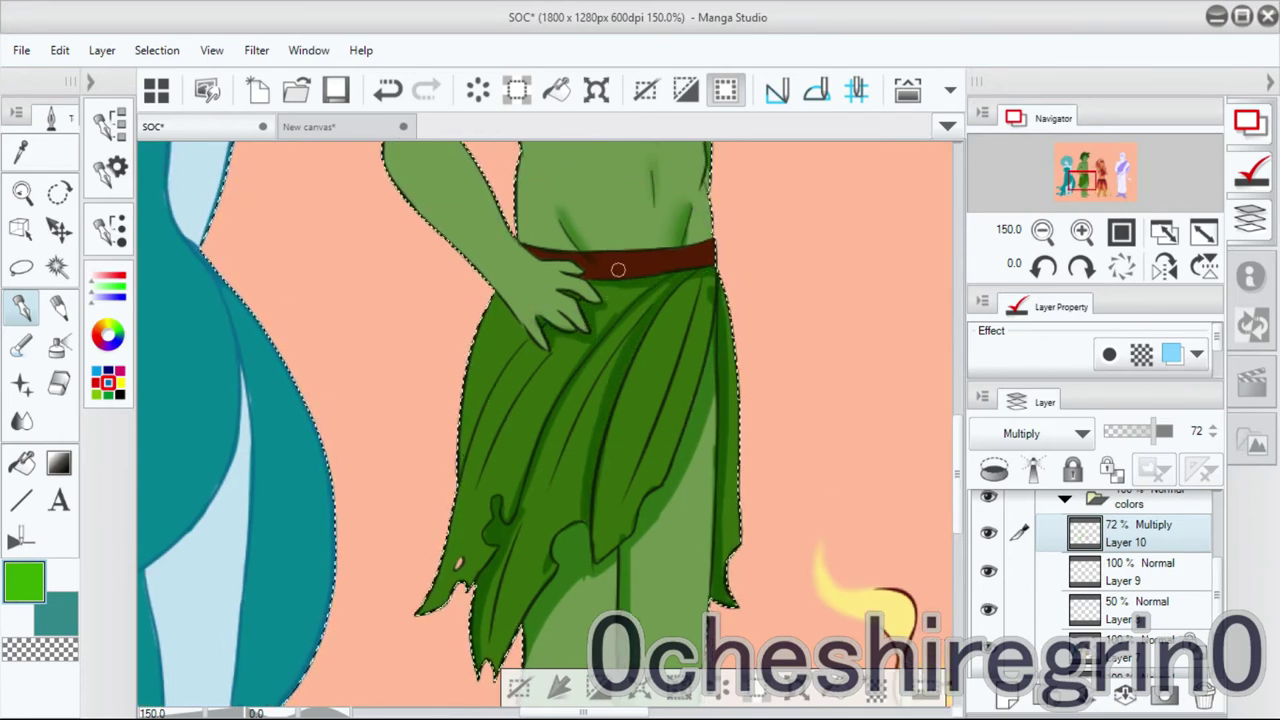
{"action": "left_click_drag", "start_coordinate": [560, 344], "coordinate": [552, 284]}
Shade the green figure's far leg and foot and soften the leg shading with the Blur tool.
{"action": "mouse_move", "coordinate": [566, 471]}
{"action": "left_mouse_down"}
{"action": "mouse_move", "coordinate": [566, 410]}
{"action": "mouse_move", "coordinate": [551, 497]}
{"action": "mouse_move", "coordinate": [609, 255]}
{"action": "left_mouse_up"}
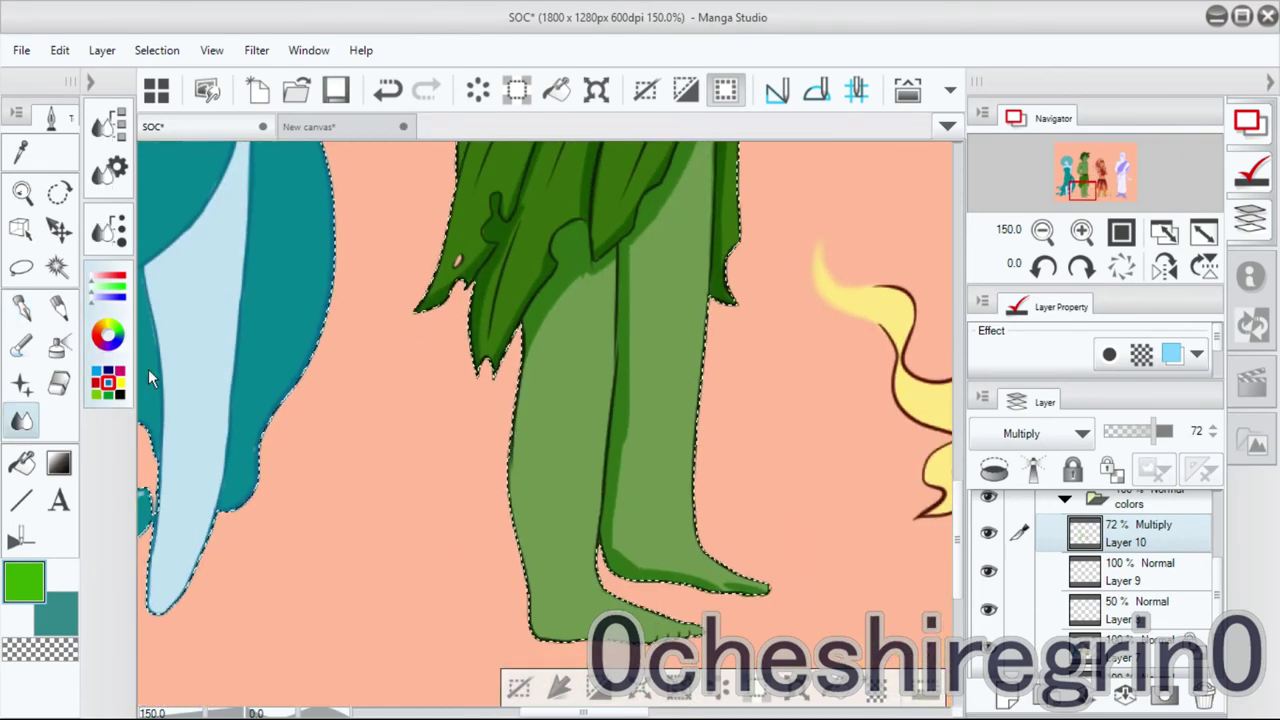
{"action": "left_click_drag", "start_coordinate": [706, 389], "coordinate": [700, 285]}
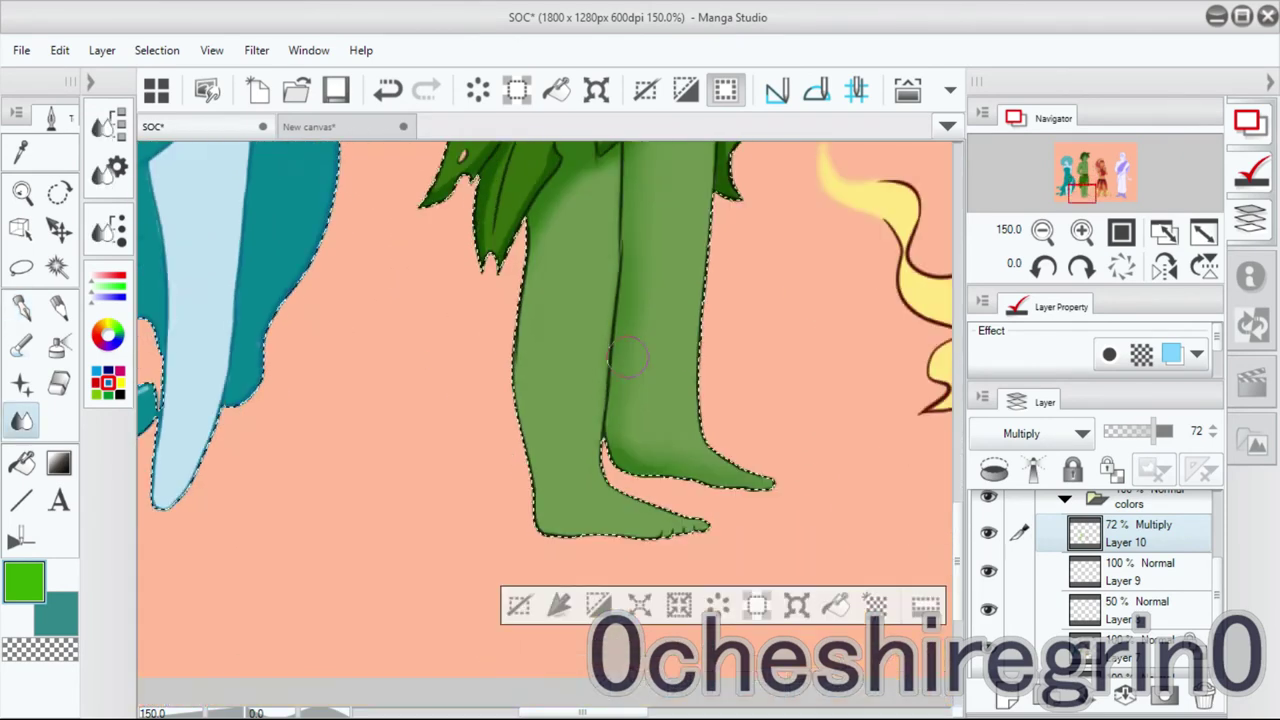
{"action": "key", "text": "j"}
Choose a teal green swatch, shade the blue figure's face and neck beneath the hair, and blur the face shading.
{"action": "left_click_drag", "start_coordinate": [657, 528], "coordinate": [829, 423]}
{"action": "left_click", "coordinate": [108, 334]}
{"action": "left_click", "coordinate": [209, 635]}
{"action": "scroll", "coordinate": [450, 400], "scroll_direction": "down", "scroll_amount": 2}
{"action": "key", "text": "p"}
{"action": "left_click_drag", "start_coordinate": [490, 362], "coordinate": [537, 341]}
{"action": "left_click_drag", "start_coordinate": [630, 300], "coordinate": [615, 365]}
{"action": "mouse_move", "coordinate": [615, 255]}
{"action": "left_mouse_down"}
{"action": "mouse_move", "coordinate": [612, 317]}
{"action": "mouse_move", "coordinate": [555, 395]}
{"action": "left_mouse_up"}
{"action": "left_click_drag", "start_coordinate": [618, 358], "coordinate": [557, 523]}
{"action": "scroll", "coordinate": [467, 406], "scroll_direction": "up", "scroll_amount": 2}
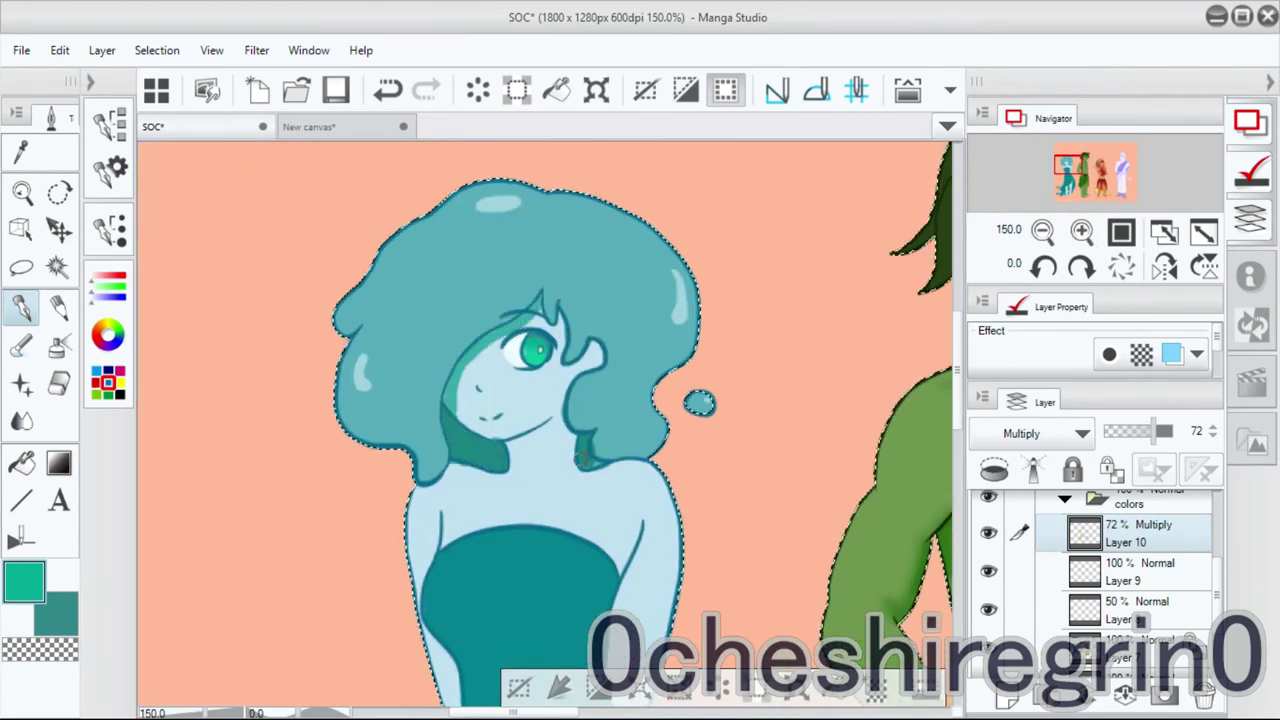
{"action": "left_click", "coordinate": [22, 420]}
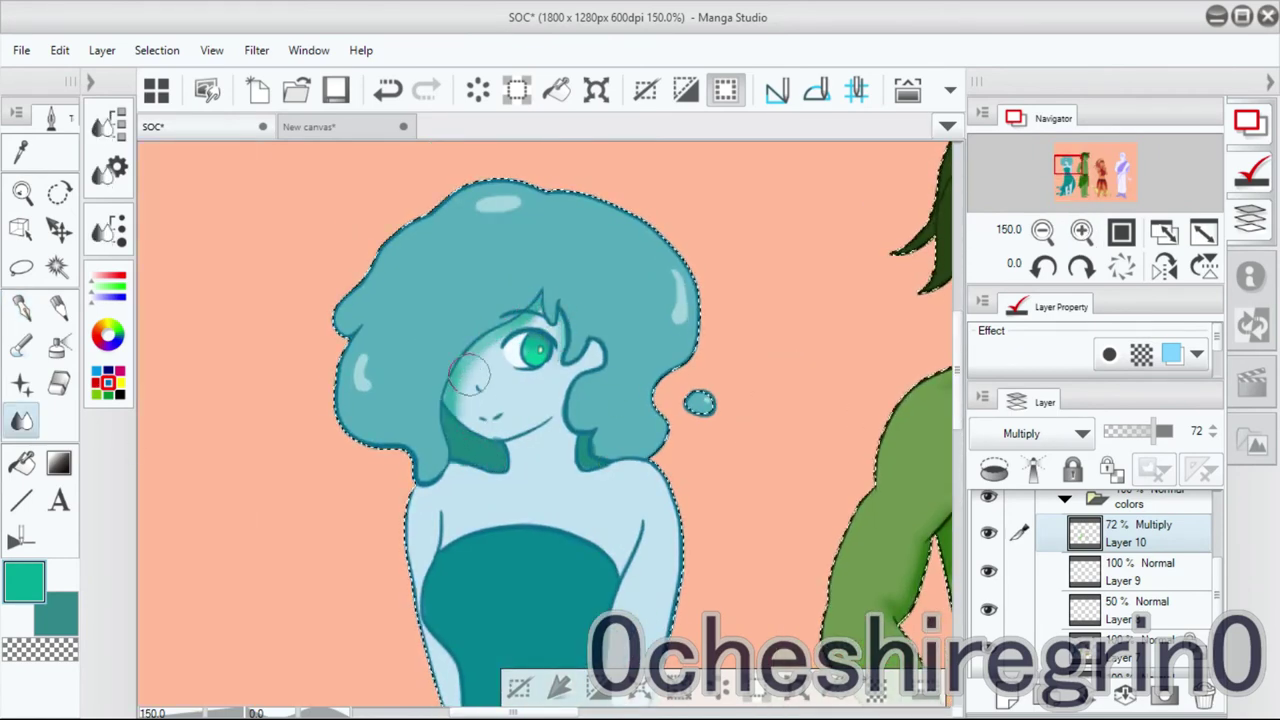
{"action": "left_click_drag", "start_coordinate": [470, 430], "coordinate": [474, 295]}
Shade both of the blue figure's arms beside the dress in teal green and blur the shading.
{"action": "key", "text": "p"}
{"action": "left_click_drag", "start_coordinate": [440, 490], "coordinate": [450, 578]}
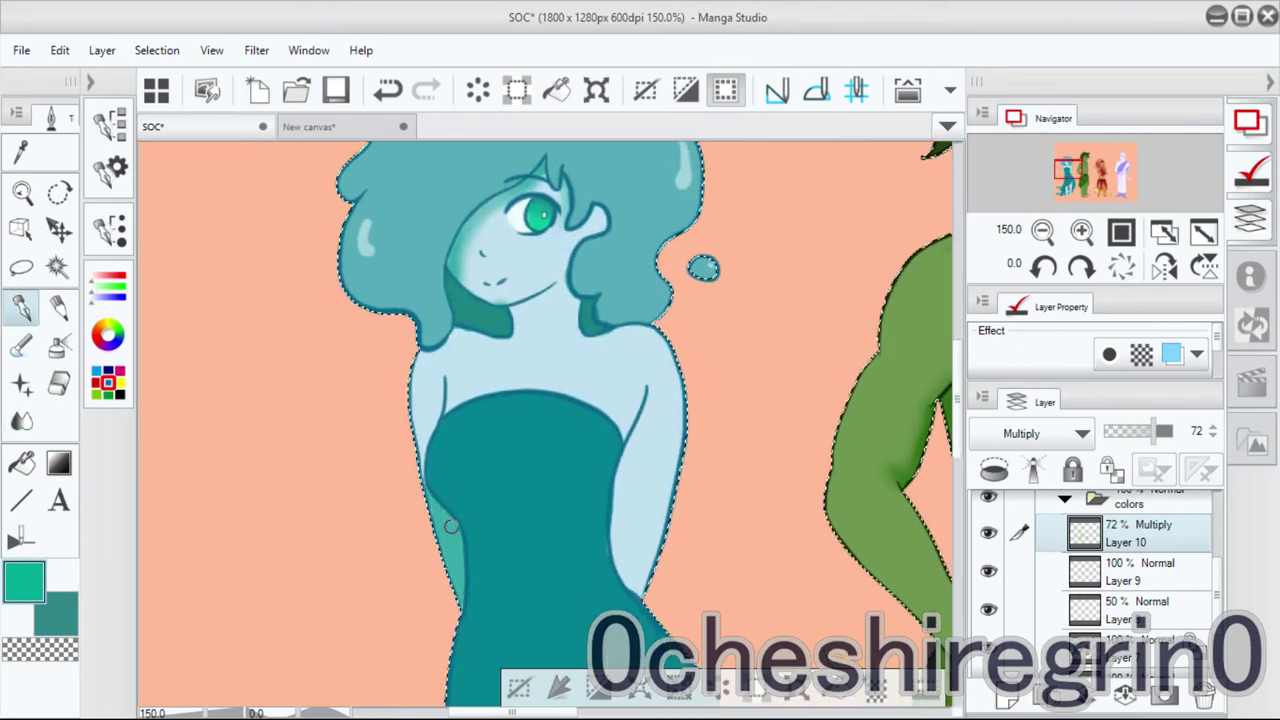
{"action": "key", "text": "j"}
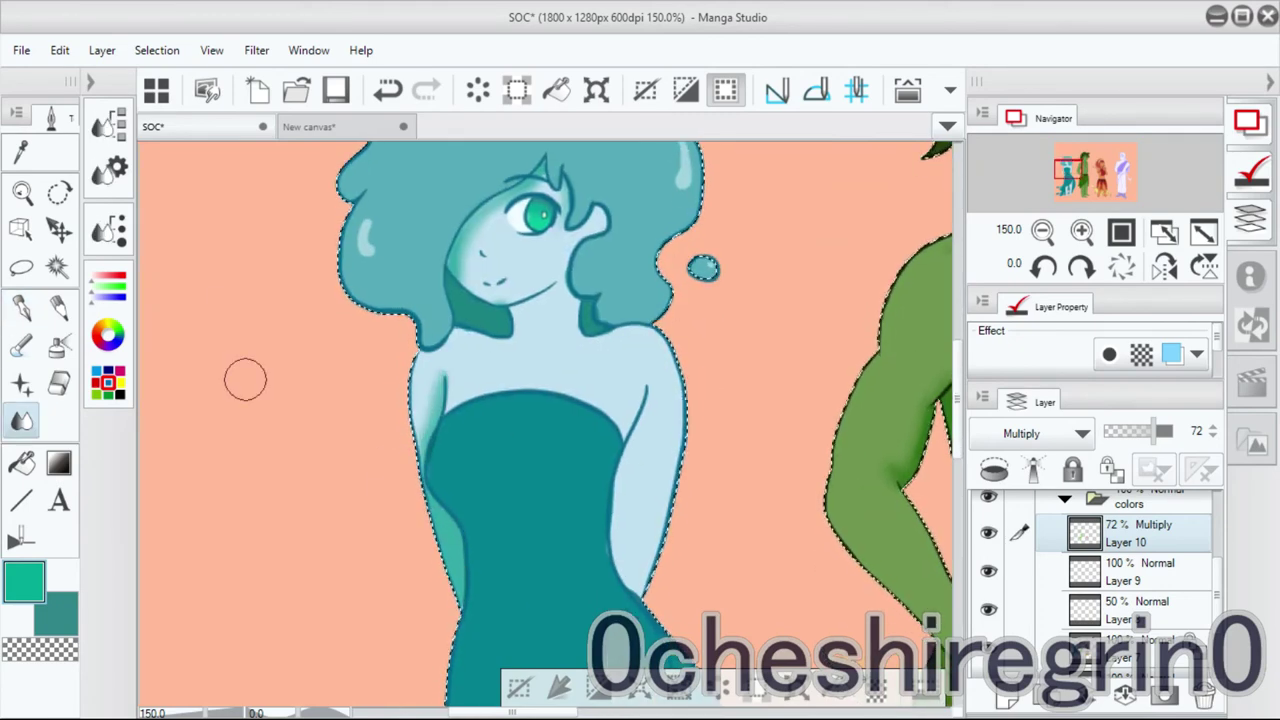
{"action": "key", "text": "p"}
{"action": "key", "text": "j"}
{"action": "left_click_drag", "start_coordinate": [679, 406], "coordinate": [666, 540]}
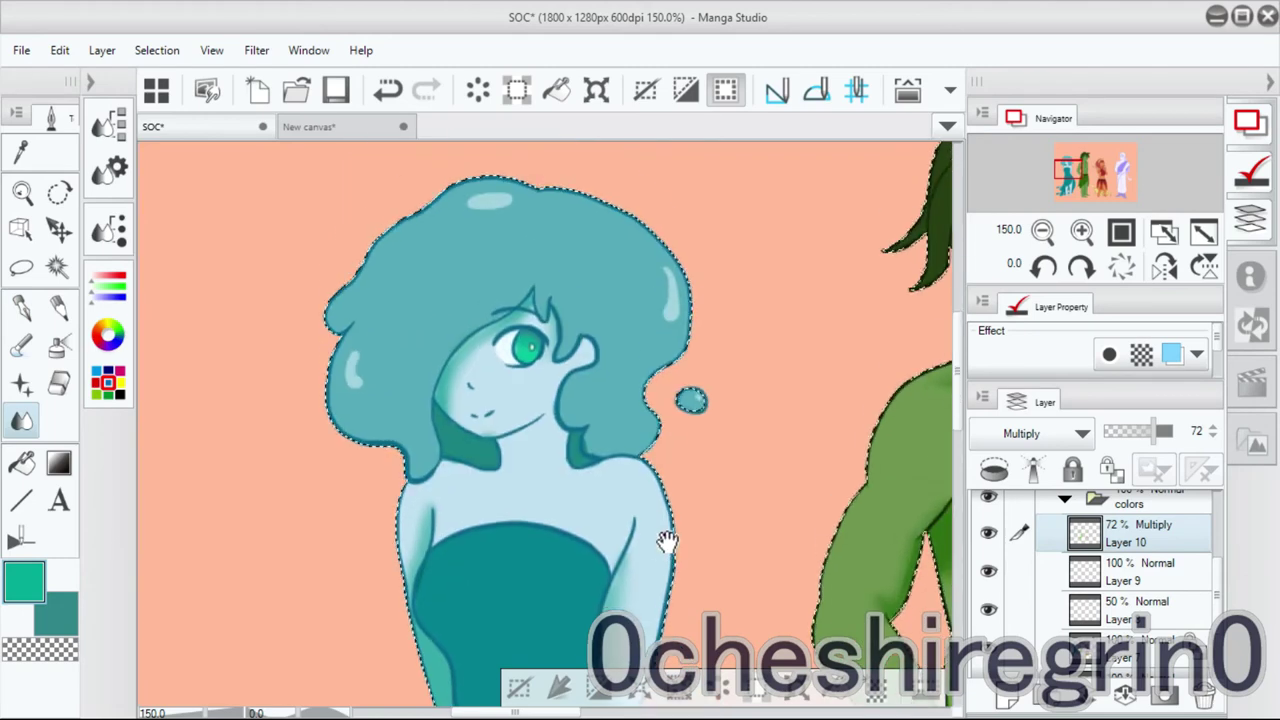
Paint teal green shading on the inside of the blue figure's dress behind the legs and along its side fold.
{"action": "scroll", "coordinate": [666, 540], "scroll_direction": "down", "scroll_amount": 3}
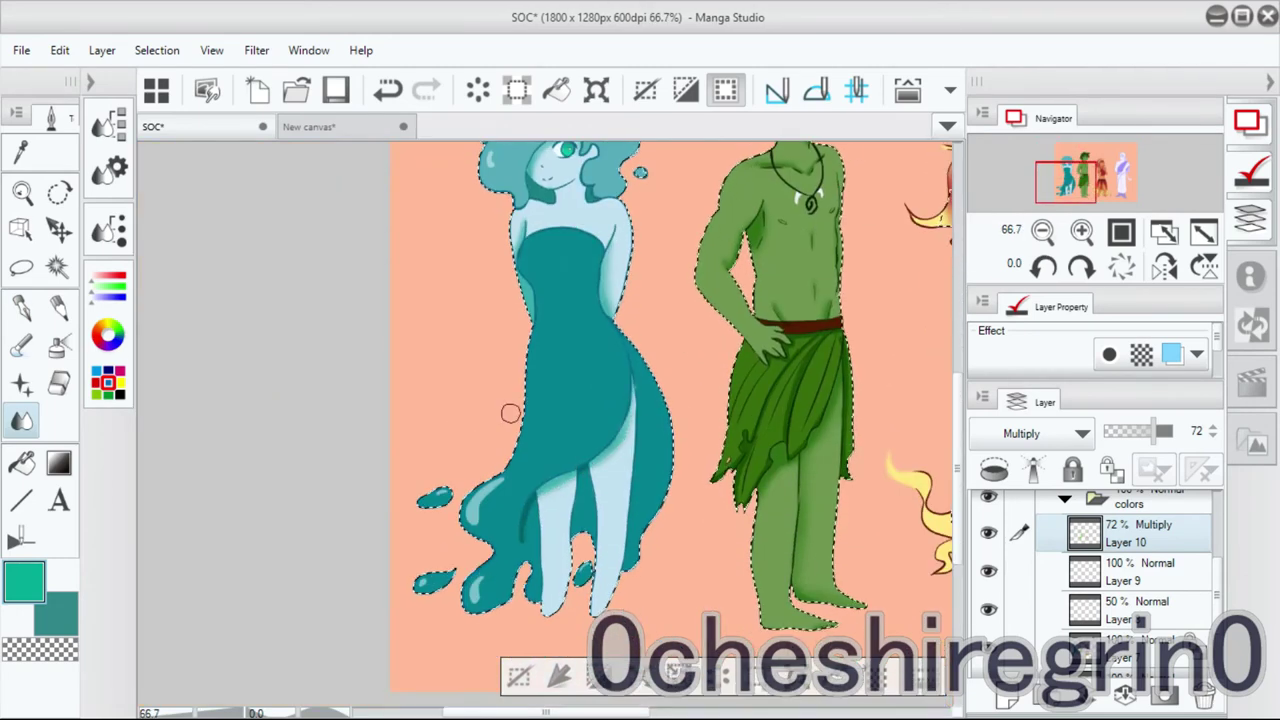
{"action": "key", "text": "p"}
{"action": "key", "text": "j"}
{"action": "key", "text": "p"}
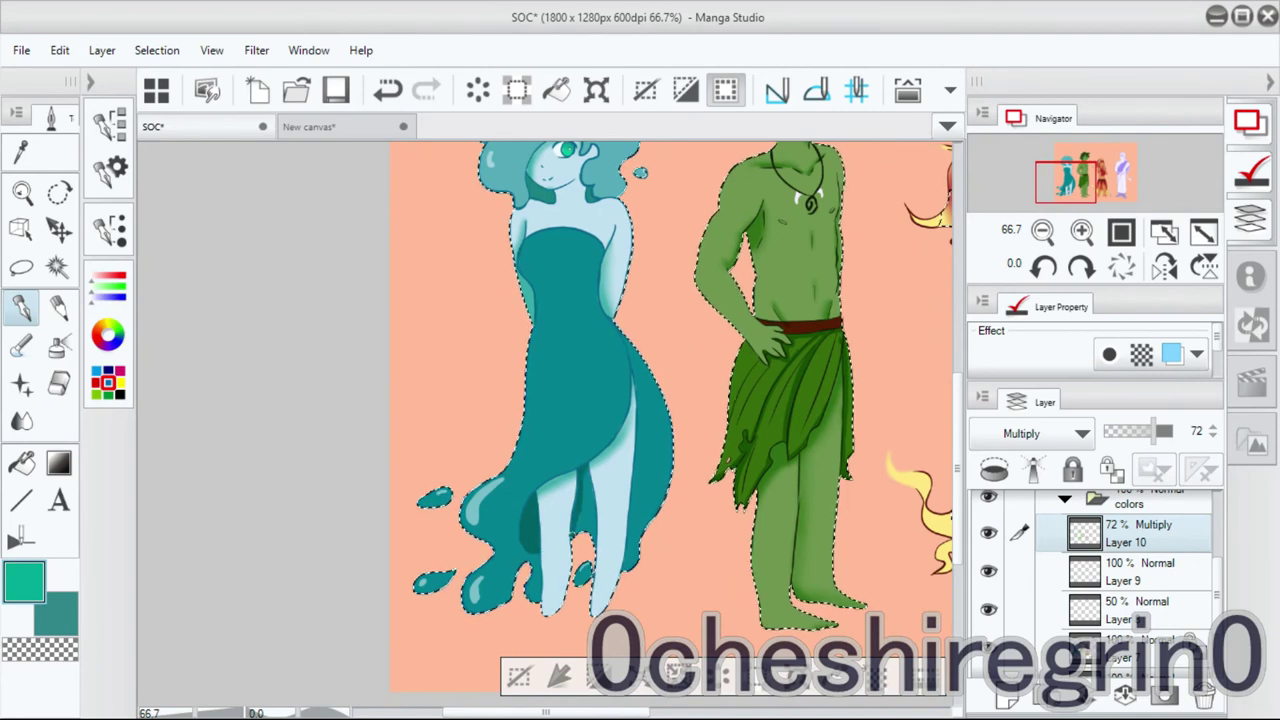
{"action": "left_click_drag", "start_coordinate": [583, 481], "coordinate": [646, 433]}
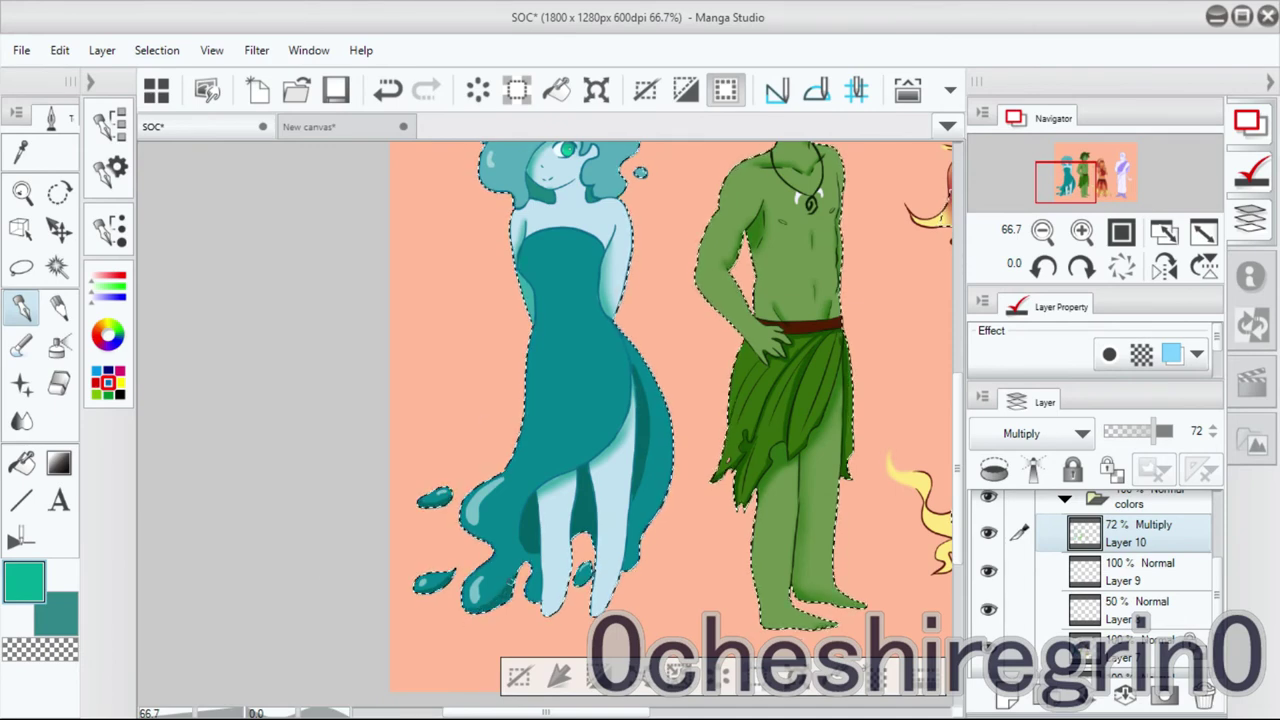
{"action": "scroll", "coordinate": [617, 581], "scroll_direction": "up", "scroll_amount": 2}
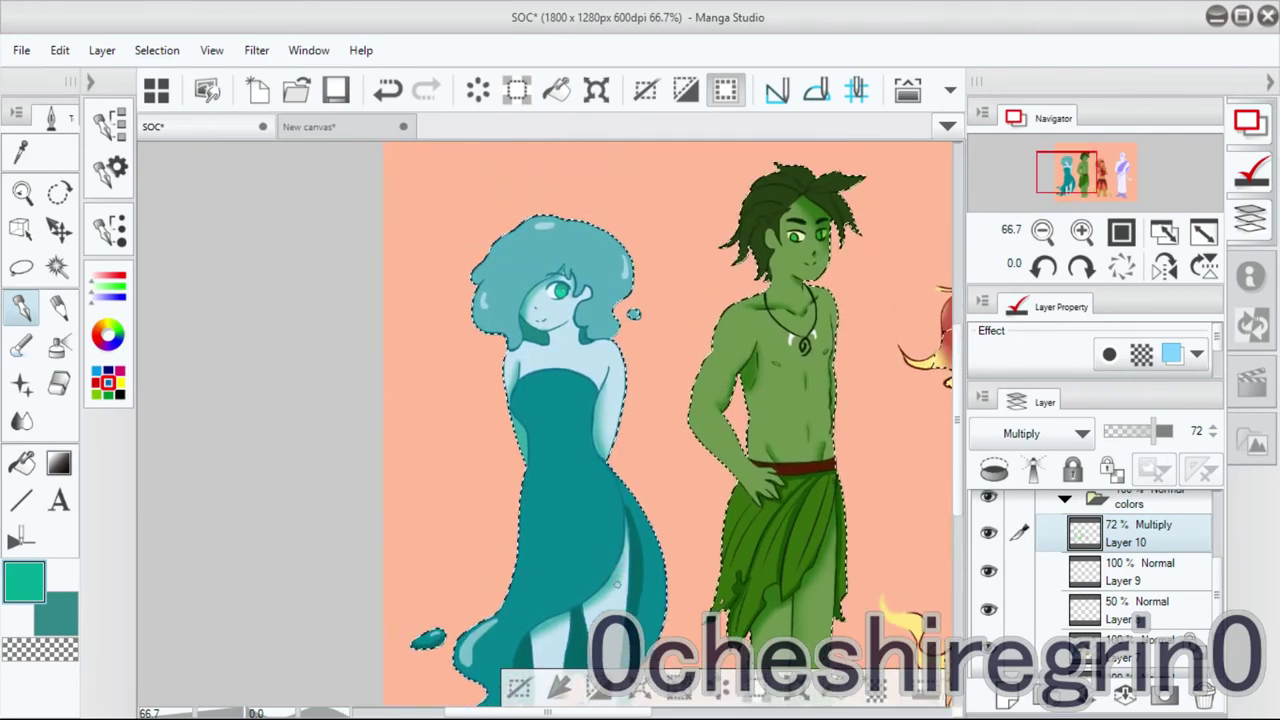
{"action": "scroll", "coordinate": [594, 288], "scroll_direction": "up", "scroll_amount": 2}
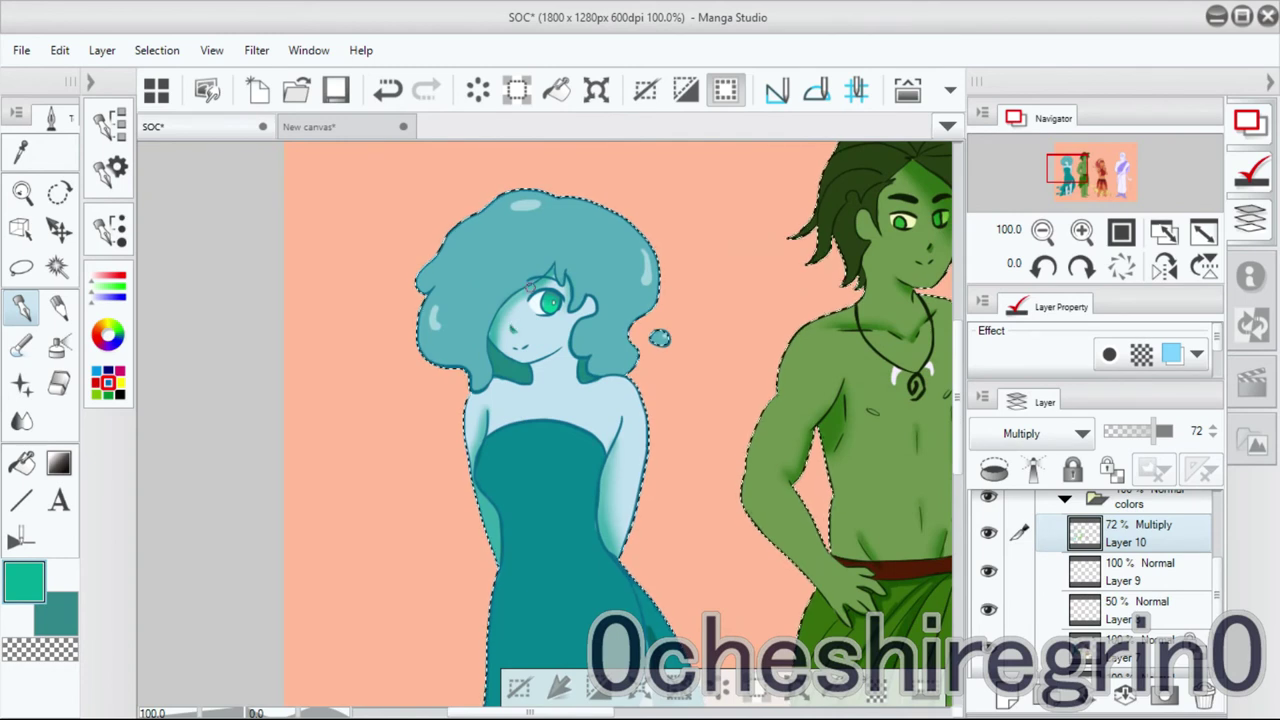
{"action": "scroll", "coordinate": [422, 350], "scroll_direction": "up", "scroll_amount": 2}
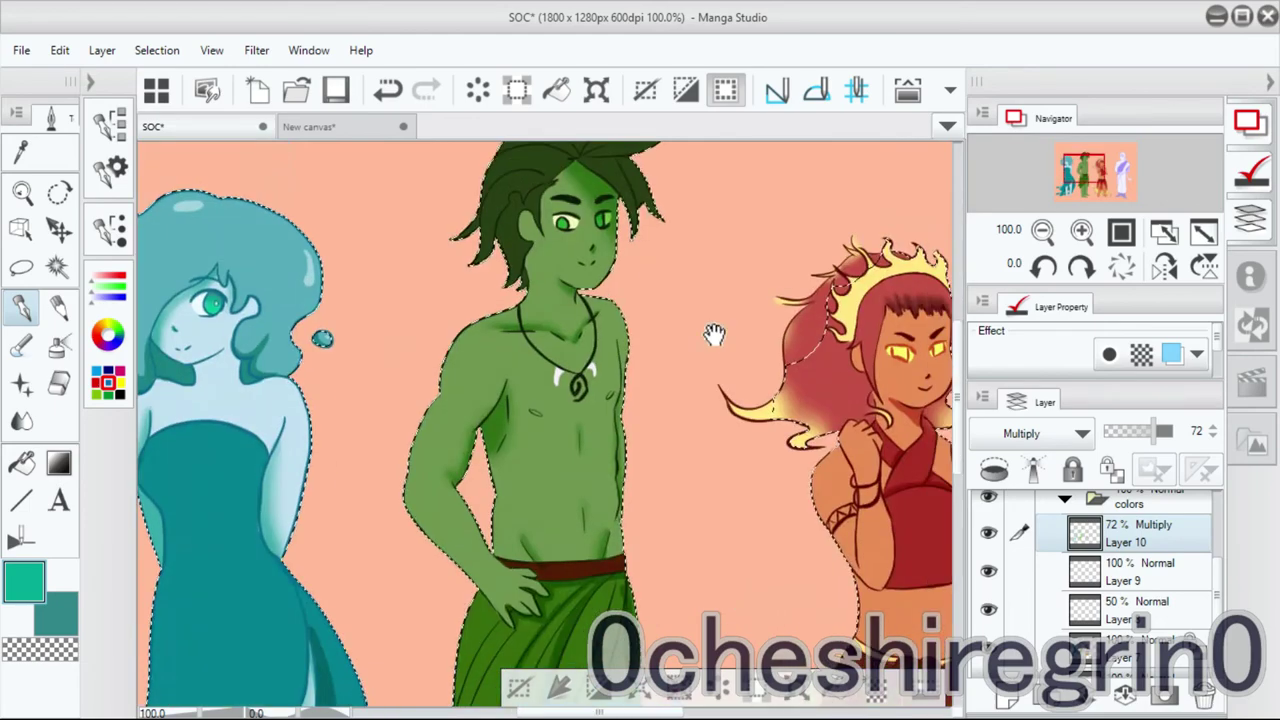
{"action": "scroll", "coordinate": [665, 405], "scroll_direction": "down", "scroll_amount": 5}
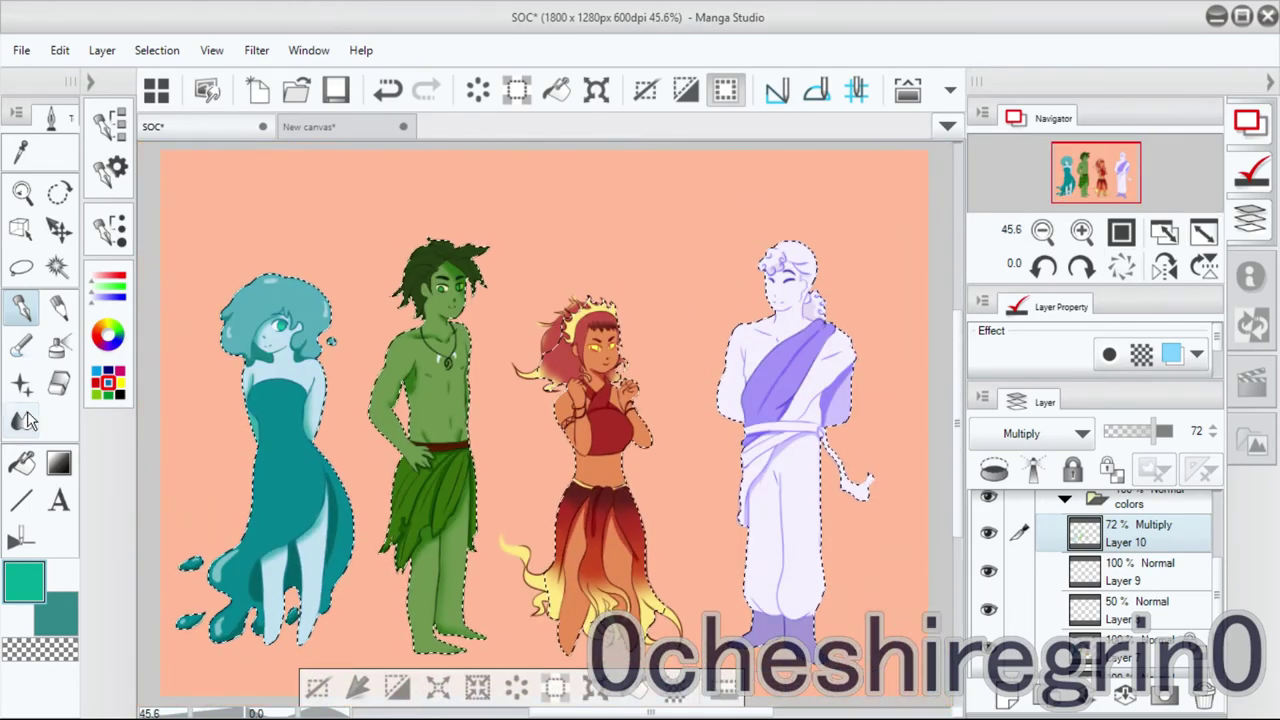
{"action": "key", "text": "j"}
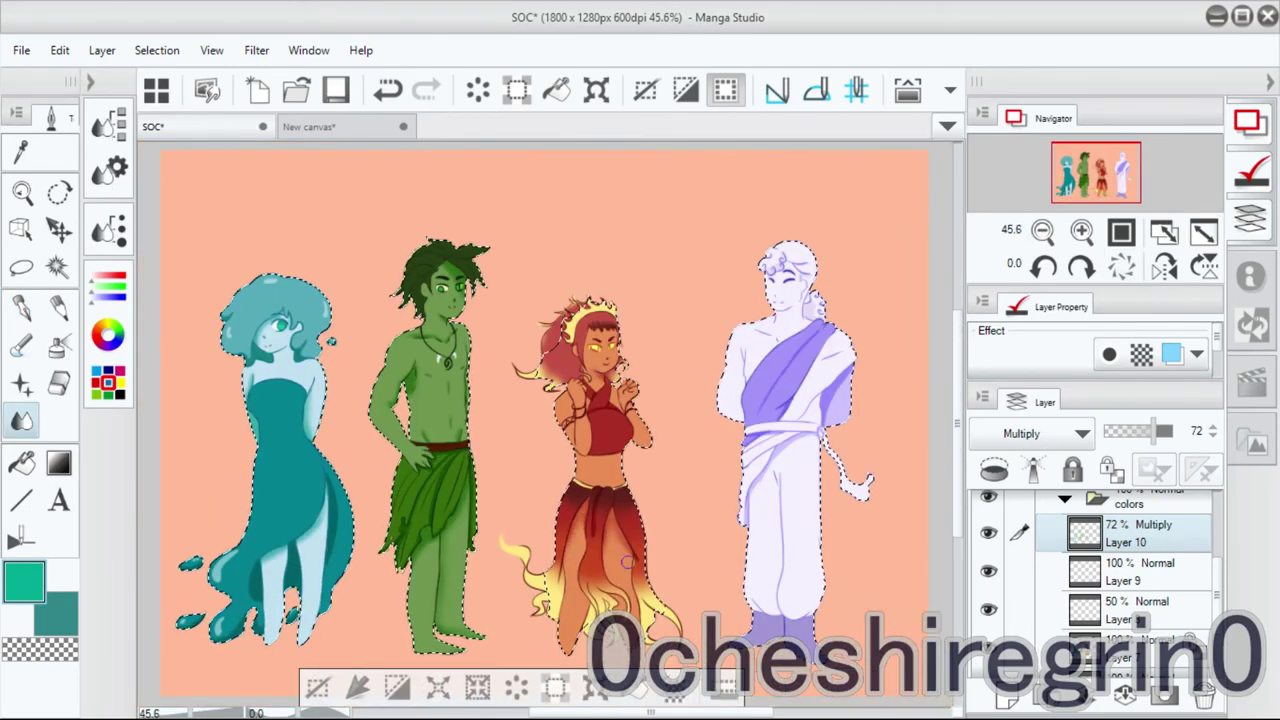
Select Layer 7 and paint pale lilac shading along the white figure's collarbone and ponytail.
{"action": "left_click", "coordinate": [1140, 645]}
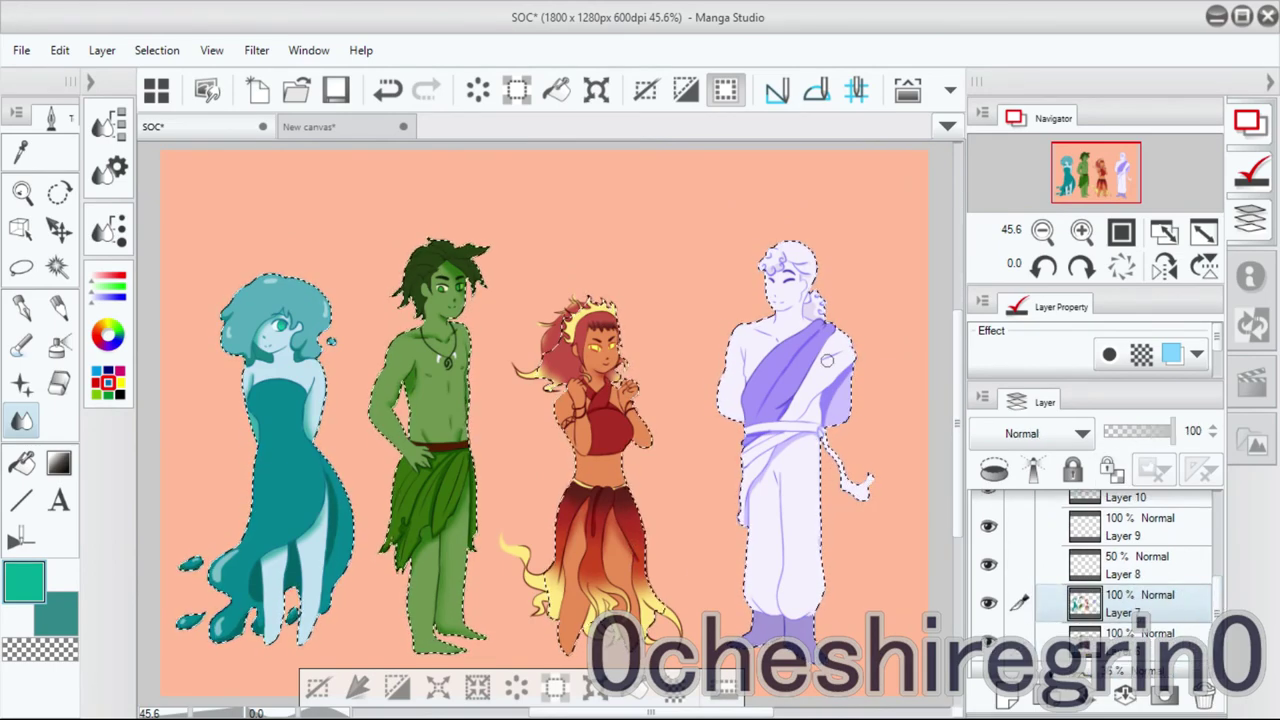
{"action": "left_click", "coordinate": [827, 360], "text": "alt"}
{"action": "key", "text": "ctrl+plus"}
{"action": "key", "text": "ctrl+plus"}
{"action": "key", "text": "ctrl+plus"}
{"action": "left_click_drag", "start_coordinate": [827, 360], "coordinate": [523, 337]}
{"action": "key", "text": "p"}
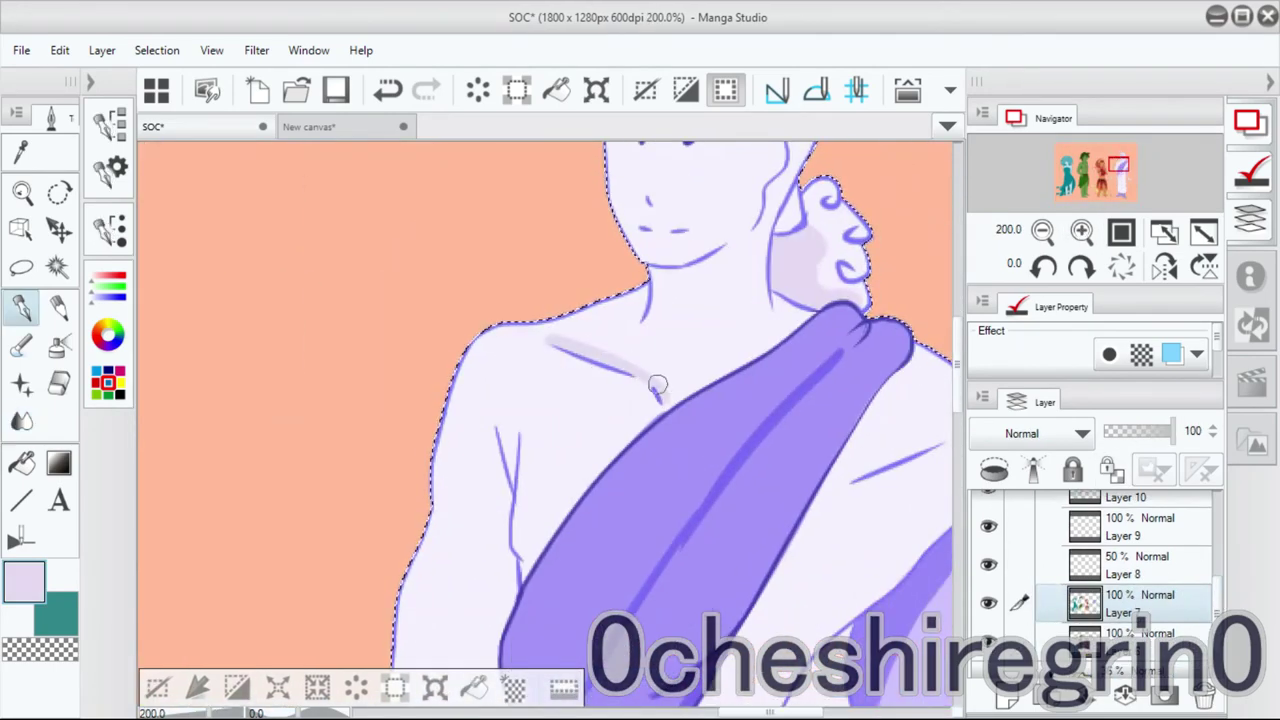
Shade the folds of the white figure's robe and trousers in pale lilac down to the trouser cuffs.
{"action": "key", "text": "ctrl+minus"}
{"action": "left_click_drag", "start_coordinate": [1112, 170], "coordinate": [1111, 183]}
{"action": "scroll", "coordinate": [662, 404], "scroll_direction": "down", "scroll_amount": 5}
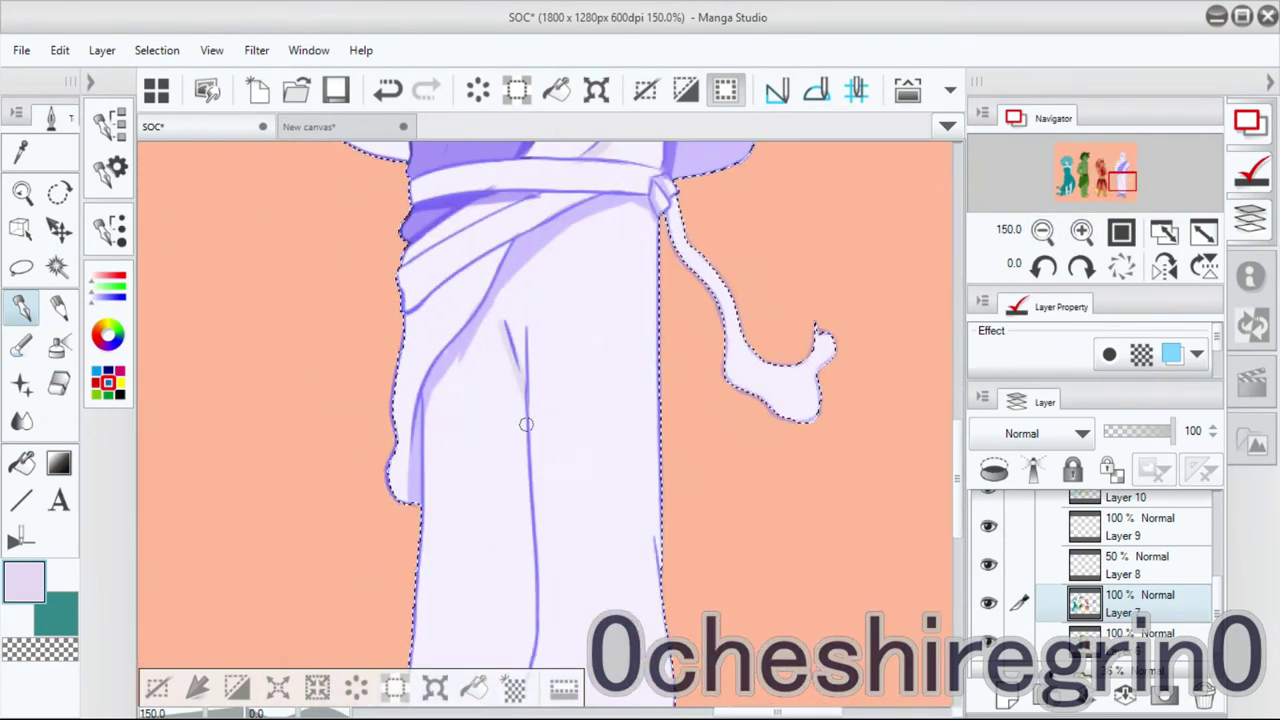
{"action": "key", "text": "ctrl+minus"}
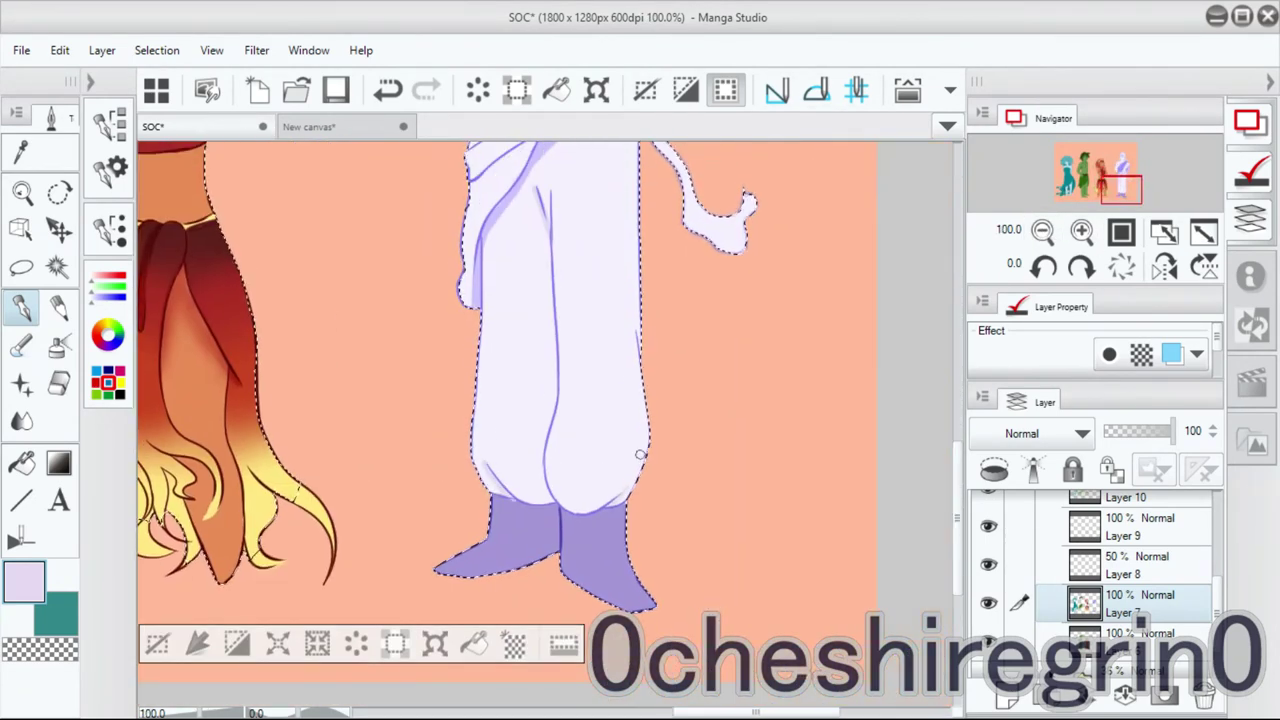
Select Layer 10, shade the white figure's robe folds and boots in light purple, and deselect the figures.
{"action": "key", "text": "alt+bracketright"}
{"action": "key", "text": "alt+bracketright"}
{"action": "key", "text": "alt+bracketright"}
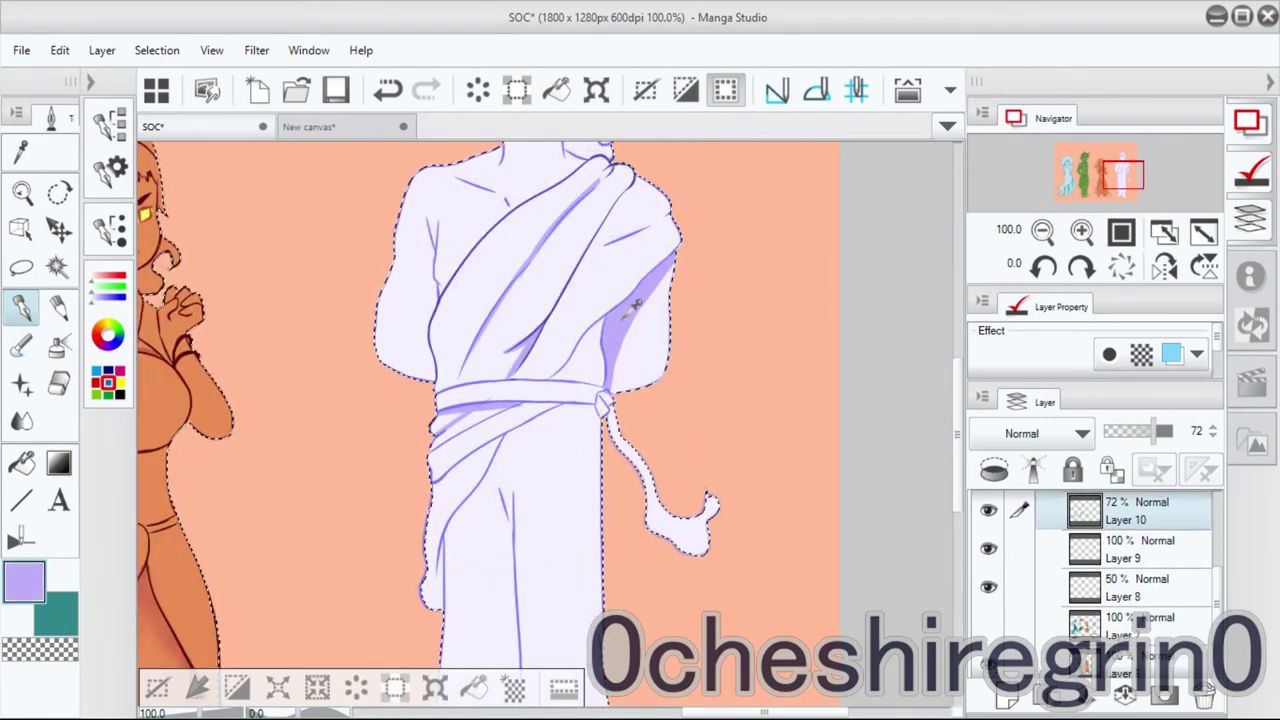
{"action": "mouse_move", "coordinate": [1122, 175]}
{"action": "left_mouse_down"}
{"action": "mouse_move", "coordinate": [1097, 178]}
{"action": "mouse_move", "coordinate": [1119, 188]}
{"action": "left_mouse_up"}
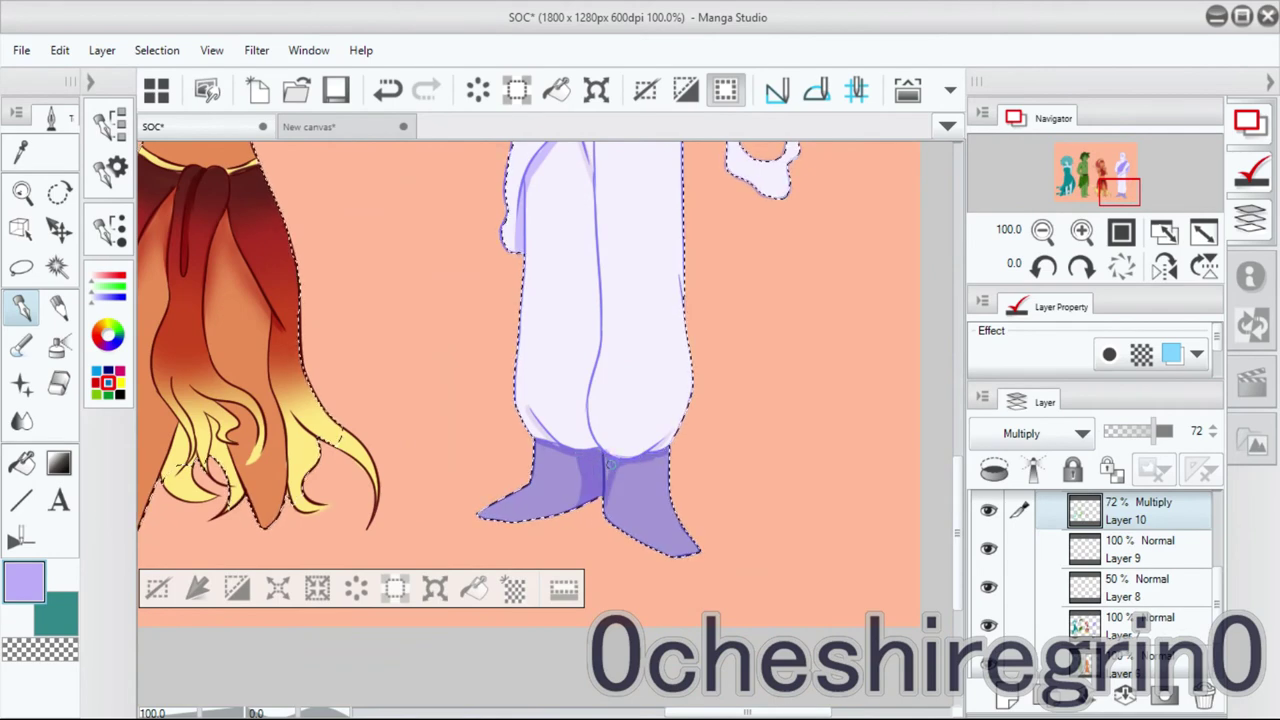
{"action": "key", "text": "ctrl+d"}
{"action": "key", "text": "ctrl+0"}
Add a layer inside the colors folder, set its blending mode to Add (Glow), and choose gray for the pen.
{"action": "key", "text": "m"}
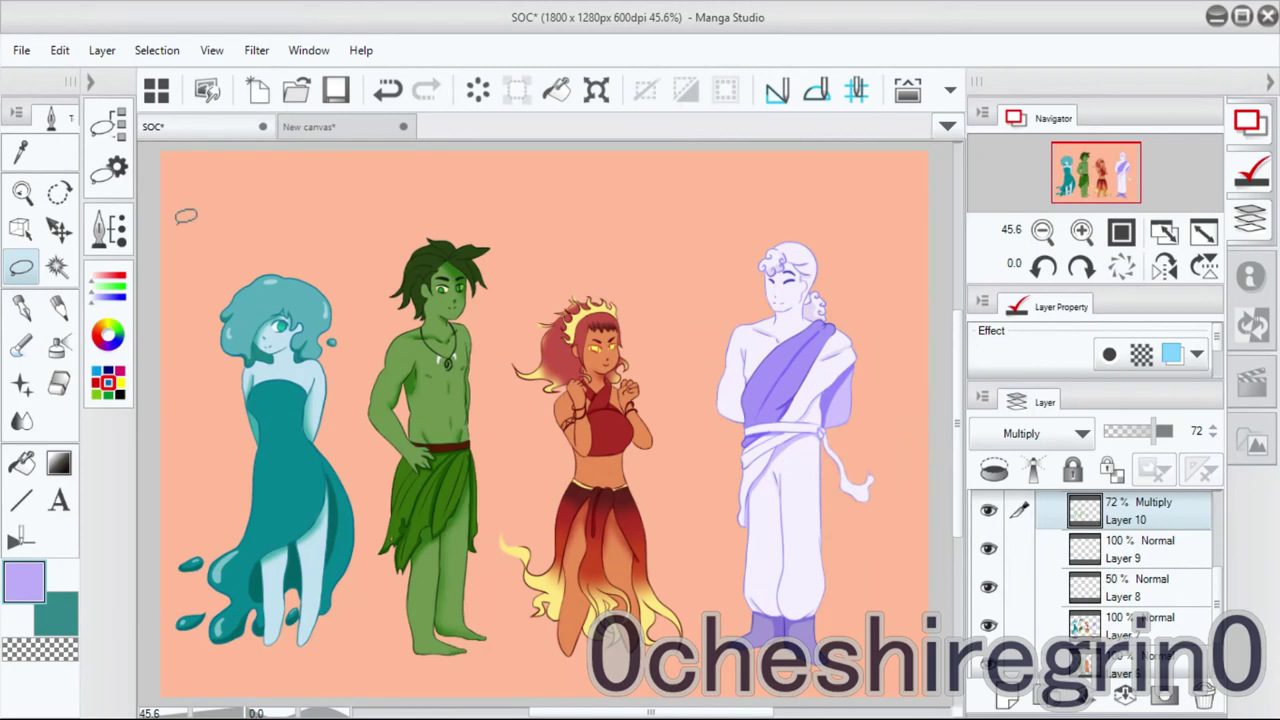
{"action": "scroll", "coordinate": [1210, 585], "scroll_direction": "up", "scroll_amount": 2}
{"action": "left_click", "coordinate": [1210, 585]}
{"action": "key", "text": "ctrl+shift+n"}
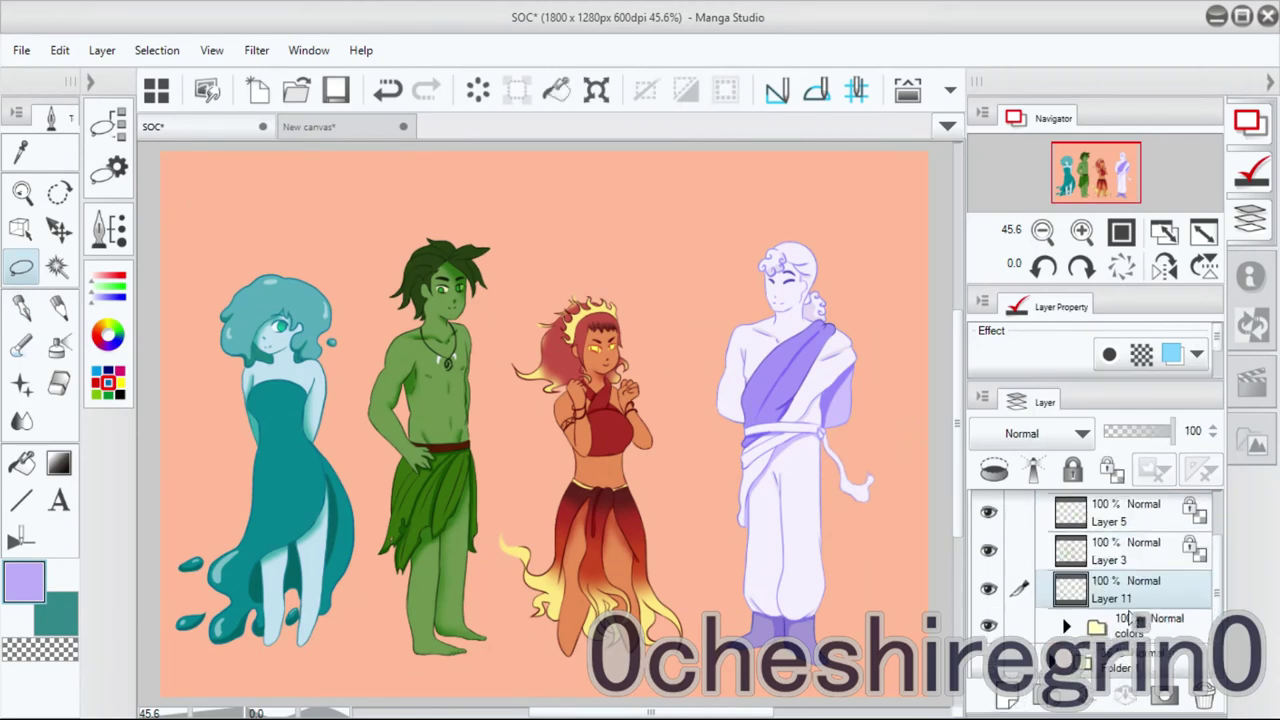
{"action": "left_click_drag", "start_coordinate": [1163, 630], "coordinate": [1163, 640]}
{"action": "left_click", "coordinate": [108, 380]}
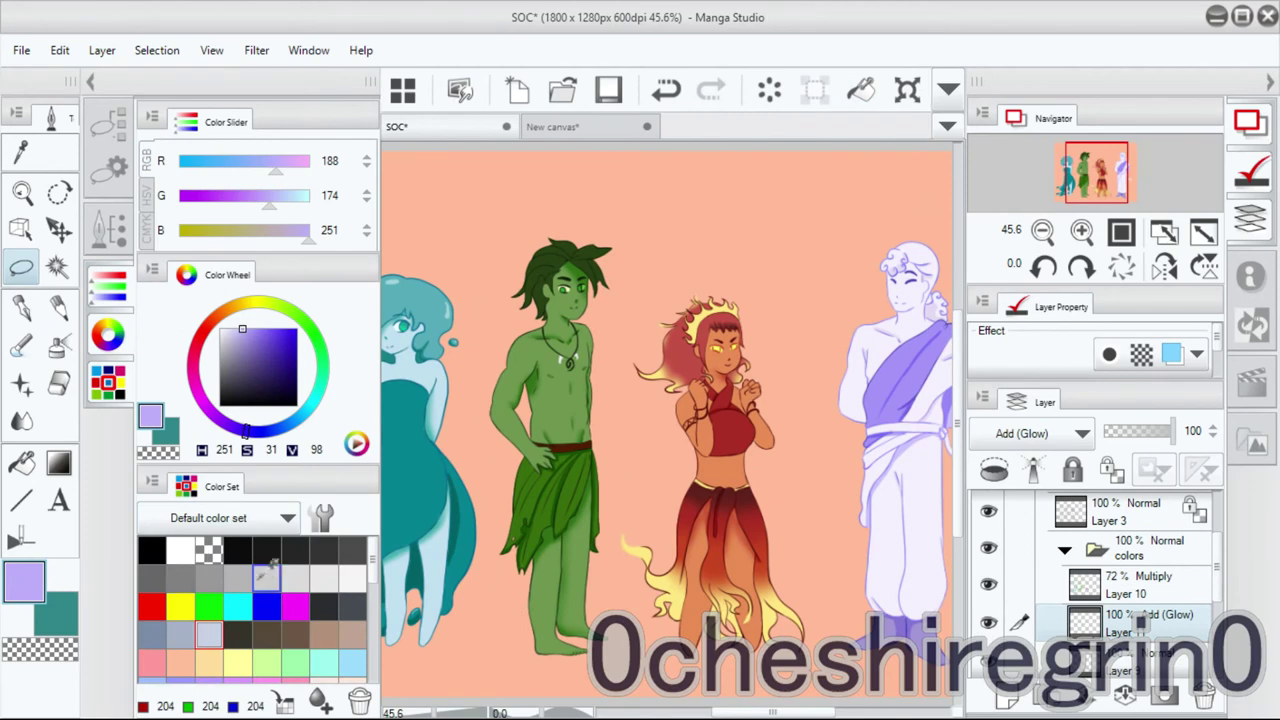
{"action": "key", "text": "p"}
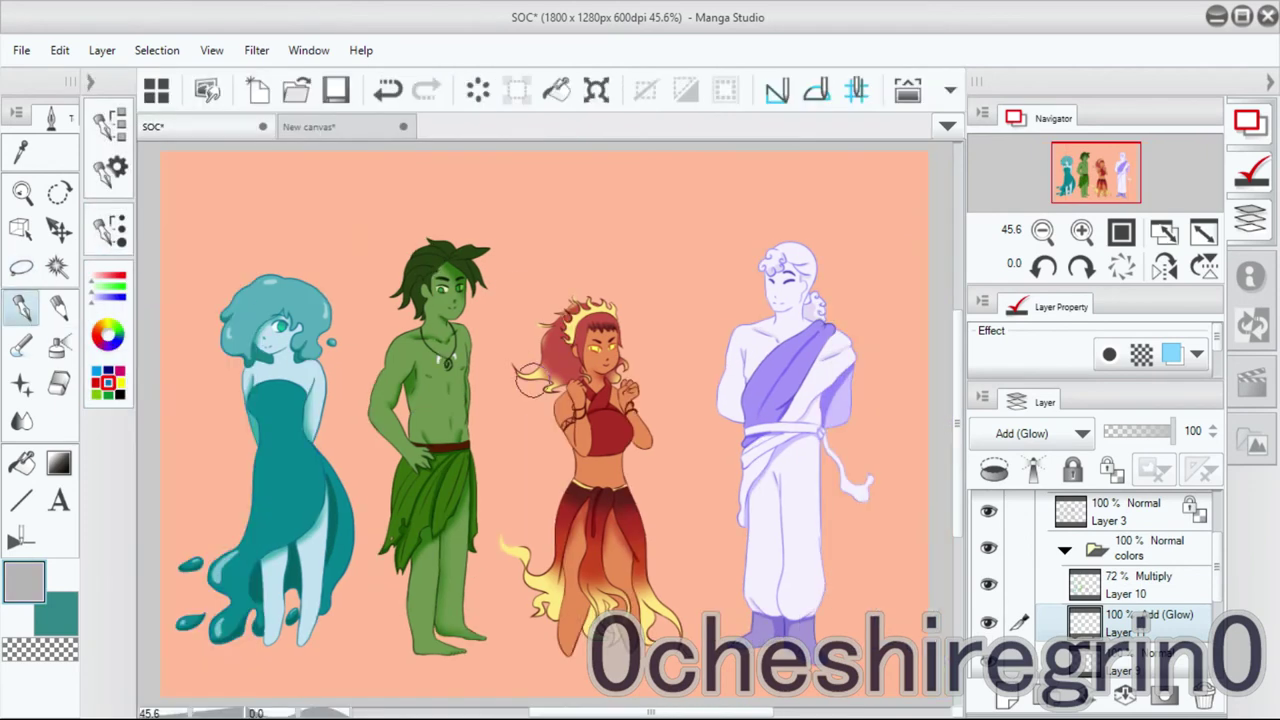
Move the glow layer directly above Layer 7, clip it to the layer below, and set it to Glow dodge at 46% opacity.
{"action": "left_click", "coordinate": [1005, 472]}
{"action": "left_click_drag", "start_coordinate": [1130, 622], "coordinate": [1130, 662]}
{"action": "left_click", "coordinate": [1150, 432]}
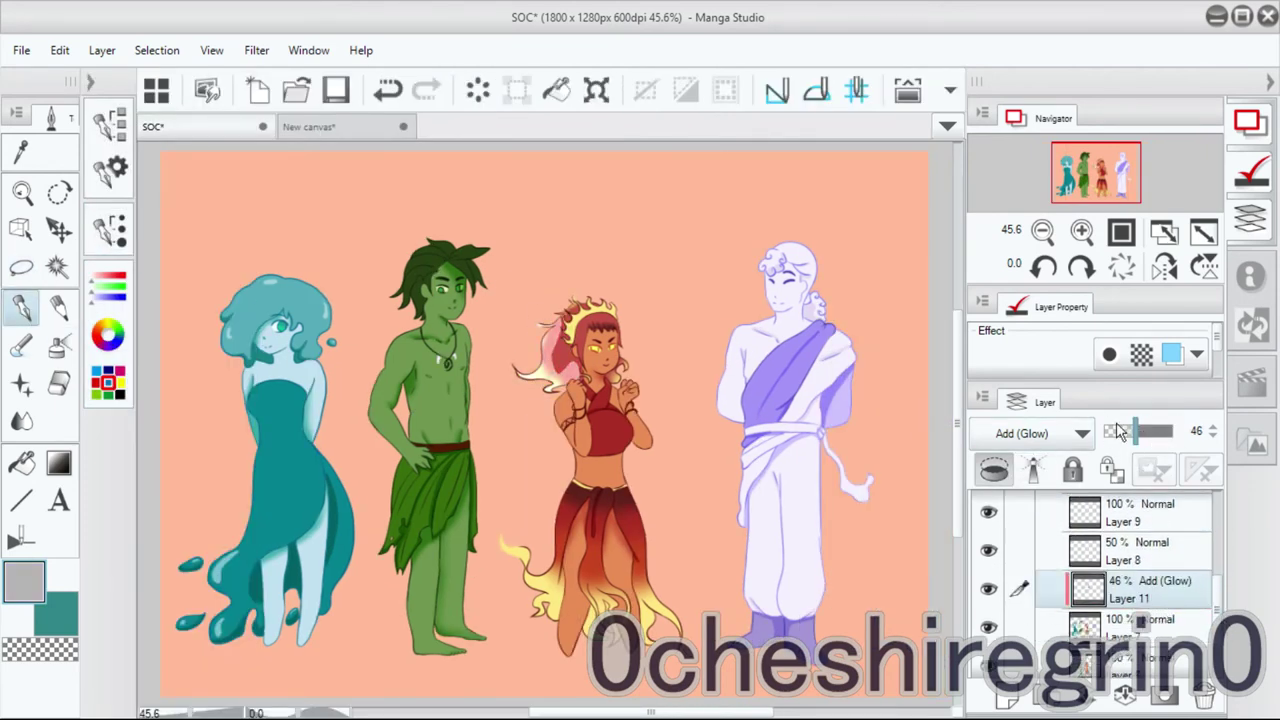
{"action": "scroll", "coordinate": [1050, 432], "scroll_direction": "down", "scroll_amount": 2}
{"action": "scroll", "coordinate": [1050, 432], "scroll_direction": "up", "scroll_amount": 4}
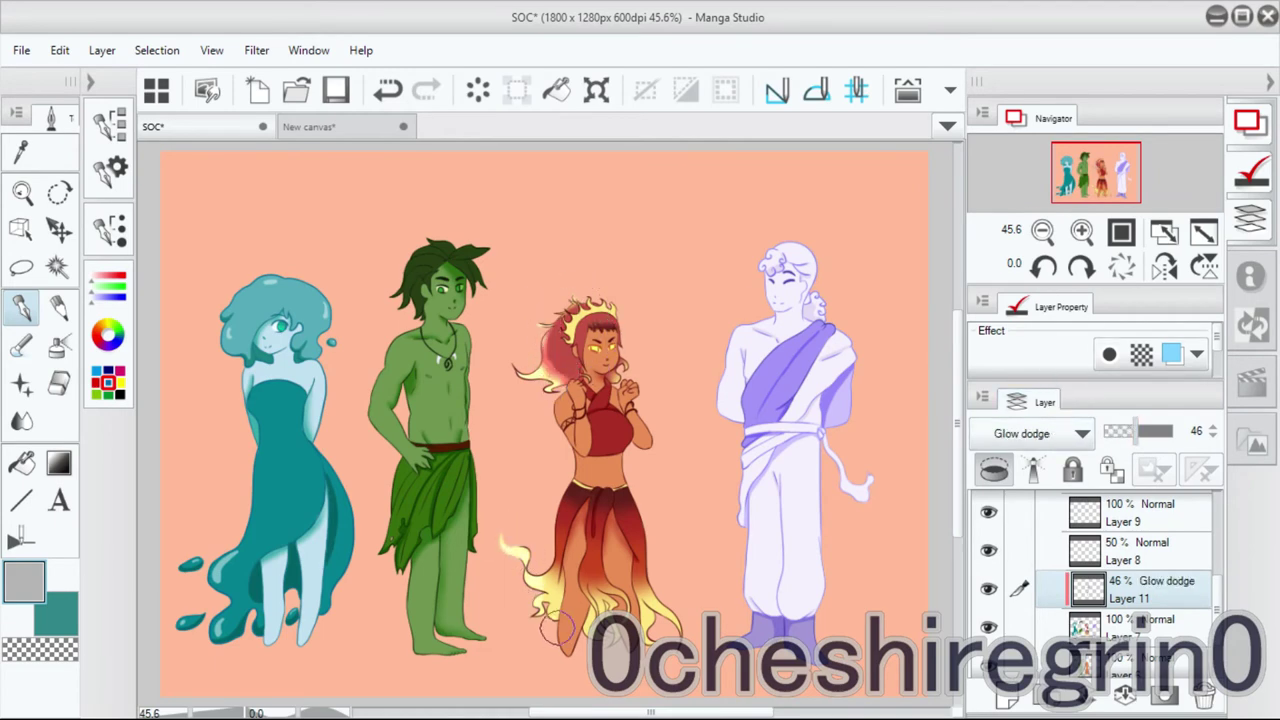
Blur the glow on the fire figure's skirt and add more glow to the hair curl beside the raised hands.
{"action": "key", "text": "j"}
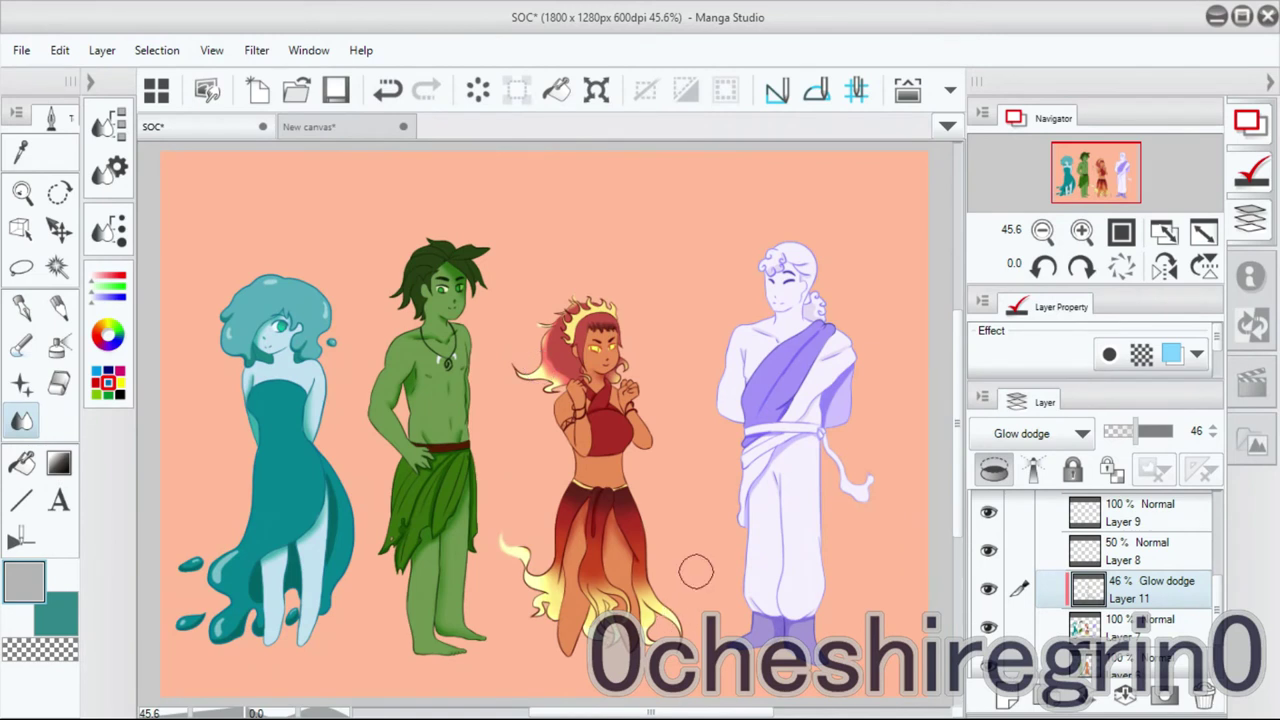
{"action": "left_click", "coordinate": [21, 307]}
{"action": "mouse_move", "coordinate": [630, 364]}
{"action": "left_mouse_down"}
{"action": "mouse_move", "coordinate": [609, 328]}
{"action": "mouse_move", "coordinate": [612, 380]}
{"action": "left_mouse_up"}
{"action": "left_click", "coordinate": [21, 420]}
Paint glow on the fire figure's flame crown with a size 10 pen and soften it with the Blur tool at size 80.
{"action": "key", "text": "p"}
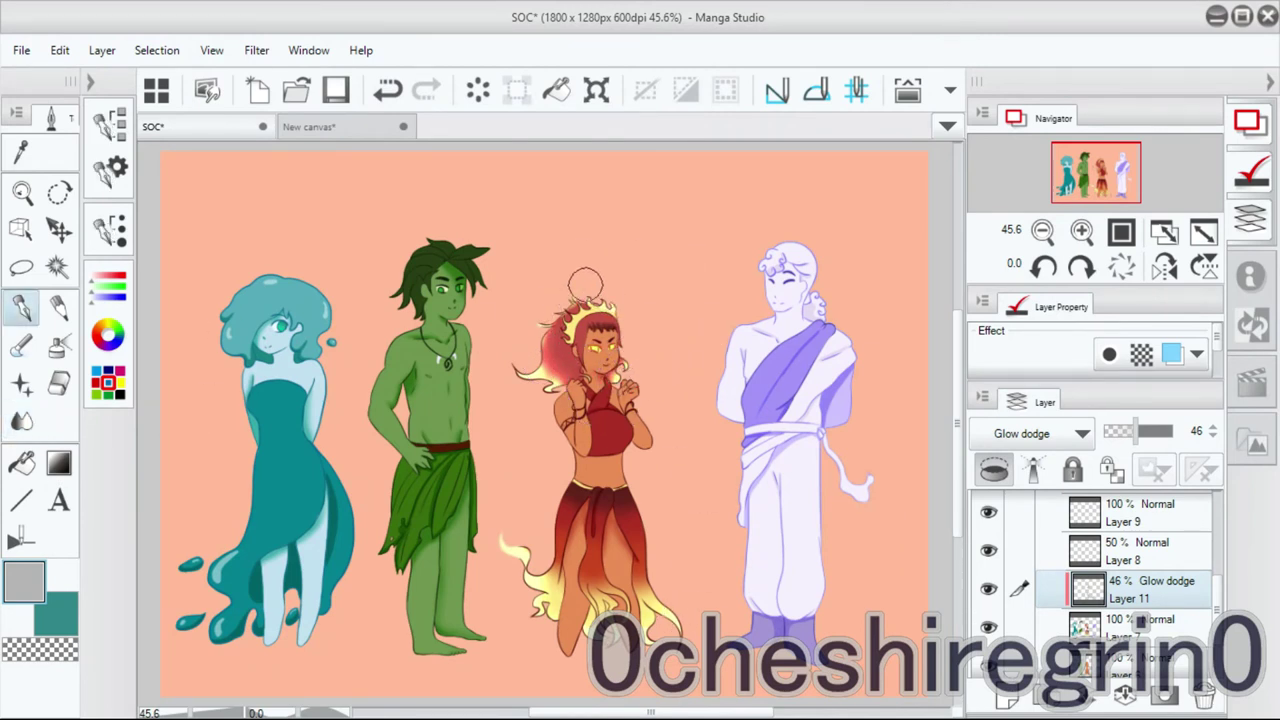
{"action": "left_click", "coordinate": [90, 82]}
{"action": "scroll", "coordinate": [583, 228], "scroll_direction": "up", "scroll_amount": 4}
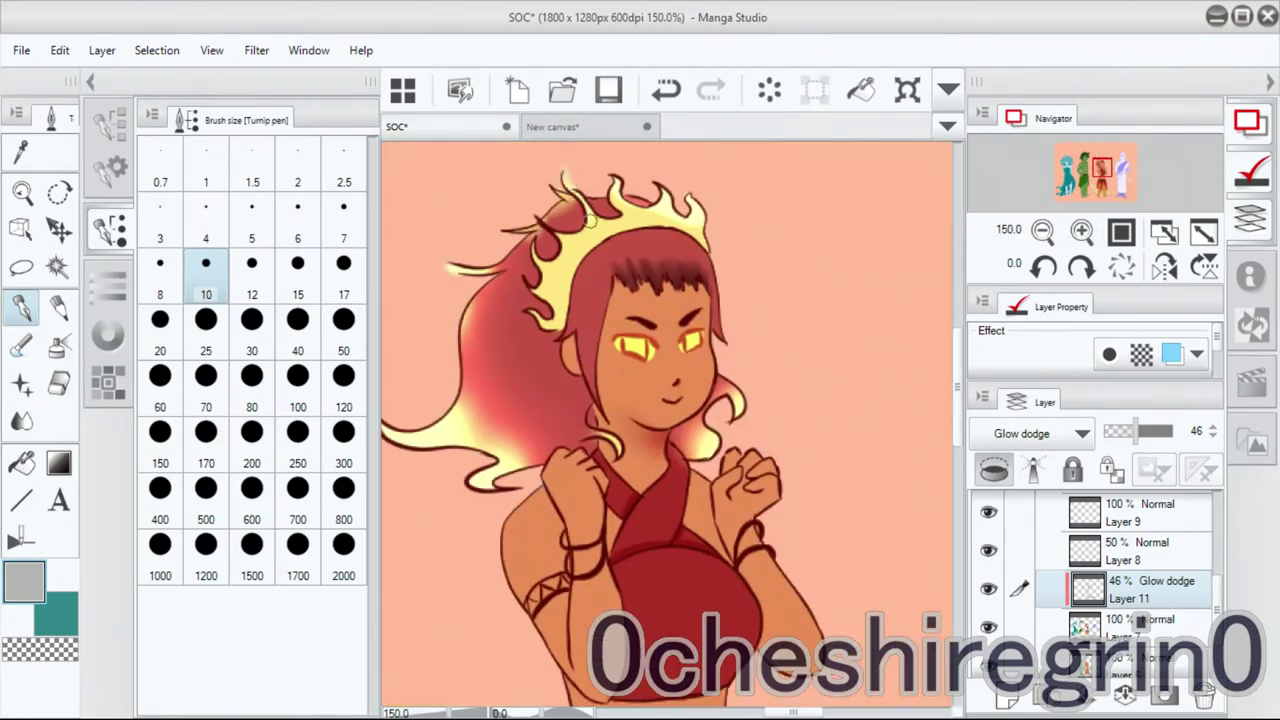
{"action": "key", "text": "j"}
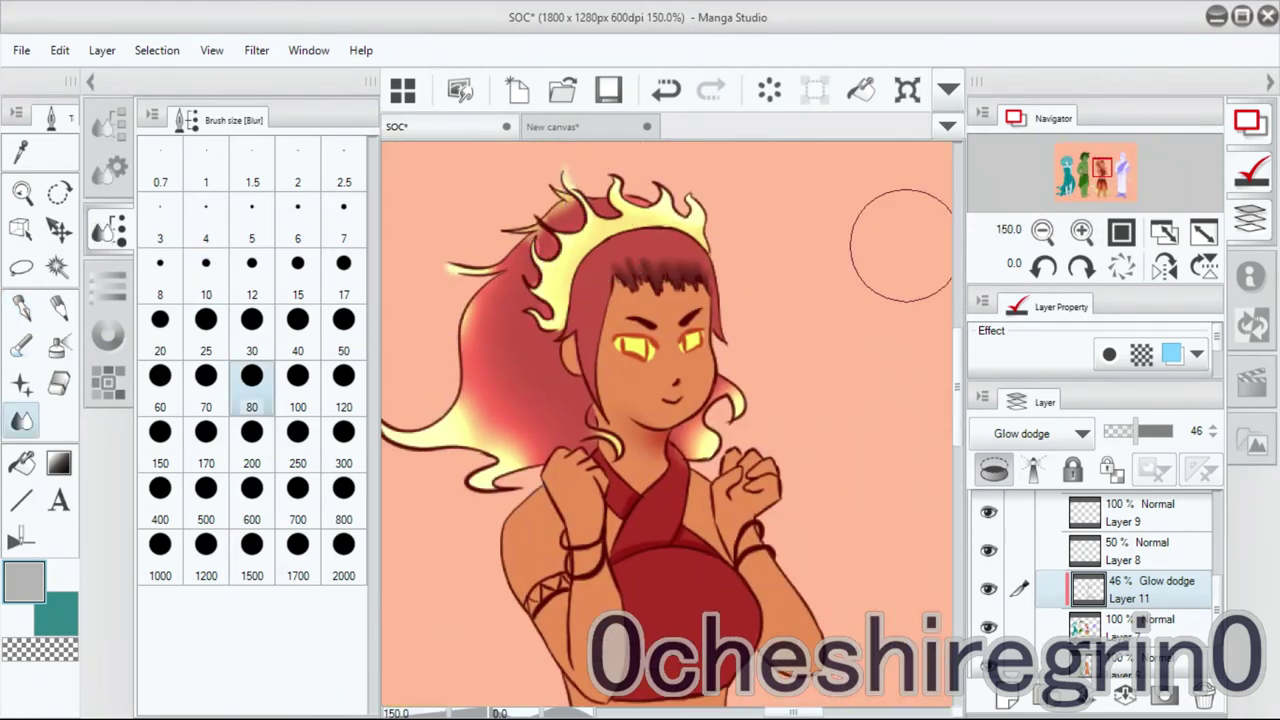
{"action": "scroll", "coordinate": [901, 245], "scroll_direction": "down", "scroll_amount": 4}
Add a new layer between Layers 9 and 10 and set it to Glow dodge at 100% opacity with pen size 30.
{"action": "key", "text": "p"}
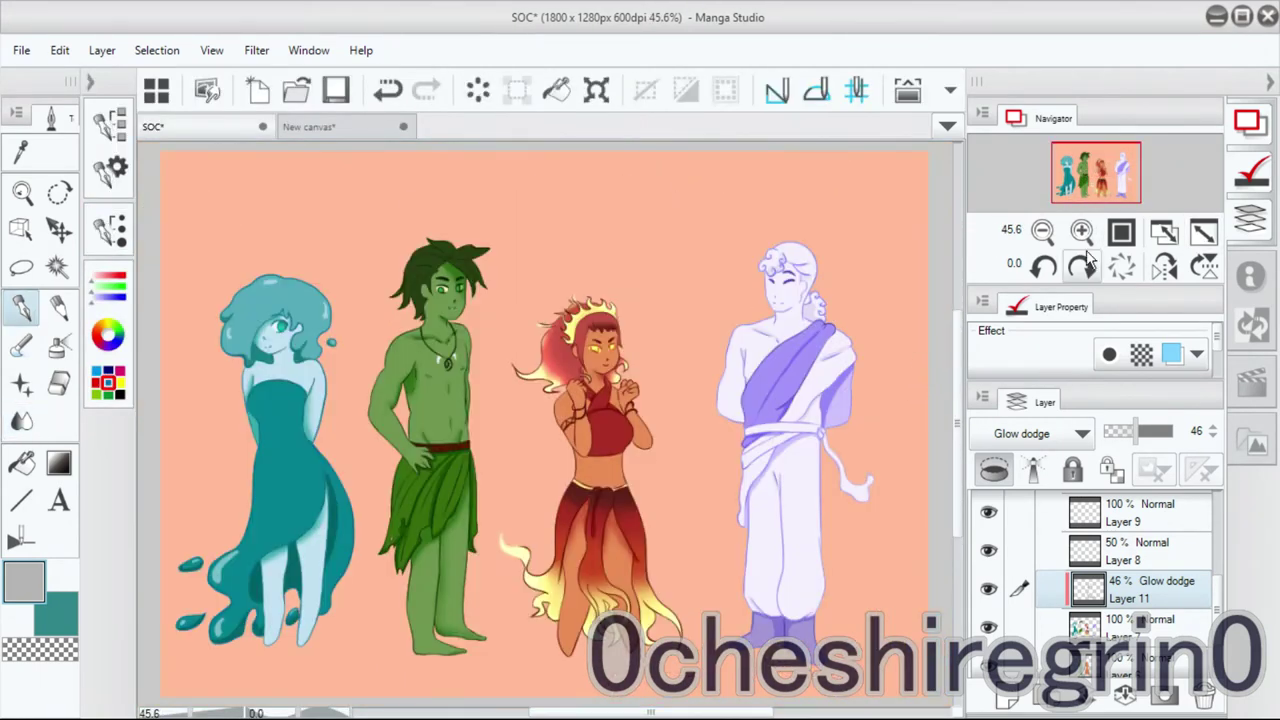
{"action": "scroll", "coordinate": [531, 331], "scroll_direction": "up", "scroll_amount": 4}
{"action": "left_click", "coordinate": [90, 82]}
{"action": "left_click_drag", "start_coordinate": [1220, 600], "coordinate": [1220, 590]}
{"action": "left_click", "coordinate": [1140, 540]}
{"action": "left_click", "coordinate": [1007, 698]}
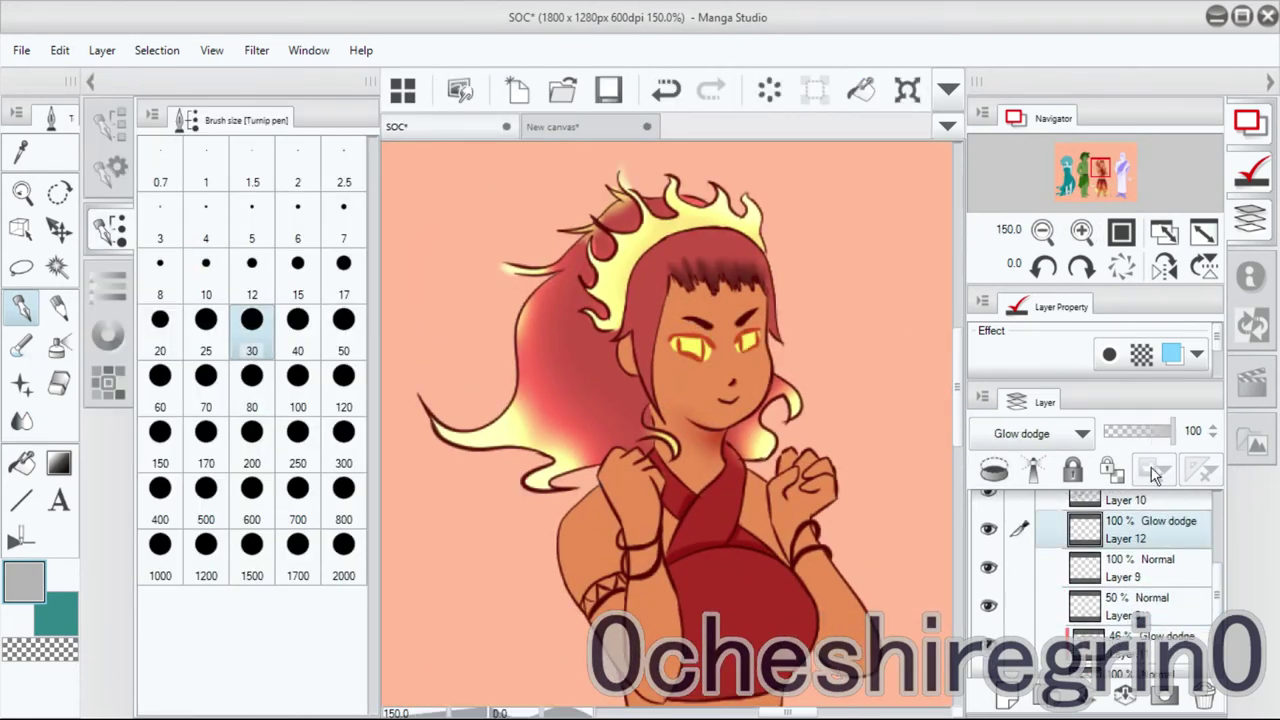
Make the fire figure's eyes glow on the new Glow dodge layer and blur the glow around them.
{"action": "key", "text": "j"}
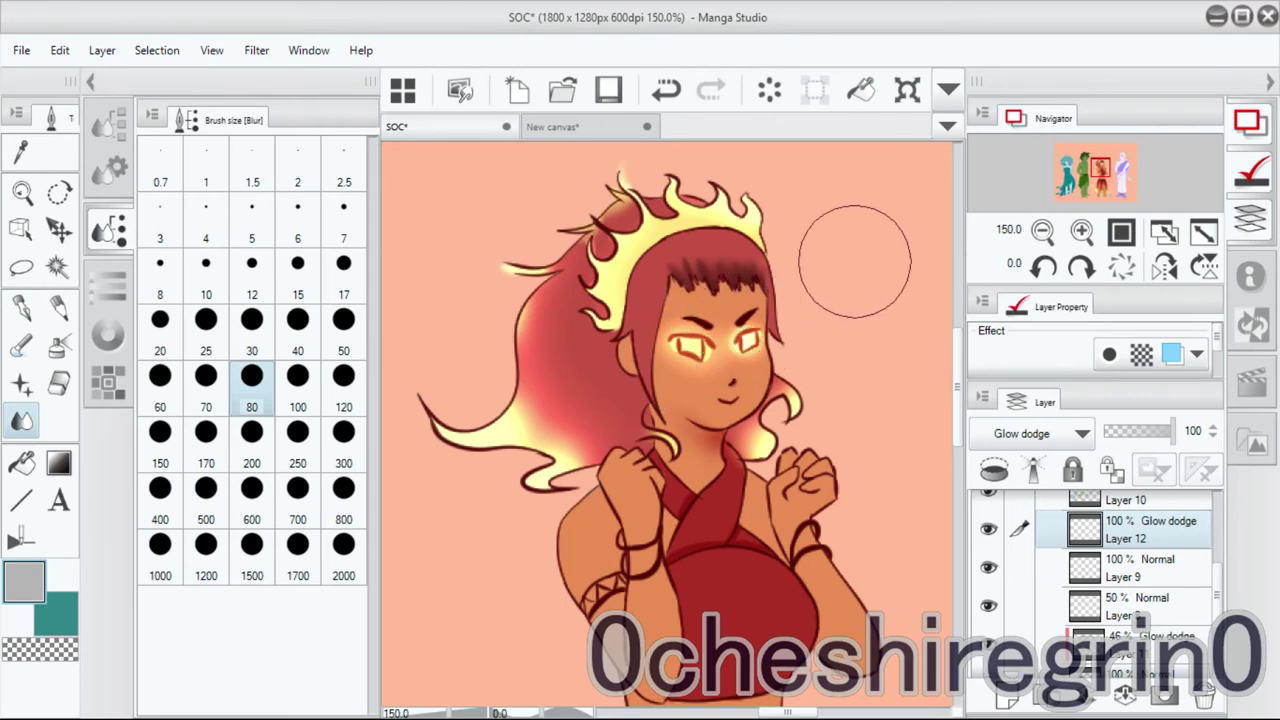
{"action": "left_click", "coordinate": [450, 276]}
{"action": "left_click_drag", "start_coordinate": [1100, 170], "coordinate": [1103, 180]}
{"action": "left_click", "coordinate": [1164, 232]}
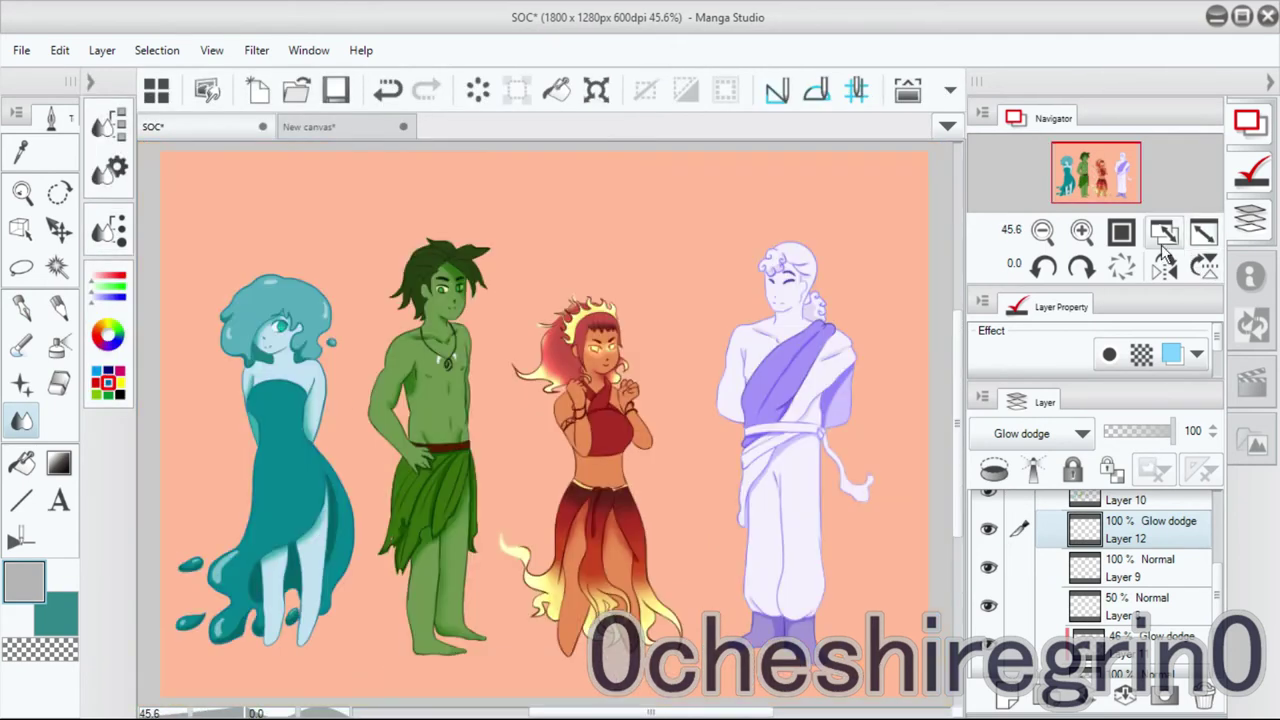
Switch to the New canvas document with the tattoo sketches and fade the Layer 2 Copy sketch to 39% opacity.
{"action": "scroll", "coordinate": [1110, 580], "scroll_direction": "down", "scroll_amount": 5}
{"action": "left_click", "coordinate": [1115, 588]}
{"action": "left_click", "coordinate": [395, 124]}
{"action": "left_click_drag", "start_coordinate": [1090, 180], "coordinate": [1128, 177]}
{"action": "scroll", "coordinate": [1232, 550], "scroll_direction": "up", "scroll_amount": 2}
{"action": "scroll", "coordinate": [1230, 550], "scroll_direction": "down", "scroll_amount": 1}
{"action": "mouse_move", "coordinate": [1170, 431]}
{"action": "left_mouse_down"}
{"action": "mouse_move", "coordinate": [1131, 431]}
{"action": "mouse_move", "coordinate": [1118, 447]}
{"action": "mouse_move", "coordinate": [1170, 431]}
{"action": "left_mouse_up"}
Add a new layer above the faded tattoo sketch and get the pen ready at the rounded arm template.
{"action": "left_click", "coordinate": [1110, 638]}
{"action": "scroll", "coordinate": [1110, 560], "scroll_direction": "up", "scroll_amount": 1}
{"action": "scroll", "coordinate": [1114, 163], "scroll_direction": "up", "scroll_amount": 2}
{"action": "left_click_drag", "start_coordinate": [1114, 163], "coordinate": [1123, 165]}
{"action": "left_click", "coordinate": [1010, 625]}
{"action": "left_click", "coordinate": [22, 307]}
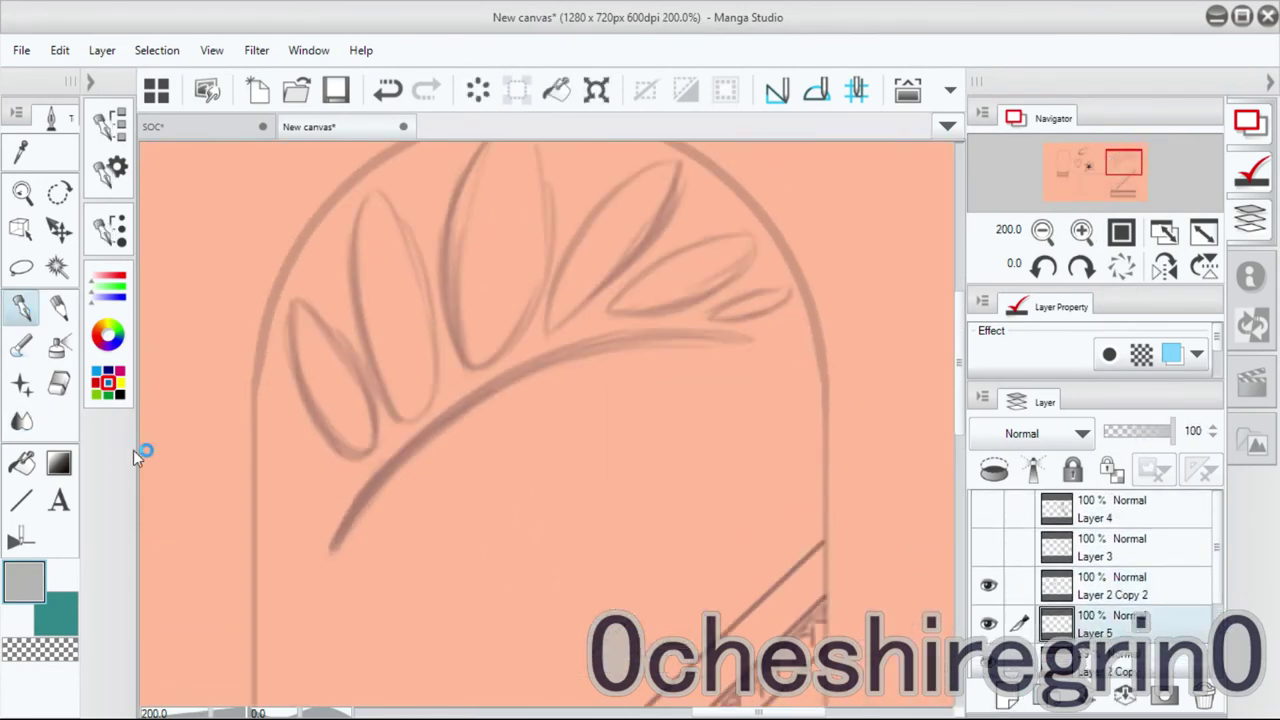
Draw a thick dark navy curve along the sketched arc beneath the petals.
{"action": "left_click", "coordinate": [108, 230]}
{"action": "left_click", "coordinate": [108, 288]}
{"action": "left_click", "coordinate": [352, 550]}
{"action": "left_click_drag", "start_coordinate": [330, 552], "coordinate": [740, 335]}
{"action": "left_click", "coordinate": [490, 413]}
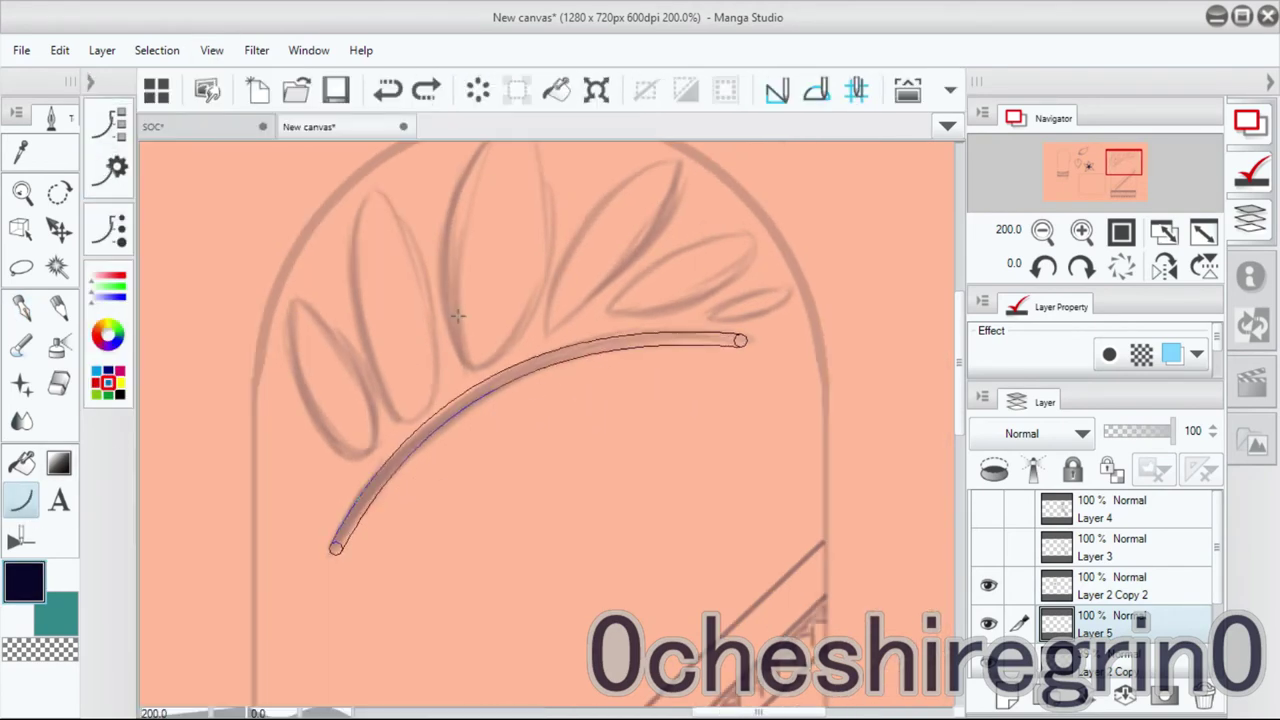
Move Layer 5 to the top of the layer stack and ink the first two petals above the arc's lower end.
{"action": "left_click_drag", "start_coordinate": [305, 276], "coordinate": [333, 369]}
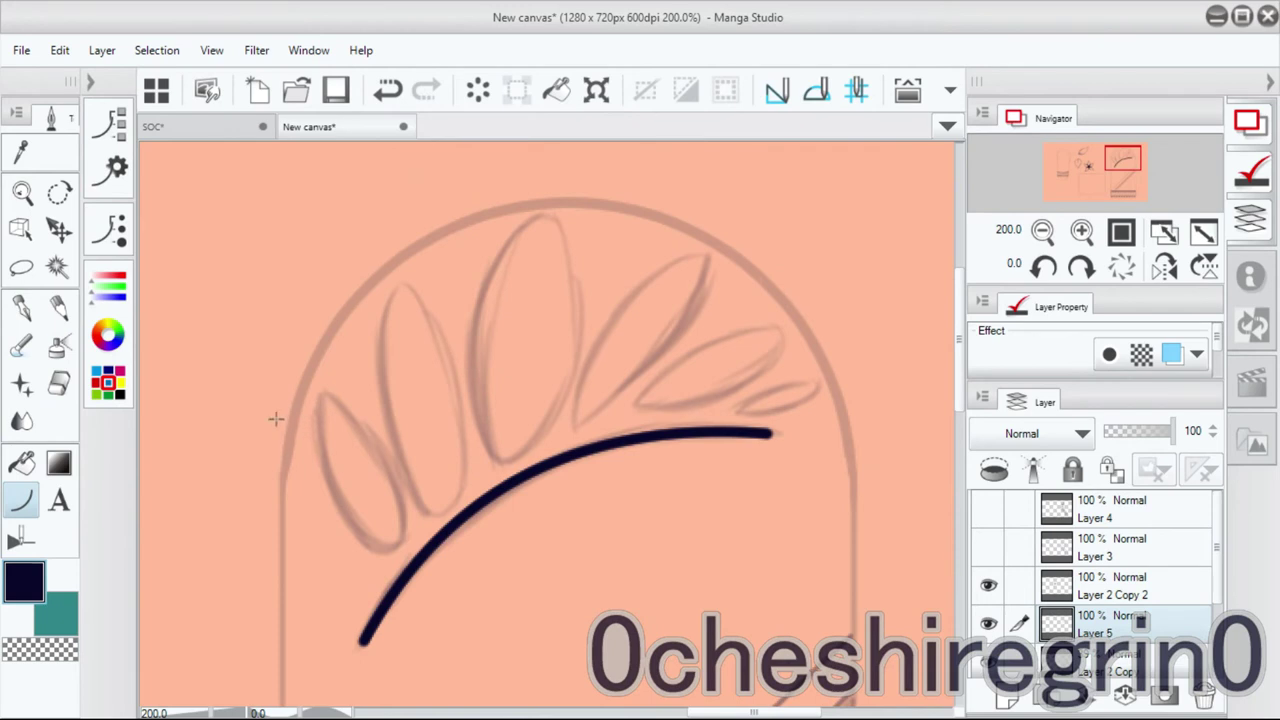
{"action": "left_click_drag", "start_coordinate": [1100, 622], "coordinate": [1100, 505]}
{"action": "key", "text": "p"}
{"action": "mouse_move", "coordinate": [322, 398]}
{"action": "left_mouse_down"}
{"action": "mouse_move", "coordinate": [397, 535]}
{"action": "mouse_move", "coordinate": [321, 460]}
{"action": "left_mouse_up"}
{"action": "key", "text": "ctrl+z"}
{"action": "left_click_drag", "start_coordinate": [382, 383], "coordinate": [402, 290]}
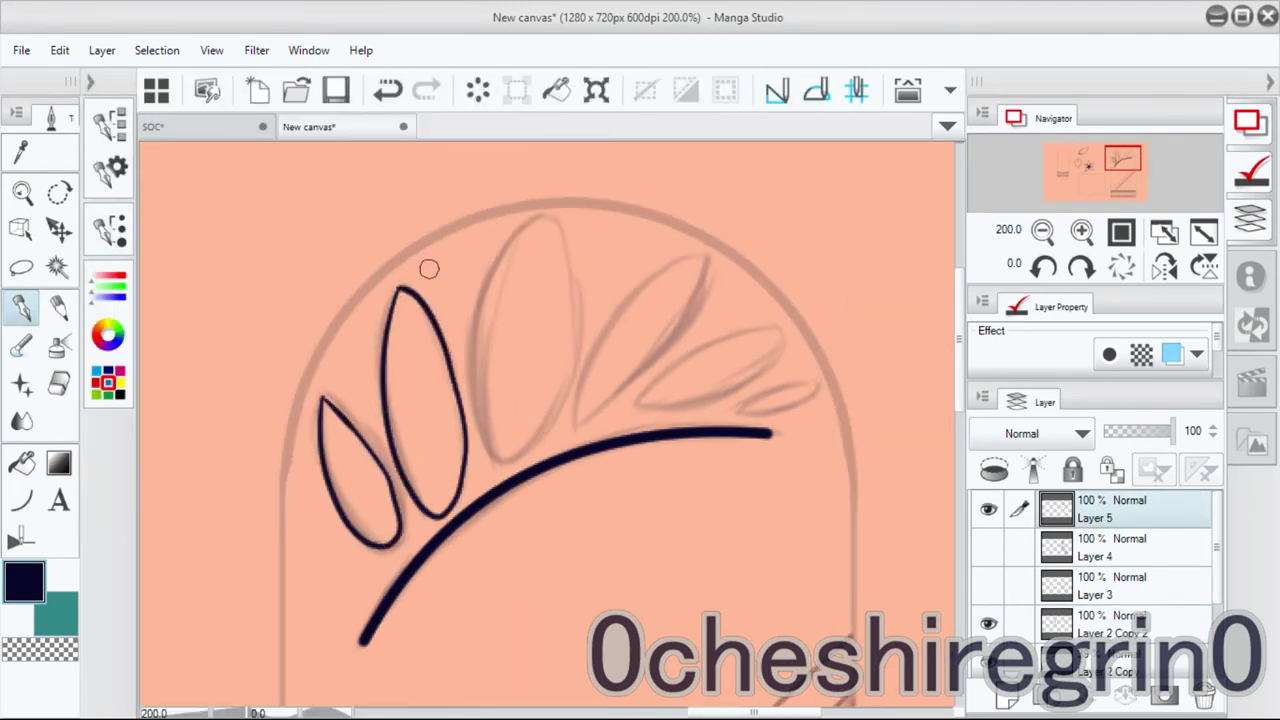
Ink the large middle petal and the three smaller petals toward the arc's upper end, redoing uneven strokes.
{"action": "left_click_drag", "start_coordinate": [546, 217], "coordinate": [571, 334]}
{"action": "key", "text": "ctrl+z"}
{"action": "left_click_drag", "start_coordinate": [547, 213], "coordinate": [565, 368]}
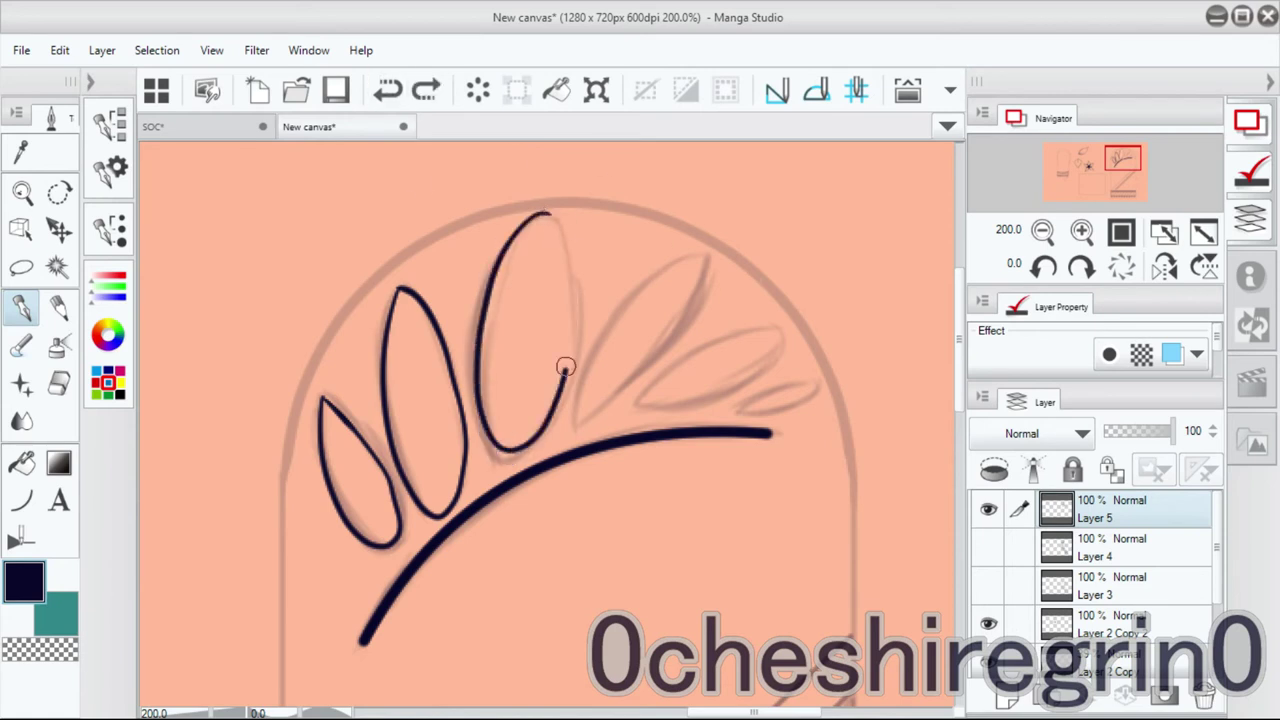
{"action": "left_click_drag", "start_coordinate": [698, 255], "coordinate": [712, 262]}
{"action": "key", "text": "ctrl+z"}
{"action": "left_click_drag", "start_coordinate": [771, 323], "coordinate": [763, 328]}
{"action": "key", "text": "ctrl+z"}
{"action": "left_click", "coordinate": [1203, 231]}
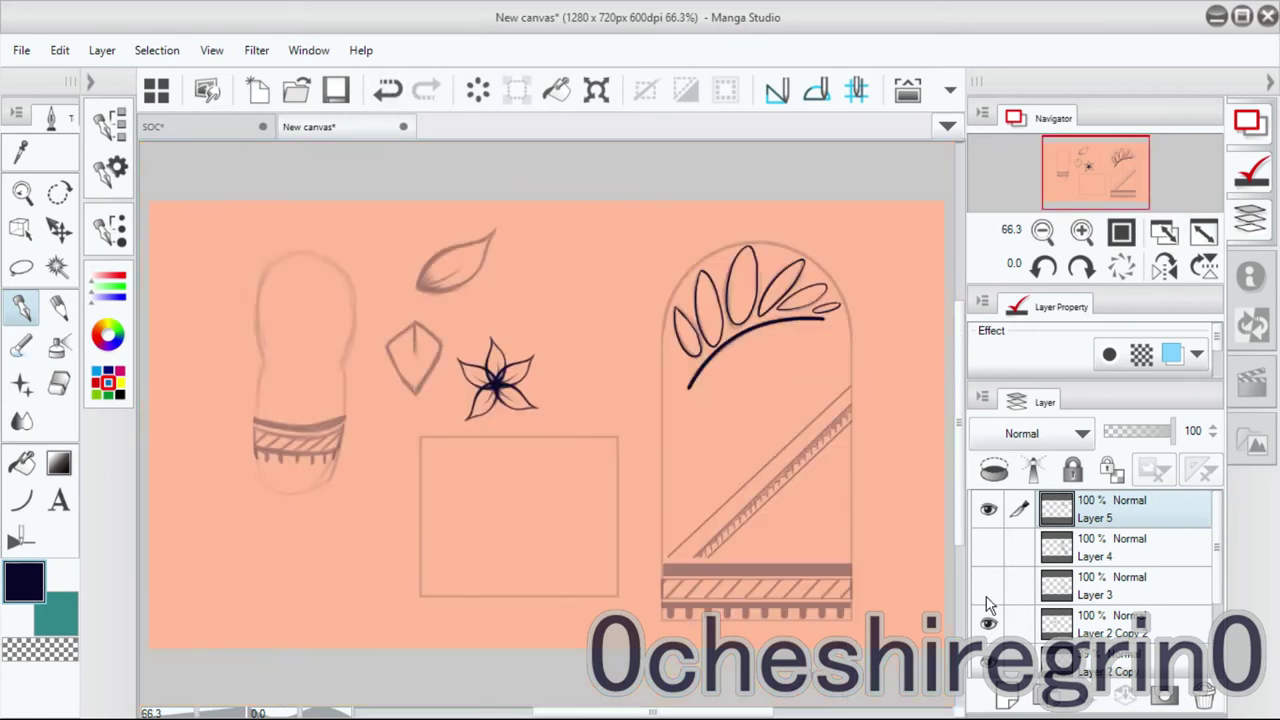
Isolate the striped navy band at the base of the arm template and bring its layer to the top.
{"action": "scroll", "coordinate": [1100, 560], "scroll_direction": "down", "scroll_amount": 3}
{"action": "left_click", "coordinate": [1110, 580]}
{"action": "key", "text": "m"}
{"action": "mouse_move", "coordinate": [745, 533]}
{"action": "left_mouse_down"}
{"action": "mouse_move", "coordinate": [688, 510]}
{"action": "mouse_move", "coordinate": [610, 585]}
{"action": "mouse_move", "coordinate": [880, 545]}
{"action": "mouse_move", "coordinate": [775, 525]}
{"action": "left_mouse_up"}
{"action": "left_click", "coordinate": [988, 619]}
{"action": "left_click_drag", "start_coordinate": [1100, 580], "coordinate": [1100, 505]}
Lasso the petals and arc, move them down just above the striped band, and deselect.
{"action": "left_click_drag", "start_coordinate": [875, 220], "coordinate": [823, 443]}
{"action": "key", "text": "k"}
{"action": "left_click_drag", "start_coordinate": [905, 260], "coordinate": [900, 400]}
{"action": "key", "text": "ctrl+d"}
{"action": "key", "text": "m"}
Hide the background layer and crop the canvas closely around the petal and band tattoo design.
{"action": "scroll", "coordinate": [1056, 507], "scroll_direction": "down", "scroll_amount": 3}
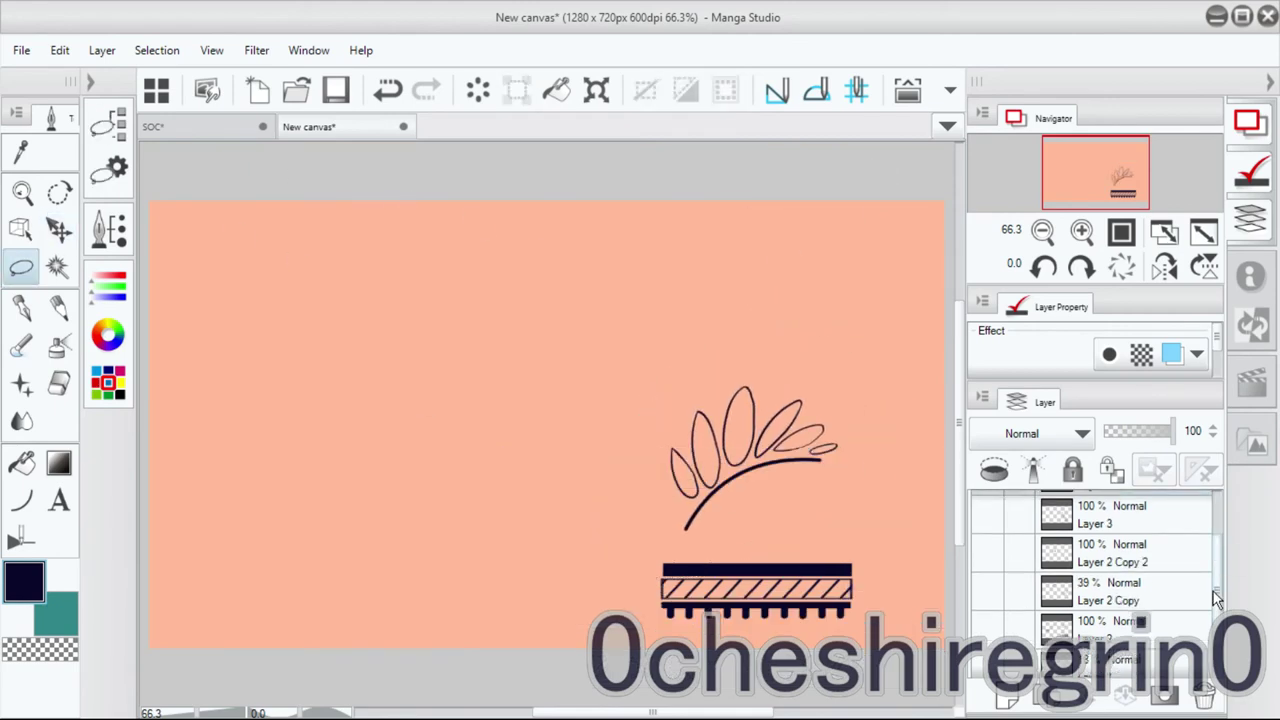
{"action": "left_click", "coordinate": [988, 660]}
{"action": "left_click_drag", "start_coordinate": [546, 200], "coordinate": [546, 375]}
{"action": "left_click_drag", "start_coordinate": [148, 512], "coordinate": [647, 512]}
{"action": "left_click_drag", "start_coordinate": [948, 531], "coordinate": [865, 531]}
{"action": "key", "text": "Return"}
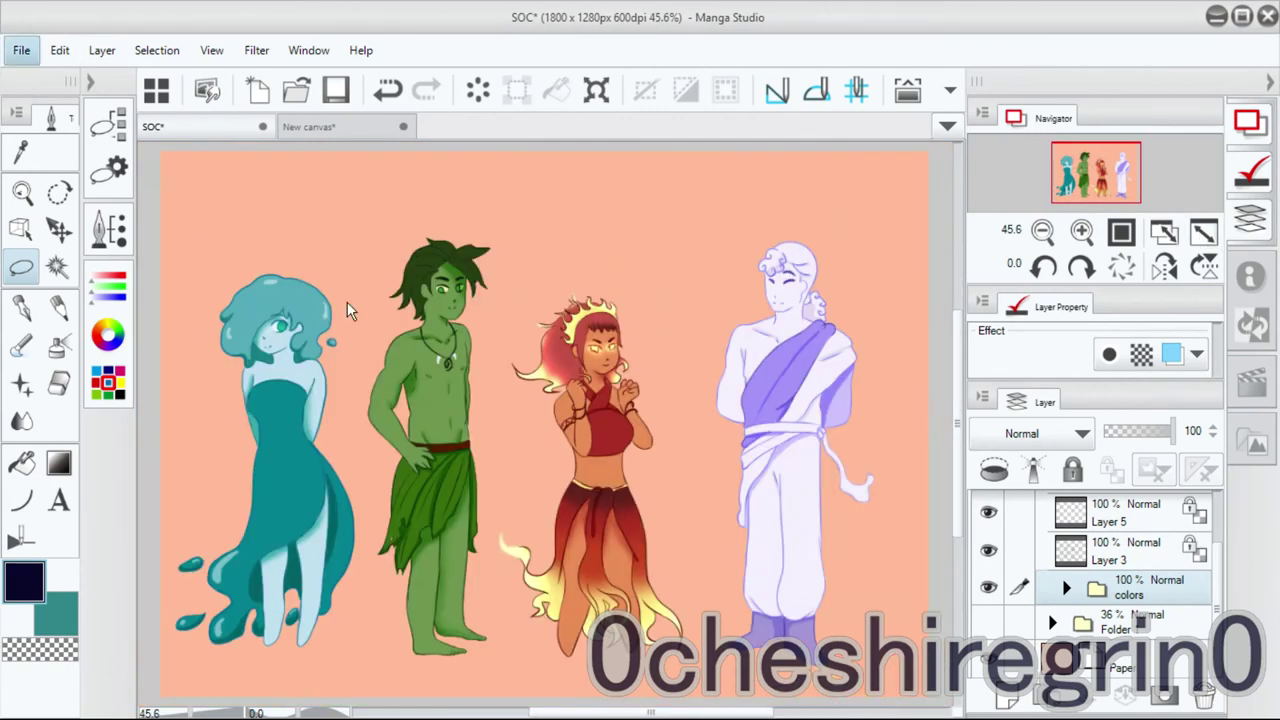
Paste the tattoo design into the SOC illustration, shrink it and place it over the green figure's upper arm.
{"action": "key", "text": "ctrl+shift+n"}
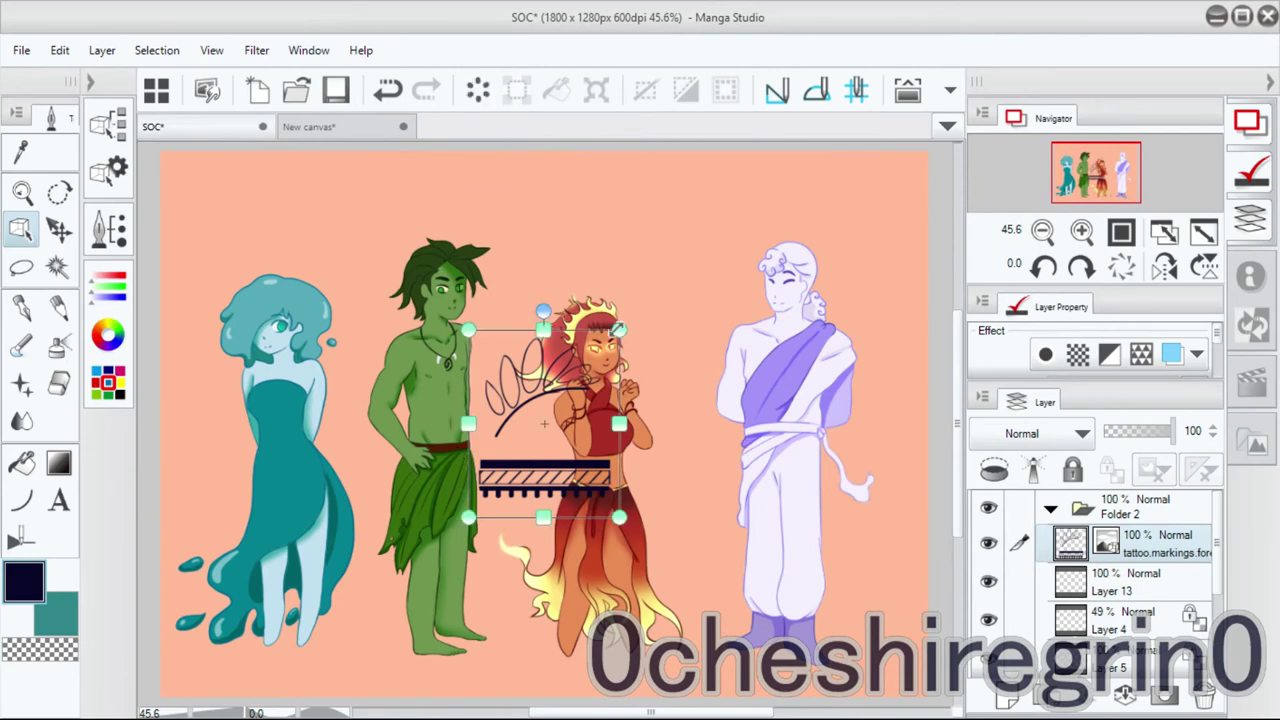
{"action": "left_click_drag", "start_coordinate": [620, 330], "coordinate": [546, 428]}
{"action": "left_click_drag", "start_coordinate": [507, 468], "coordinate": [408, 386]}
{"action": "left_click", "coordinate": [1081, 232]}
{"action": "left_click", "coordinate": [1081, 232]}
{"action": "left_click_drag", "start_coordinate": [649, 593], "coordinate": [535, 407]}
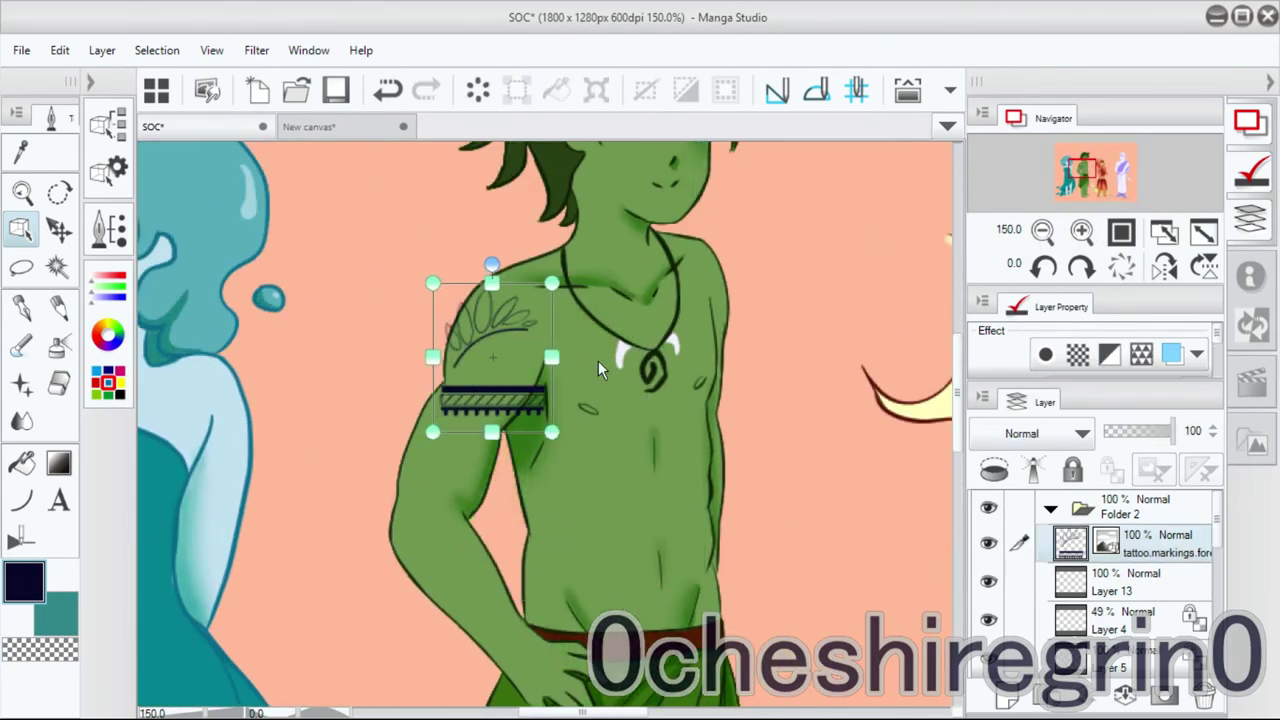
{"action": "left_click_drag", "start_coordinate": [598, 360], "coordinate": [550, 352]}
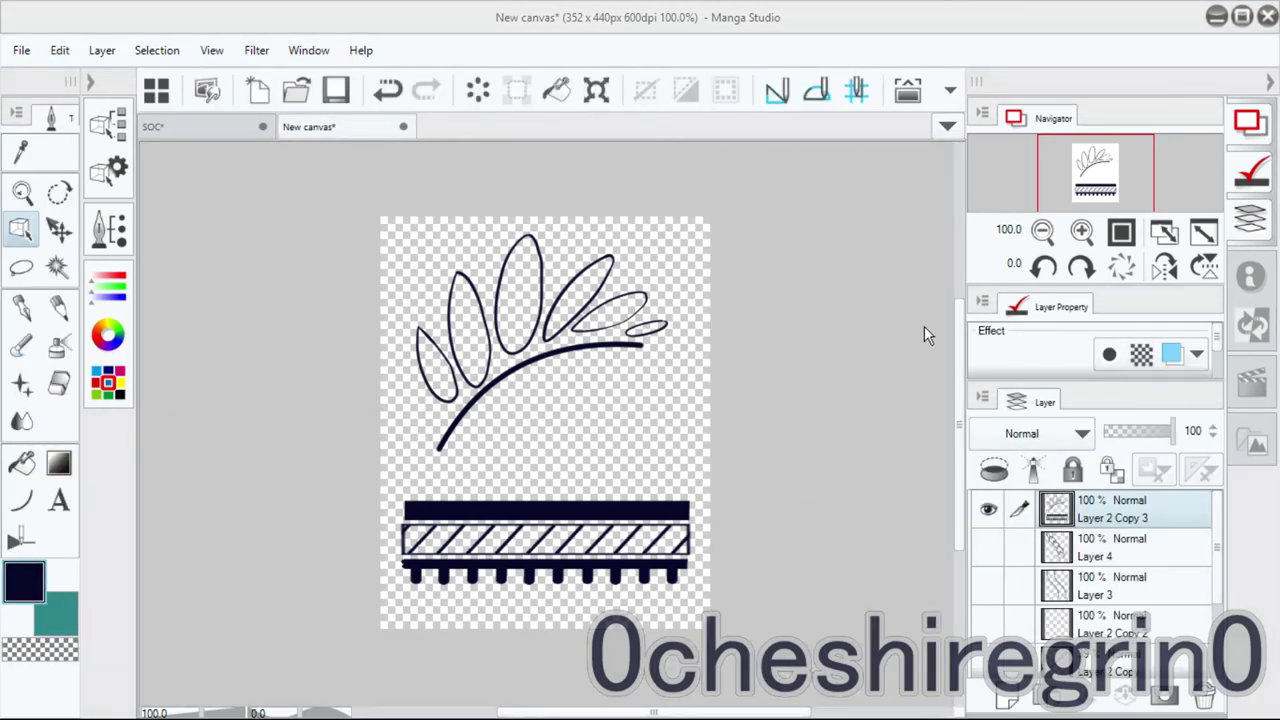
Try to extend the tattoo document's canvas outward on all sides.
{"action": "key", "text": "ctrl+minus"}
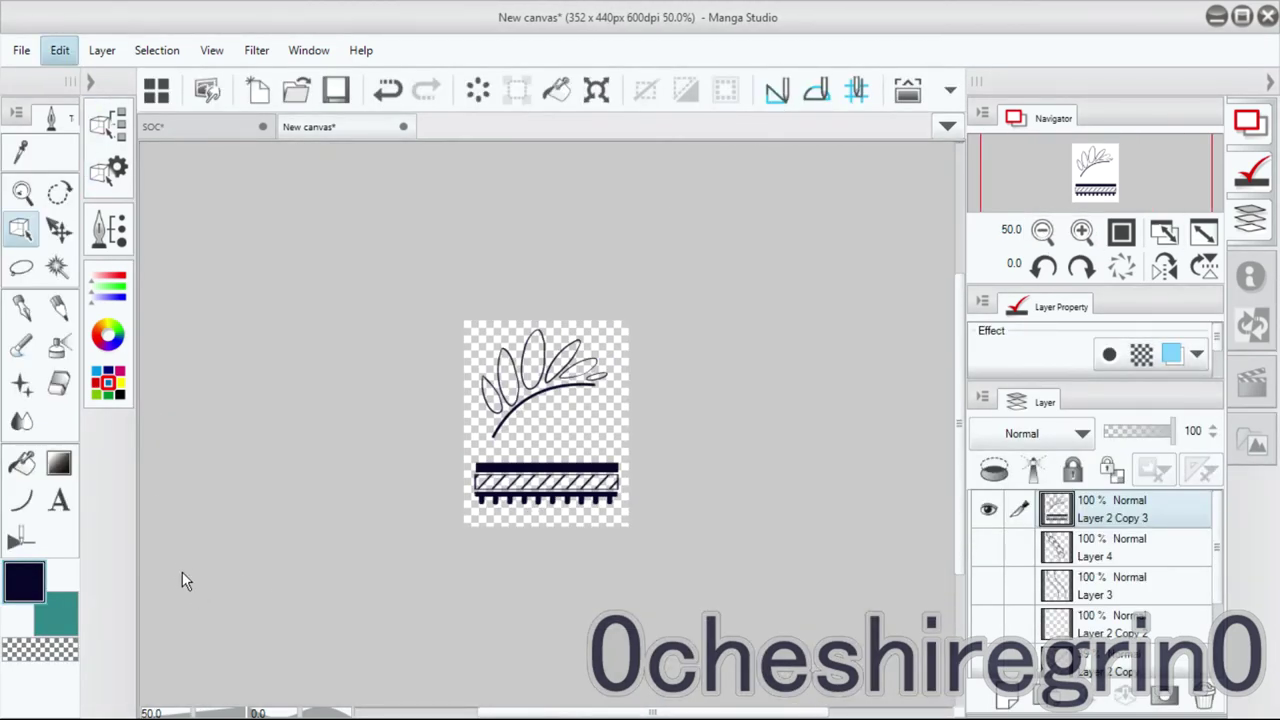
{"action": "key", "text": "ctrl+alt+s"}
{"action": "left_click_drag", "start_coordinate": [546, 322], "coordinate": [546, 208]}
{"action": "left_click_drag", "start_coordinate": [466, 363], "coordinate": [233, 363]}
{"action": "left_click_drag", "start_coordinate": [628, 380], "coordinate": [694, 380]}
{"action": "left_click_drag", "start_coordinate": [546, 526], "coordinate": [546, 672]}
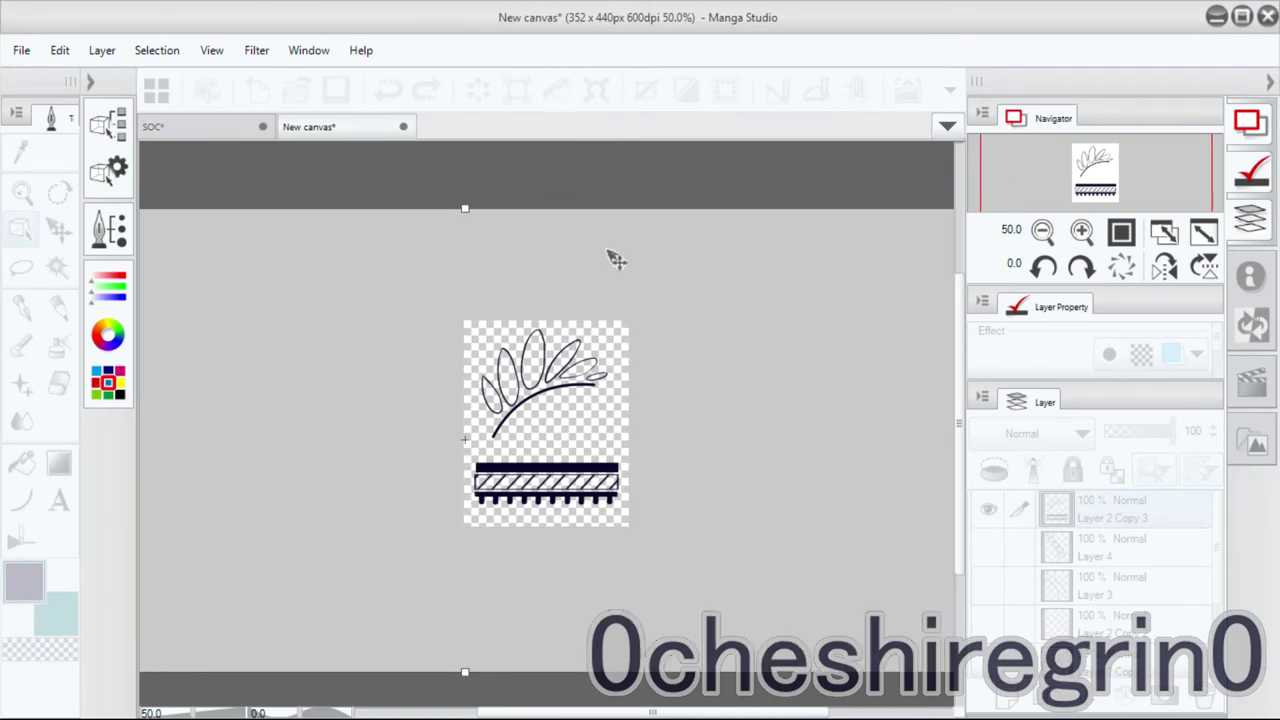
{"action": "key", "text": "ctrl+z"}
Resize the tattoo document to 8.50 x 11.00 in and enlarge the design to fill it.
{"action": "key", "text": "ctrl+0"}
{"action": "left_click_drag", "start_coordinate": [580, 450], "coordinate": [722, 583]}
{"action": "key", "text": "Return"}
Lock the transparent pixels of the tattoo layer and recolour the whole design very dark green.
{"action": "scroll", "coordinate": [857, 166], "scroll_direction": "up", "scroll_amount": 5}
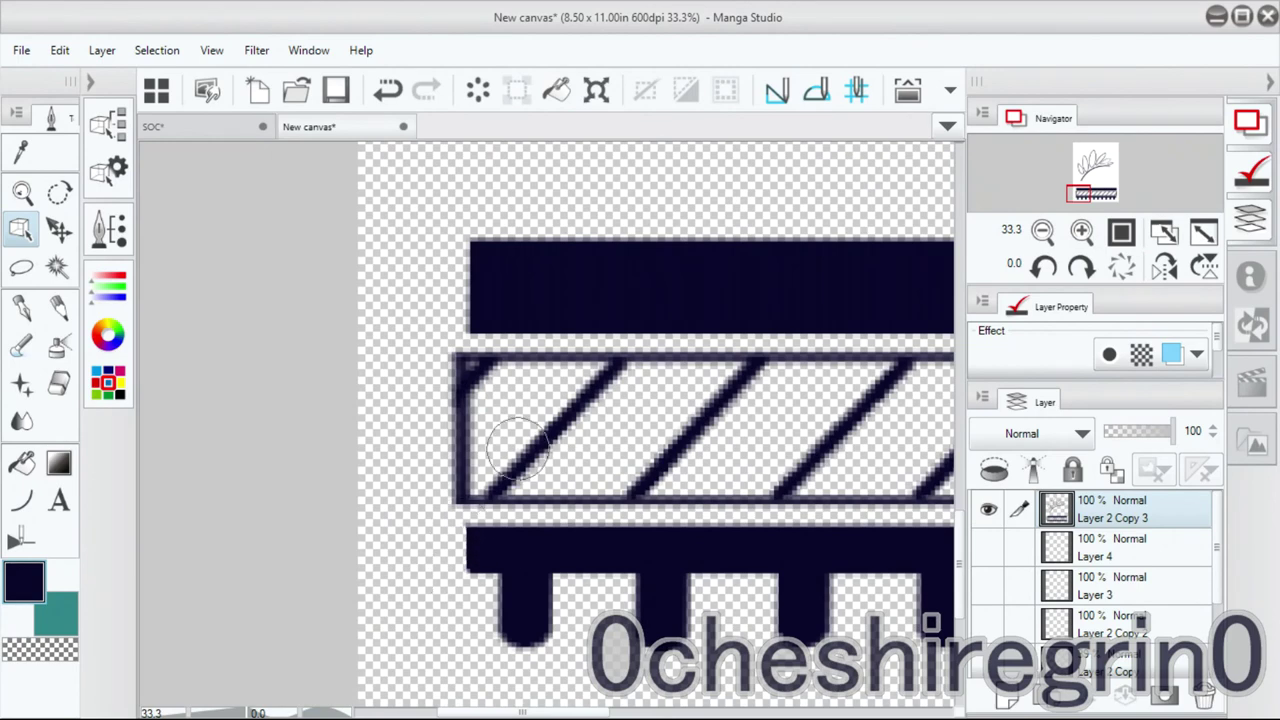
{"action": "scroll", "coordinate": [517, 447], "scroll_direction": "down", "scroll_amount": 5}
{"action": "left_click", "coordinate": [21, 307]}
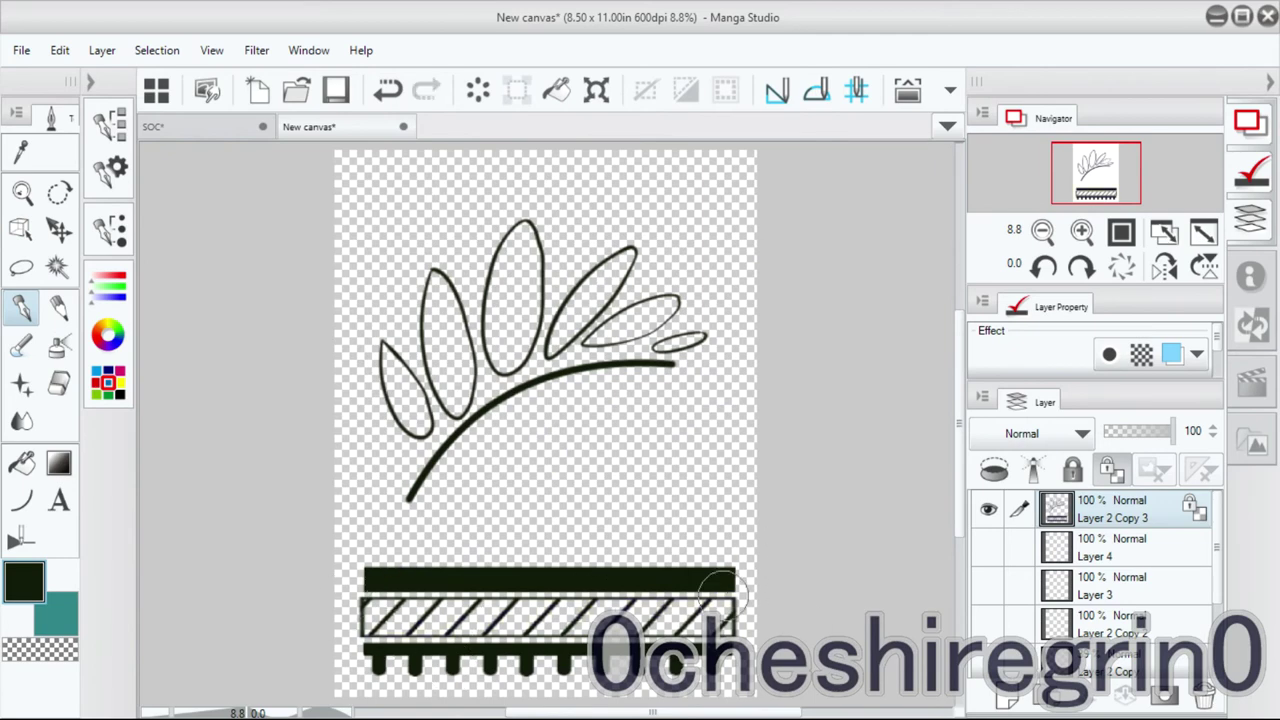
Delete the old tattoo layer from the SOC illustration and paste in the enlarged dark green design.
{"action": "key", "text": "ctrl+Tab"}
{"action": "left_click", "coordinate": [1204, 694]}
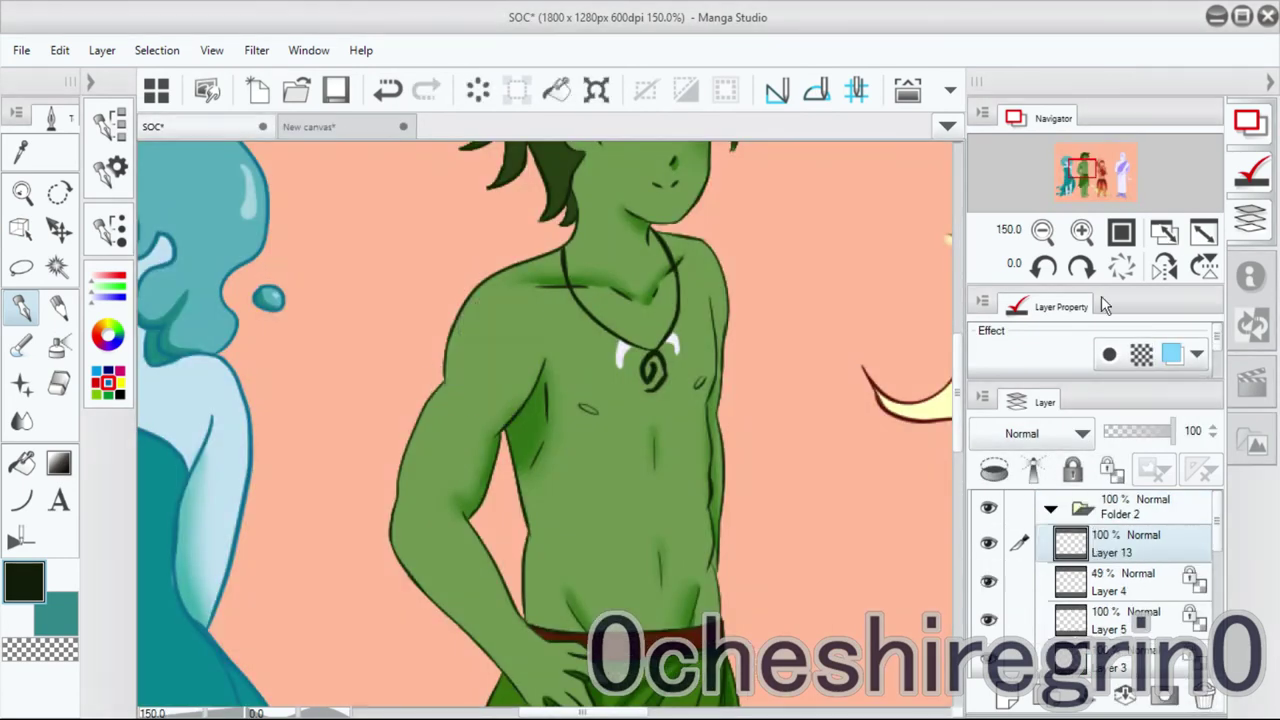
{"action": "key", "text": "ctrl+0"}
{"action": "key", "text": "ctrl+Tab"}
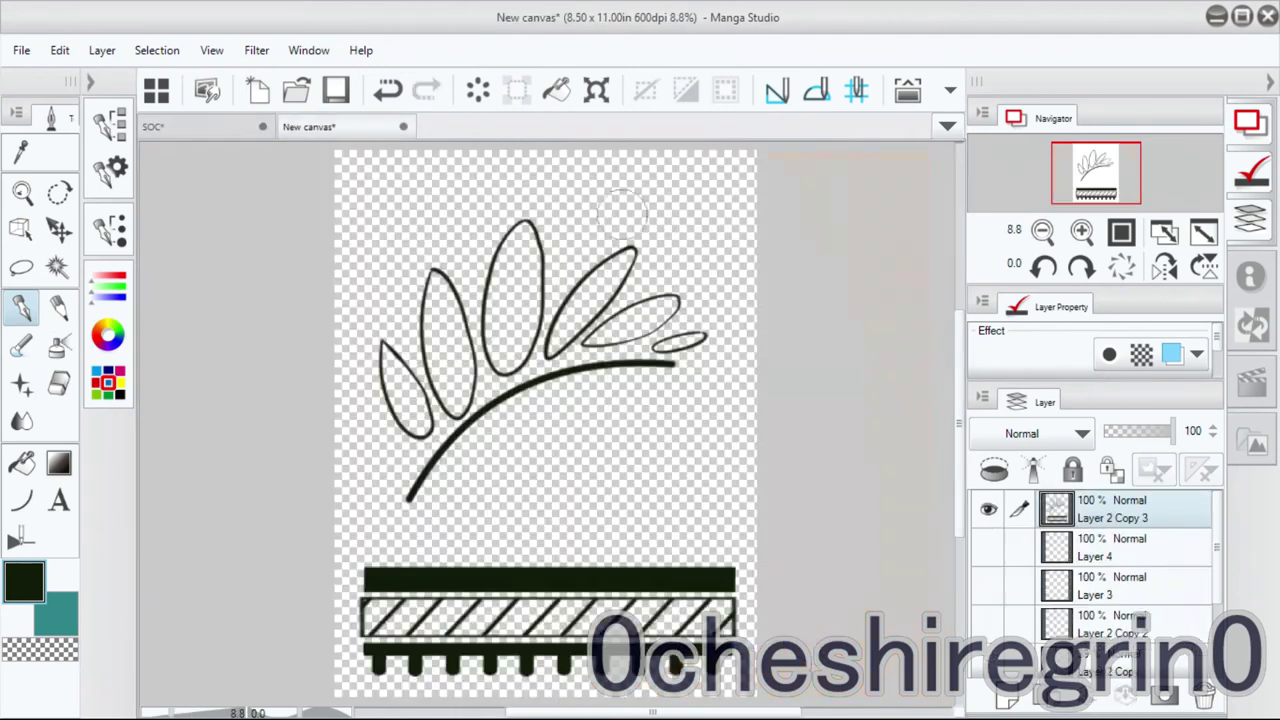
{"action": "left_click", "coordinate": [228, 128]}
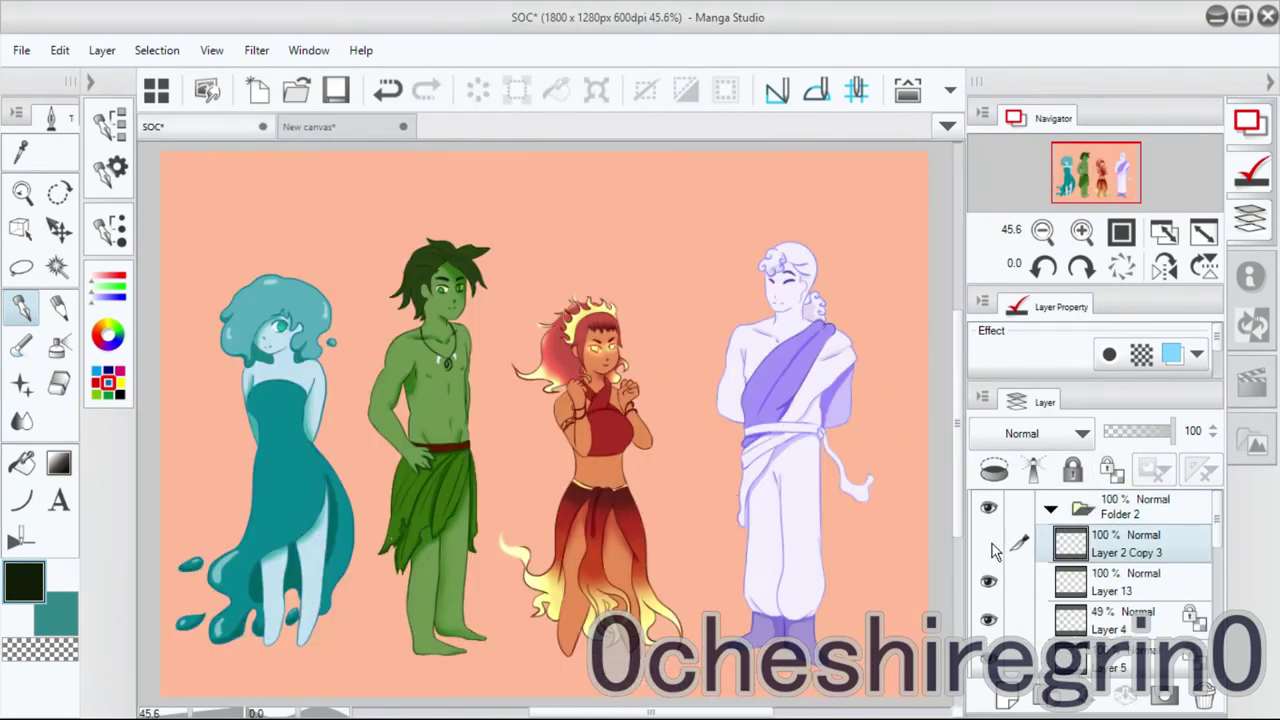
{"action": "key", "text": "ctrl+Tab"}
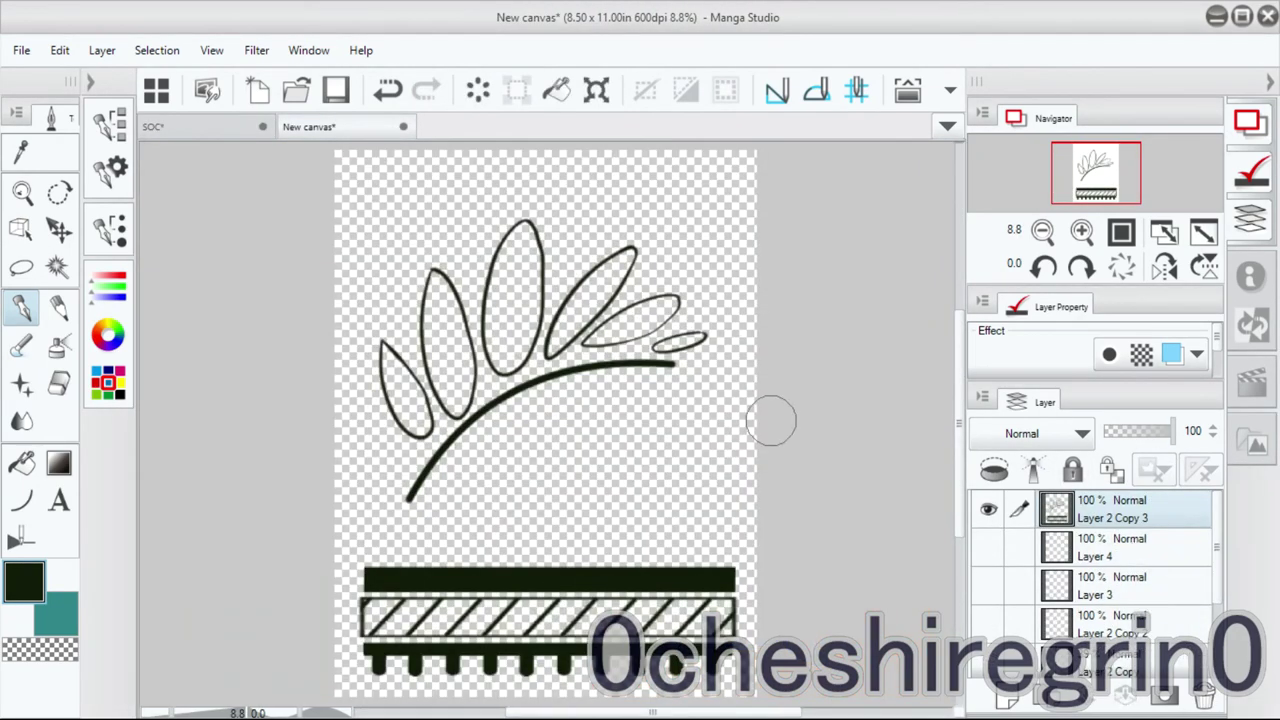
{"action": "left_click", "coordinate": [225, 128]}
{"action": "key", "text": "m"}
{"action": "left_click", "coordinate": [1041, 232]}
{"action": "key", "text": "o"}
{"action": "left_click", "coordinate": [1203, 234]}
{"action": "left_click", "coordinate": [351, 126]}
Change the SOC illustration's canvas size to 11.00 x 8.50 in, keeping the characters in the middle.
{"action": "left_click", "coordinate": [236, 124]}
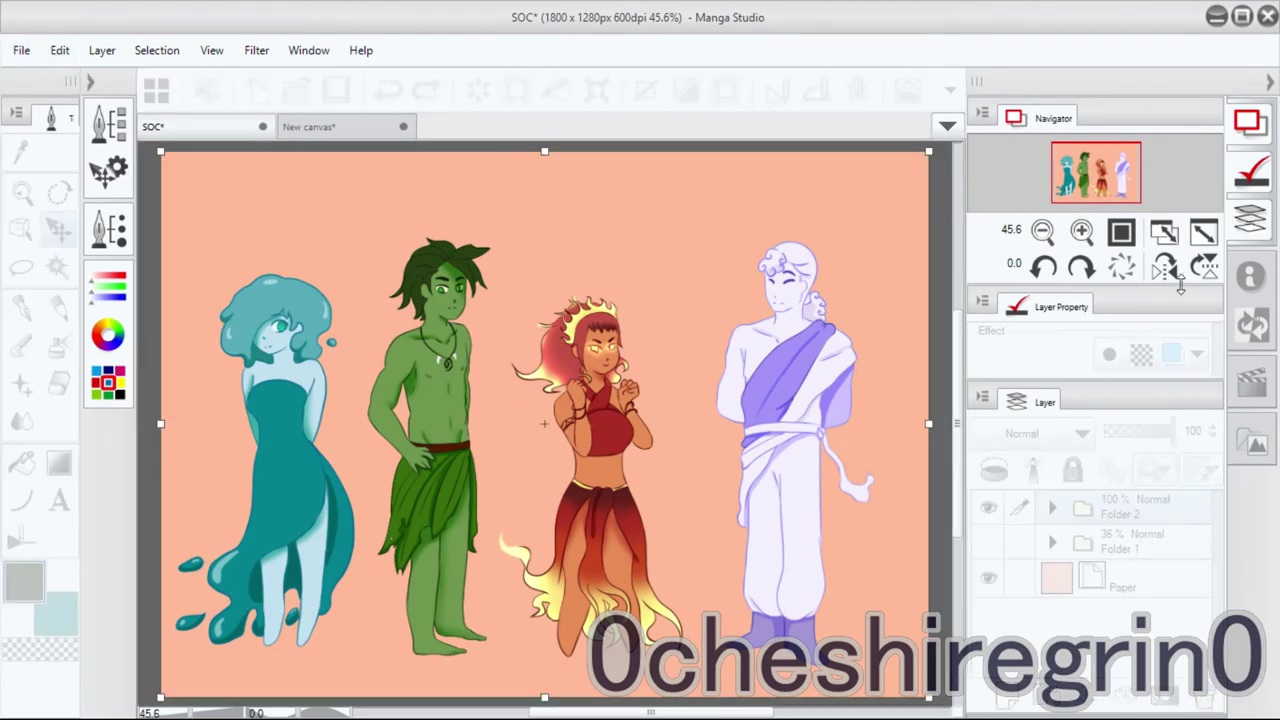
{"action": "key", "text": "ctrl+minus"}
{"action": "key", "text": "ctrl+minus"}
{"action": "key", "text": "ctrl+minus"}
{"action": "key", "text": "ctrl+minus"}
{"action": "key", "text": "ctrl+alt+c"}
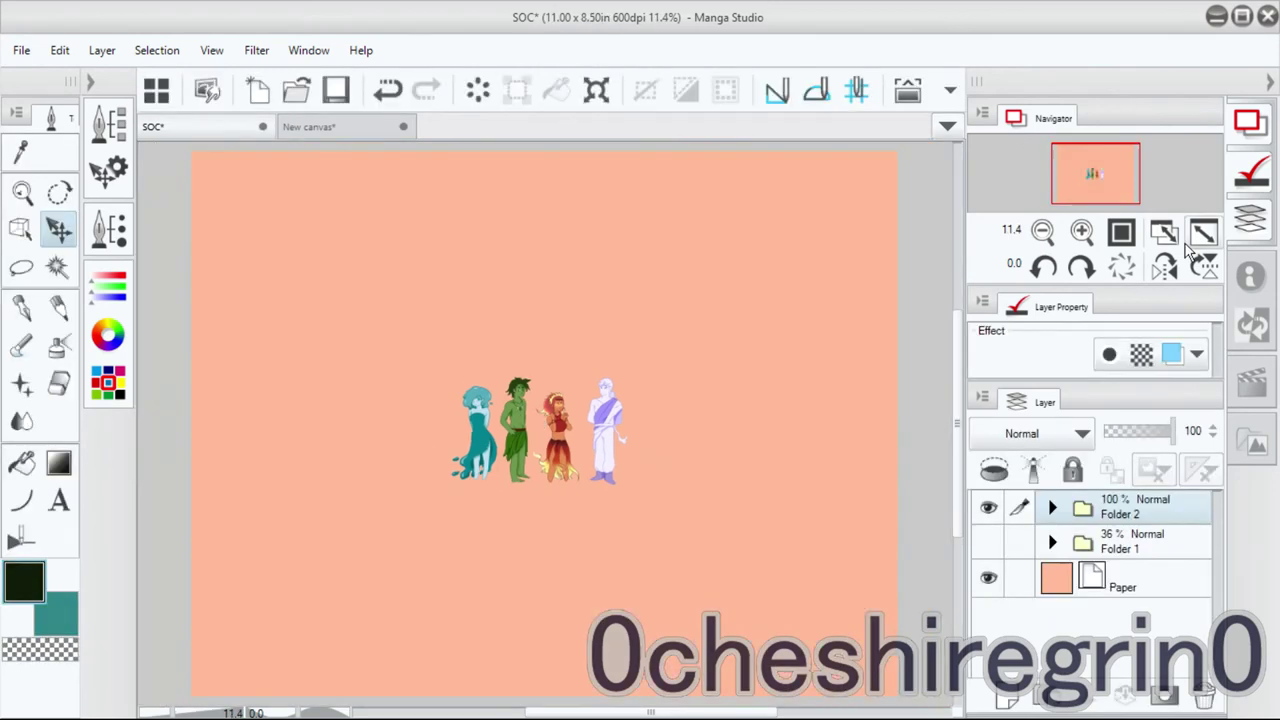
{"action": "key", "text": "ctrl+t"}
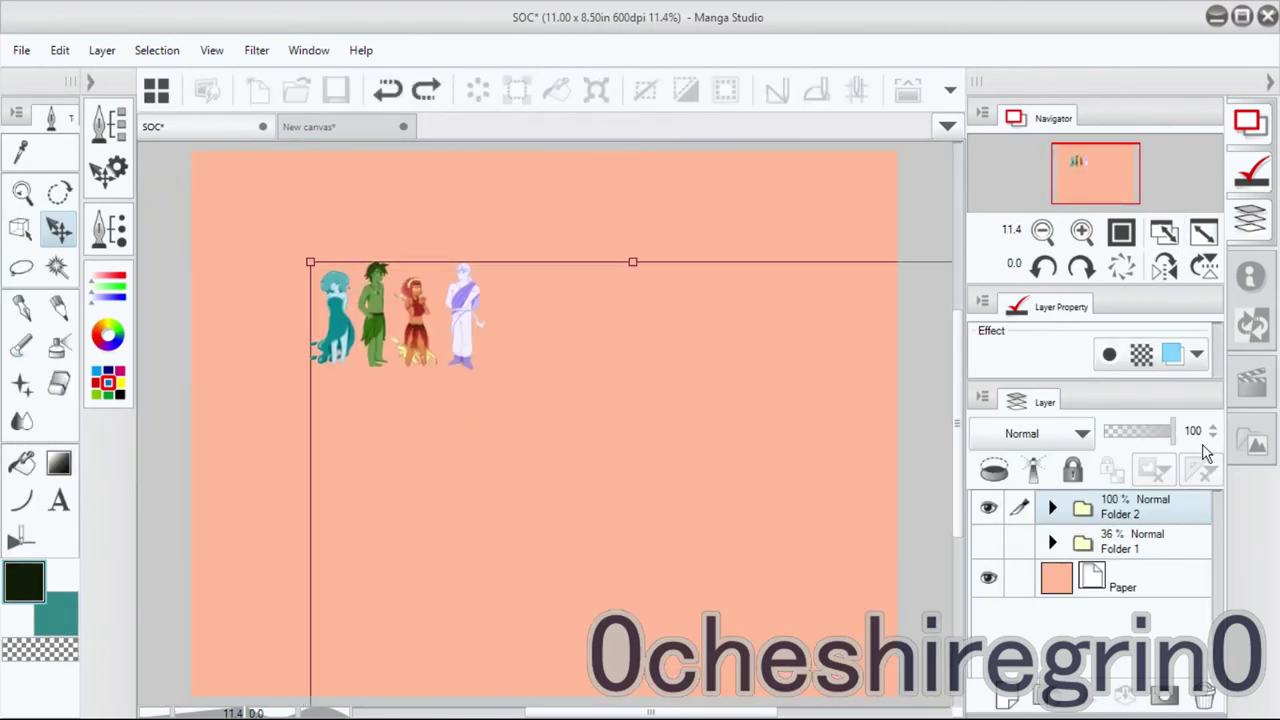
{"action": "key", "text": "Escape"}
{"action": "scroll", "coordinate": [1215, 560], "scroll_direction": "down", "scroll_amount": 2}
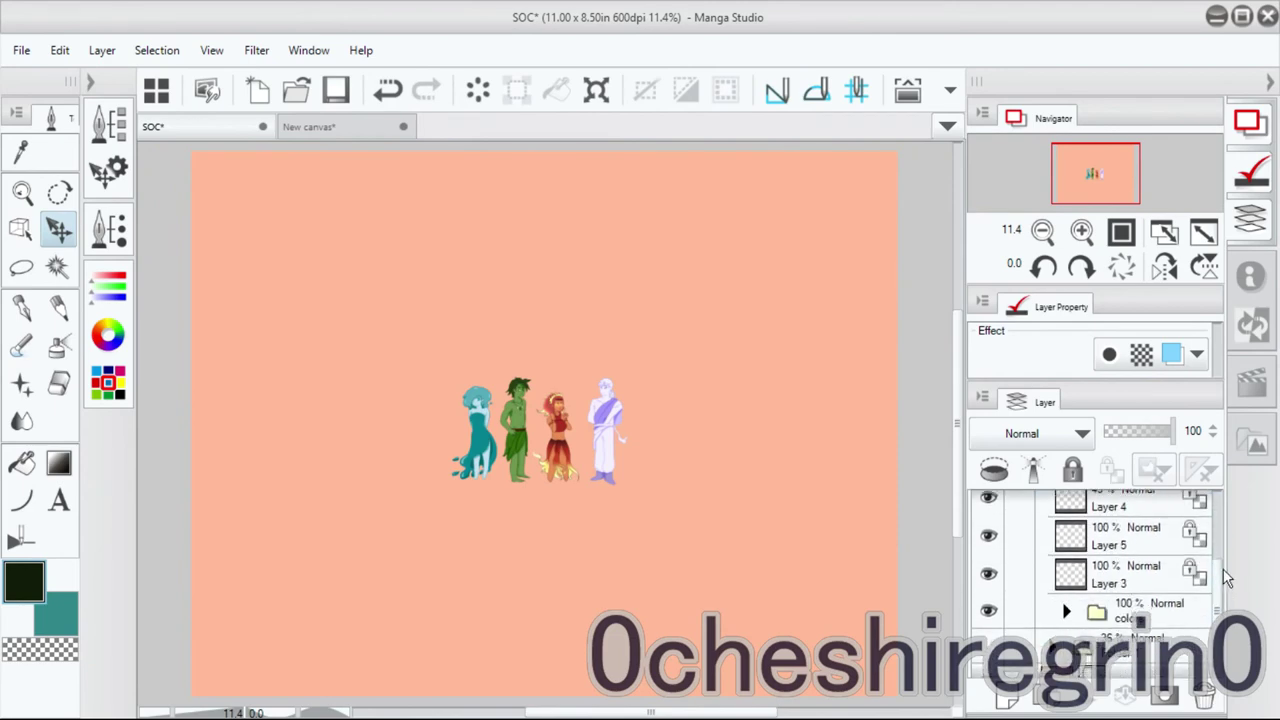
Scale down the tattoo layer toward the canvas's upper-right area and move the layer above Folder 2.
{"action": "scroll", "coordinate": [1192, 563], "scroll_direction": "up", "scroll_amount": 2}
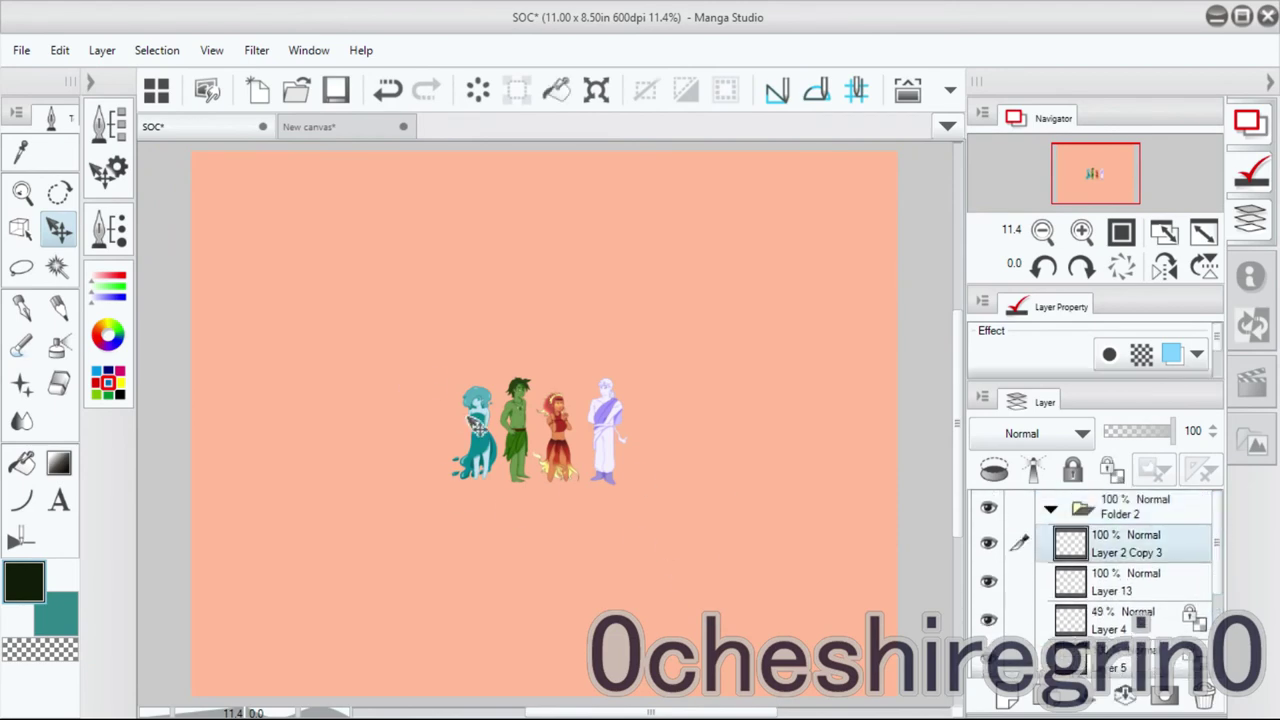
{"action": "key", "text": "ctrl+t"}
{"action": "scroll", "coordinate": [374, 471], "scroll_direction": "down", "scroll_amount": 5}
{"action": "left_click", "coordinate": [1082, 232]}
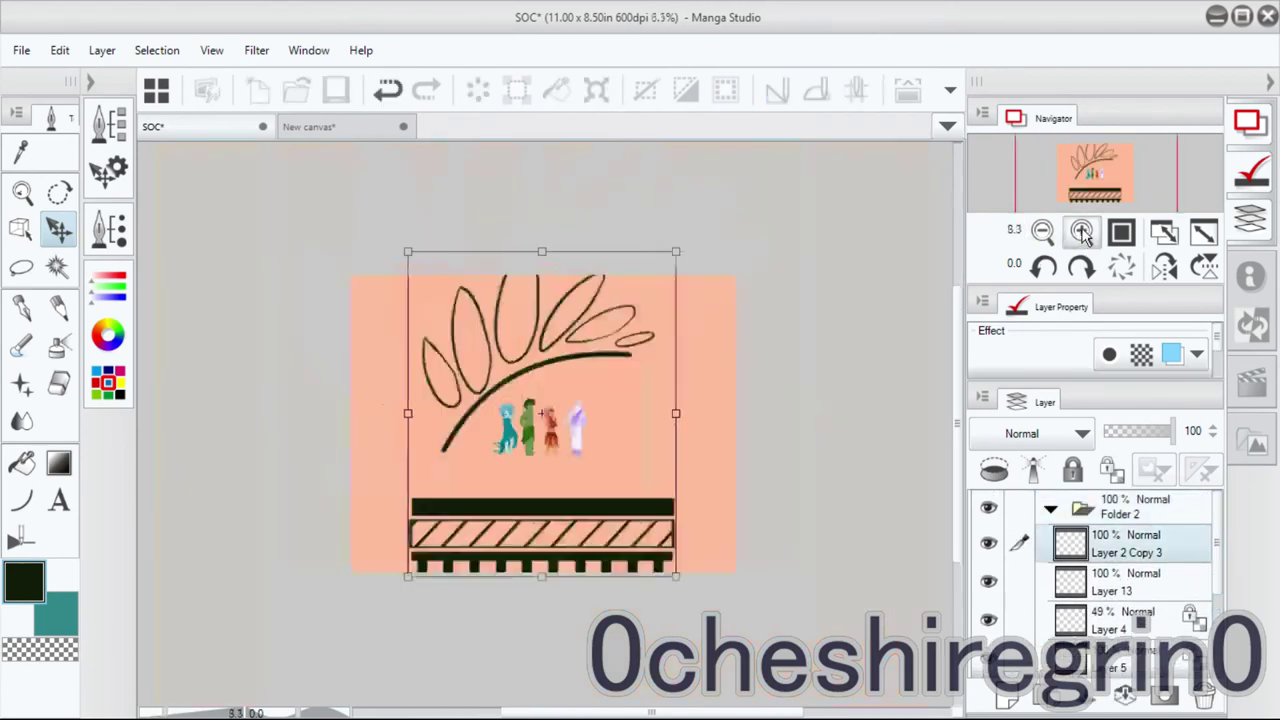
{"action": "left_click_drag", "start_coordinate": [663, 271], "coordinate": [710, 368]}
{"action": "key", "text": "Return"}
{"action": "left_click_drag", "start_coordinate": [1120, 544], "coordinate": [1100, 540]}
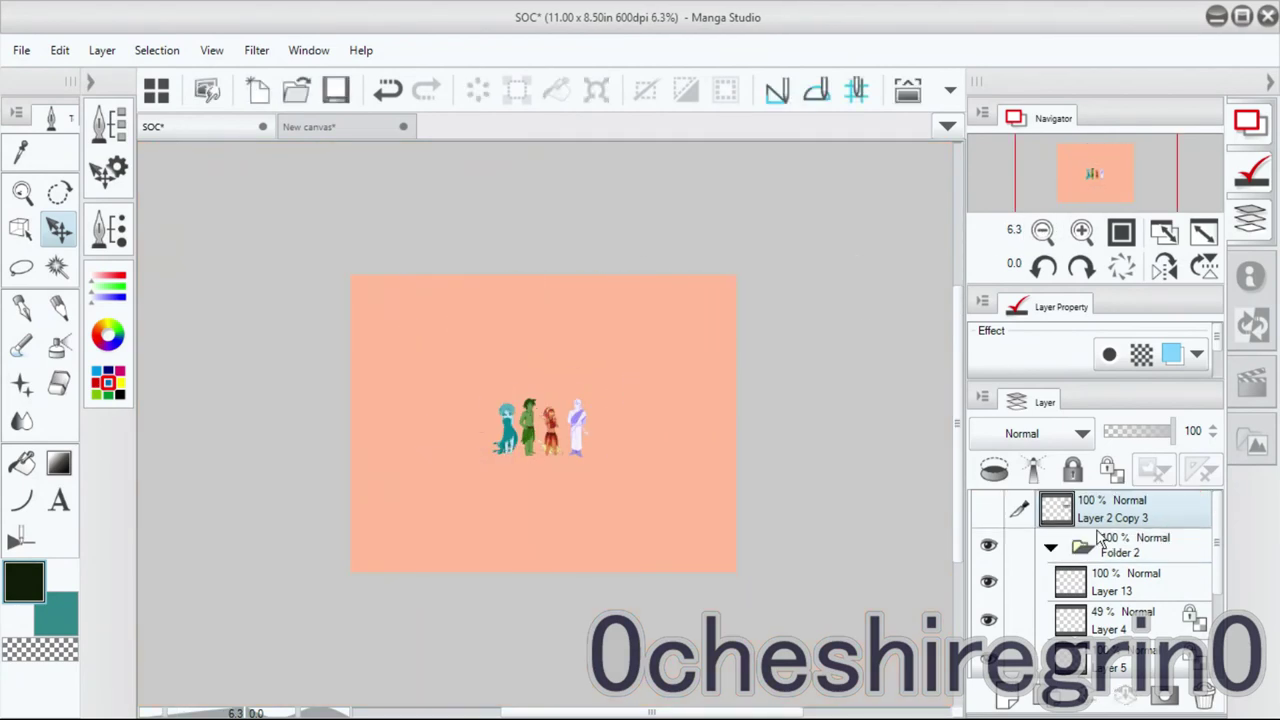
Enlarge Folder 2 with the four characters until they span nearly the full canvas width.
{"action": "left_click", "coordinate": [1100, 545]}
{"action": "left_click", "coordinate": [1050, 547]}
{"action": "key", "text": "ctrl+t"}
{"action": "left_click_drag", "start_coordinate": [590, 458], "coordinate": [712, 510]}
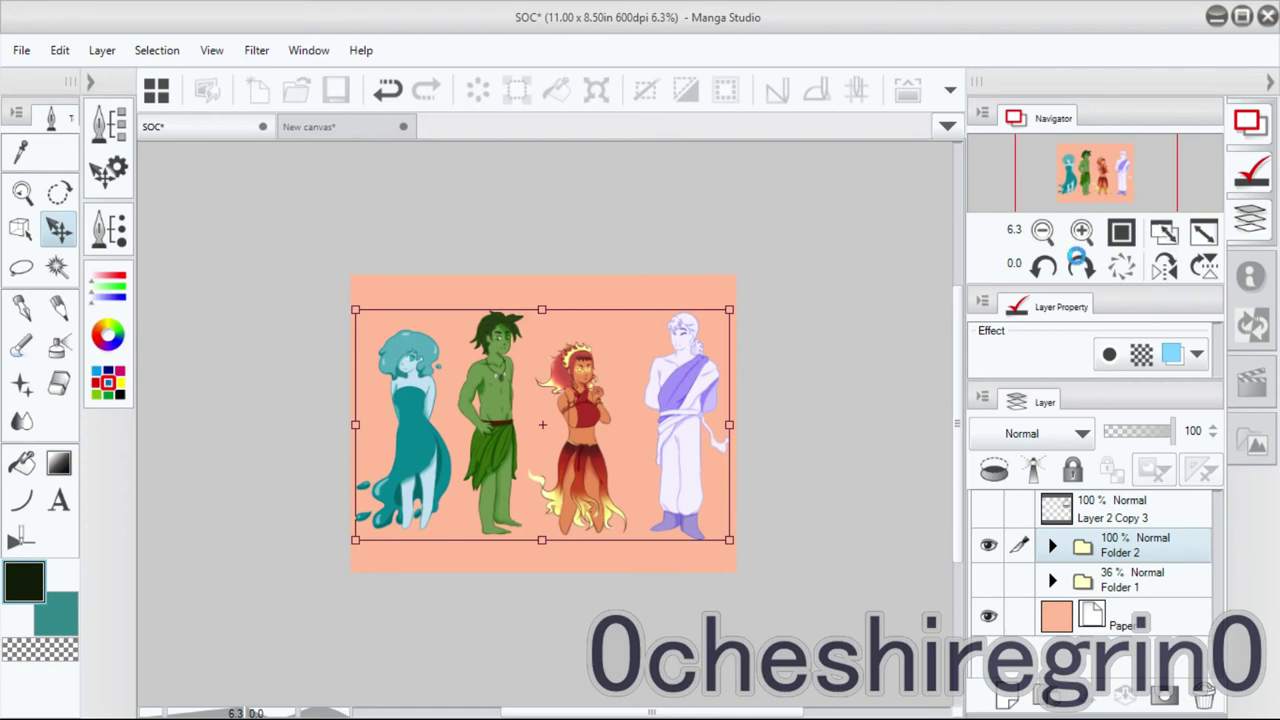
{"action": "key", "text": "Return"}
Show the tattoo layer, then scale, rotate and position the design over the green figure's shoulder and upper arm.
{"action": "left_click", "coordinate": [988, 508]}
{"action": "left_click", "coordinate": [1110, 510]}
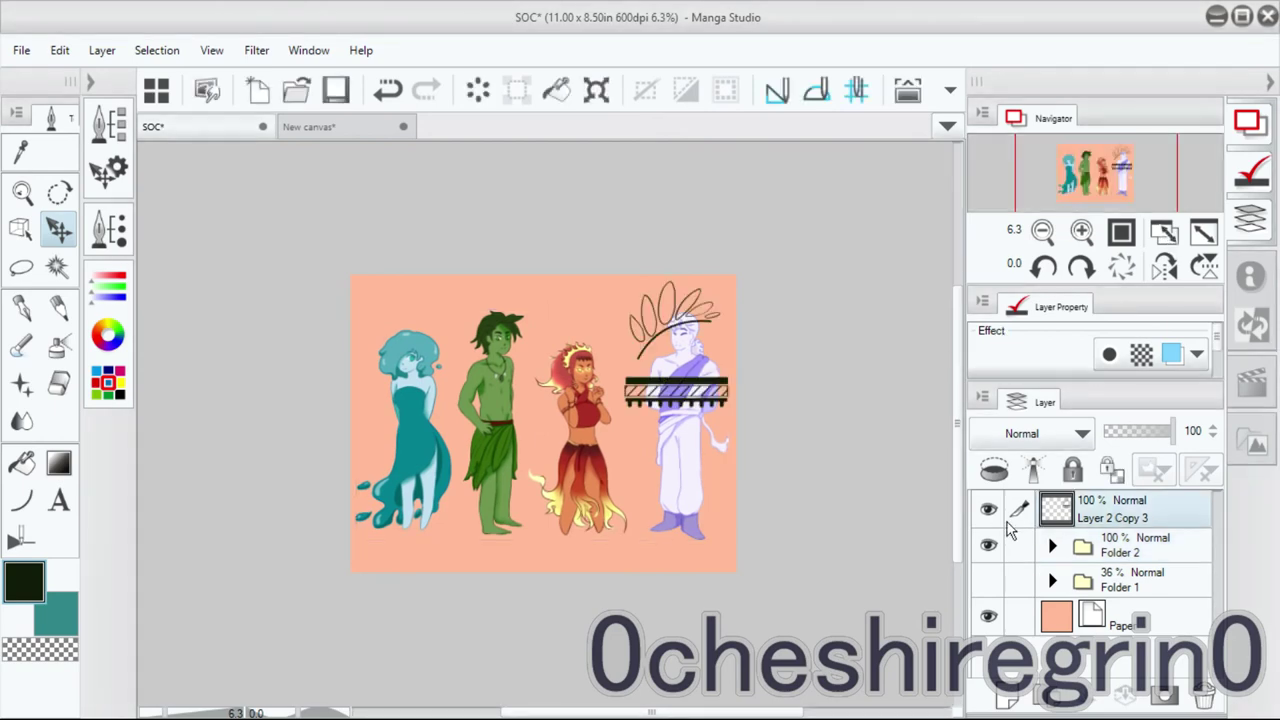
{"action": "scroll", "coordinate": [594, 300], "scroll_direction": "up", "scroll_amount": 5}
{"action": "scroll", "coordinate": [594, 200], "scroll_direction": "down", "scroll_amount": 2}
{"action": "key", "text": "ctrl+t"}
{"action": "left_click_drag", "start_coordinate": [622, 456], "coordinate": [320, 545]}
{"action": "scroll", "coordinate": [643, 391], "scroll_direction": "up", "scroll_amount": 2}
{"action": "left_click_drag", "start_coordinate": [643, 391], "coordinate": [514, 594]}
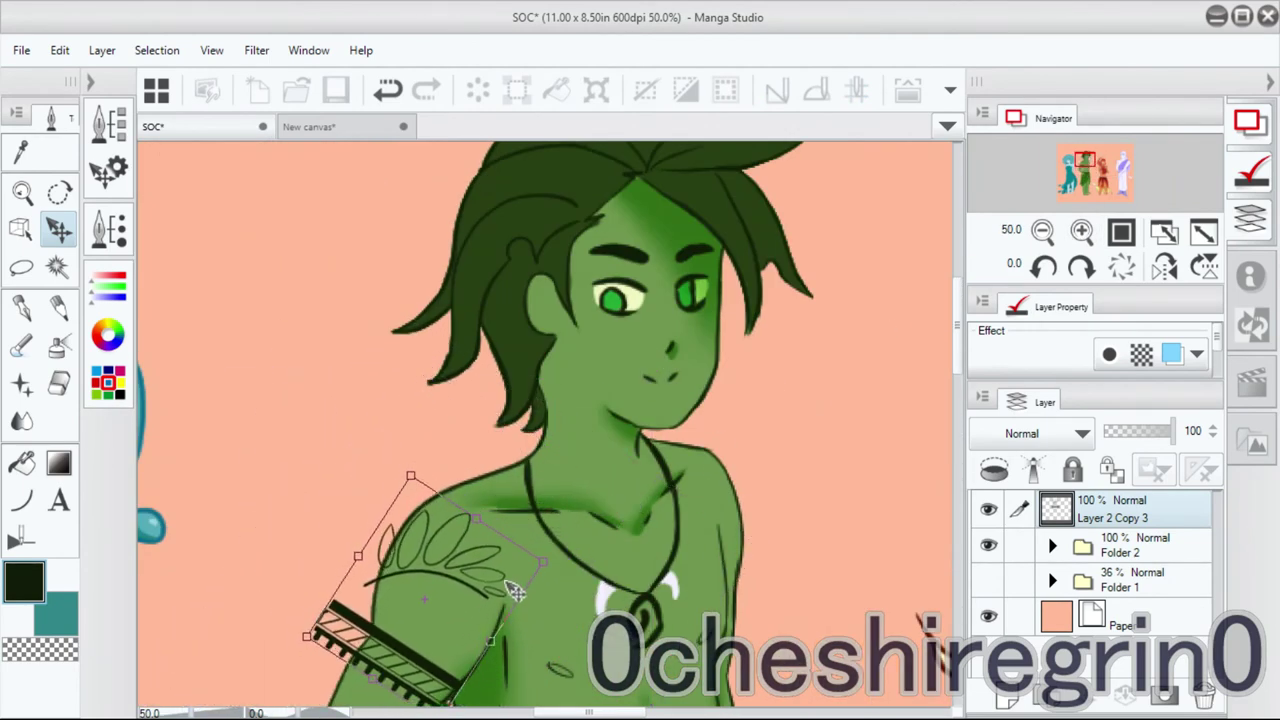
{"action": "scroll", "coordinate": [514, 594], "scroll_direction": "down", "scroll_amount": 3}
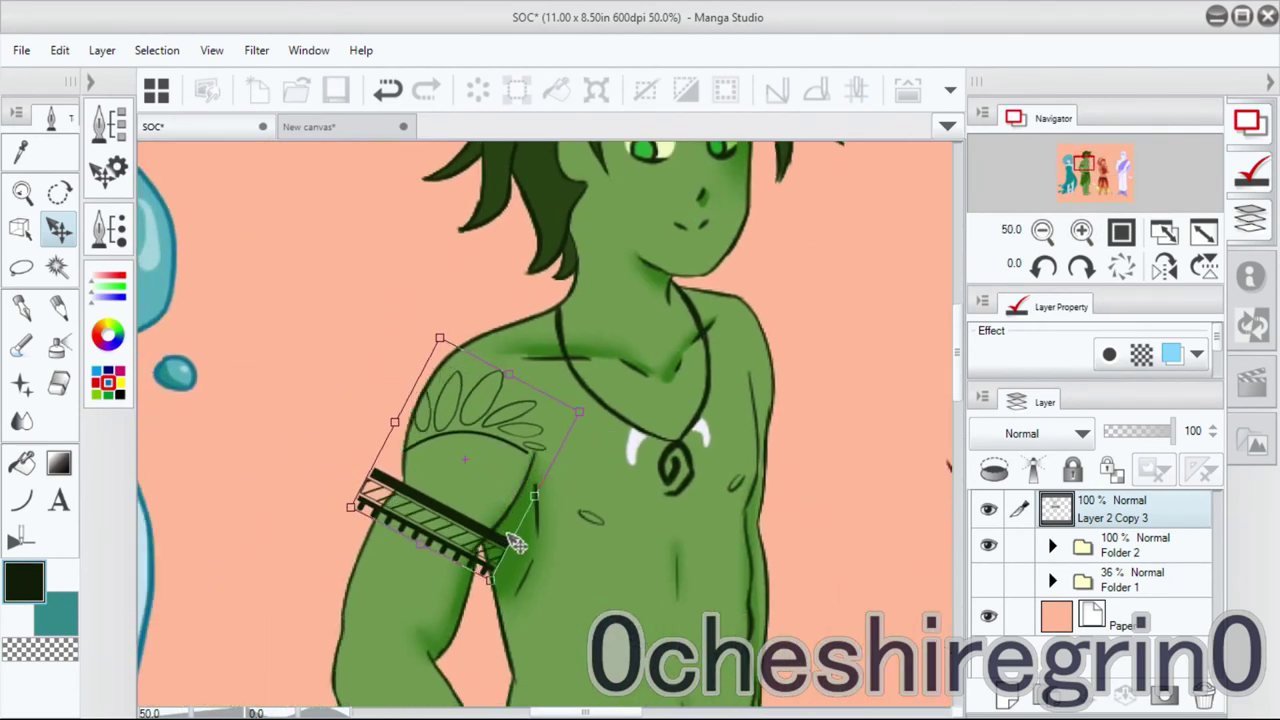
{"action": "key", "text": "Return"}
Duplicate the tattoo layer as a hidden backup copy and make the original layer active again.
{"action": "key", "text": "ctrl+c"}
{"action": "key", "text": "ctrl+v"}
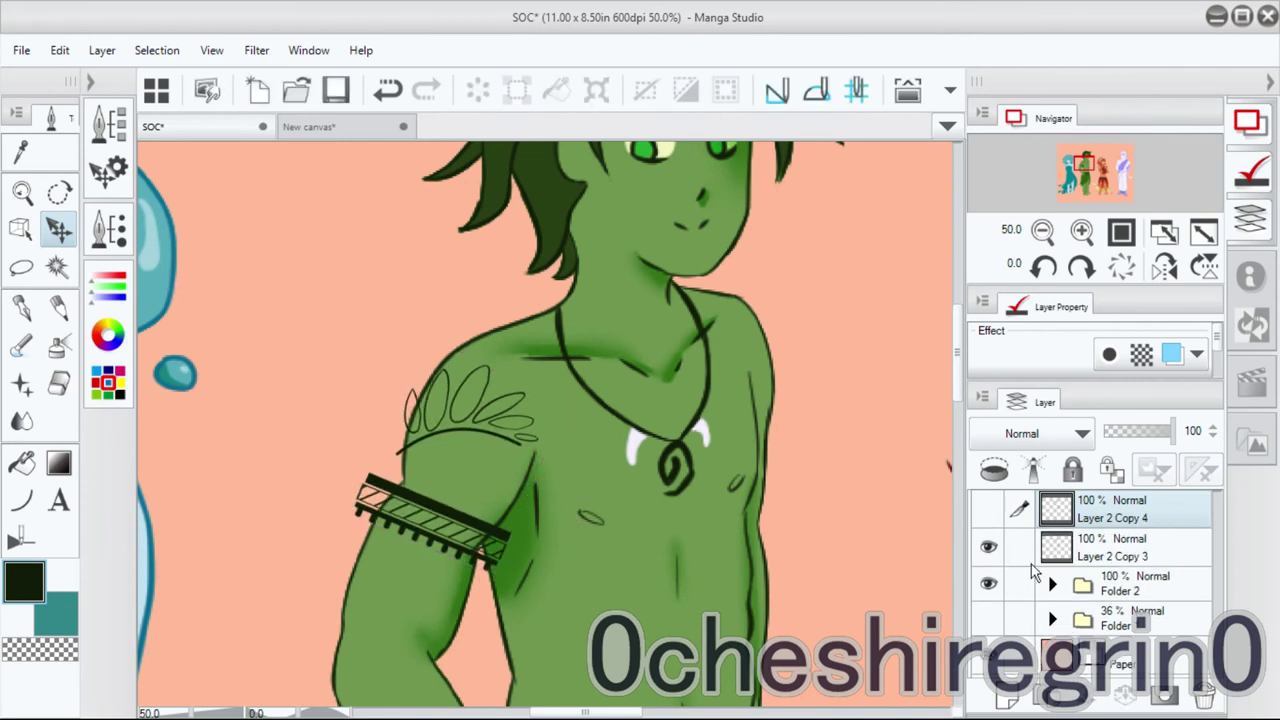
{"action": "left_click", "coordinate": [1005, 540]}
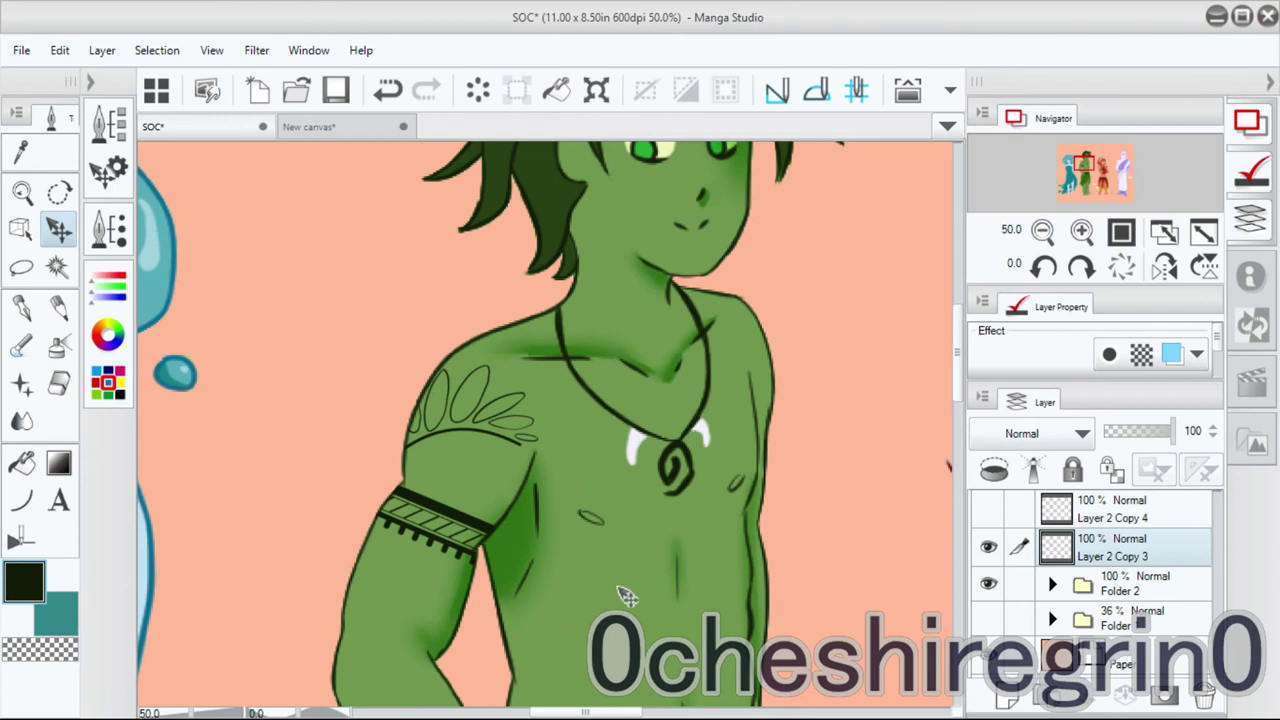
Lasso the striped armband, mesh-warp it to curve around the green figure's upper arm, and trim its overhang.
{"action": "left_click", "coordinate": [21, 269]}
{"action": "left_click_drag", "start_coordinate": [420, 460], "coordinate": [410, 458]}
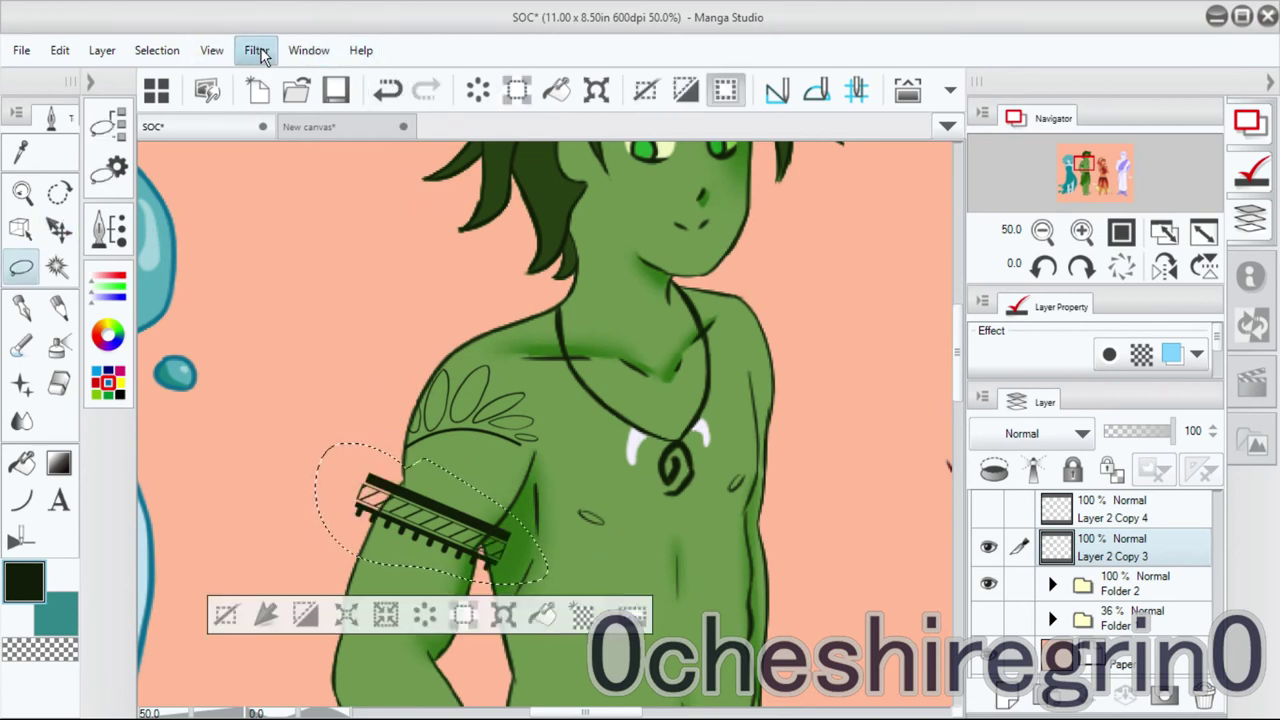
{"action": "key", "text": "ctrl+t"}
{"action": "left_click_drag", "start_coordinate": [430, 491], "coordinate": [412, 490]}
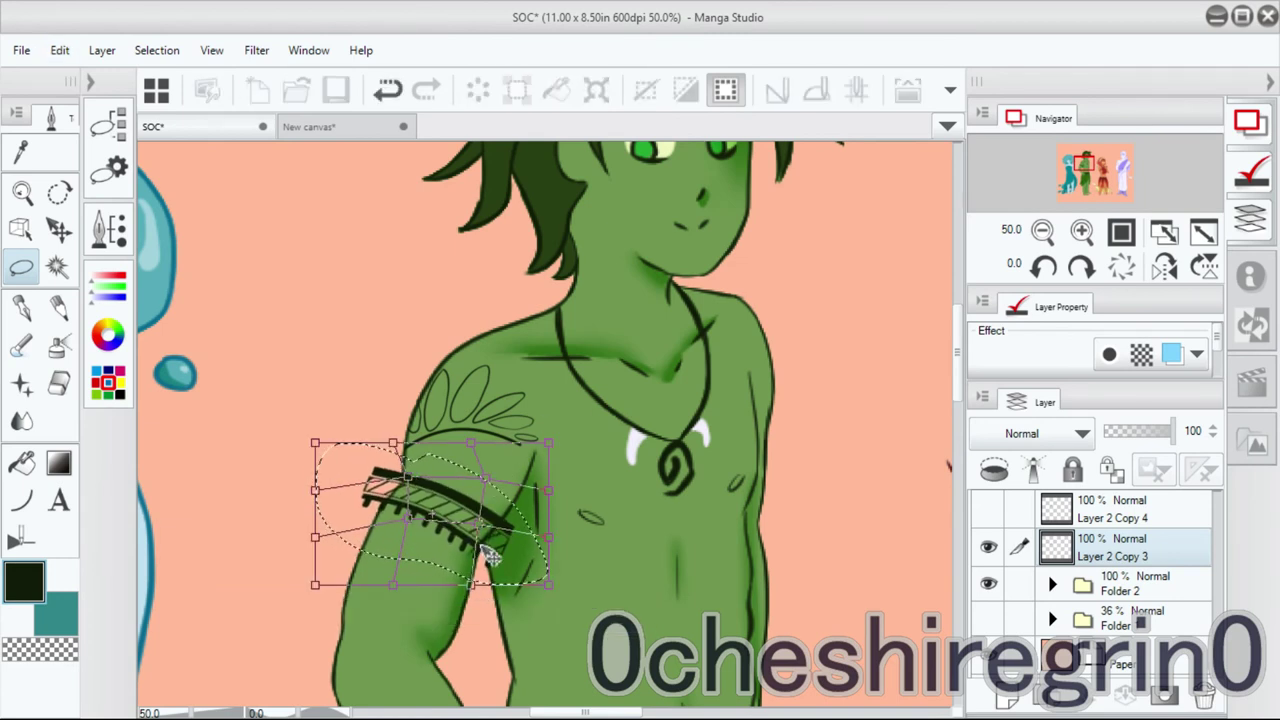
{"action": "left_click_drag", "start_coordinate": [548, 584], "coordinate": [528, 578]}
{"action": "left_click_drag", "start_coordinate": [548, 536], "coordinate": [531, 538]}
{"action": "left_click_drag", "start_coordinate": [315, 442], "coordinate": [333, 451]}
{"action": "left_click_drag", "start_coordinate": [315, 490], "coordinate": [338, 492]}
{"action": "left_click_drag", "start_coordinate": [315, 536], "coordinate": [340, 534]}
{"action": "left_click_drag", "start_coordinate": [315, 584], "coordinate": [406, 562]}
{"action": "left_click_drag", "start_coordinate": [528, 578], "coordinate": [512, 572]}
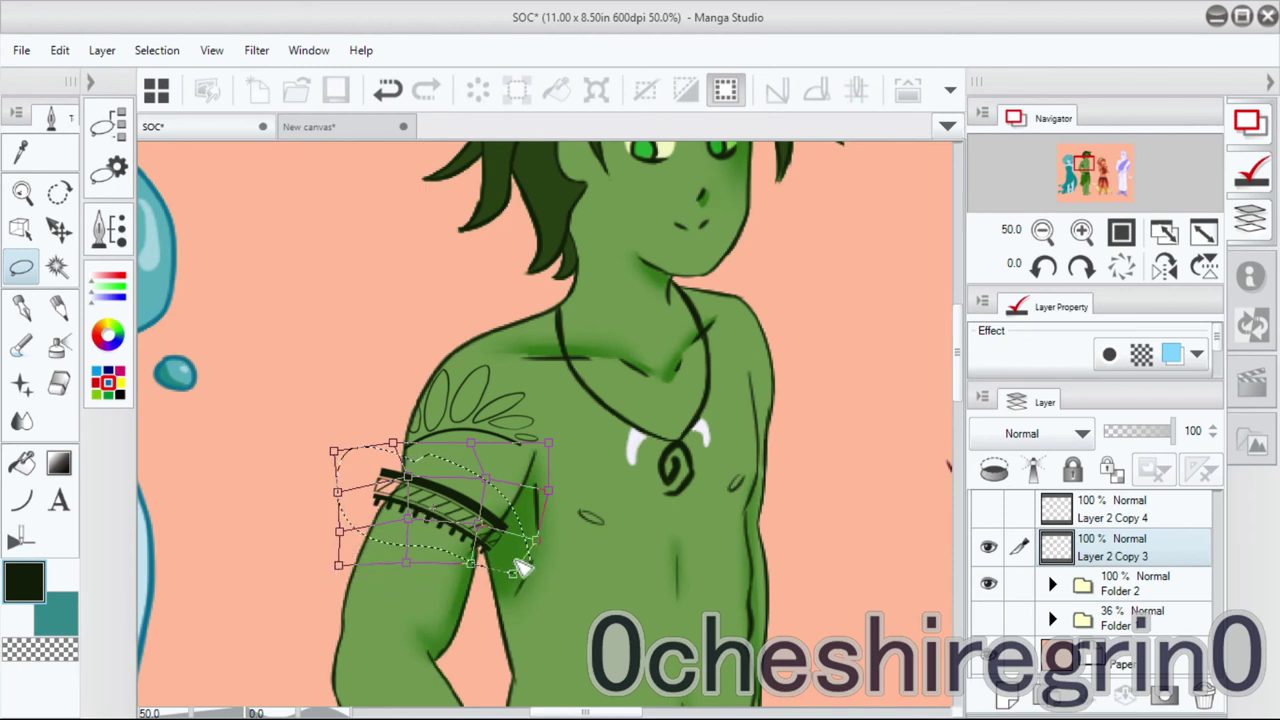
{"action": "left_click_drag", "start_coordinate": [408, 484], "coordinate": [518, 512]}
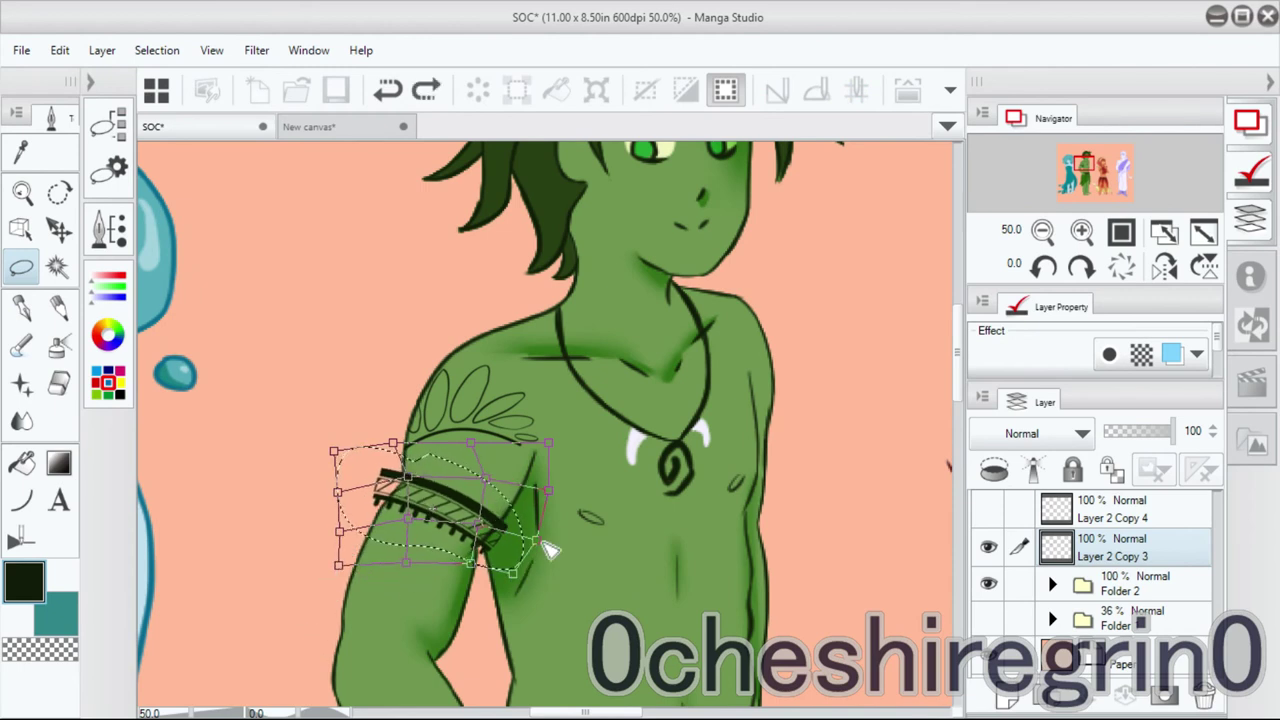
{"action": "key", "text": "Return"}
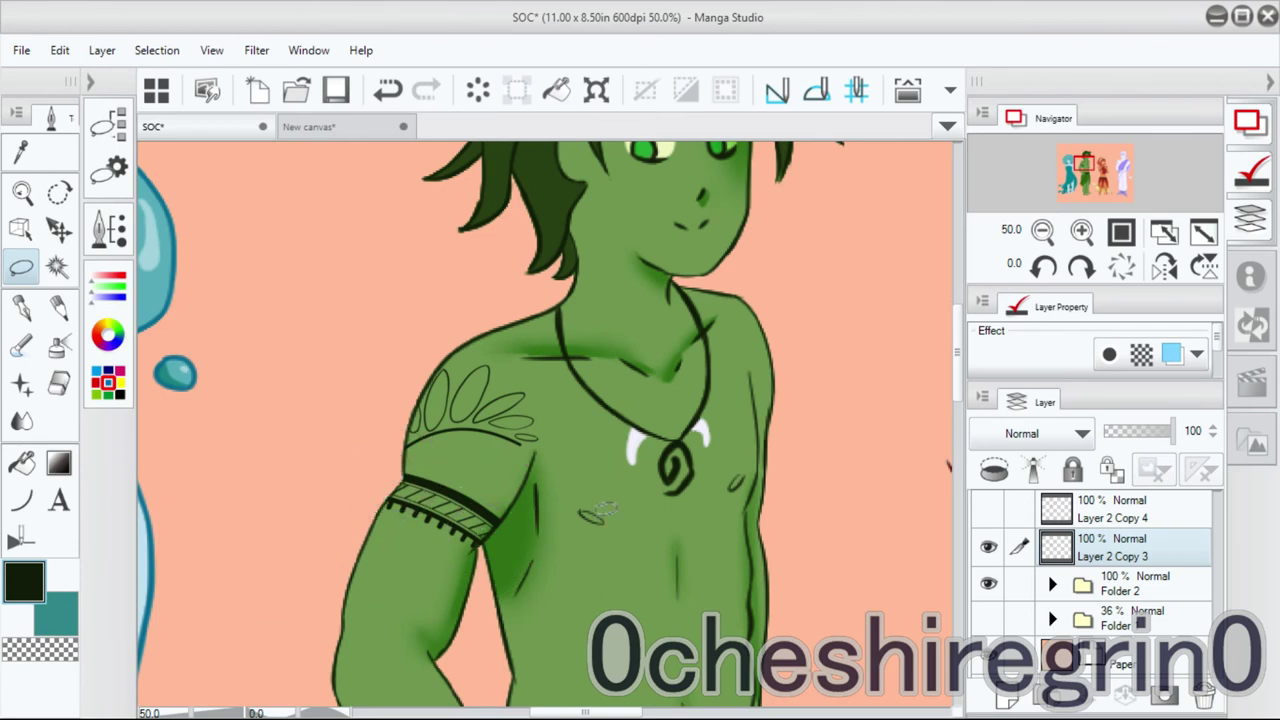
Move the visible tattoo layer into Folder 2, placing it above Layer 13.
{"action": "scroll", "coordinate": [545, 517], "scroll_direction": "down", "scroll_amount": 2}
{"action": "key", "text": "p"}
{"action": "key", "text": "ctrl+0"}
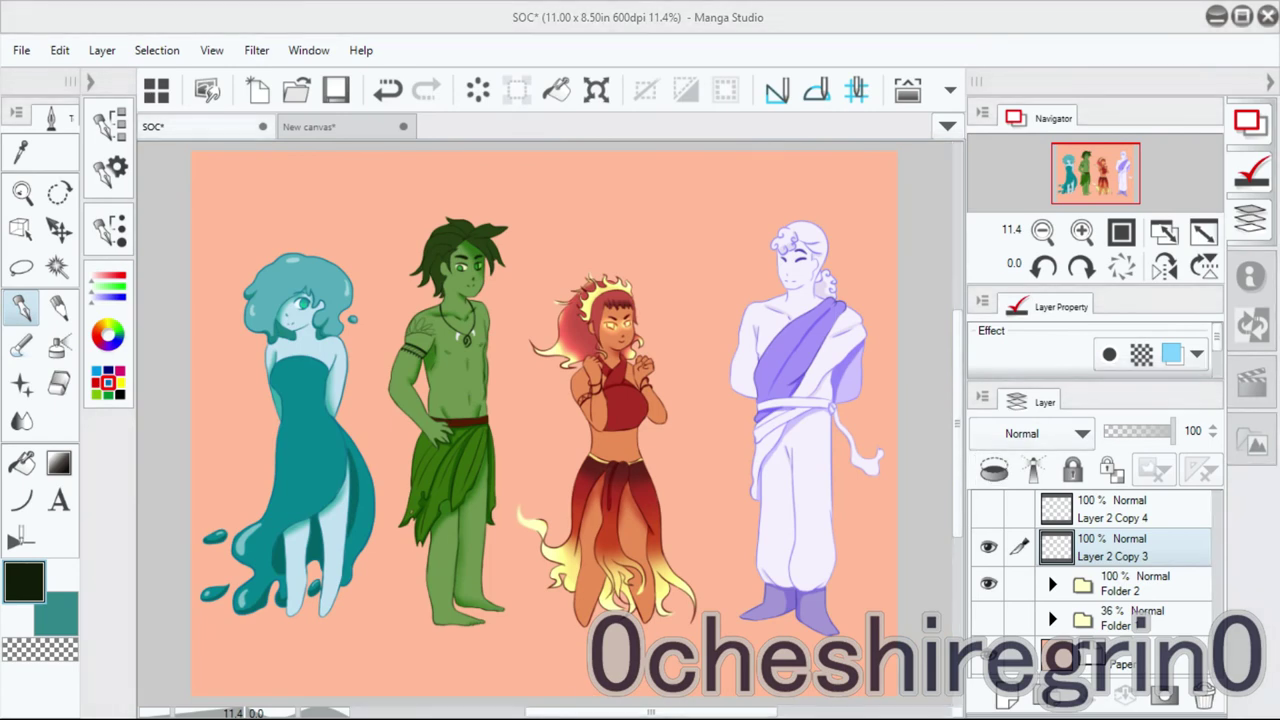
{"action": "left_click", "coordinate": [1052, 584]}
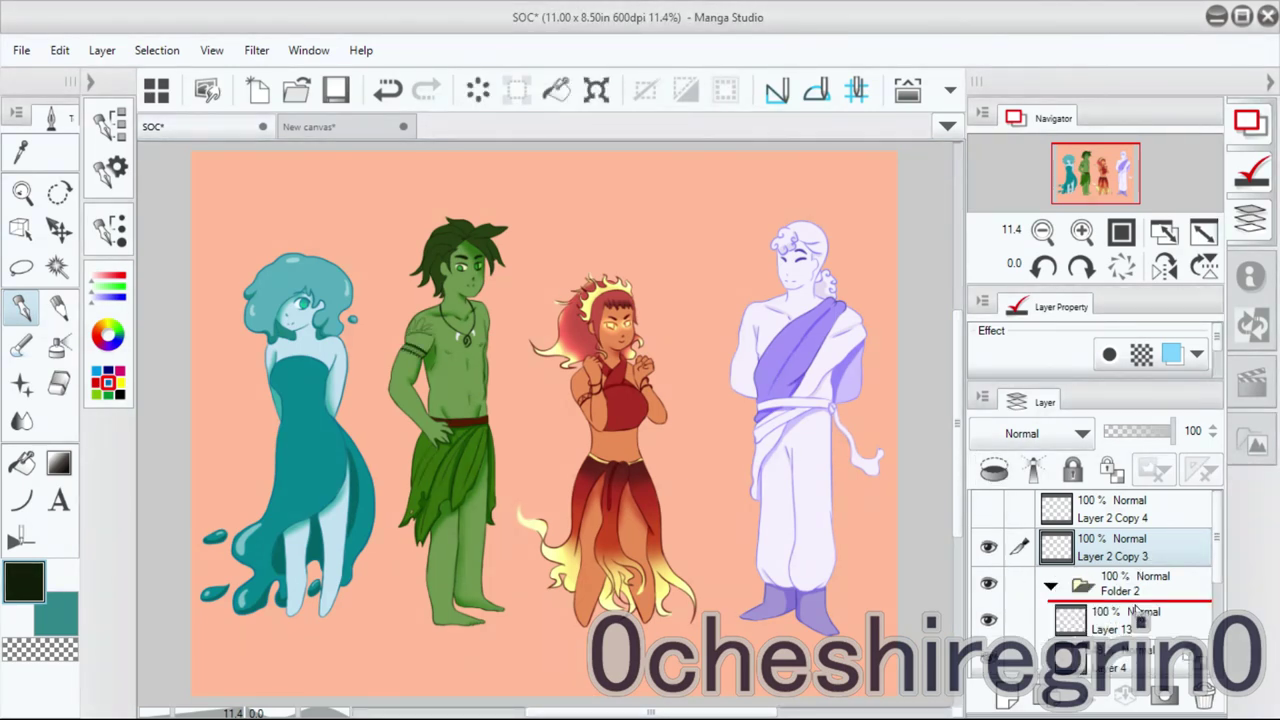
{"action": "scroll", "coordinate": [1218, 603], "scroll_direction": "down", "scroll_amount": 2}
{"action": "scroll", "coordinate": [1218, 603], "scroll_direction": "down", "scroll_amount": 3}
Try to select the background around the characters with the Magic wand on Layer 3, and deselect.
{"action": "key", "text": "w"}
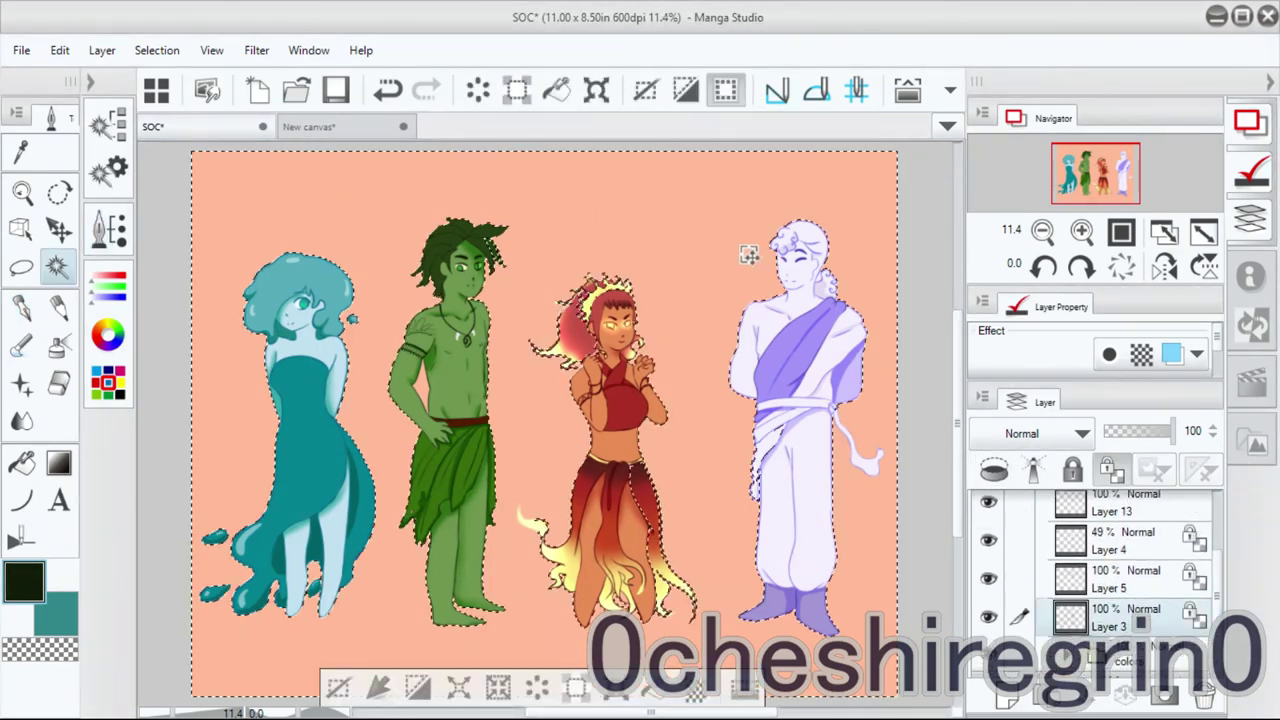
{"action": "left_click", "coordinate": [1070, 660]}
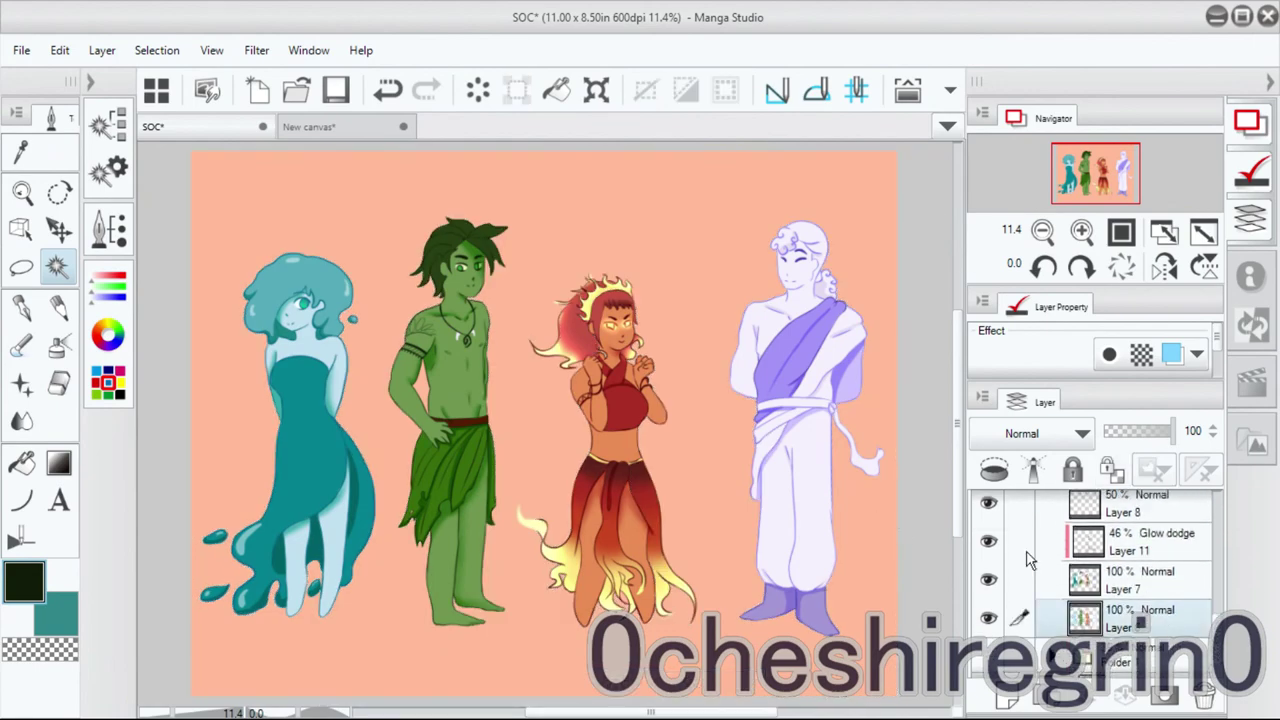
{"action": "left_click", "coordinate": [893, 522]}
{"action": "key", "text": "ctrl+d"}
Select the background surrounding all four characters with the Magic wand, using Folder 2 as the active layer.
{"action": "left_click", "coordinate": [988, 540]}
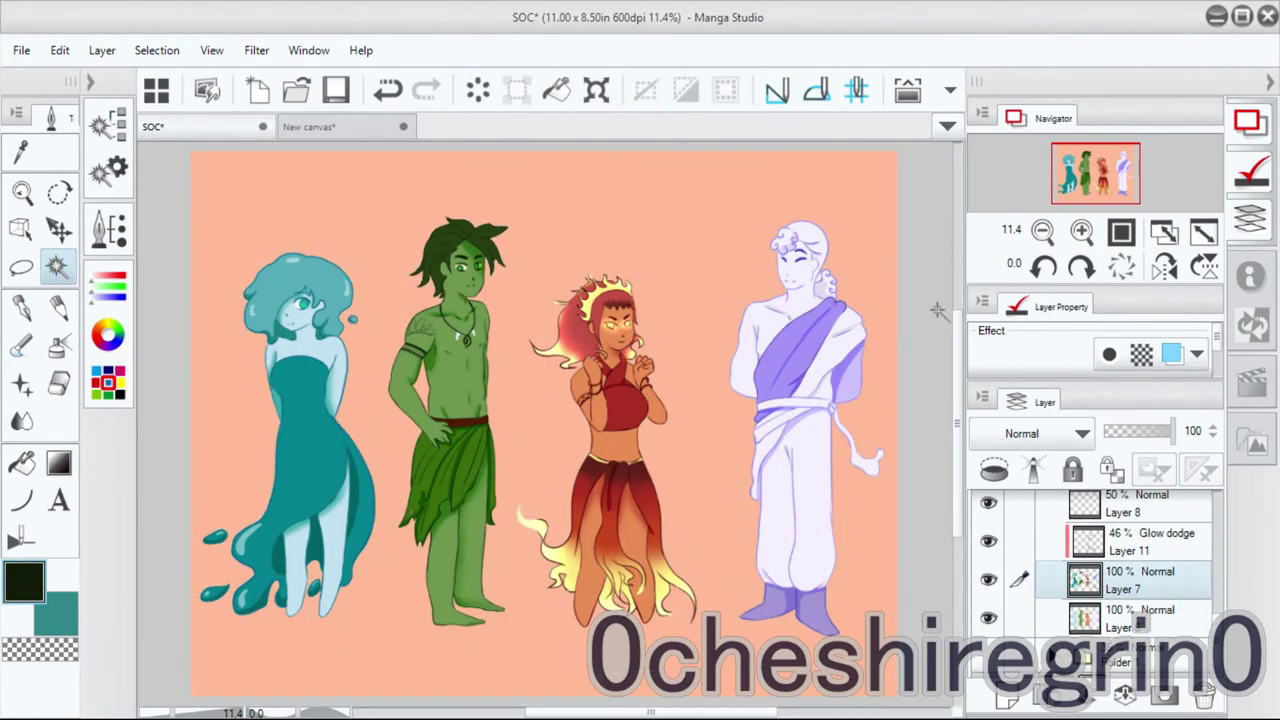
{"action": "left_click", "coordinate": [990, 582]}
{"action": "key", "text": "ctrl+shift+d"}
{"action": "scroll", "coordinate": [1100, 560], "scroll_direction": "up", "scroll_amount": 3}
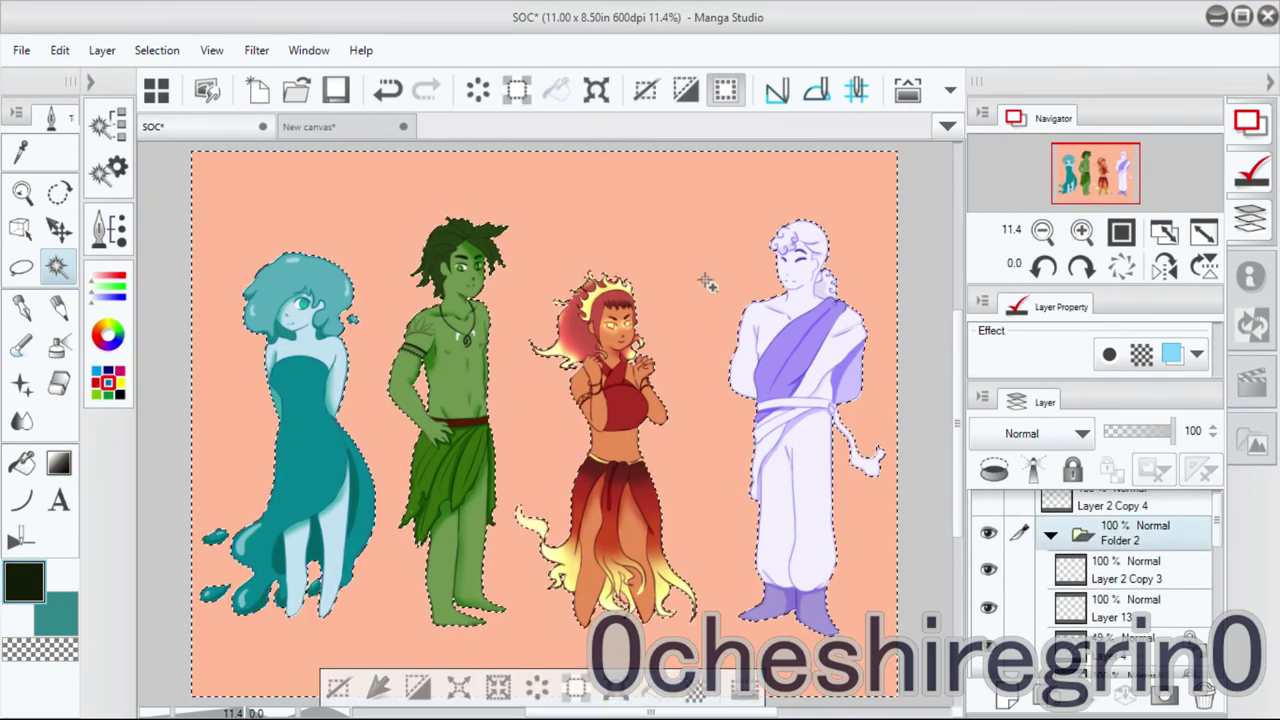
Invert the selection, add a new layer beneath Folder 2, fill a white border around all four characters, and deselect.
{"action": "left_click", "coordinate": [686, 90]}
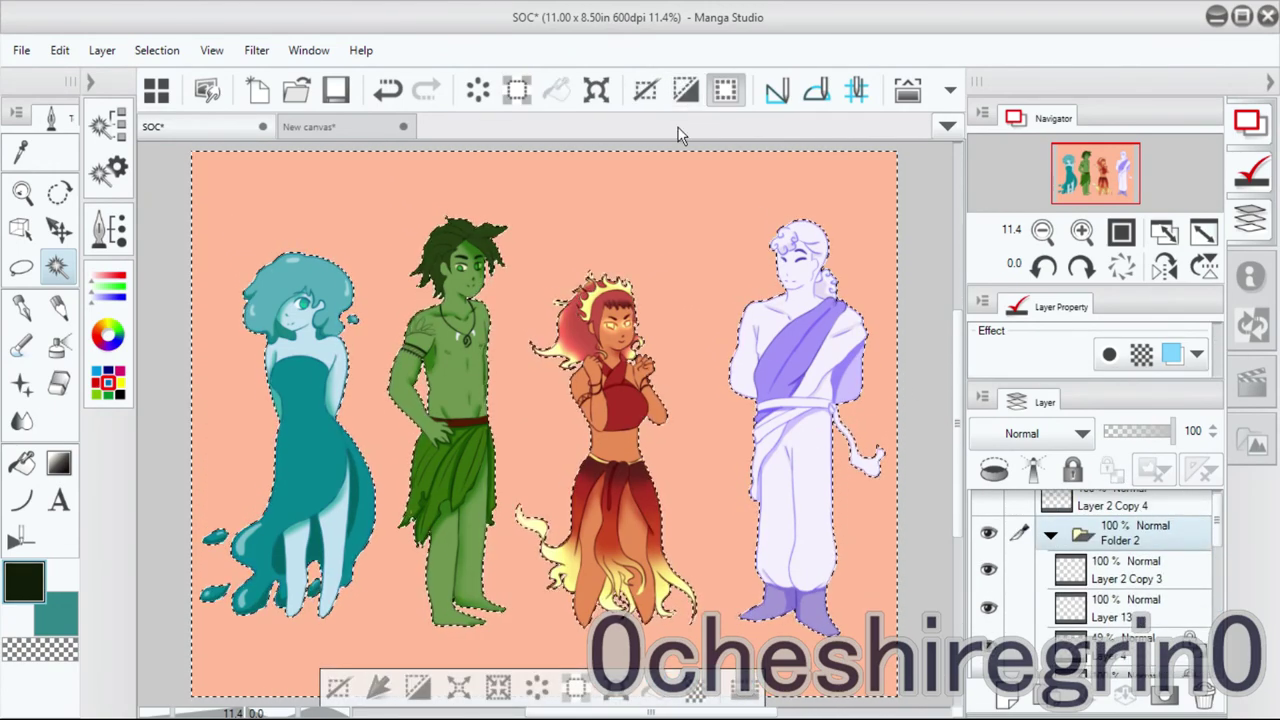
{"action": "left_click", "coordinate": [1050, 535]}
{"action": "key", "text": "ctrl+shift+n"}
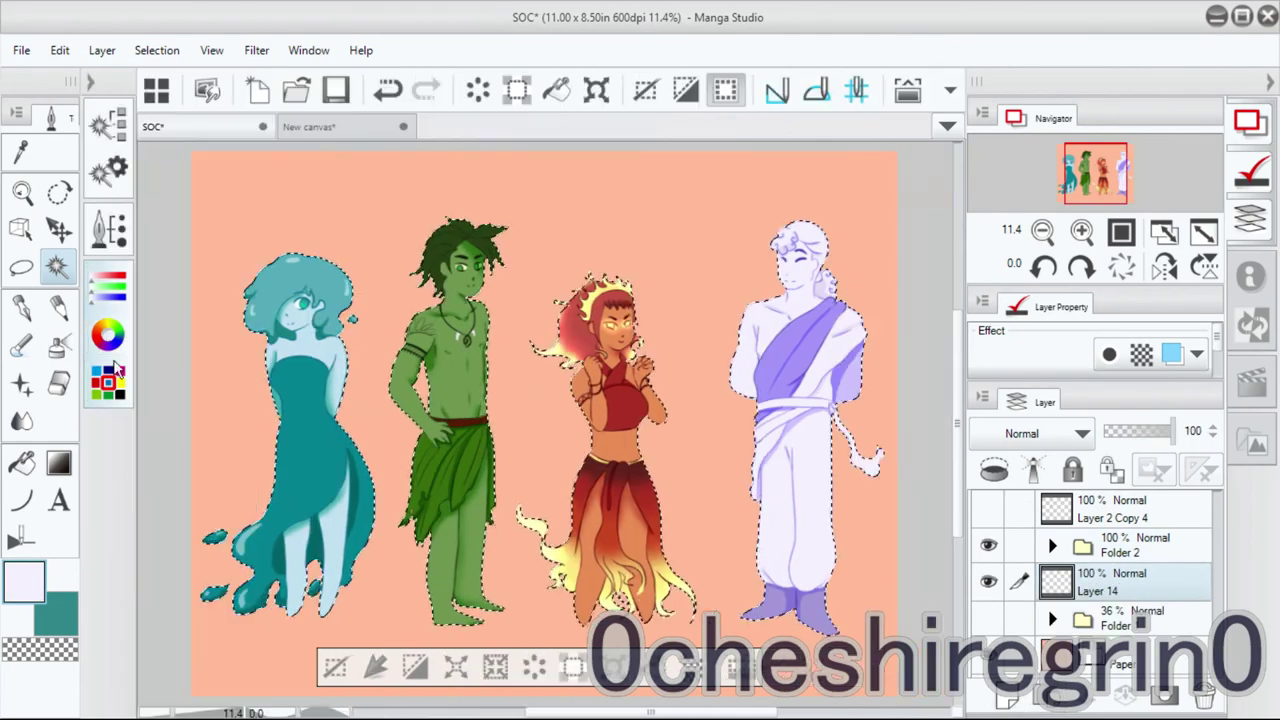
{"action": "left_click", "coordinate": [107, 335]}
{"action": "left_click", "coordinate": [200, 252]}
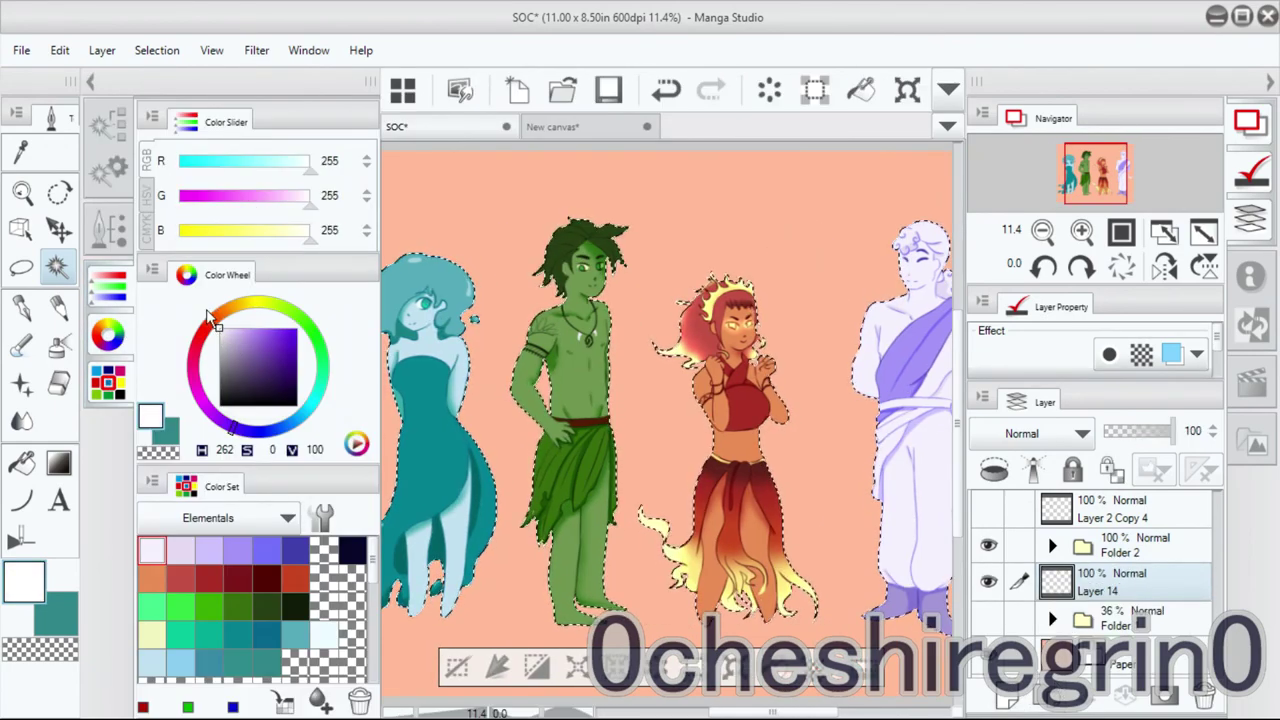
{"action": "key", "text": "alt+BackSpace"}
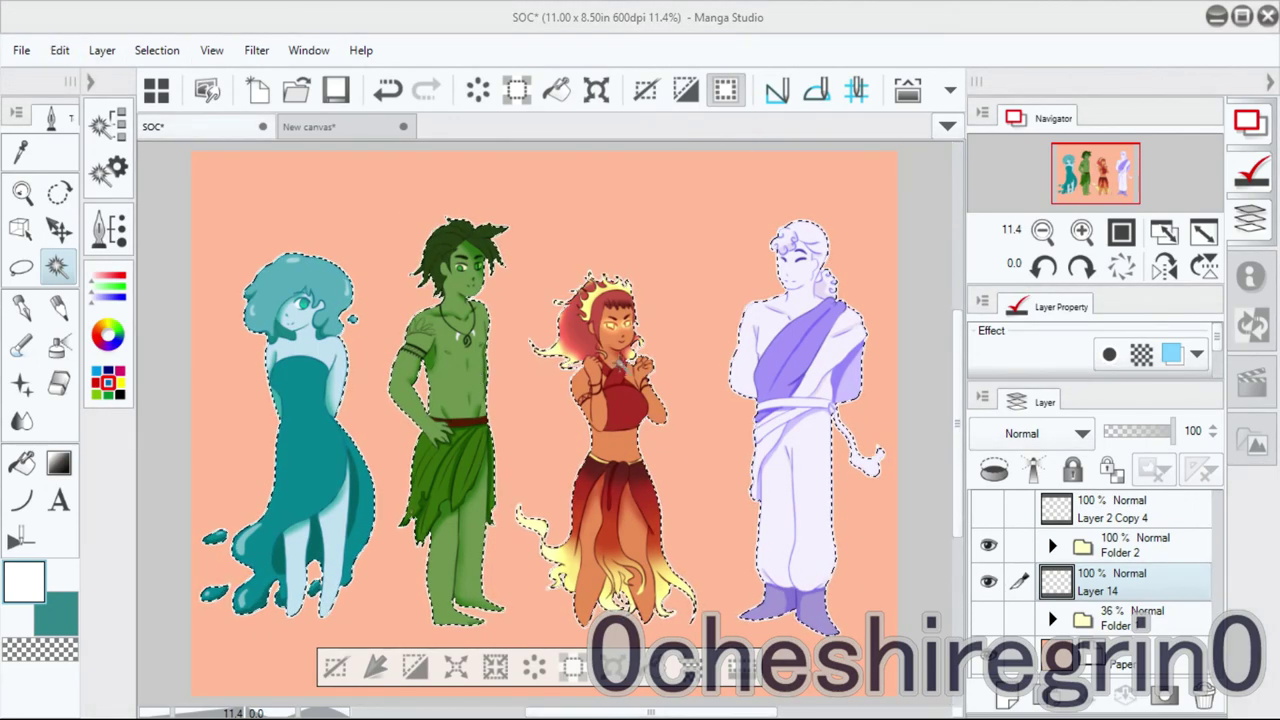
{"action": "left_click", "coordinate": [21, 266]}
{"action": "left_click", "coordinate": [180, 378]}
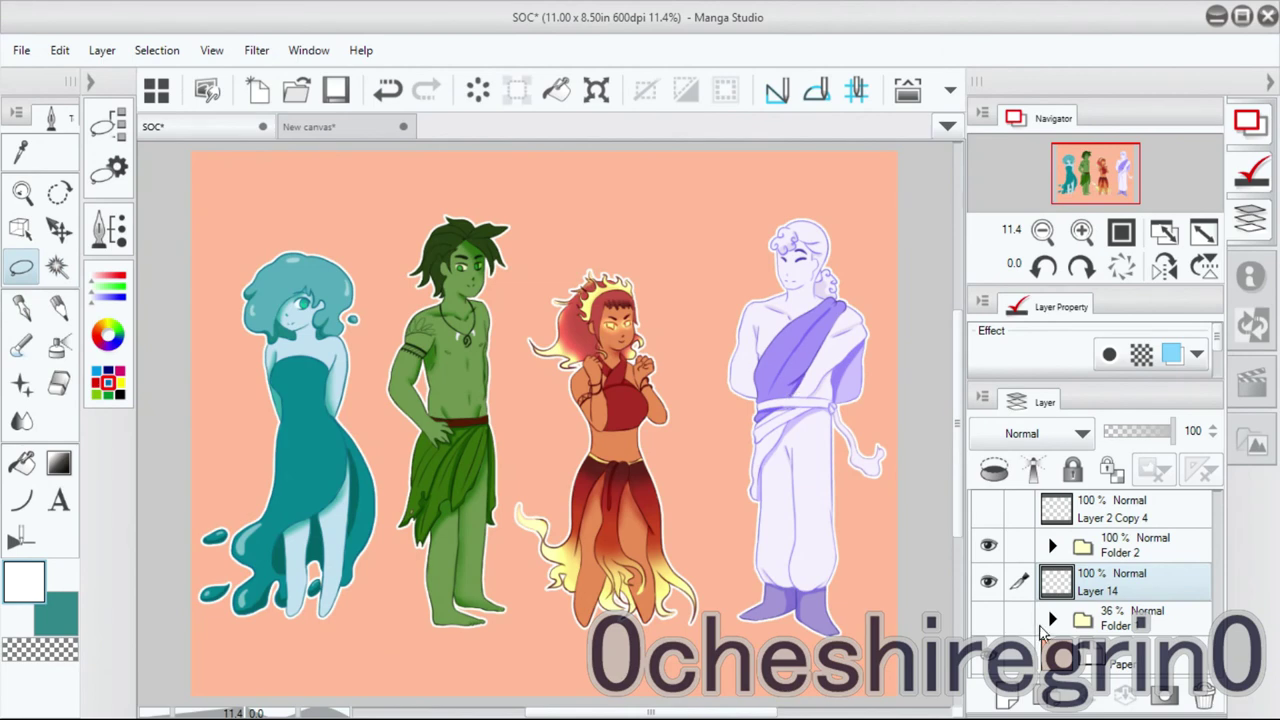
Touch up gaps in the white outline around the fire figure's skirt flames and hair with a white pen.
{"action": "key", "text": "p"}
{"action": "scroll", "coordinate": [577, 412], "scroll_direction": "up", "scroll_amount": 5}
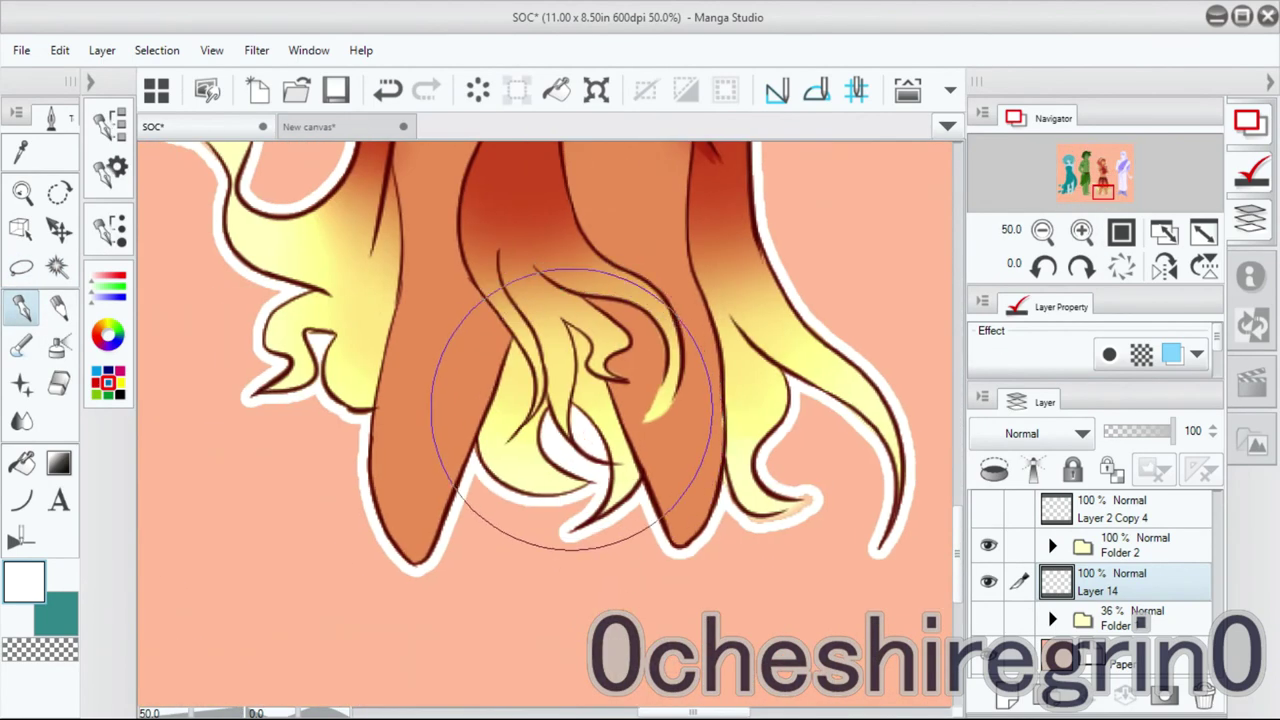
{"action": "left_click", "coordinate": [110, 230]}
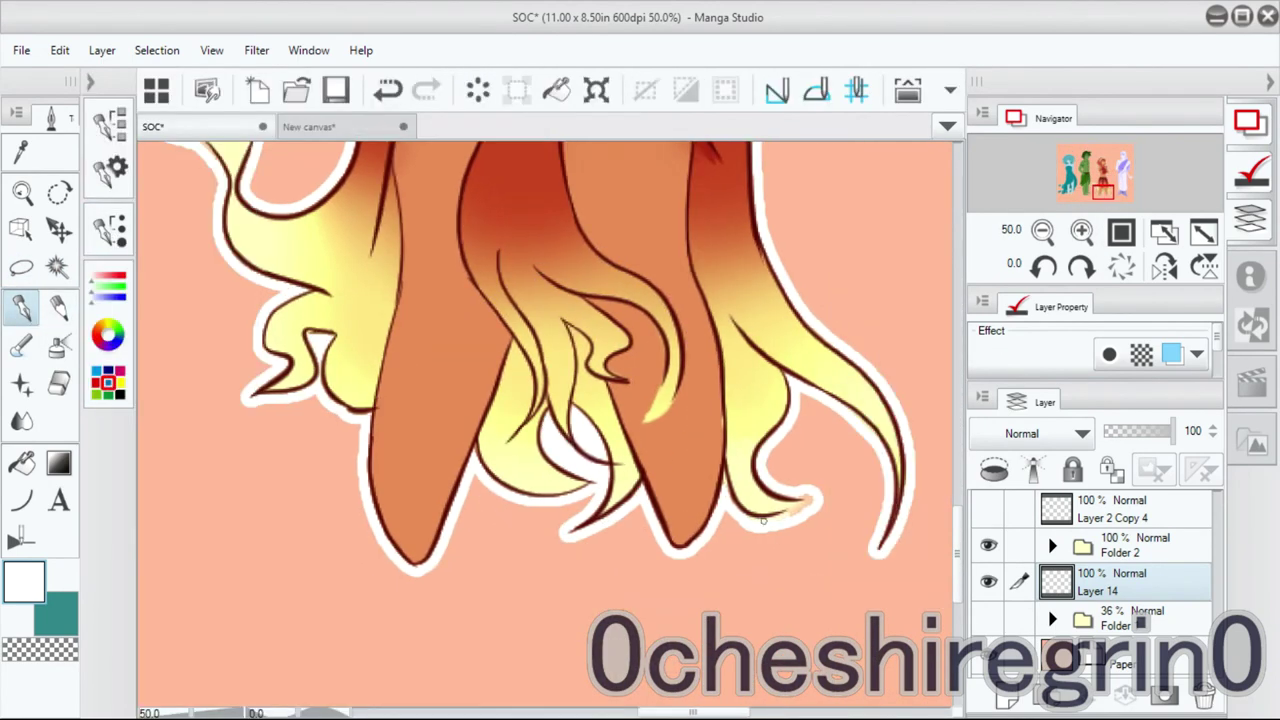
{"action": "left_click", "coordinate": [110, 230]}
{"action": "left_click", "coordinate": [249, 280]}
{"action": "scroll", "coordinate": [737, 423], "scroll_direction": "up", "scroll_amount": 10}
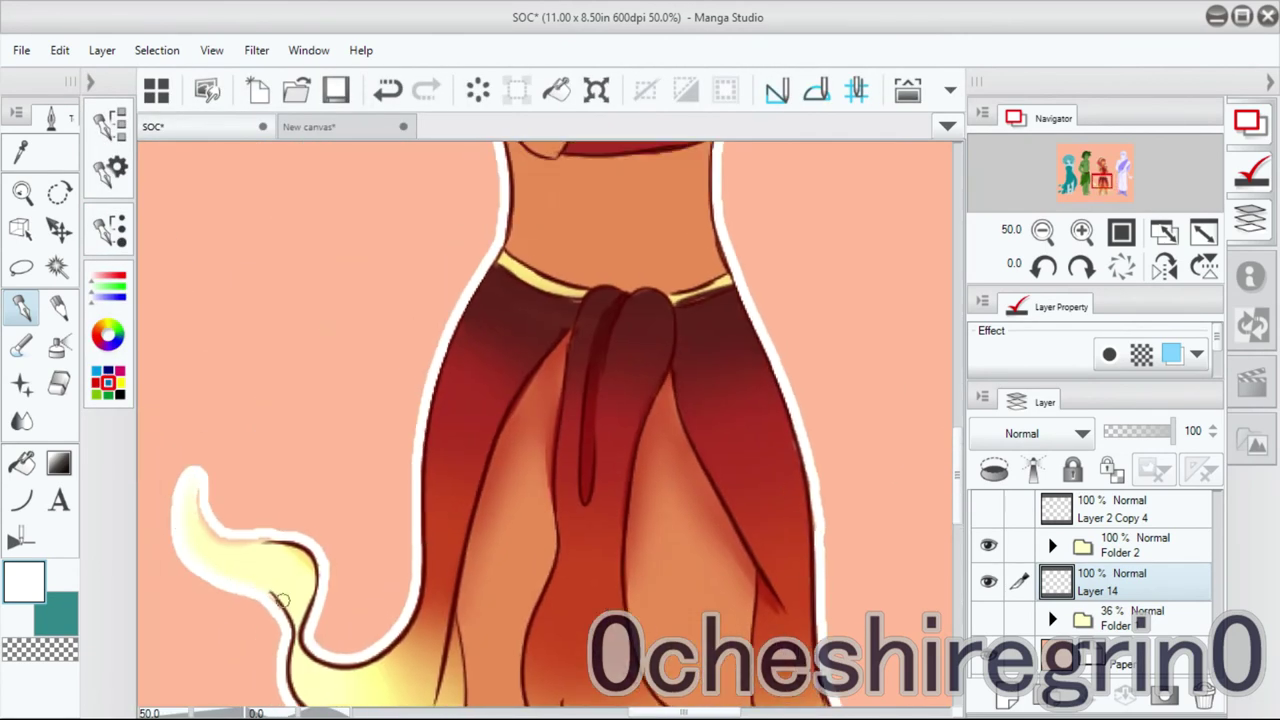
{"action": "scroll", "coordinate": [666, 449], "scroll_direction": "up", "scroll_amount": 10}
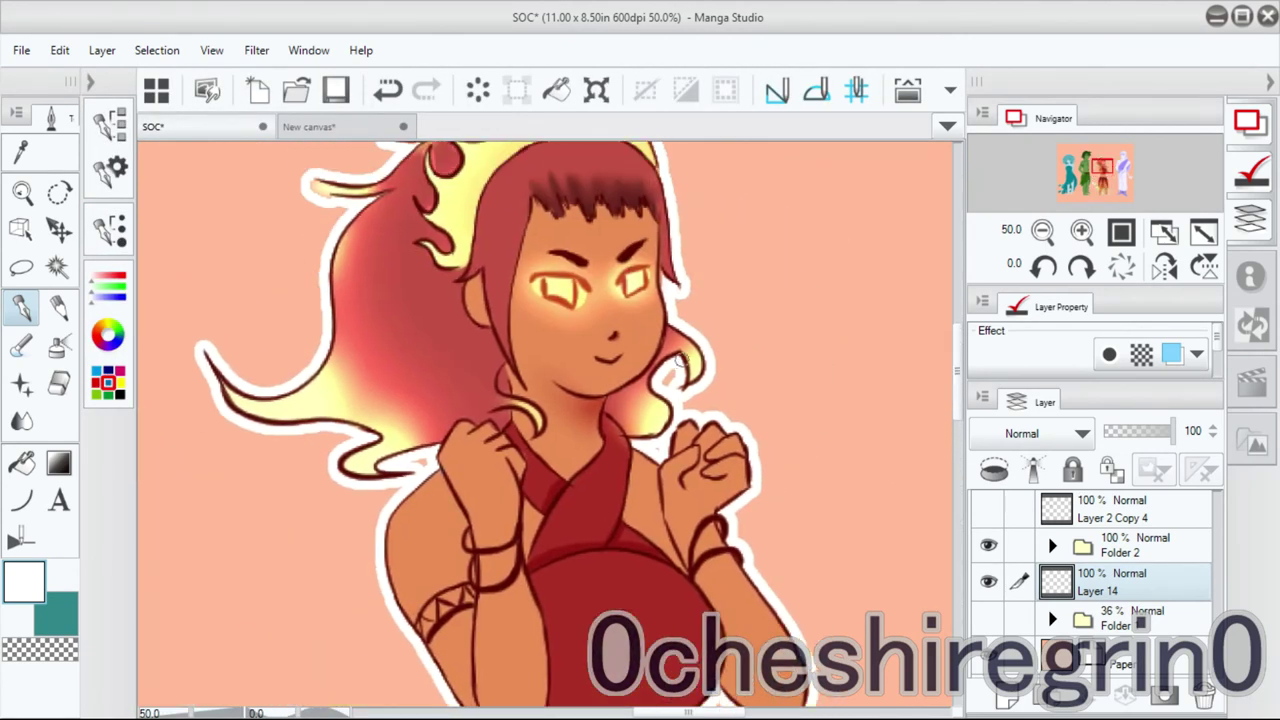
{"action": "scroll", "coordinate": [645, 488], "scroll_direction": "up", "scroll_amount": 3}
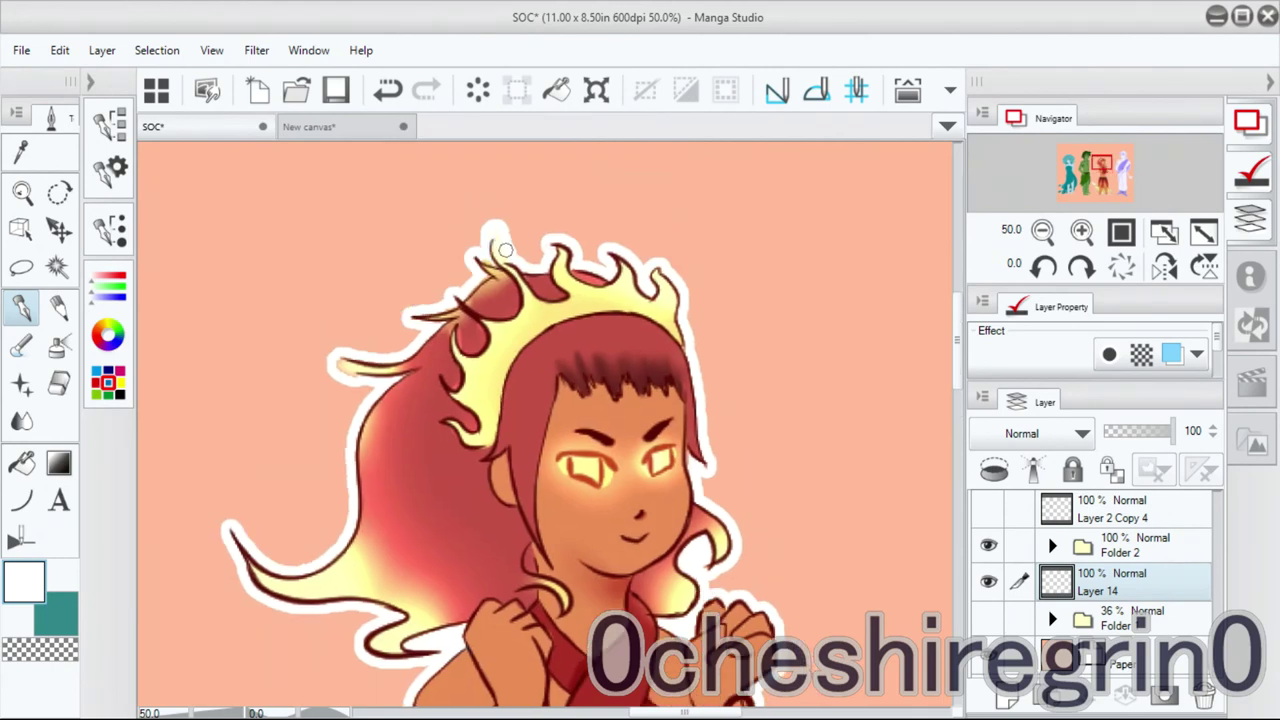
Touch up the white outline around the water figure's dress hem and legs with the pen.
{"action": "scroll", "coordinate": [614, 262], "scroll_direction": "down", "scroll_amount": 2}
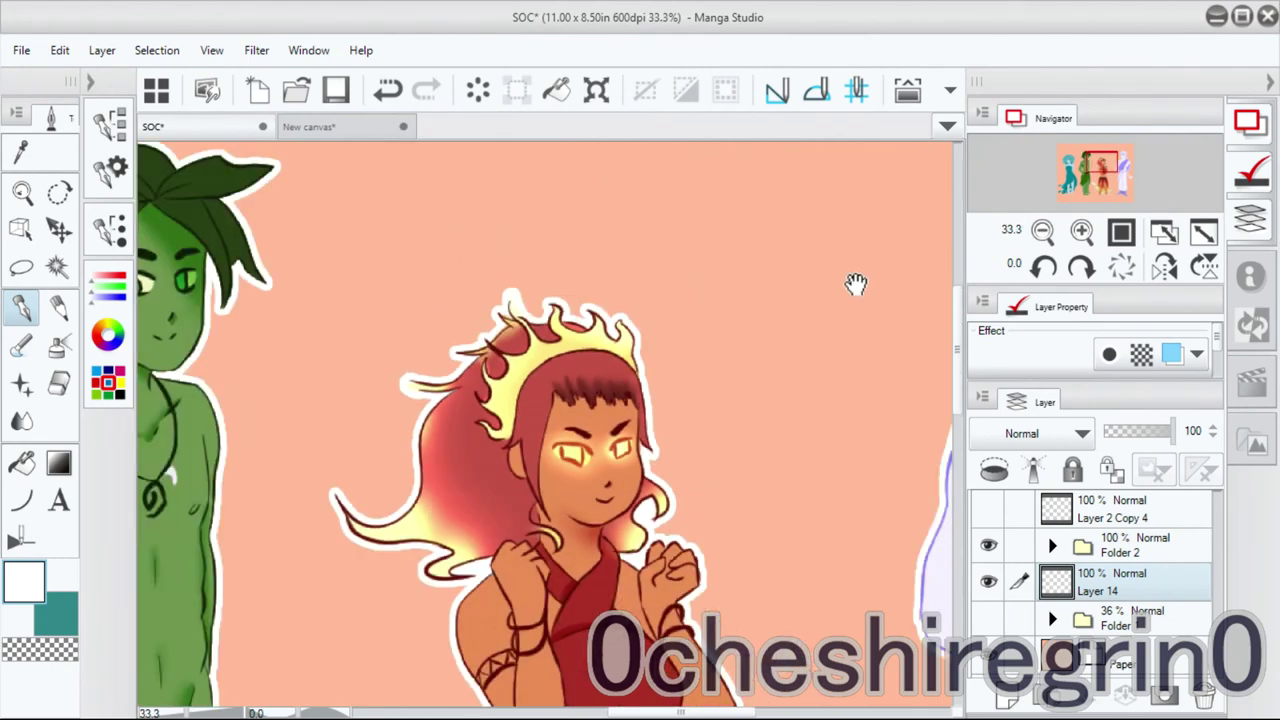
{"action": "scroll", "coordinate": [720, 477], "scroll_direction": "left", "scroll_amount": 10}
{"action": "scroll", "coordinate": [752, 466], "scroll_direction": "down", "scroll_amount": 15}
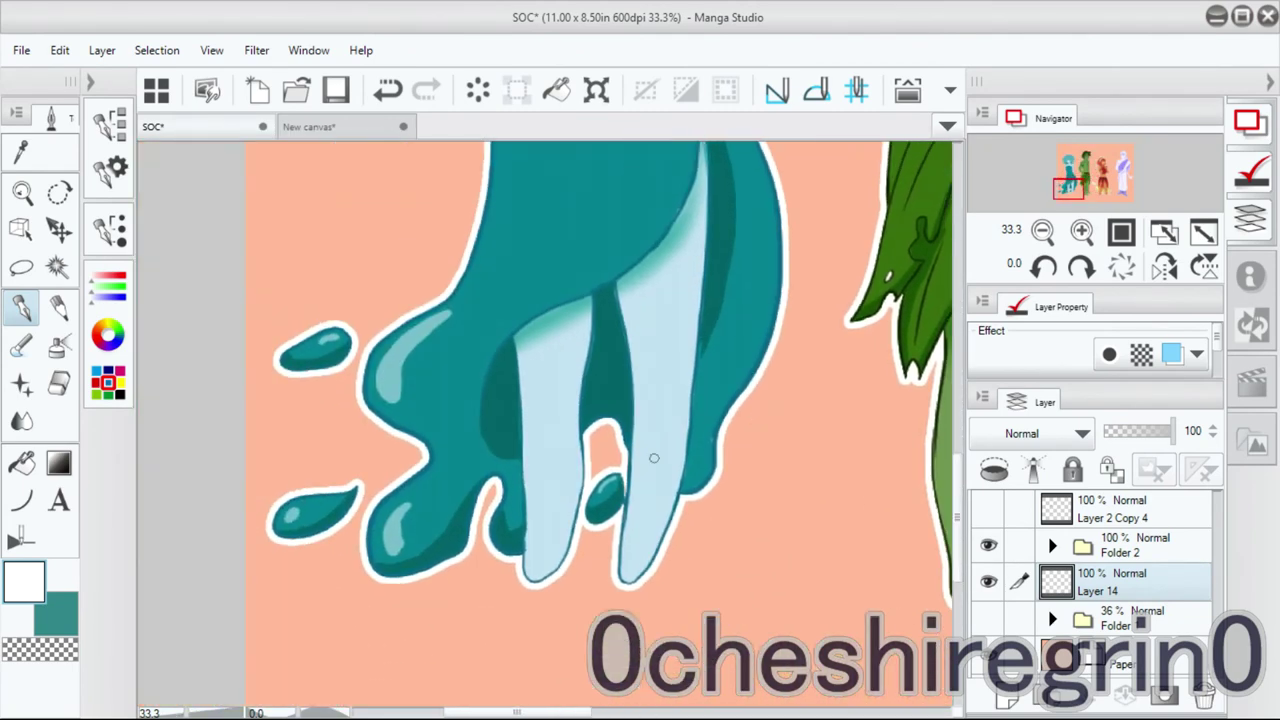
{"action": "scroll", "coordinate": [658, 465], "scroll_direction": "down", "scroll_amount": 3}
{"action": "scroll", "coordinate": [780, 380], "scroll_direction": "up", "scroll_amount": 2}
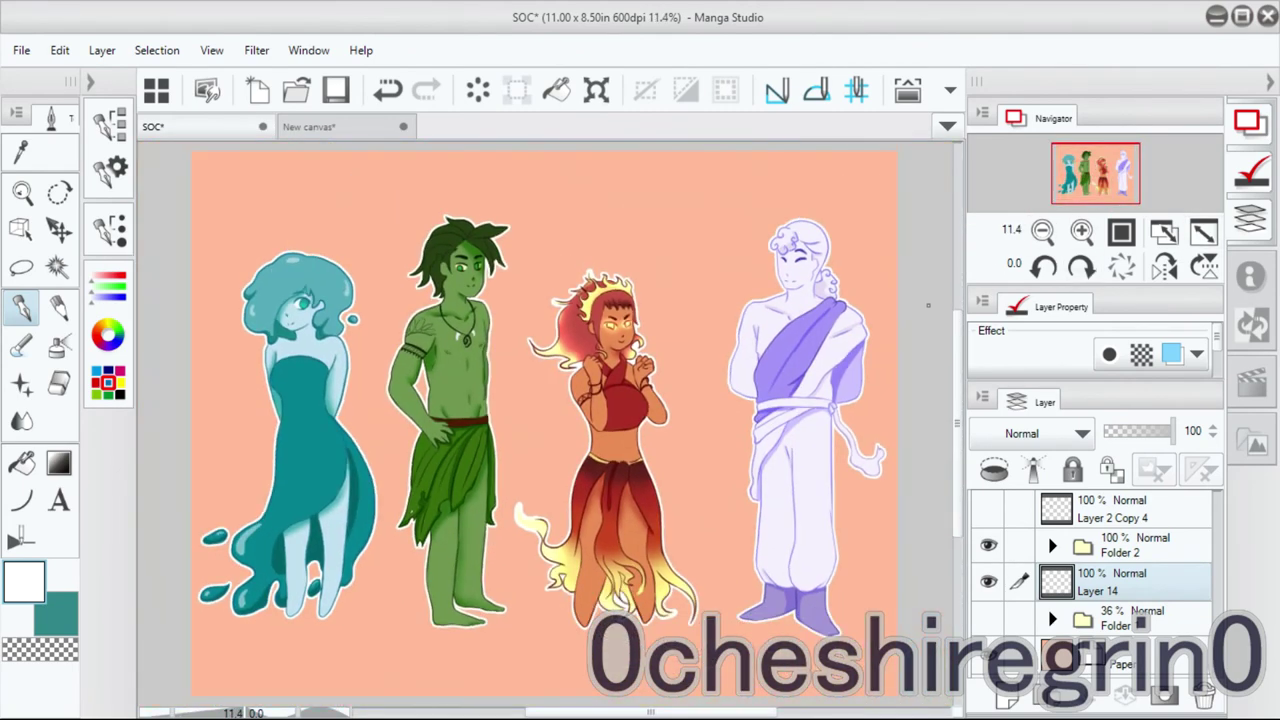
Add a new layer above Folder 2 and write the artist's signature in dark navy beside the water figure's hip.
{"action": "key", "text": "ctrl+shift+n"}
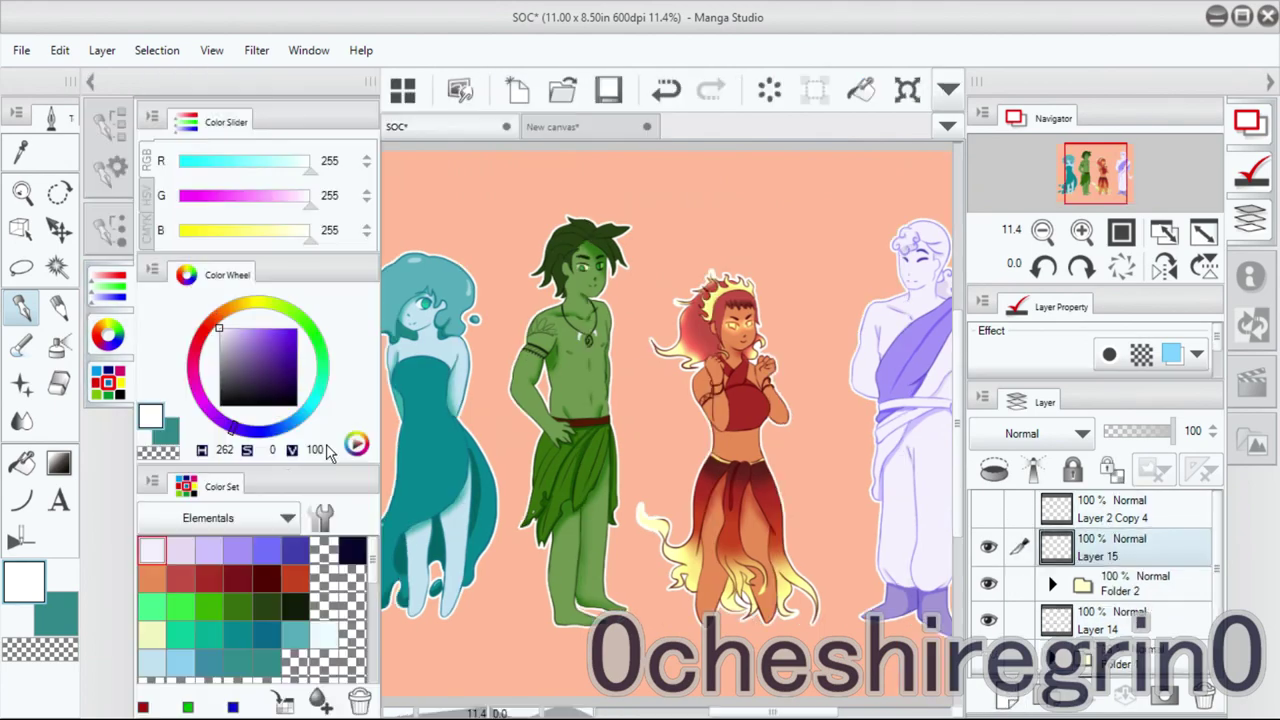
{"action": "scroll", "coordinate": [300, 400], "scroll_direction": "up", "scroll_amount": 3}
{"action": "key", "text": "minus"}
{"action": "key", "text": "minus"}
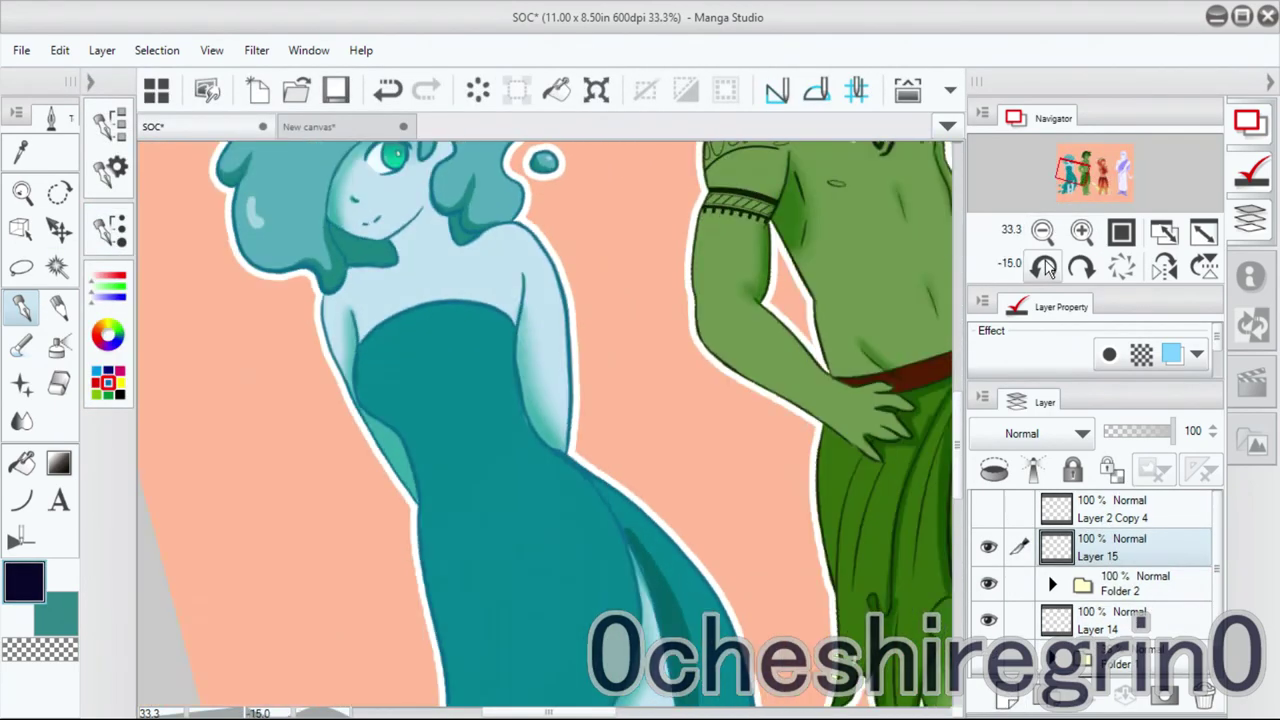
{"action": "left_click_drag", "start_coordinate": [662, 445], "coordinate": [672, 458]}
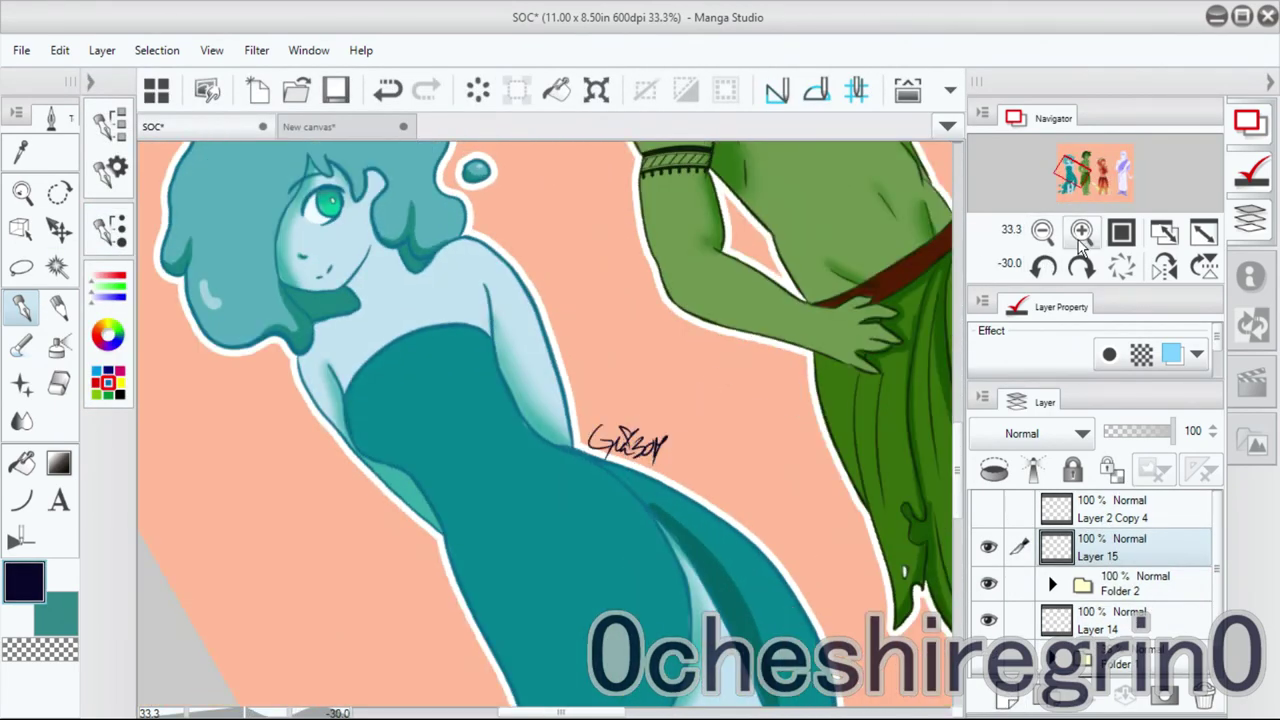
Write the signature along the green figure's upper arm and again beside the fire figure's hip.
{"action": "left_click", "coordinate": [1081, 265]}
{"action": "left_click", "coordinate": [1081, 265]}
{"action": "left_click", "coordinate": [1081, 265]}
{"action": "left_click", "coordinate": [1081, 265]}
{"action": "scroll", "coordinate": [483, 395], "scroll_direction": "up", "scroll_amount": 3}
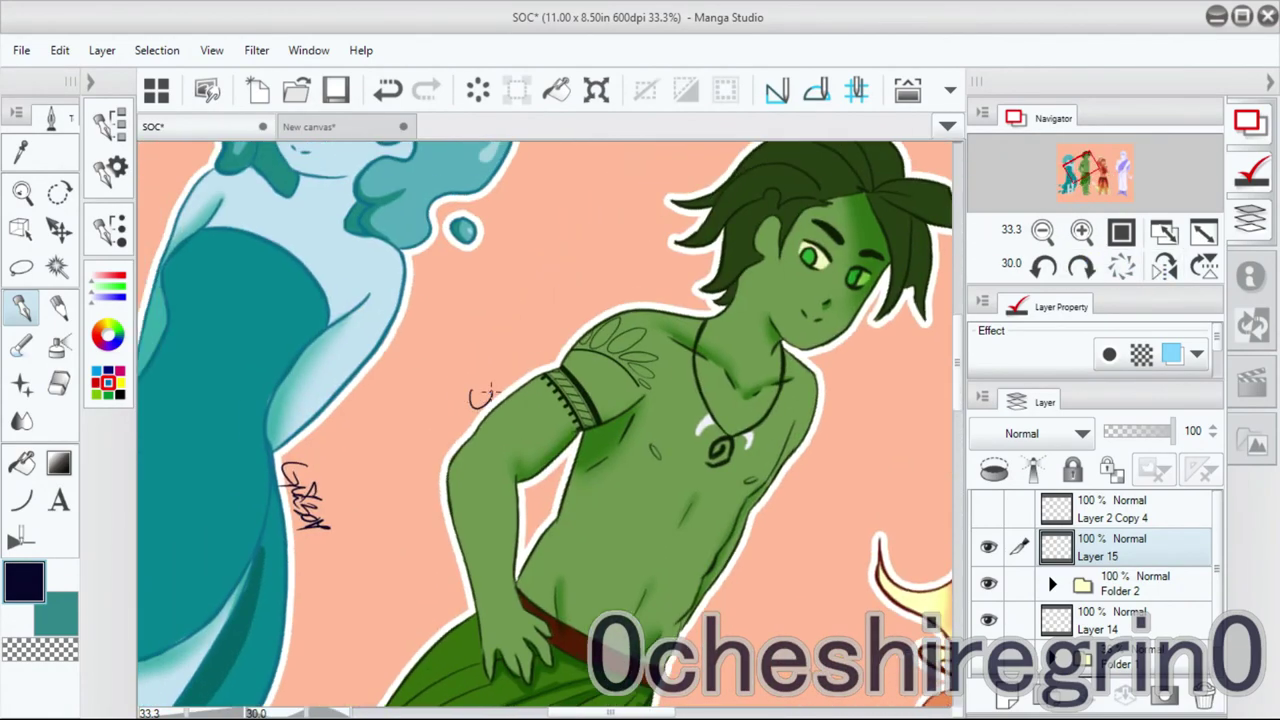
{"action": "left_click_drag", "start_coordinate": [1090, 168], "coordinate": [1100, 192]}
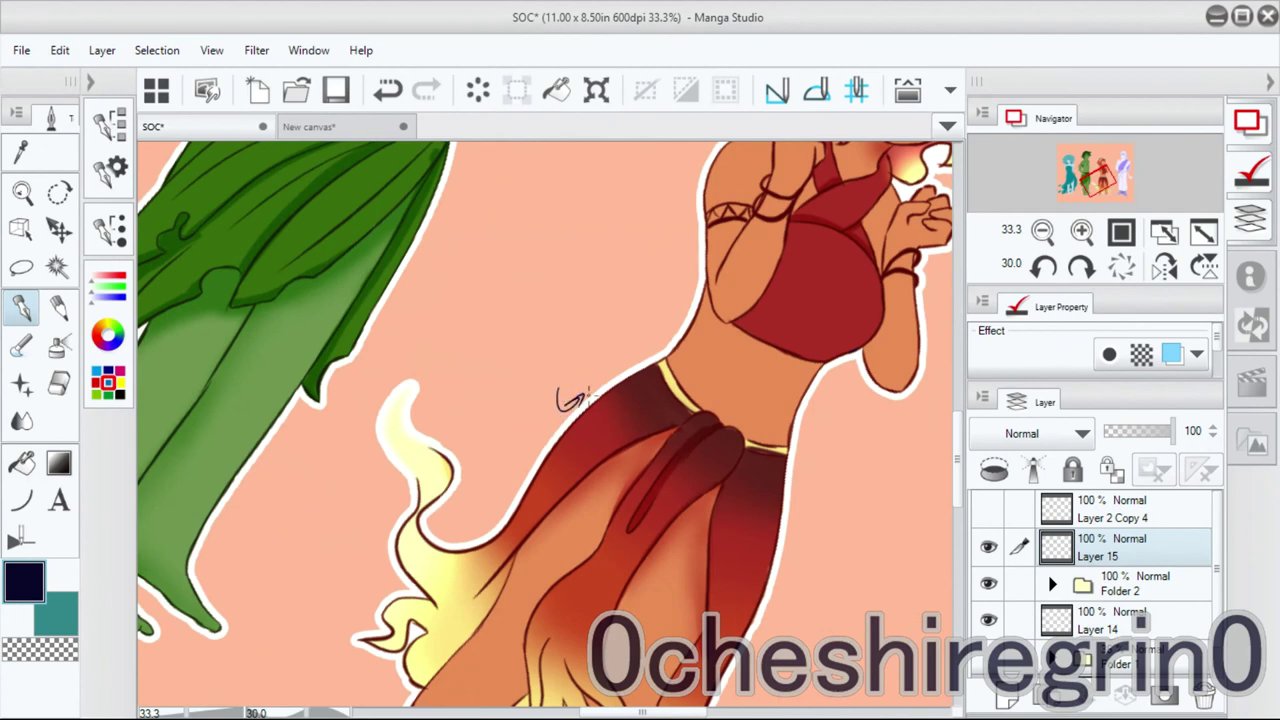
Write the signature along the lavender figure's upper arm, following the slope of the outline.
{"action": "left_click", "coordinate": [1121, 265]}
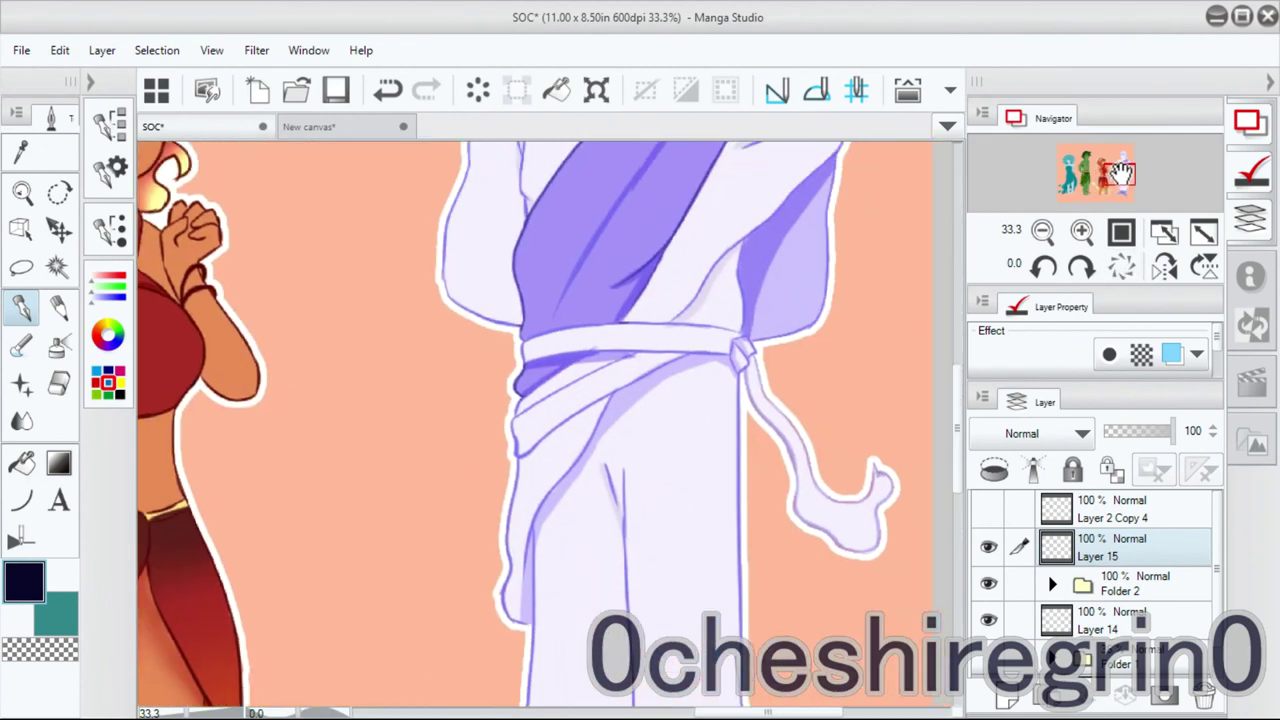
{"action": "left_click_drag", "start_coordinate": [1120, 175], "coordinate": [1096, 166]}
{"action": "left_click", "coordinate": [1043, 266]}
{"action": "left_click", "coordinate": [1043, 266]}
{"action": "left_click", "coordinate": [1043, 266]}
{"action": "left_click", "coordinate": [1043, 266]}
{"action": "left_click", "coordinate": [1043, 266]}
{"action": "left_click", "coordinate": [1121, 265]}
{"action": "left_click", "coordinate": [1081, 266]}
{"action": "left_click", "coordinate": [1081, 266]}
{"action": "left_click", "coordinate": [1081, 266]}
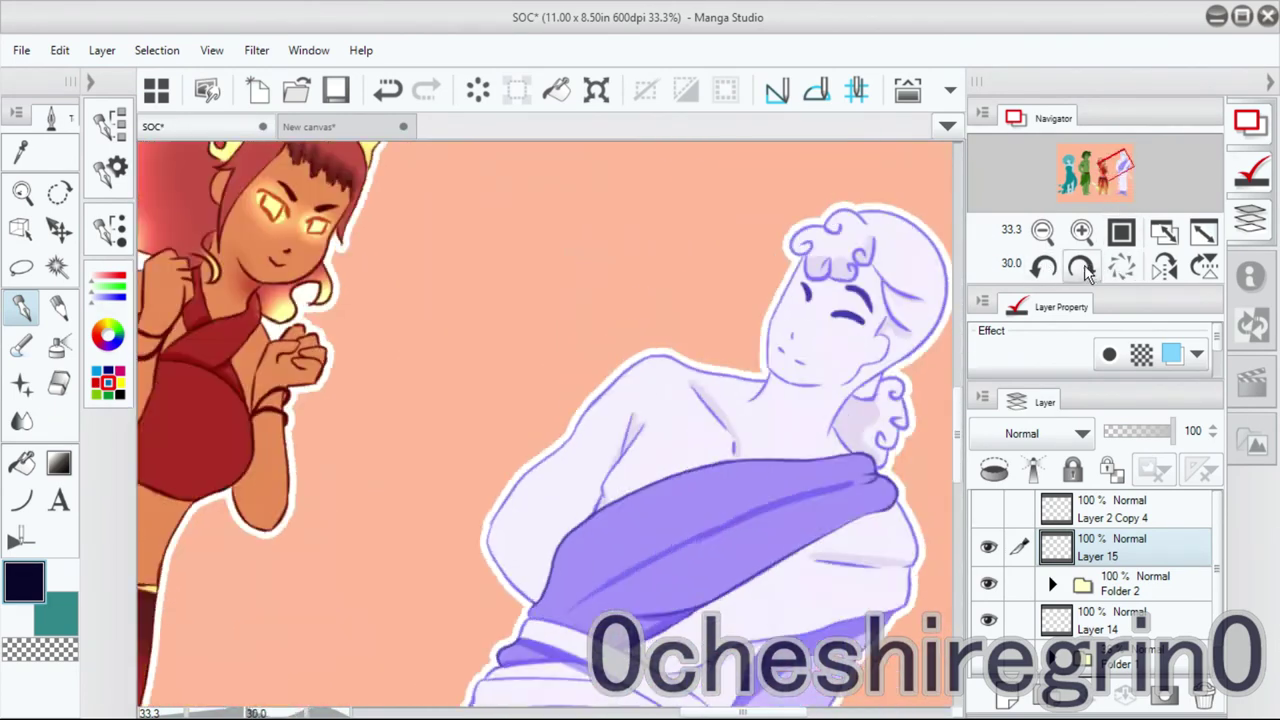
{"action": "key", "text": "ctrl+z"}
{"action": "left_click_drag", "start_coordinate": [546, 438], "coordinate": [572, 428]}
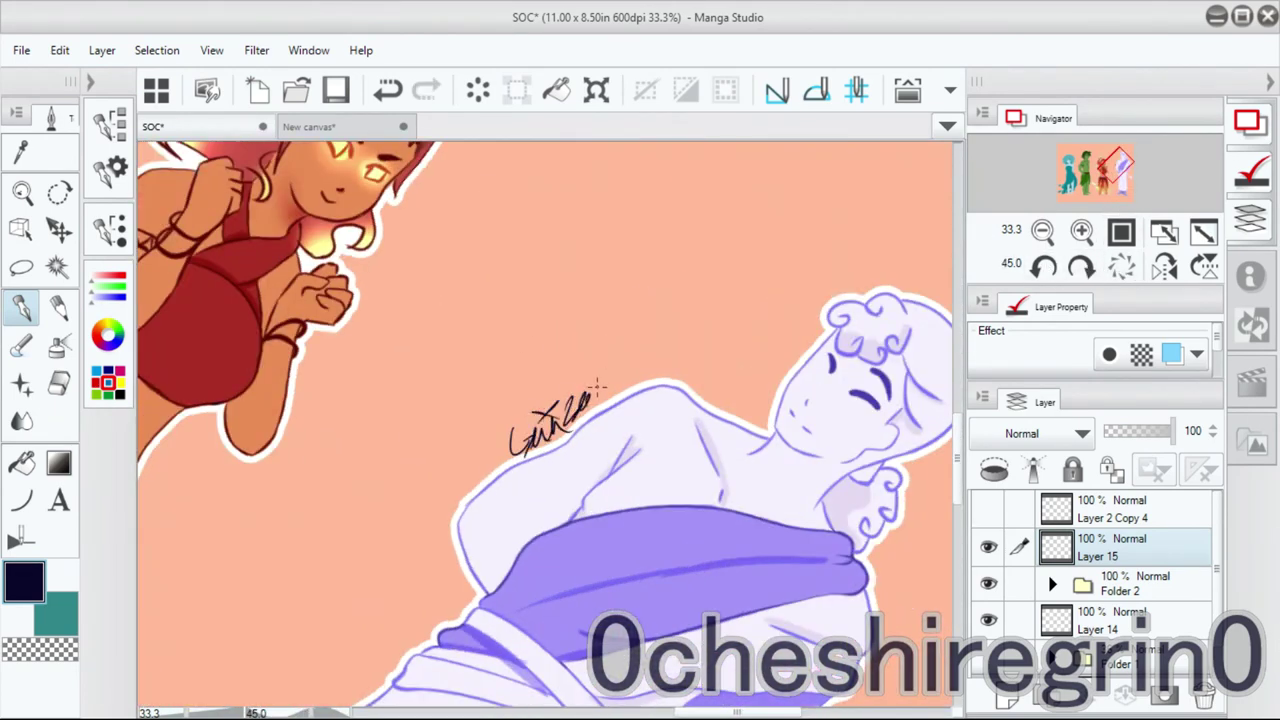
Paint white on Layer 14 behind the lavender figure's hanging sash, using pen sizes 80 and 20.
{"action": "left_click", "coordinate": [1121, 265]}
{"action": "left_click", "coordinate": [1100, 620]}
{"action": "left_click_drag", "start_coordinate": [1117, 165], "coordinate": [1124, 178]}
{"action": "left_click", "coordinate": [90, 81]}
{"action": "left_click", "coordinate": [213, 322]}
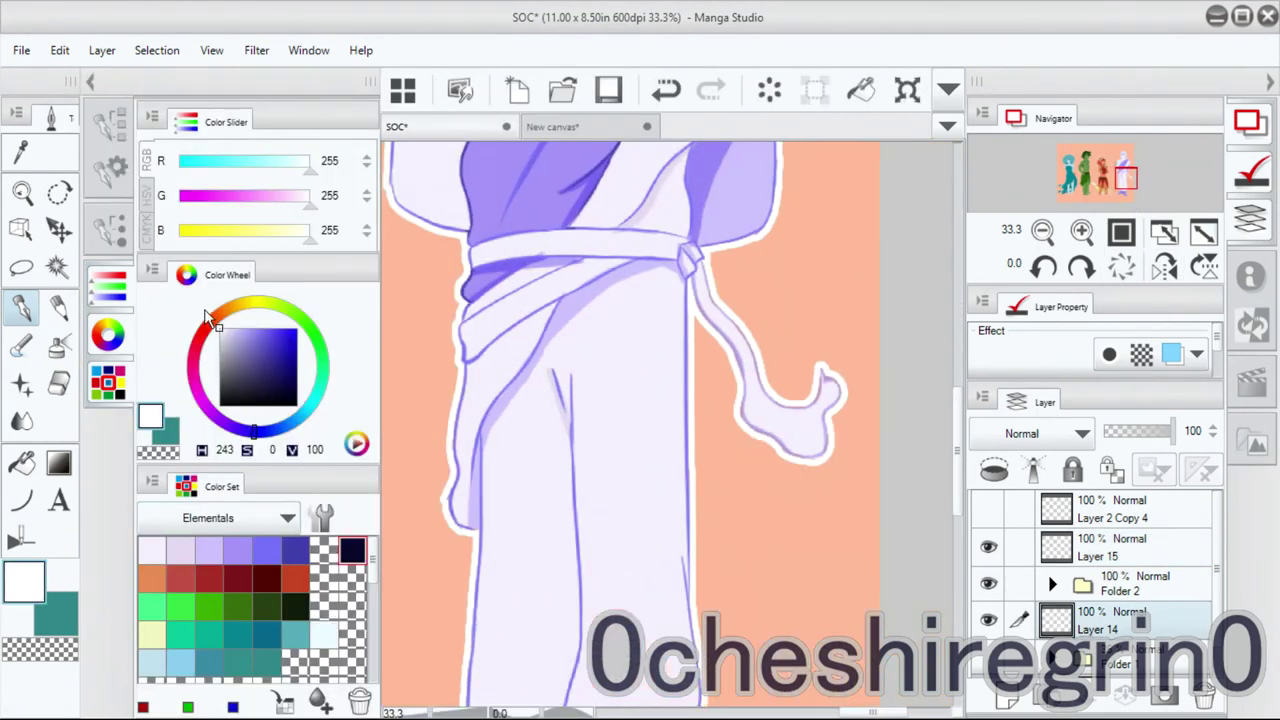
{"action": "left_click", "coordinate": [110, 230]}
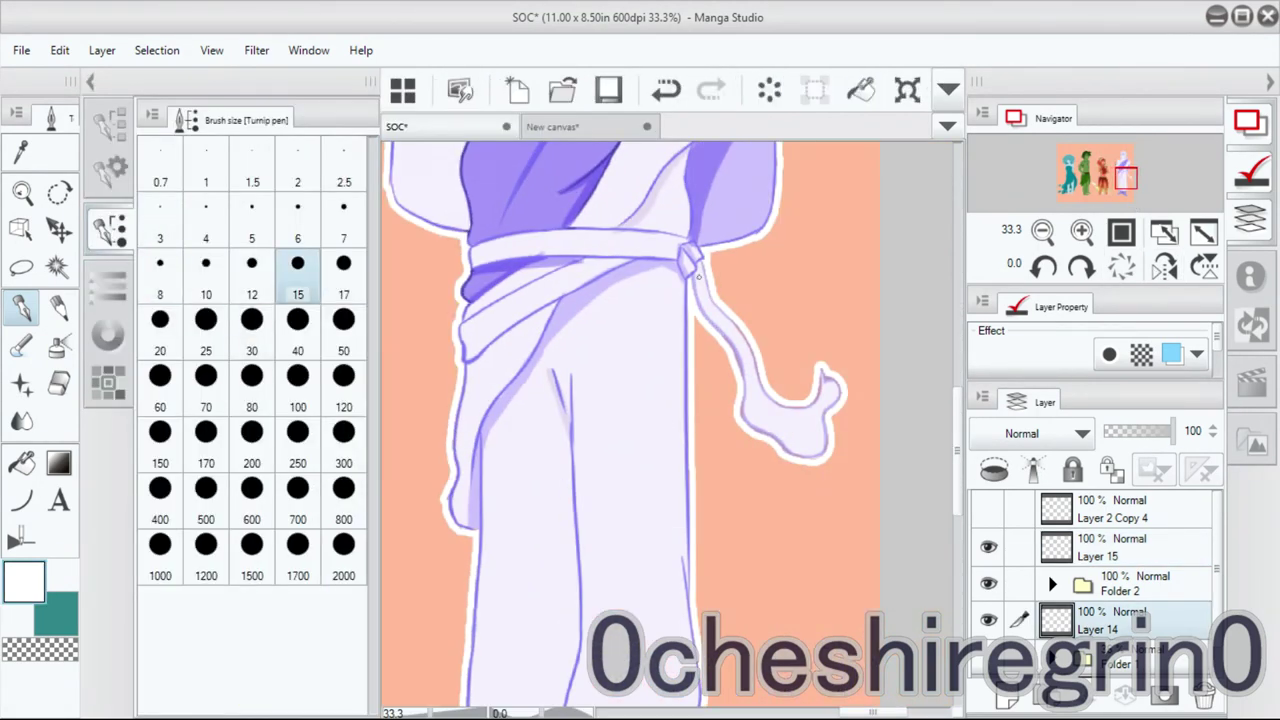
{"action": "left_click", "coordinate": [252, 378]}
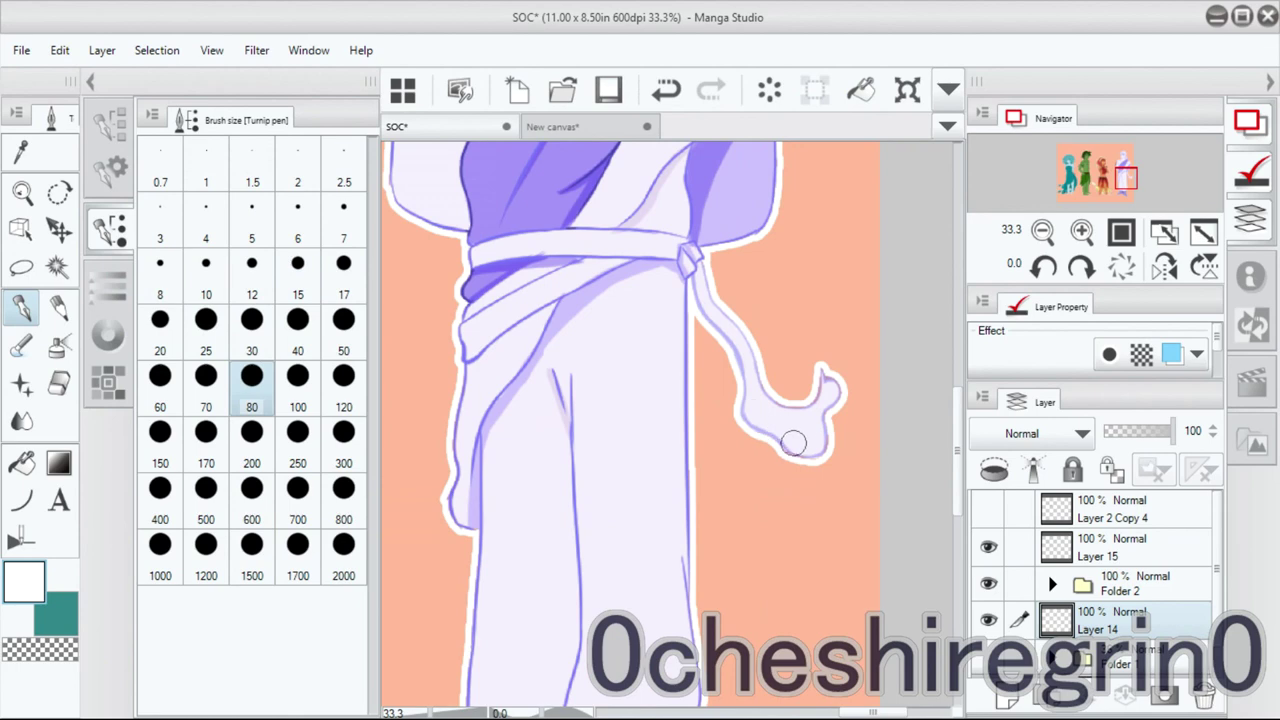
{"action": "left_click", "coordinate": [182, 344]}
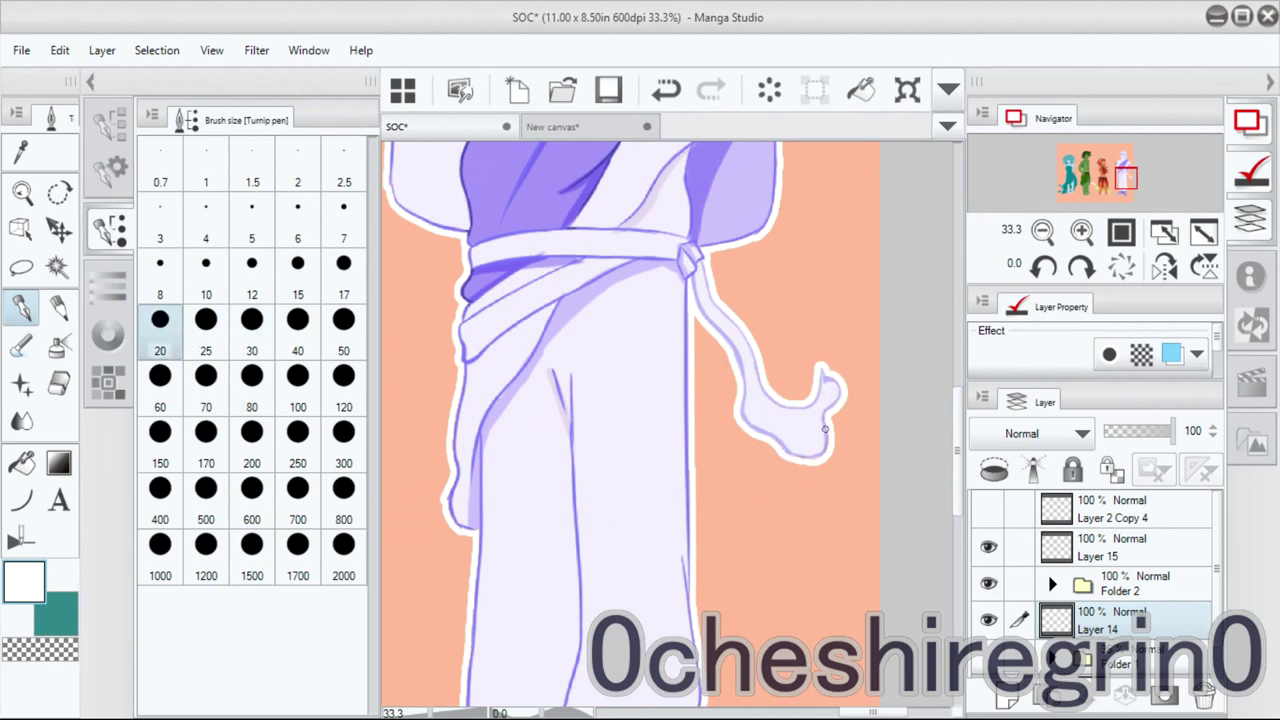
{"action": "left_click", "coordinate": [110, 230]}
{"action": "key", "text": "ctrl+0"}
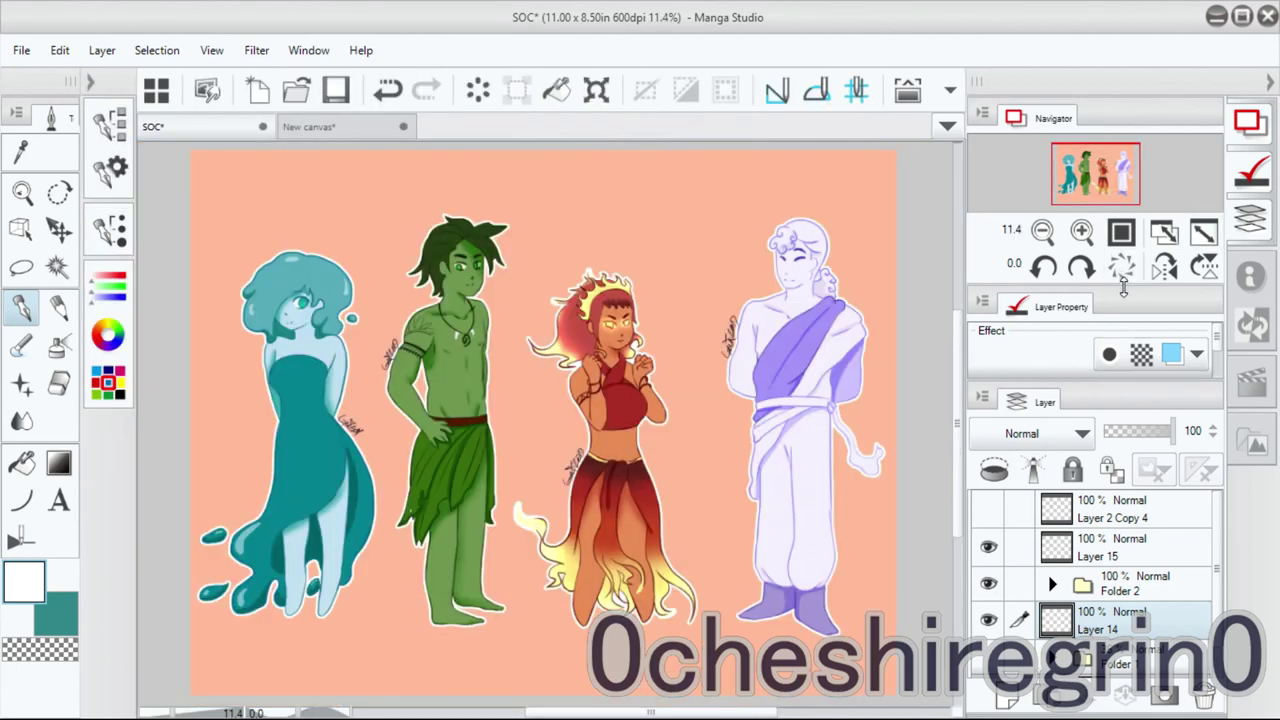
Select the signatures on Layer 15 with the Magic wand and give them a white outline on a new layer below Folder 2.
{"action": "scroll", "coordinate": [260, 440], "scroll_direction": "up", "scroll_amount": 3}
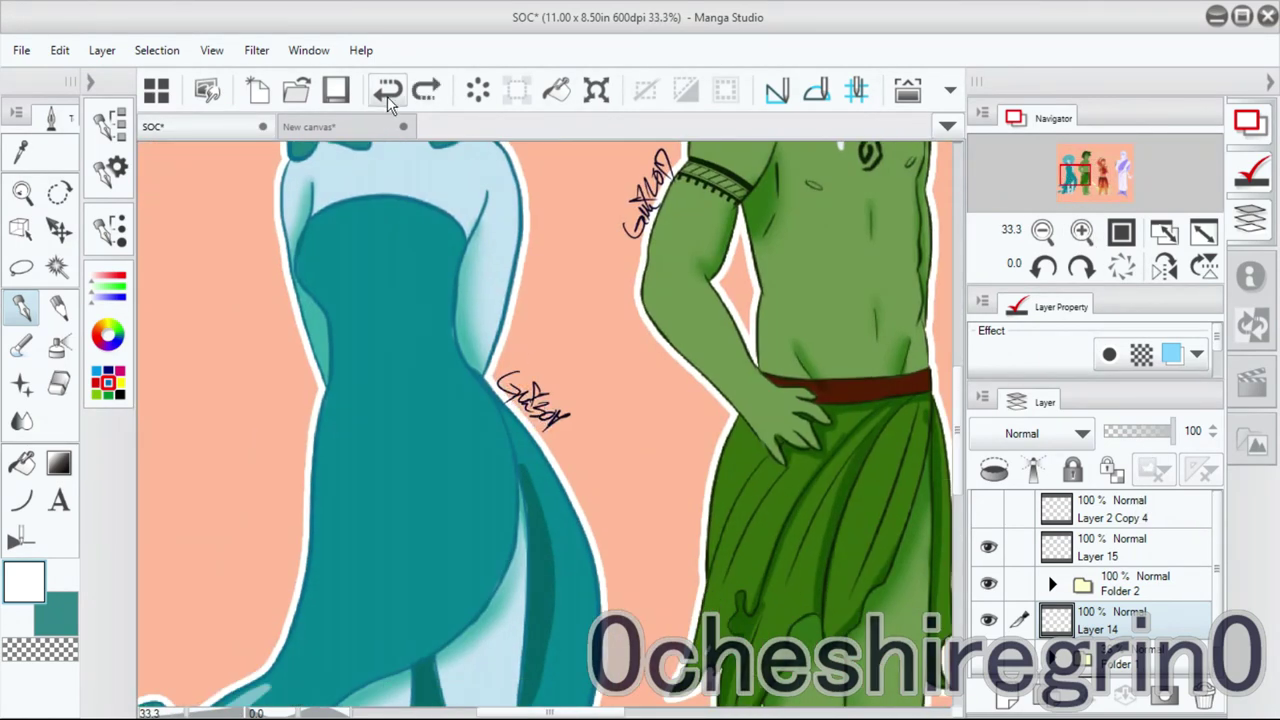
{"action": "left_click", "coordinate": [1100, 547]}
{"action": "key", "text": "ctrl+0"}
{"action": "key", "text": "w"}
{"action": "left_click", "coordinate": [895, 385]}
{"action": "key", "text": "ctrl+d"}
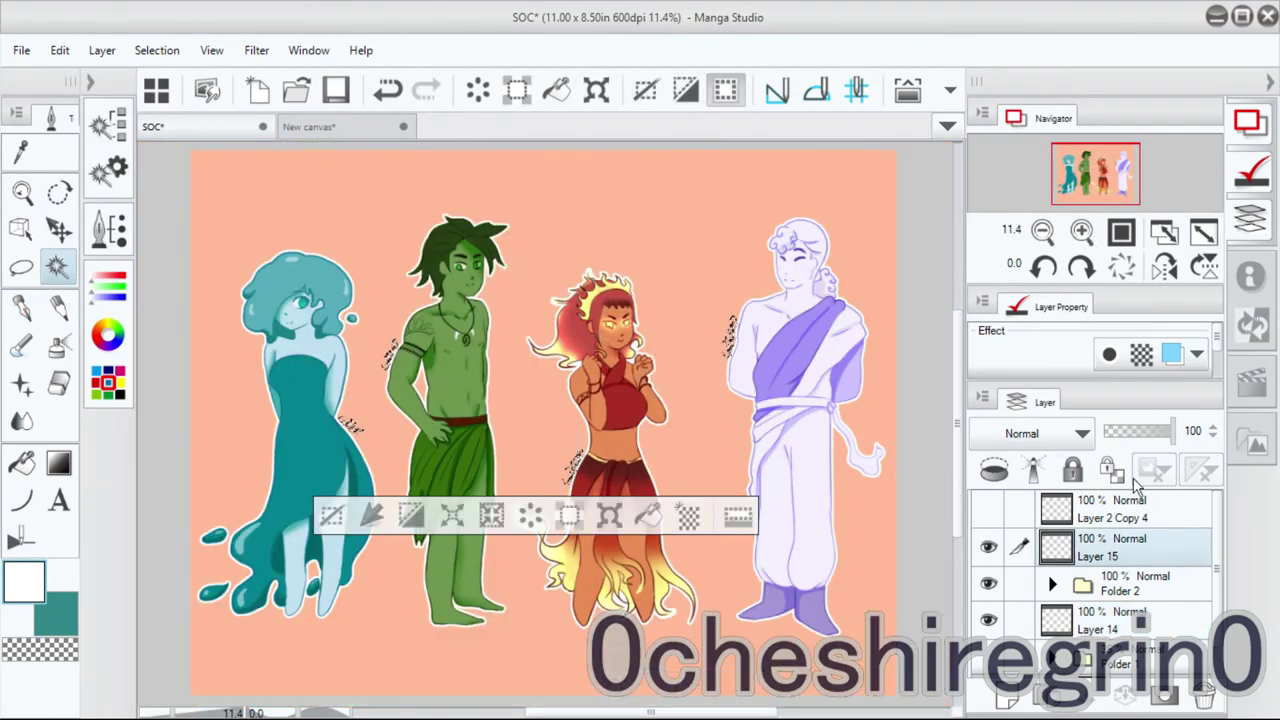
{"action": "key", "text": "ctrl+shift+n"}
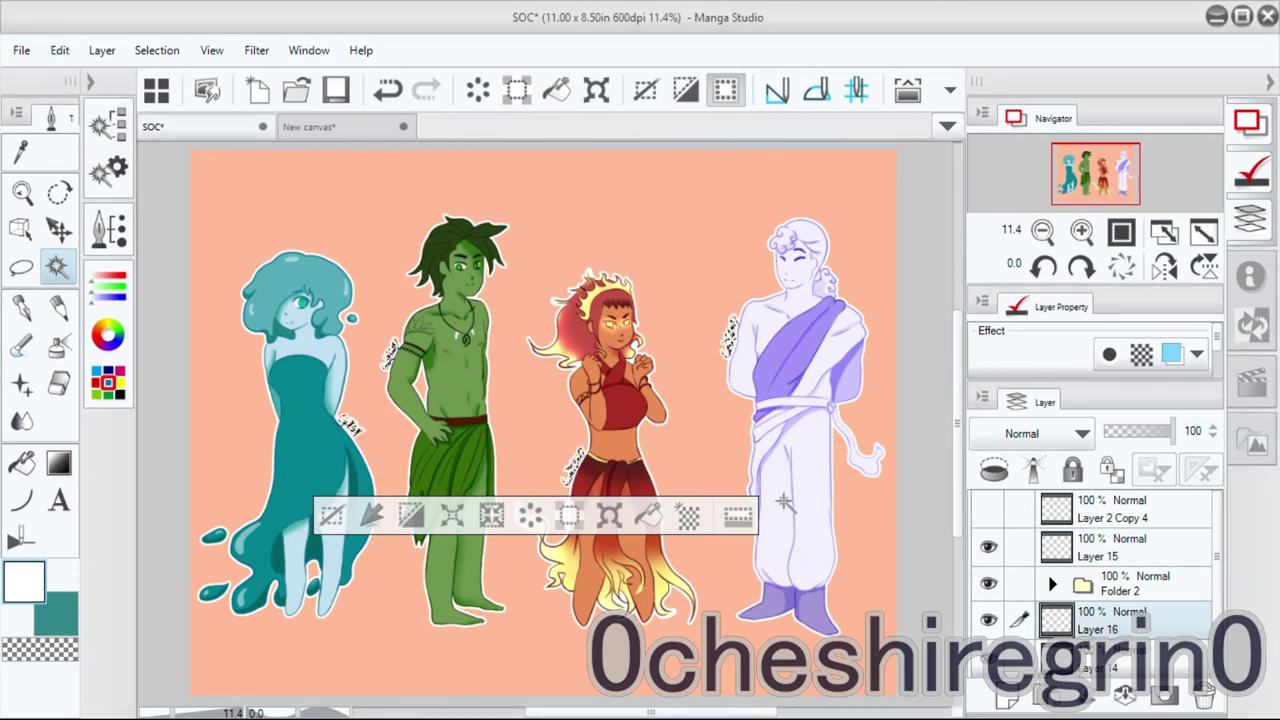
Fill the remaining gaps in the signatures' white outlines with the white pen on Layer 16.
{"action": "scroll", "coordinate": [560, 440], "scroll_direction": "up", "scroll_amount": 4}
{"action": "scroll", "coordinate": [560, 440], "scroll_direction": "left", "scroll_amount": 5}
{"action": "key", "text": "p"}
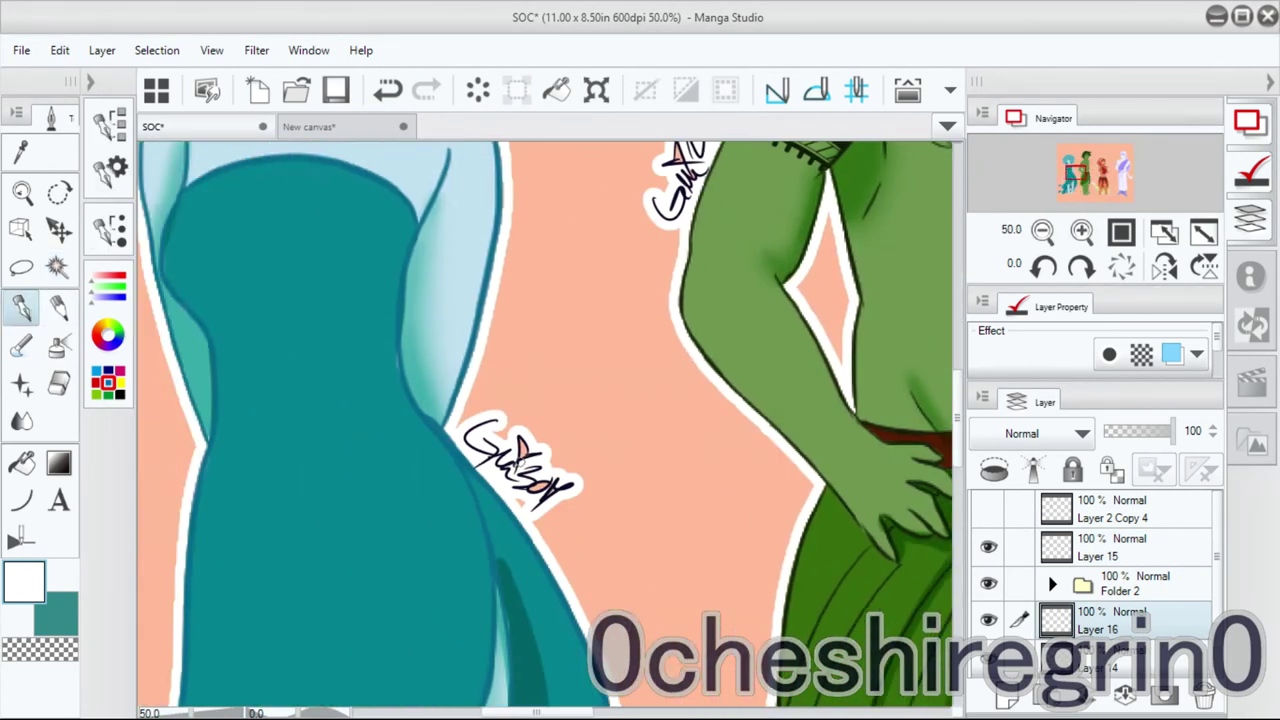
{"action": "left_click_drag", "start_coordinate": [488, 457], "coordinate": [218, 662]}
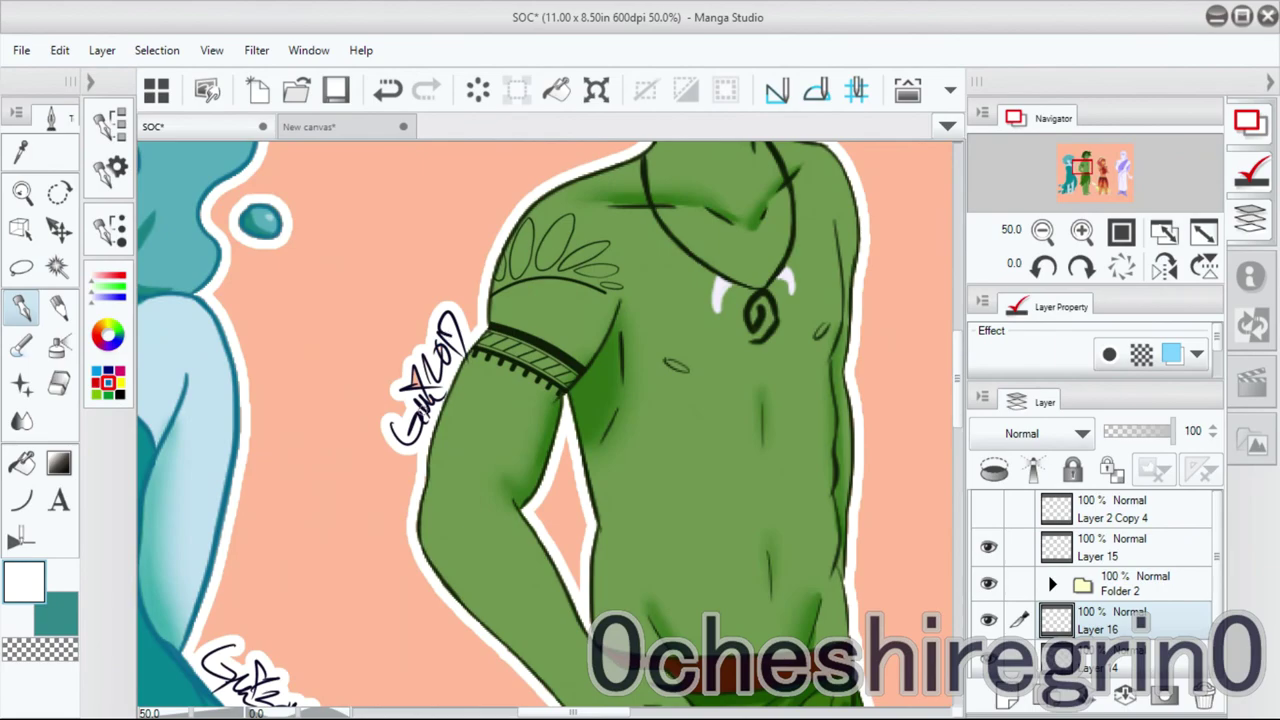
{"action": "left_click_drag", "start_coordinate": [1058, 155], "coordinate": [1116, 164]}
{"action": "key", "text": "ctrl+0"}
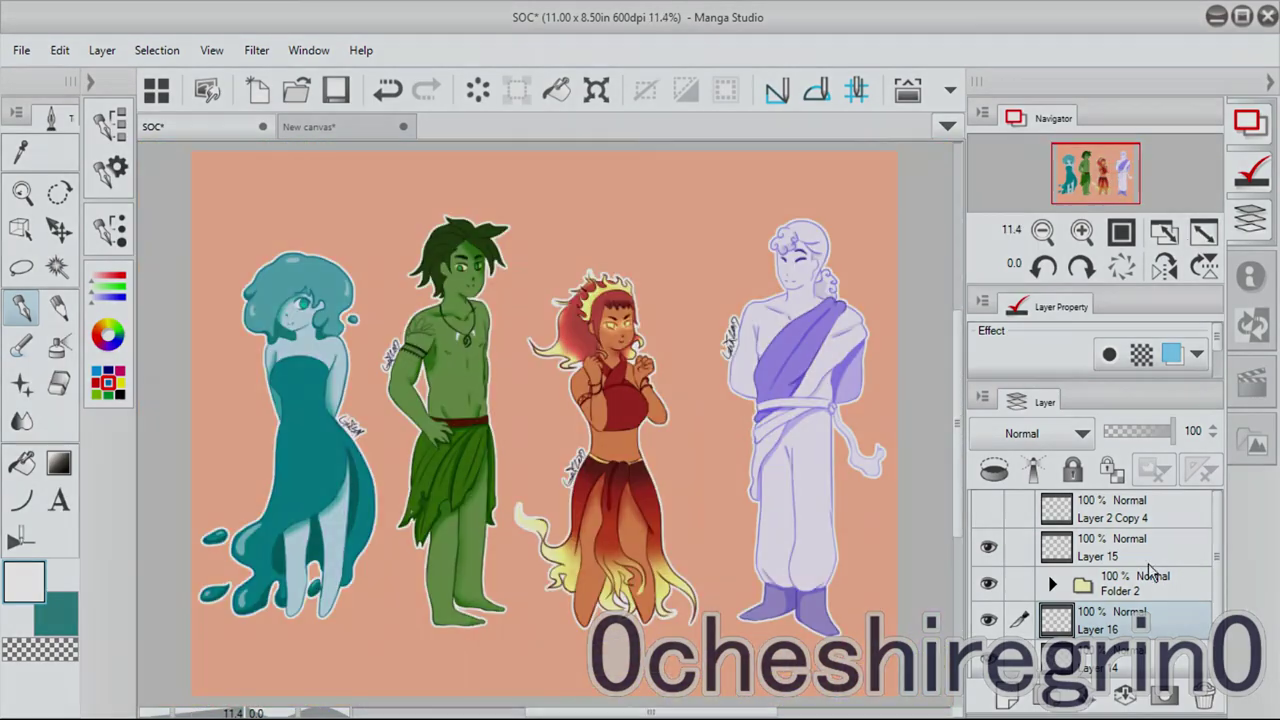